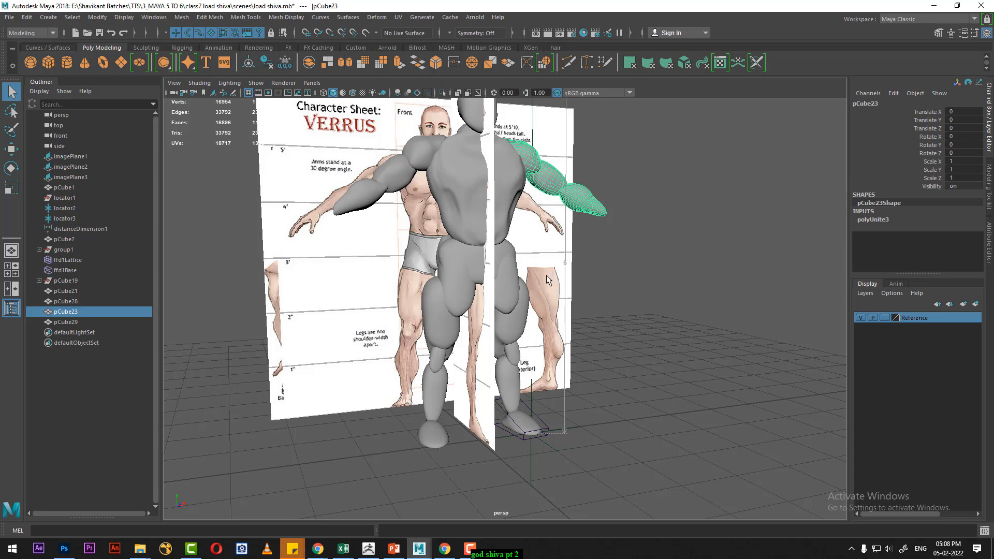
- Put the column of ellipsoids beside the body on a new display layer and hide that layer
alt+drag(550, 277, 621, 316)
key(space)
drag(683, 283, 683, 306)
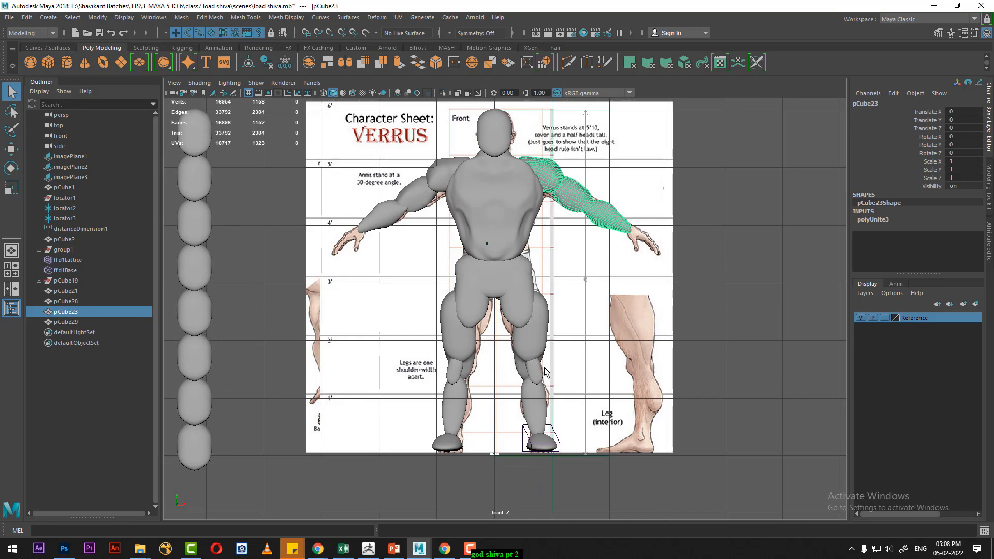
key(space)
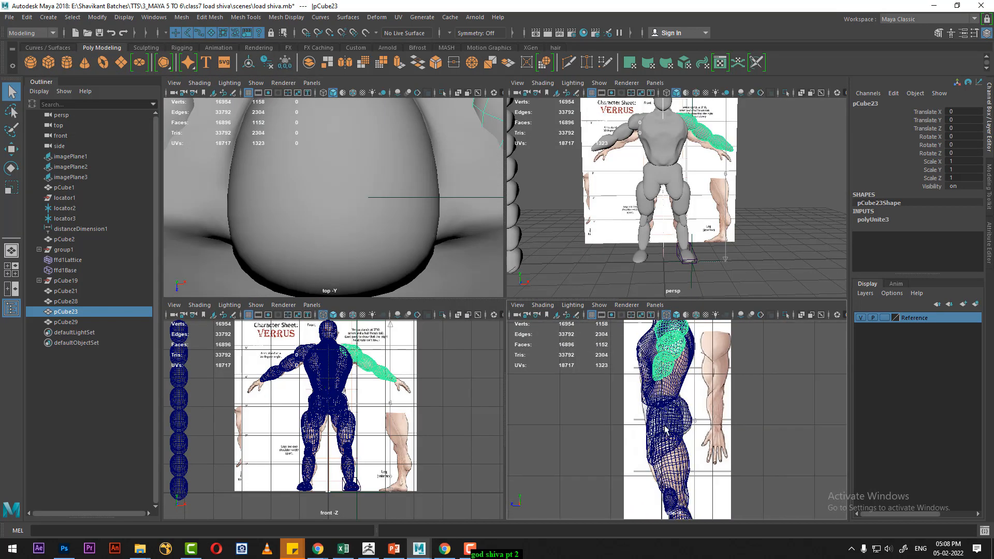
scroll(666, 429, down, 2)
drag(518, 300, 518, 230)
scroll(656, 455, up, 3)
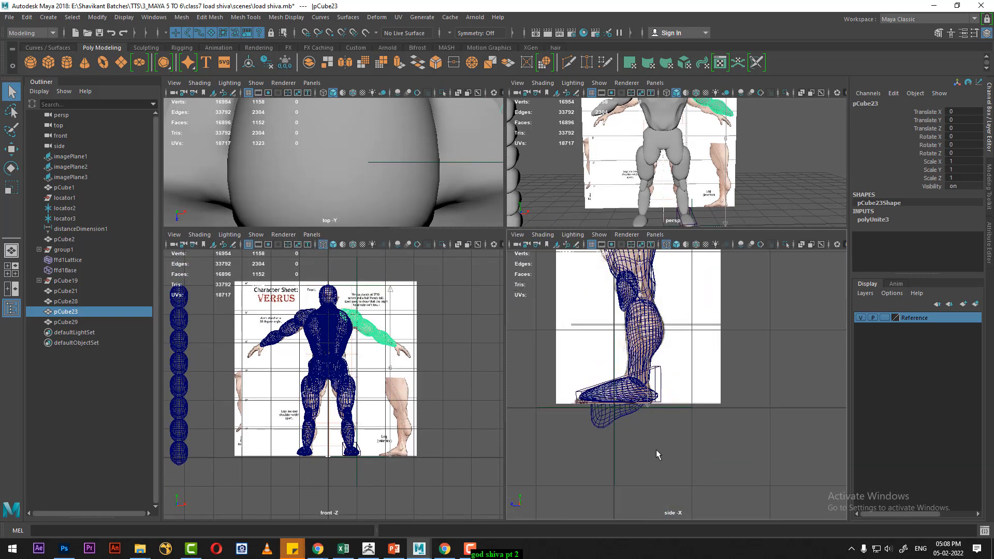
click(638, 451)
click(610, 420)
scroll(243, 403, down, 2)
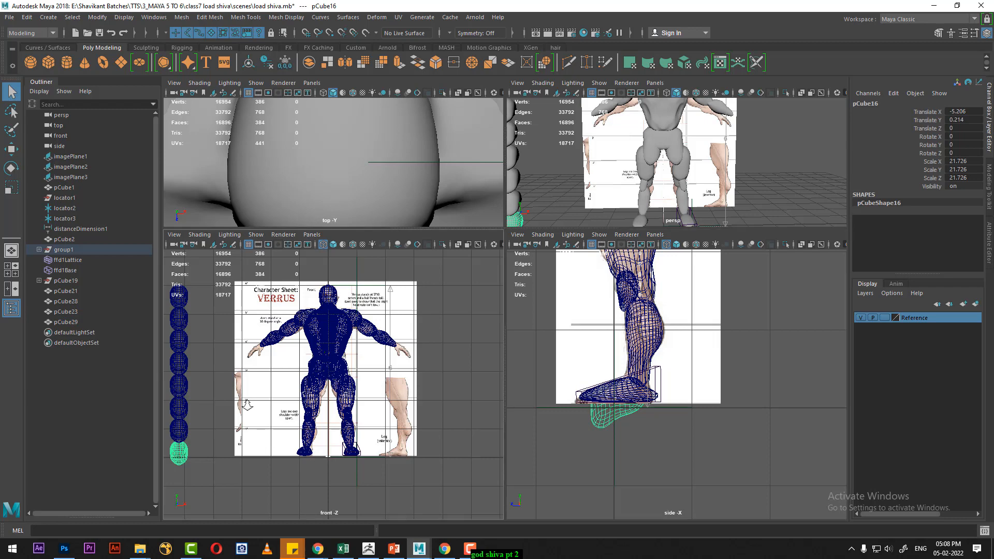
alt+middle_drag(240, 388, 265, 407)
drag(215, 309, 256, 500)
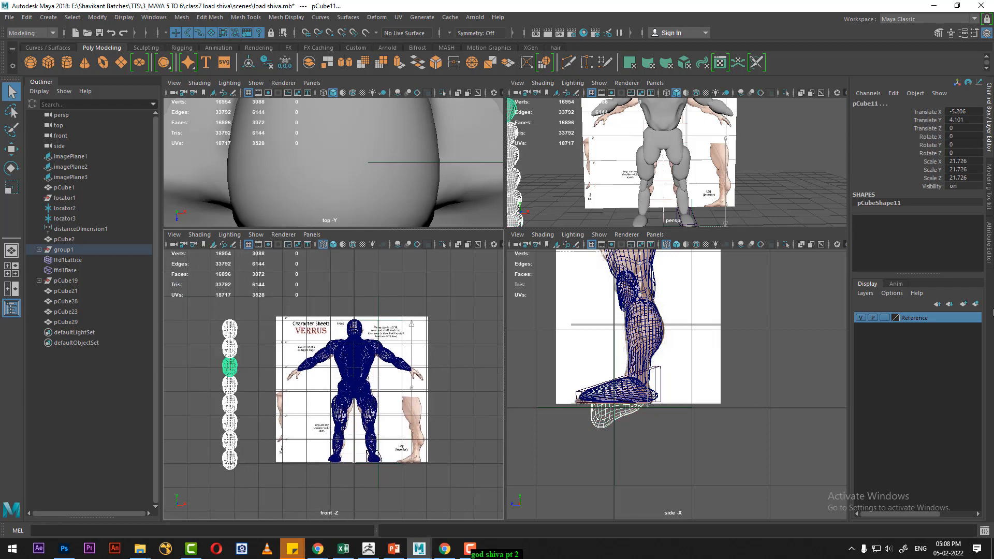
click(975, 304)
click(873, 318)
click(860, 317)
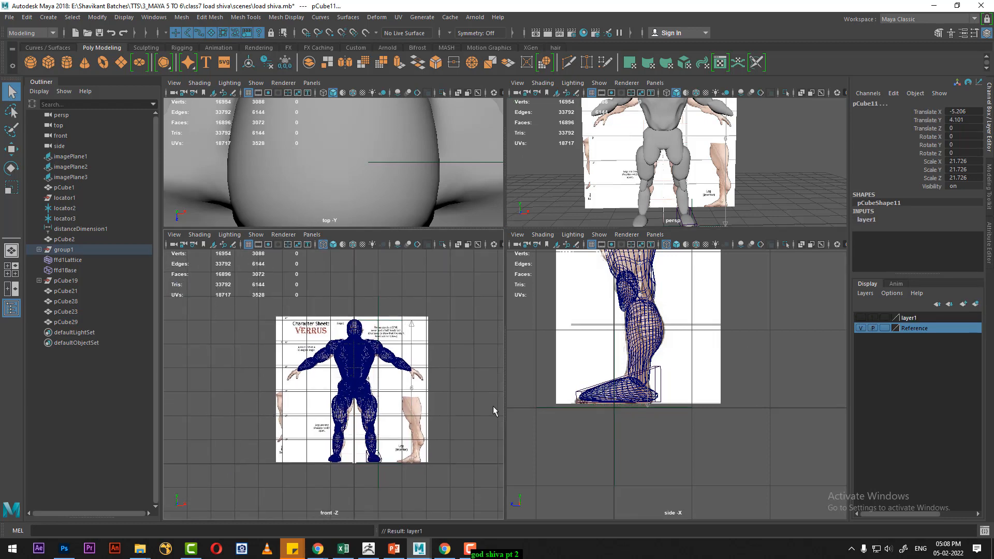
- Select the whole body in the front view and hide all unselected objects, including the reference image planes
drag(296, 307, 412, 496)
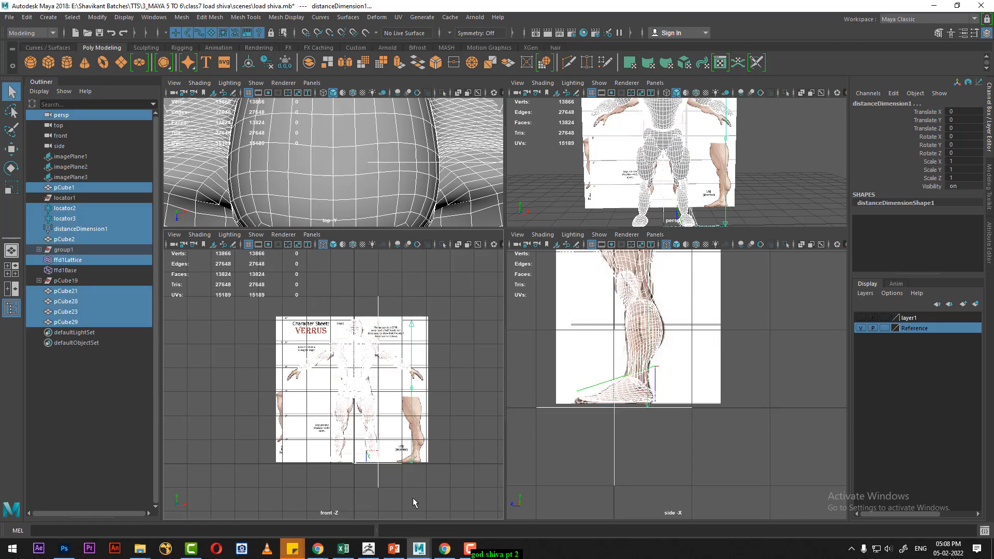
alt+middle_drag(717, 173, 728, 176)
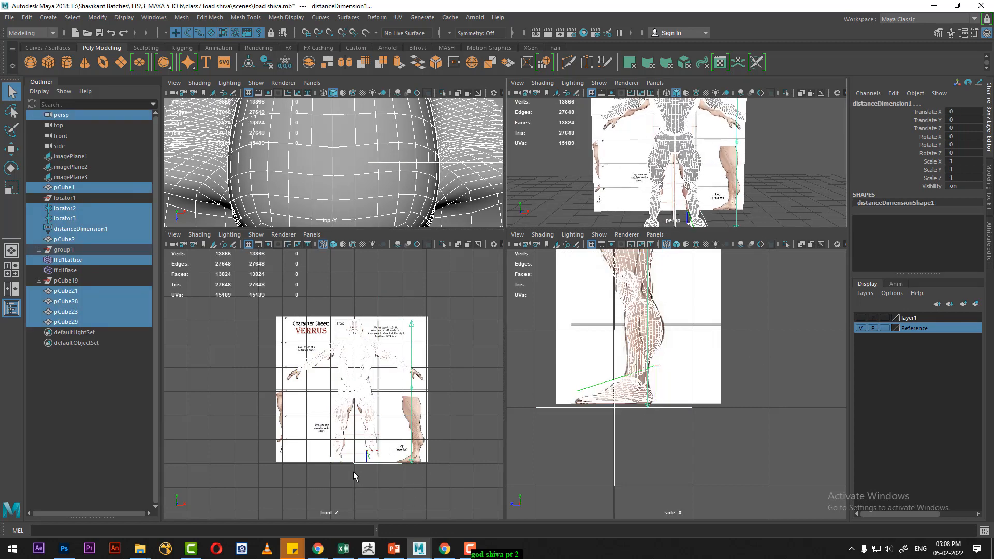
alt+drag(744, 182, 768, 170)
key(space)
scroll(690, 249, down, 2)
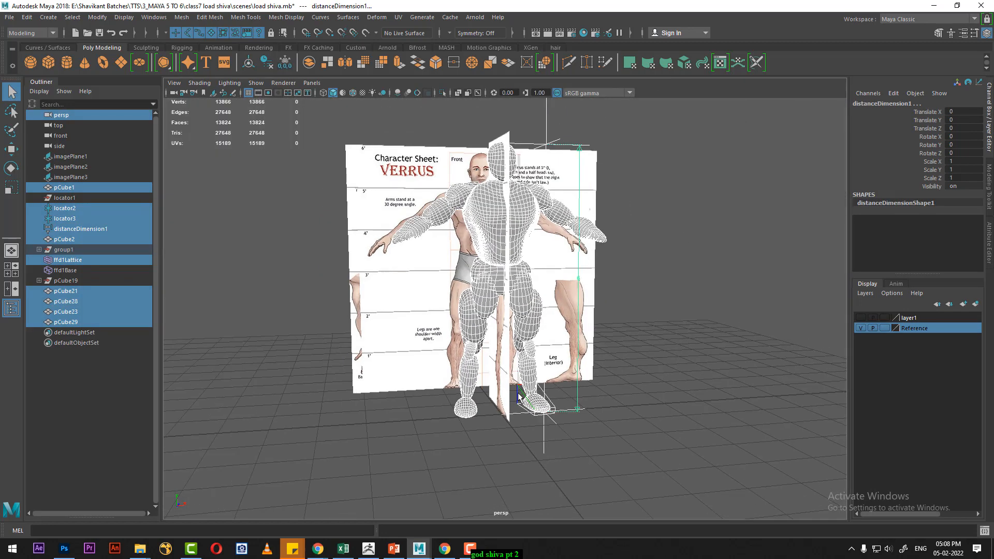
alt+middle_drag(533, 399, 541, 330)
key(w)
alt+drag(642, 330, 639, 311)
alt+middle_drag(642, 315, 656, 432)
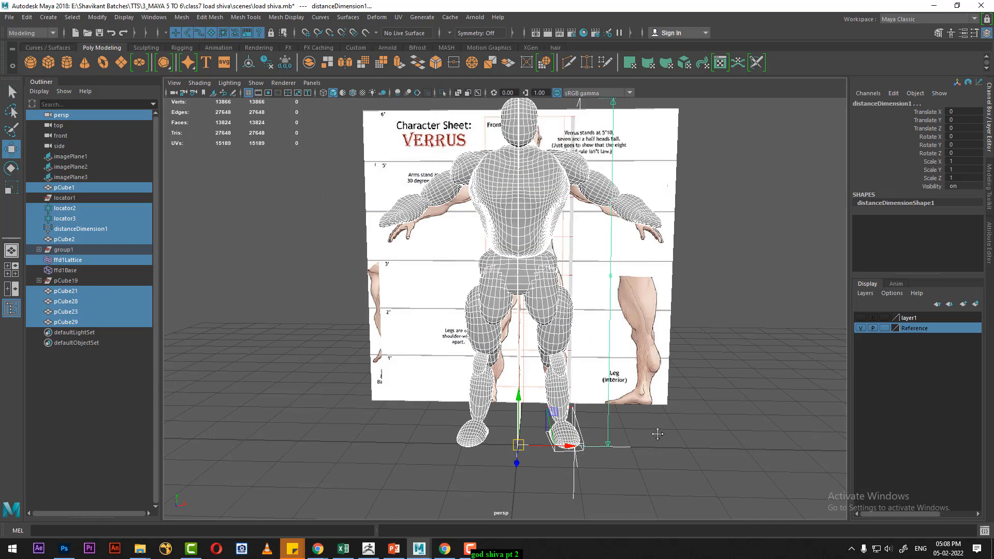
alt+drag(658, 436, 665, 429)
key(alt+h)
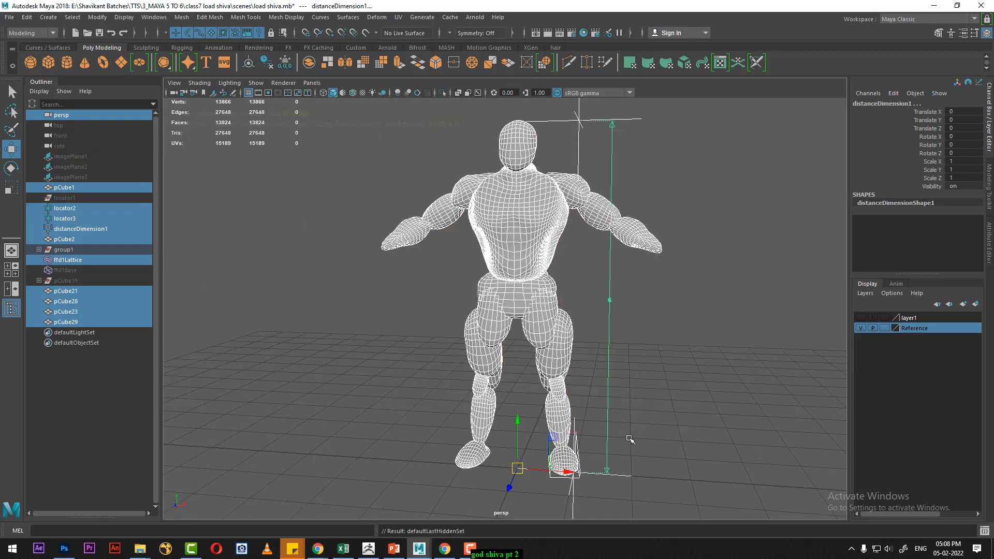
- Hide the distance dimension beside the body together with its lower locator
click(630, 443)
alt+drag(630, 450, 612, 475)
alt+middle_drag(615, 476, 624, 401)
alt+right_drag(624, 401, 642, 400)
key(ctrl+h)
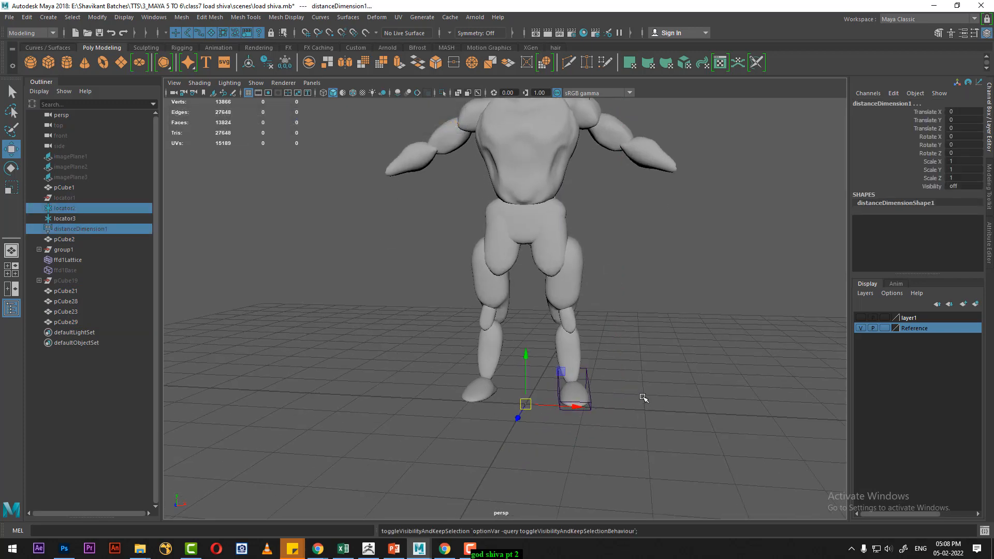
- Delete the remaining locator beside the head
scroll(615, 393, up, 2)
click(599, 400)
scroll(670, 392, down, 3)
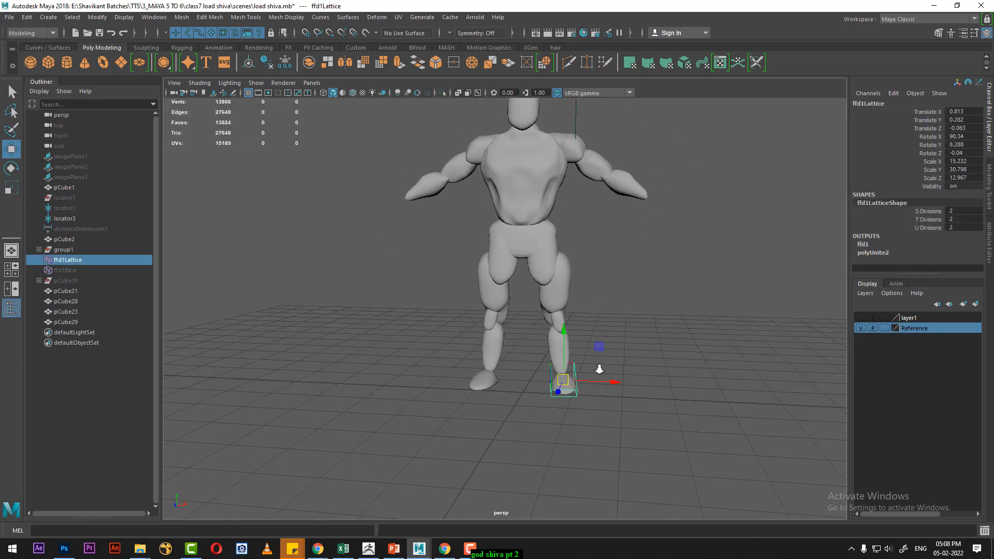
scroll(647, 249, down, 2)
click(599, 232)
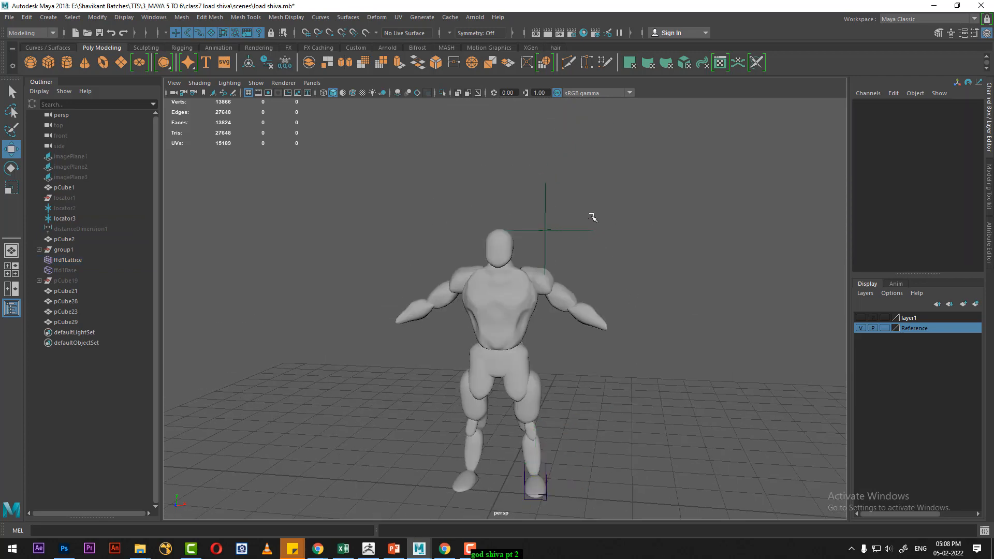
drag(604, 212, 537, 253)
key(Delete)
- Delete the construction history of all the body parts, which also removes the foot lattice
drag(678, 175, 482, 440)
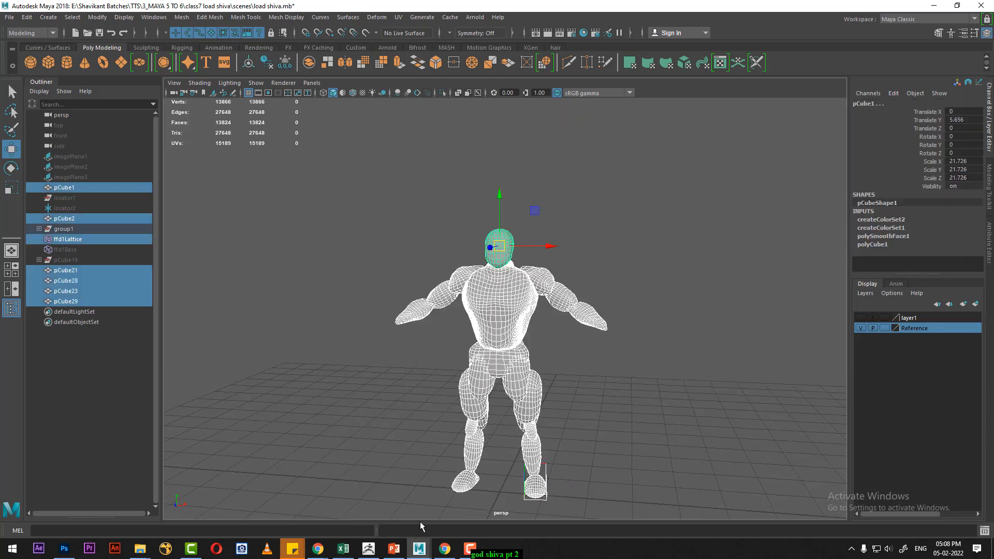
click(27, 17)
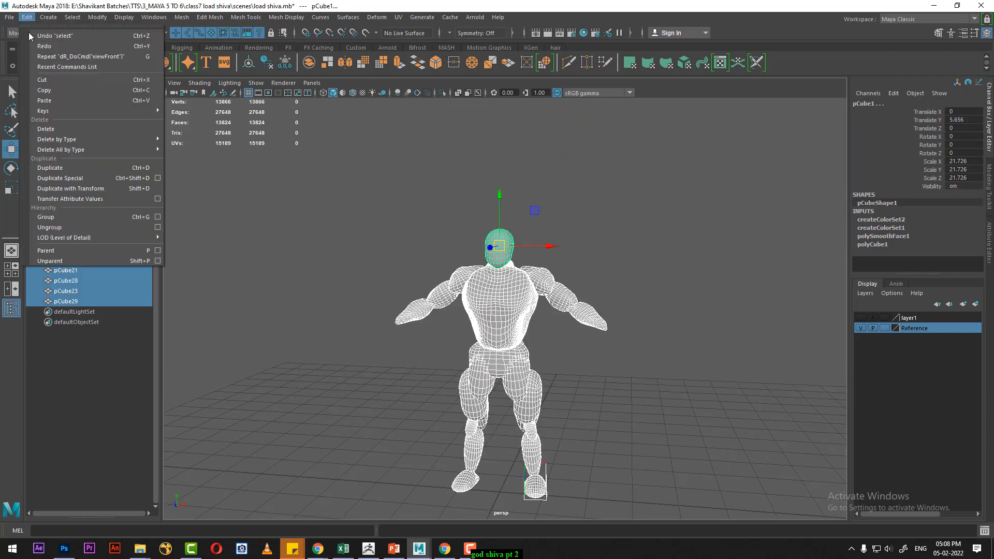
mouse_move(138, 139)
click(222, 150)
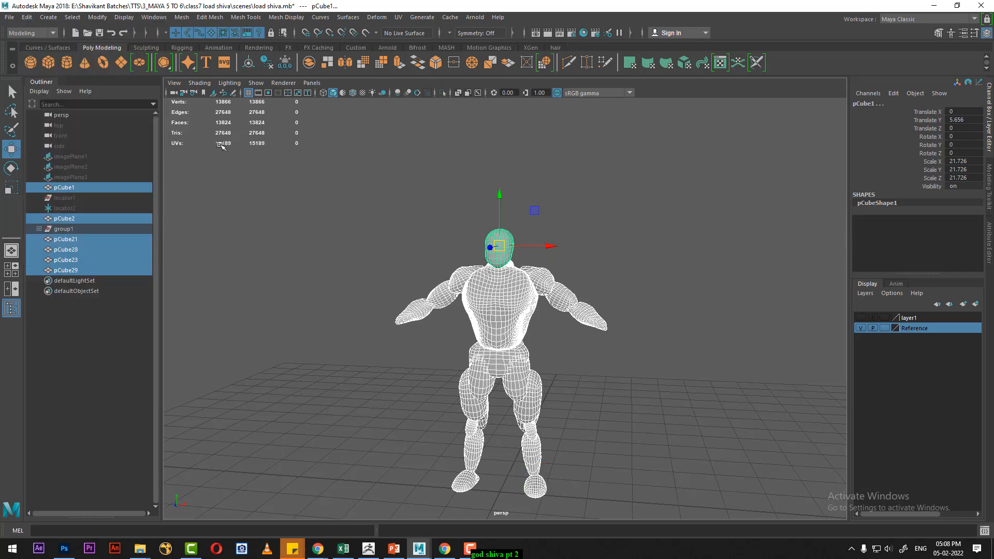
click(589, 193)
alt+drag(619, 279, 567, 237)
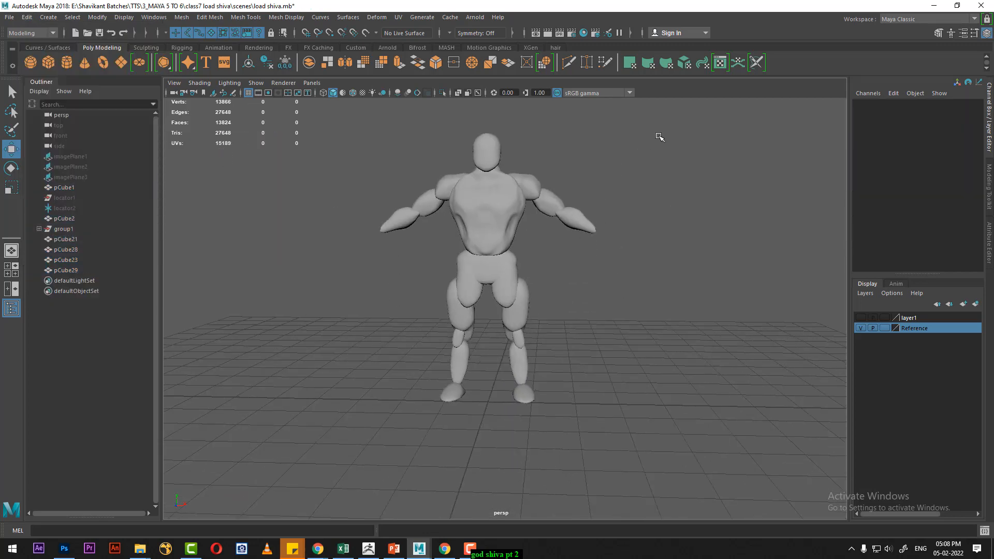
- Combine all the body parts into a single mesh
drag(659, 137, 267, 471)
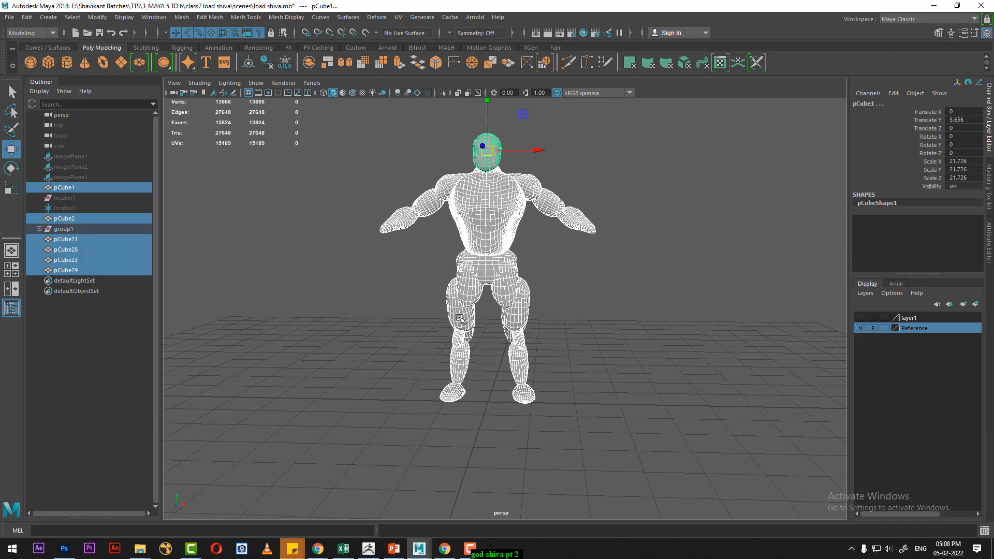
shift+right_drag(567, 231, 580, 344)
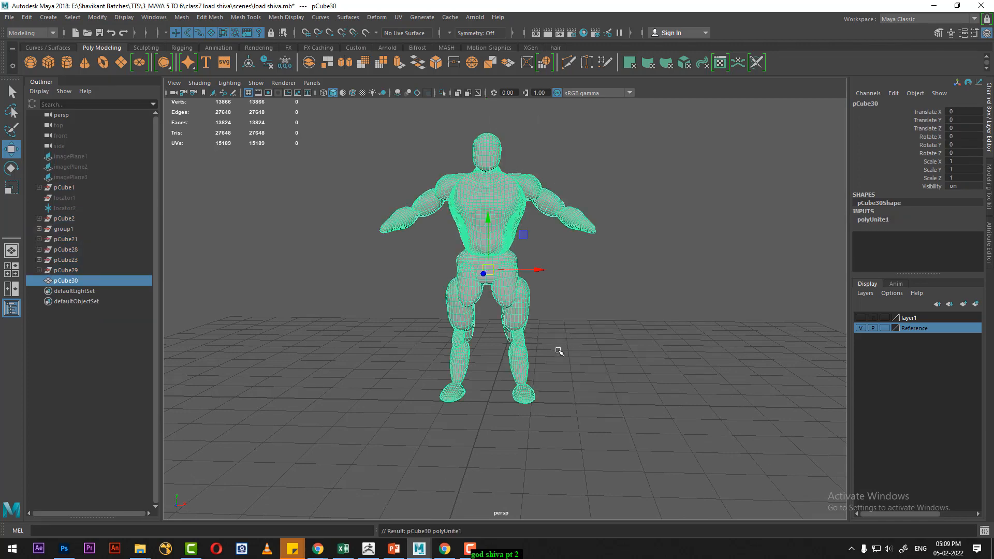
alt+drag(543, 380, 555, 387)
- In the front view, snap the combined body's pivot to the grid origin between the feet
key(space)
mouse_move(565, 344)
mouse_down()
mouse_move(539, 365)
mouse_move(552, 350)
mouse_up()
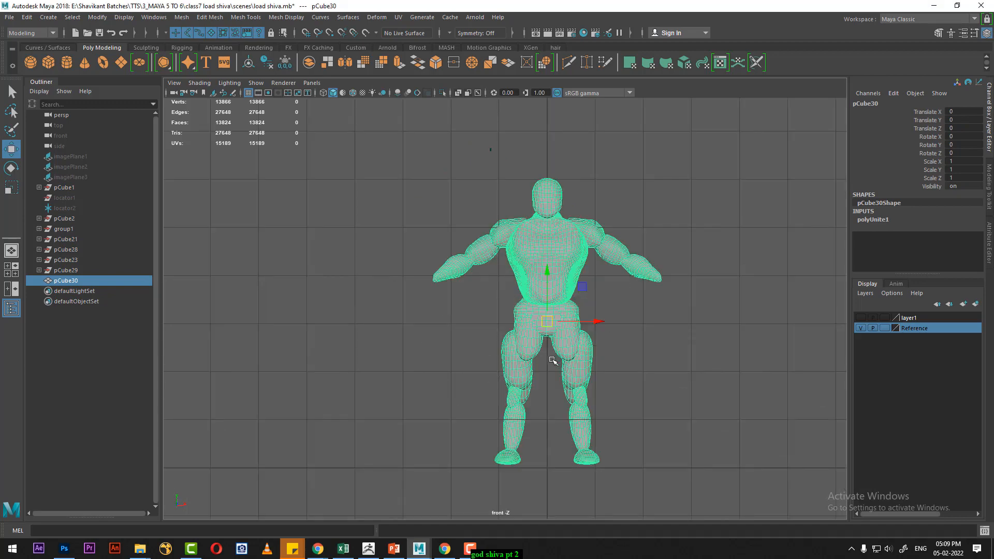
scroll(534, 290, up, 5)
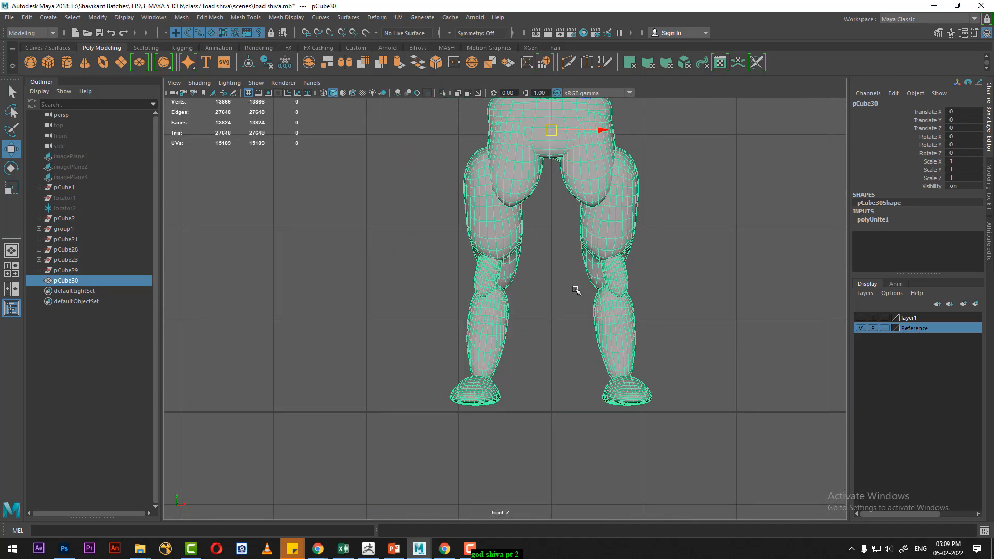
key(d)
key(x)
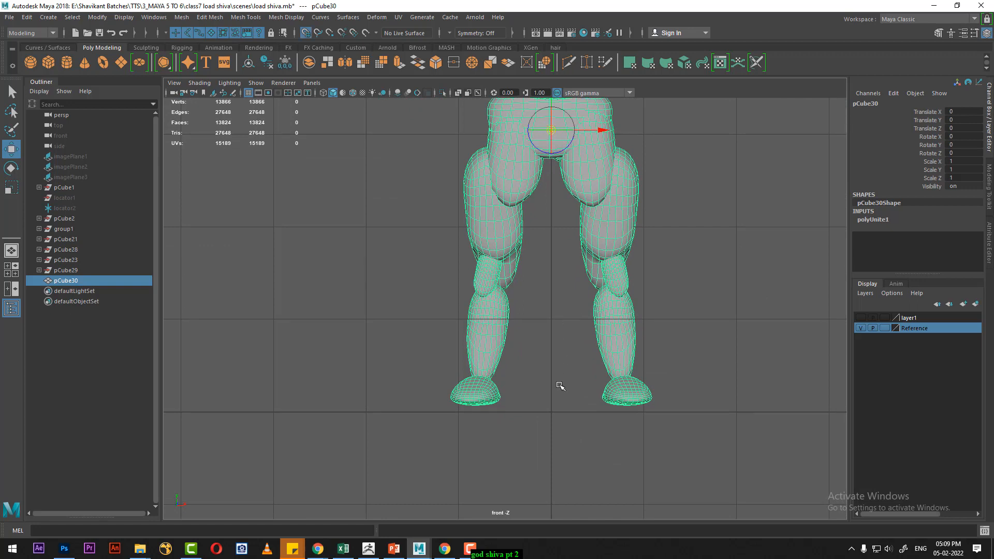
middle_click(551, 409)
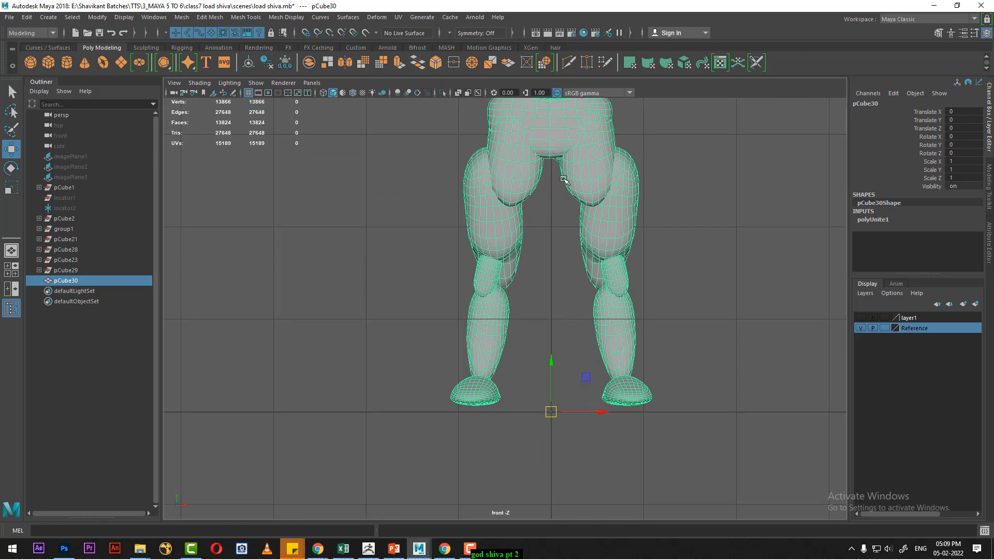
alt+middle_drag(558, 178, 565, 240)
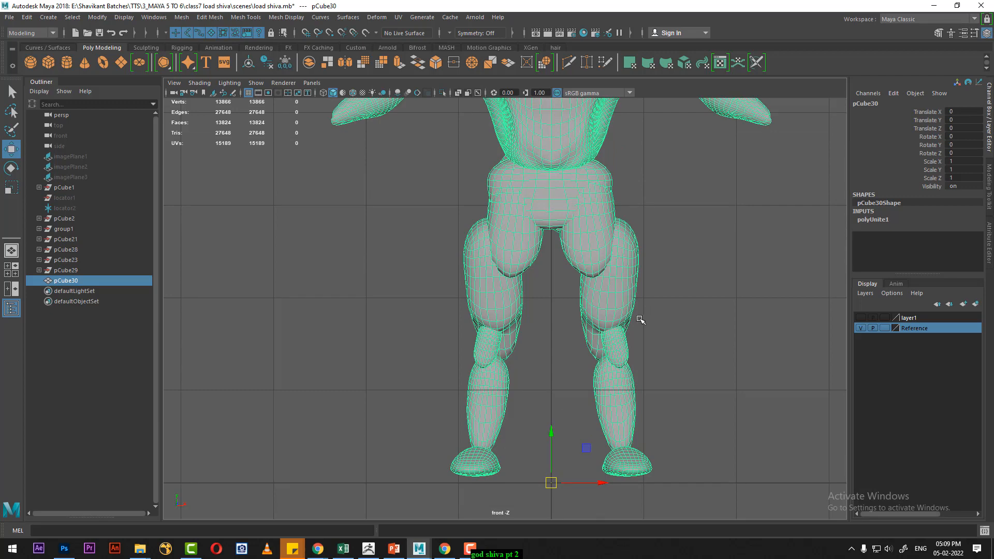
scroll(533, 295, down, 3)
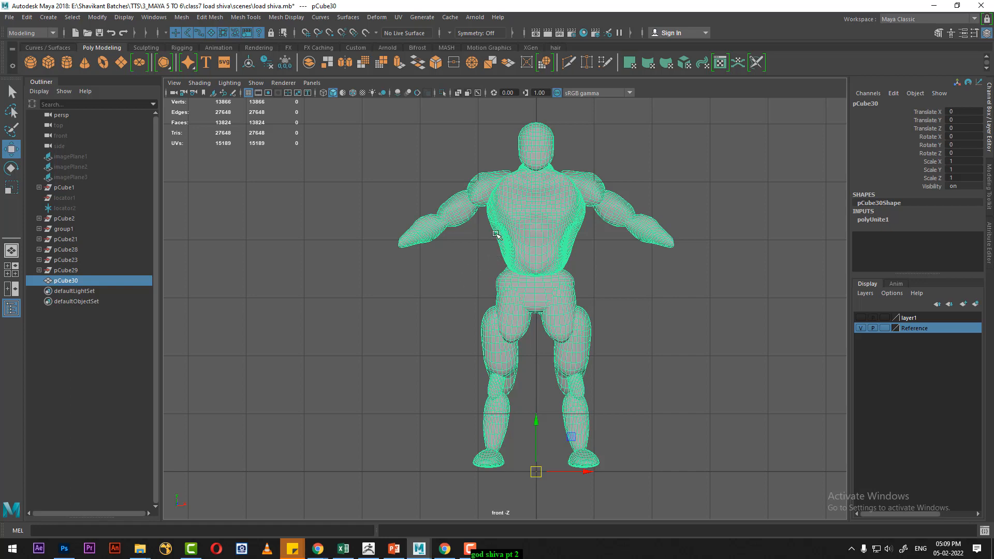
- Export the selected body as an OBJ file named "shiva pt1" in the project's scenes folder, using OBJexport
click(9, 17)
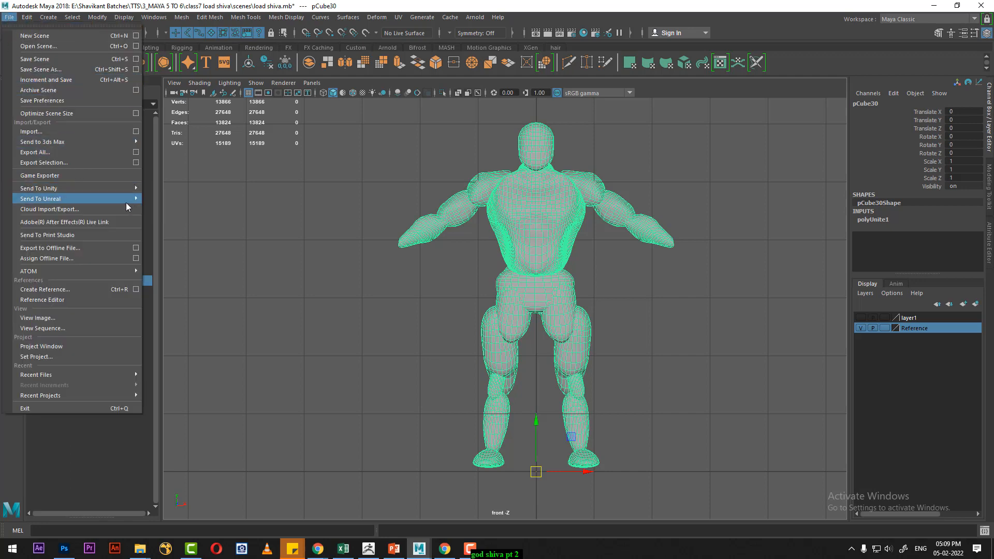
click(136, 163)
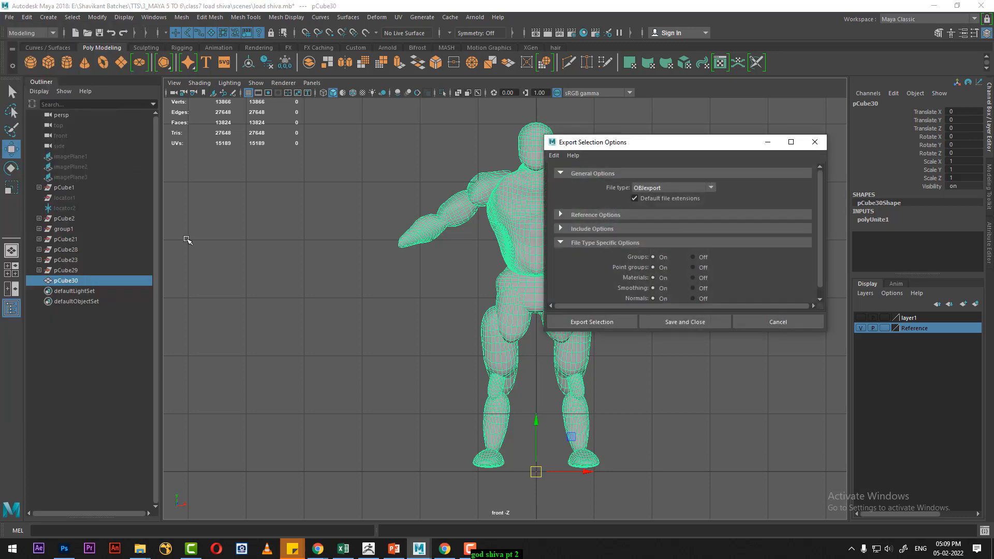
click(686, 189)
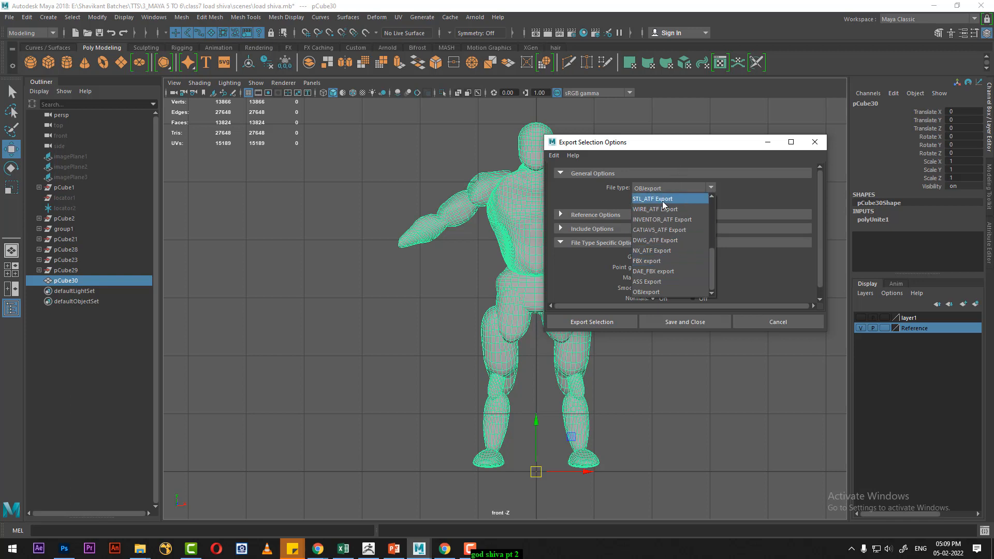
click(670, 292)
click(614, 322)
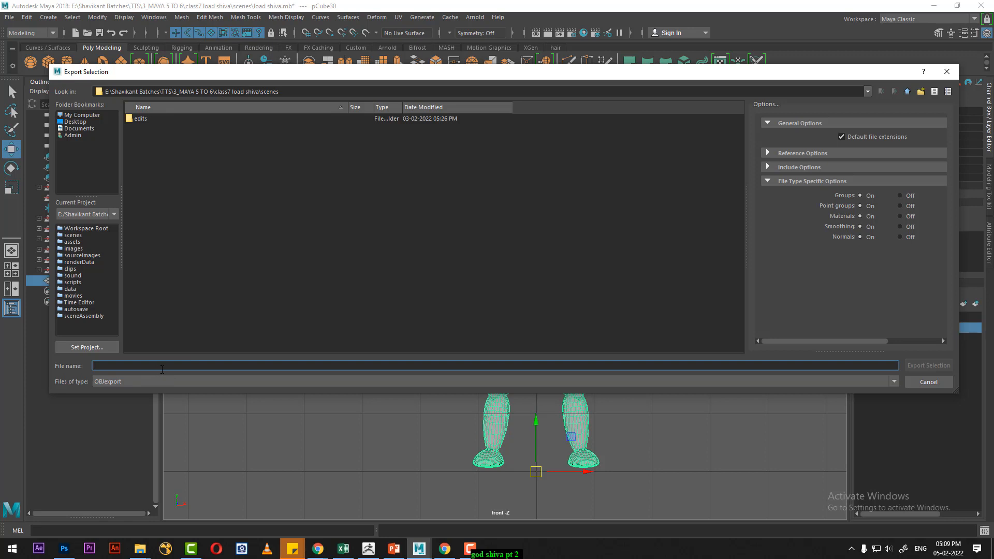
text(shiva pt1)
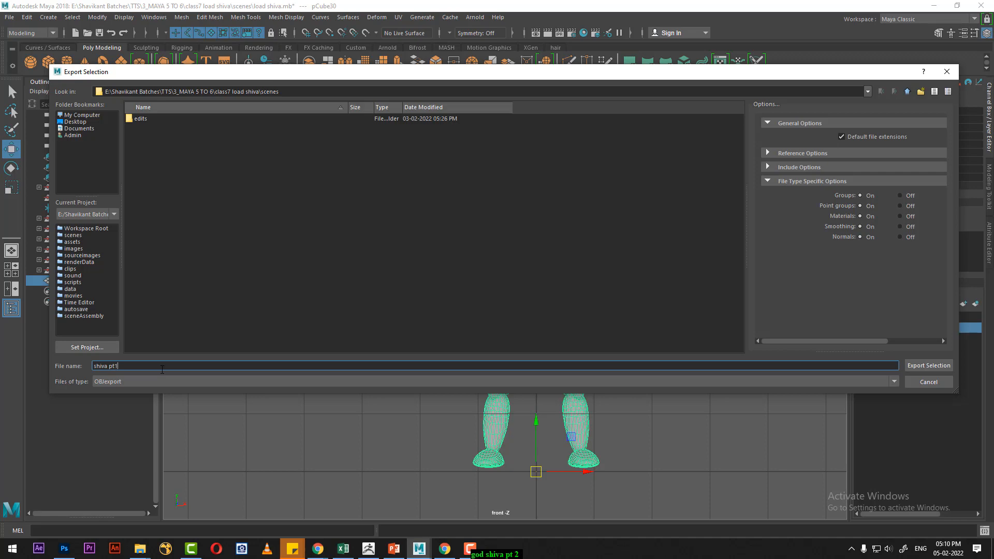
key(Return)
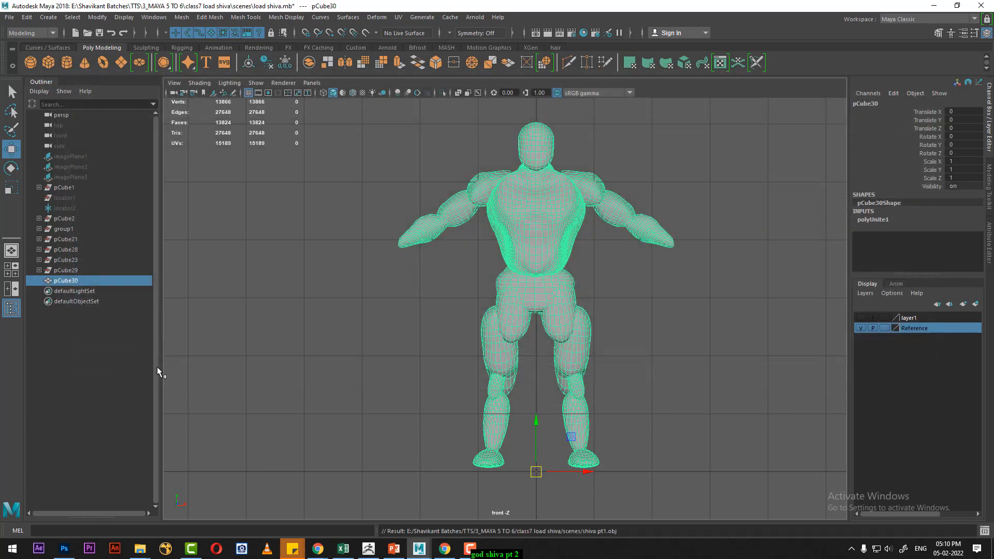
- Switch to ZBrush
click(368, 548)
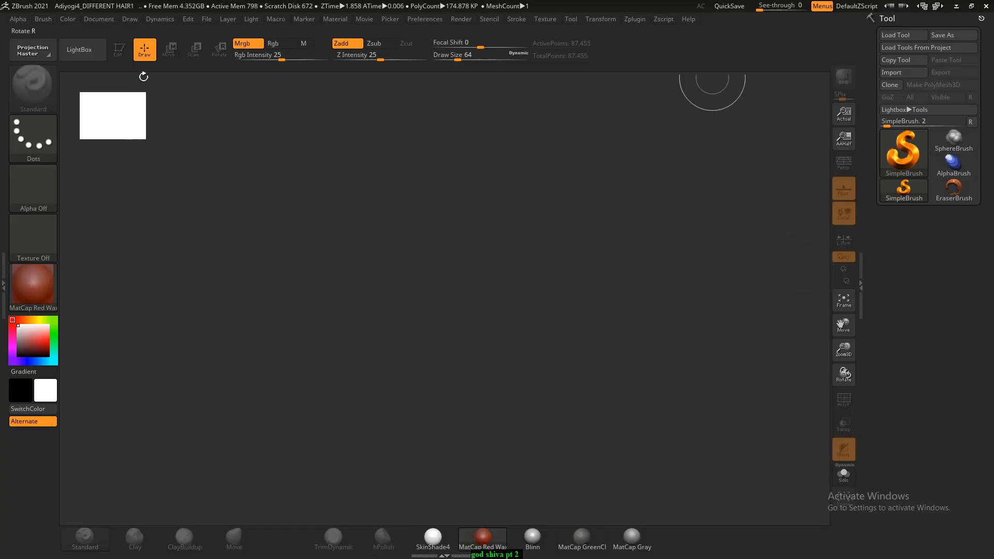
key(super)
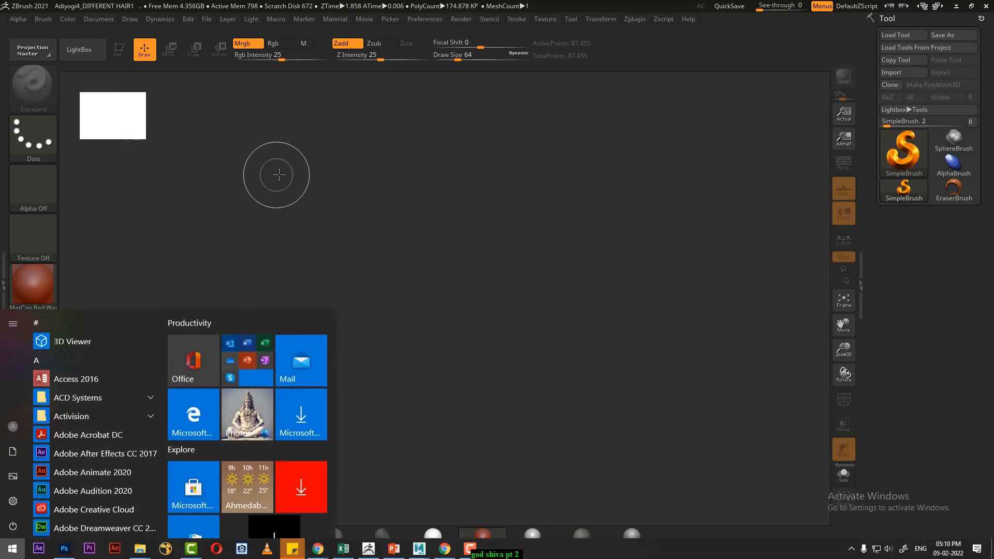
text(zb)
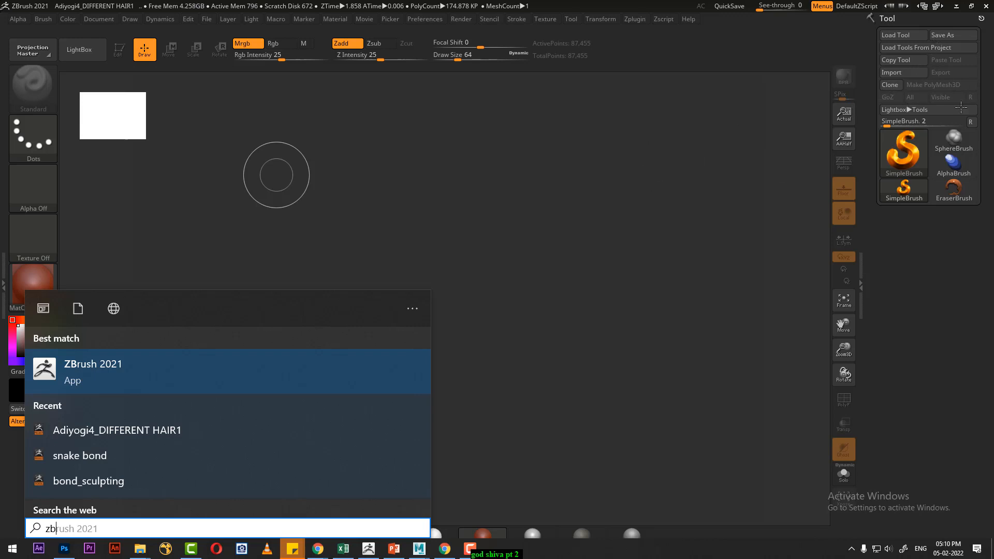
click(871, 37)
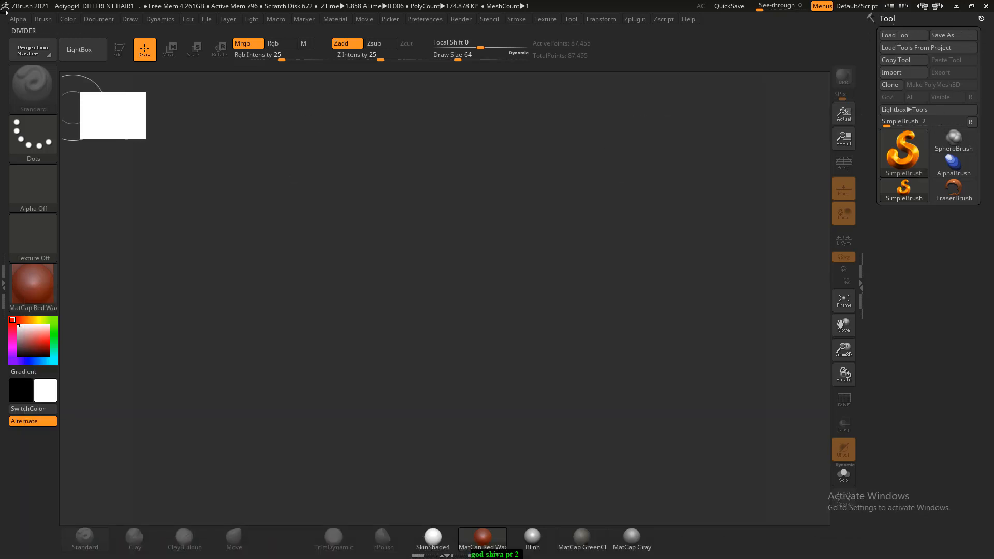
click(80, 49)
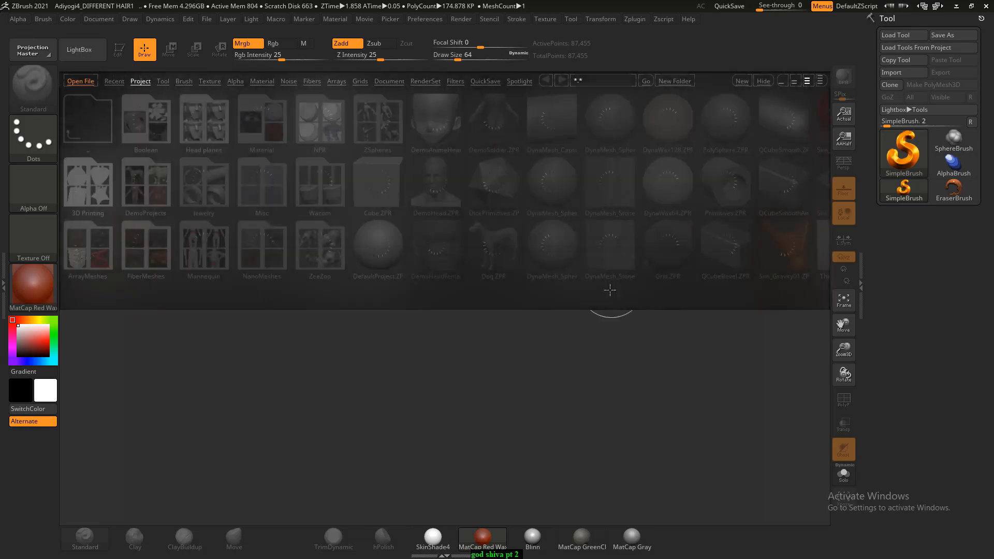
click(90, 53)
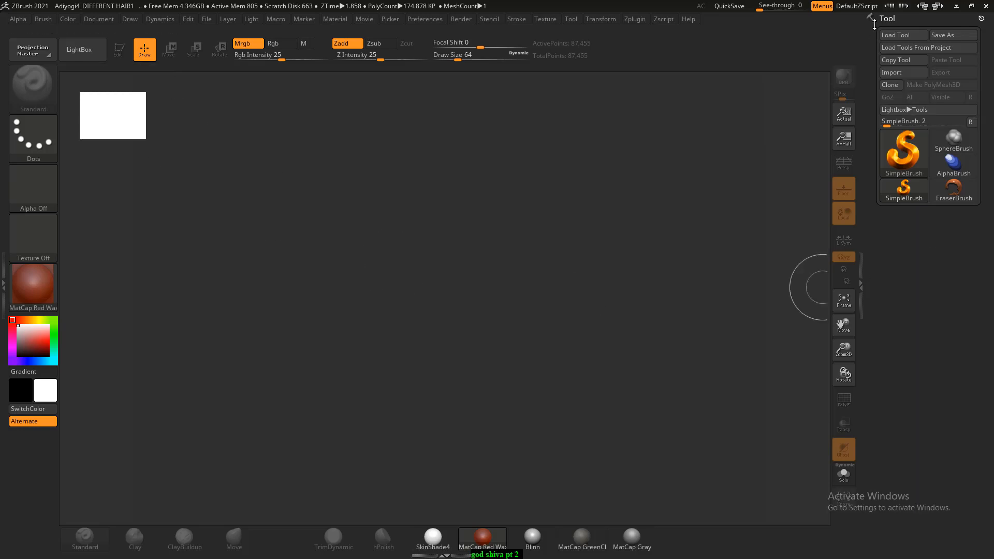
- Start a mesh import and copy the path of the scenes folder inside "class7 load shiva" from File Explorer
click(914, 75)
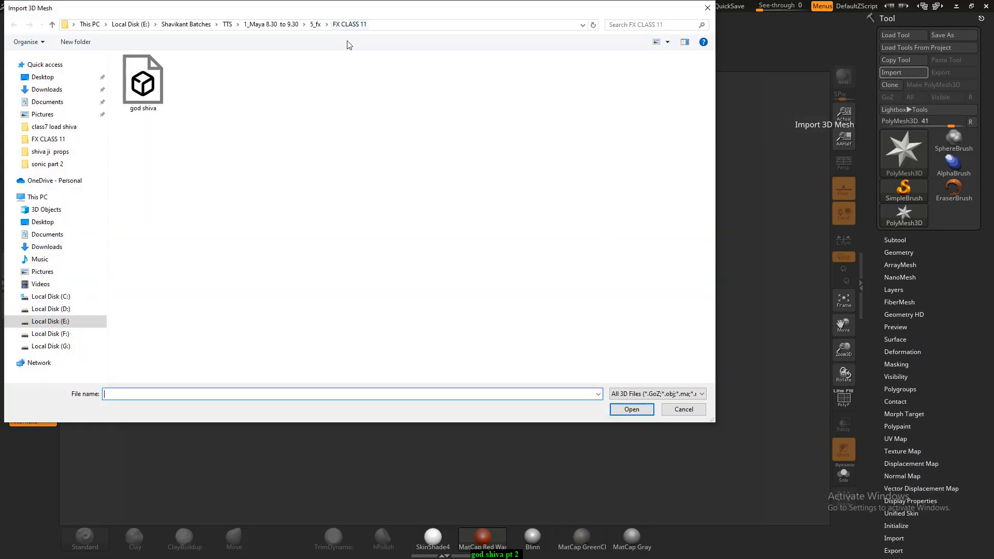
key(alt+Tab)
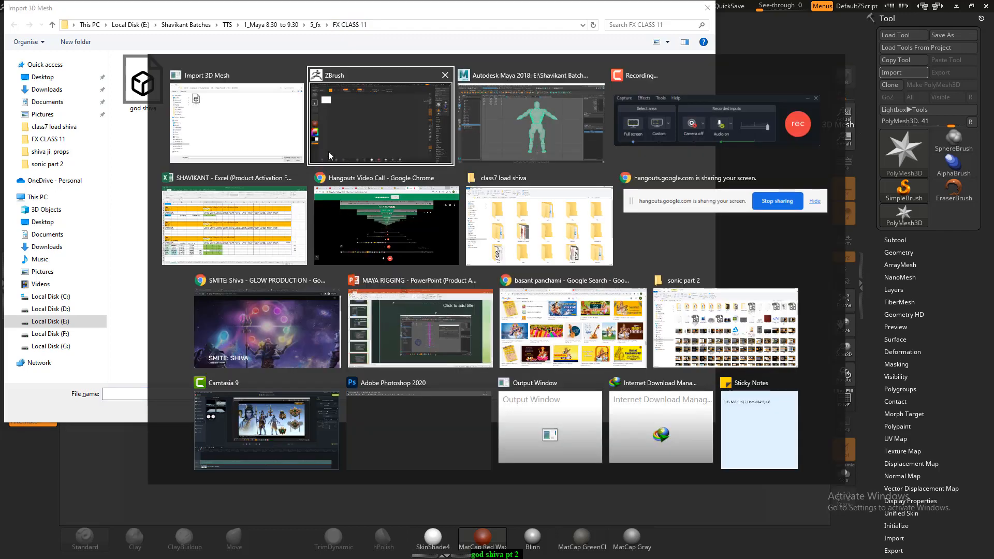
click(249, 132)
key(alt+Tab)
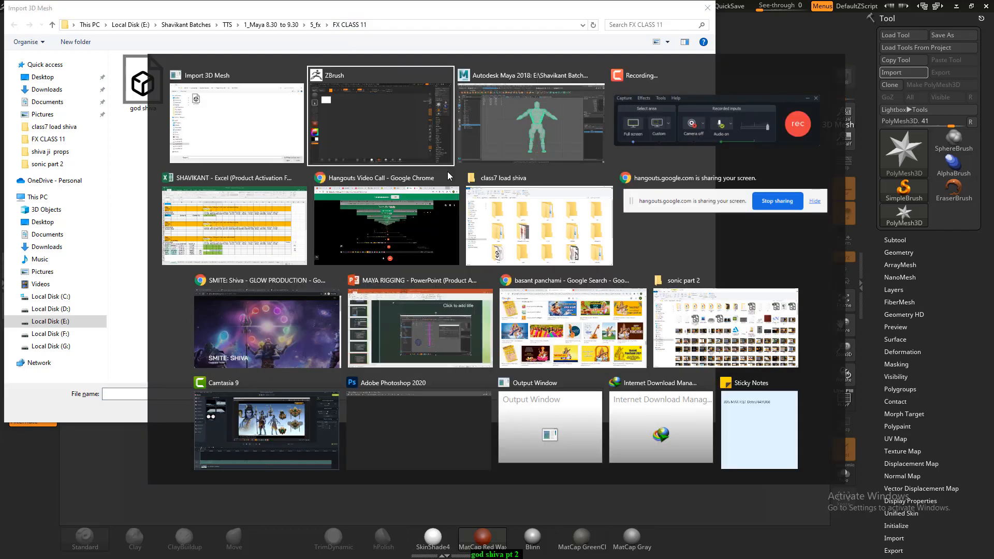
click(544, 238)
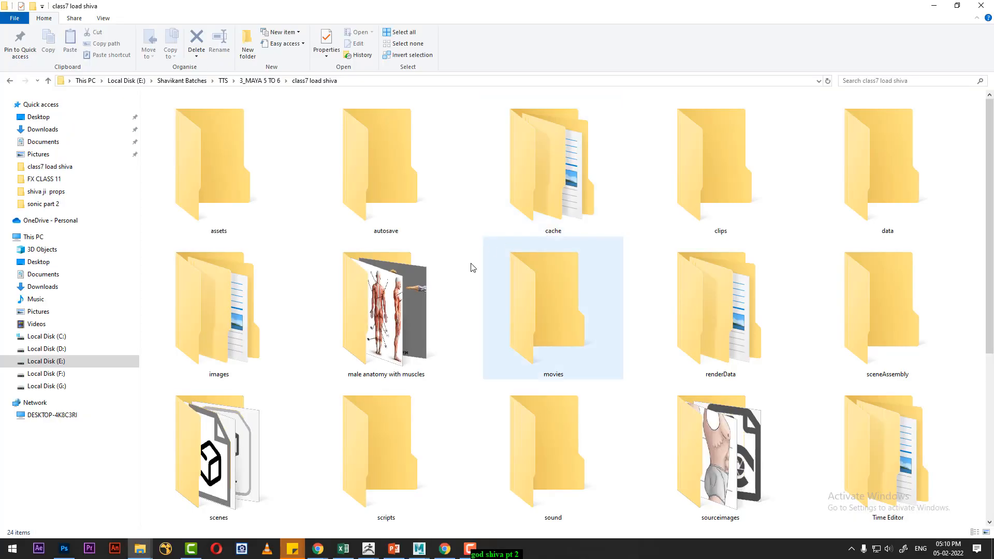
double_click(238, 482)
click(434, 83)
key(ctrl+c)
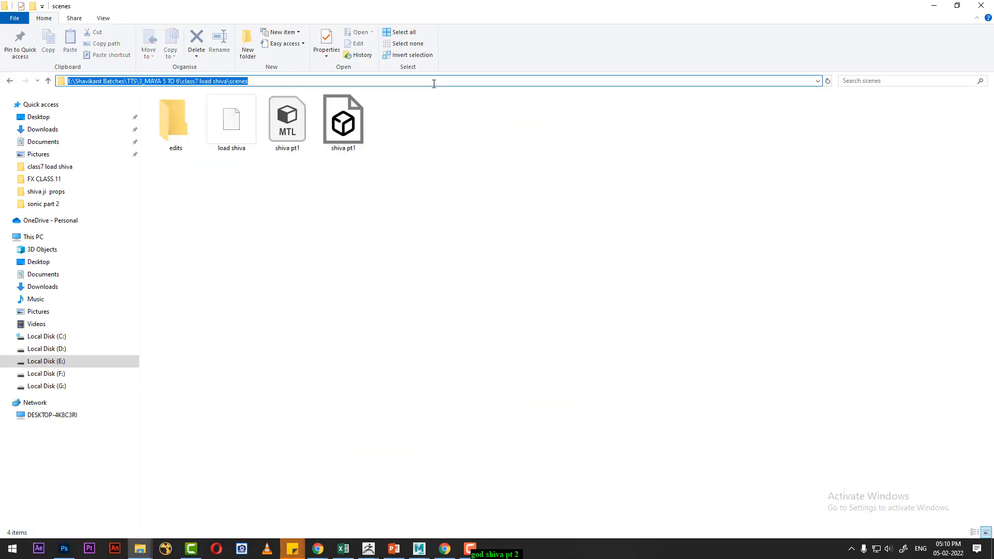
- Return to the Import 3D Mesh dialog, go to the copied scenes folder path and import the shiva pt1 file
key(alt+Tab)
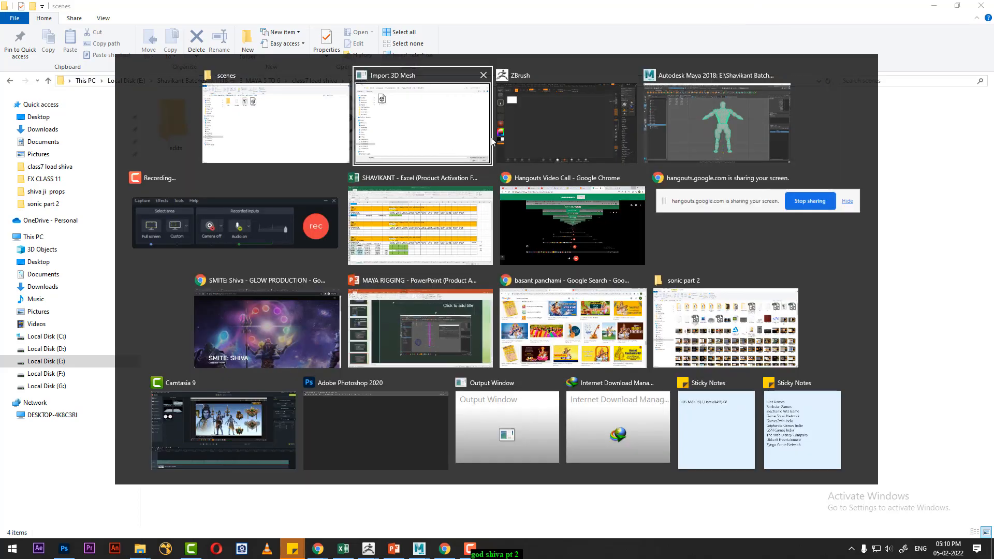
click(530, 133)
key(alt+Tab)
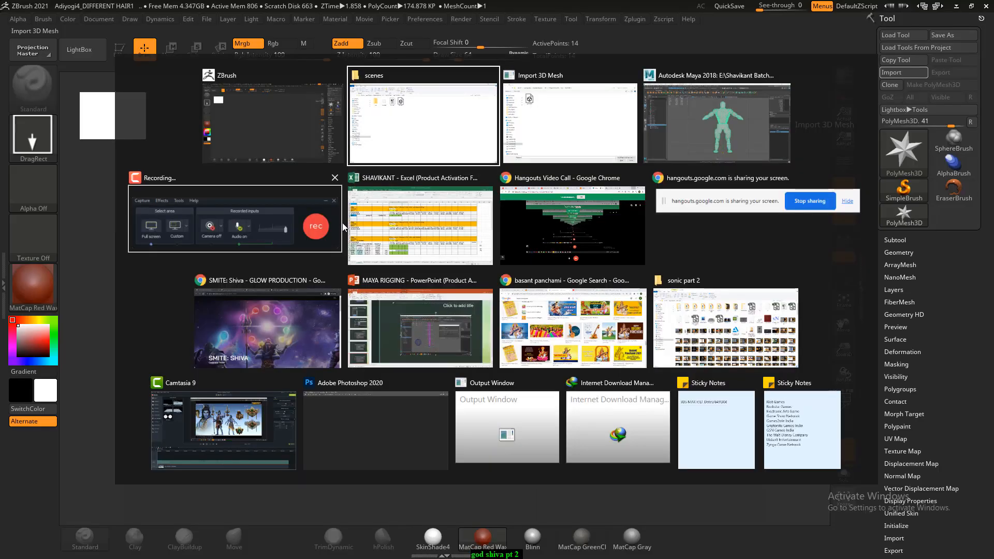
click(430, 134)
mouse_move(370, 549)
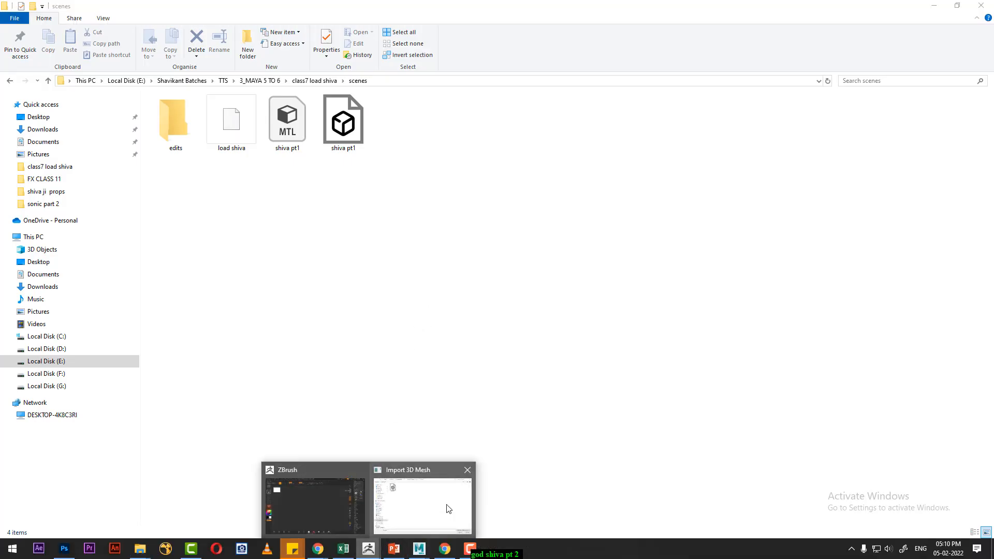
click(448, 504)
click(352, 394)
key(ctrl+v)
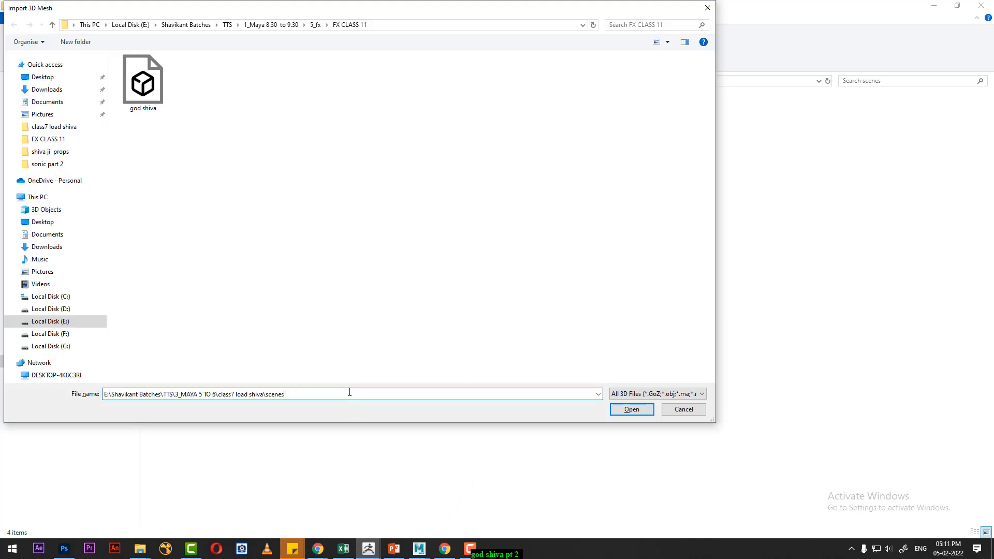
key(Return)
double_click(211, 94)
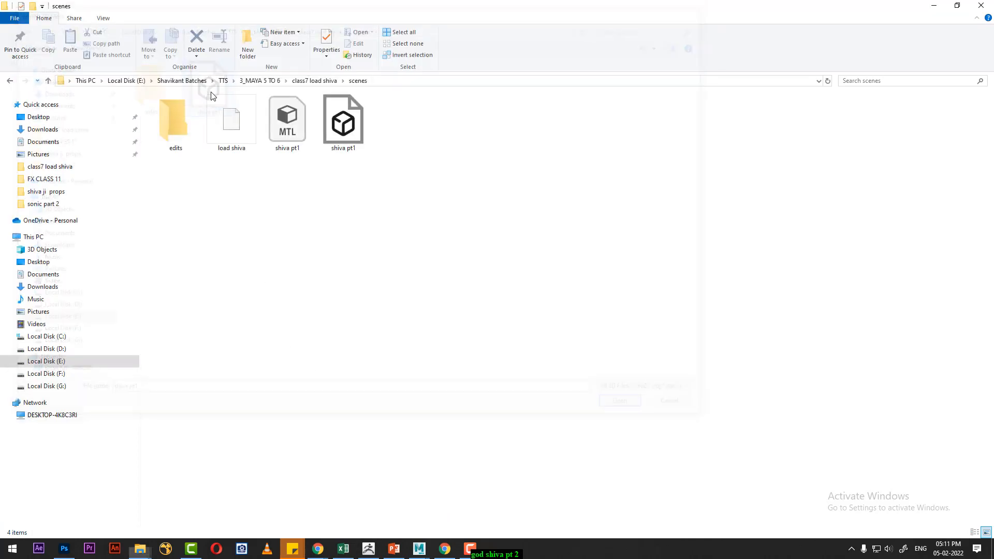
click(369, 548)
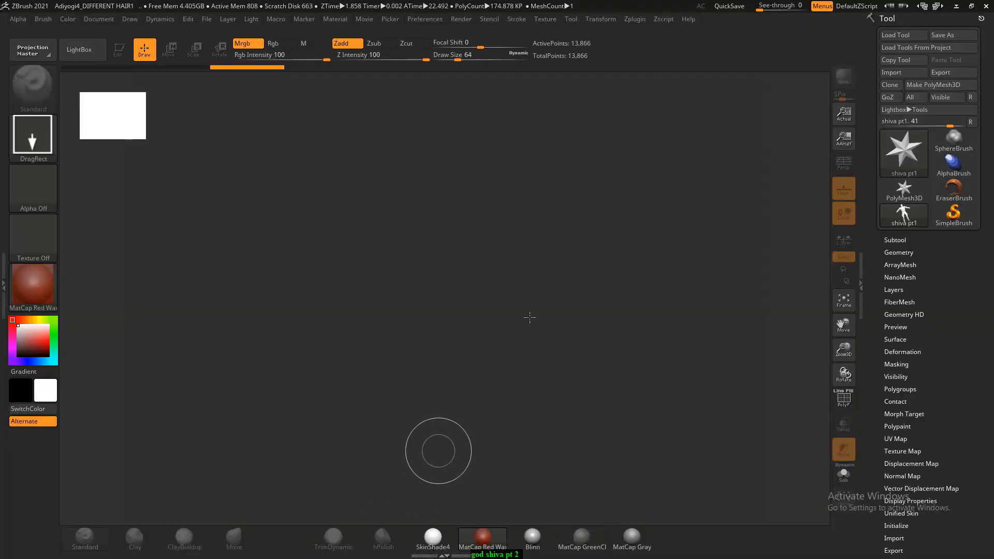
- Draw the imported shiva pt1 mesh onto the canvas and turn on Edit mode for it
mouse_move(425, 309)
mouse_down()
mouse_move(441, 554)
mouse_move(432, 528)
mouse_move(430, 543)
mouse_up()
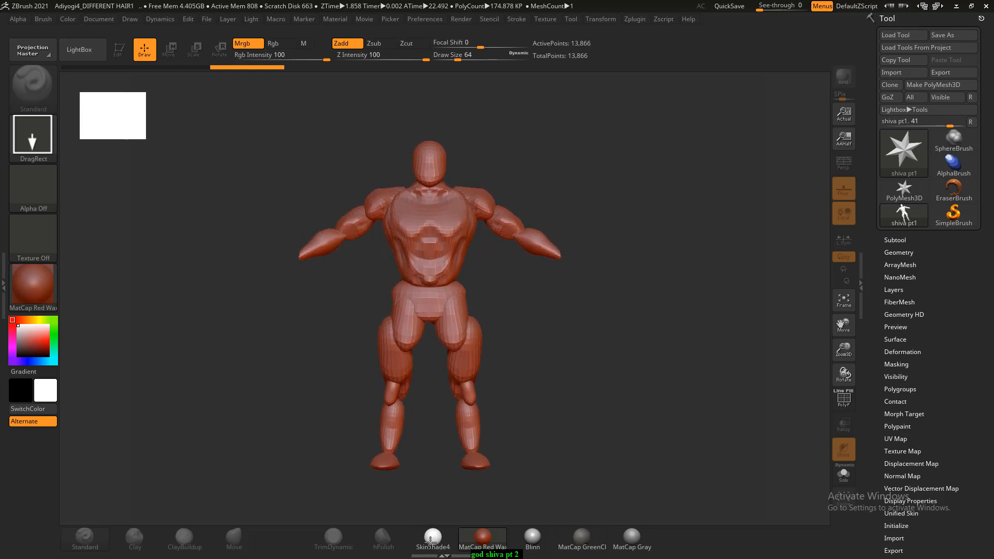
key(t)
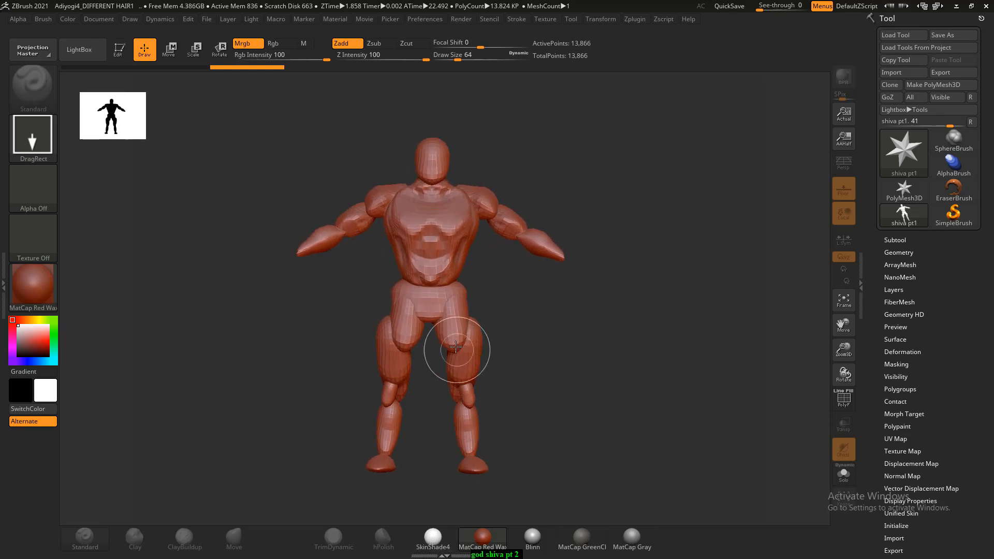
click(119, 50)
- Reduce the Standard brush's Draw Size to 32
shift+drag(699, 352, 718, 351)
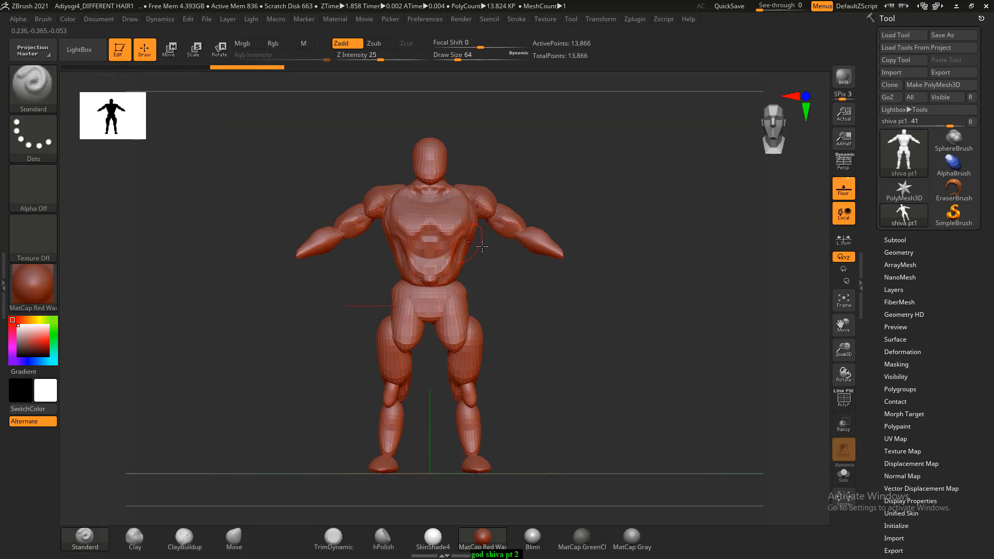
alt+drag(550, 293, 607, 354)
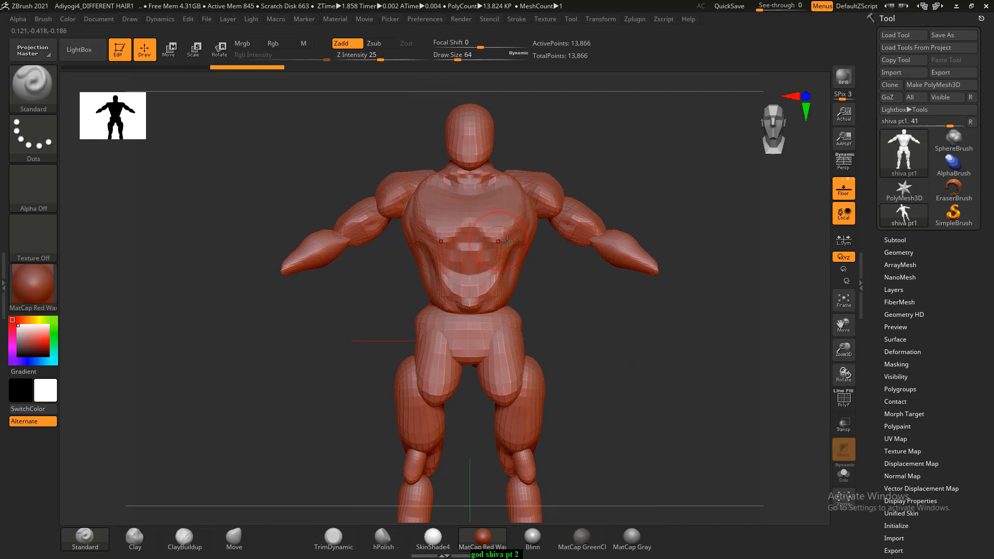
alt+drag(598, 168, 605, 318)
mouse_move(538, 256)
alt+mouse_down()
mouse_move(646, 350)
mouse_move(674, 554)
alt+mouse_up()
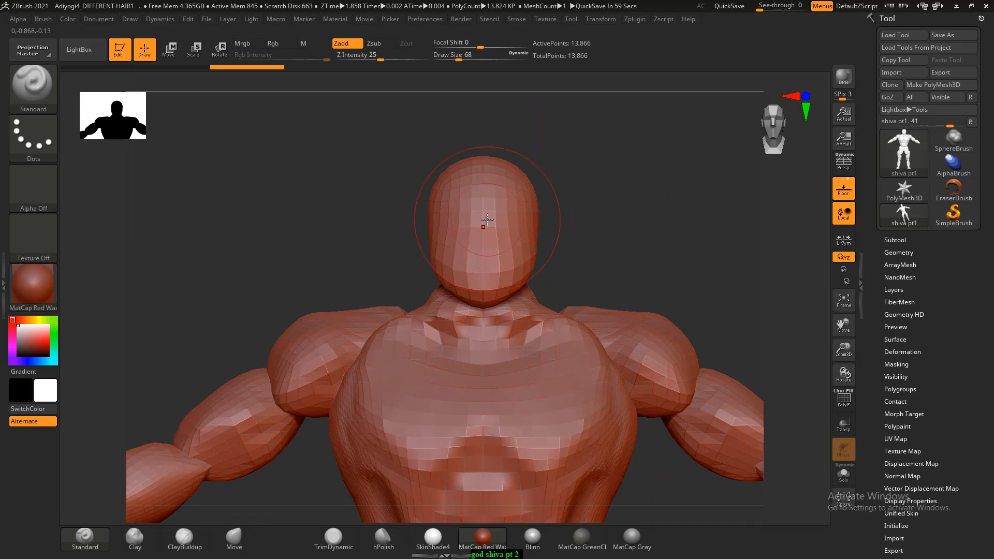
key(bracketleft)
key(bracketleft)
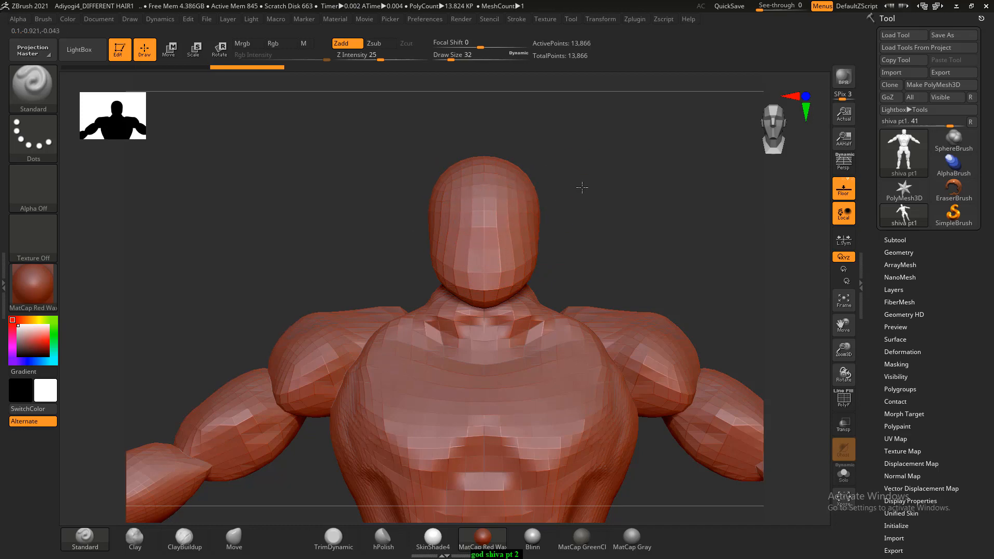
- Inspect the imported body up close and as a whole from the front, three-quarter, side and top views
ctrl+right_drag(582, 188, 617, 241)
key(f)
alt+drag(580, 135, 561, 229)
ctrl+right_drag(545, 239, 576, 284)
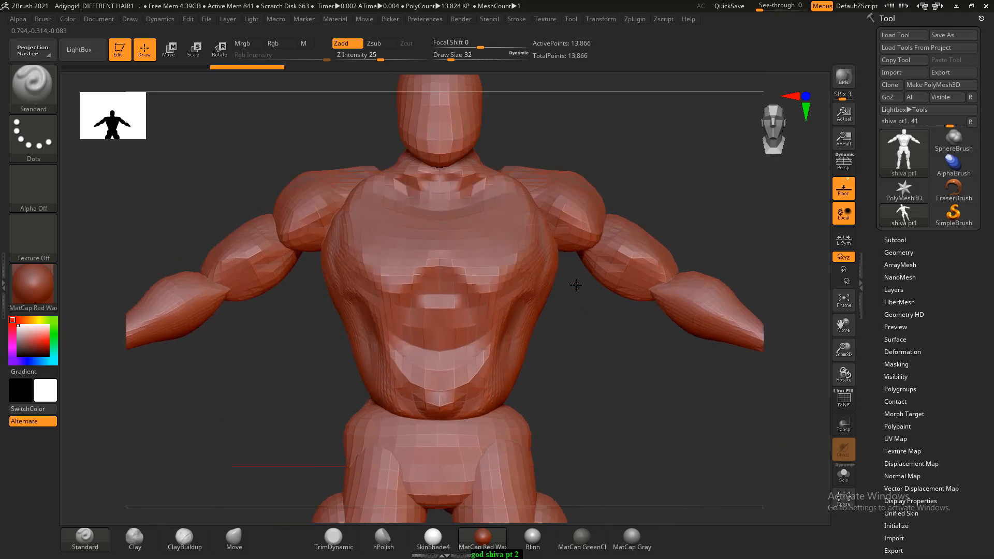
ctrl+right_drag(618, 387, 554, 279)
alt+drag(579, 366, 598, 175)
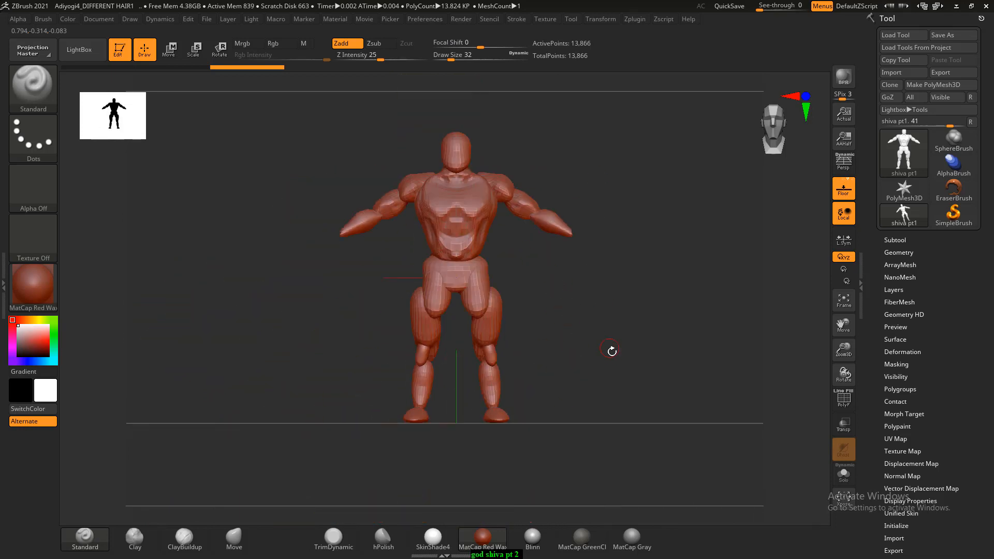
drag(606, 351, 583, 329)
drag(648, 306, 779, 150)
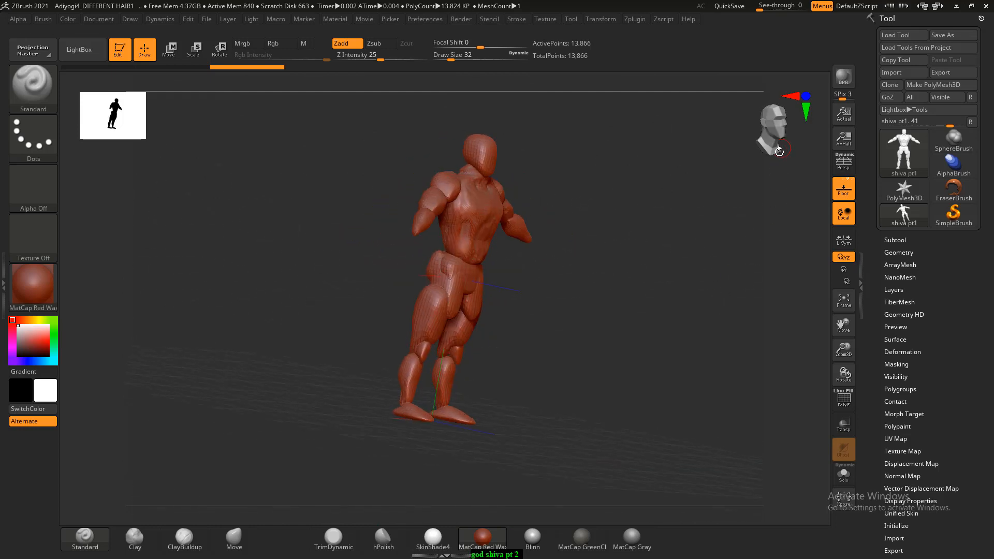
shift+drag(666, 293, 626, 291)
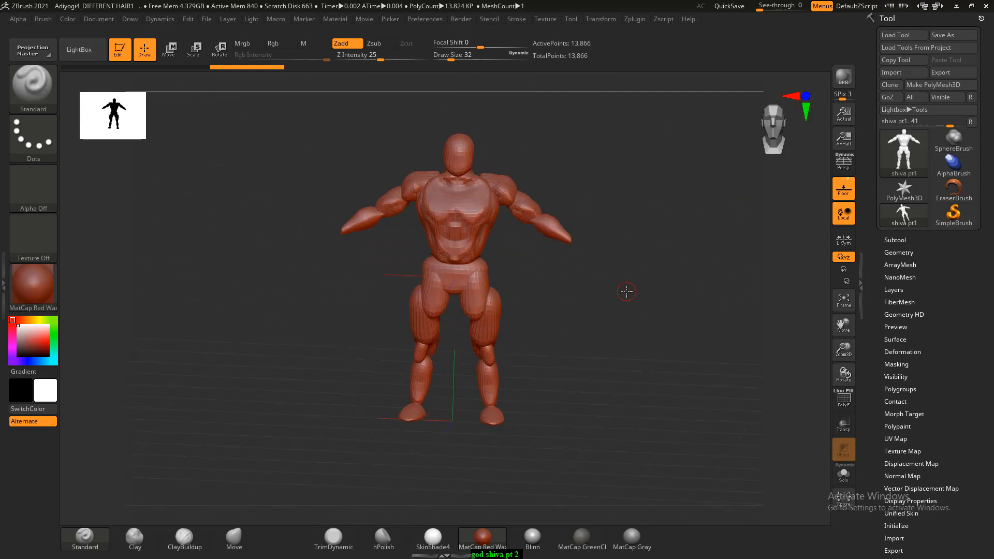
mouse_move(617, 356)
mouse_down()
mouse_move(626, 304)
mouse_move(695, 270)
mouse_move(680, 279)
mouse_move(663, 284)
mouse_move(685, 271)
mouse_move(662, 269)
mouse_move(728, 235)
mouse_up()
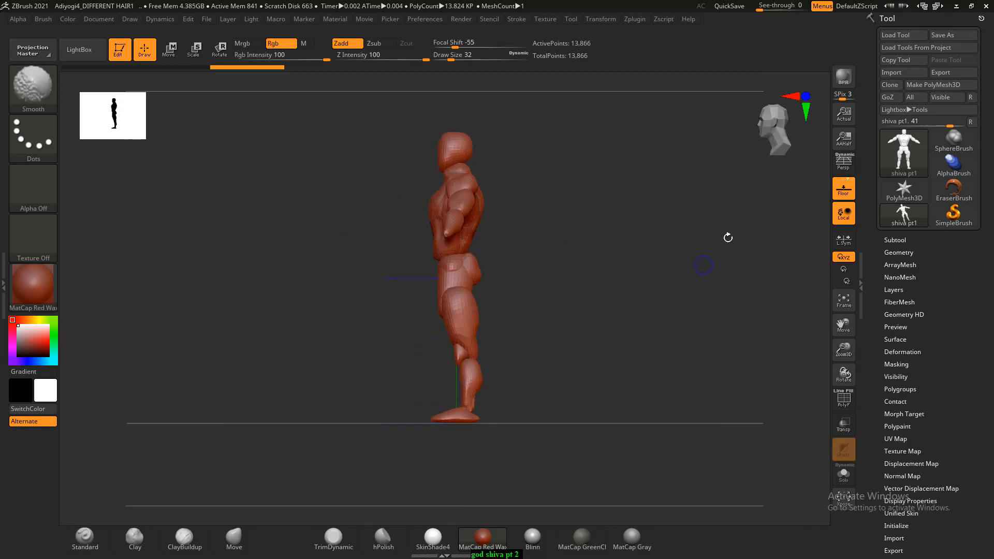
click(806, 115)
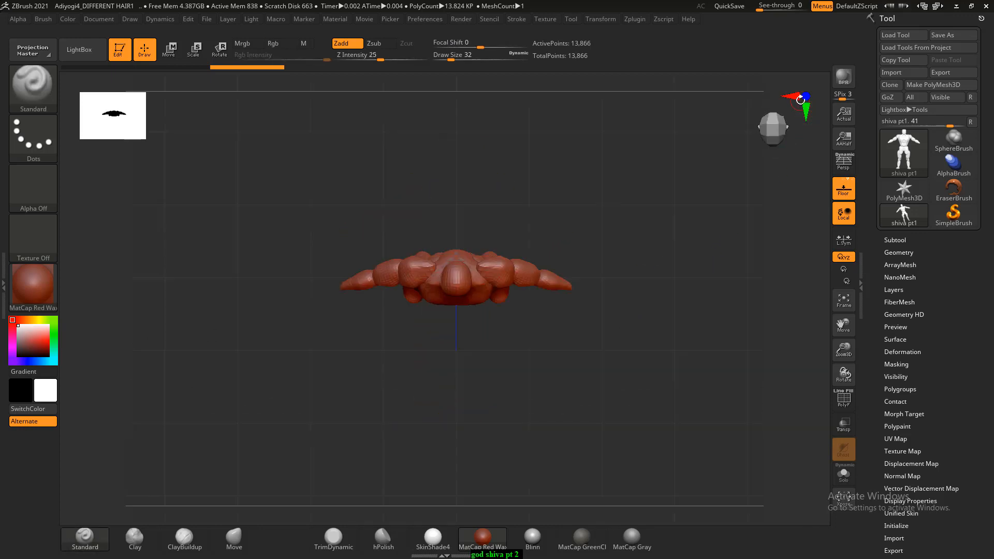
click(795, 96)
shift+drag(688, 251, 733, 252)
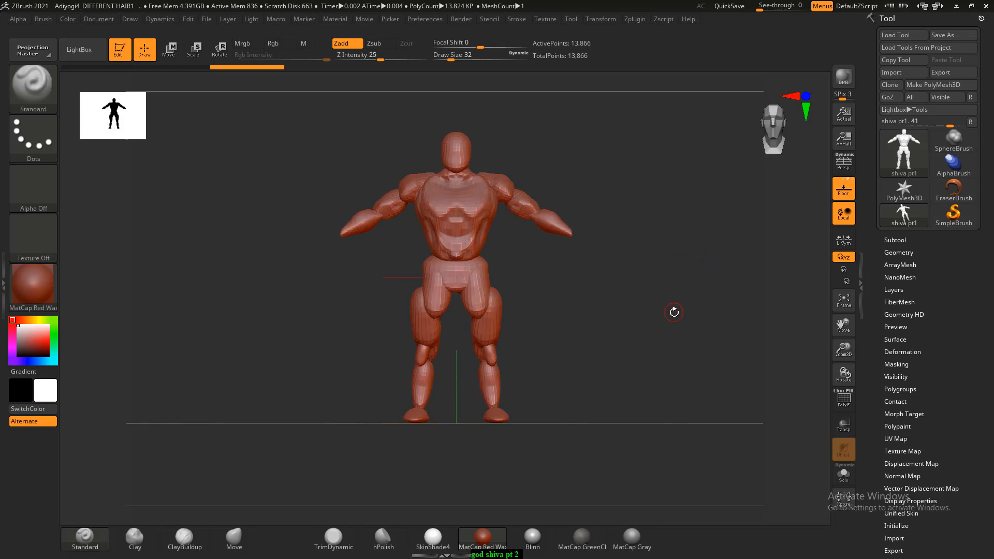
mouse_move(672, 310)
alt+mouse_down()
mouse_move(698, 310)
mouse_move(662, 311)
alt+mouse_up()
alt+drag(662, 251, 732, 344)
drag(714, 377, 692, 319)
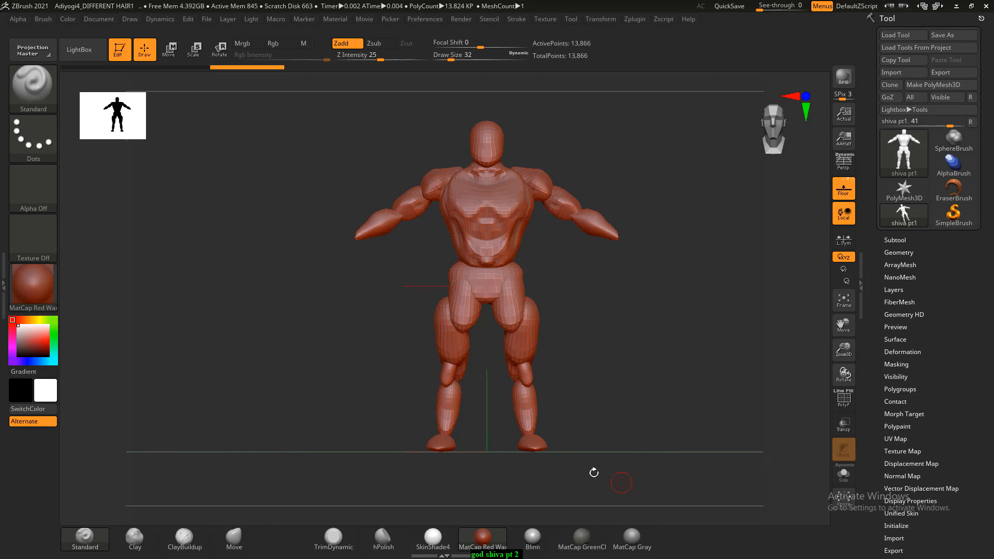
- Look through the 3D Sculpting Brushes and the alternative interface layouts, ending on the compact_UI_brush_materials layout
click(36, 91)
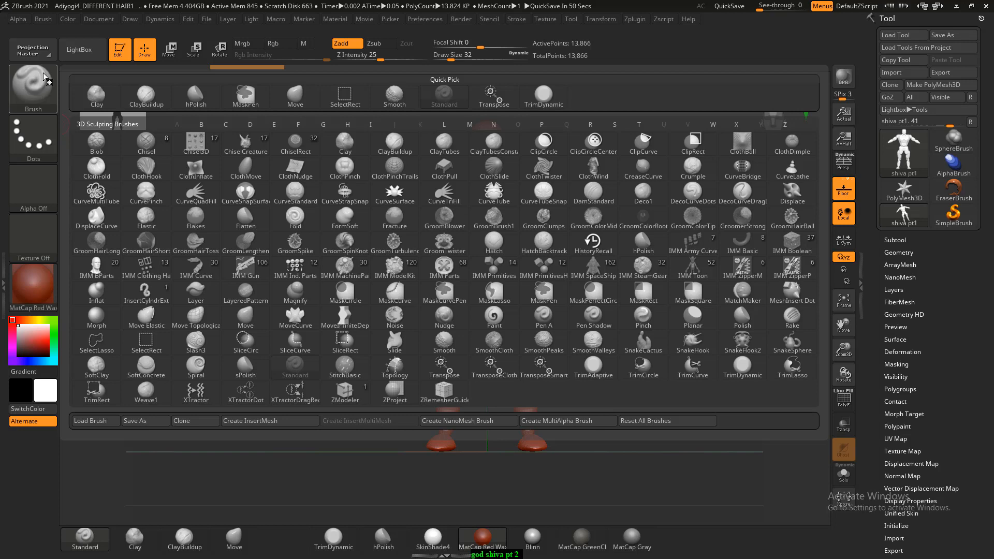
click(936, 6)
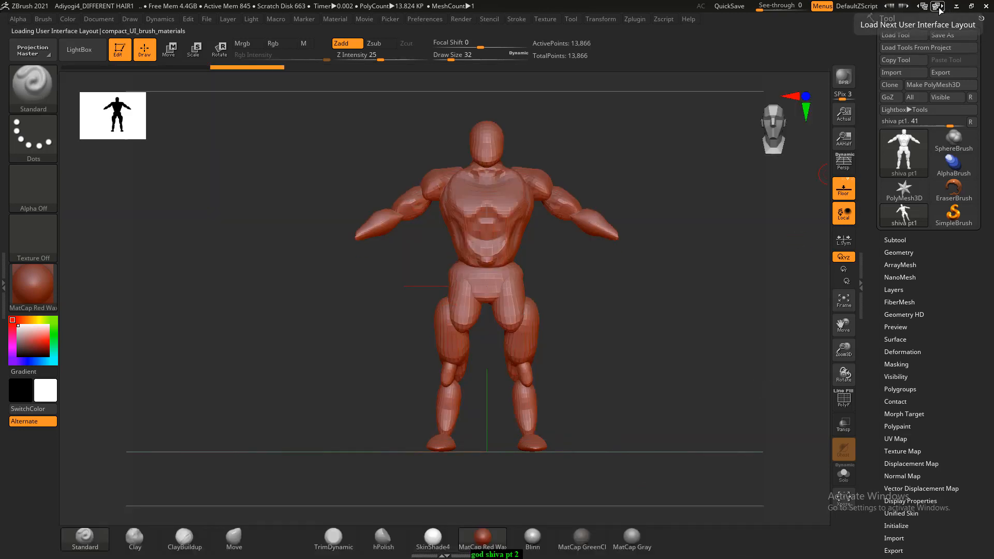
click(937, 7)
click(937, 7)
click(938, 7)
click(938, 7)
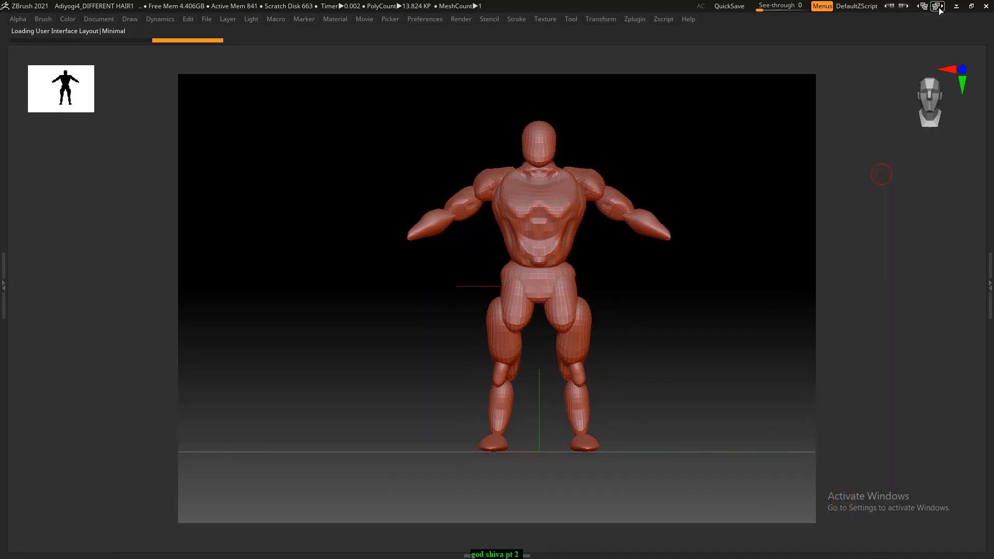
click(938, 6)
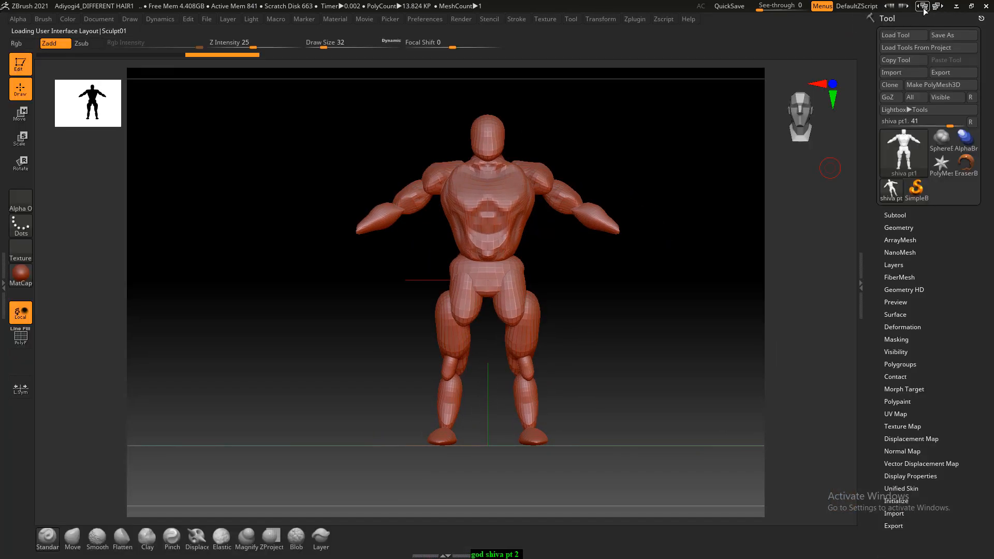
click(939, 6)
click(939, 6)
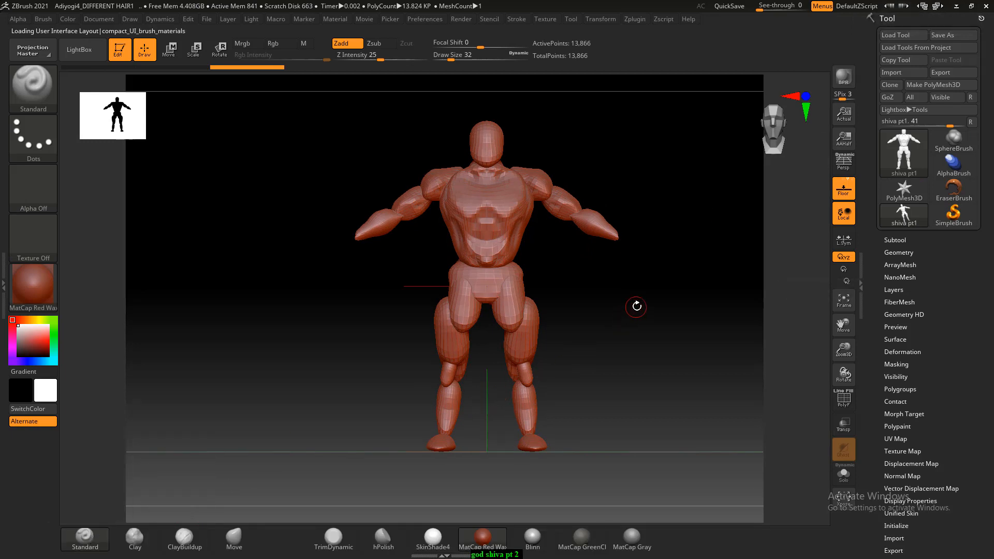
- Try the Standard brush's size over the head and set its Draw Size to 25
key(shift)
mouse_move(660, 312)
shift+mouse_down()
mouse_move(643, 306)
mouse_move(668, 326)
mouse_move(630, 426)
shift+mouse_up()
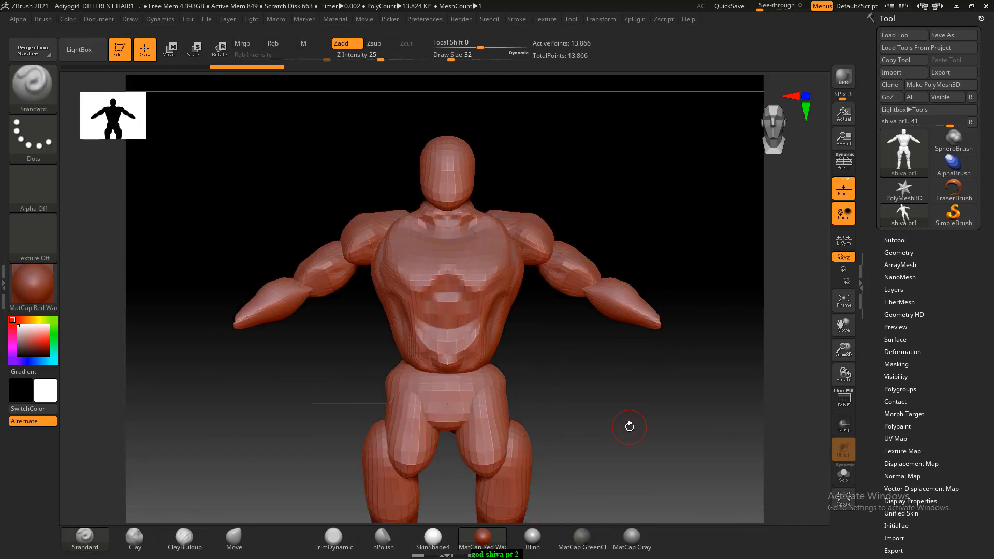
mouse_move(580, 184)
alt+mouse_down()
mouse_move(617, 169)
mouse_move(623, 151)
mouse_move(609, 232)
mouse_move(643, 177)
mouse_move(678, 324)
alt+mouse_up()
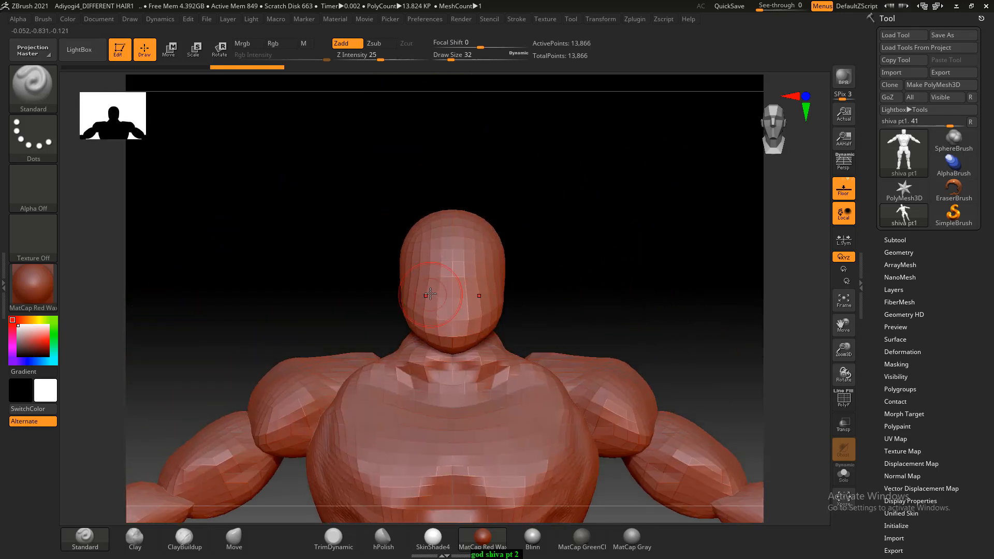
alt+drag(512, 254, 605, 62)
mouse_move(612, 115)
alt+mouse_down()
mouse_move(605, 349)
mouse_move(609, 195)
mouse_move(631, 259)
alt+mouse_up()
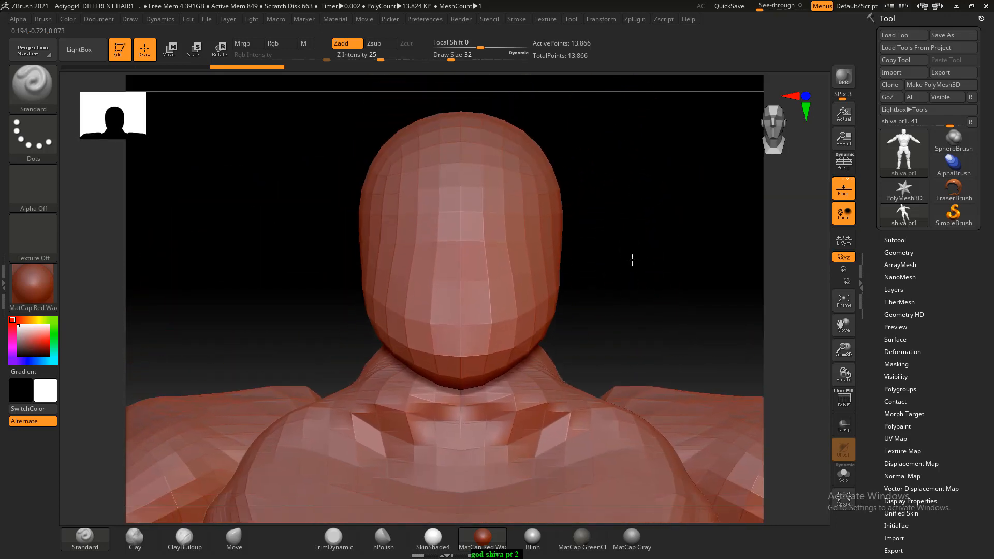
key(bracketleft)
key(bracketleft)
key(bracketleft)
key(bracketleft)
key(bracketleft)
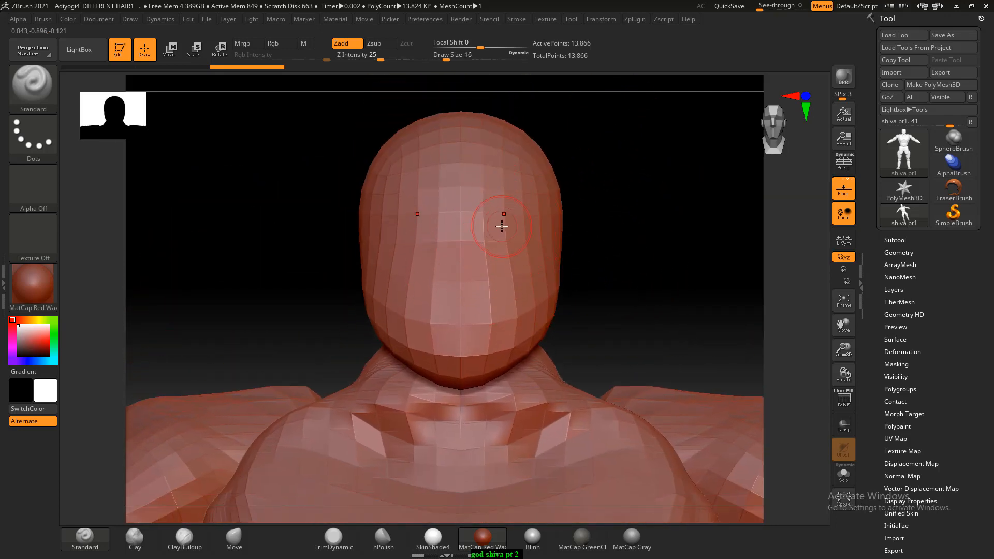
mouse_move(444, 57)
mouse_down()
mouse_move(466, 55)
mouse_move(448, 56)
mouse_up()
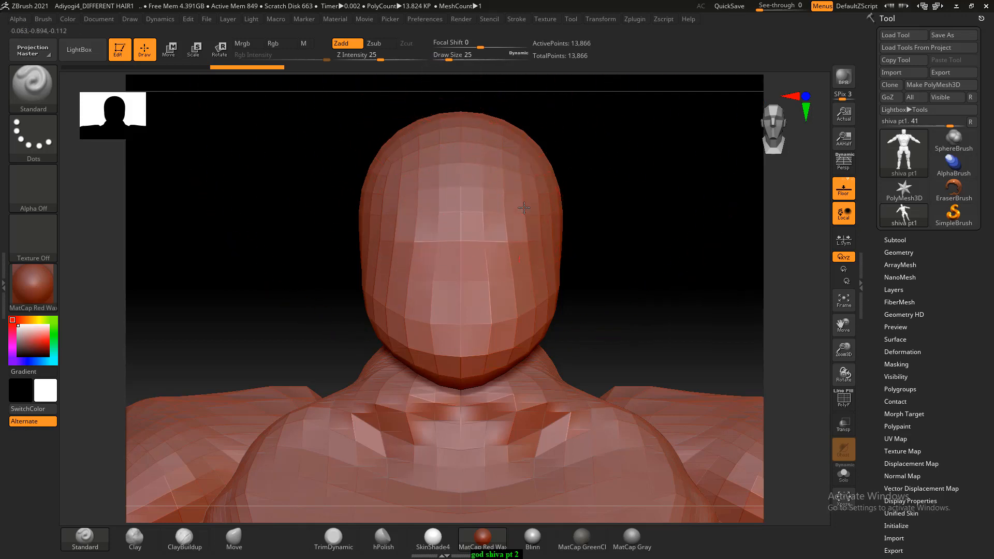
ctrl+right_drag(649, 276, 628, 150)
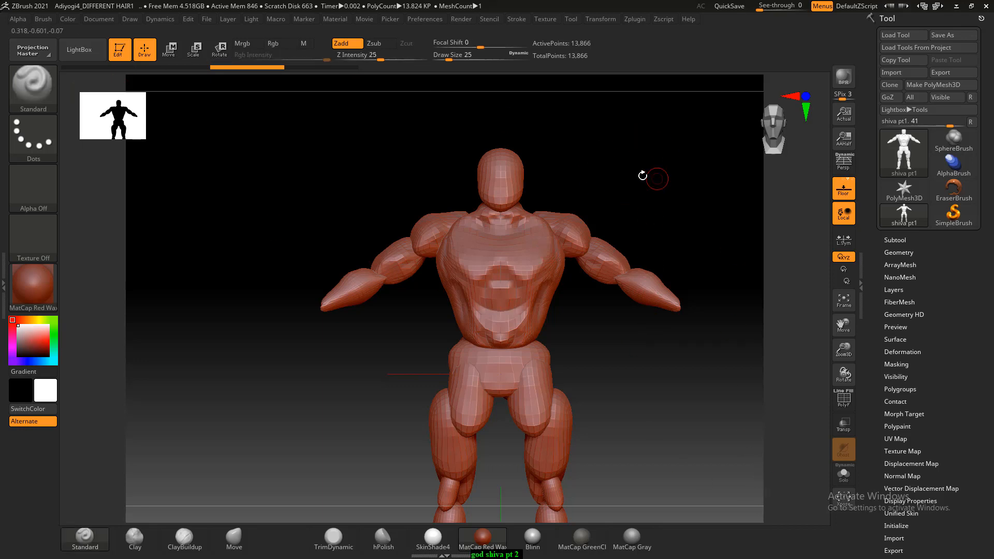
alt+drag(633, 184, 656, 169)
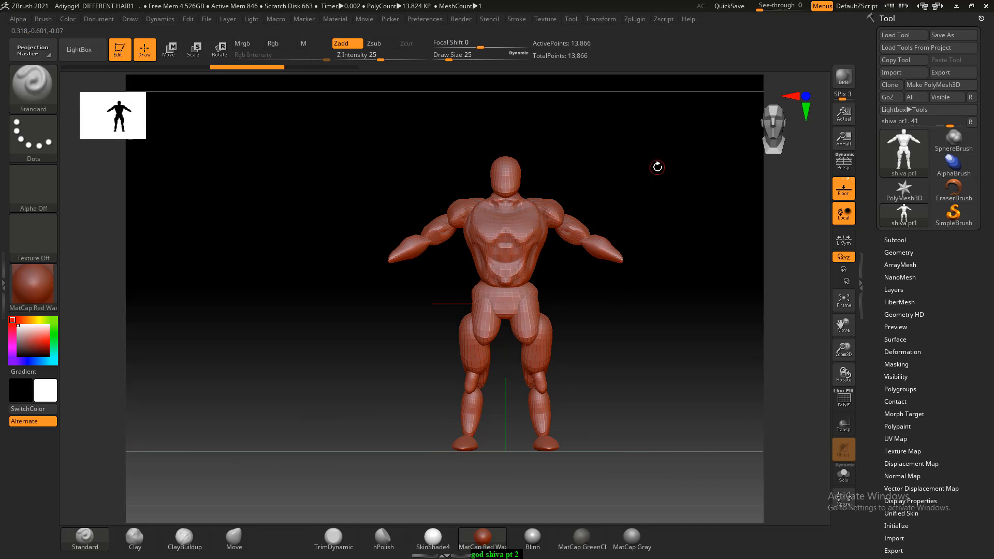
- Switch to File Explorer and open the ZBrush Digital Sculpting Human Anatomy folder inside male anatomy with muscles > Drawing the Human Head
key(alt+Tab)
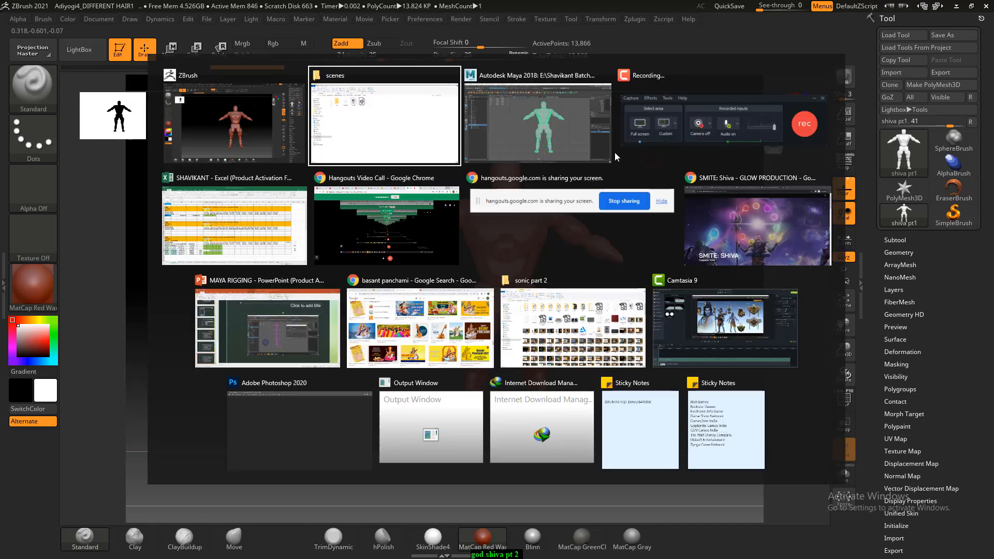
click(427, 128)
click(314, 81)
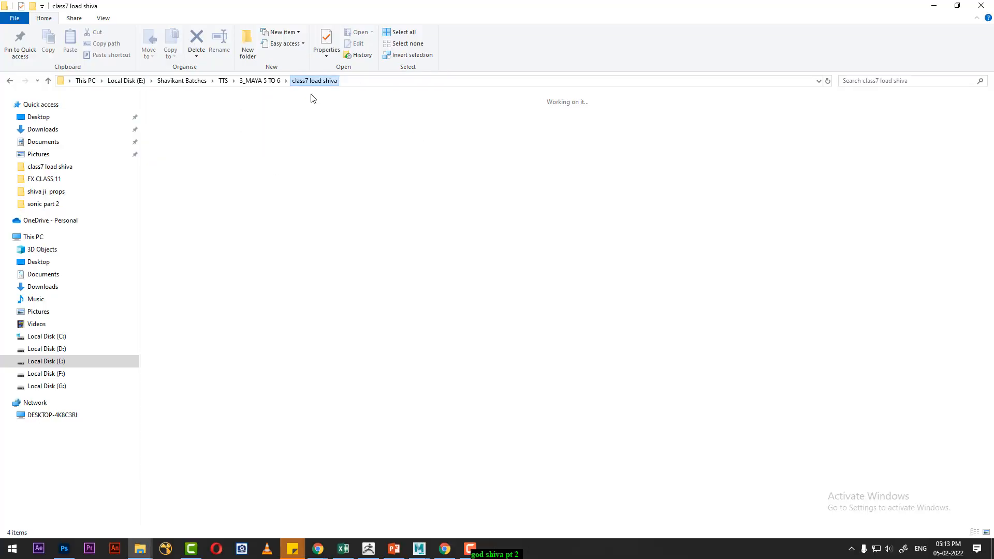
double_click(404, 318)
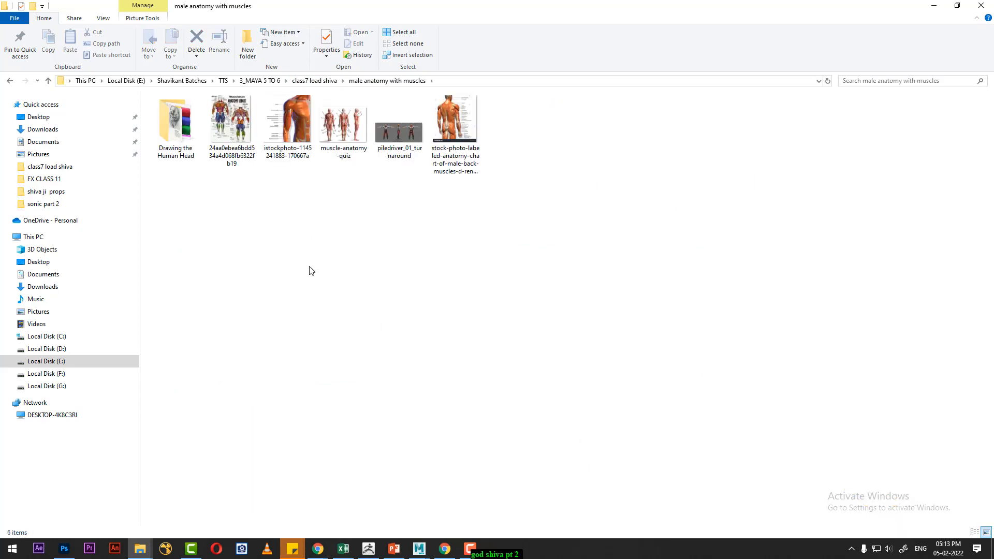
double_click(184, 150)
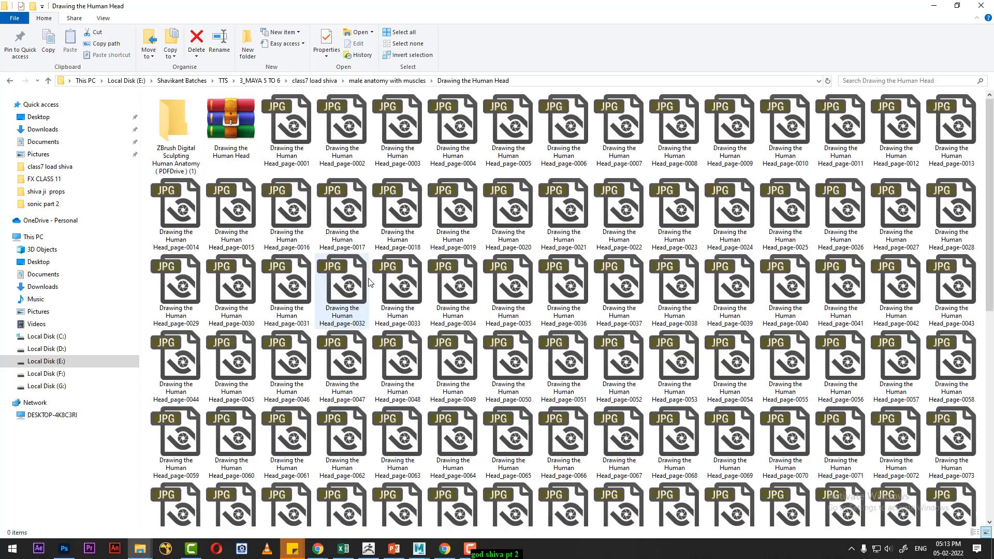
click(175, 124)
double_click(175, 124)
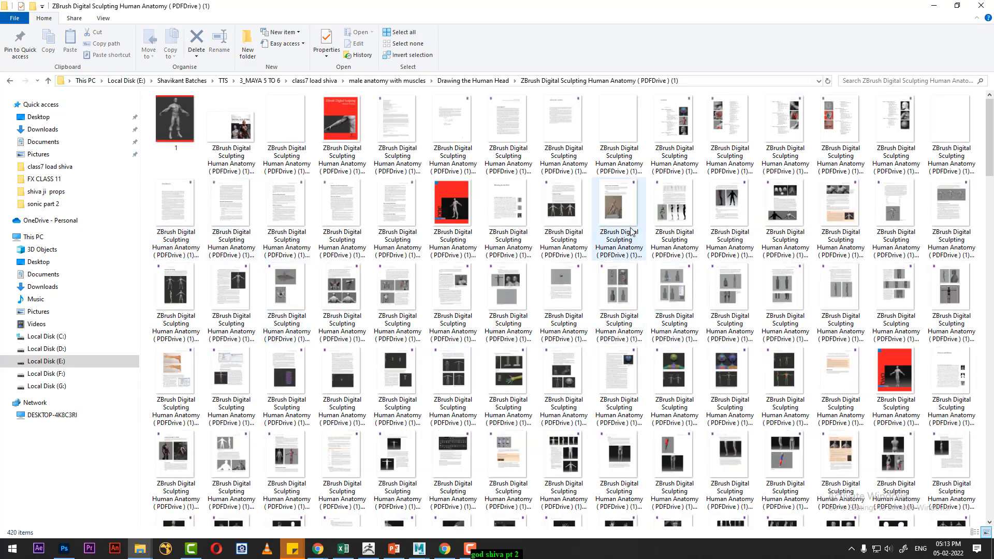
- Open book page-020 in a maximized image viewer and read on to the gesture and rhythm figures on page-024
click(467, 228)
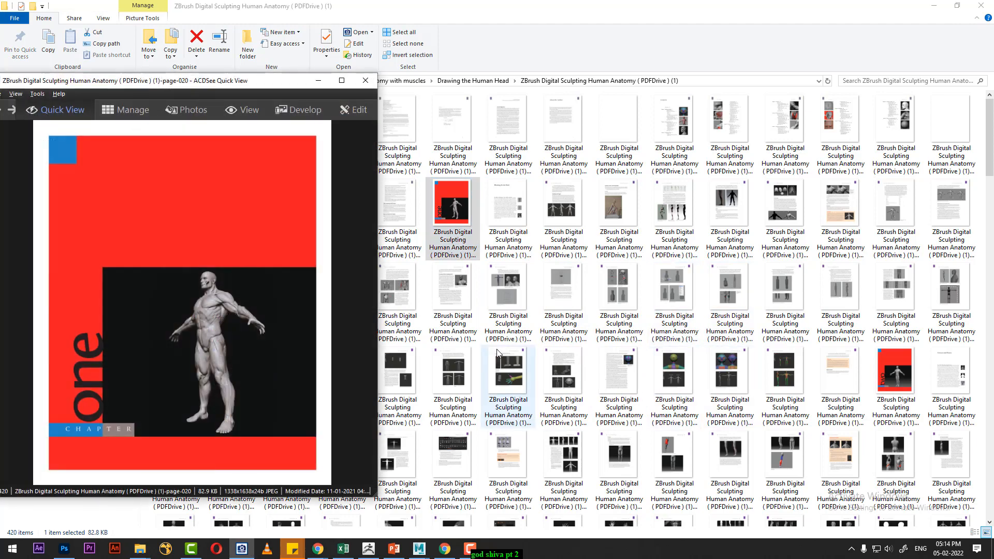
click(342, 80)
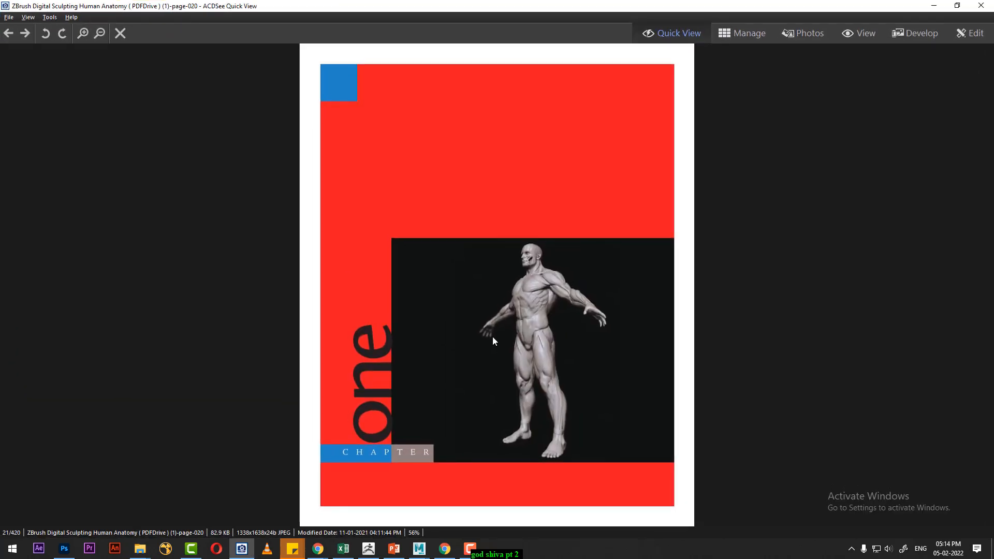
scroll(493, 336, down, 3)
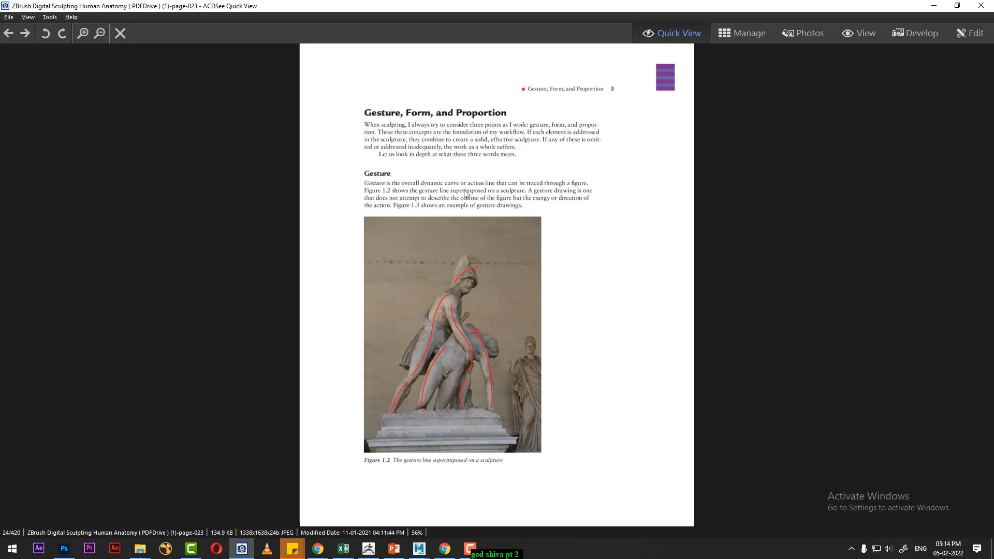
scroll(500, 241, down, 1)
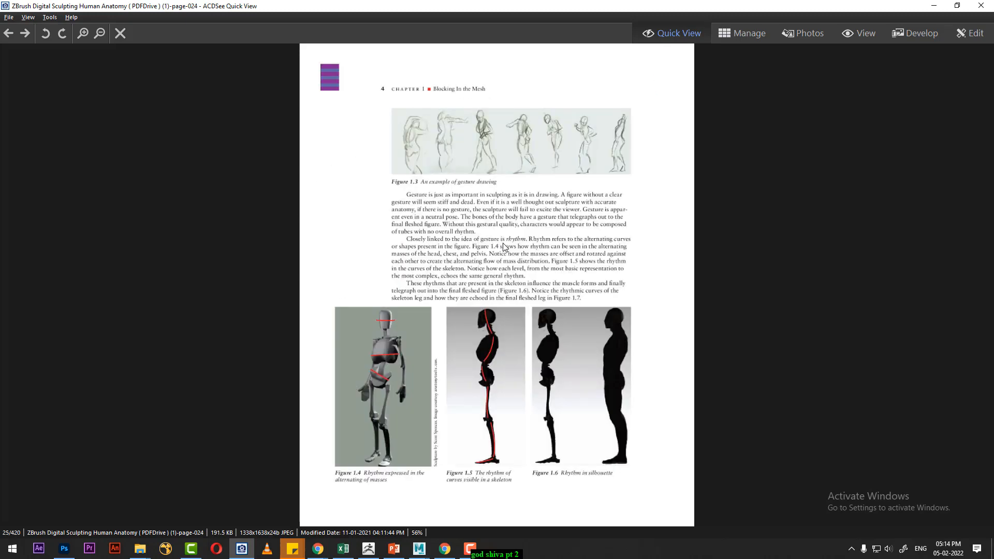
ctrl+scroll(535, 303, up, 3)
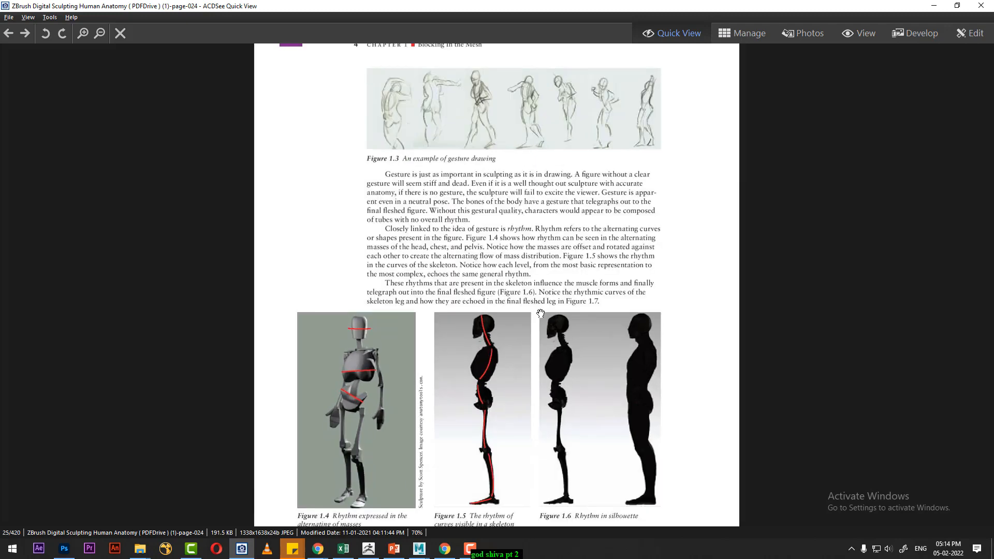
drag(542, 323, 550, 200)
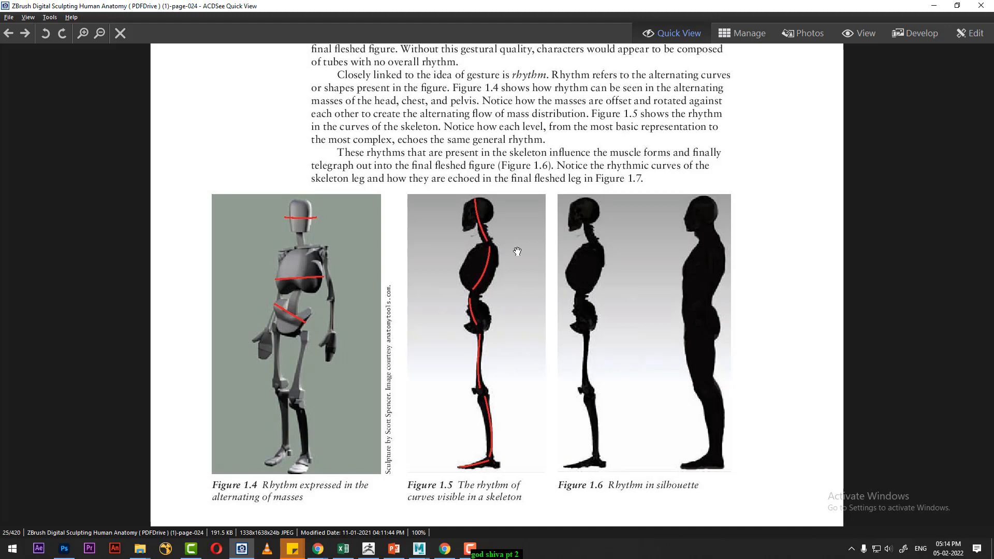
- Read on through the form pages to page-028 and examine the eight-head canon's landmark table and Figure 1.12 up close
scroll(589, 257, down, 1)
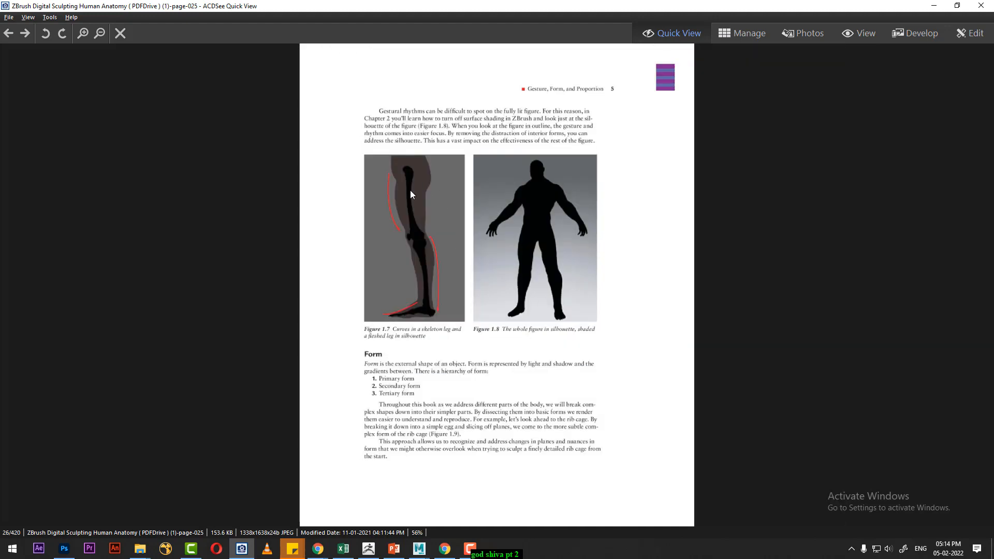
scroll(410, 194, down, 1)
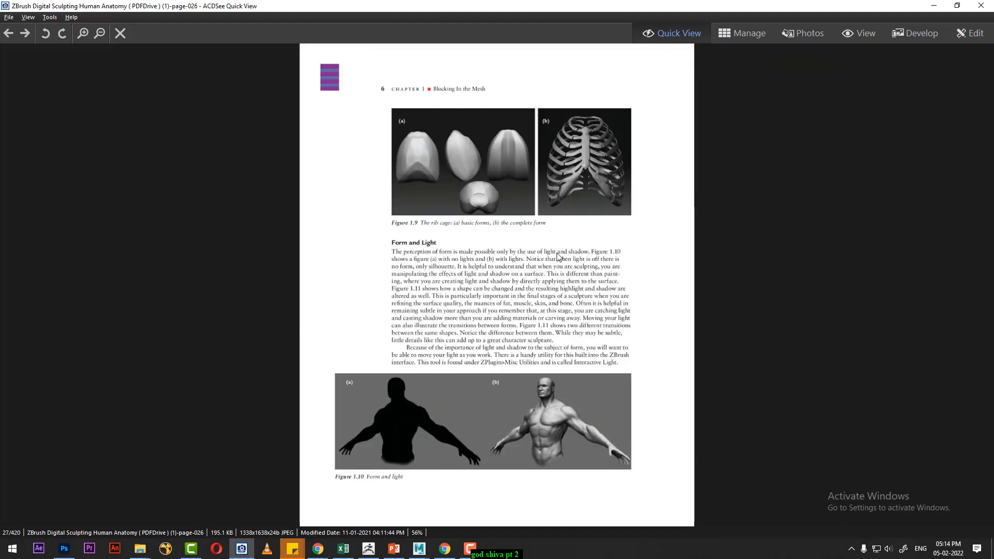
scroll(557, 256, down, 1)
scroll(557, 261, down, 1)
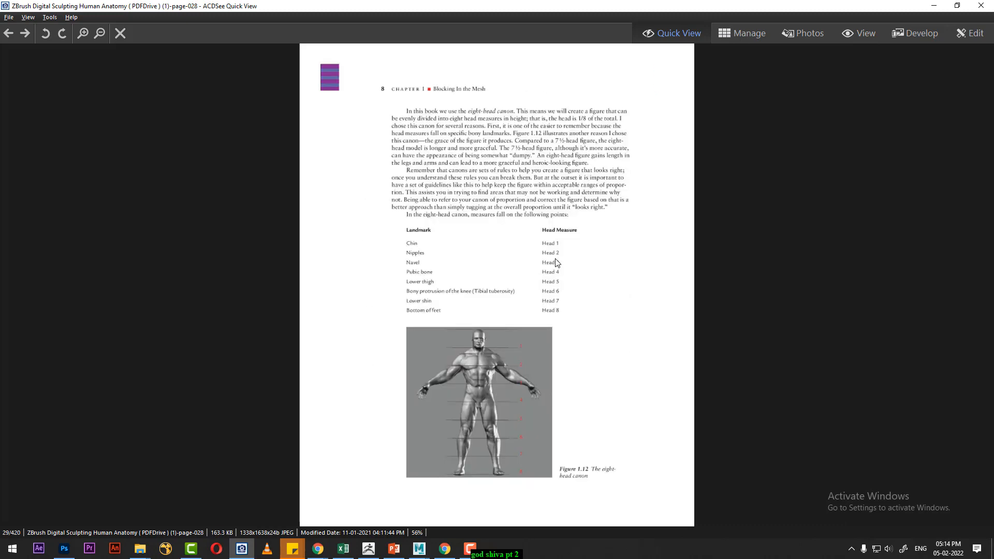
ctrl+scroll(560, 266, up, 3)
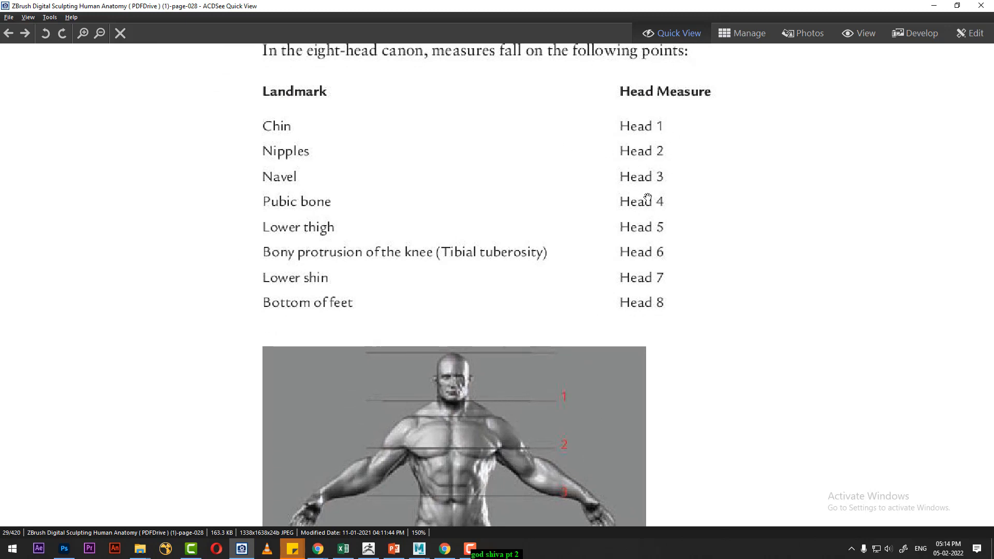
drag(648, 197, 655, 94)
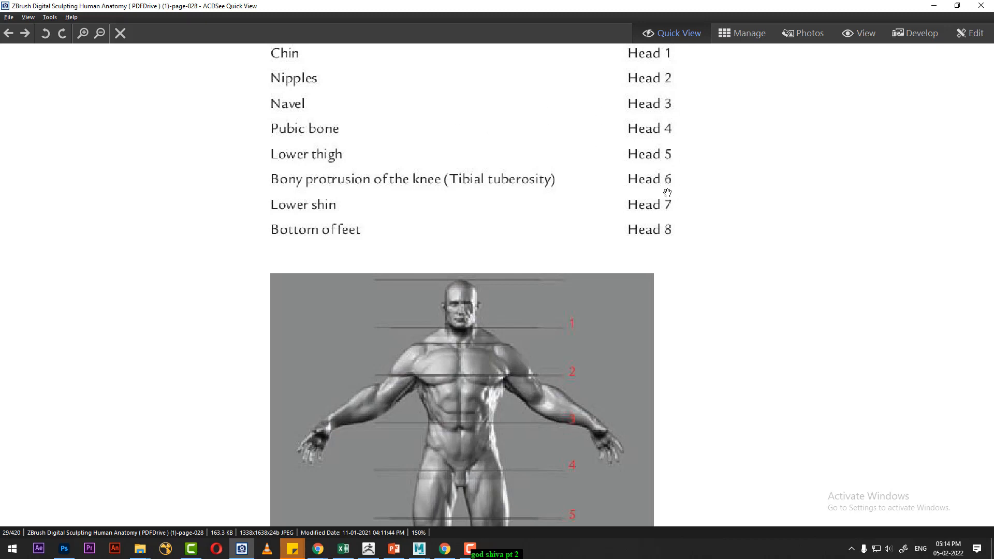
drag(667, 192, 669, 139)
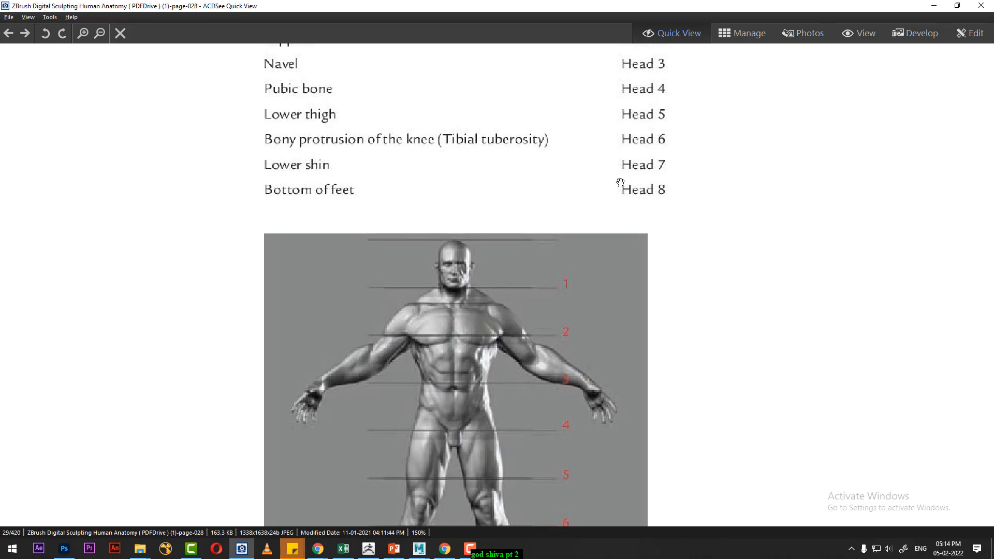
drag(648, 219, 654, 160)
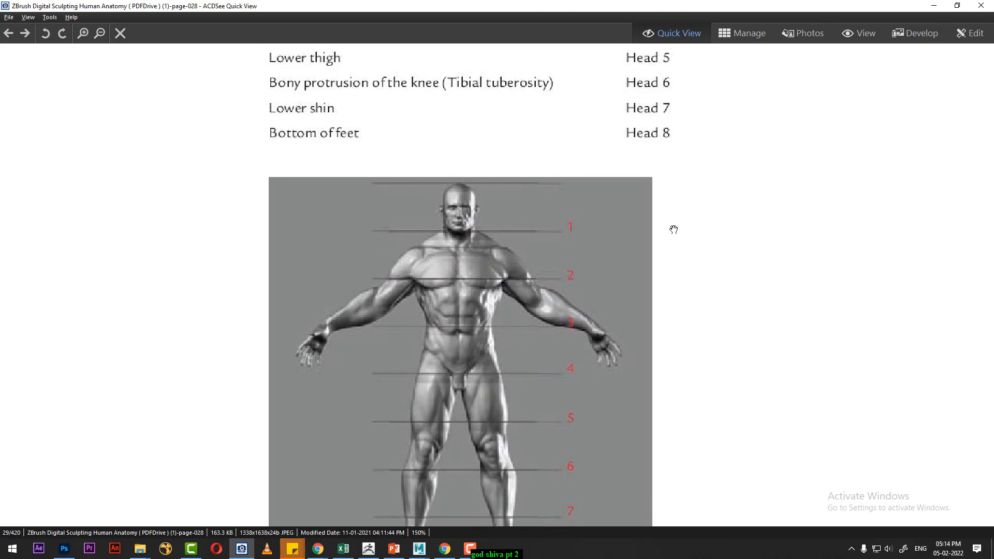
drag(673, 229, 676, 167)
scroll(665, 305, down, 1)
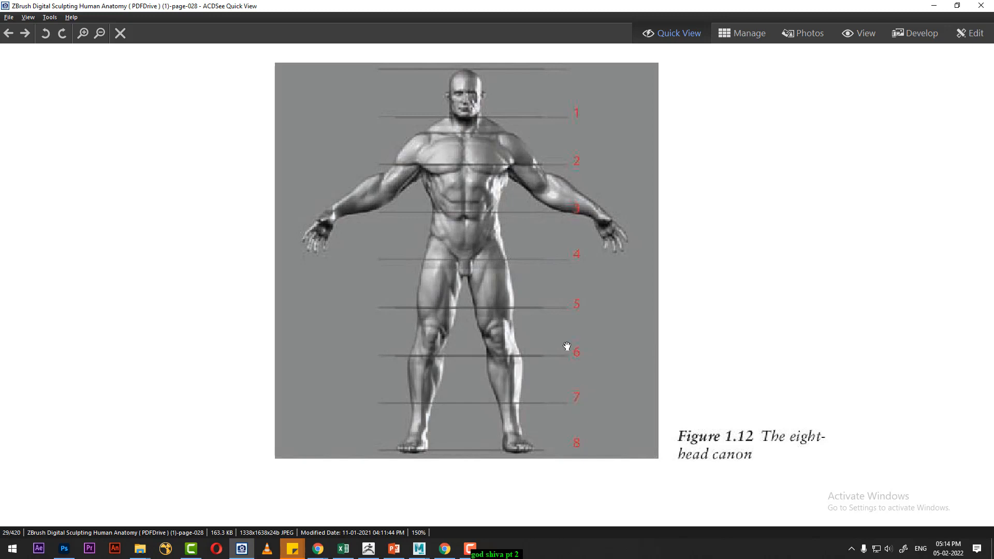
- Read on past the anatomical terminology page to page-032 and examine the directional planes in Figure 1.16 up close
scroll(588, 318, down, 1)
scroll(588, 318, down, 2)
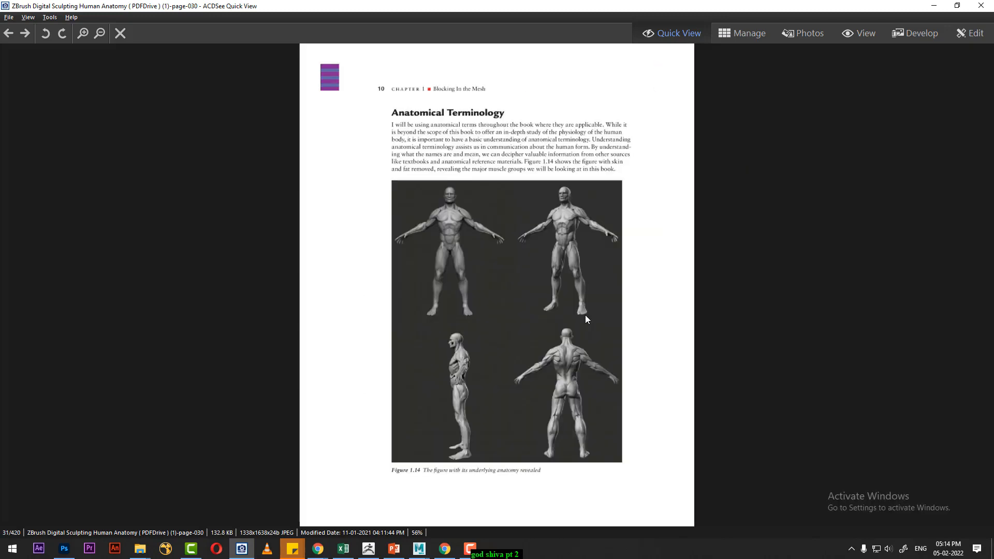
scroll(587, 320, up, 1)
scroll(569, 339, down, 2)
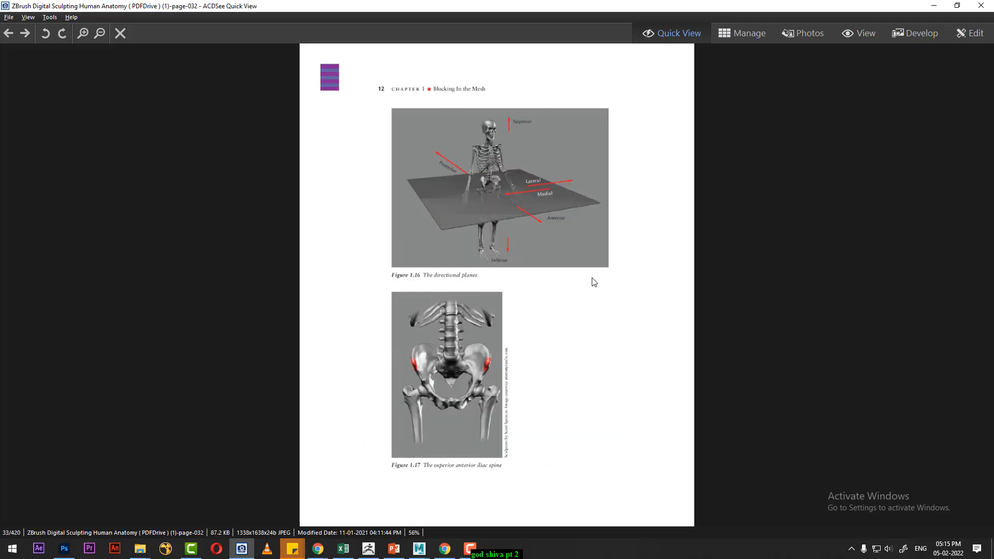
ctrl+scroll(584, 272, up, 5)
drag(599, 184, 609, 322)
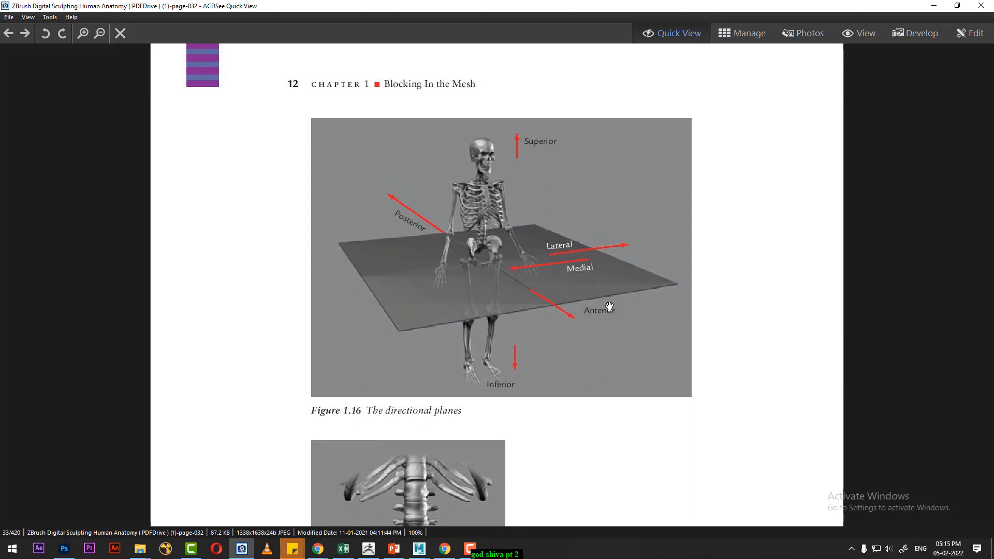
ctrl+scroll(510, 272, up, 2)
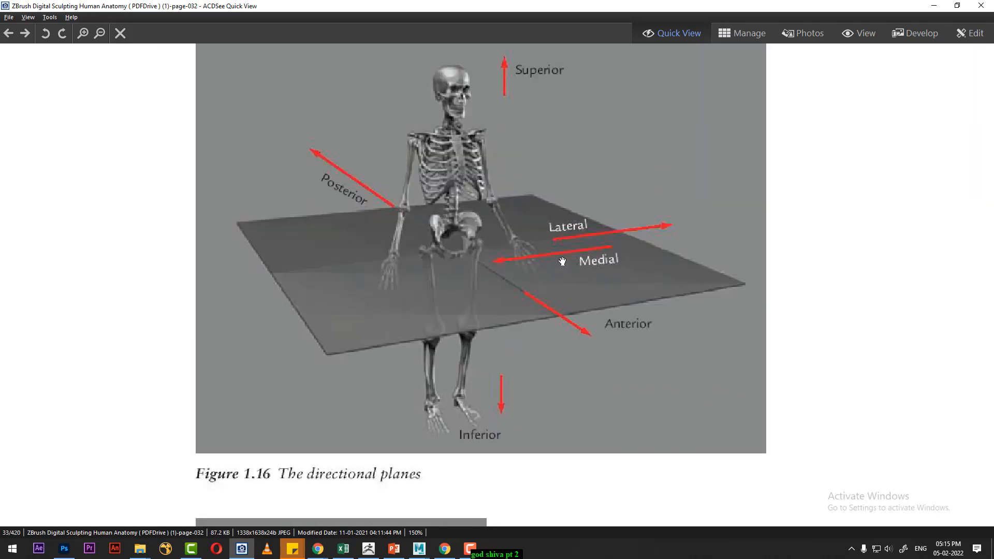
- Study Figure 1.16, then read on through page-033 and page-034, examining the iliac spine, scapula and muscle origin and insertion figures up close
scroll(617, 276, up, 1)
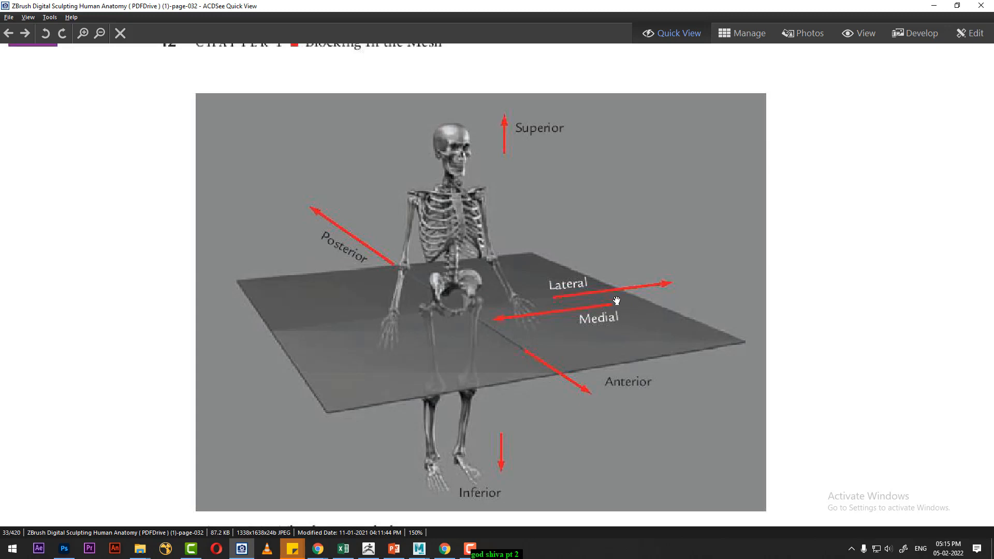
scroll(615, 301, down, 1)
ctrl+scroll(616, 300, up, 3)
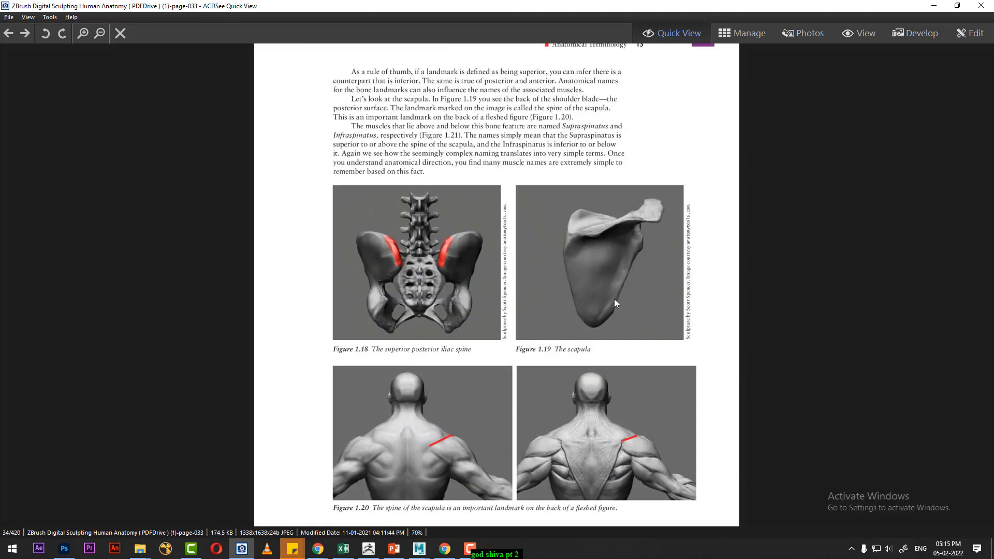
drag(613, 323, 633, 242)
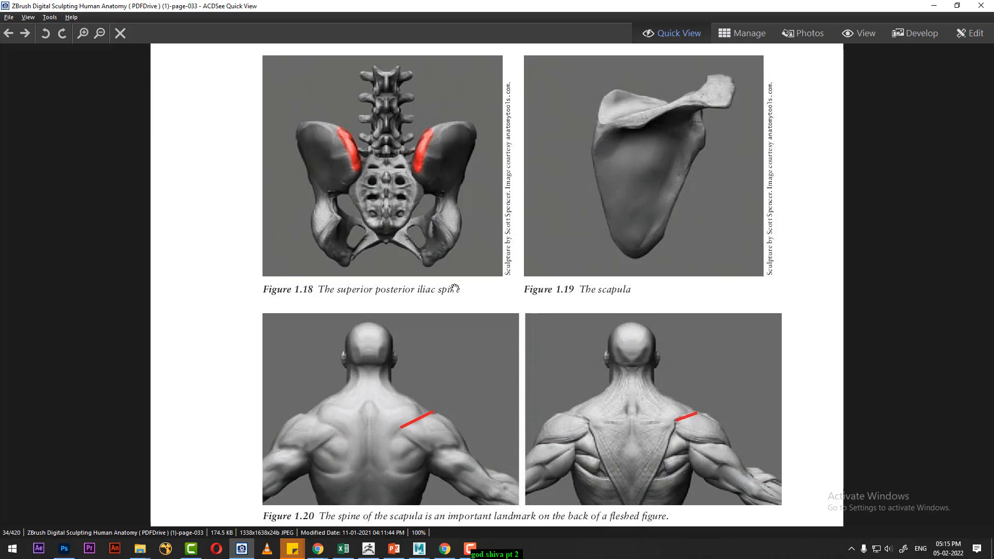
scroll(462, 300, down, 1)
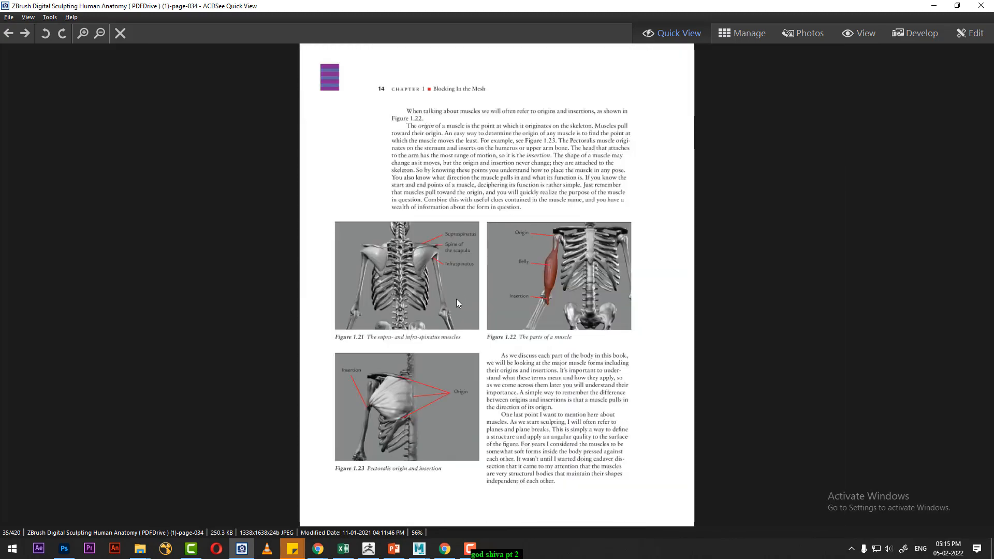
ctrl+scroll(455, 284, up, 3)
drag(481, 352, 466, 230)
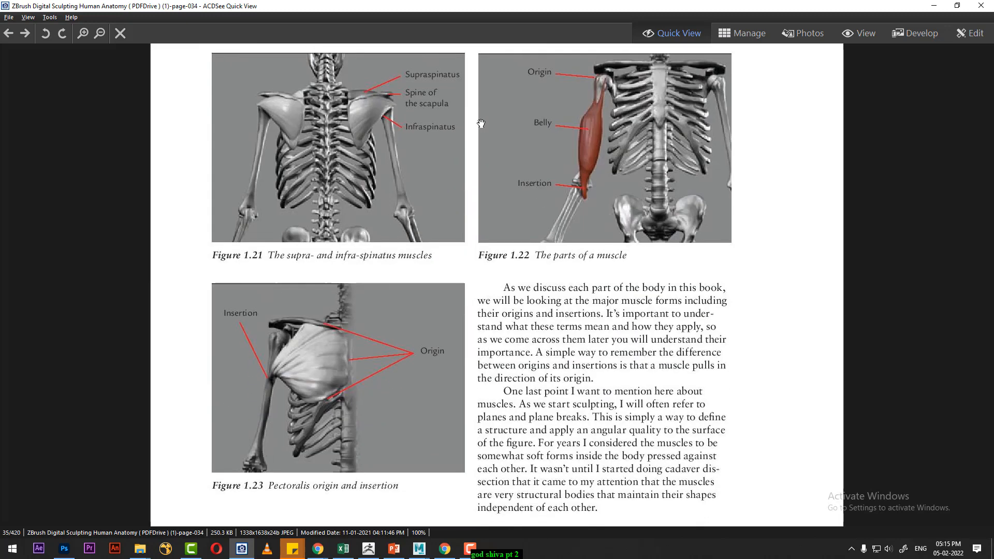
scroll(569, 166, down, 2)
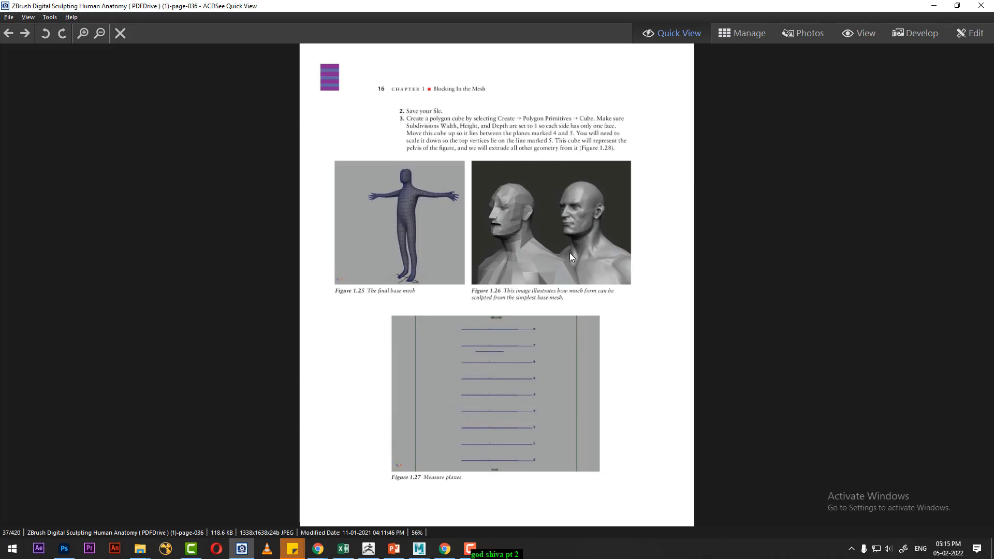
- Read the base sculpting mesh pages from page-036 to page-044, following the block-out figures up to the arm span versus height diagram
scroll(590, 230, up, 1)
scroll(588, 231, down, 1)
scroll(488, 288, down, 1)
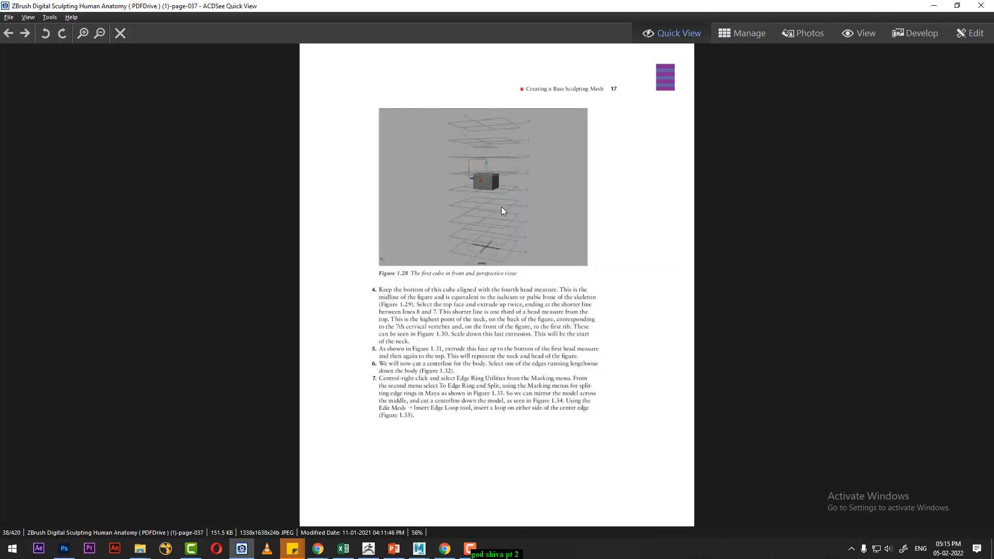
scroll(501, 215, down, 1)
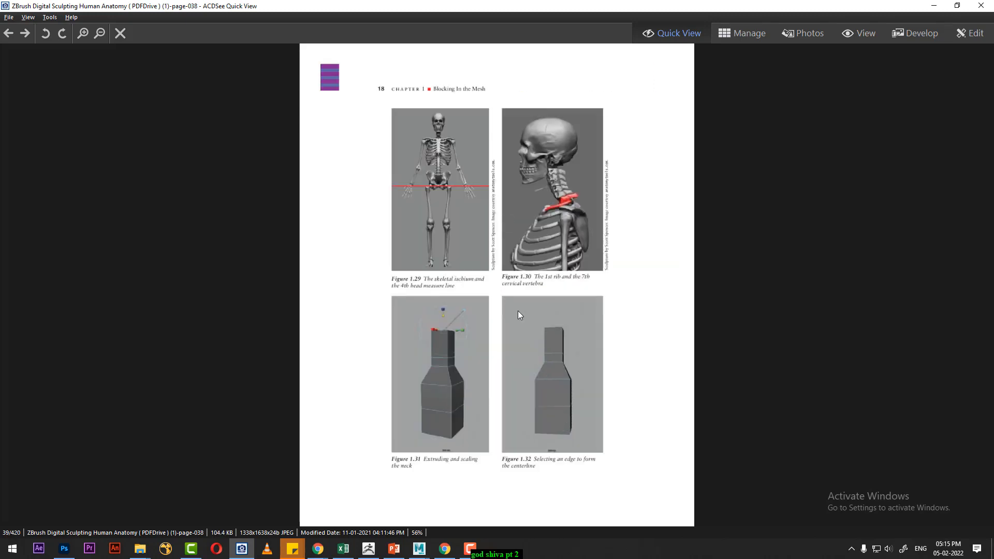
scroll(509, 268, down, 1)
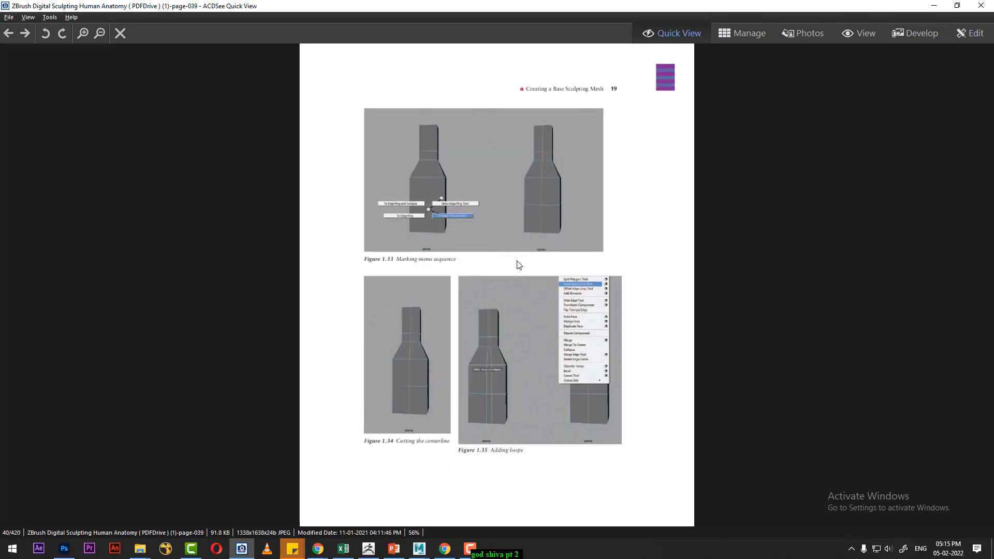
scroll(518, 266, down, 1)
scroll(513, 268, down, 1)
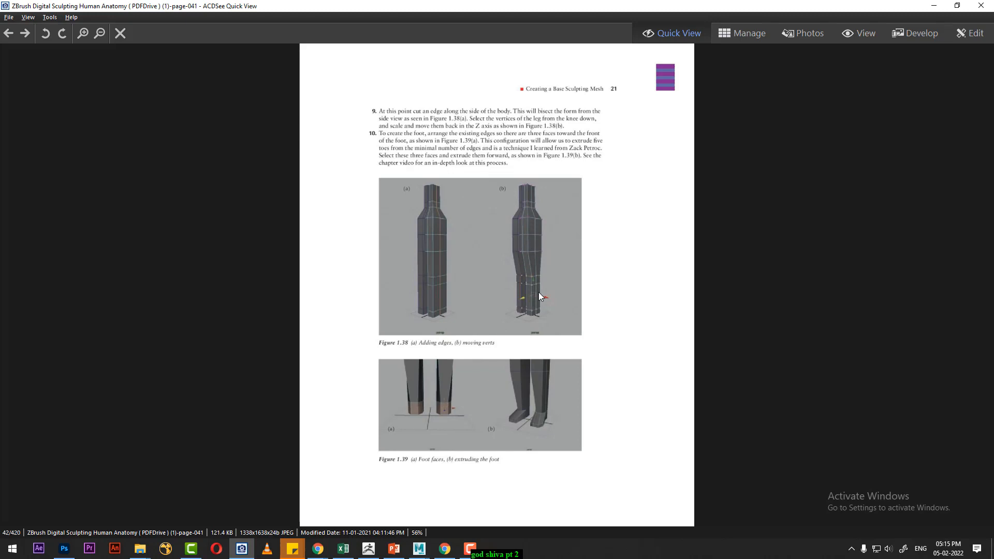
scroll(535, 282, down, 1)
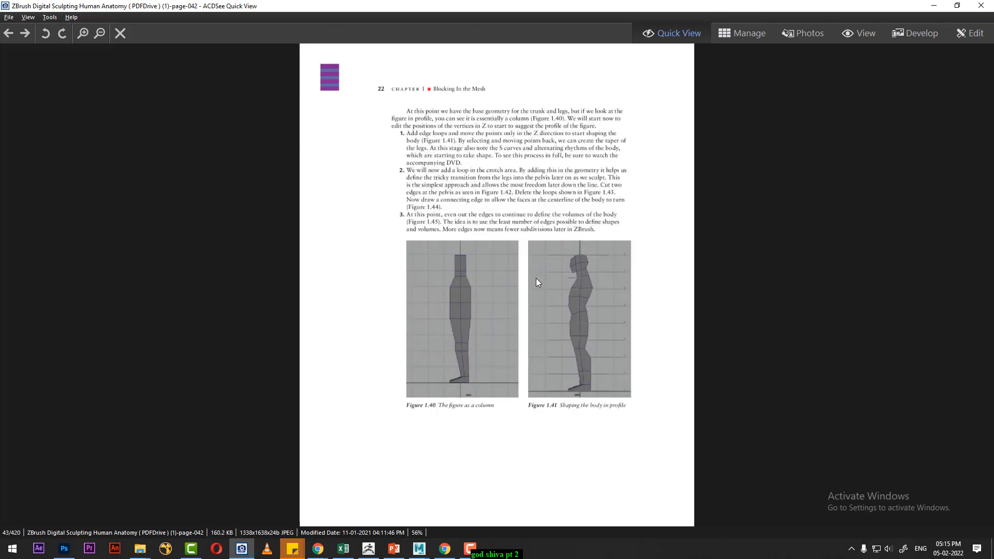
scroll(585, 315, down, 1)
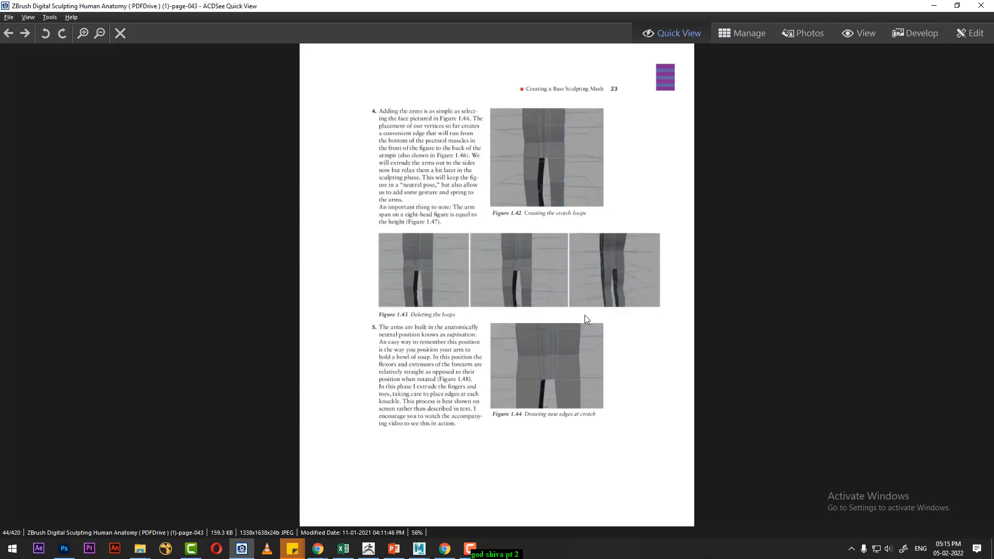
scroll(560, 266, down, 1)
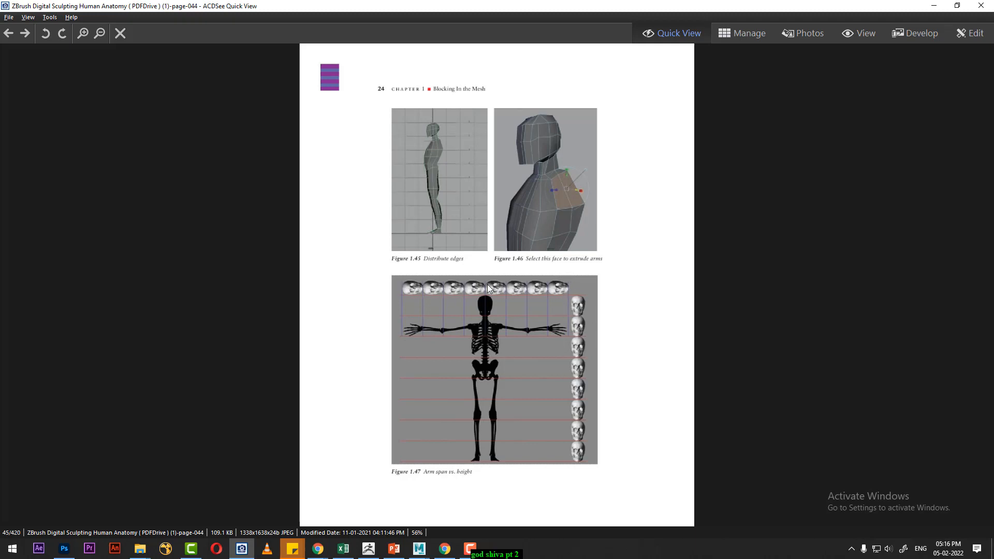
- Read on past the forearm figures and ZSphere mesh pages into chapter two, up to the leg muscle and knee figures on page-069
key(Right)
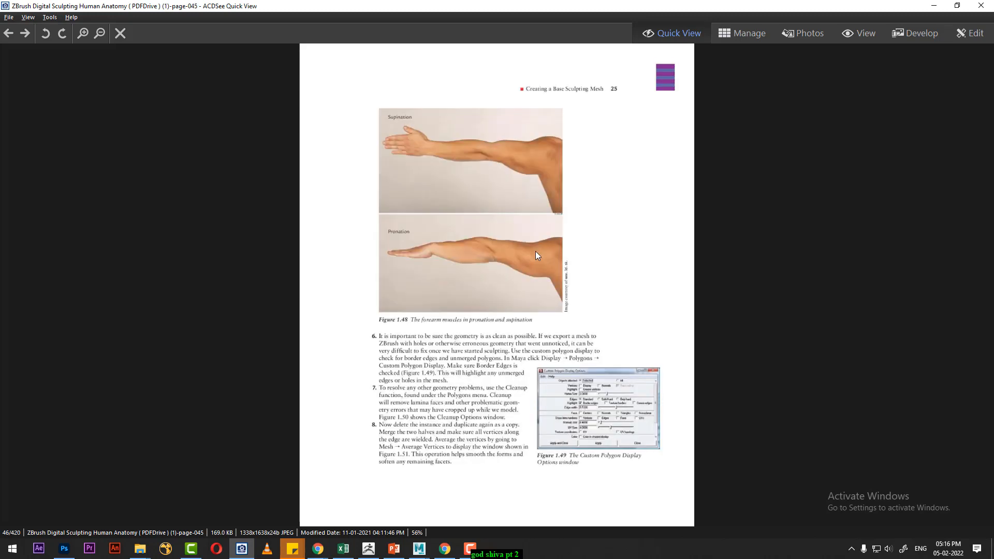
key(Right)
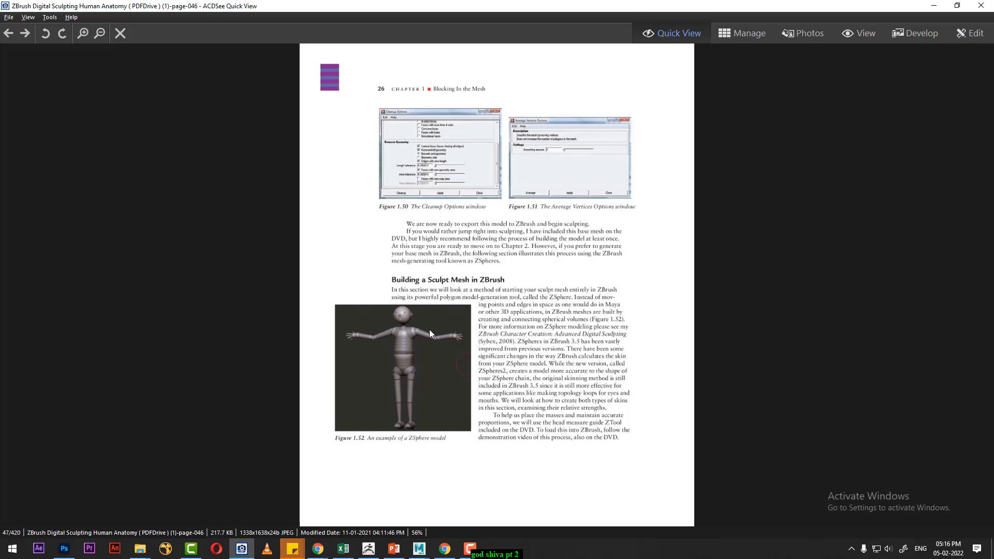
scroll(430, 329, down, 1)
scroll(429, 340, down, 1)
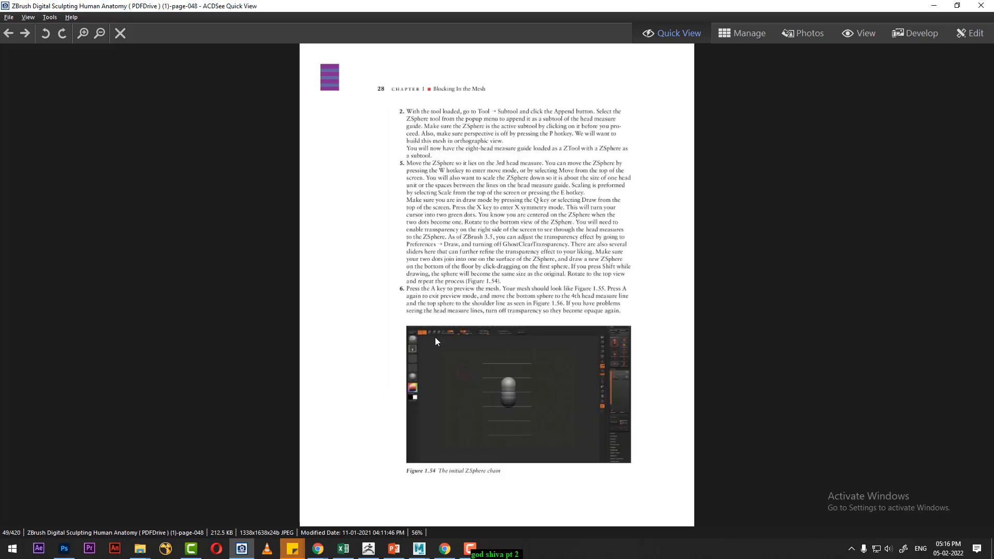
scroll(540, 388, down, 1)
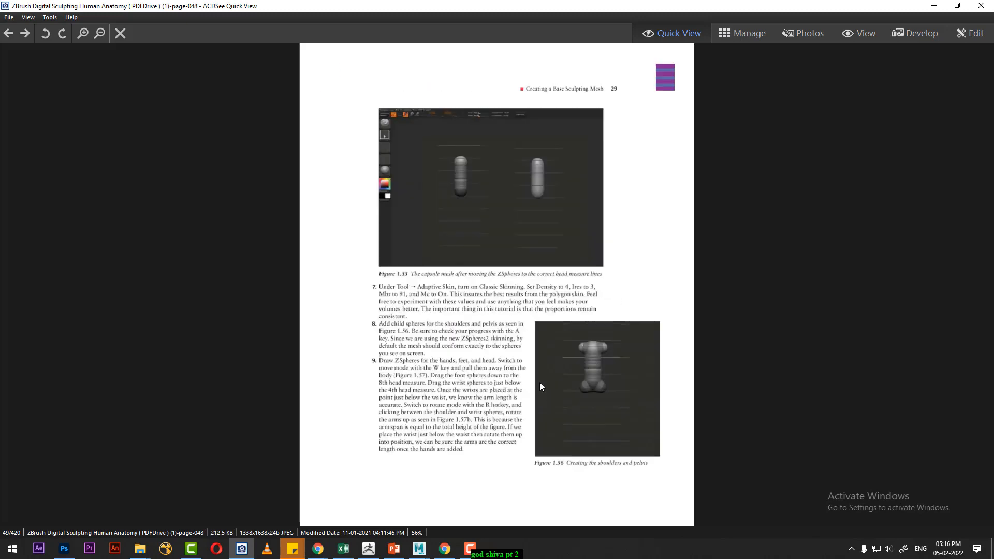
scroll(540, 381, down, 1)
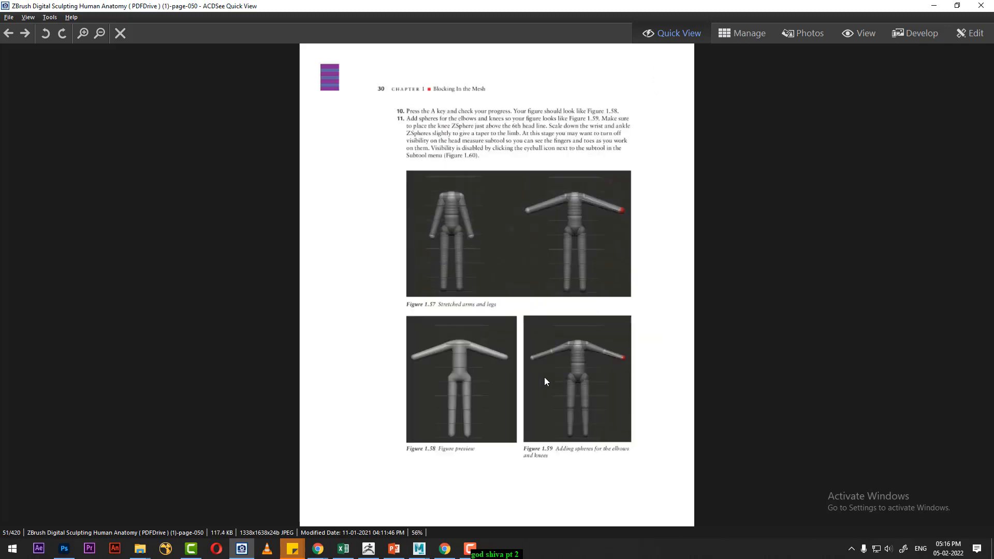
scroll(545, 377, down, 2)
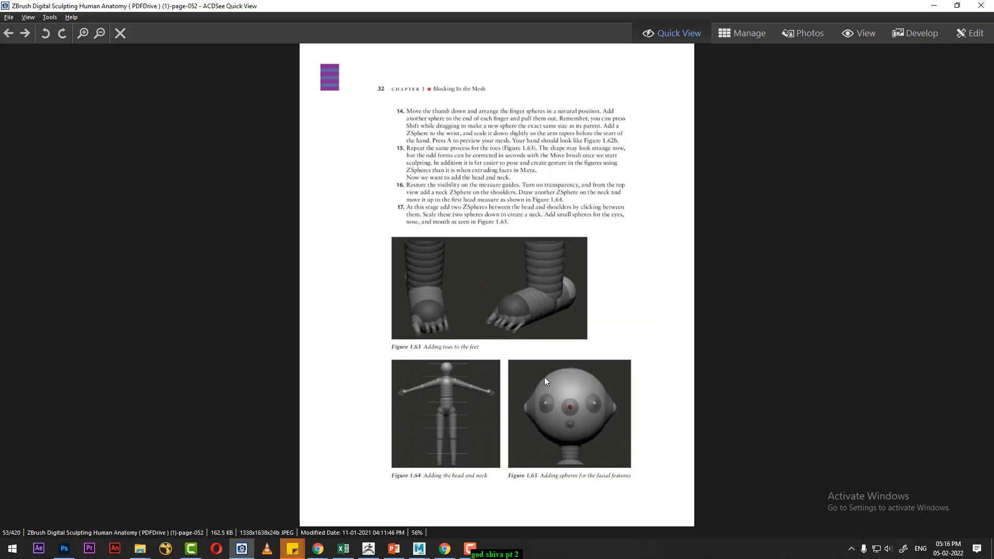
scroll(544, 377, down, 5)
scroll(547, 379, down, 5)
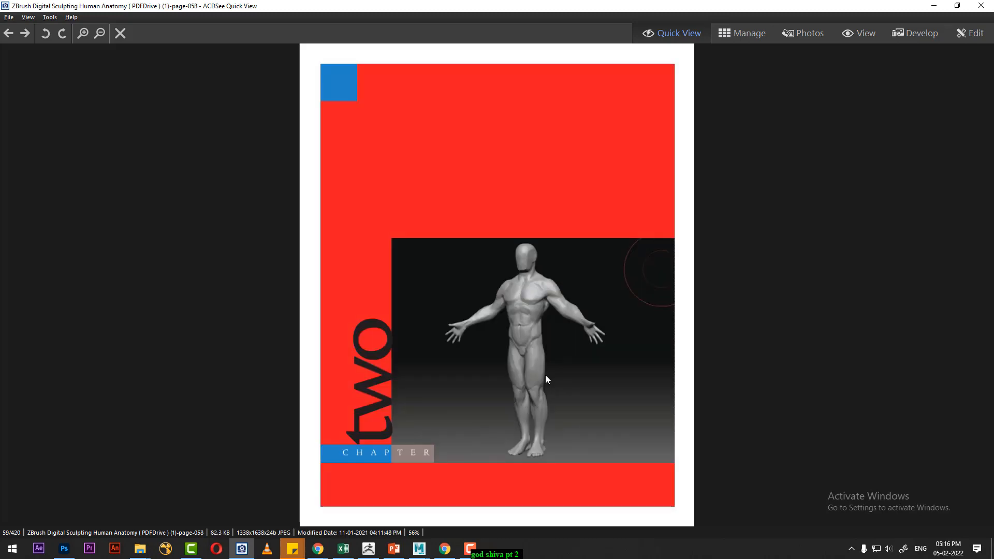
scroll(547, 379, down, 5)
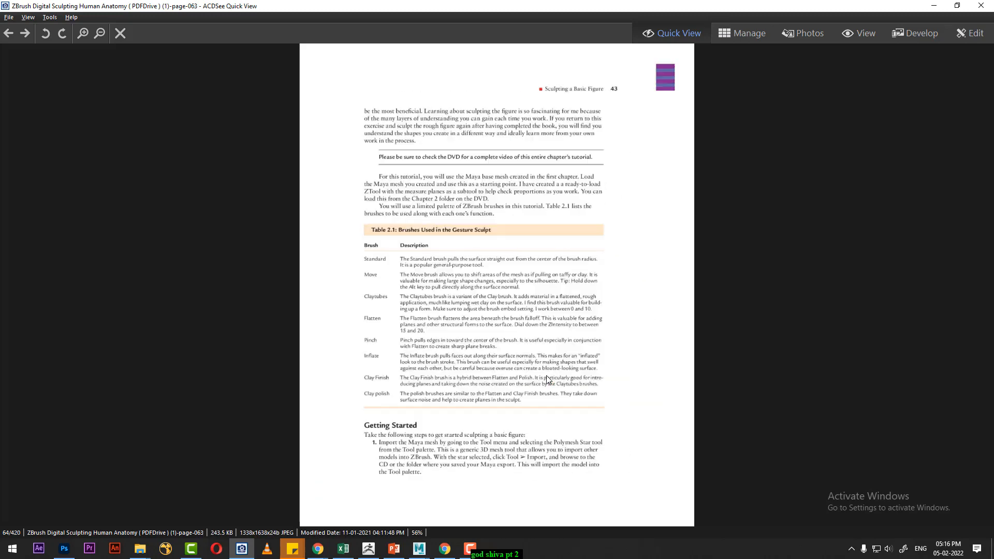
scroll(547, 379, down, 2)
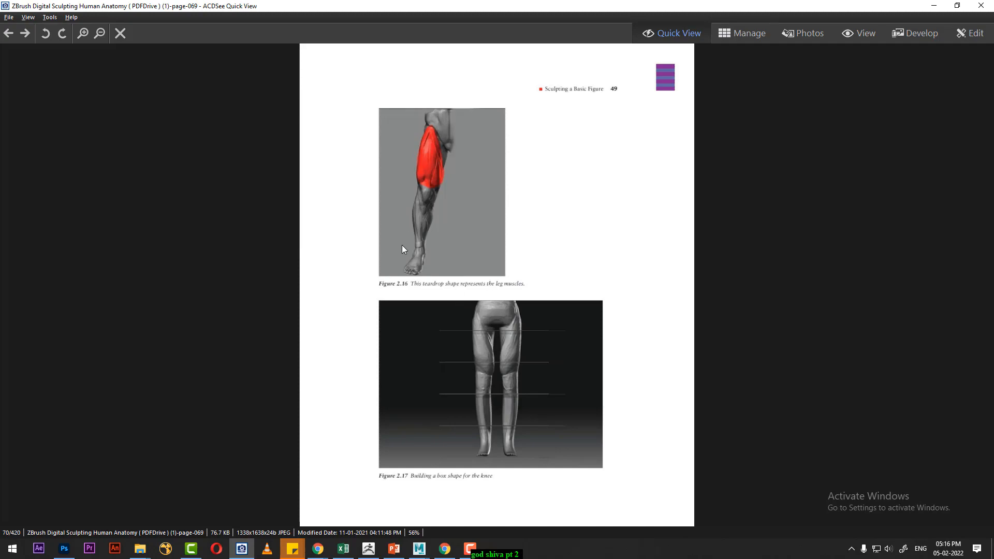
- Minimize the image viewer, switch to ZBrush and expand the Shiva body's Geometry settings
click(933, 6)
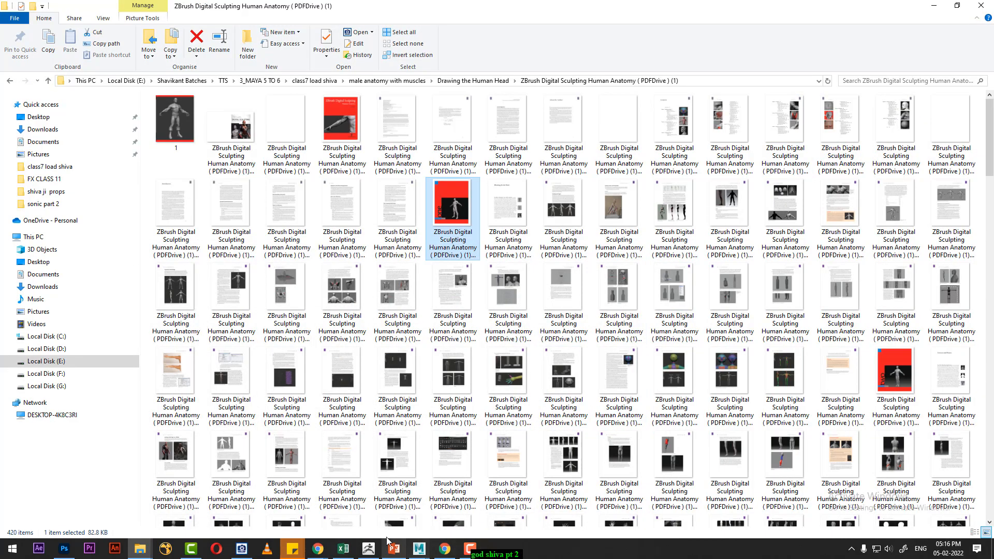
click(371, 550)
drag(678, 341, 673, 365)
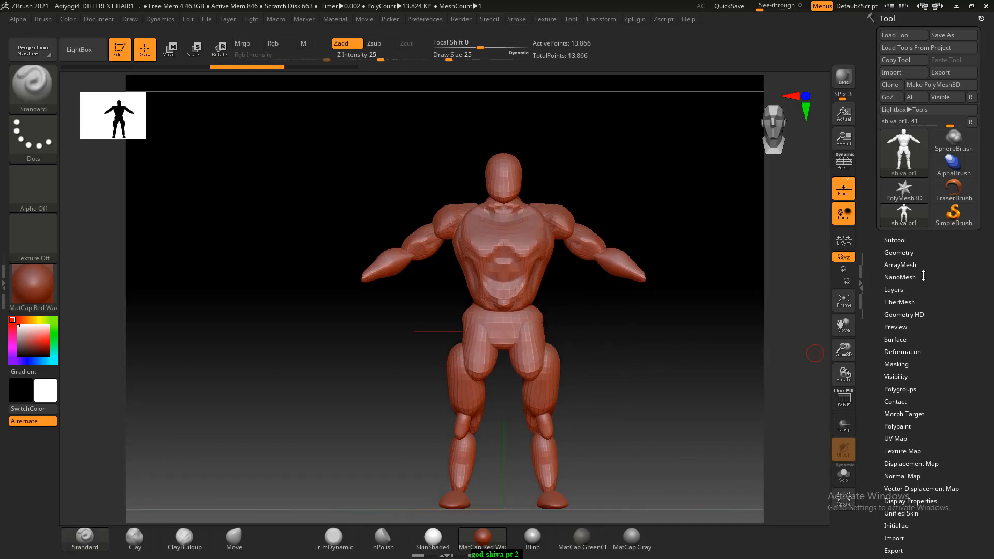
click(904, 253)
drag(665, 310, 741, 355)
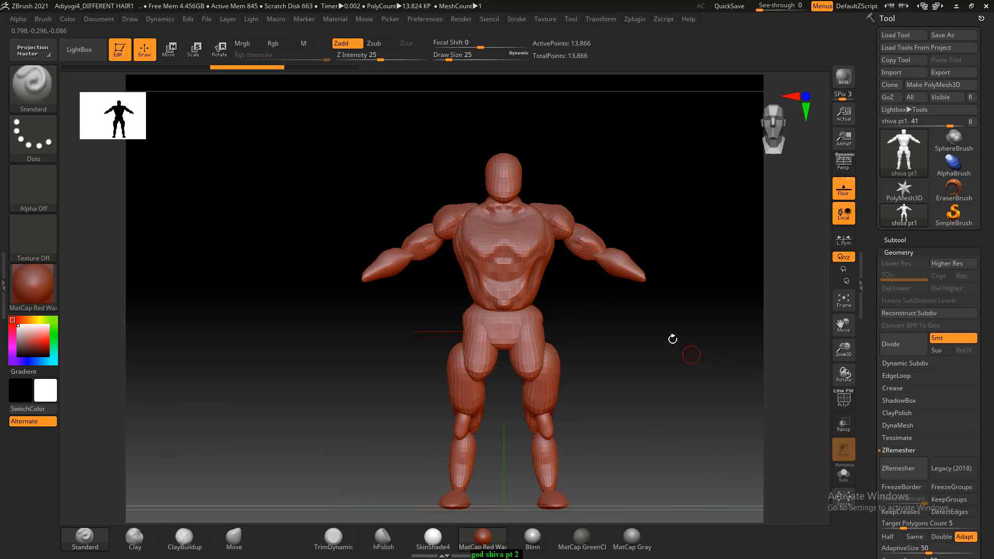
- View the head and shoulders from behind and test a Standard brush stroke at the back of the neck
alt+drag(672, 338, 679, 434)
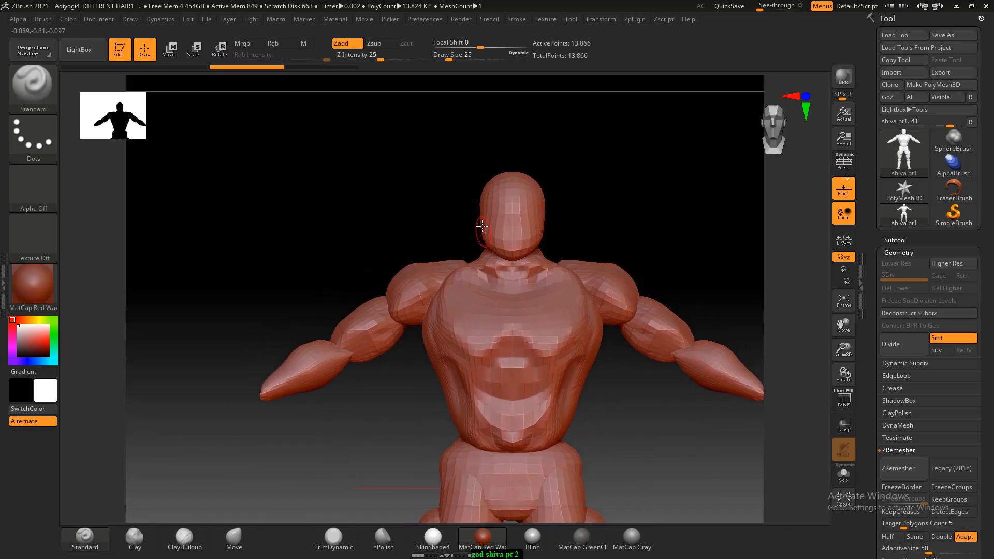
mouse_move(602, 197)
alt+mouse_down()
mouse_move(614, 198)
mouse_move(614, 230)
alt+mouse_up()
mouse_move(477, 312)
shift+mouse_down()
mouse_move(461, 318)
mouse_move(496, 315)
shift+mouse_up()
mouse_move(714, 237)
mouse_down()
mouse_move(601, 245)
mouse_move(641, 235)
mouse_move(624, 224)
mouse_up()
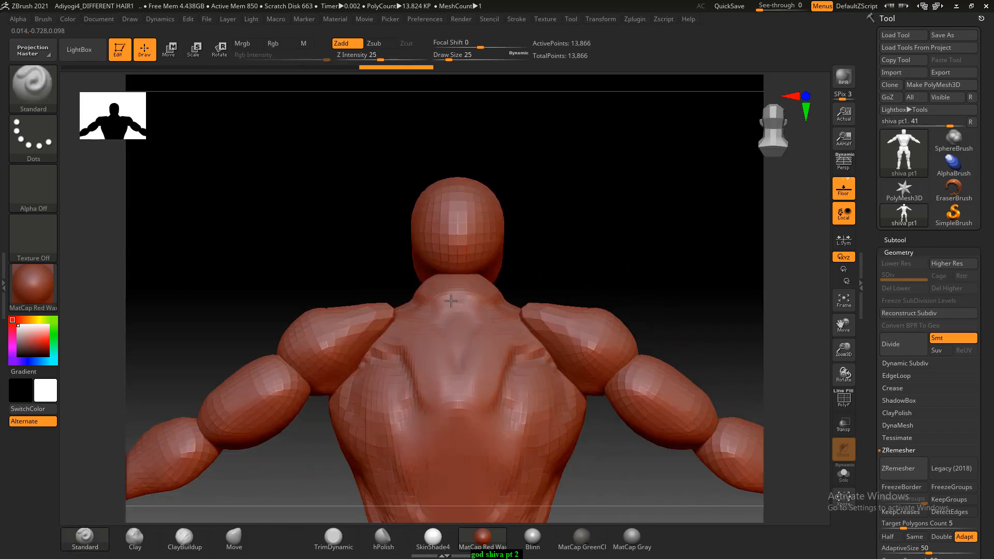
- Choose the ClayBuildup brush and change the model's material to BasicMaterial
click(184, 539)
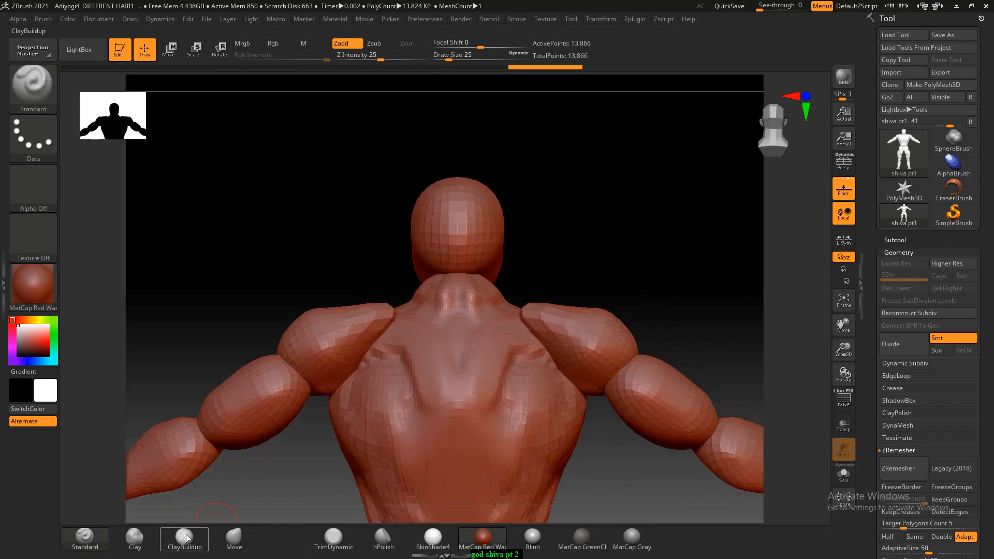
click(33, 284)
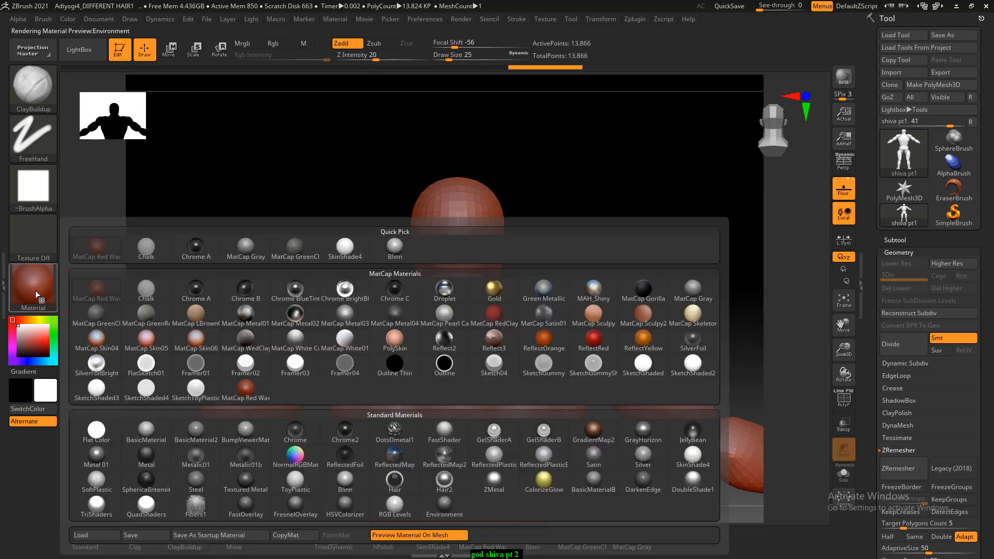
click(147, 432)
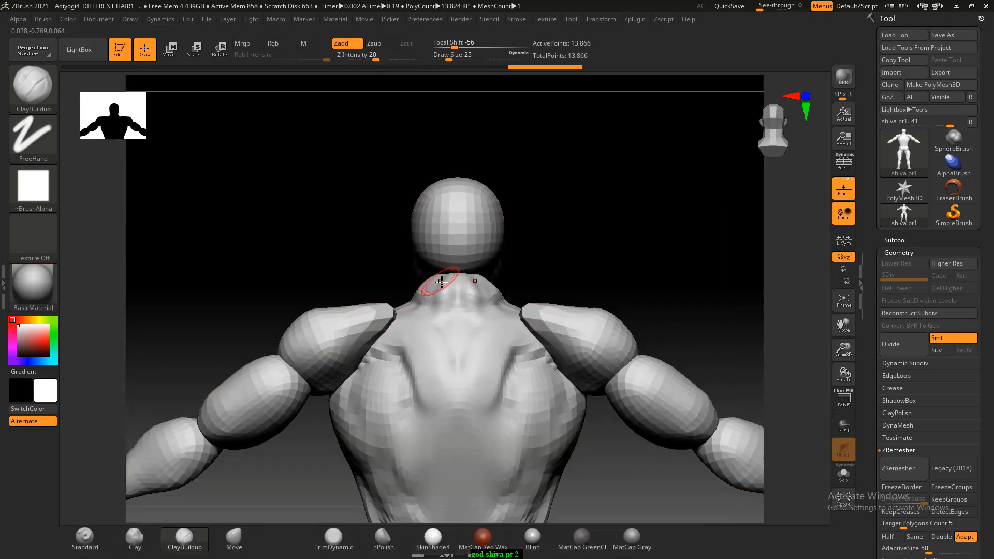
- Enlarge the brush to draw size 37 and build up clay symmetrically over the back of the neck and upper back
key(bracketright)
mouse_move(438, 294)
mouse_down()
mouse_move(438, 285)
mouse_move(431, 333)
mouse_up()
mouse_move(510, 220)
mouse_down()
mouse_move(528, 210)
mouse_move(611, 236)
mouse_move(591, 212)
mouse_move(647, 190)
mouse_up()
mouse_move(453, 299)
shift+mouse_down()
mouse_move(404, 311)
mouse_move(443, 342)
mouse_move(406, 384)
mouse_move(414, 297)
mouse_move(411, 317)
mouse_move(451, 420)
mouse_move(384, 406)
mouse_move(422, 431)
shift+mouse_up()
drag(659, 448, 585, 421)
shift+drag(665, 228, 590, 209)
alt+drag(563, 244, 634, 200)
mouse_move(409, 299)
mouse_down()
mouse_move(417, 283)
mouse_move(408, 316)
mouse_move(416, 348)
mouse_up()
mouse_move(576, 366)
alt+mouse_down()
mouse_move(585, 334)
mouse_move(611, 368)
alt+mouse_up()
mouse_move(440, 296)
shift+mouse_down()
mouse_move(441, 262)
mouse_move(426, 233)
shift+mouse_up()
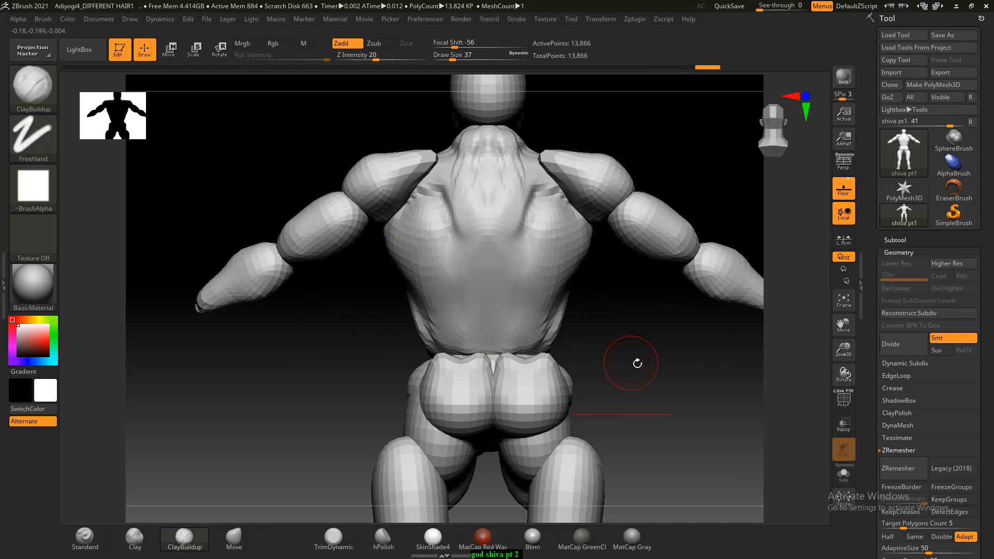
- Show the wireframe on the whole body and split its separate parts into polygroups with Auto Groups
mouse_move(638, 384)
alt+mouse_down()
mouse_move(632, 356)
mouse_move(656, 365)
mouse_move(628, 386)
mouse_move(615, 342)
alt+mouse_up()
key(shift+f)
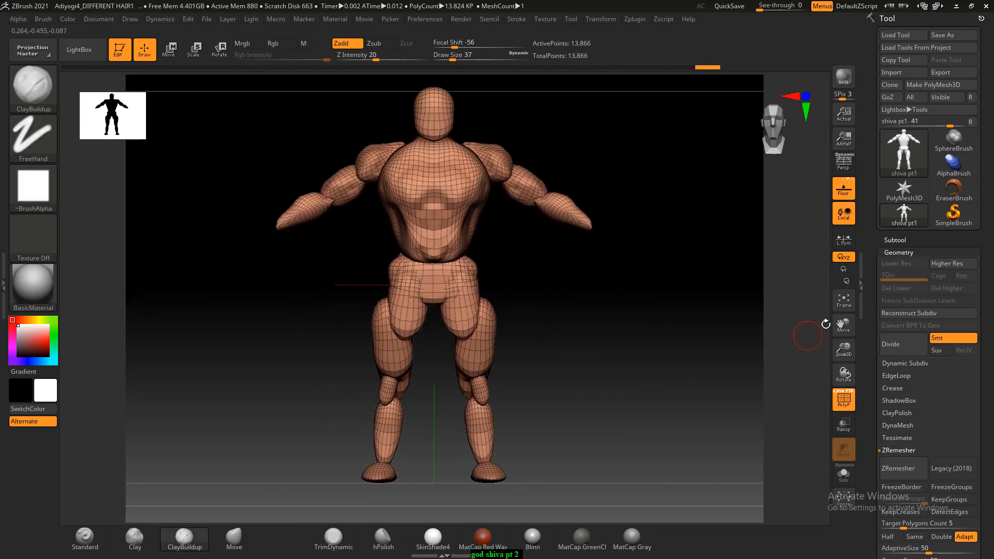
scroll(873, 303, down, 2)
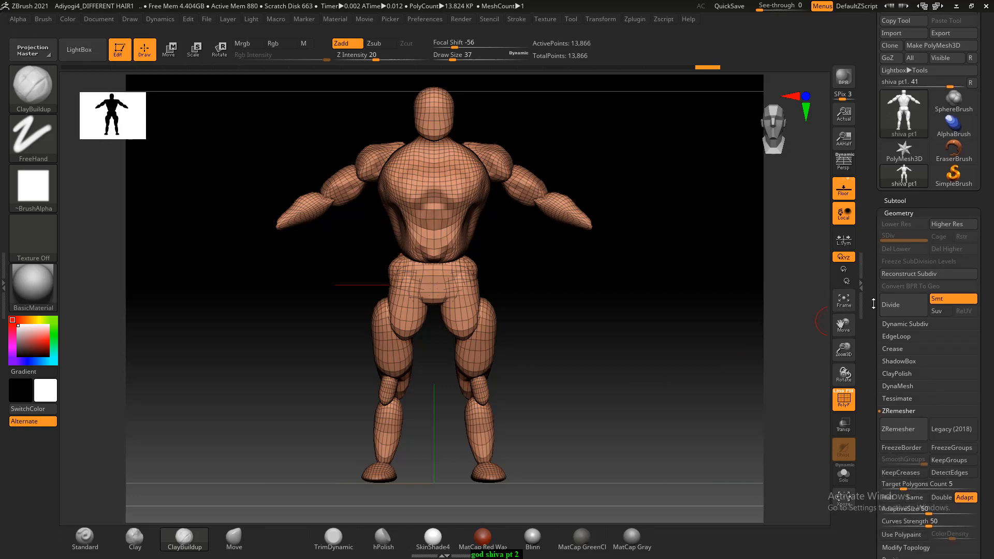
scroll(873, 303, down, 10)
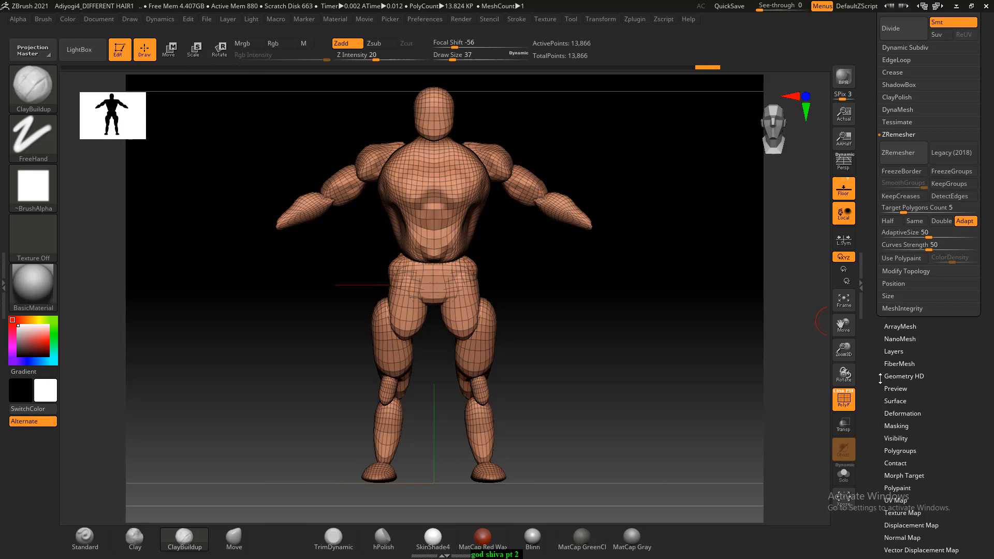
scroll(890, 383, down, 4)
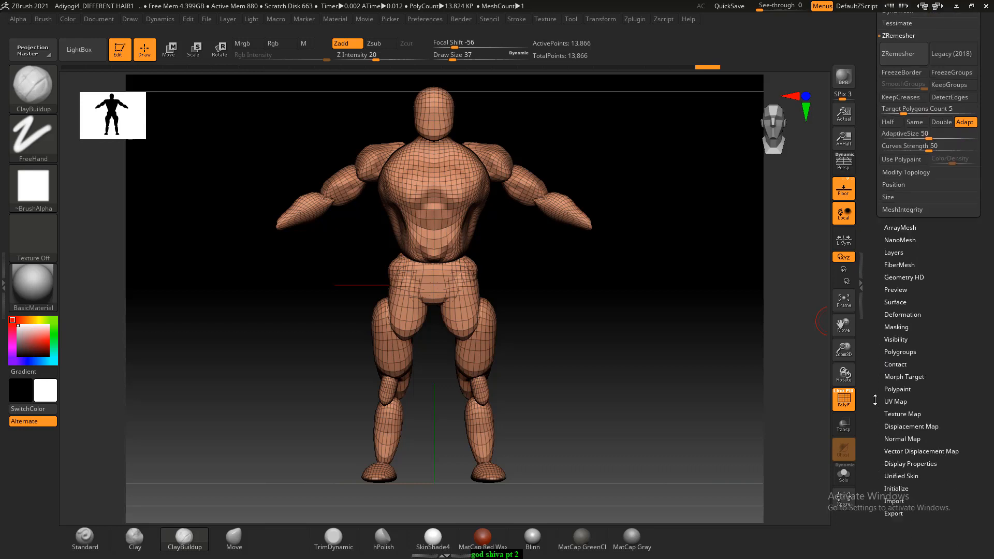
click(900, 348)
scroll(903, 123, up, 5)
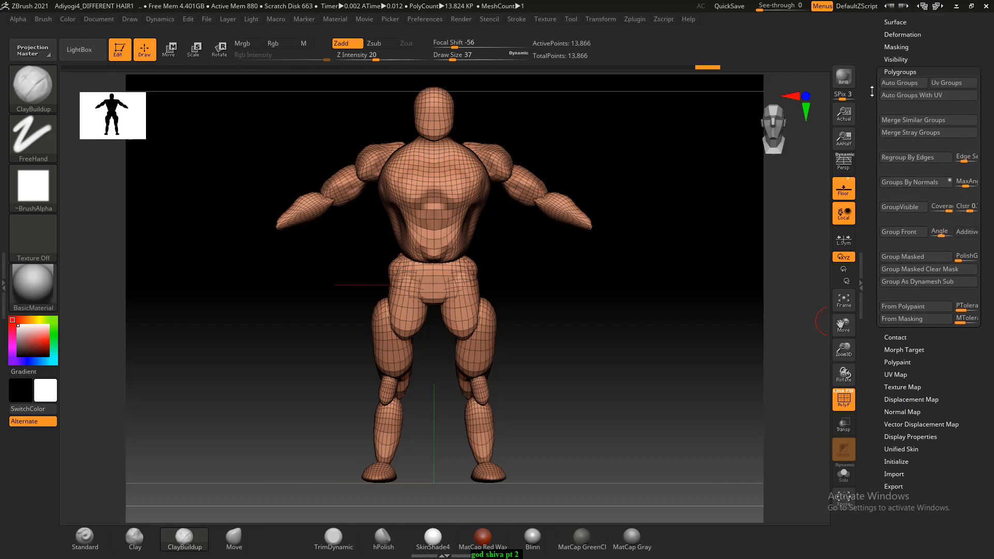
click(908, 120)
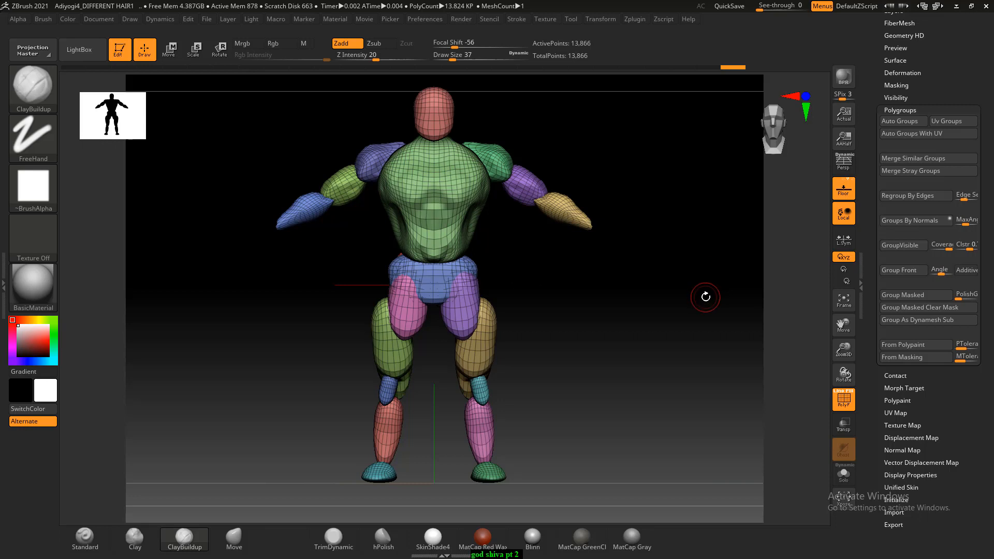
- Set the DynaMesh resolution to 224 and remesh the body with DynaMesh
click(899, 110)
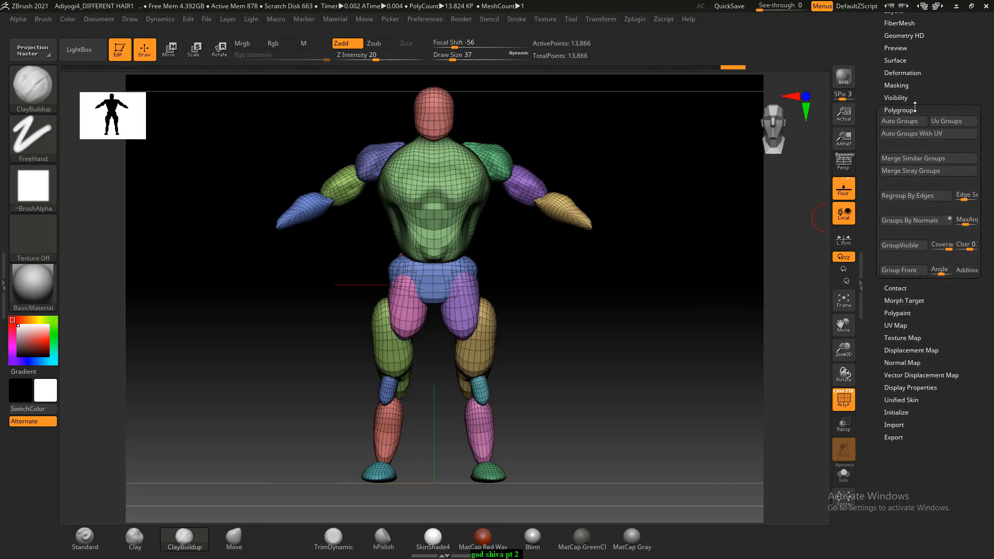
drag(879, 73, 880, 145)
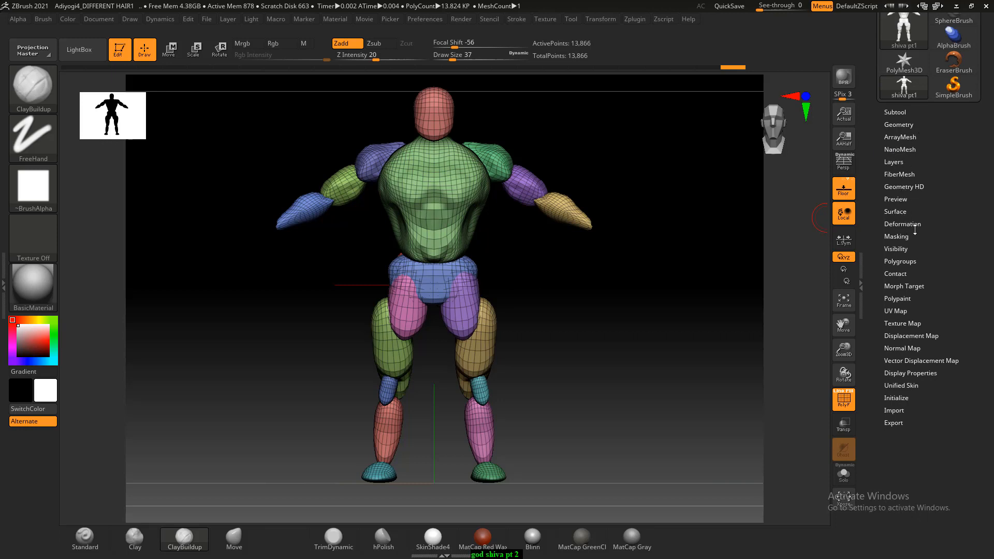
click(901, 124)
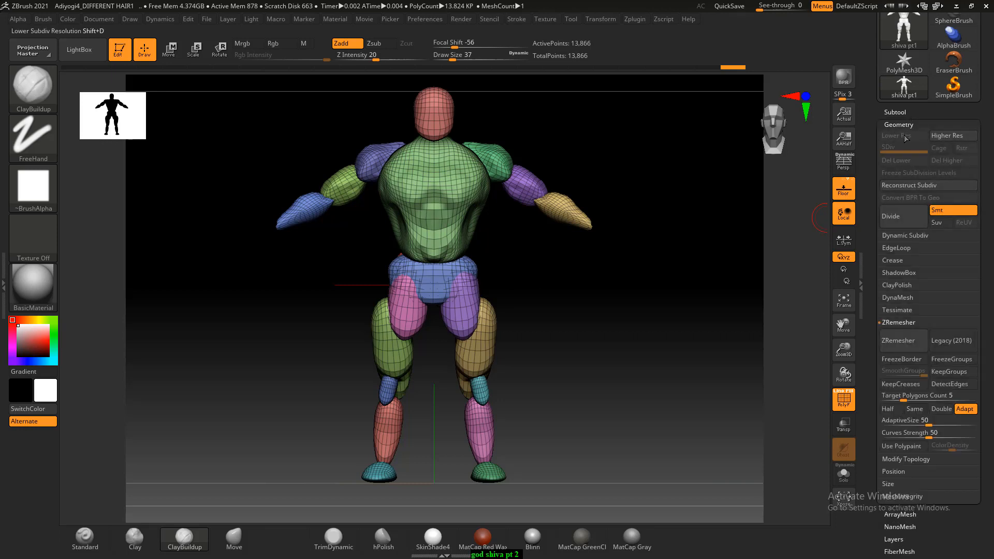
click(898, 298)
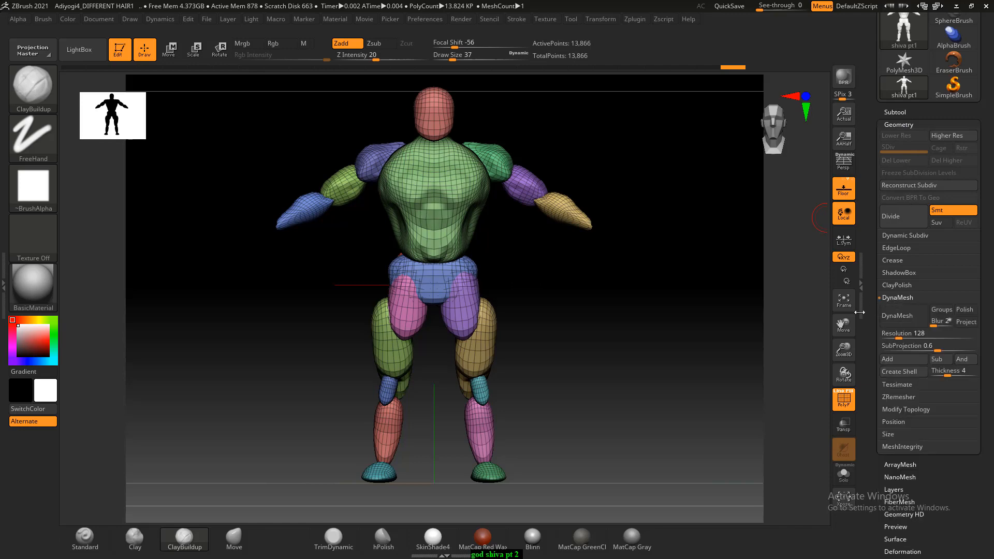
drag(682, 352, 729, 337)
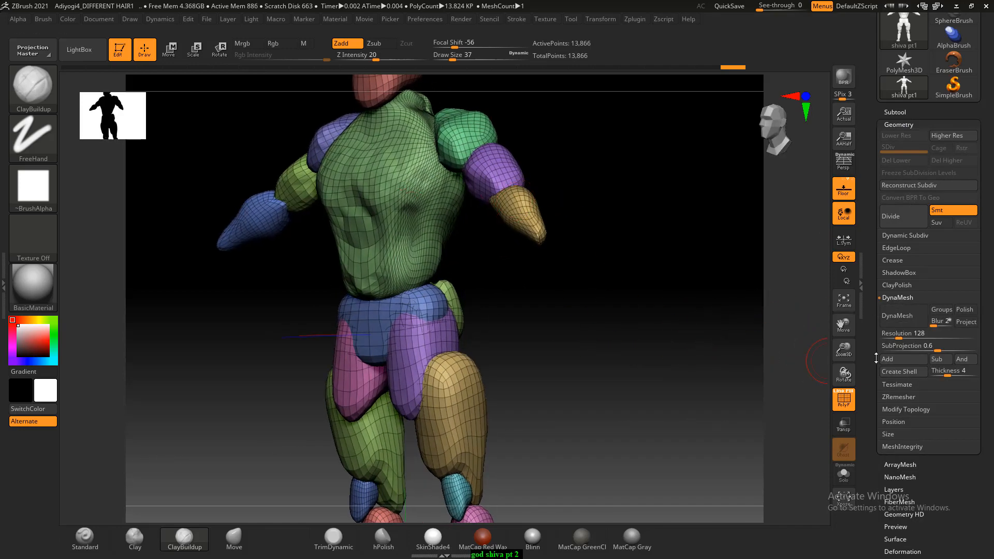
click(898, 334)
text(224)
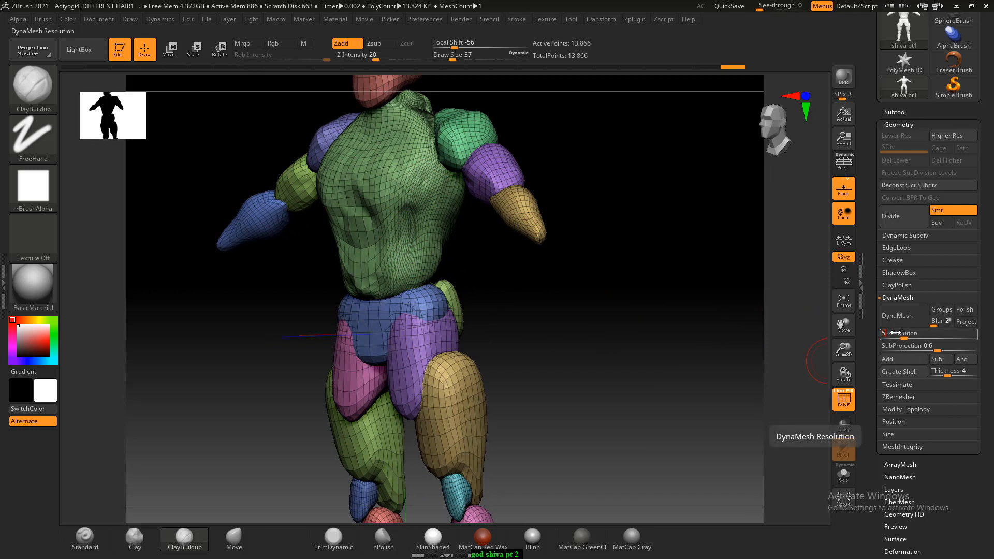
click(885, 319)
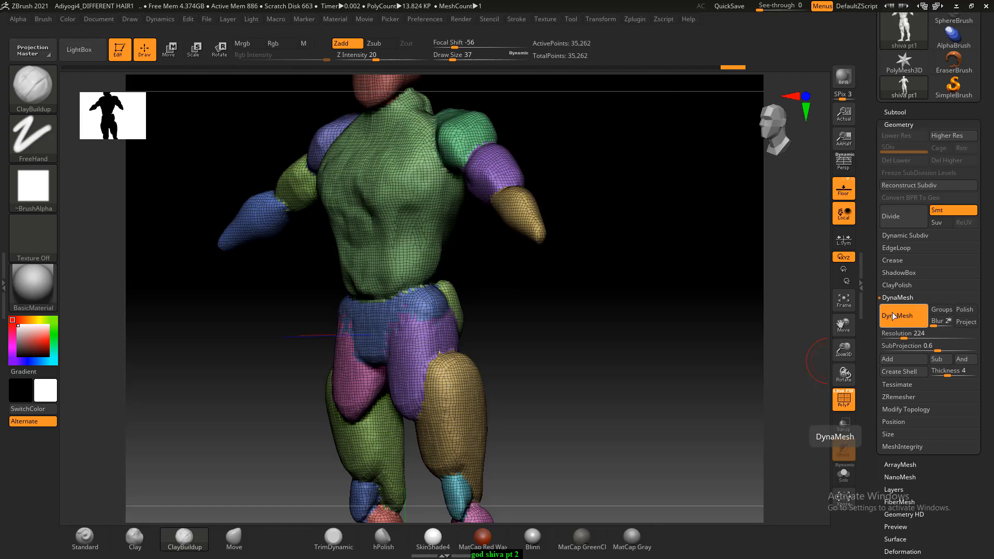
- Check the remeshed torso and arms from the front and hide the wireframe
drag(674, 337, 657, 340)
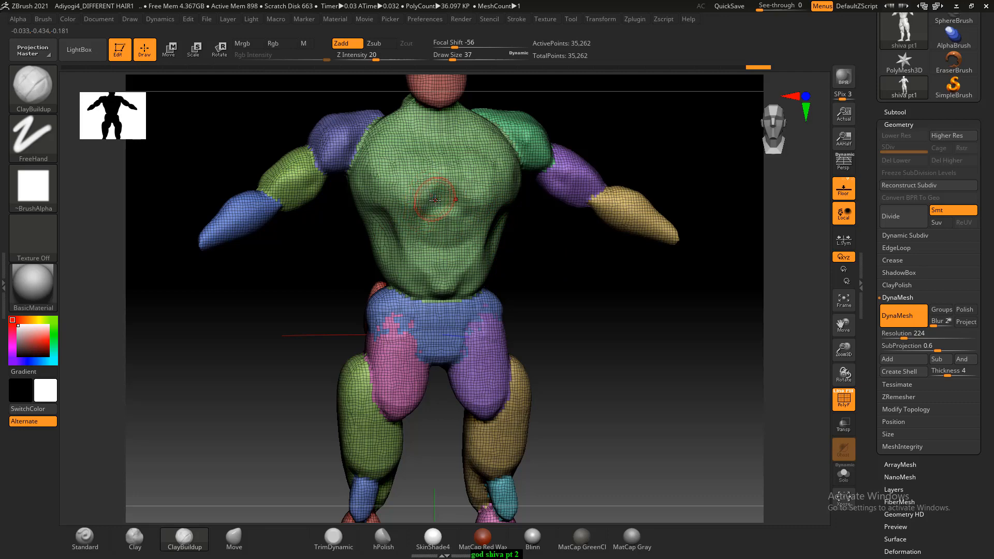
mouse_move(603, 338)
shift+mouse_down()
mouse_move(616, 340)
mouse_move(636, 394)
shift+mouse_up()
drag(548, 176, 578, 191)
drag(624, 217, 592, 223)
key(shift)
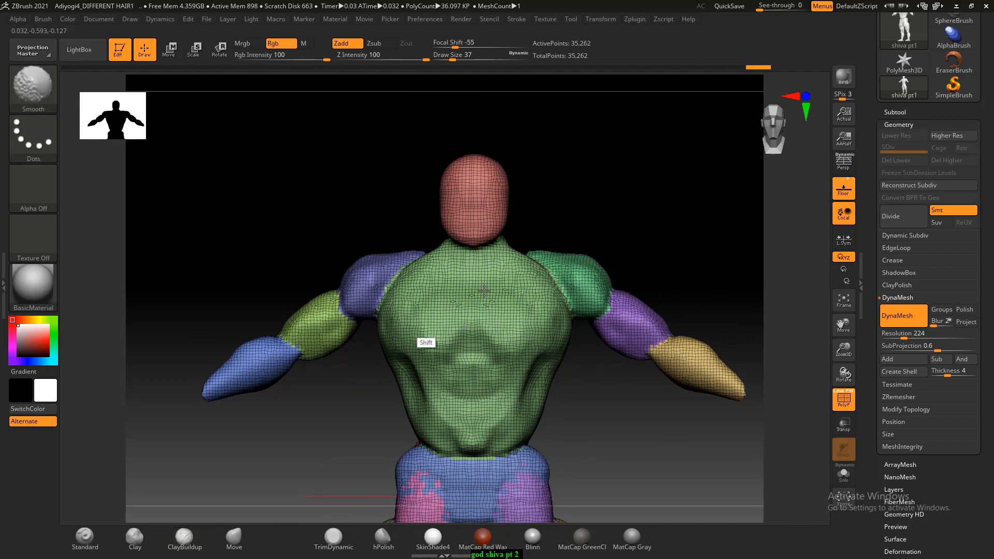
key(shift+f)
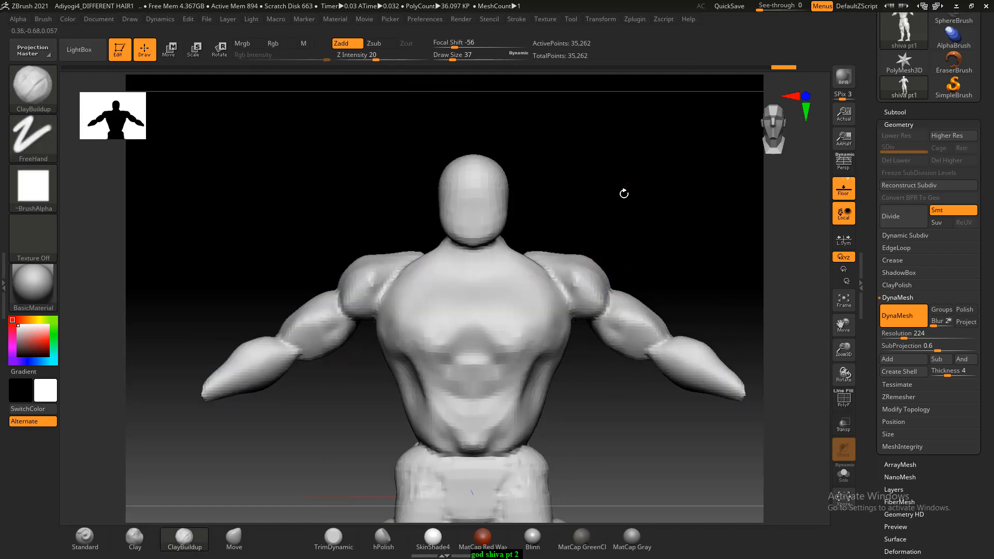
- Sculpt the back of the neck and its transition into both shoulders symmetrically from behind
drag(623, 186, 531, 274)
alt+drag(591, 165, 582, 232)
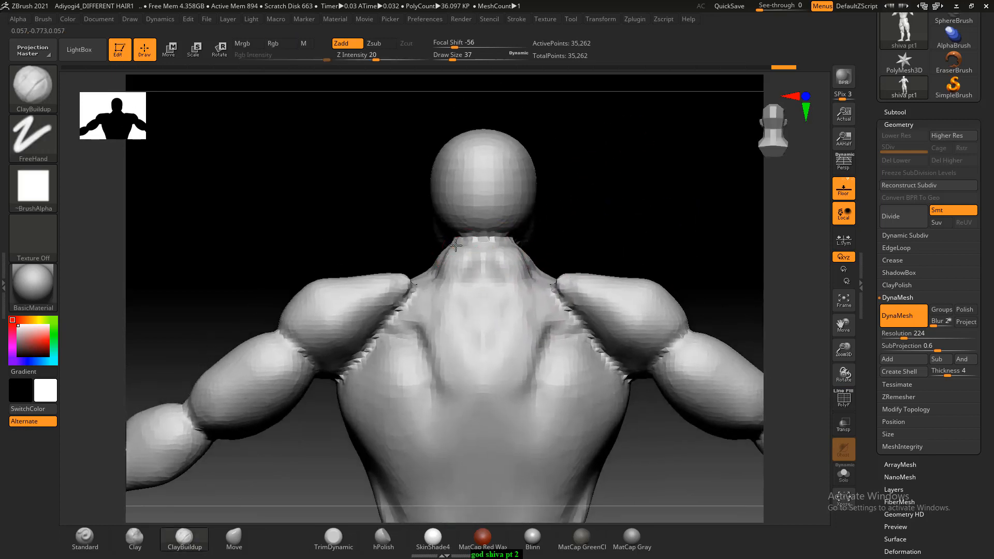
mouse_move(455, 245)
mouse_down()
mouse_move(437, 290)
mouse_move(447, 279)
mouse_move(464, 357)
mouse_up()
mouse_move(457, 281)
shift+mouse_down()
mouse_move(472, 389)
mouse_move(346, 311)
shift+mouse_up()
- Smooth the blocky forms of the chest and abdomen down to the waist from the front
mouse_move(319, 246)
mouse_down()
mouse_move(528, 248)
mouse_move(564, 295)
mouse_move(615, 288)
mouse_move(655, 373)
mouse_move(631, 322)
mouse_move(663, 328)
mouse_move(707, 224)
mouse_move(657, 365)
mouse_move(668, 367)
mouse_up()
alt+drag(652, 328, 649, 463)
alt+drag(623, 395, 621, 399)
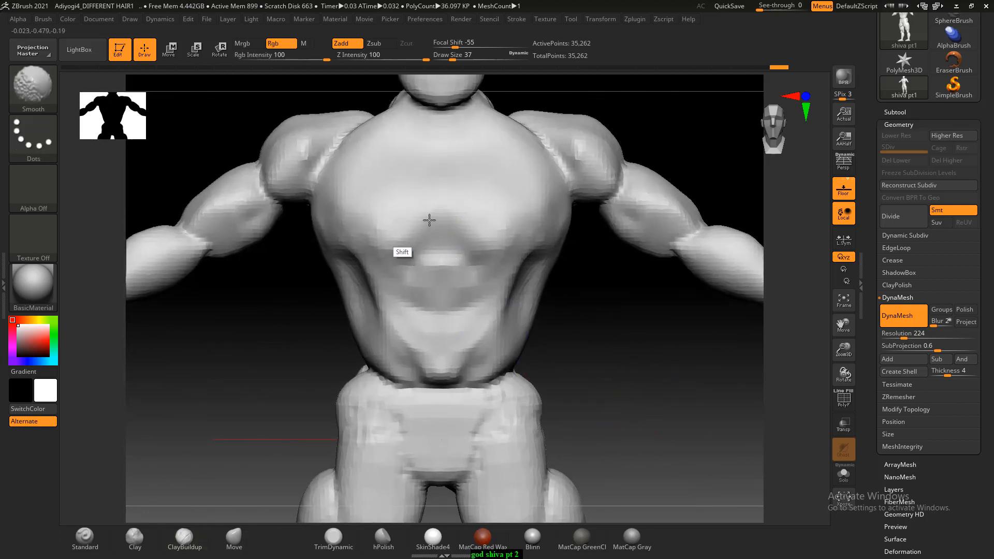
mouse_move(402, 248)
shift+mouse_down()
mouse_move(377, 248)
mouse_move(373, 330)
mouse_move(411, 388)
mouse_move(426, 388)
mouse_move(398, 360)
shift+mouse_up()
shift+drag(366, 279, 369, 295)
drag(653, 357, 611, 338)
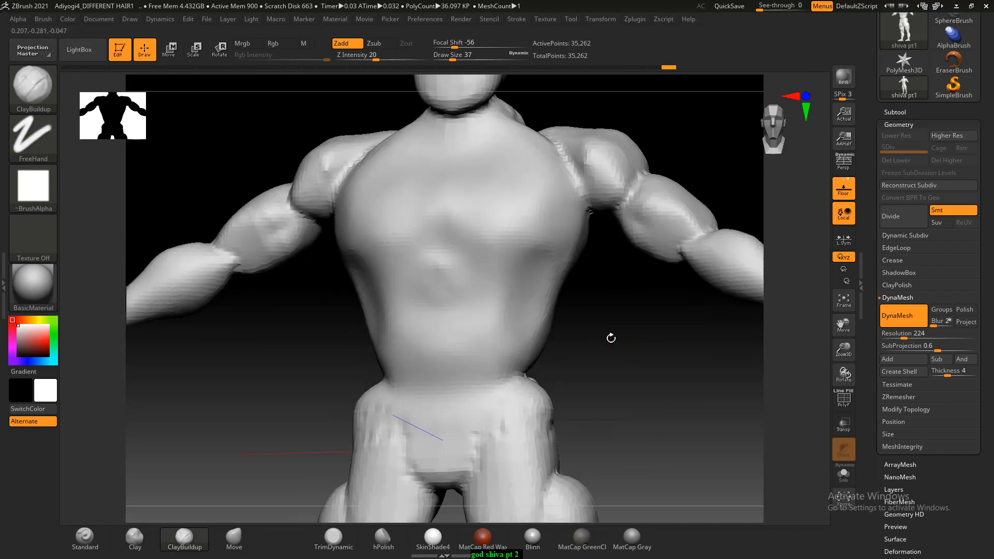
key(shift)
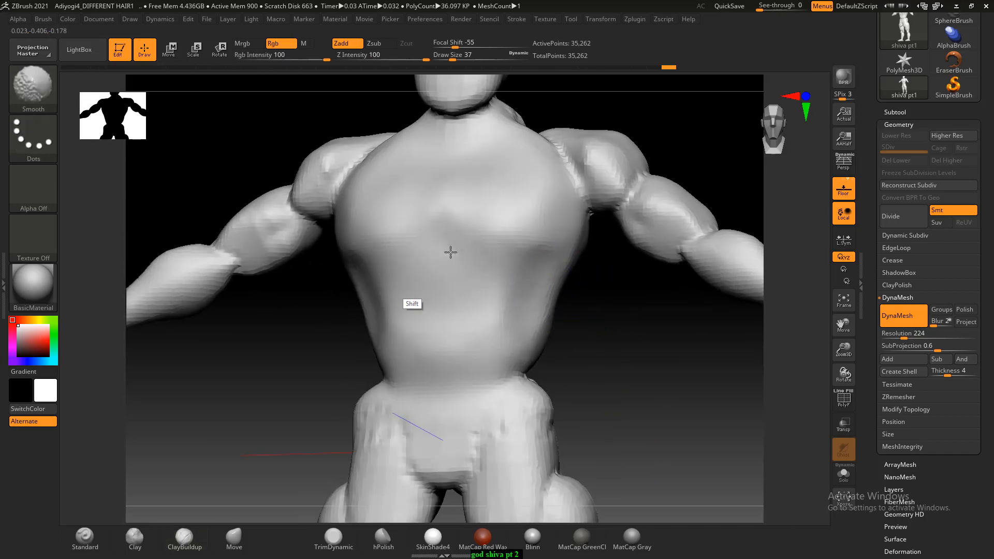
shift+drag(473, 357, 491, 326)
- Smooth the back and sides of the torso and decline turning on Sticky Keys
drag(621, 326, 505, 324)
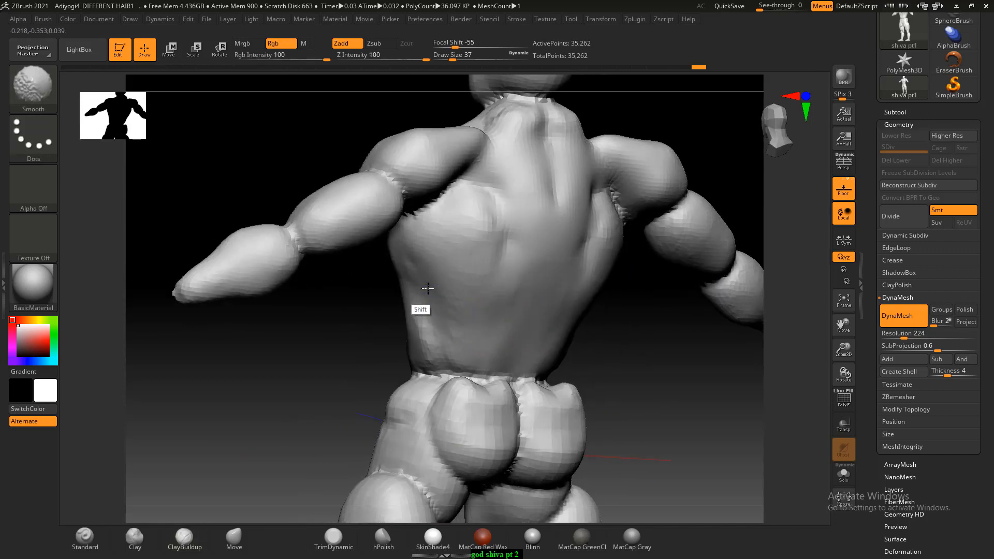
mouse_move(427, 288)
shift+mouse_down()
mouse_move(427, 361)
mouse_move(463, 363)
mouse_move(414, 358)
mouse_move(603, 360)
mouse_move(635, 390)
mouse_move(561, 390)
shift+mouse_up()
key(shift)
key(shift)
key(shift)
key(shift)
key(shift)
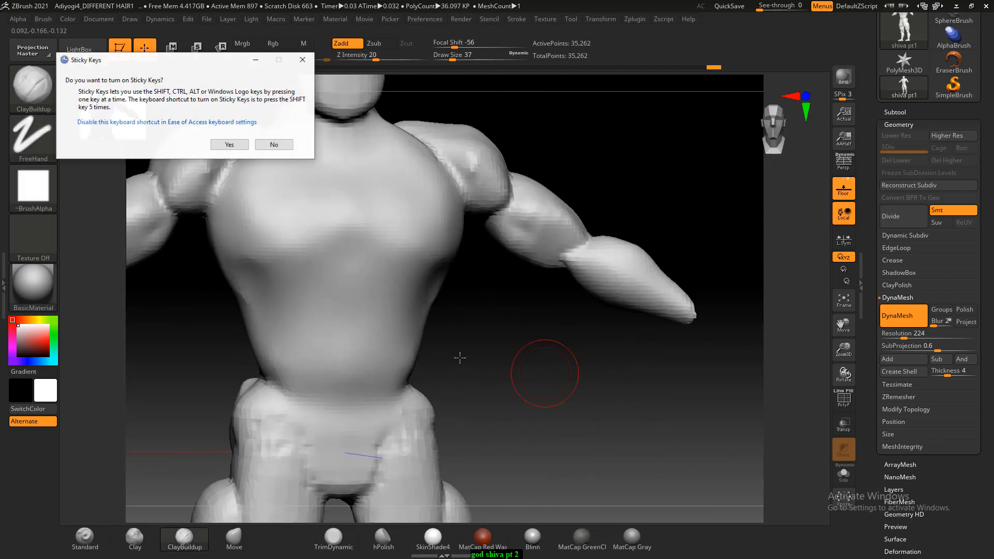
click(274, 144)
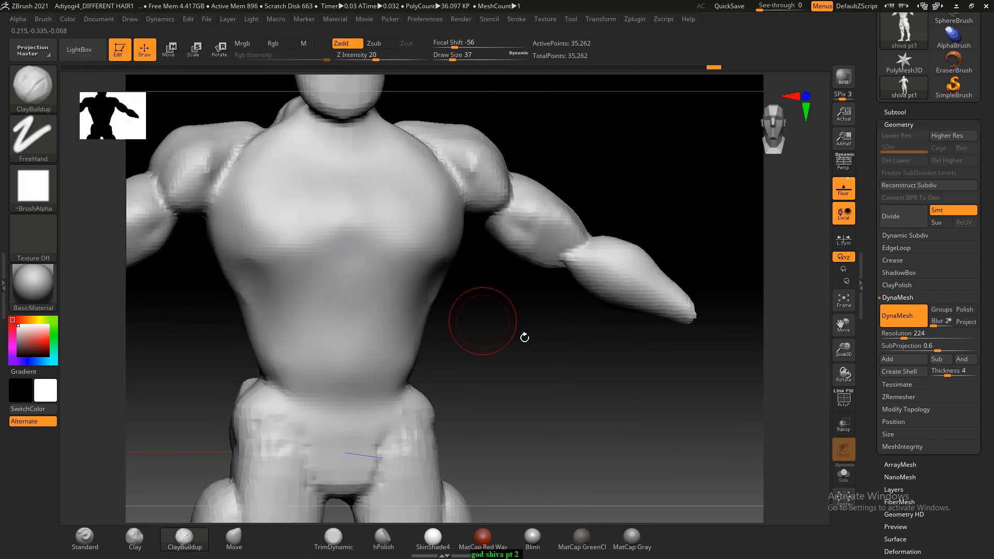
- Smooth the outer chest below the armpits and along the lower rib cage on both sides
drag(523, 337, 572, 355)
shift+drag(306, 233, 317, 270)
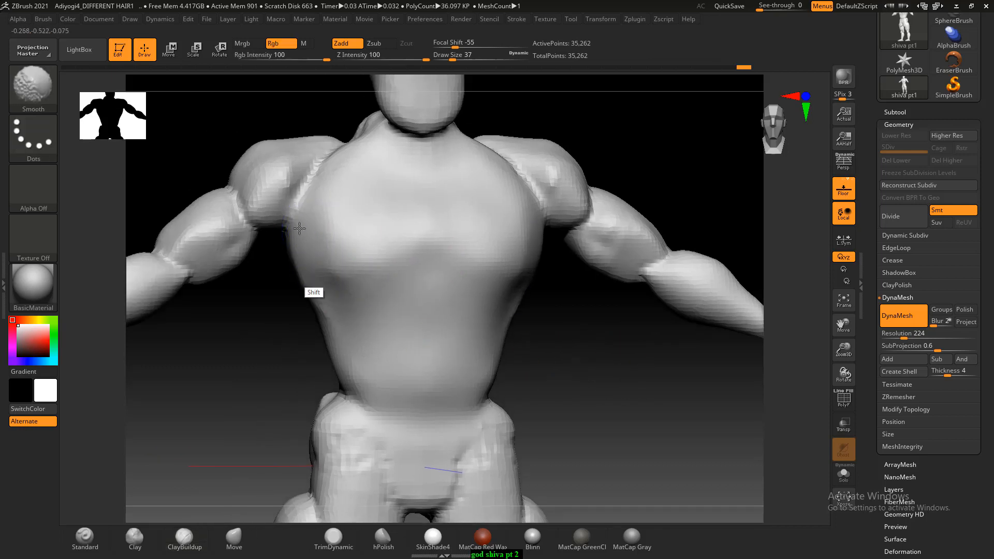
mouse_move(297, 232)
shift+mouse_down()
mouse_move(317, 265)
mouse_move(351, 283)
shift+mouse_up()
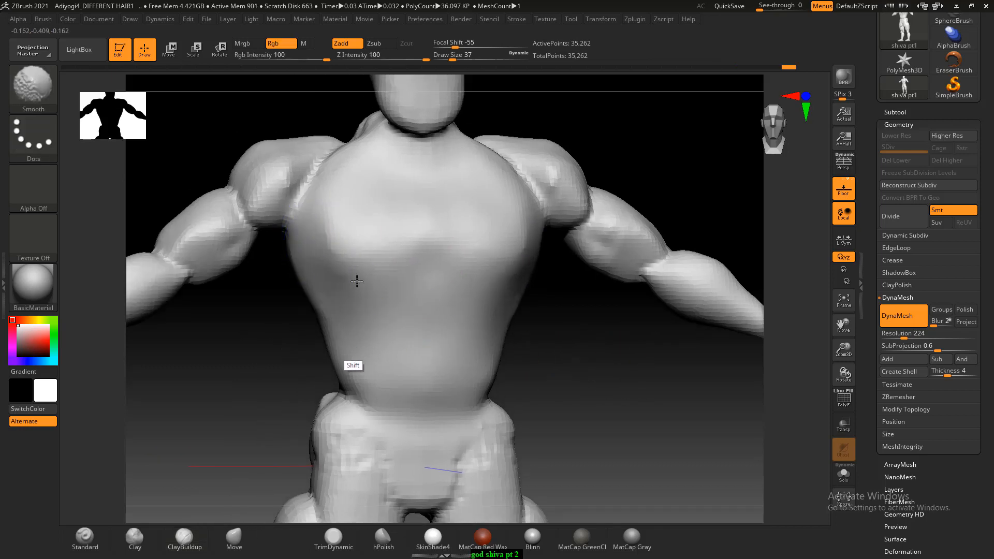
- Rework the flanks below the armpits with the ClayBuildup brush and check the torso from the front
key(b)
key(c)
key(b)
drag(559, 366, 333, 362)
drag(561, 242, 588, 177)
mouse_move(300, 243)
mouse_down()
mouse_move(292, 248)
mouse_move(306, 228)
mouse_move(293, 337)
mouse_move(277, 228)
mouse_move(314, 267)
mouse_up()
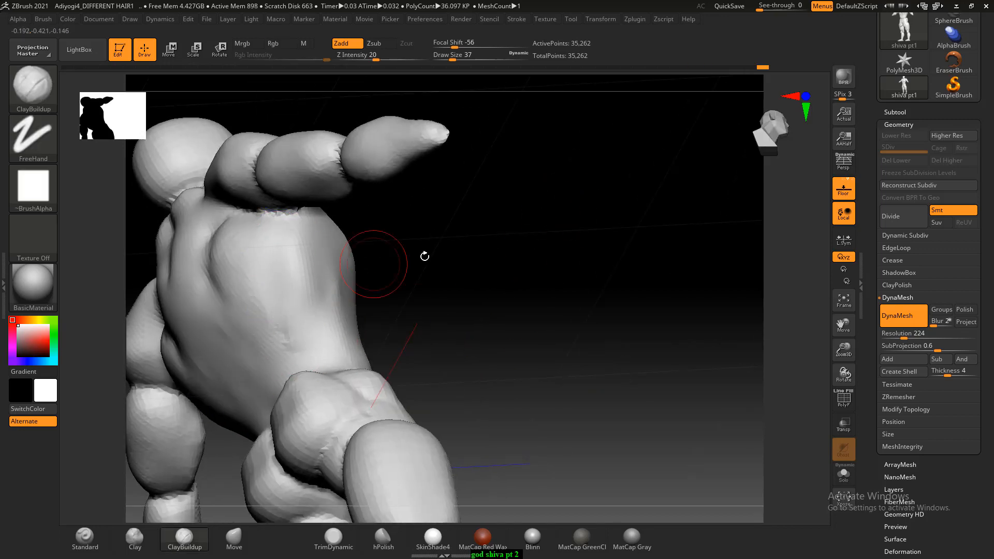
drag(423, 255, 539, 388)
mouse_move(591, 423)
alt+mouse_down()
mouse_move(573, 357)
mouse_move(547, 348)
alt+mouse_up()
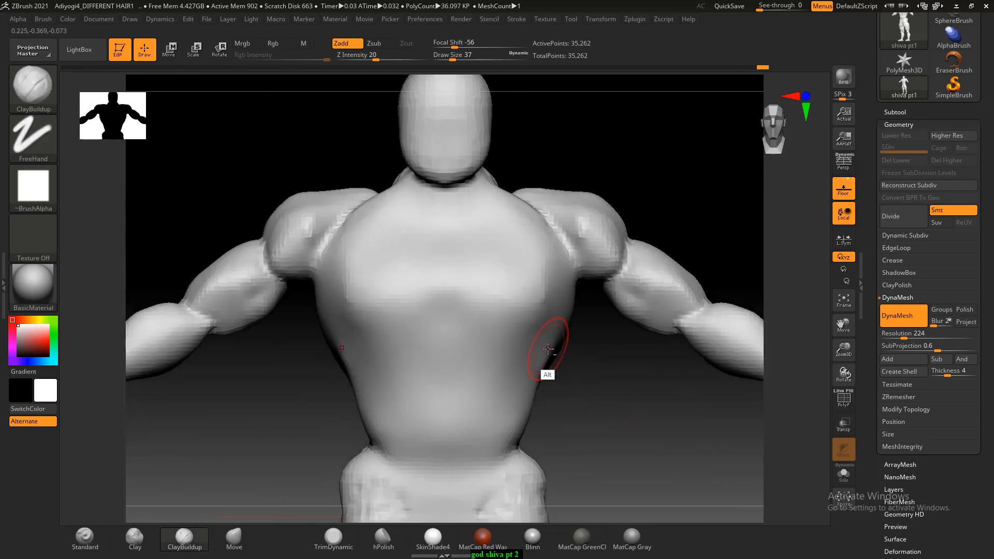
- Switch to the ACDSee image viewer and browse the anatomy book's leg and torso pages up to the "Using the Smooth Brush" page
key(alt+Tab)
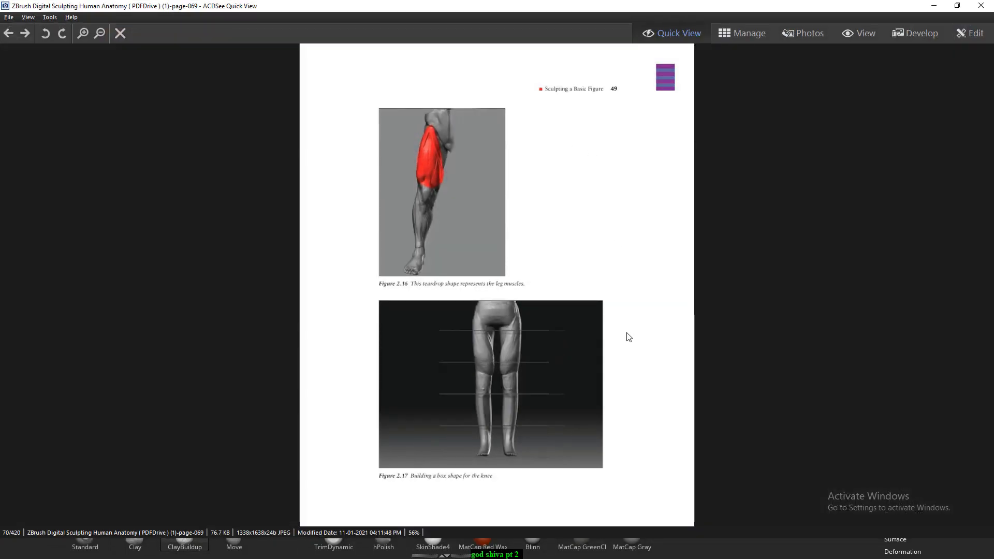
key(Left)
key(Left)
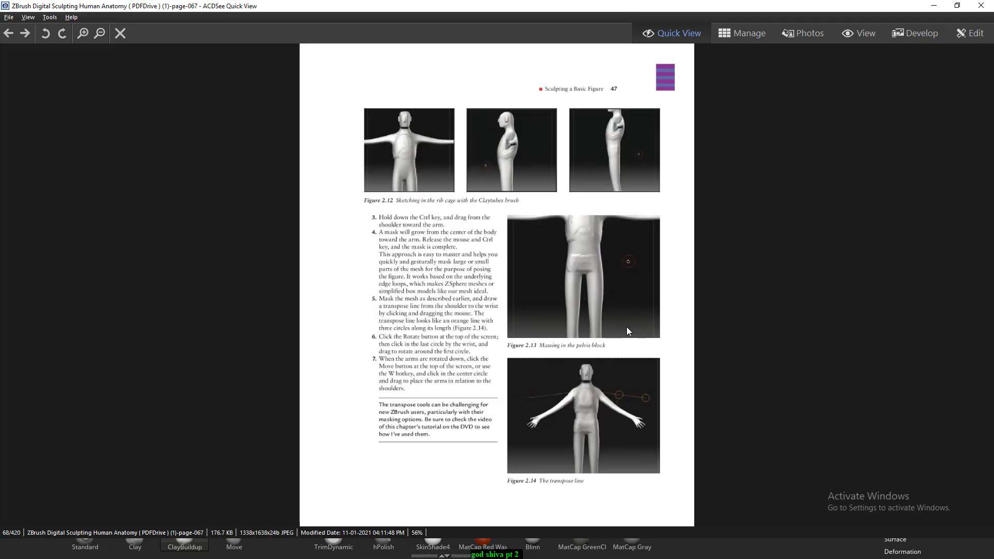
key(Right)
key(Right)
key(Right)
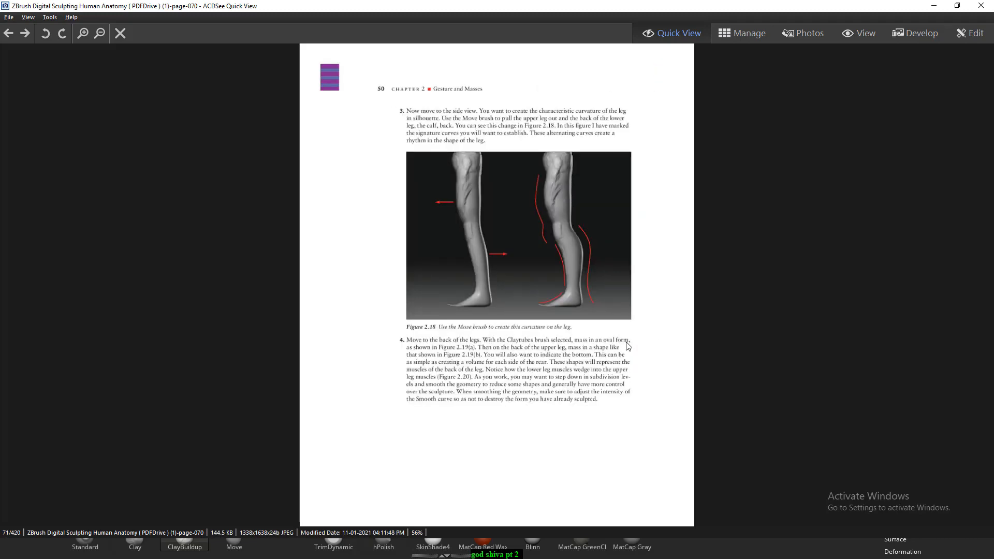
key(Right)
key(Left)
key(Left)
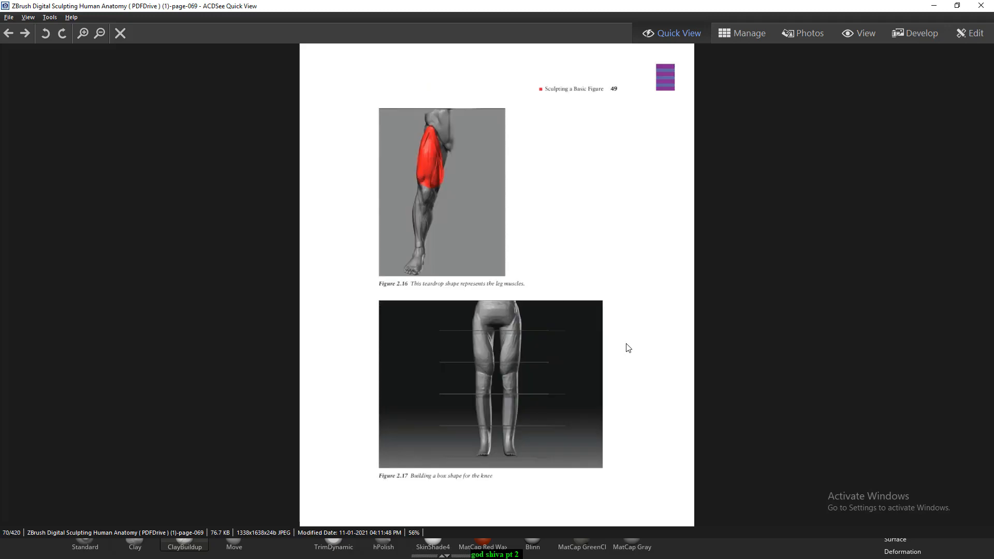
key(Right)
key(Right)
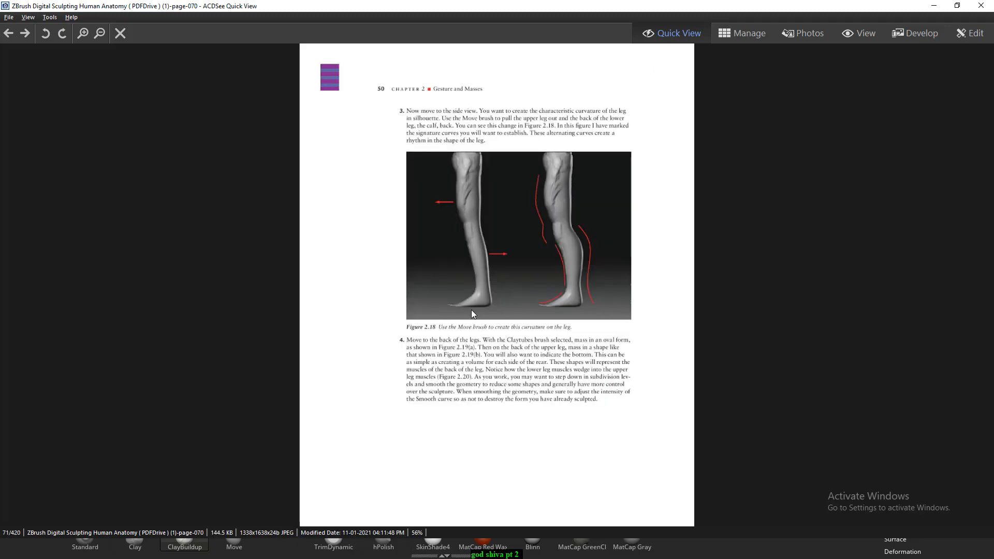
key(Right)
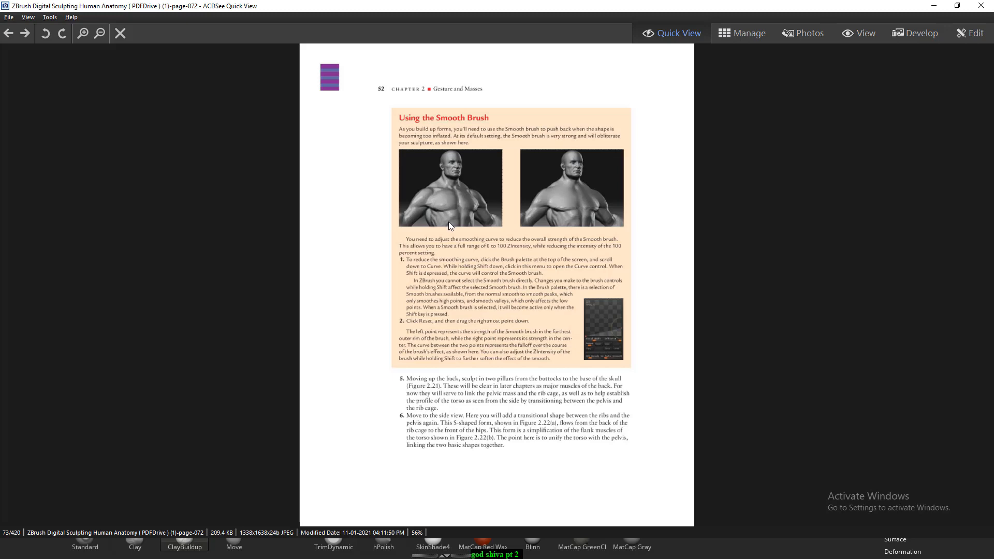
- Enlarge the muscular torso figure, float the viewer window beside the model, and turn the body to its back
ctrl+scroll(449, 222, up, 4)
drag(484, 152, 535, 307)
double_click(561, 4)
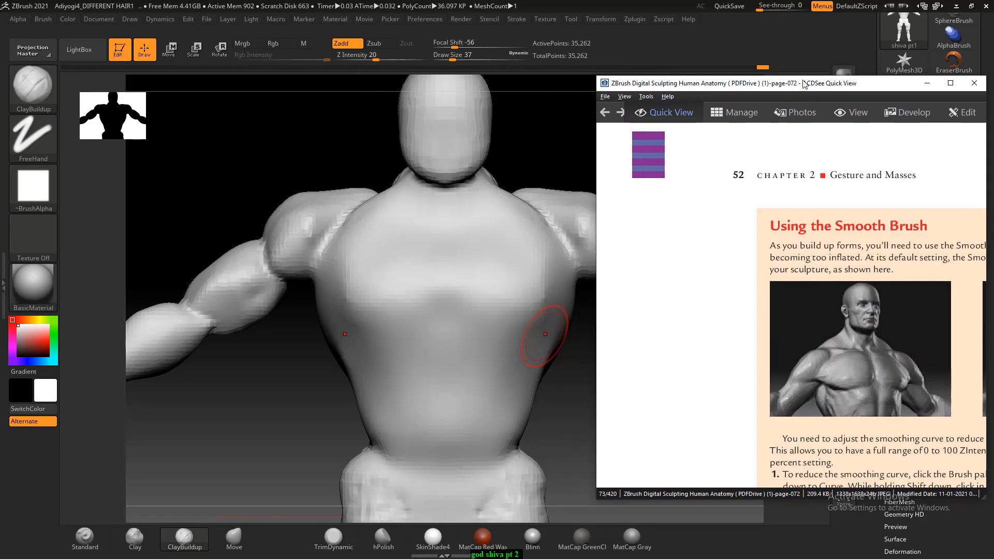
drag(565, 390, 549, 390)
drag(237, 431, 535, 514)
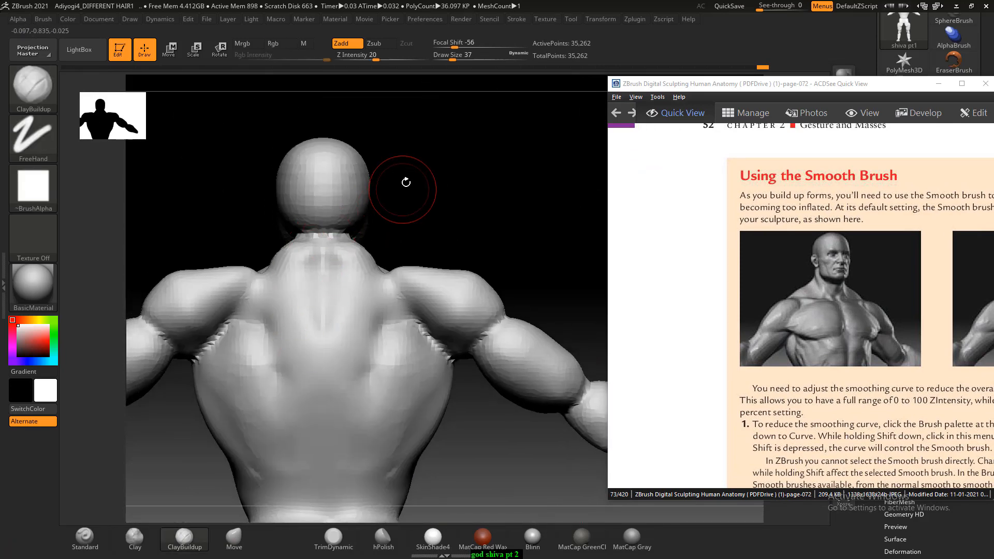
- Set the ClayBuildup intensity to 2 and build up the upper back muscles beside the spine
mouse_move(405, 182)
mouse_down()
mouse_move(441, 184)
mouse_move(438, 211)
mouse_up()
drag(294, 220, 214, 214)
shift+drag(329, 215, 359, 158)
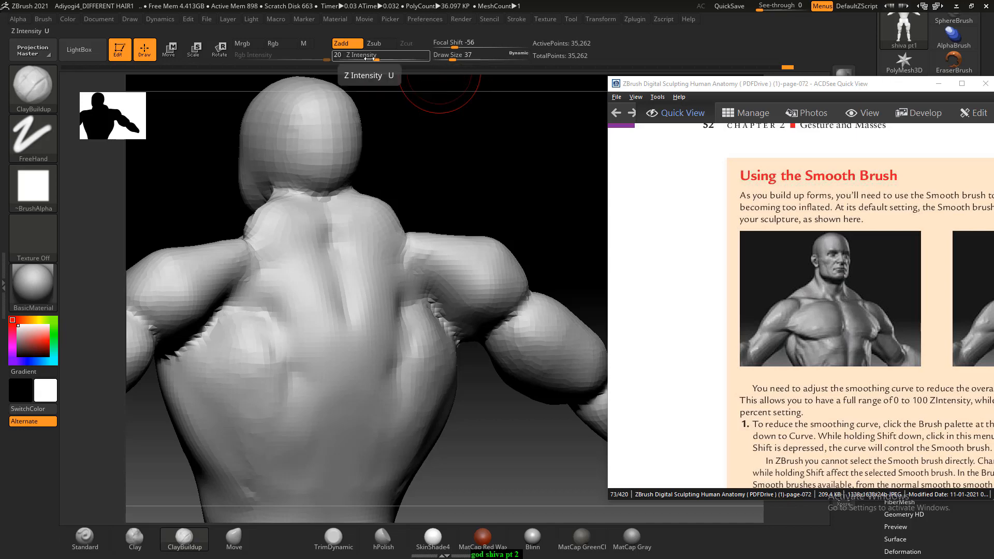
drag(377, 55, 371, 56)
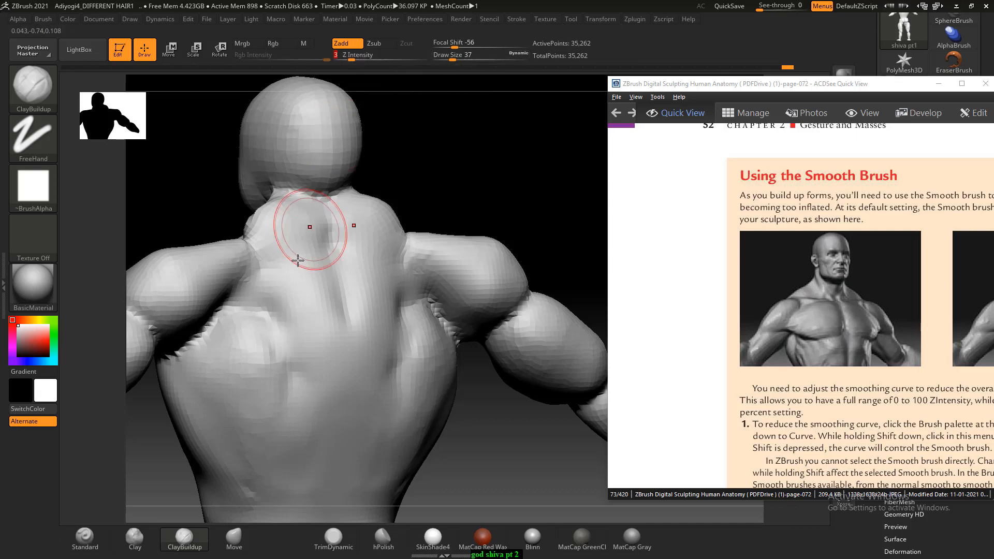
mouse_move(297, 259)
mouse_down()
mouse_move(295, 225)
mouse_move(288, 255)
mouse_up()
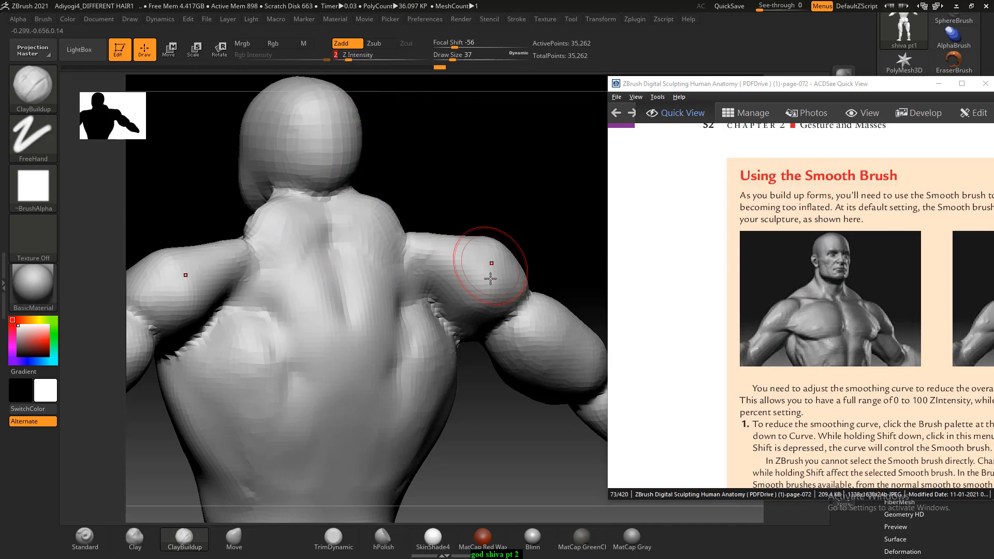
- Refine the shoulders and the hollows at the base of the neck with the ClayBuildup and Smooth brushes
mouse_move(507, 183)
mouse_down()
mouse_move(546, 213)
mouse_move(544, 226)
mouse_move(464, 200)
mouse_move(510, 174)
mouse_move(541, 181)
mouse_up()
mouse_move(329, 276)
shift+mouse_down()
mouse_move(335, 244)
mouse_move(365, 255)
mouse_move(347, 282)
shift+mouse_up()
mouse_move(505, 163)
mouse_down()
mouse_move(547, 153)
mouse_move(530, 177)
mouse_up()
mouse_move(474, 231)
alt+mouse_down()
mouse_move(465, 244)
mouse_move(474, 240)
alt+mouse_up()
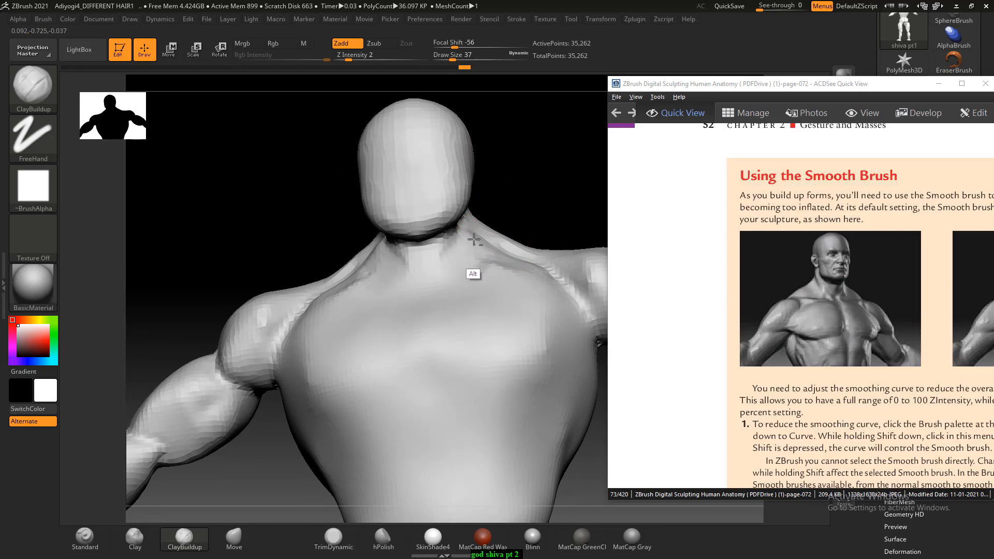
drag(503, 181, 579, 164)
drag(326, 232, 261, 234)
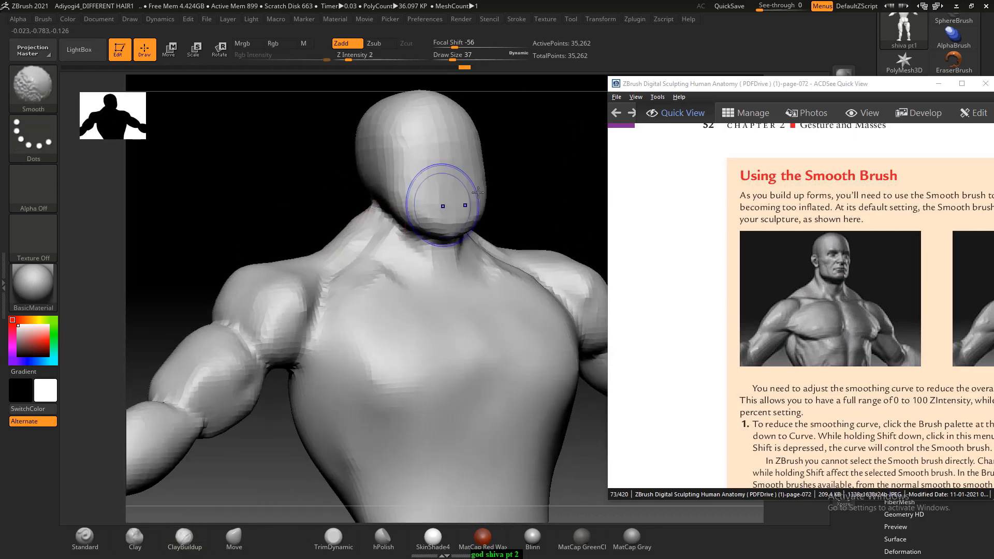
shift+drag(510, 179, 549, 154)
- Block in the nose, brow line and eye sockets on the head with ClayBuildup at Draw Size 13
mouse_move(561, 114)
alt+mouse_down()
mouse_move(512, 215)
mouse_move(519, 204)
mouse_move(547, 256)
alt+mouse_up()
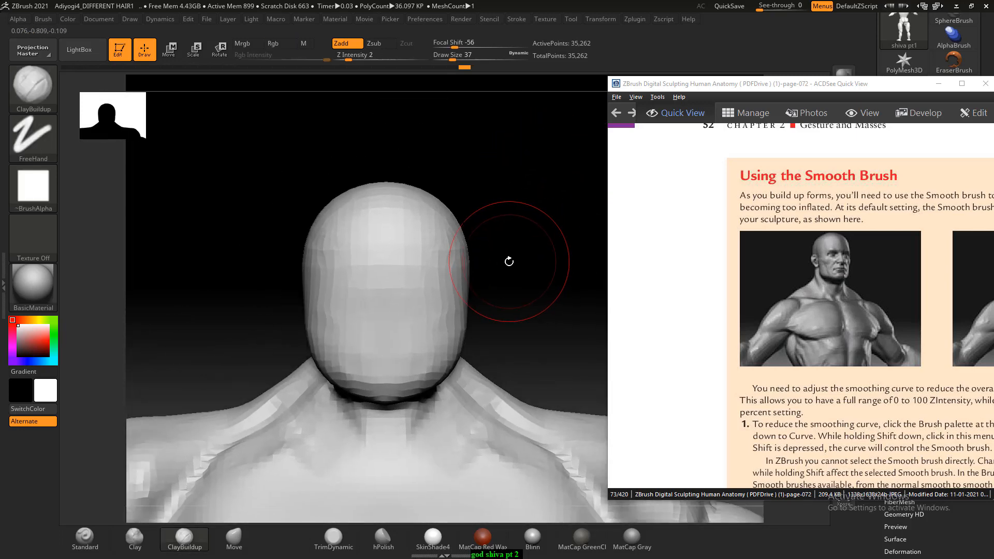
key(bracketleft)
key(bracketleft)
key(bracketleft)
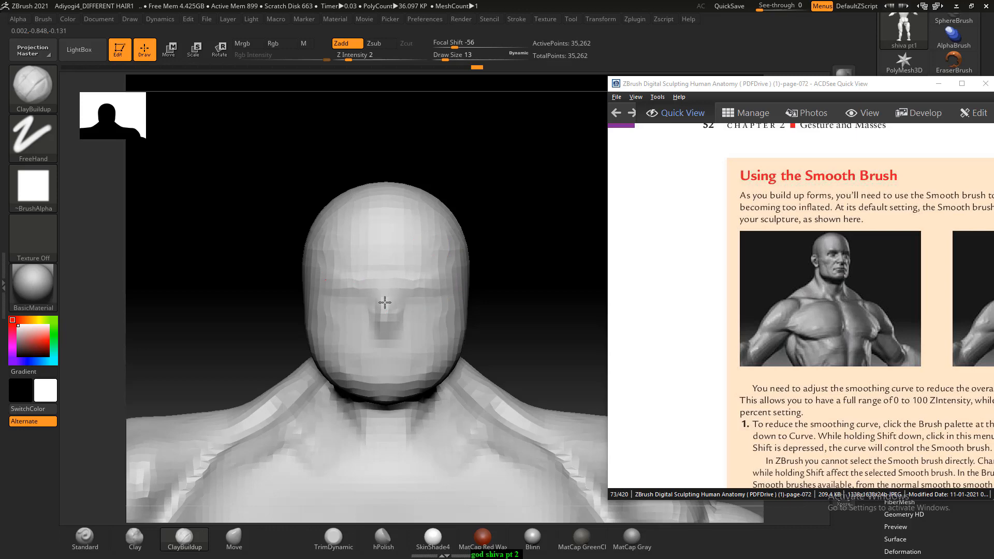
mouse_move(384, 302)
mouse_down()
mouse_move(383, 320)
mouse_move(355, 304)
mouse_move(383, 300)
mouse_up()
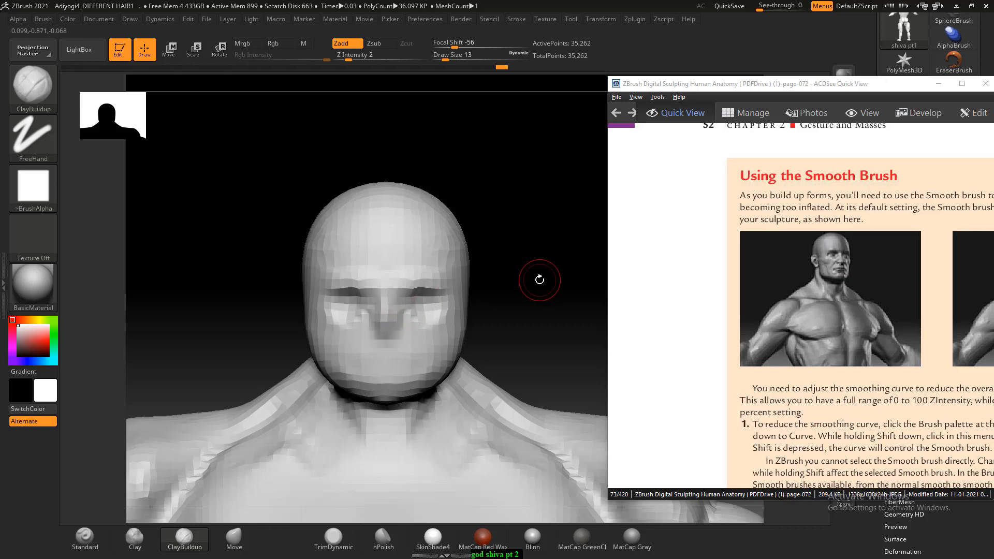
- Check the mesh wireframe, subdivide the mesh once, and deepen the eye sockets with ClayBuildup
key(shift+f)
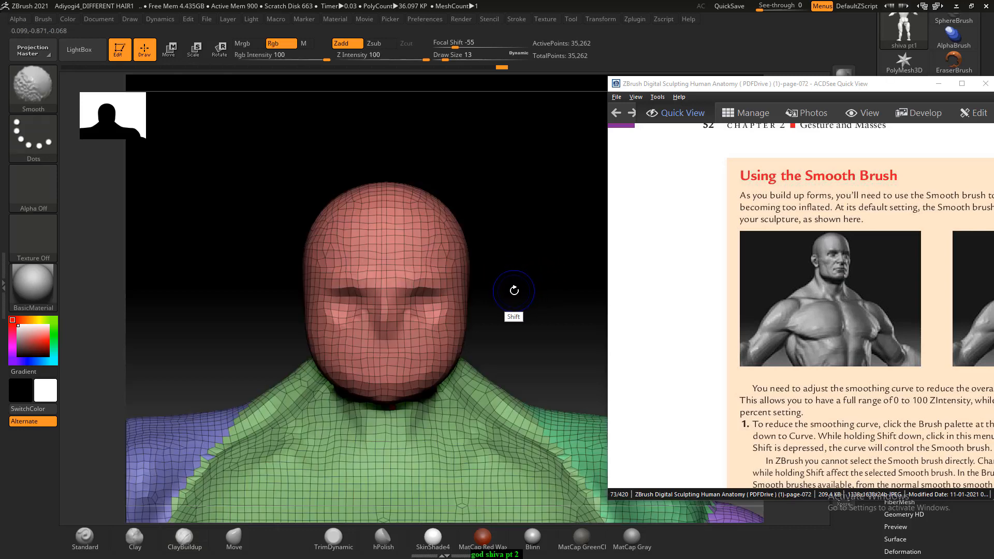
key(shift+f)
key(ctrl)
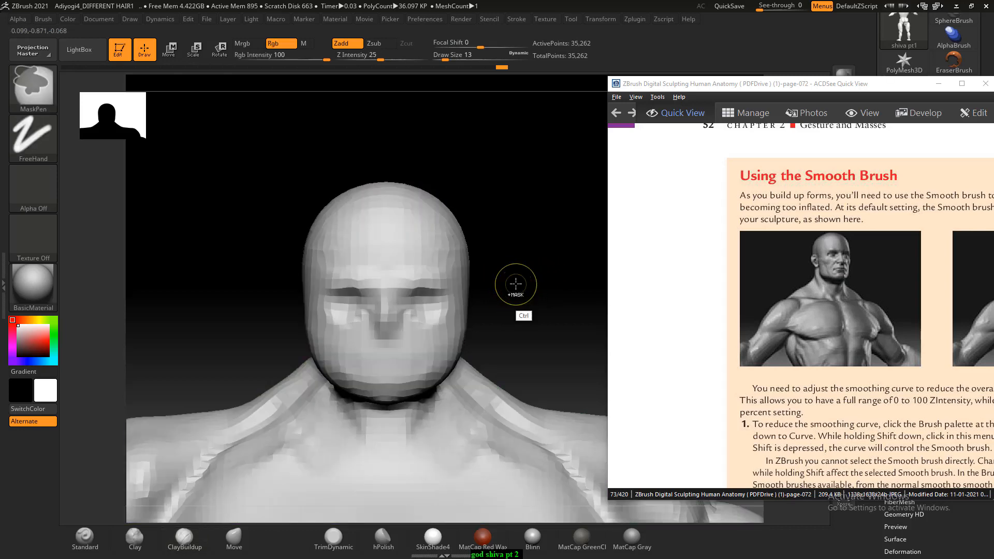
key(ctrl+d)
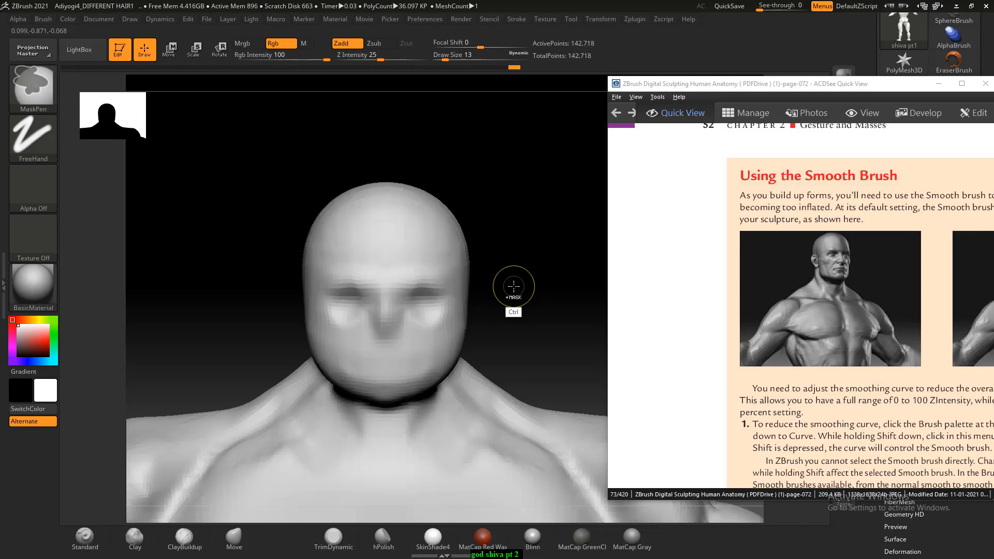
alt+drag(341, 308, 380, 309)
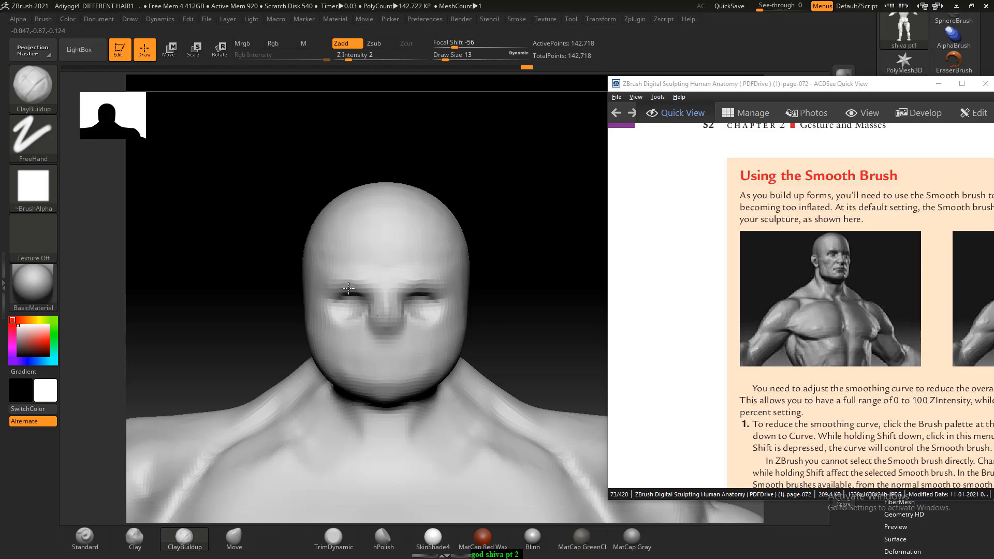
drag(526, 288, 413, 328)
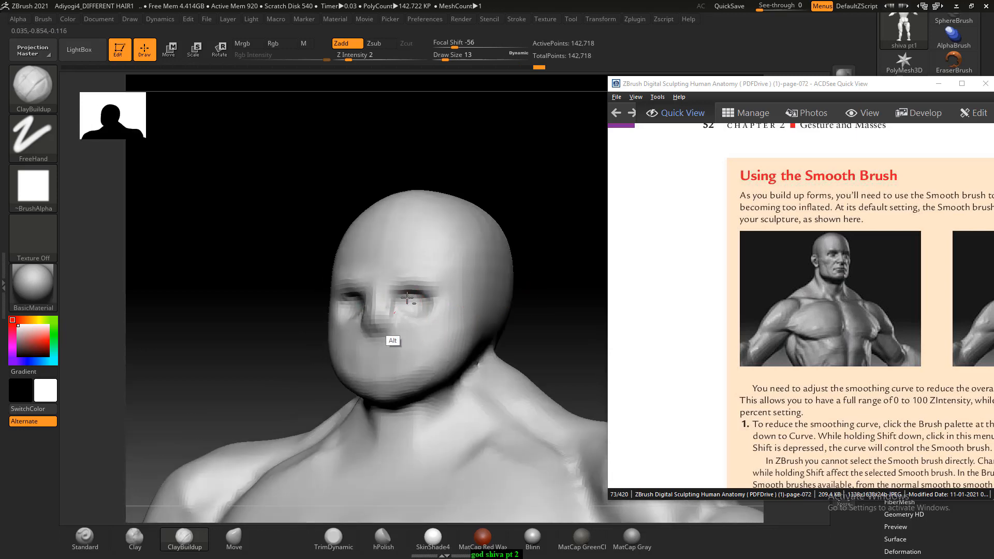
- Pull the nose forward in profile with the Move brush at Draw Size 29
drag(569, 268, 306, 375)
click(242, 538)
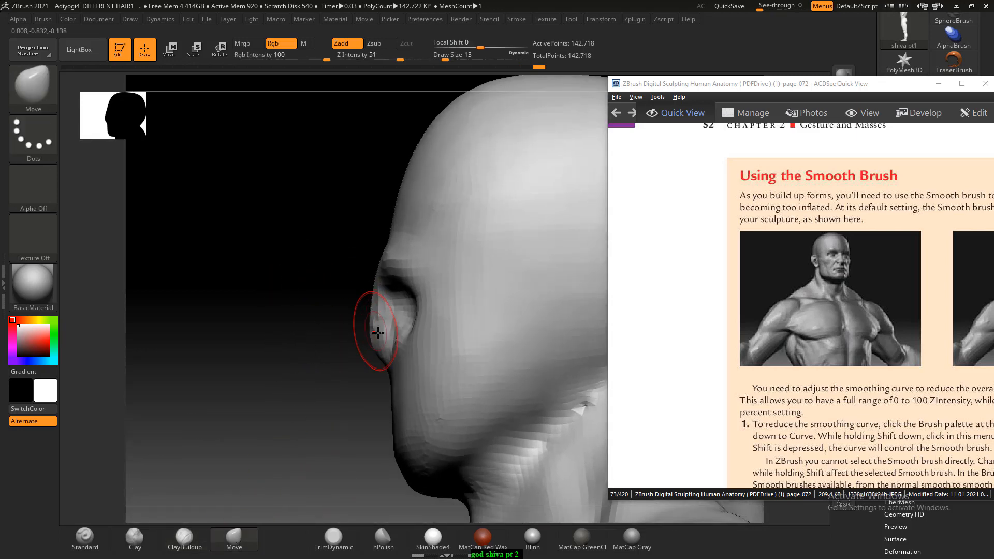
key(bracketright)
drag(380, 346, 358, 340)
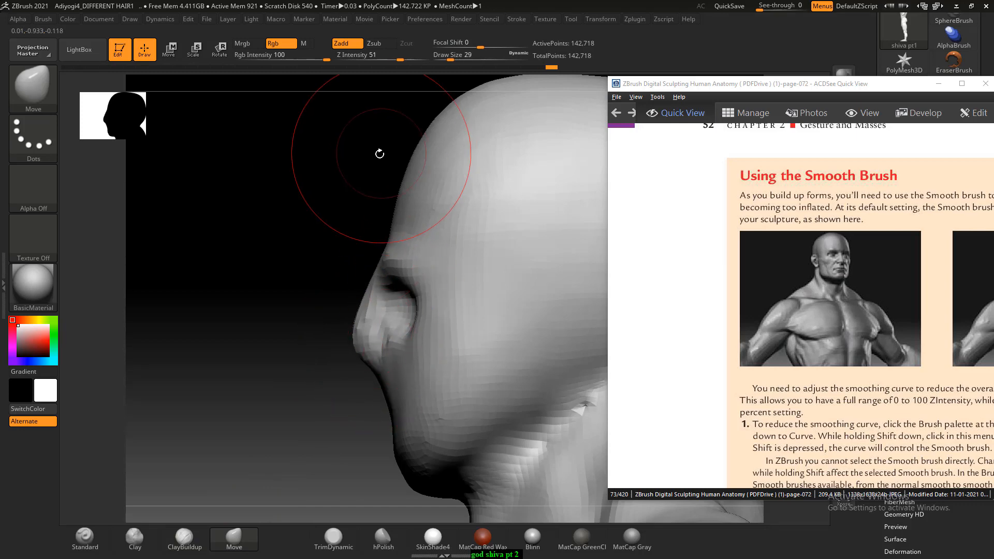
- Switch to File Explorer, open the cover page of Drawing the Human Head, and return to the sculpt with the viewer alongside
key(alt+Tab)
click(518, 109)
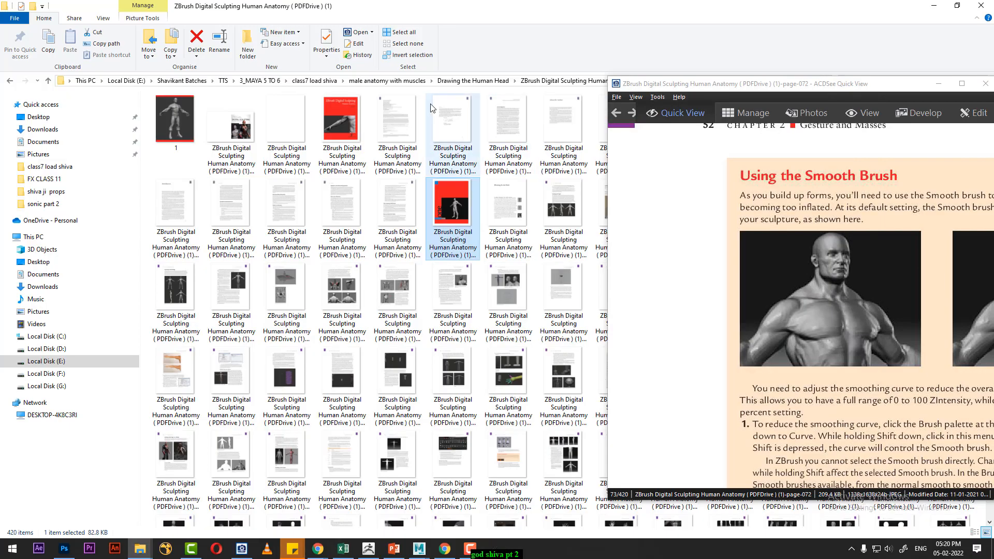
click(491, 82)
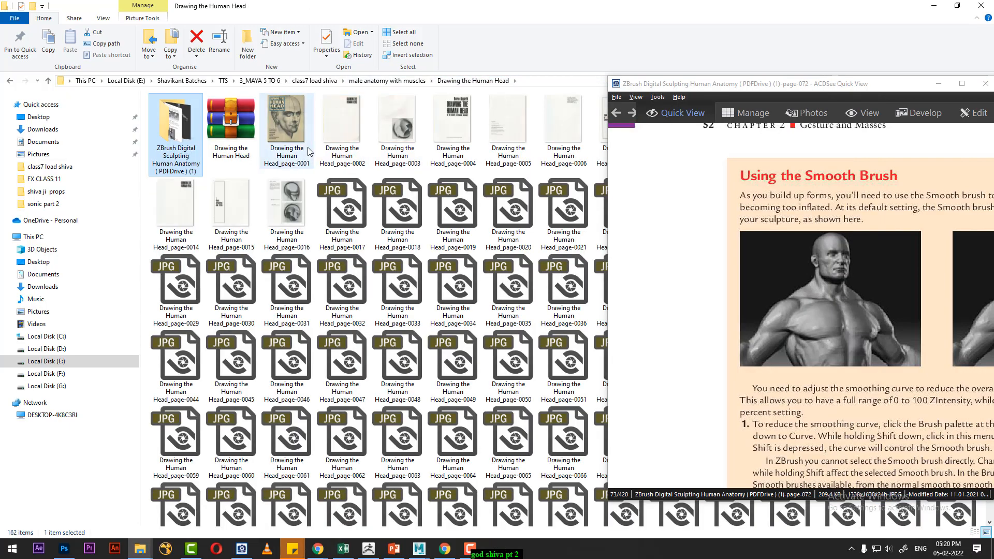
double_click(293, 131)
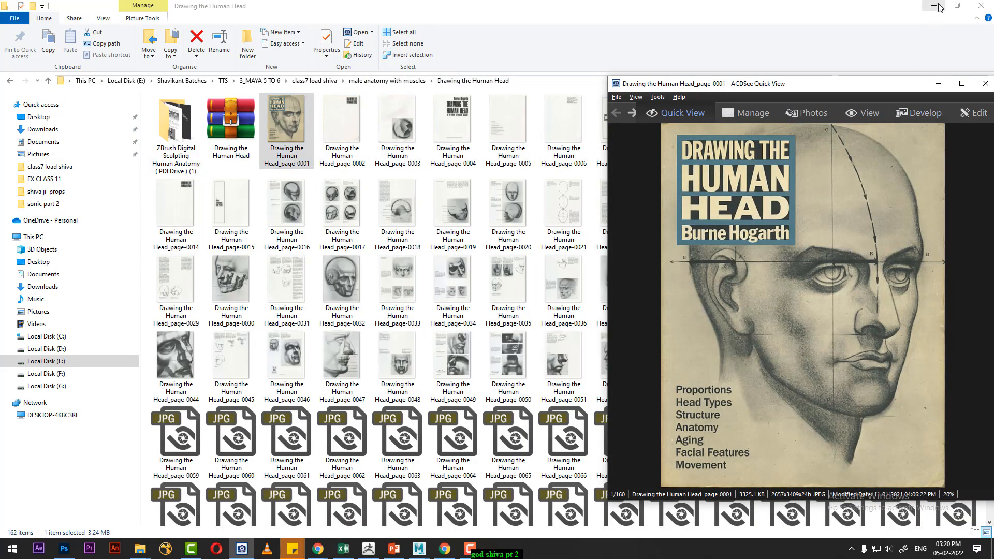
click(934, 5)
drag(811, 92, 746, 85)
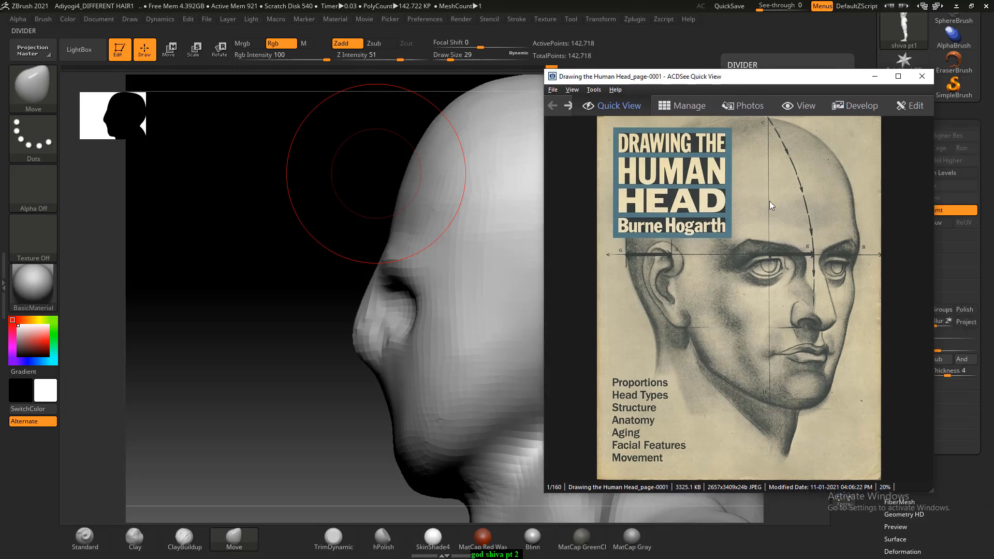
- Browse the head drawing book to its Proportions and Measurements page and place the viewer beside the front of the face
scroll(765, 244, down, 3)
scroll(767, 274, down, 10)
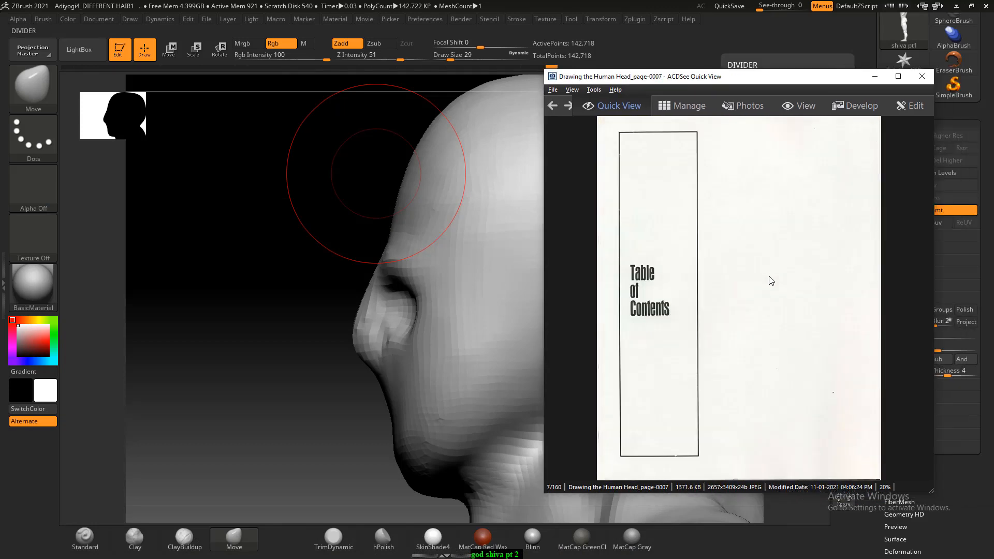
scroll(764, 297, down, 7)
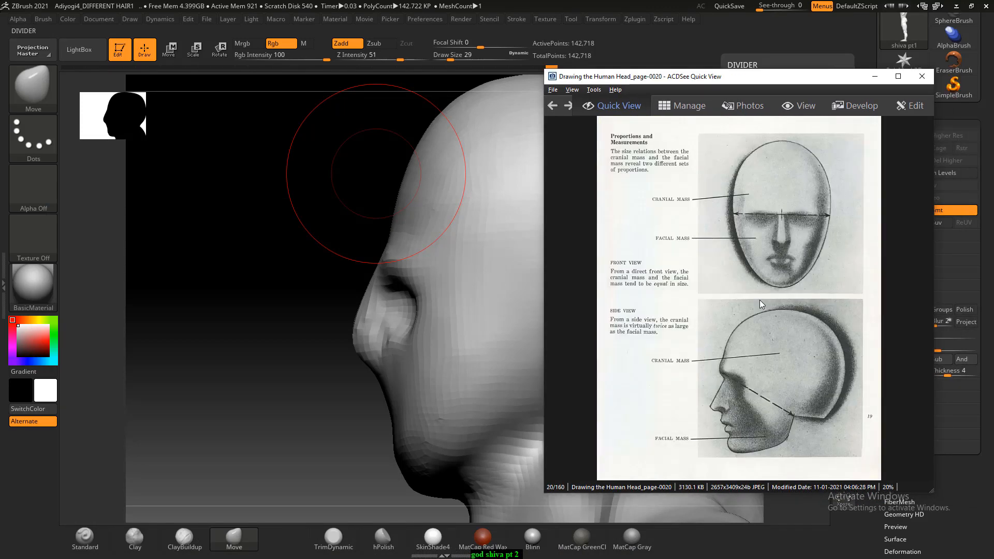
scroll(761, 304, up, 1)
shift+drag(251, 269, 344, 278)
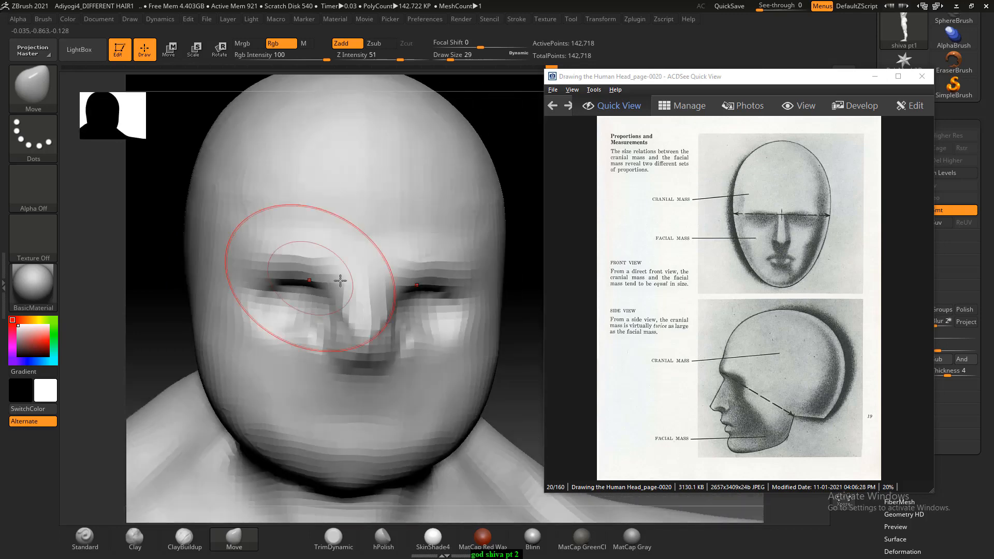
drag(650, 79, 792, 101)
drag(674, 220, 657, 270)
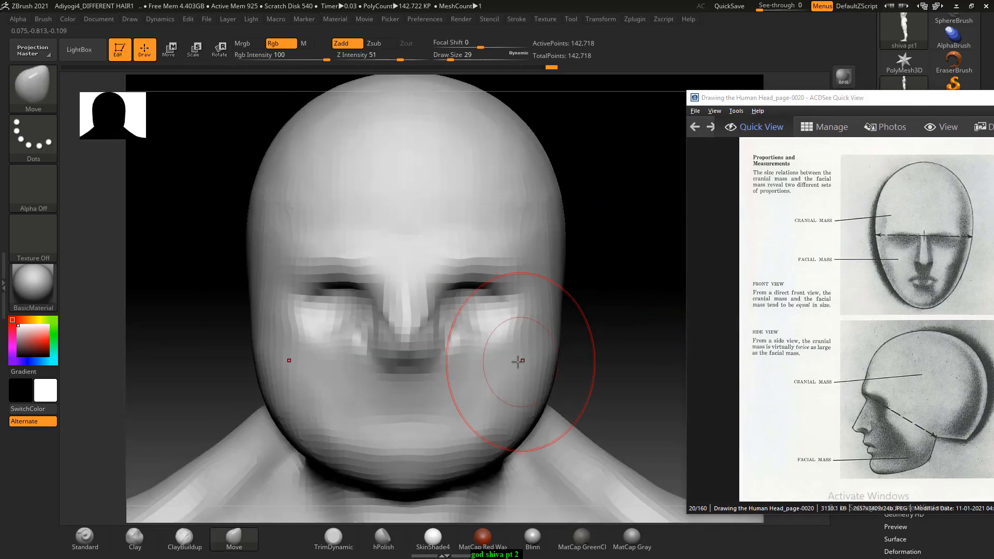
- Build up the brow ridges and carve the sides of the nose with ClayBuildup at Draw Size 9
key(bracketleft)
key(bracketleft)
key(bracketleft)
key(bracketleft)
key(bracketleft)
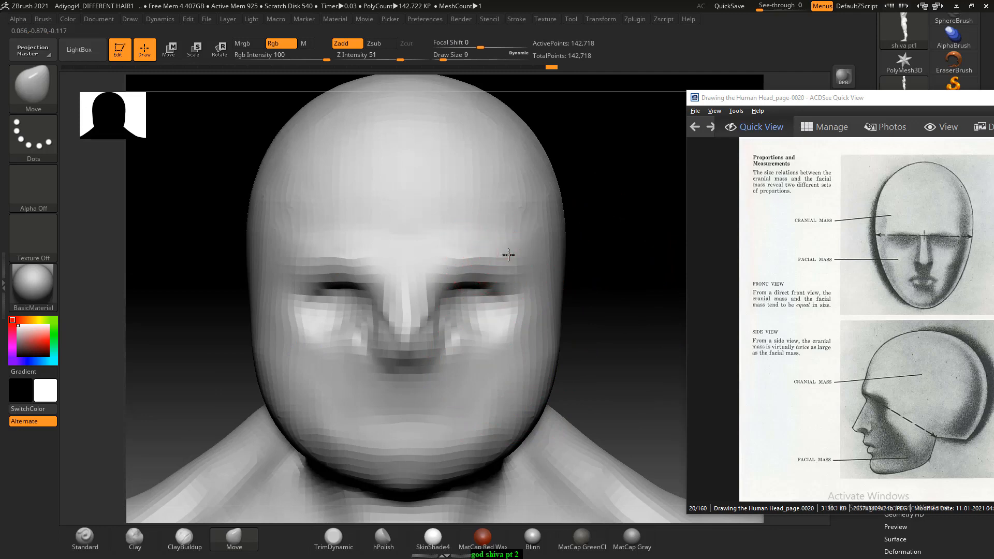
click(184, 539)
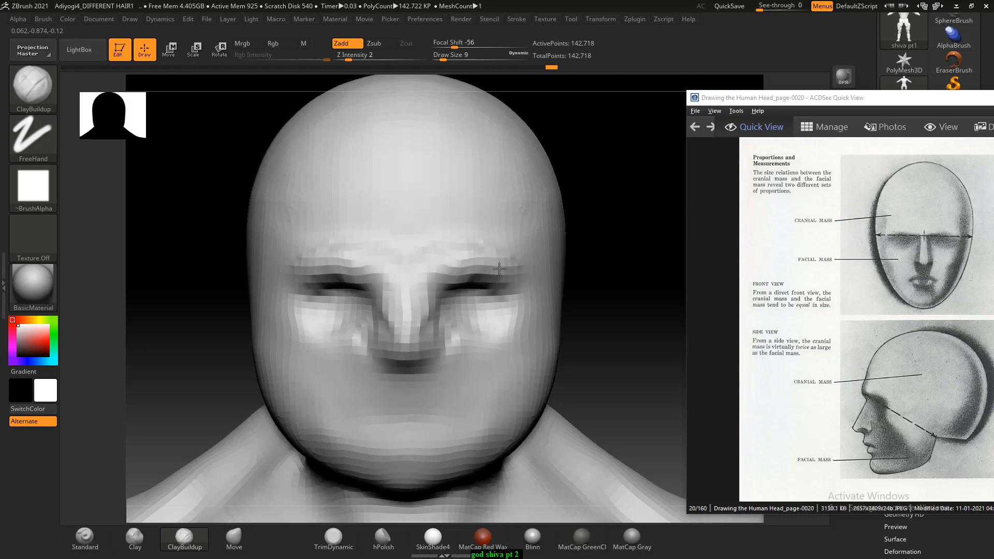
mouse_move(372, 300)
alt+mouse_down()
mouse_move(382, 290)
mouse_move(382, 324)
alt+mouse_up()
- Extend the nose tip and reshape the nose bridge in profile with the Move brush at Draw Size 18
mouse_move(573, 346)
mouse_down()
mouse_move(600, 318)
mouse_move(590, 266)
mouse_move(359, 299)
mouse_move(369, 294)
mouse_up()
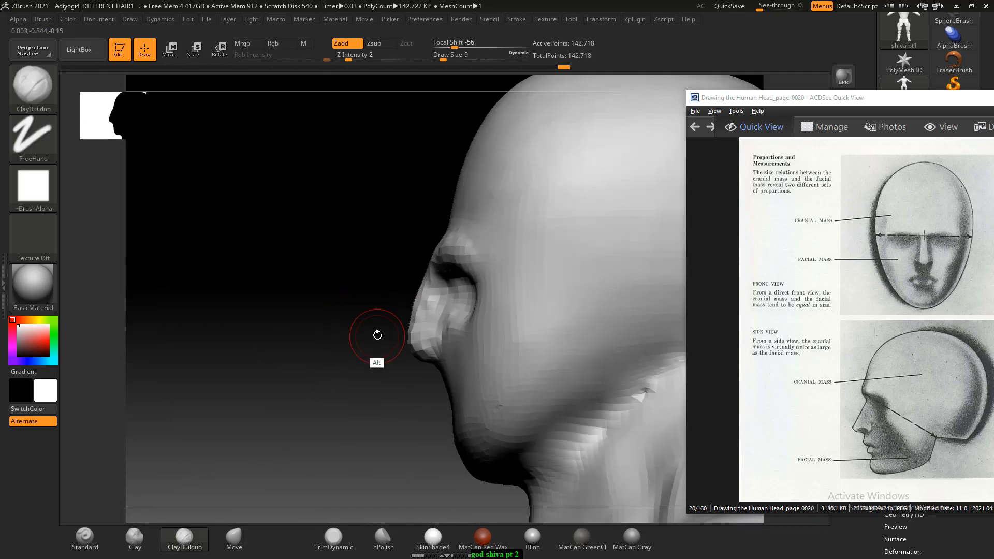
drag(377, 335, 356, 314)
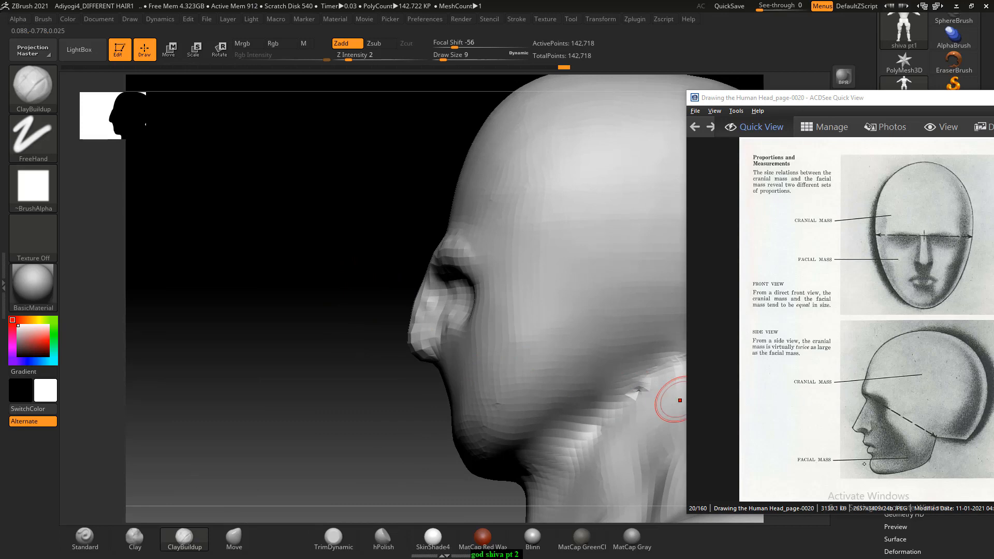
click(236, 537)
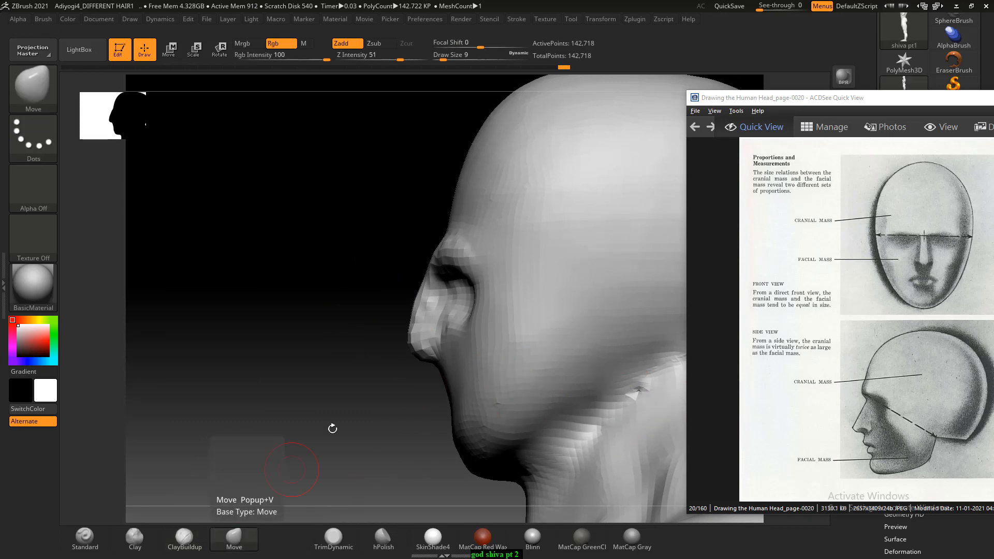
drag(427, 342, 415, 345)
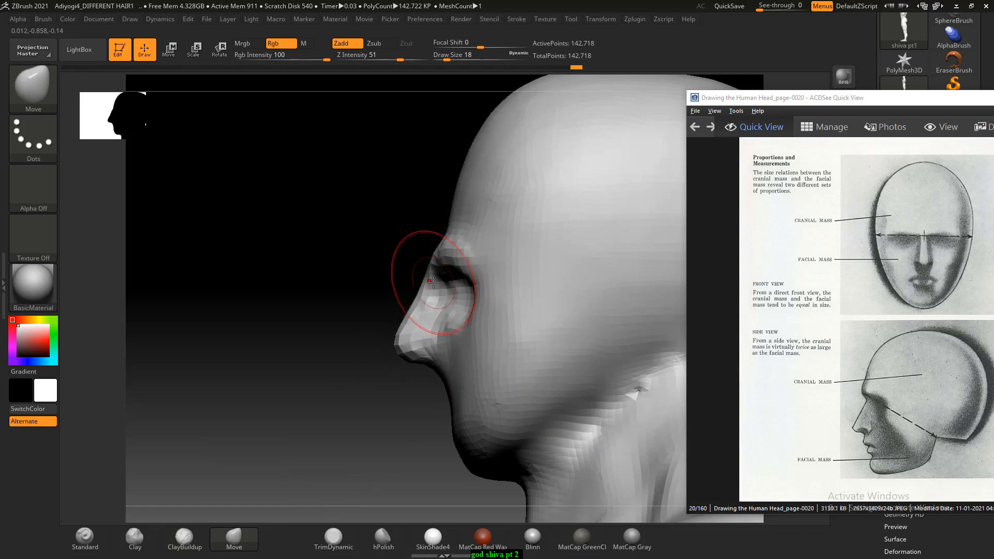
drag(433, 282, 433, 272)
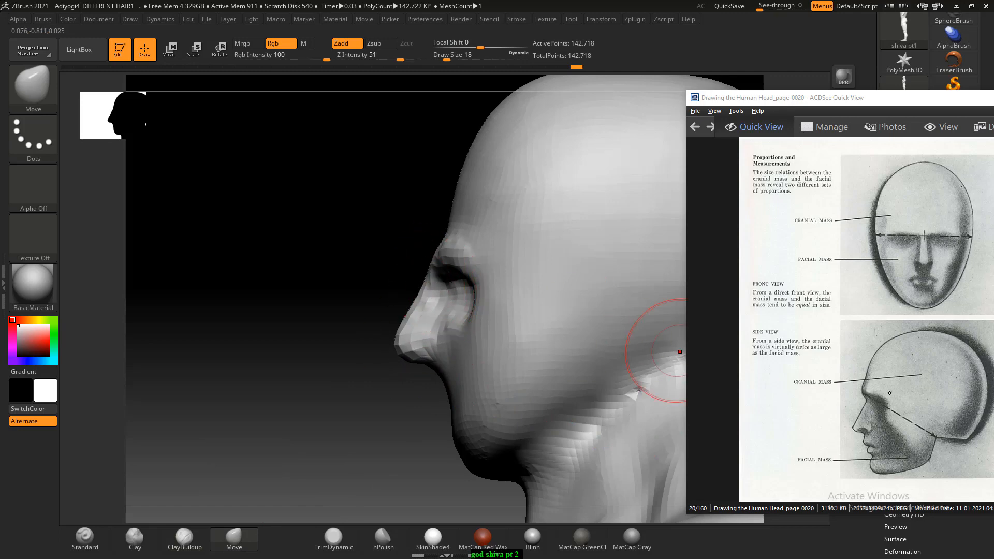
- Build up the jawline and the area in front of the ear with ClayBuildup at Draw Size 10
drag(297, 284, 363, 286)
shift+drag(624, 258, 641, 257)
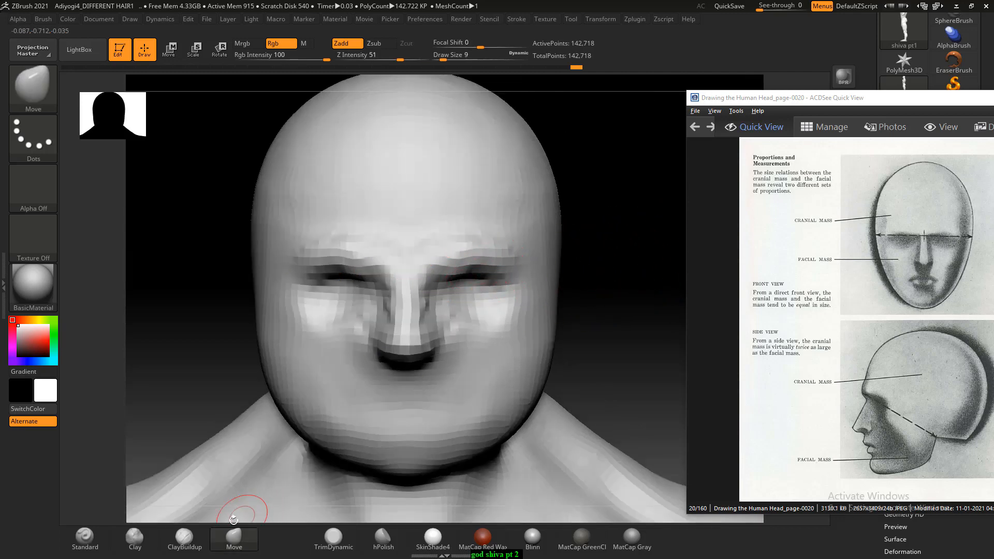
click(185, 537)
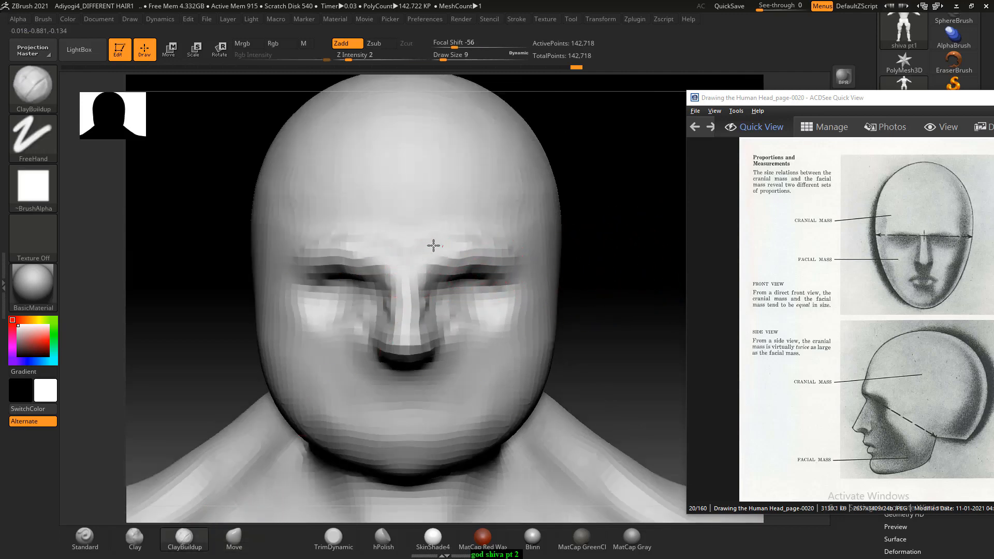
drag(570, 241, 475, 356)
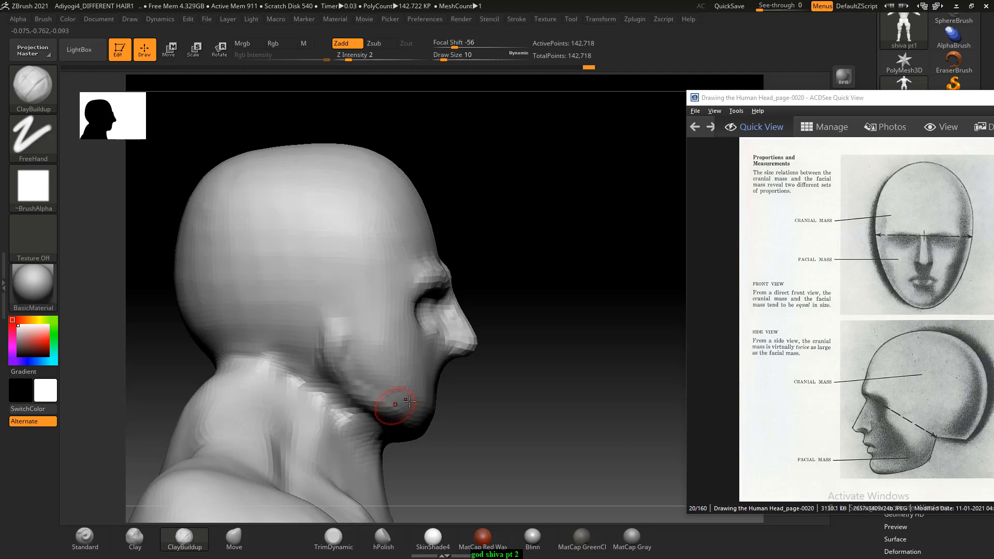
mouse_move(408, 400)
right_down()
mouse_move(520, 373)
mouse_move(603, 326)
mouse_move(642, 321)
right_up()
- Shape the cheeks and lower jaw with ClayBuildup at Draw Size 22 and undo the last stroke
alt+click(404, 356)
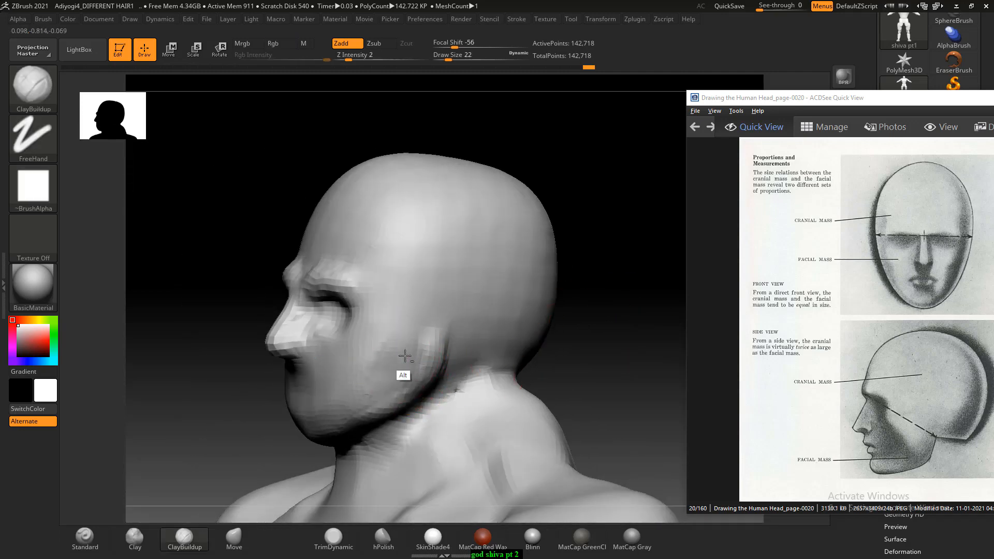
alt+drag(354, 388, 345, 423)
mouse_move(380, 385)
right_down()
mouse_move(621, 326)
mouse_move(599, 343)
mouse_move(595, 328)
mouse_move(491, 341)
right_up()
shift+drag(319, 303, 362, 336)
key(ctrl+z)
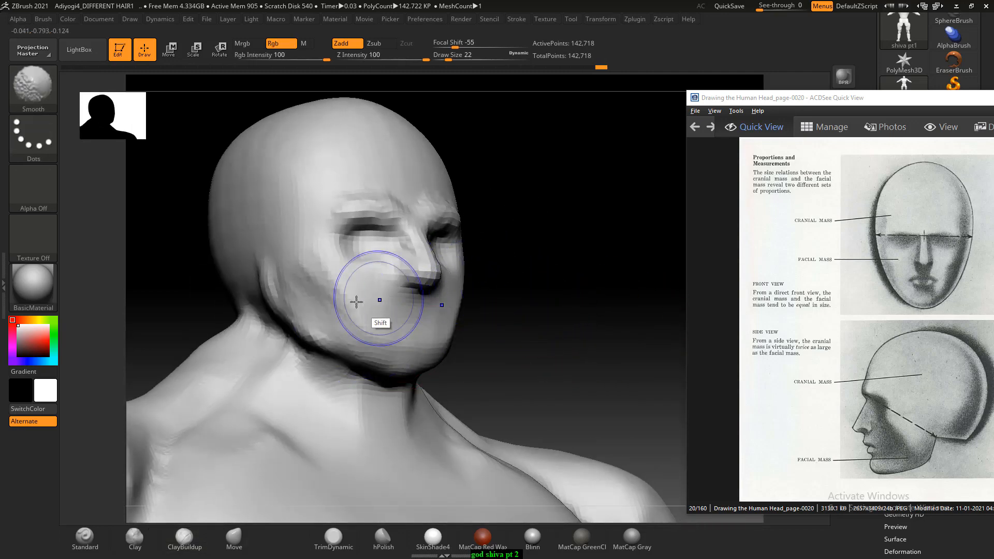
- Smooth the cheek and shape the side of the forehead with ClayBuildup at Draw Size 22, using Zsub and Zadd
mouse_move(315, 285)
shift+mouse_down()
mouse_move(357, 344)
mouse_move(380, 321)
shift+mouse_up()
key(shift)
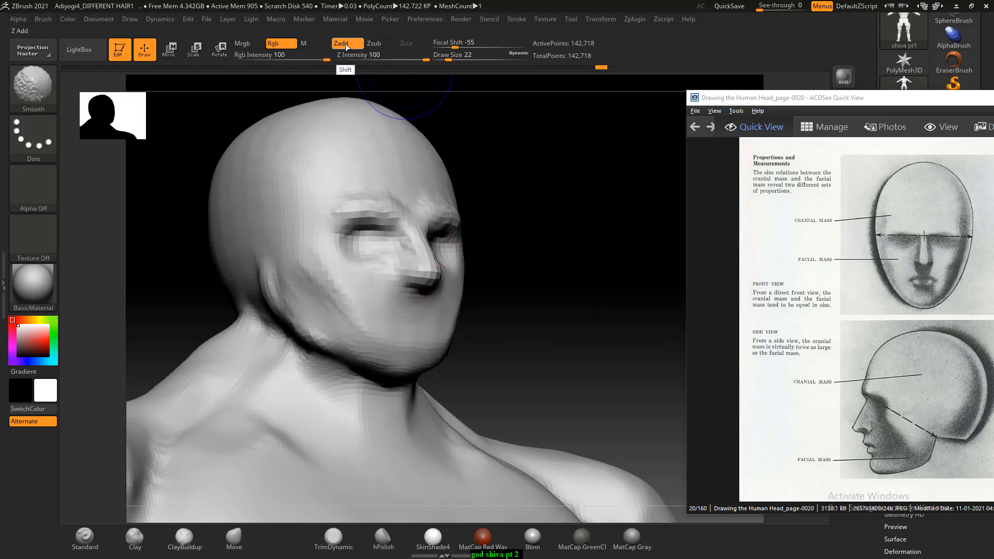
shift+drag(381, 58, 371, 62)
click(377, 45)
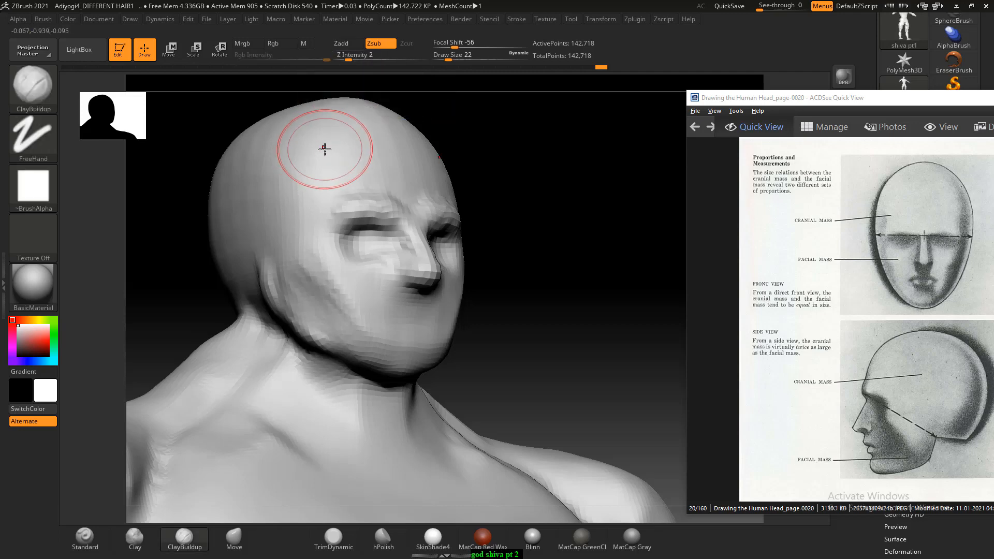
click(324, 149)
click(346, 46)
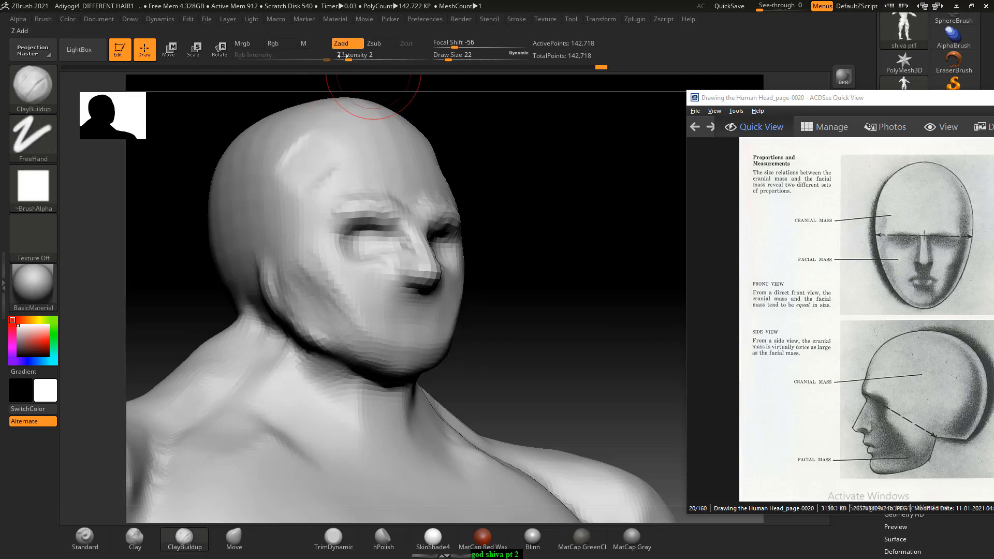
key(shift)
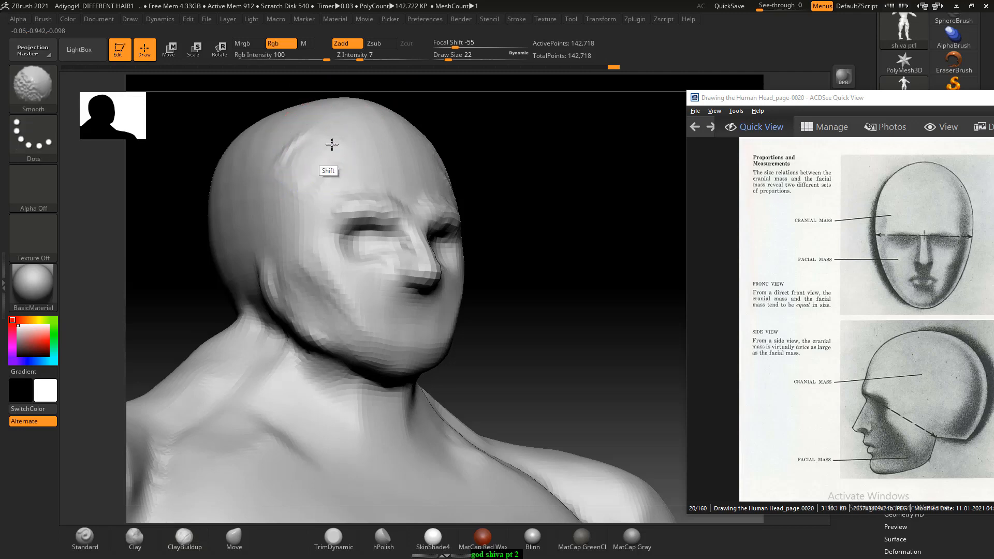
- Smooth the forehead and jaw surfaces from front and side, and decline turning on Sticky Keys
mouse_move(613, 223)
mouse_down()
mouse_move(577, 217)
mouse_move(571, 205)
mouse_up()
key(shift)
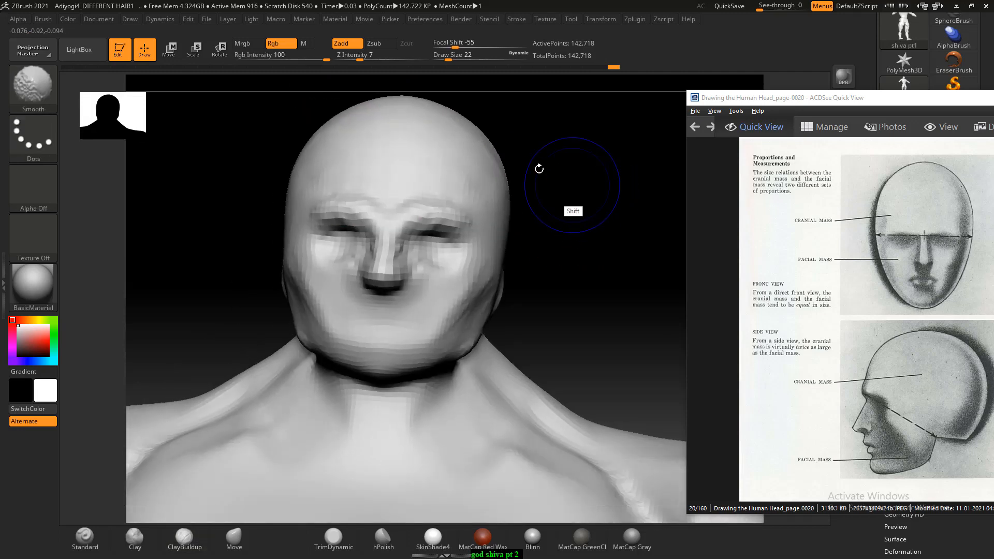
drag(583, 256, 550, 233)
key(shift)
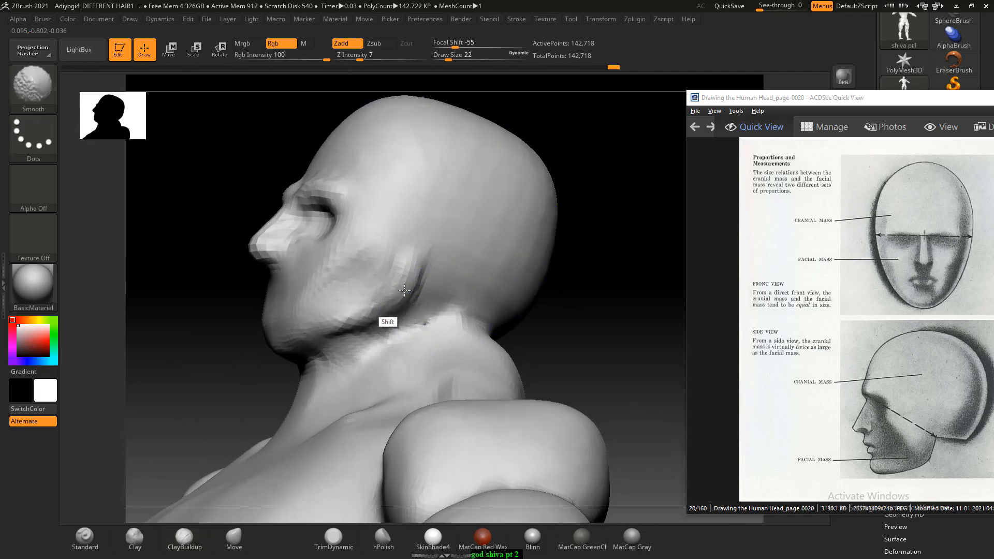
drag(235, 339, 546, 282)
drag(607, 241, 455, 228)
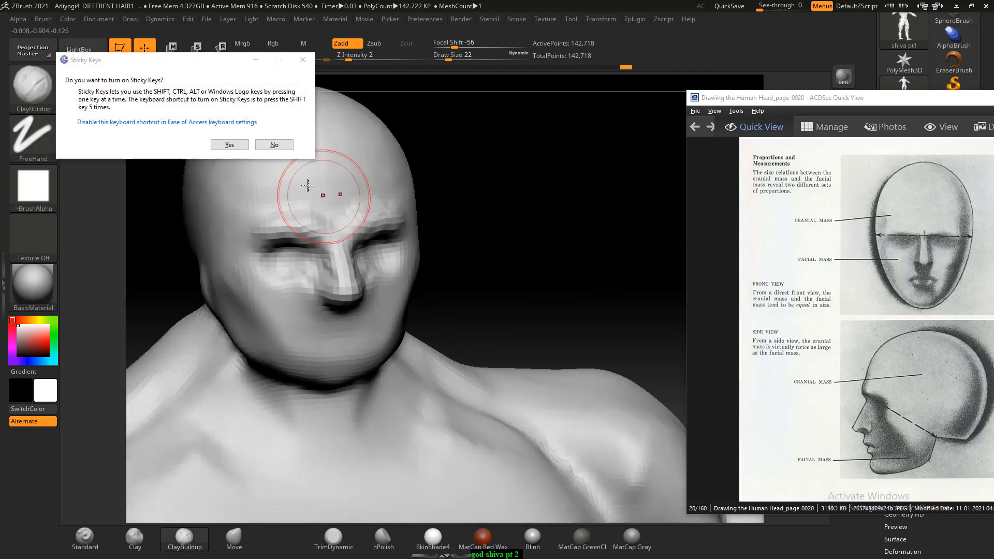
click(275, 146)
- Pull the nose tip forward and refine the facial profile with the Move brush at Draw Size 14
mouse_move(566, 239)
shift+mouse_down()
mouse_move(525, 265)
mouse_move(612, 262)
mouse_move(584, 284)
mouse_move(595, 273)
mouse_move(632, 280)
mouse_move(648, 215)
mouse_move(558, 217)
shift+mouse_up()
key(bracketleft)
mouse_move(320, 259)
shift+mouse_down()
mouse_move(281, 260)
mouse_move(337, 312)
shift+mouse_up()
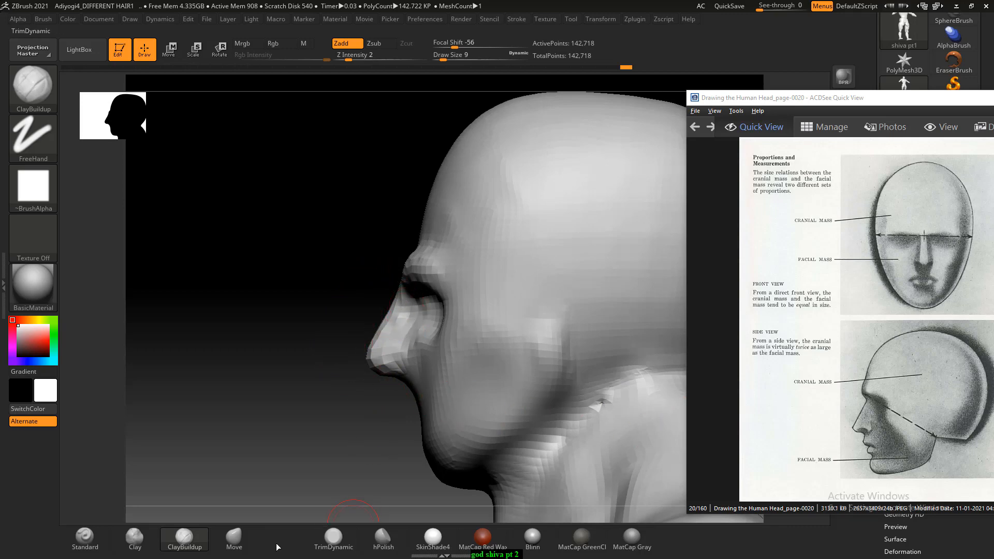
click(234, 540)
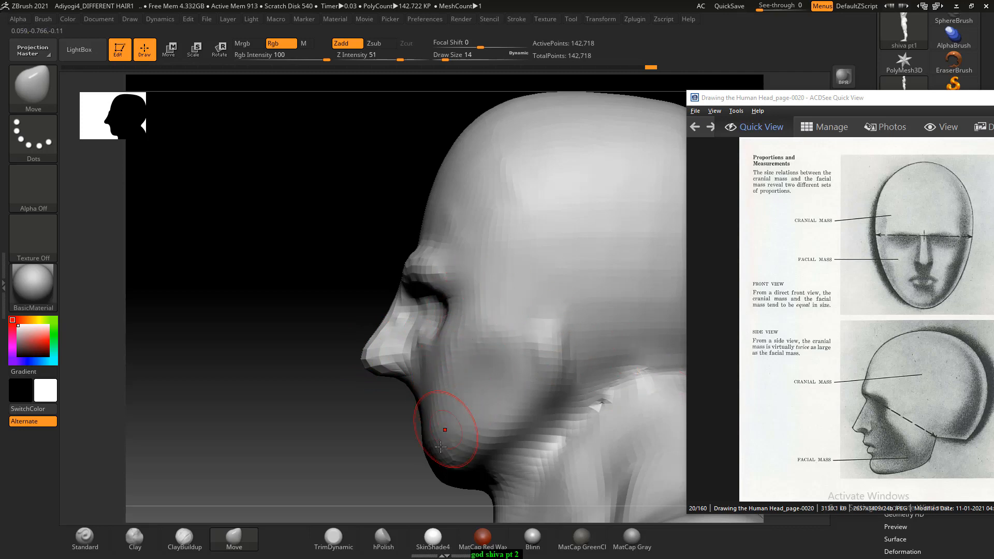
- Shape the cheeks and the areas beside the mouth with ClayBuildup at Draw Size 14
click(184, 537)
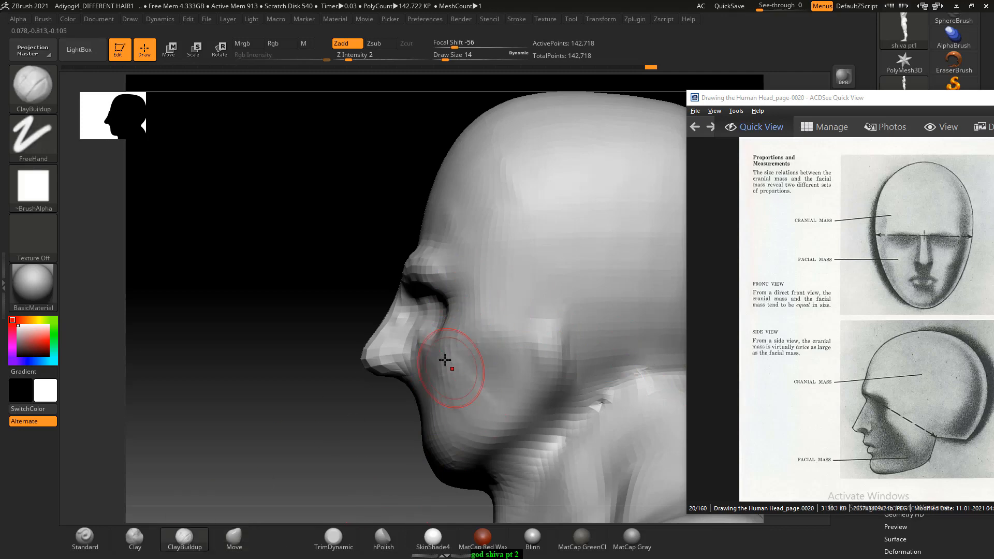
drag(444, 359, 448, 371)
mouse_move(306, 313)
mouse_down()
mouse_move(411, 366)
mouse_move(421, 409)
mouse_move(430, 380)
mouse_up()
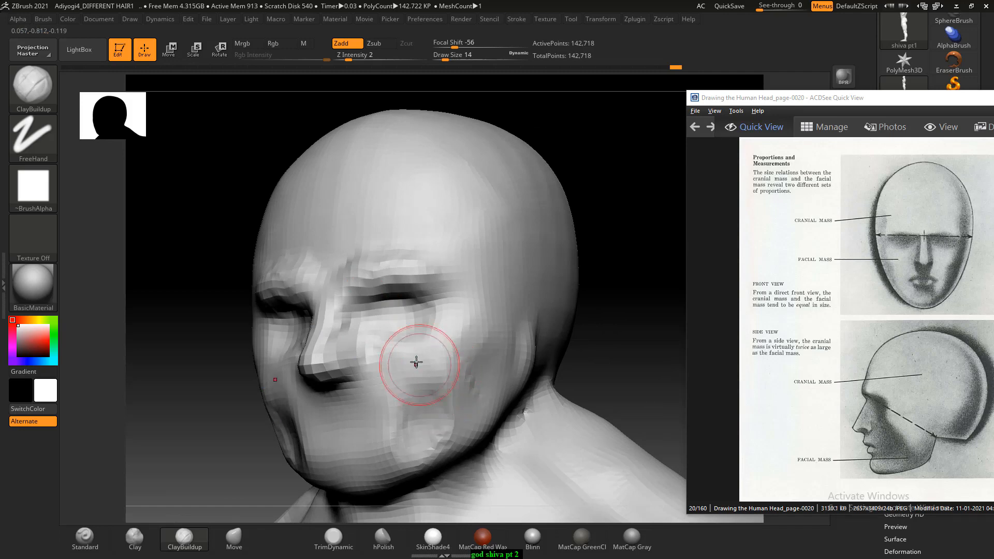
drag(564, 331, 627, 303)
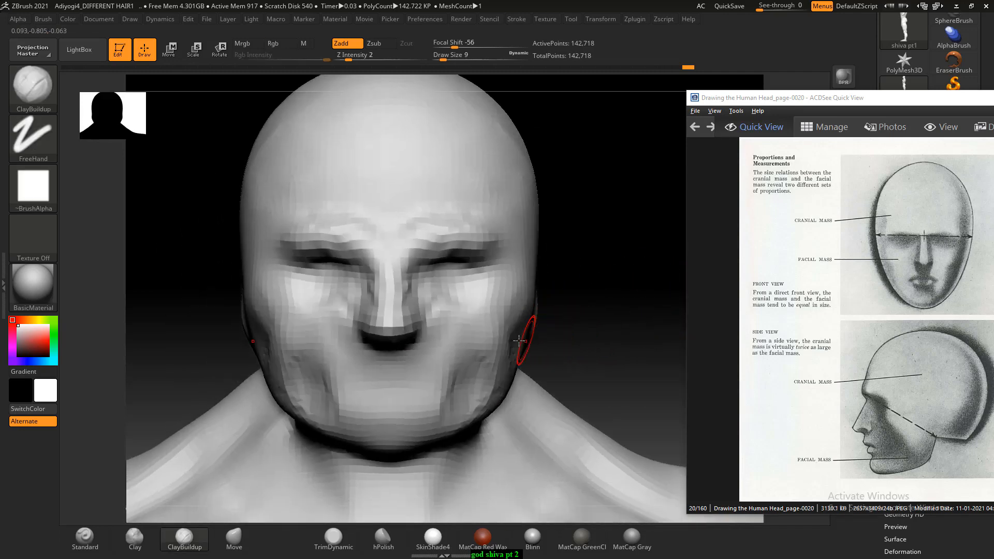
- Build up the cheekbones from below the eyes back toward the ears with ClayBuildup at Draw Size 7
drag(311, 322, 242, 309)
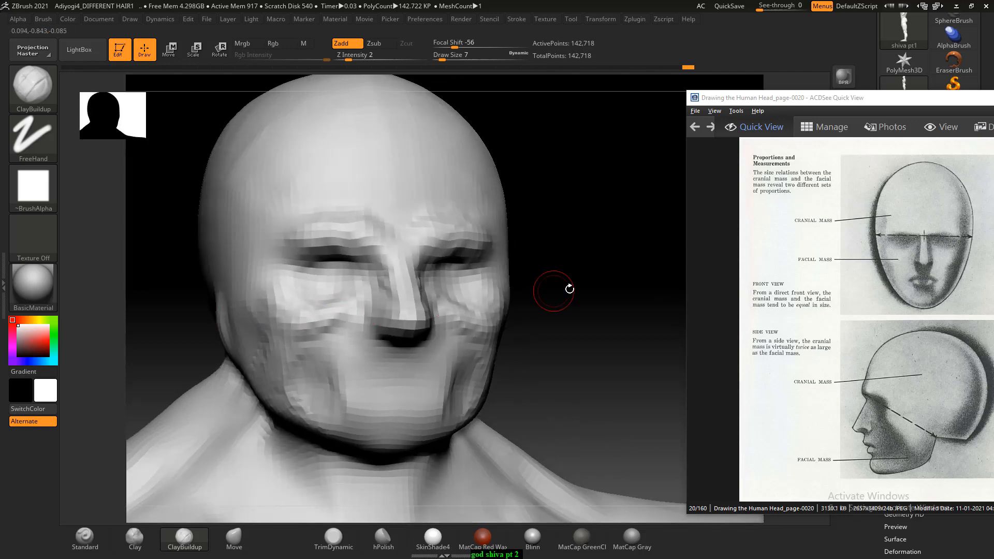
drag(569, 289, 443, 328)
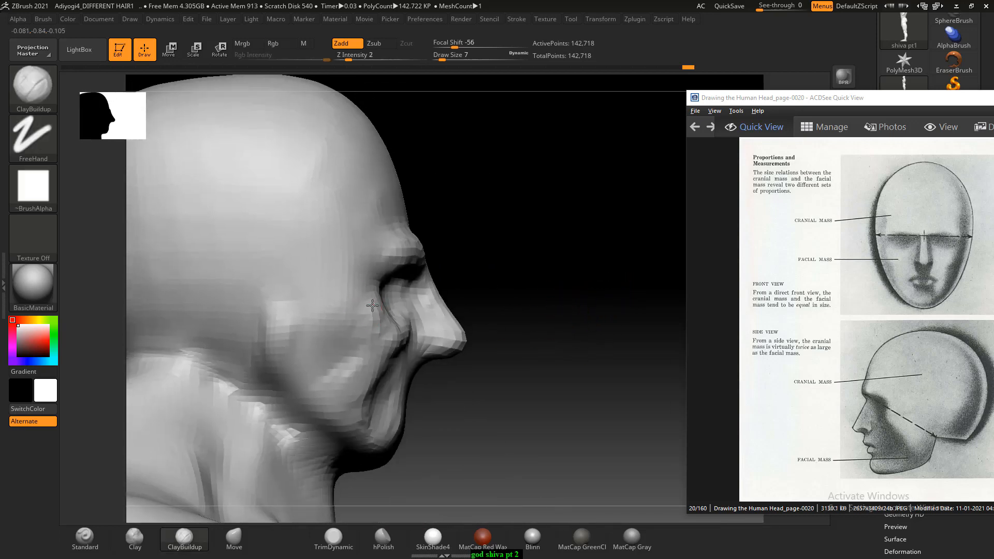
mouse_move(326, 304)
mouse_down()
mouse_move(377, 344)
mouse_move(310, 336)
mouse_move(353, 320)
mouse_up()
mouse_move(518, 269)
mouse_down()
mouse_move(548, 233)
mouse_move(445, 293)
mouse_up()
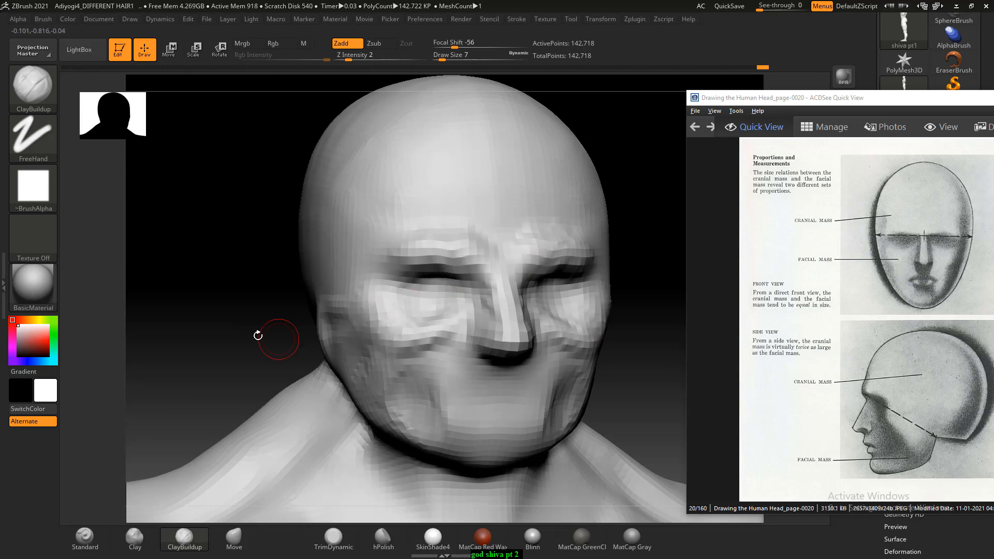
drag(257, 336, 552, 275)
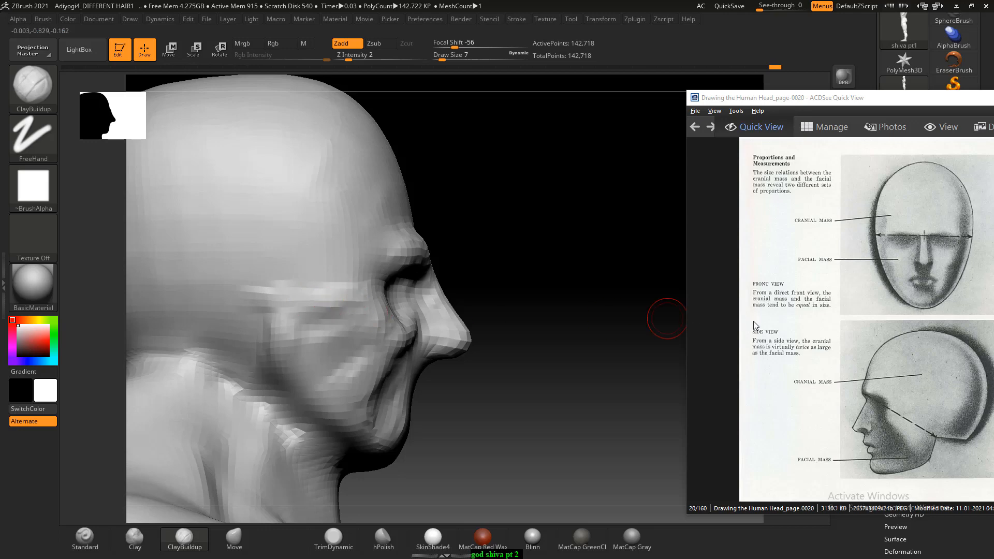
- Show reference page Drawing the Human Head_page-0022, place it fully in view, and frame the sculpted head in profile beside it
scroll(834, 291, down, 2)
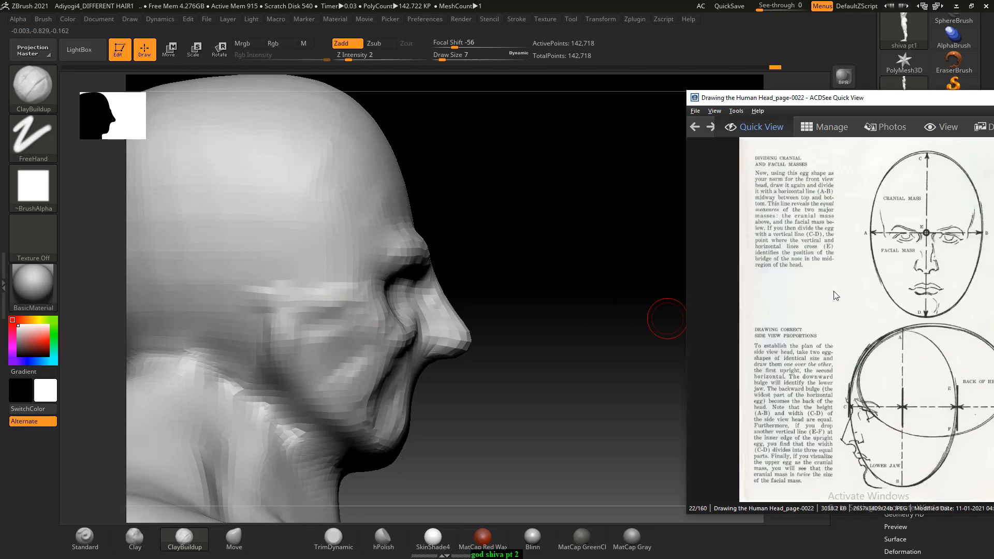
drag(875, 99, 748, 56)
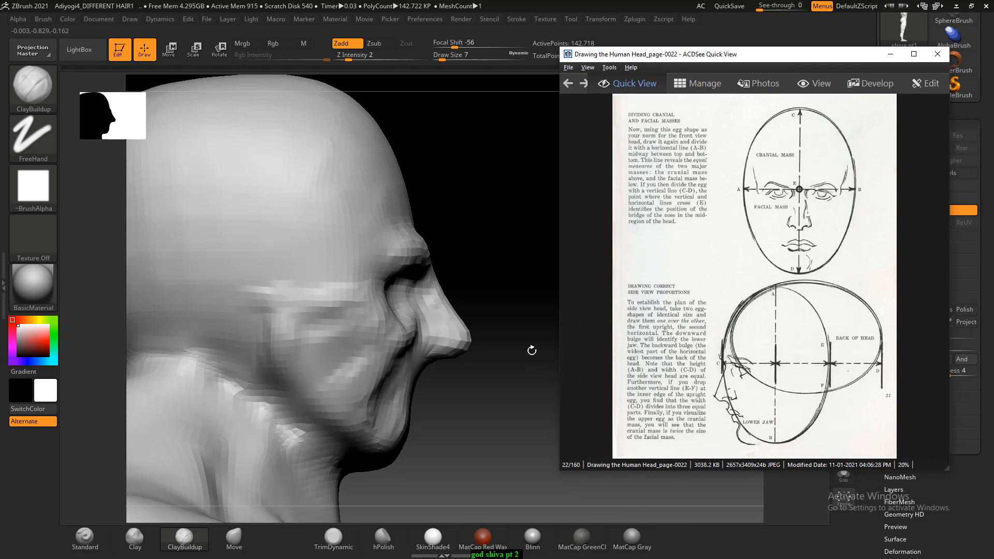
click(508, 255)
ctrl+right_drag(508, 246, 492, 229)
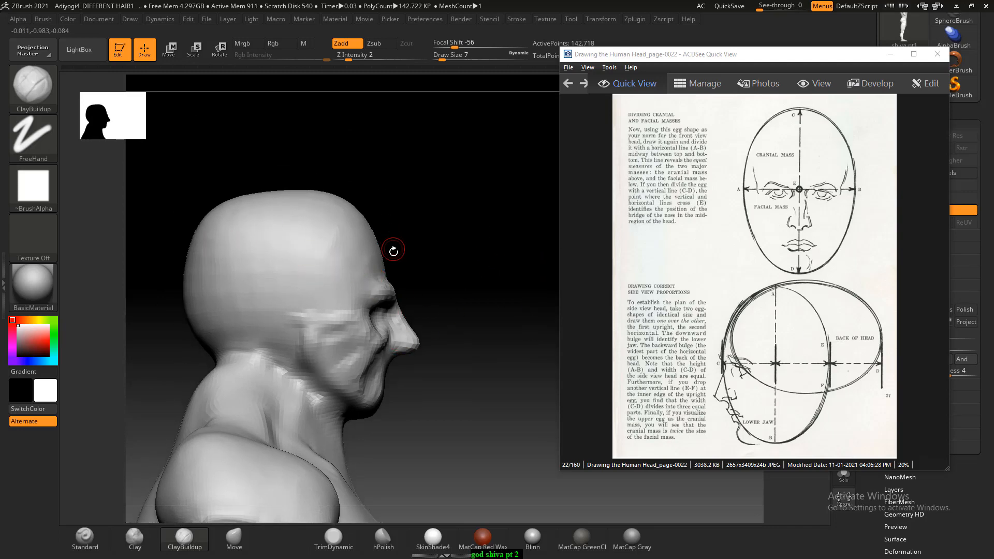
- Reshape the top and back of the skull in profile with the Move brush at Draw Size 58
click(242, 542)
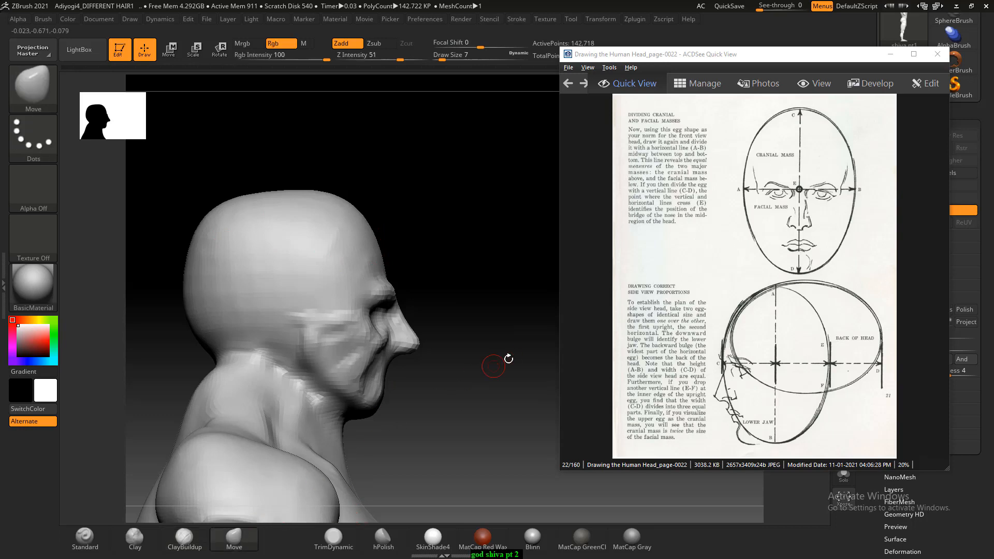
drag(440, 347, 459, 329)
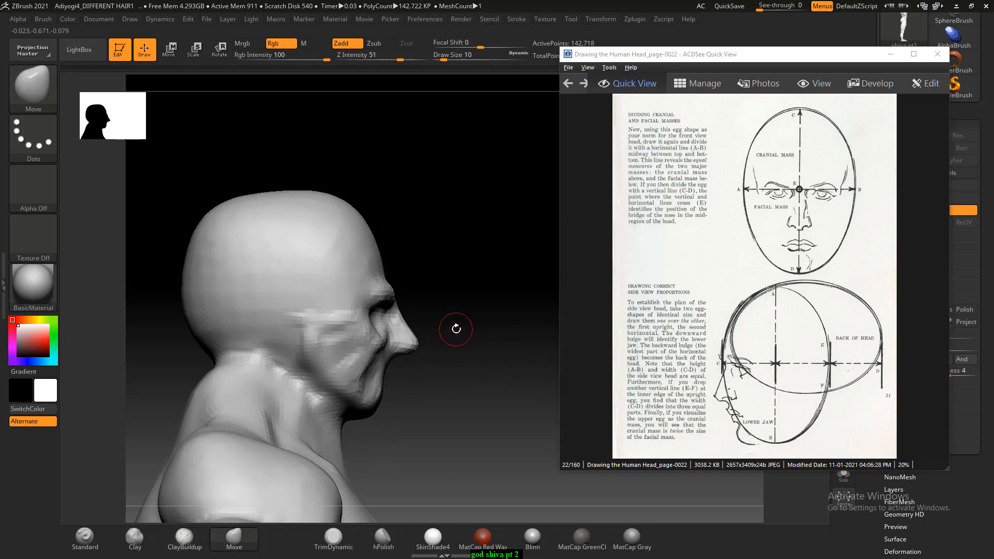
key(bracketright)
key(bracketleft)
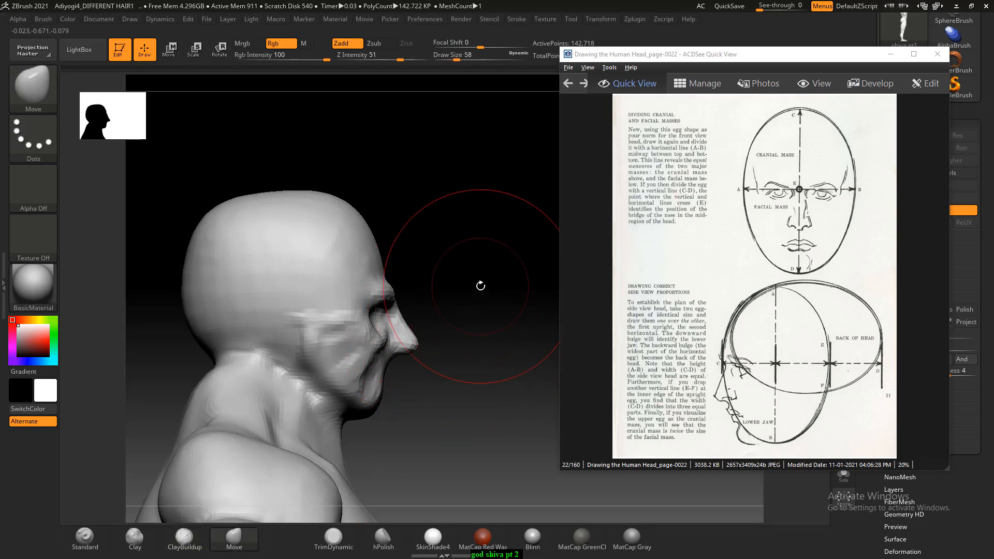
mouse_move(479, 284)
shift+mouse_down()
mouse_move(485, 263)
mouse_move(501, 265)
shift+mouse_up()
drag(306, 204, 304, 196)
mouse_move(218, 252)
mouse_down()
mouse_move(208, 287)
mouse_move(227, 346)
mouse_up()
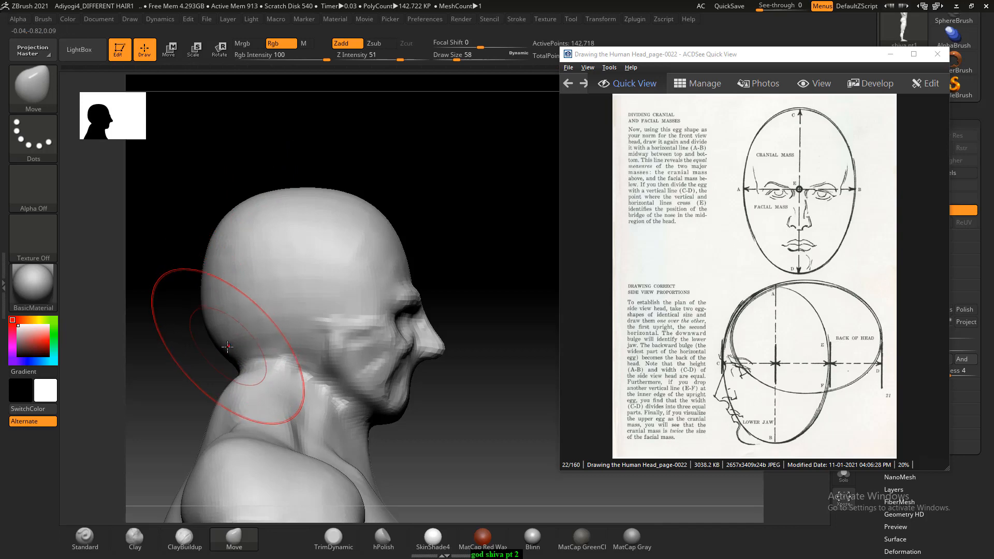
drag(223, 266, 218, 264)
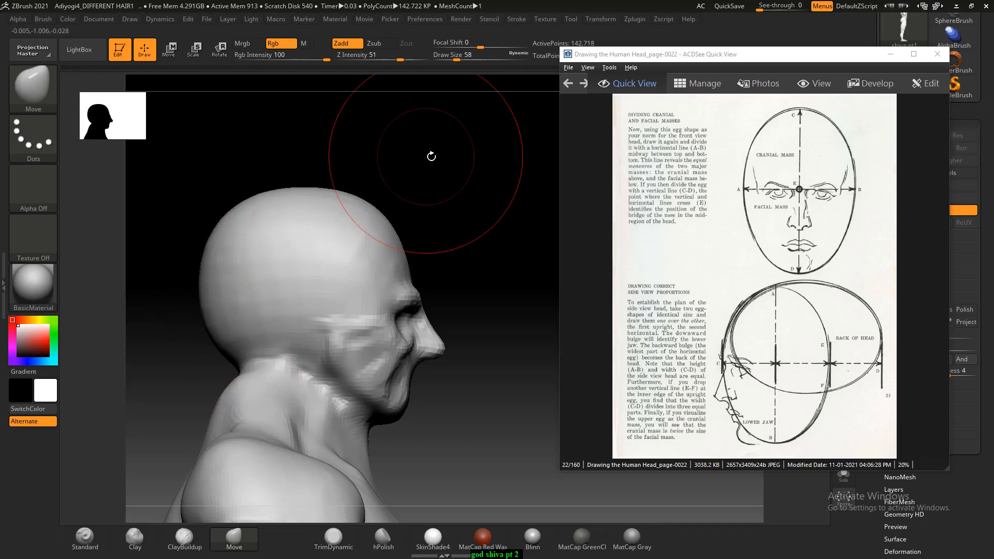
- Isolate the head and neck from the front view, hiding the rest of the body
mouse_move(430, 155)
mouse_down()
mouse_move(412, 150)
mouse_move(388, 213)
mouse_move(481, 155)
mouse_move(452, 167)
mouse_move(473, 155)
mouse_move(484, 151)
mouse_move(492, 164)
mouse_up()
alt+drag(512, 229, 485, 180)
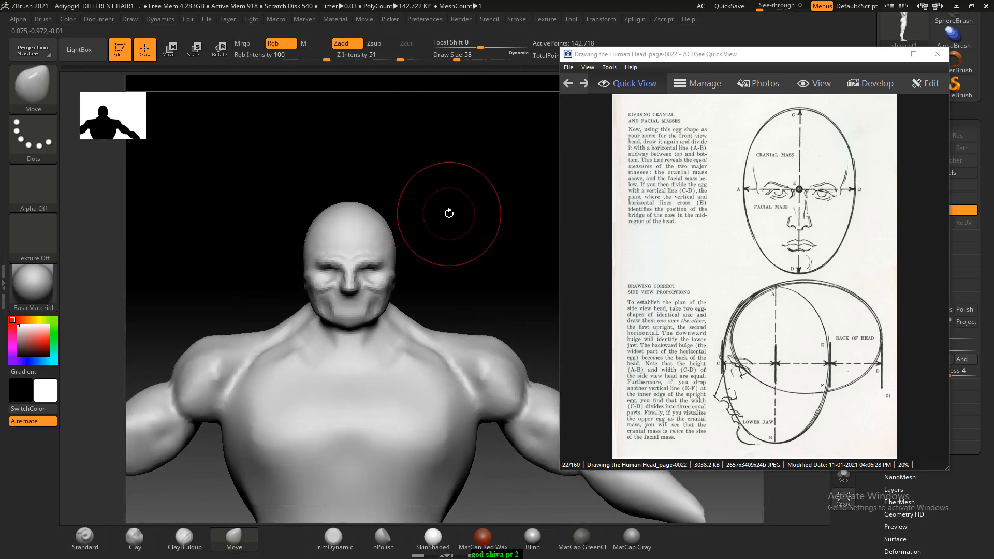
key(ctrl+shift)
mouse_move(259, 158)
ctrl+shift+mouse_down()
mouse_move(399, 333)
mouse_move(444, 340)
ctrl+shift+mouse_up()
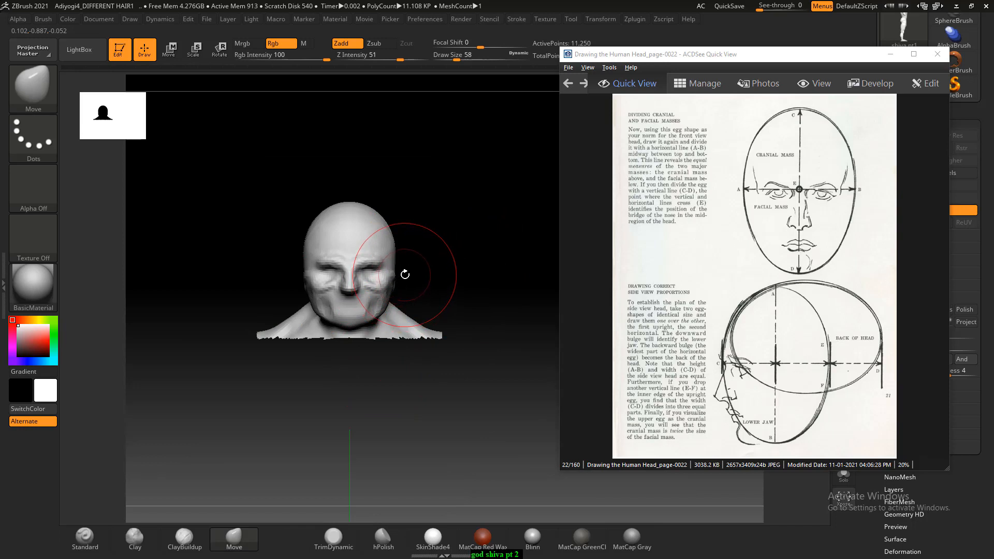
- Widen the back of the skull and tuck in its sides from above with the Move brush at Draw Sizes 58 and 38
mouse_move(455, 227)
mouse_down()
mouse_move(466, 195)
mouse_move(474, 337)
mouse_move(455, 337)
mouse_move(476, 349)
mouse_move(366, 266)
mouse_up()
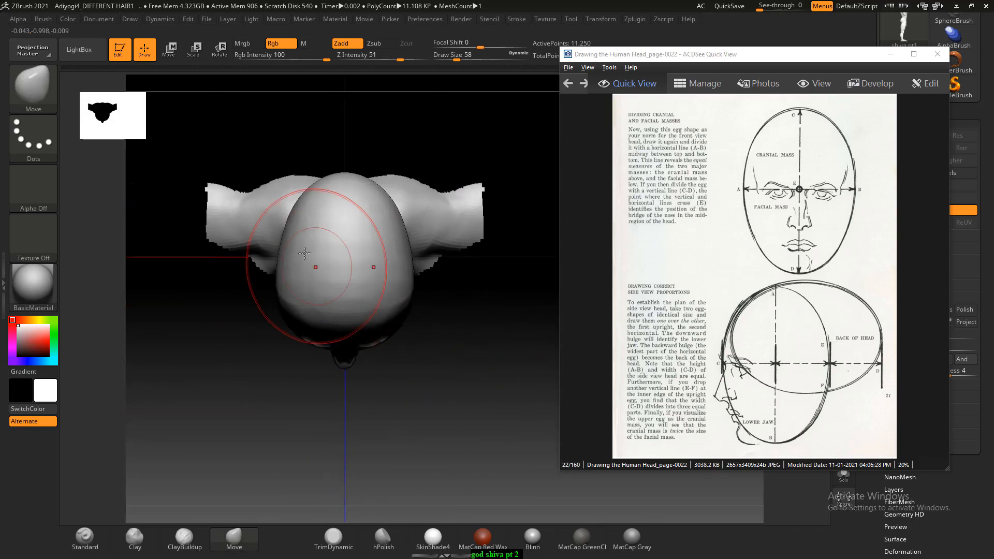
mouse_move(300, 203)
mouse_down()
mouse_move(288, 200)
mouse_move(303, 189)
mouse_move(293, 205)
mouse_up()
drag(285, 305, 291, 302)
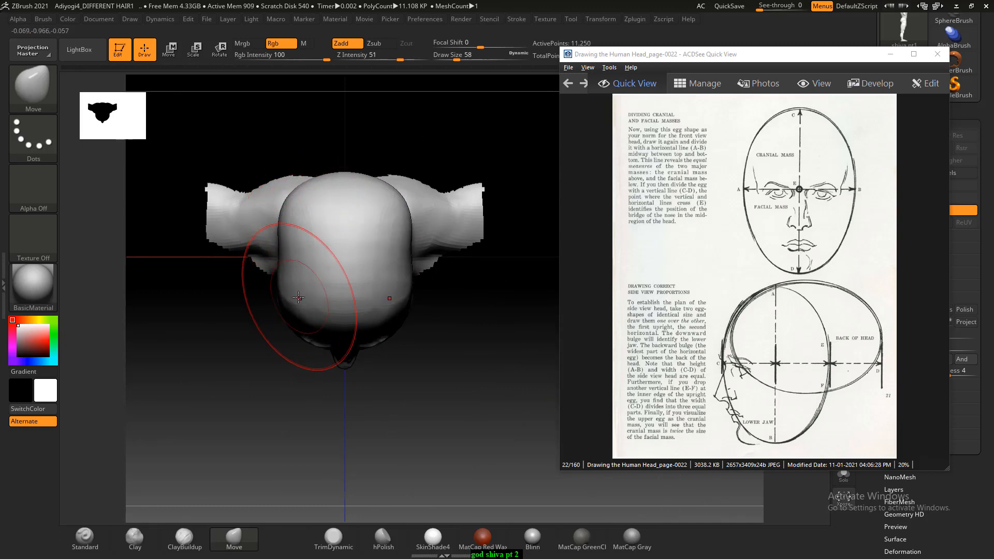
key(bracketleft)
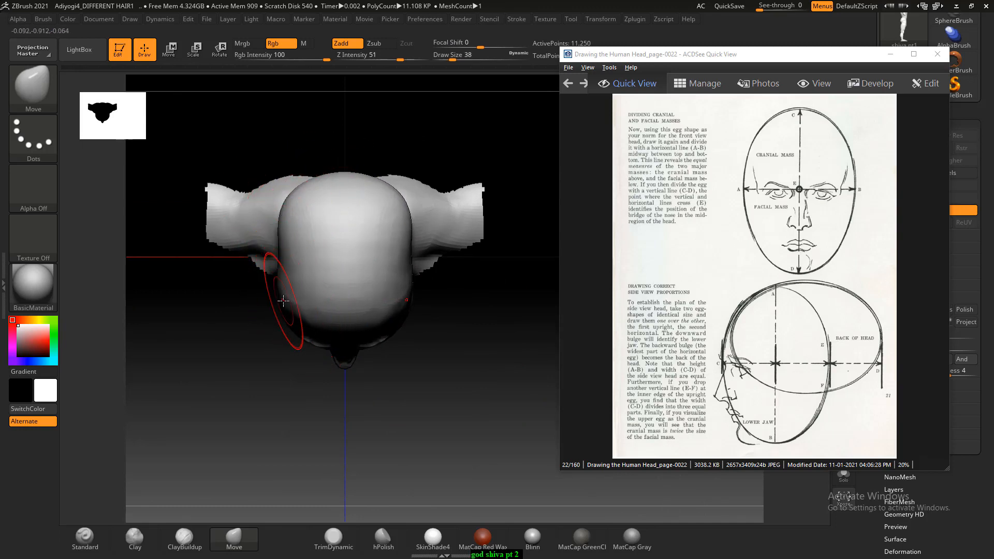
key(bracketright)
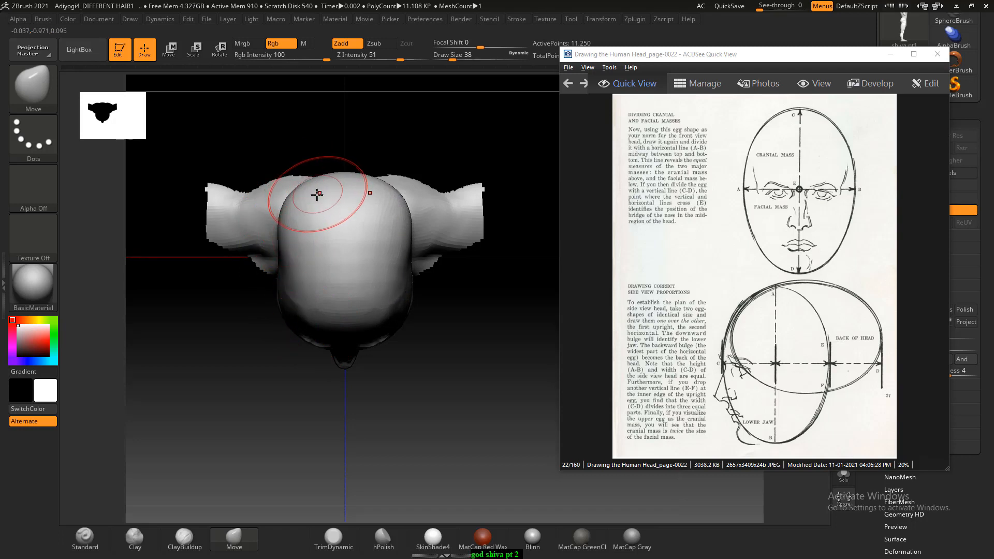
- Refine the skull's contour from the back and front with the Move brush at Draw Sizes 46 and 30
mouse_move(352, 146)
mouse_down()
mouse_move(375, 133)
mouse_move(446, 164)
mouse_move(467, 226)
mouse_move(468, 216)
mouse_up()
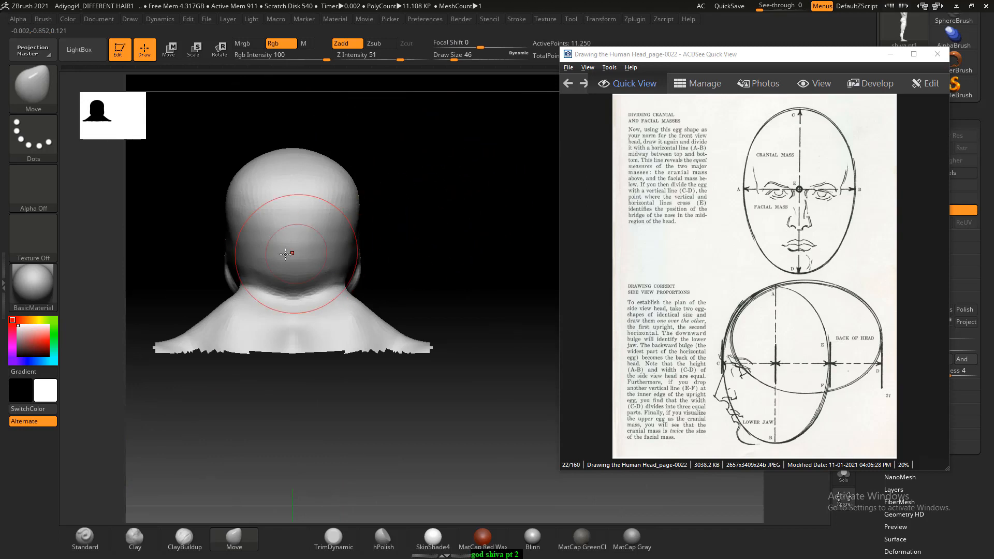
mouse_move(373, 197)
mouse_down()
mouse_move(420, 153)
mouse_move(444, 224)
mouse_move(431, 261)
mouse_move(441, 269)
mouse_move(461, 235)
mouse_move(457, 284)
mouse_up()
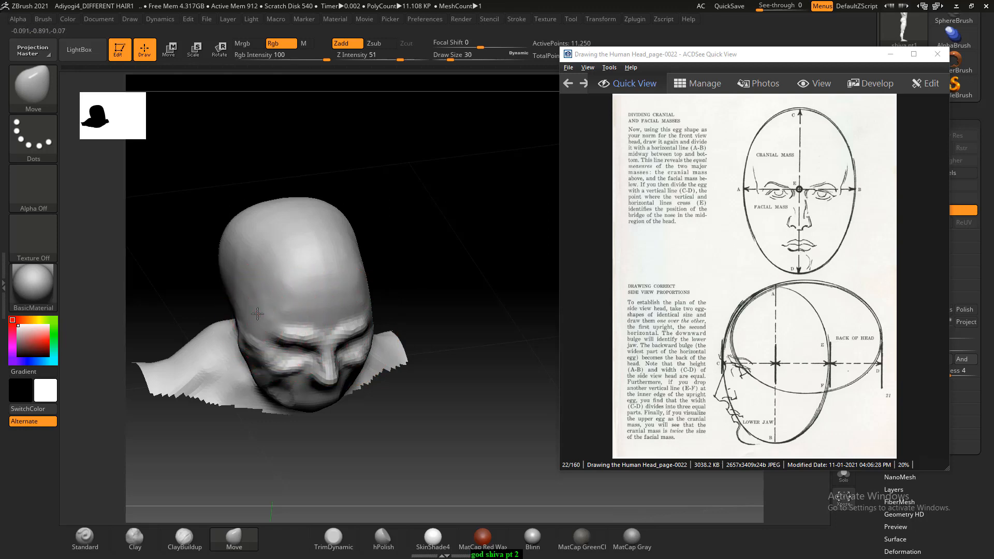
drag(393, 270, 243, 478)
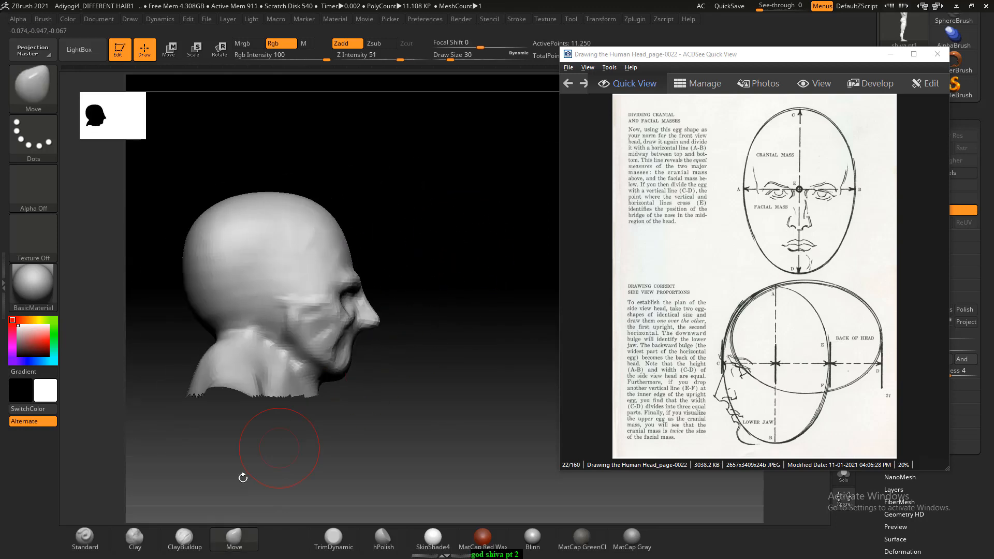
- Carve the temple area on the side of the head with the ClayBuildup brush at Draw Size 18
click(189, 541)
alt+drag(450, 247, 446, 269)
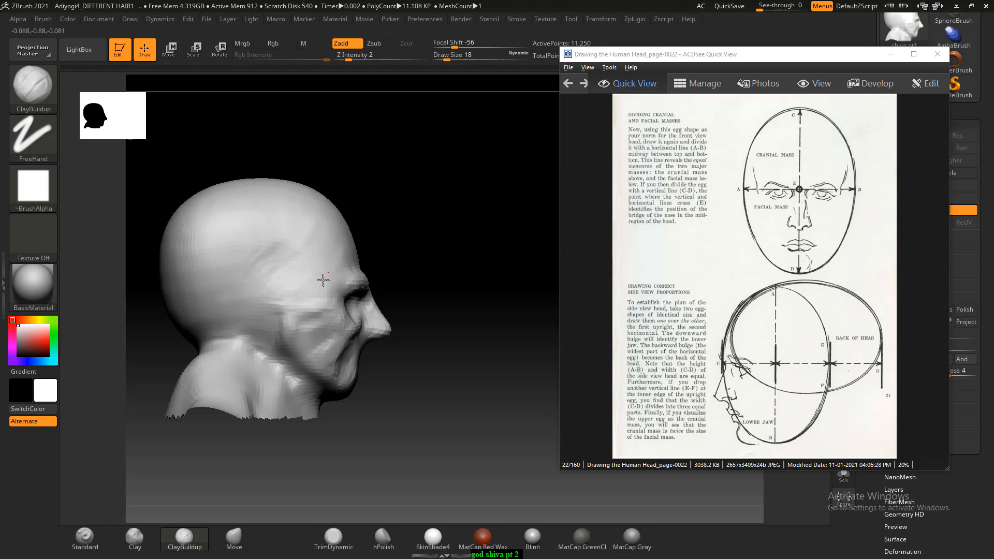
drag(302, 255, 255, 239)
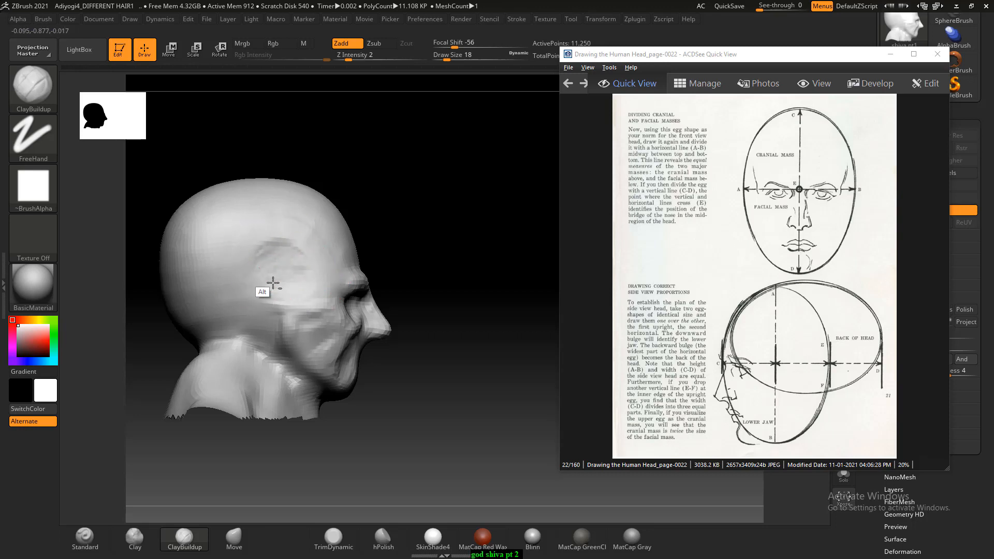
mouse_move(423, 265)
alt+mouse_down()
mouse_move(473, 282)
mouse_move(435, 228)
alt+mouse_up()
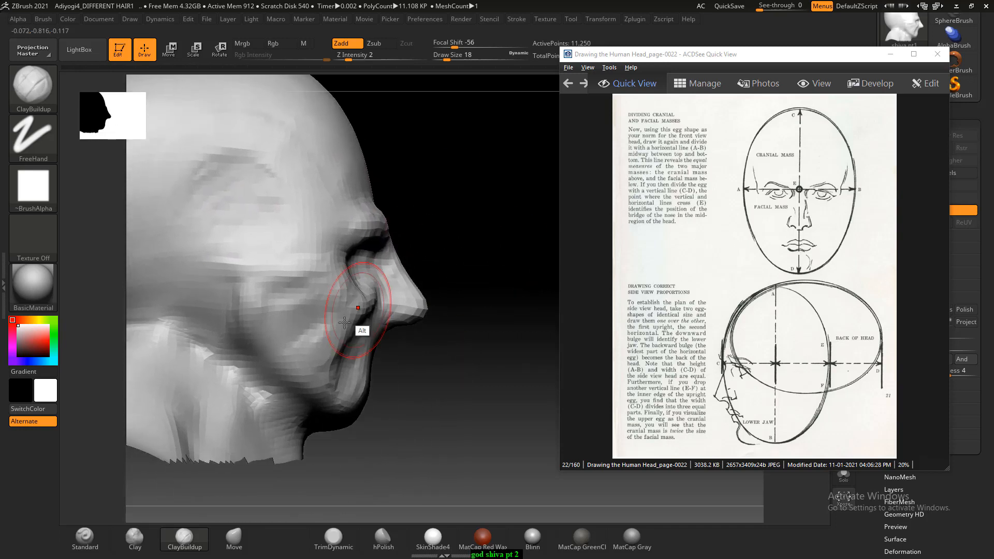
- Adjust the lower jawline in profile with the Move brush at Draw Size 18
click(240, 543)
key(ctrl+z)
key(ctrl+z)
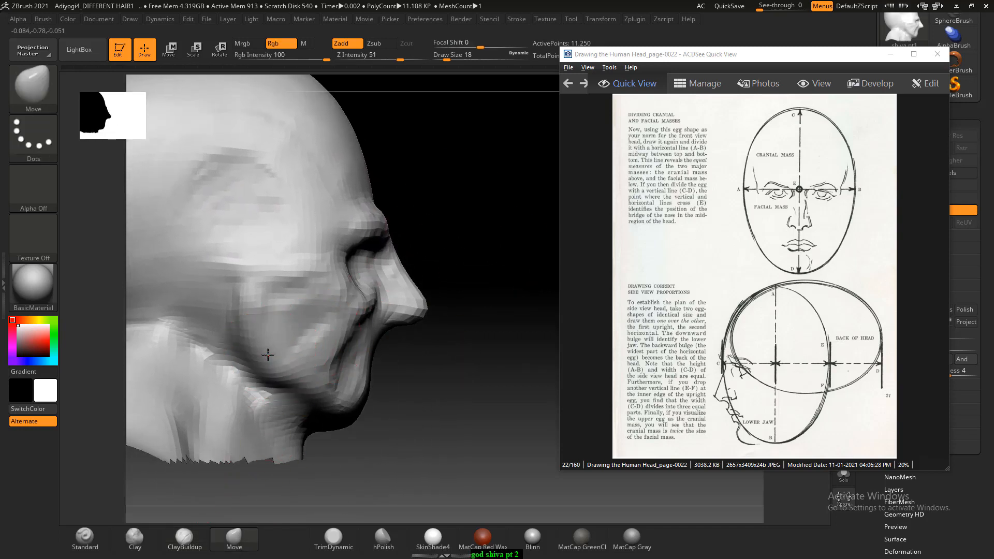
drag(291, 373, 304, 386)
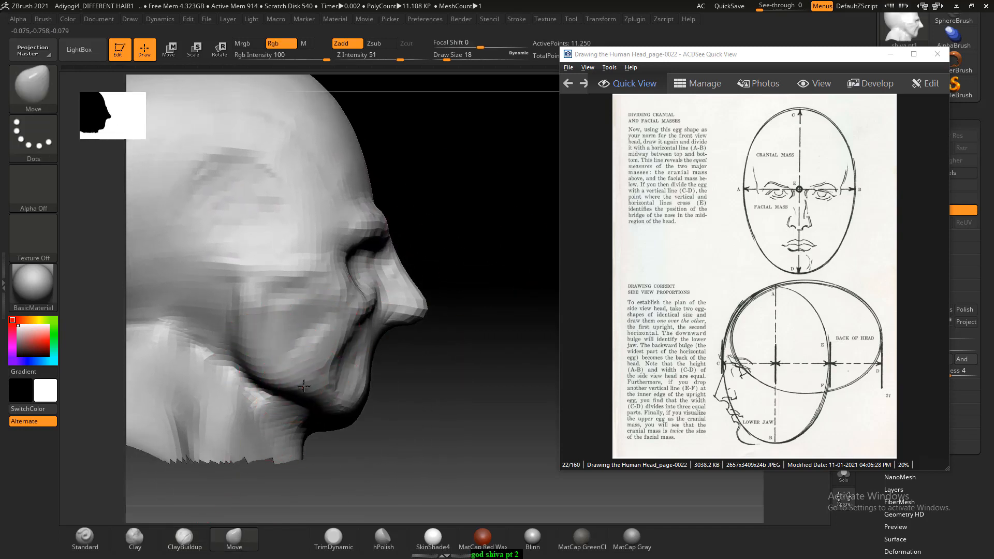
- Reshape the sides of the cheeks and jaw from the front with the Move brush at Draw Size 30
drag(506, 361, 396, 376)
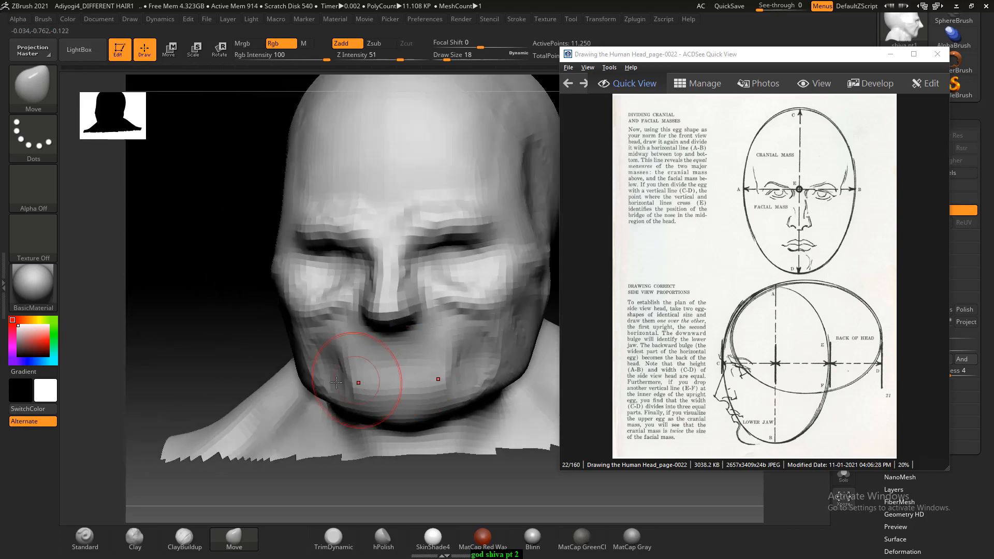
shift+drag(231, 328, 219, 324)
key(bracketright)
key(bracketright)
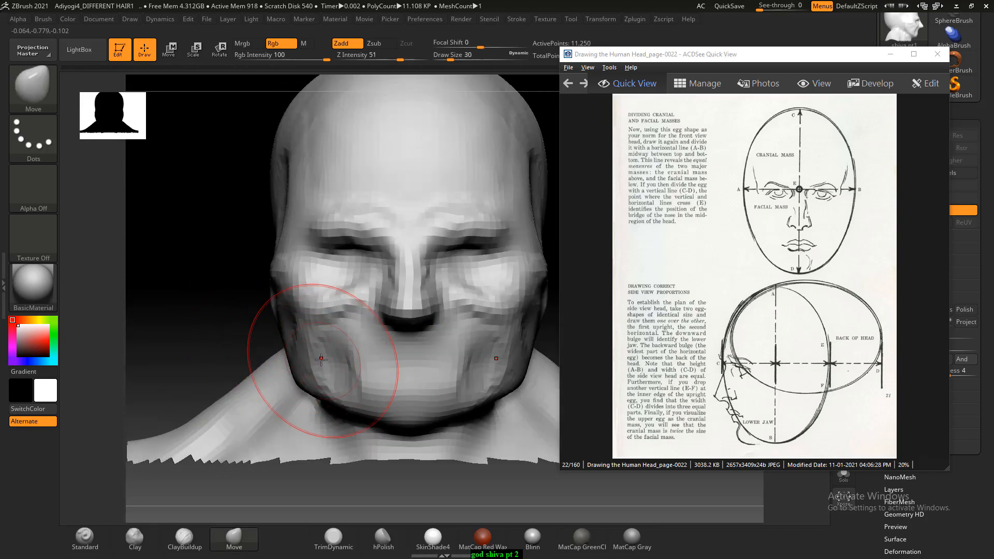
drag(302, 337, 300, 350)
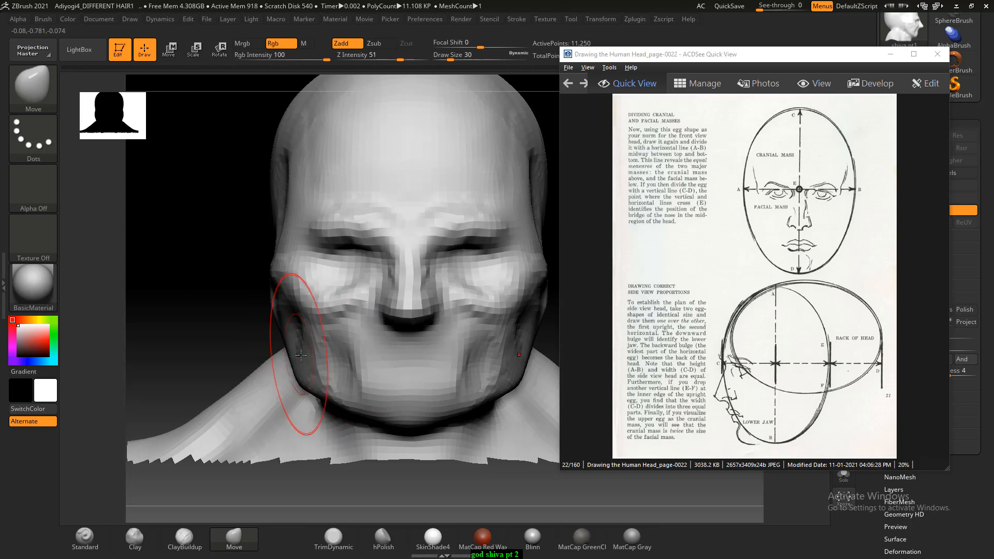
drag(201, 332, 489, 312)
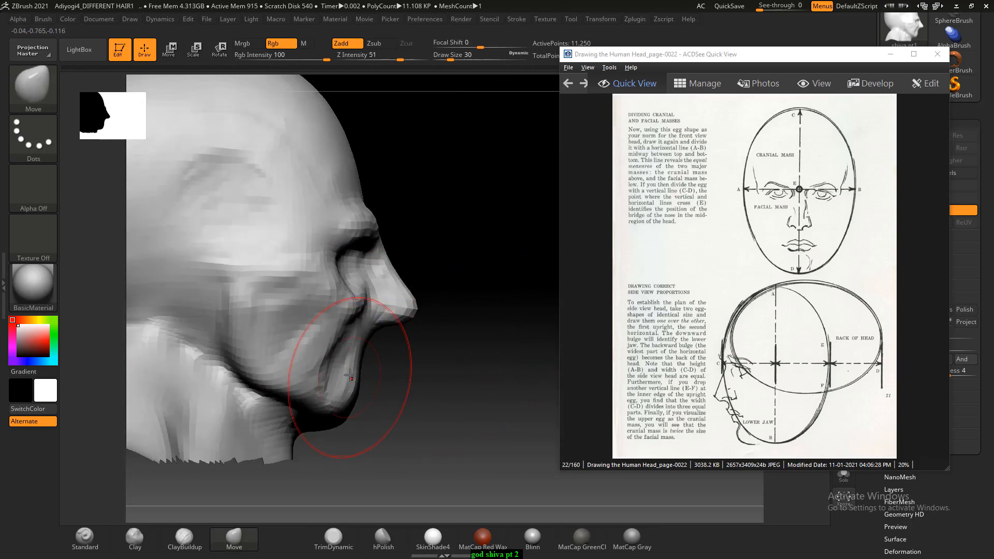
drag(497, 358, 280, 375)
- Pull the chin down and tuck in the cheekbones and jaw corners with the Move brush at Draw Sizes 18, 34 and 14
shift+drag(201, 335, 203, 326)
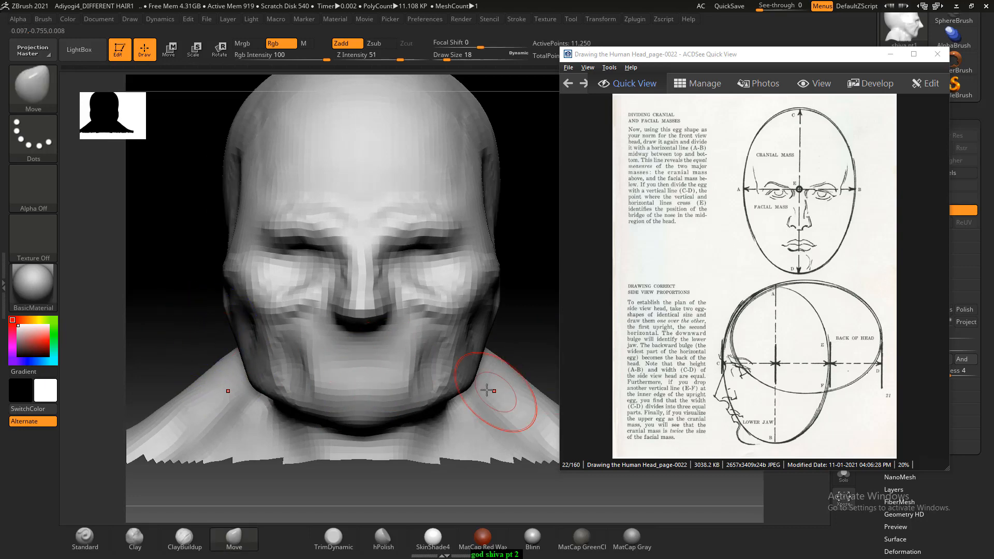
key(bracketright)
drag(363, 415, 364, 427)
mouse_move(492, 282)
mouse_down()
mouse_move(495, 270)
mouse_move(558, 274)
mouse_move(545, 275)
mouse_up()
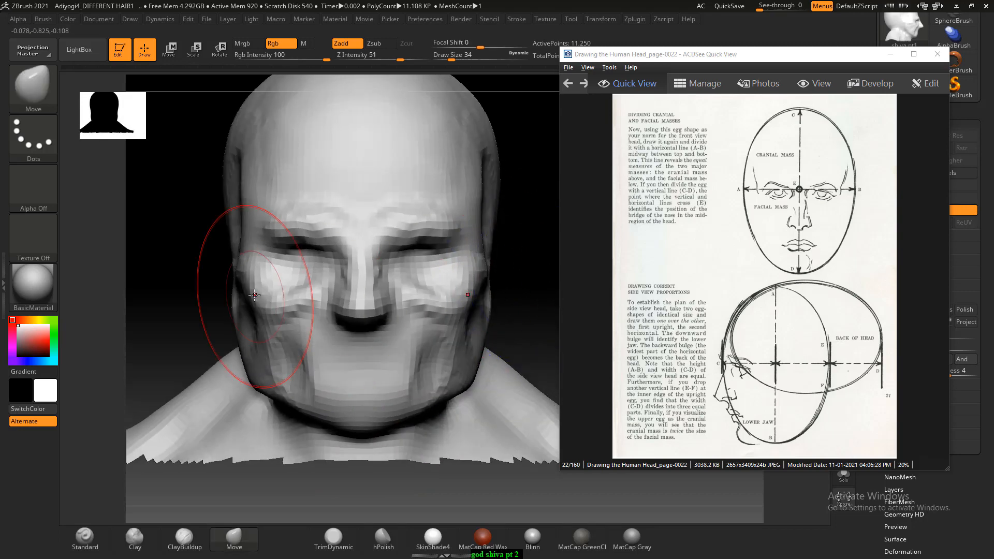
drag(263, 372, 251, 373)
key(bracketleft)
key(bracketleft)
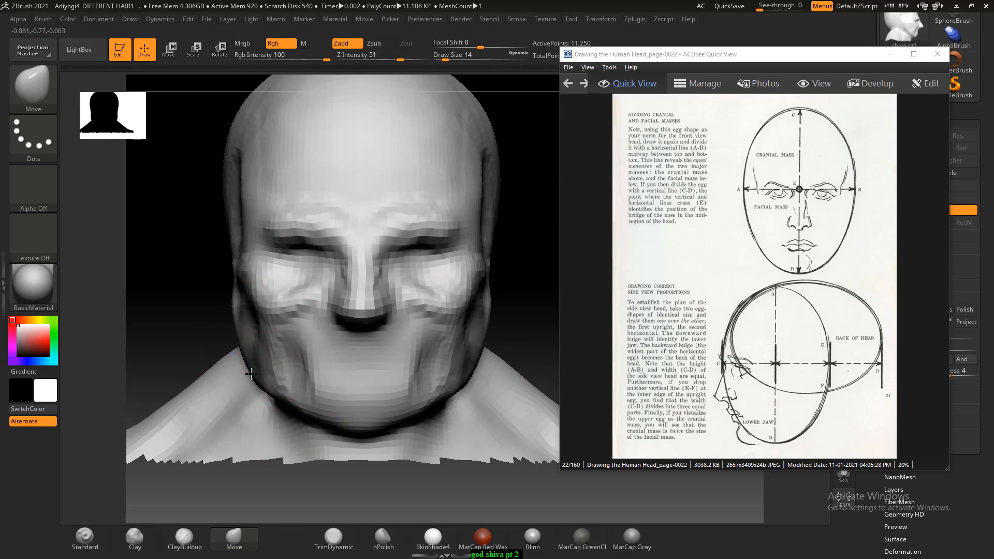
- Rework the cheek and jaw surface with the ClayBuildup brush at Draw Size 14, smooth around the jaw, and undo the last stroke
drag(548, 279, 439, 365)
click(184, 538)
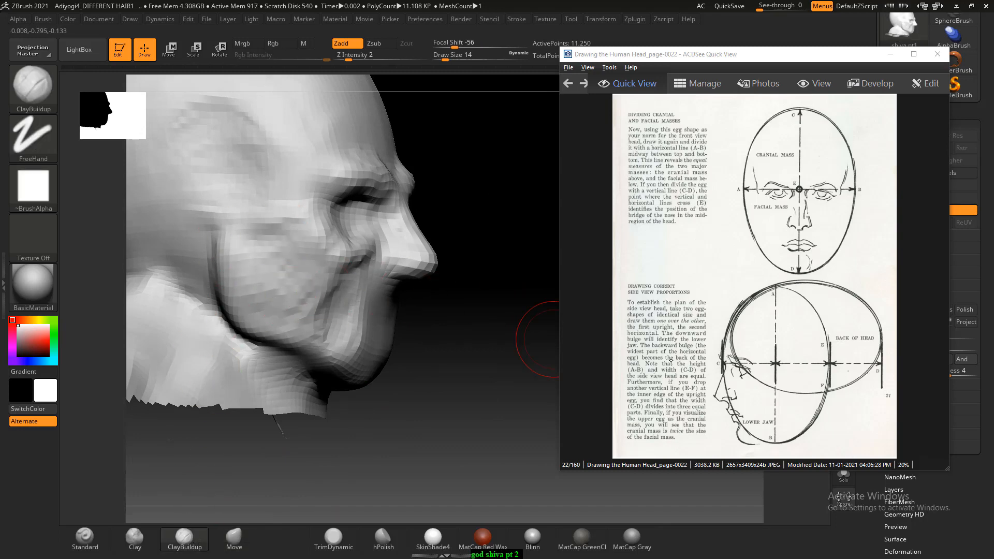
drag(496, 314, 500, 314)
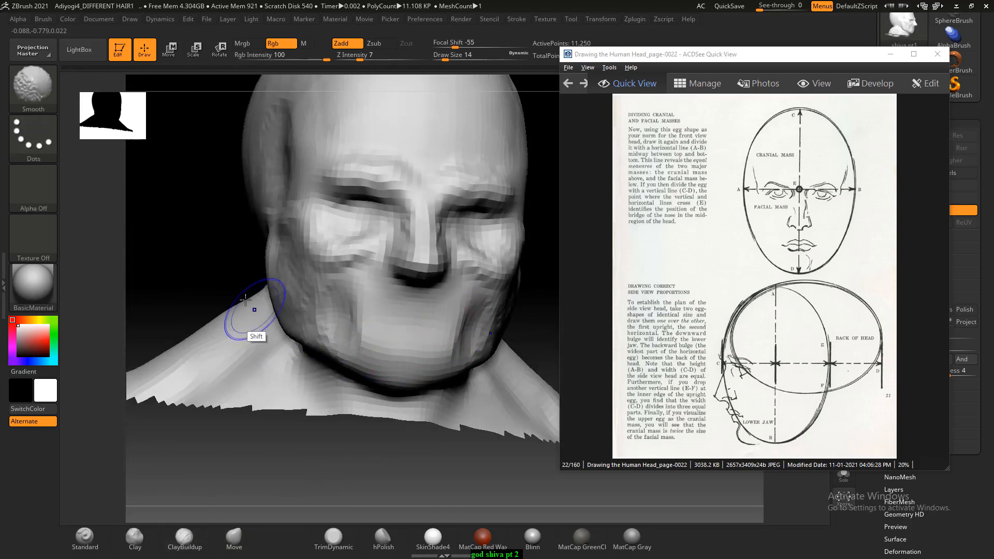
shift+drag(255, 310, 247, 310)
key(ctrl+z)
- Build up the mouth area below the nose with the ClayBuildup brush at Draw Sizes 9 and 8
key(bracketleft)
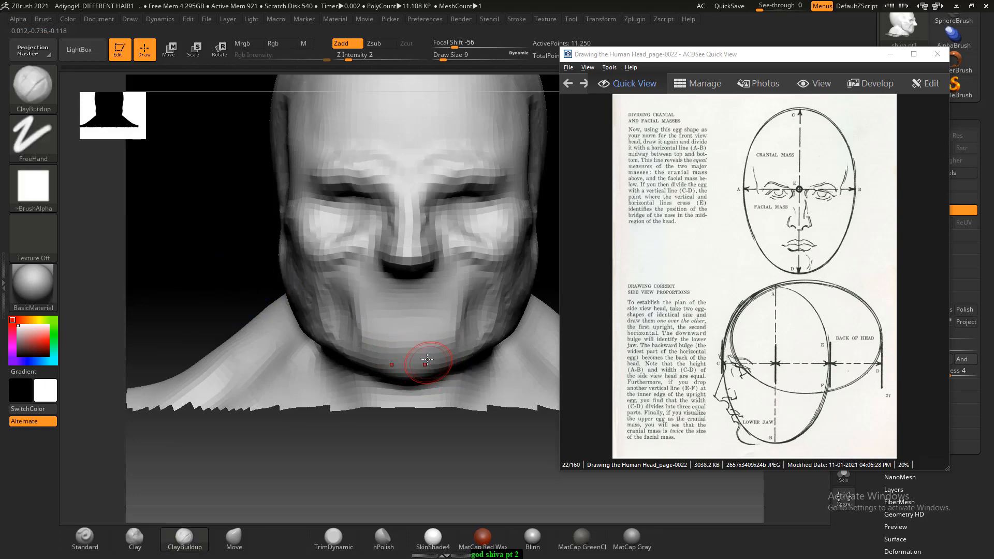
drag(421, 318, 424, 317)
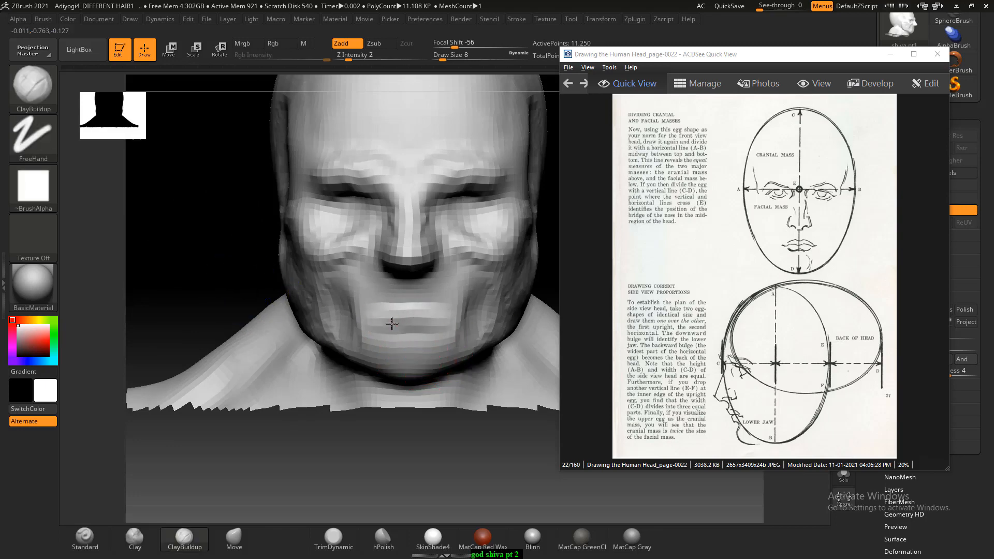
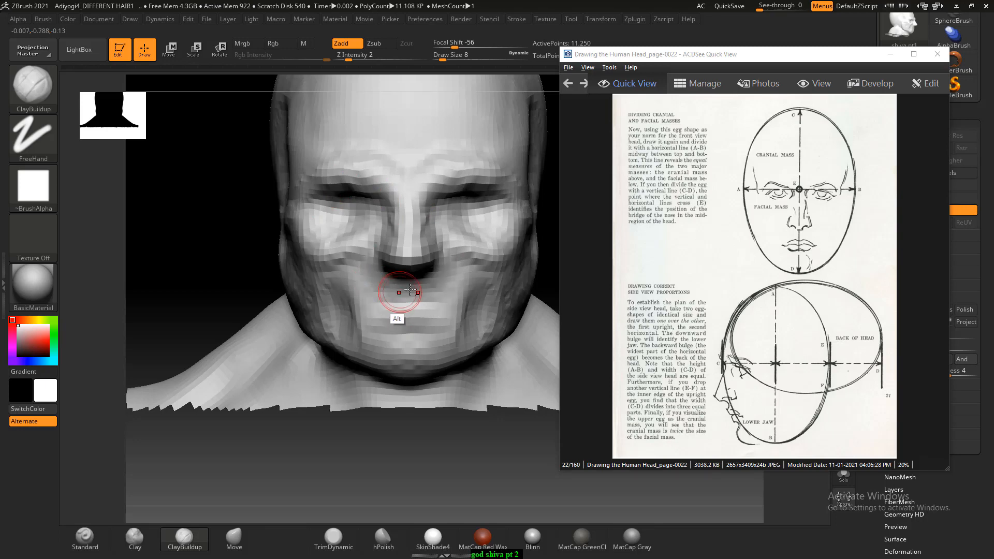
- Move the reference image window clear of the head and unhide the whole body
drag(218, 321, 272, 288)
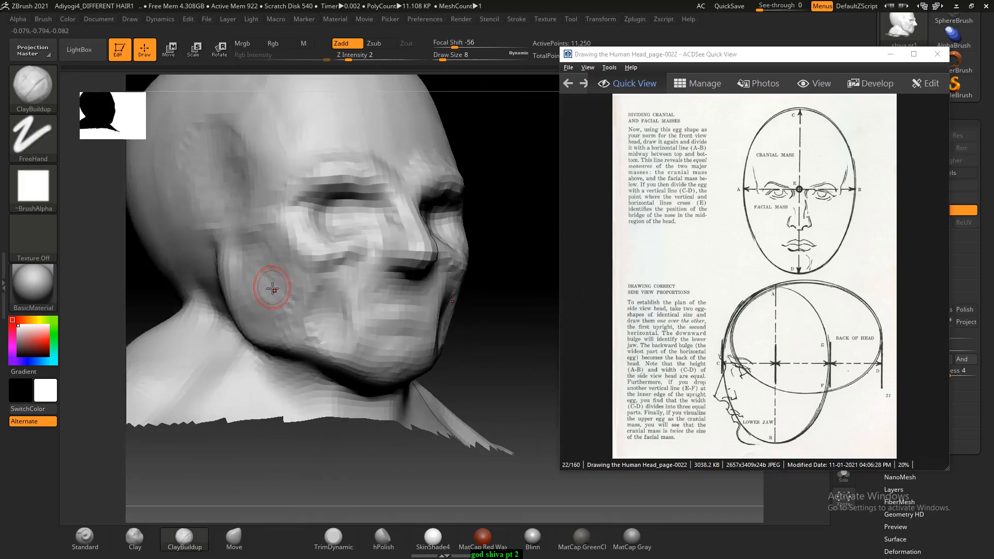
alt+drag(318, 311, 271, 278)
alt+drag(341, 287, 207, 308)
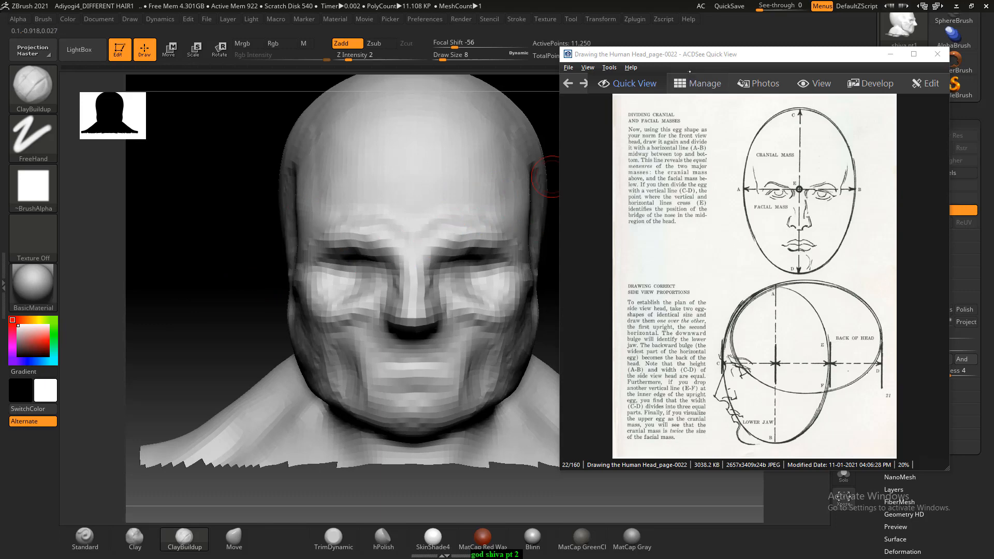
drag(689, 54, 809, 97)
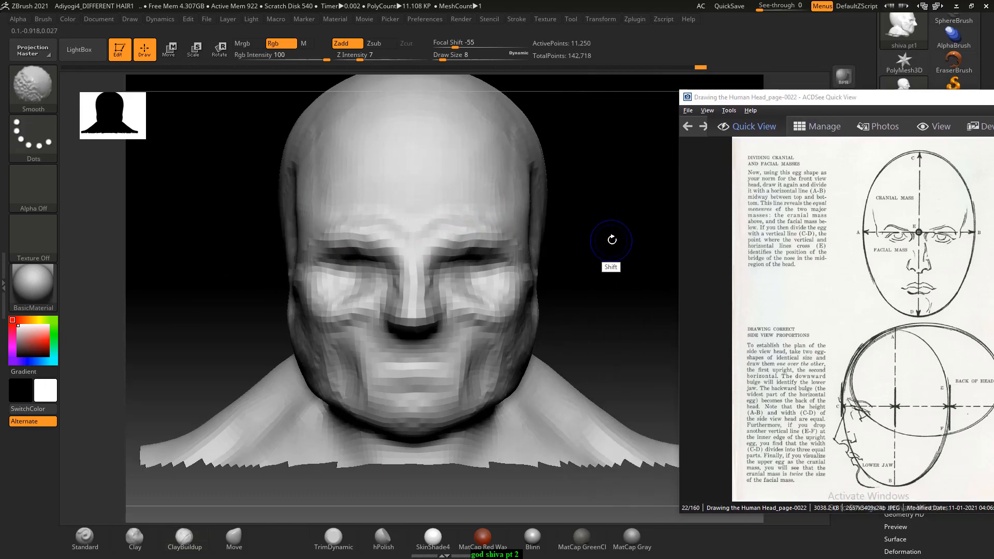
alt+drag(611, 241, 588, 221)
ctrl+shift+click(581, 242)
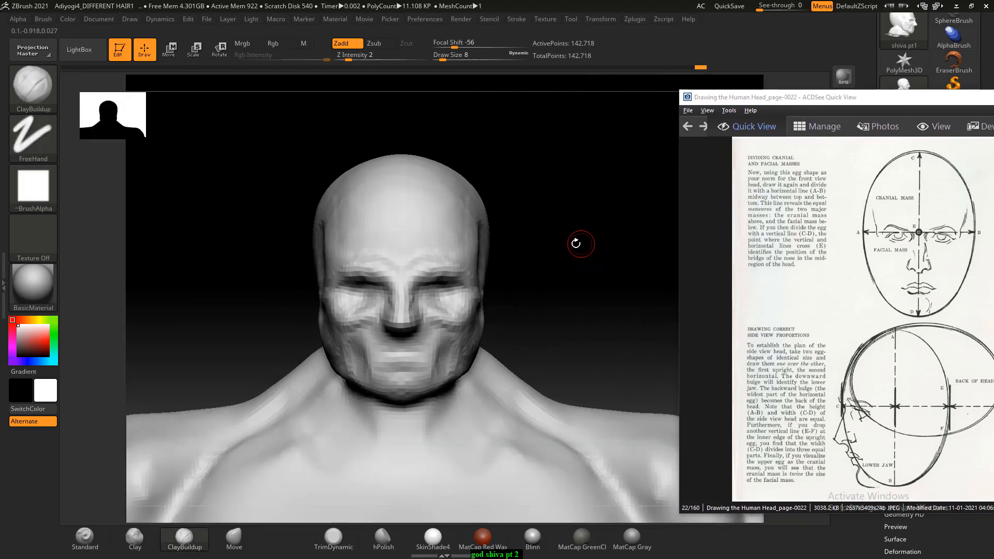
ctrl+shift+drag(591, 137, 214, 425)
ctrl+shift+drag(619, 148, 420, 352)
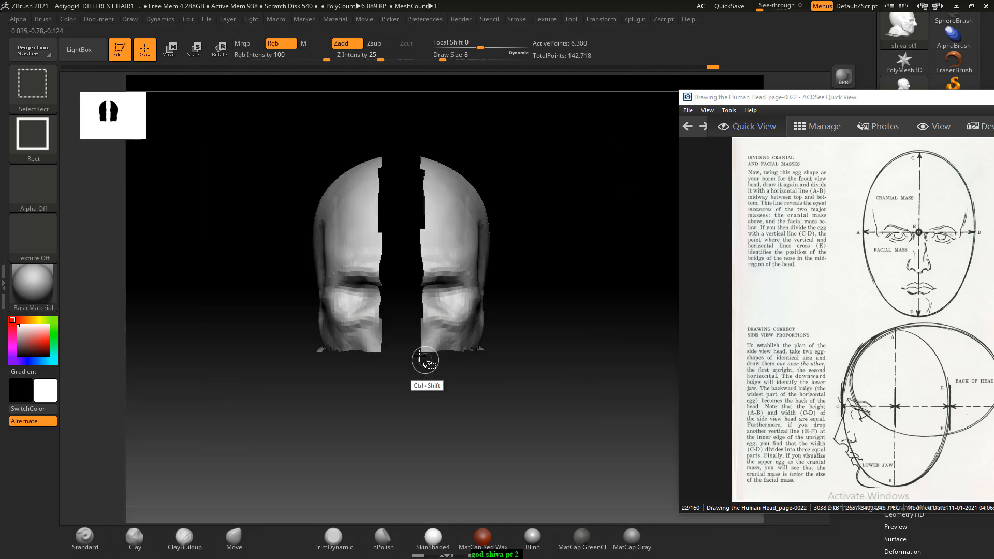
ctrl+shift+click(582, 227)
- Compare the body and head from the front and side with the head-drawing reference pages, continuing to the skull on page 0026
alt+drag(577, 269, 561, 267)
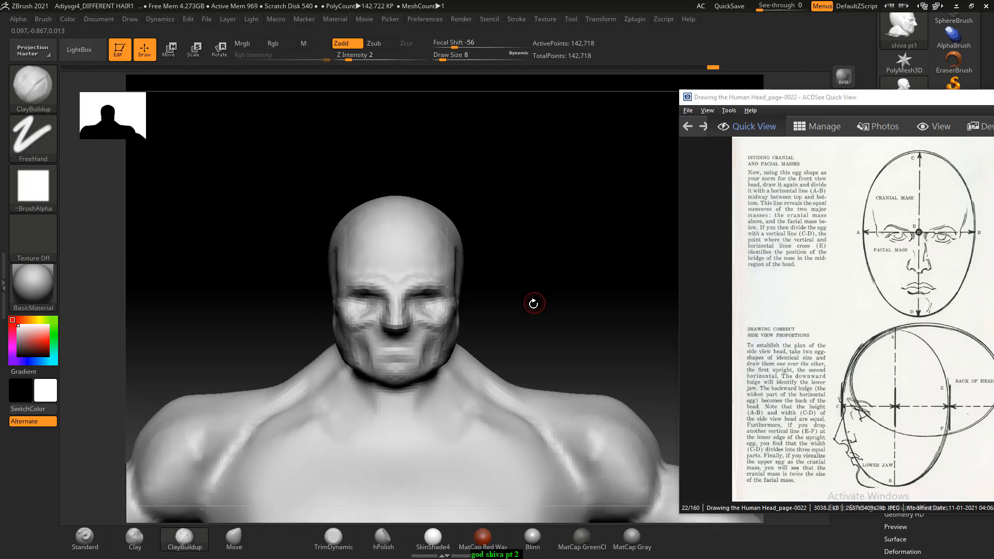
alt+drag(526, 310, 555, 232)
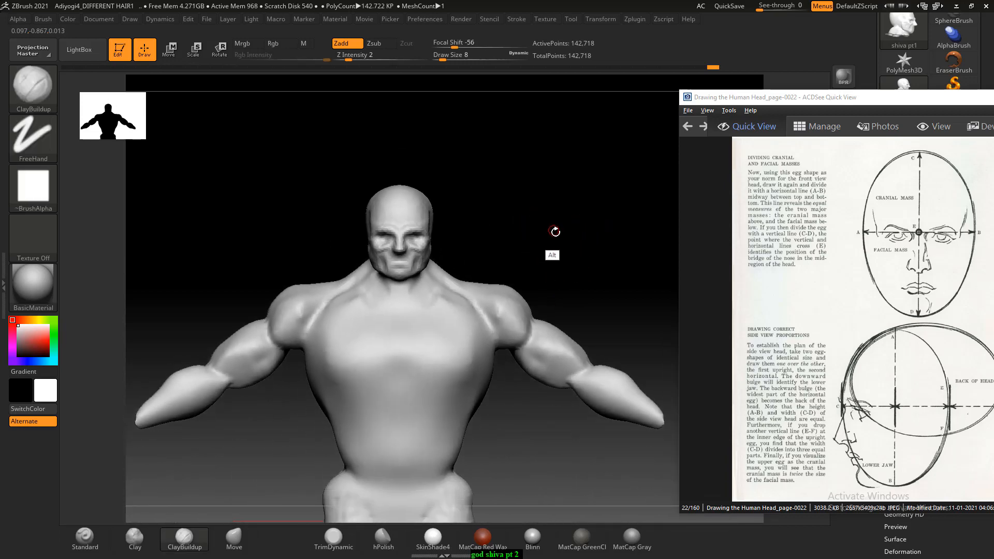
drag(524, 392, 591, 324)
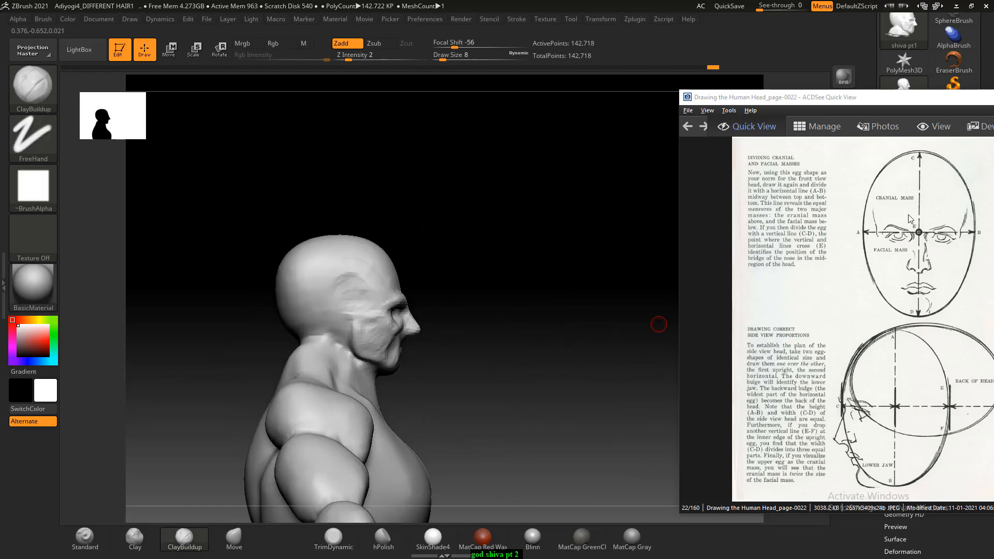
scroll(883, 275, down, 1)
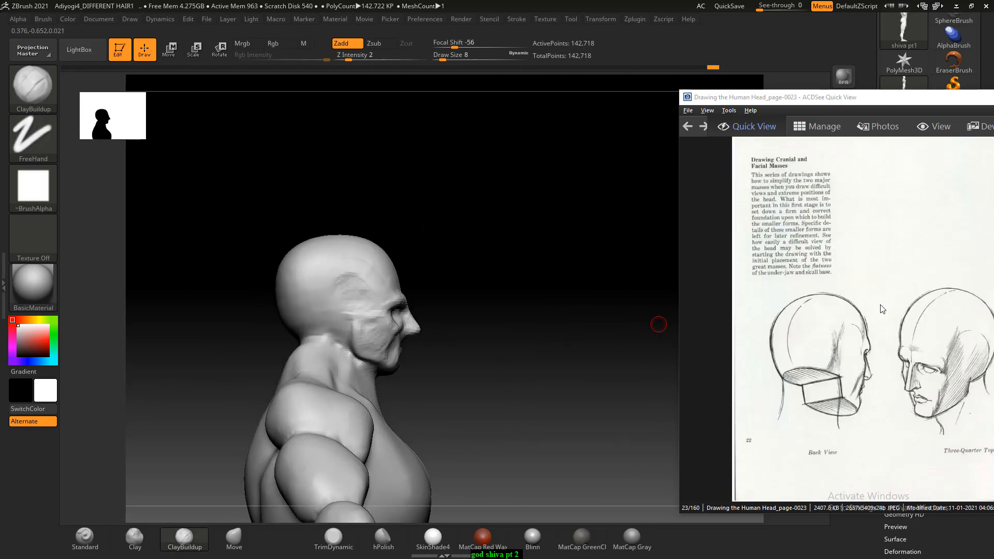
scroll(882, 306, down, 1)
drag(877, 104, 794, 80)
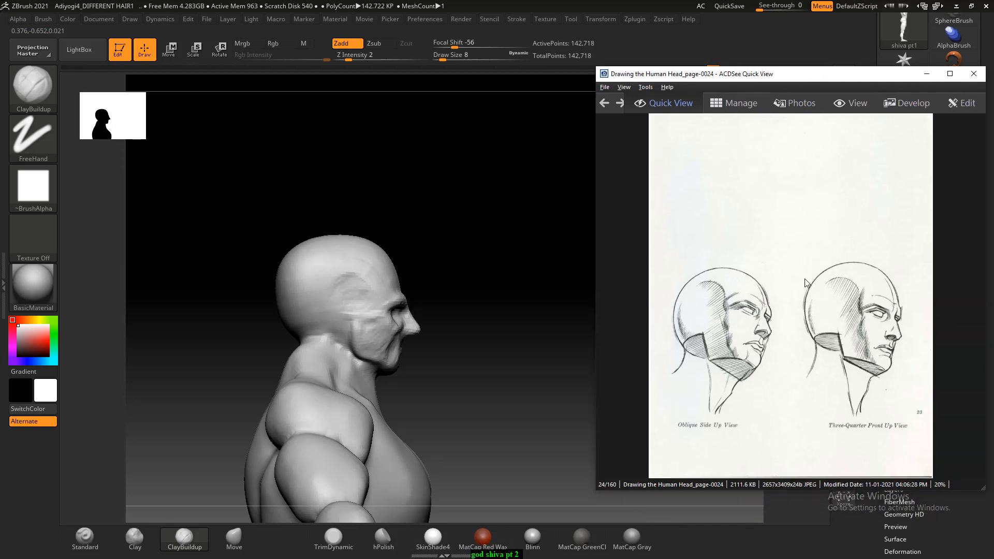
drag(492, 338, 577, 281)
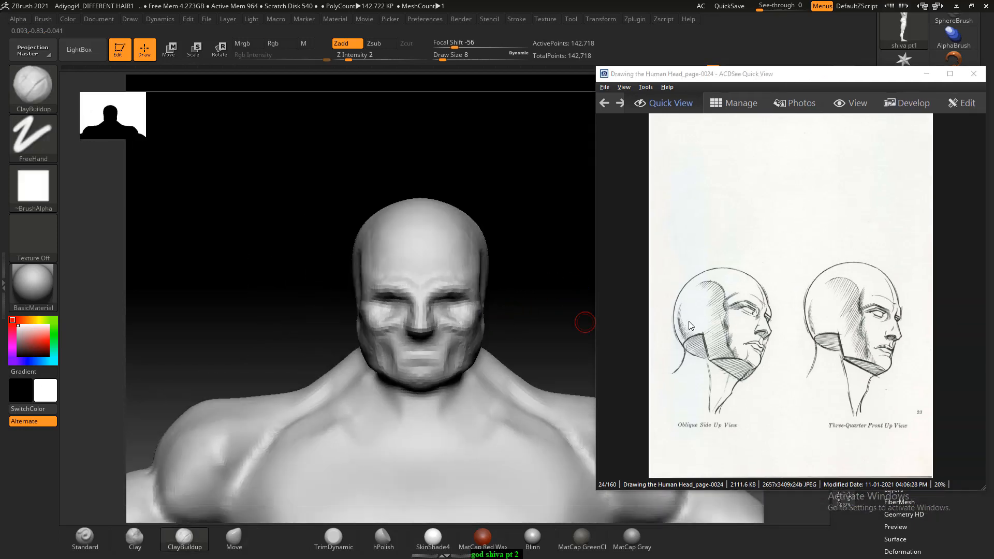
scroll(738, 319, down, 1)
scroll(738, 319, down, 1)
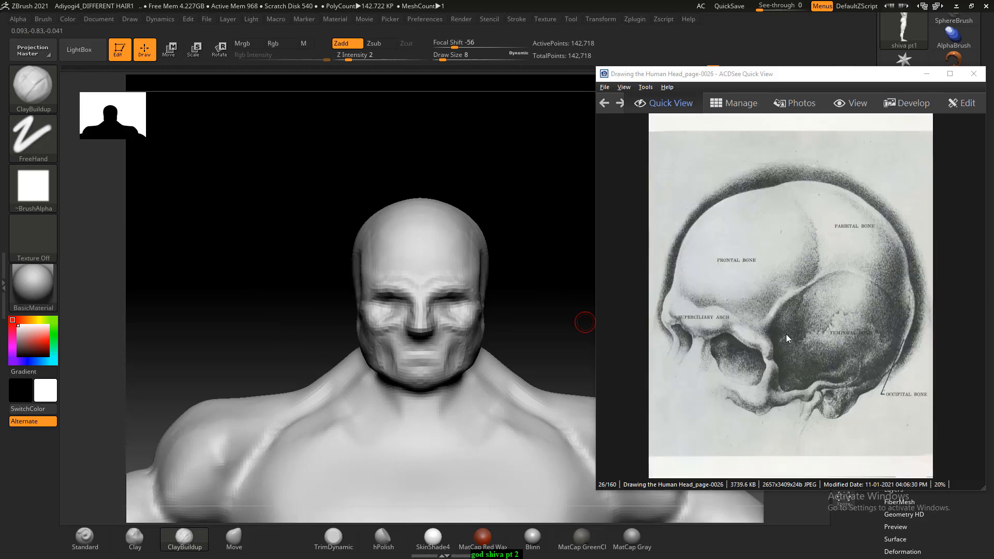
scroll(758, 313, up, 2)
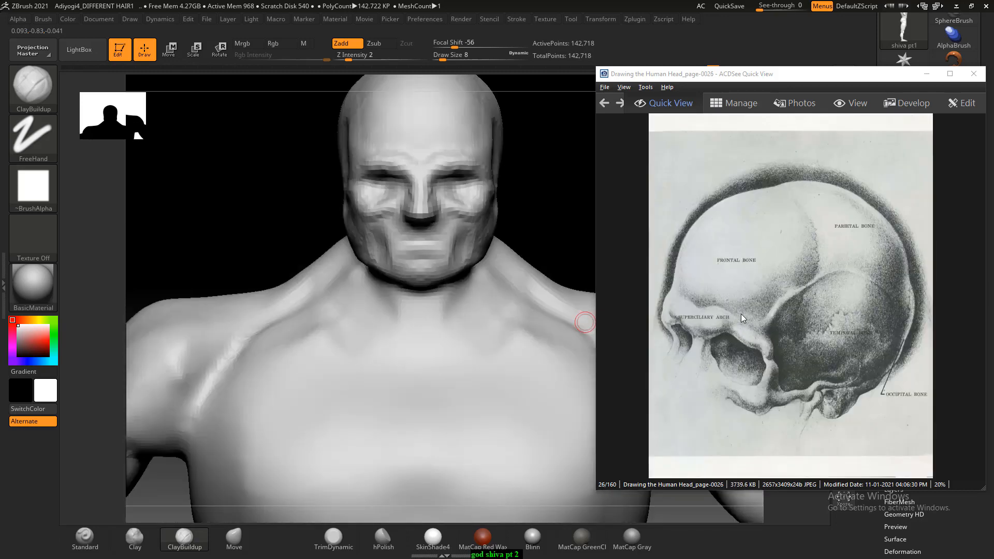
- Enlarge the skull reference to 50% and bring its frontal bone into view
drag(754, 79, 765, 74)
key(plus)
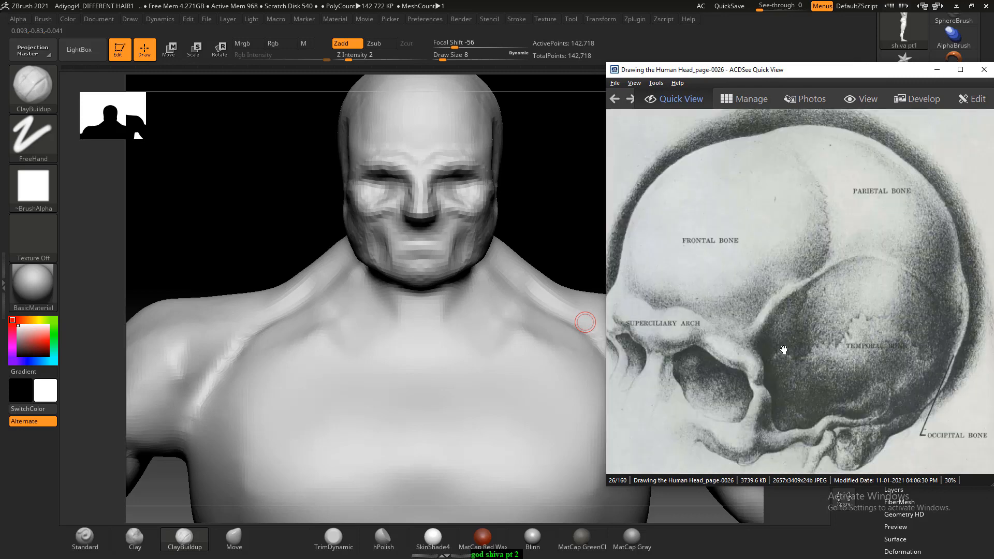
key(plus)
drag(664, 396, 829, 360)
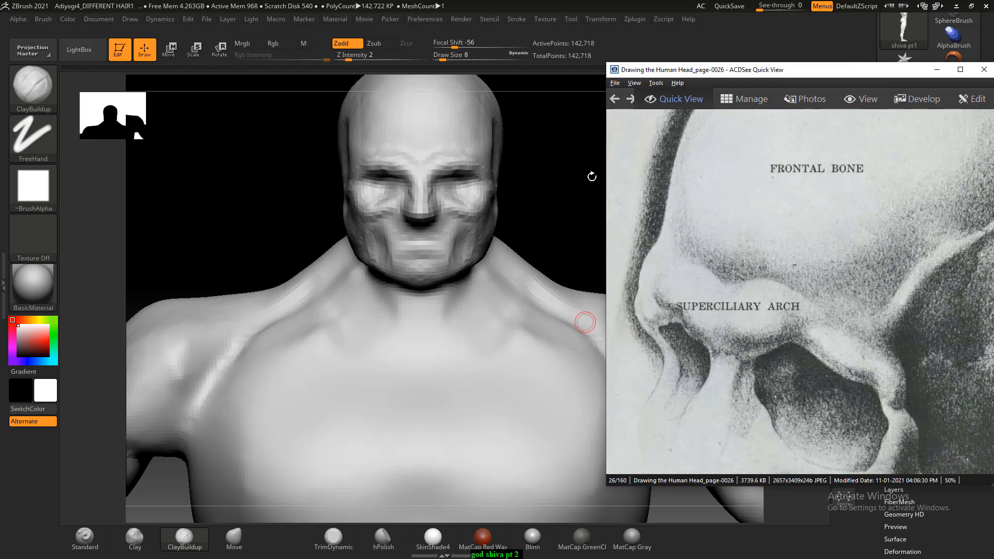
drag(771, 209, 772, 377)
click(544, 197)
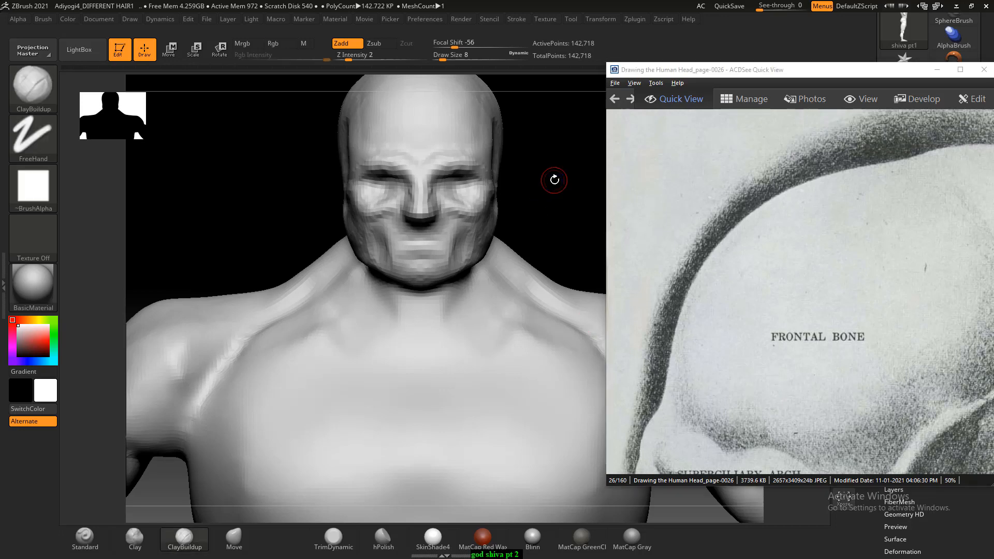
- Build up a rounded frontal bone mass on the forehead with the ClayBuildup brush at Draw Size 22
alt+drag(572, 177, 569, 282)
mouse_move(526, 210)
alt+mouse_down()
mouse_move(551, 181)
mouse_move(538, 243)
alt+mouse_up()
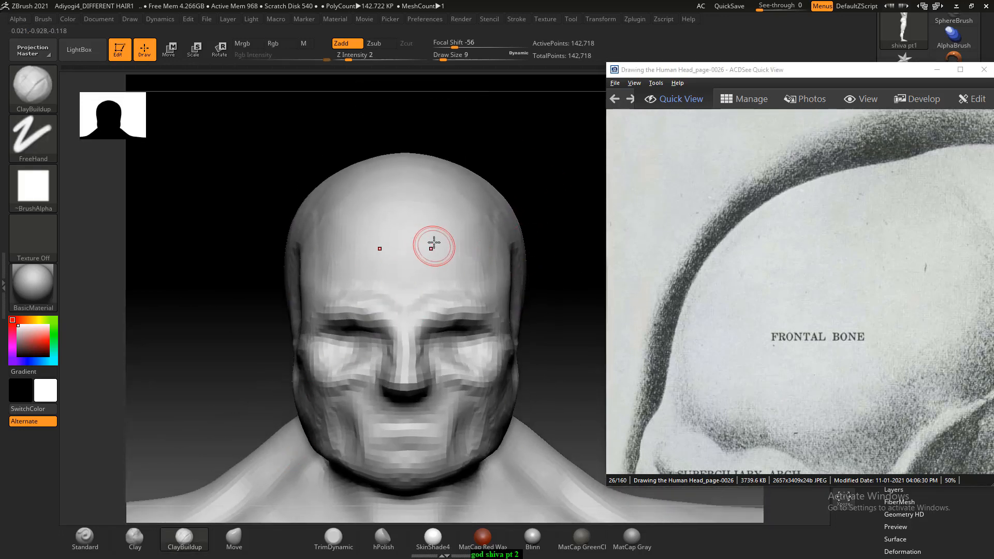
key(bracketright)
key(bracketright)
mouse_move(418, 226)
mouse_down()
mouse_move(405, 202)
mouse_move(379, 238)
mouse_up()
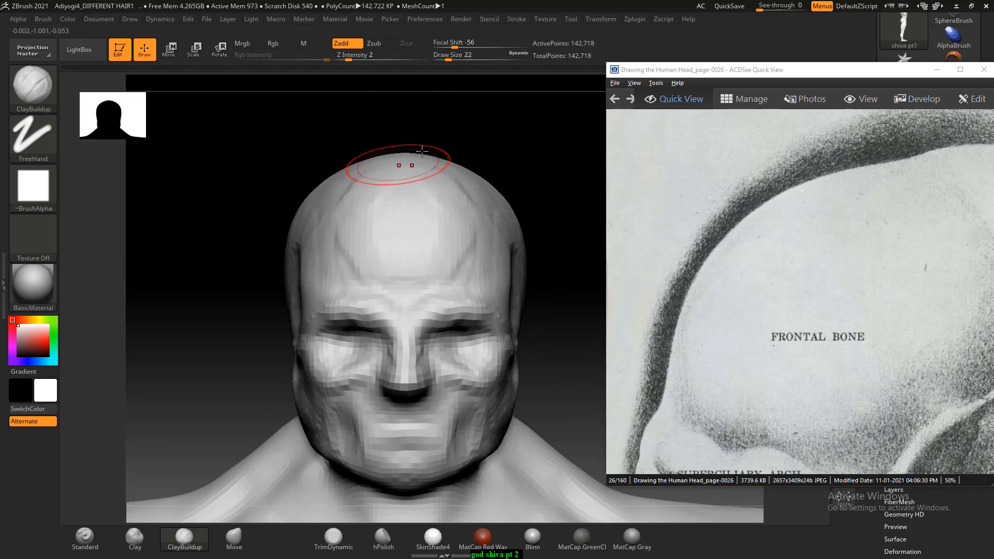
drag(424, 134, 439, 204)
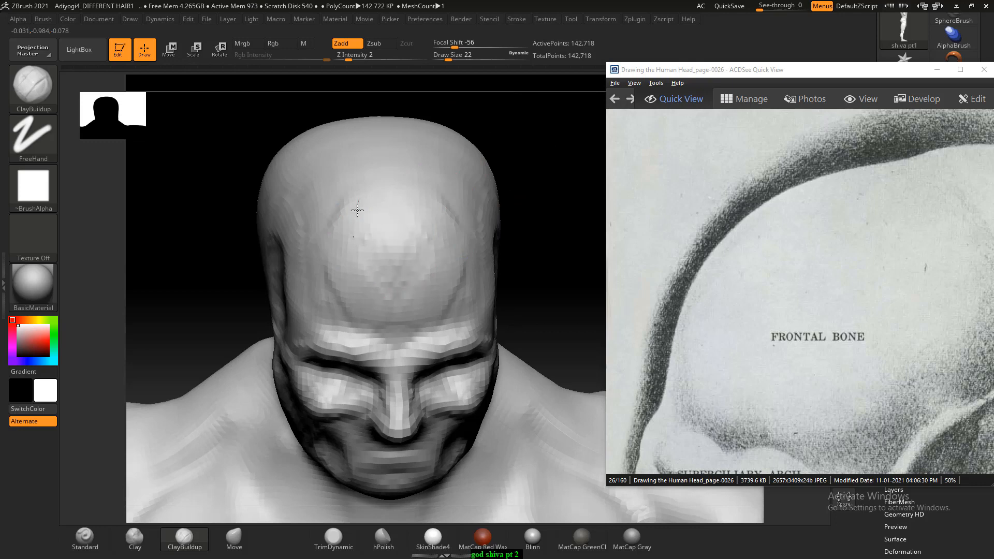
mouse_move(371, 227)
shift+mouse_down()
mouse_move(401, 273)
mouse_move(357, 235)
mouse_move(350, 310)
shift+mouse_up()
shift+drag(521, 182, 546, 149)
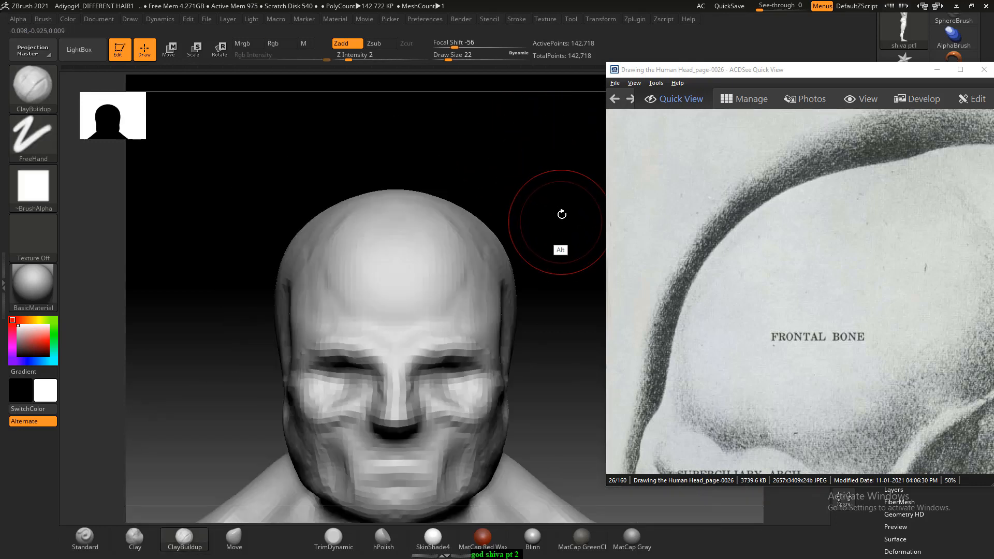
mouse_move(561, 215)
alt+mouse_down()
mouse_move(592, 227)
mouse_move(570, 249)
mouse_move(566, 224)
alt+mouse_up()
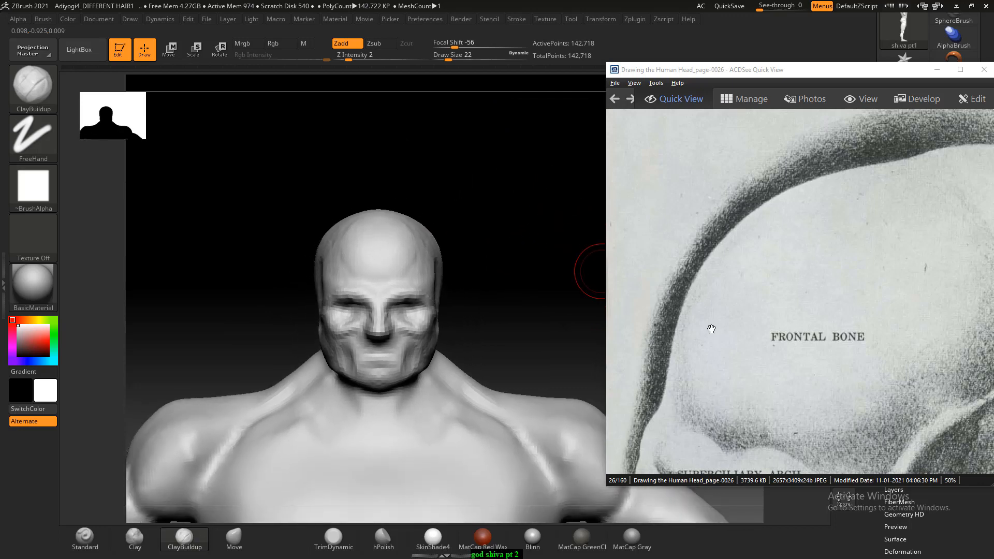
- Bring the reference's superciliary arch into view and build up the brow ridges beside the nose bridge with ClayBuildup at Draw Size 7
drag(745, 462, 756, 326)
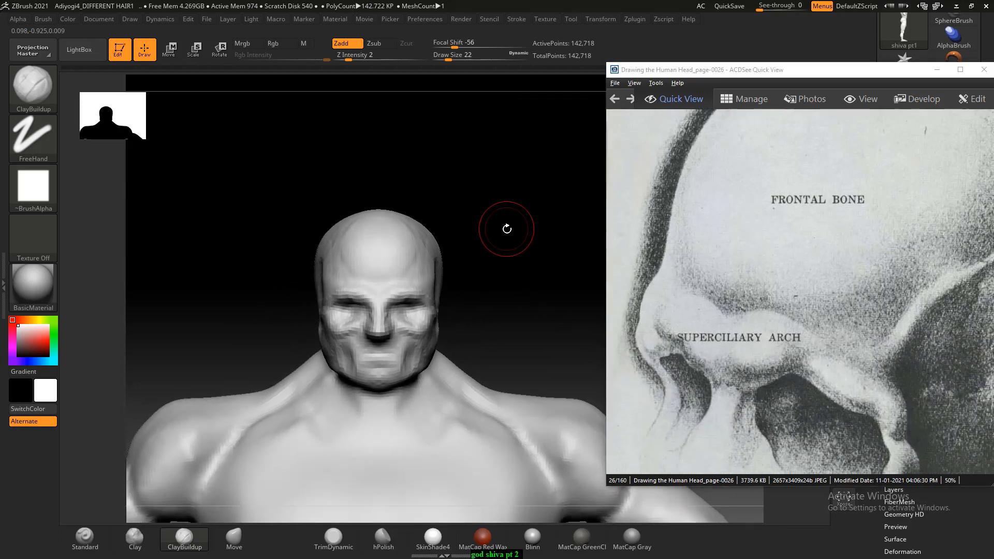
alt+drag(506, 228, 511, 276)
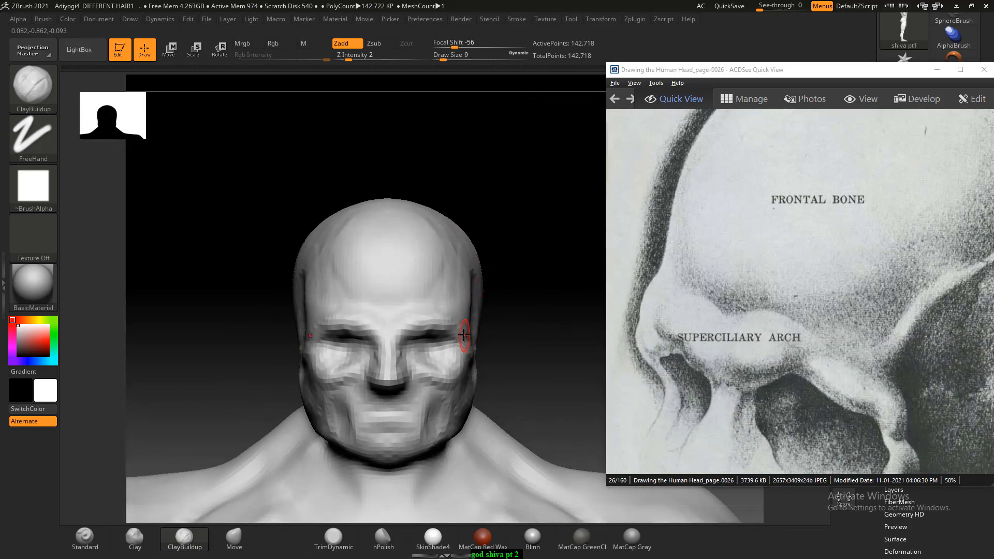
drag(540, 310, 544, 351)
mouse_move(544, 275)
alt+mouse_down()
mouse_move(525, 219)
mouse_move(513, 233)
alt+mouse_up()
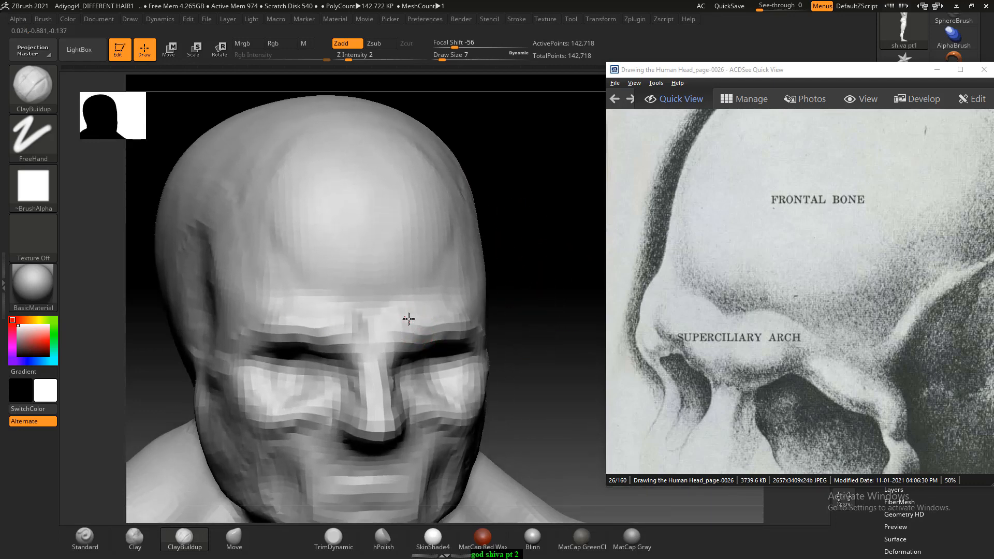
drag(538, 278, 512, 275)
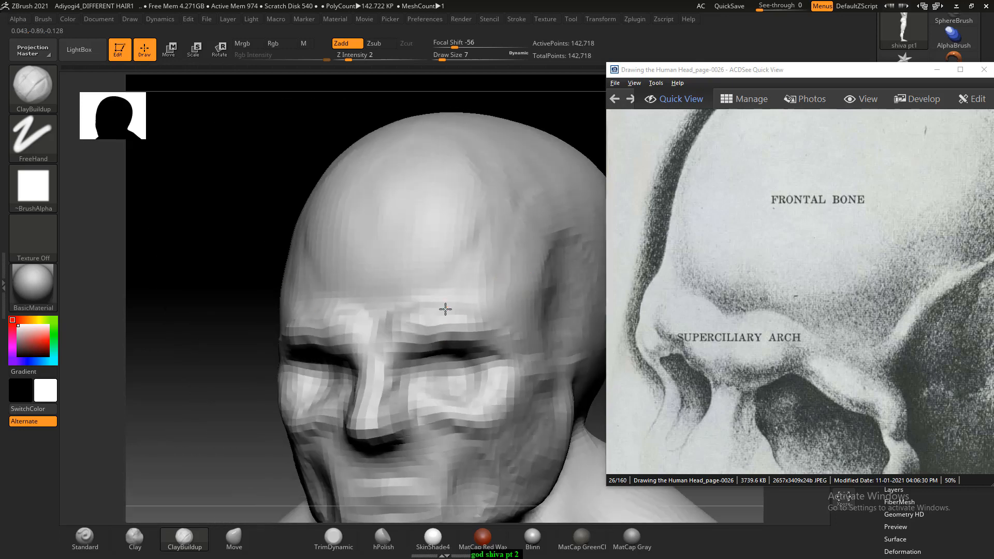
- Shape the brow ridges into curved arches over both eye sockets with the ClayBuildup brush at Draw Size 7, checking several angles
drag(234, 284, 276, 239)
drag(480, 201, 504, 208)
mouse_move(359, 300)
mouse_down()
mouse_move(346, 338)
mouse_move(356, 325)
mouse_up()
shift+drag(508, 224, 528, 240)
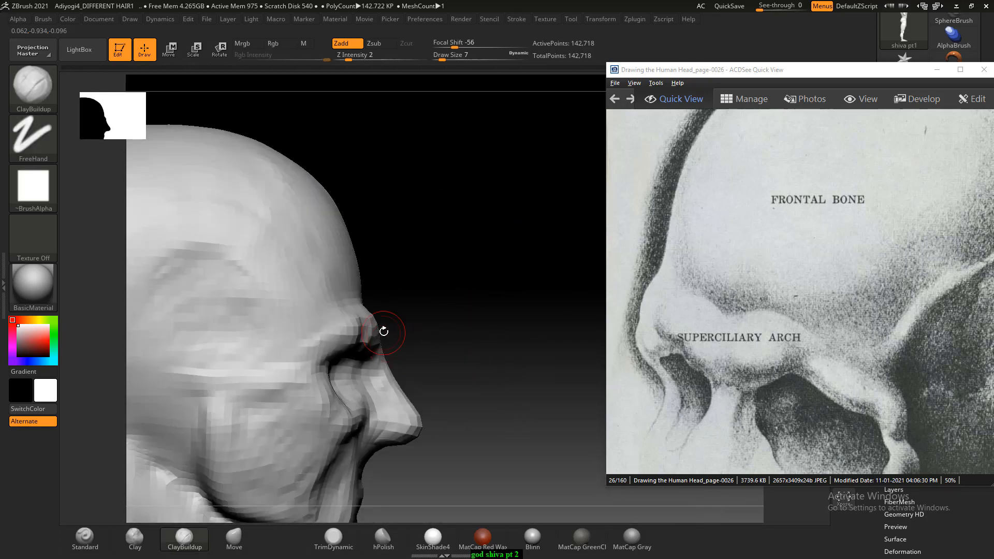
mouse_move(446, 275)
mouse_down()
mouse_move(434, 308)
mouse_move(533, 218)
mouse_up()
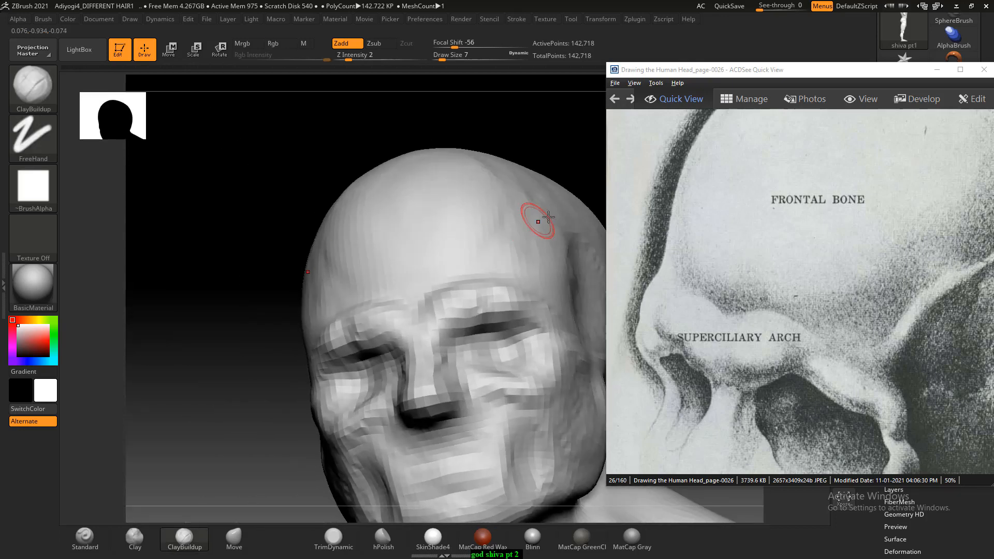
shift+drag(262, 288, 465, 330)
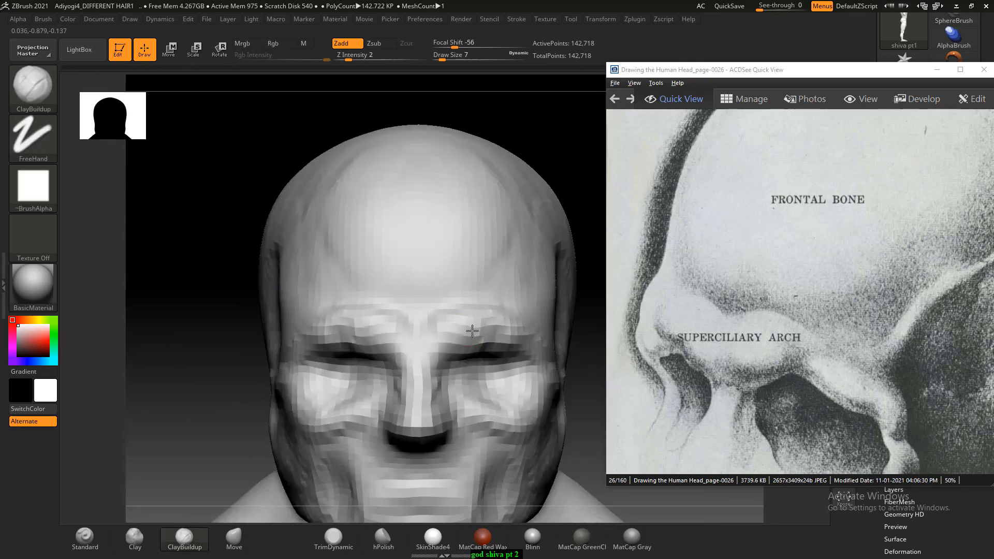
key(shift)
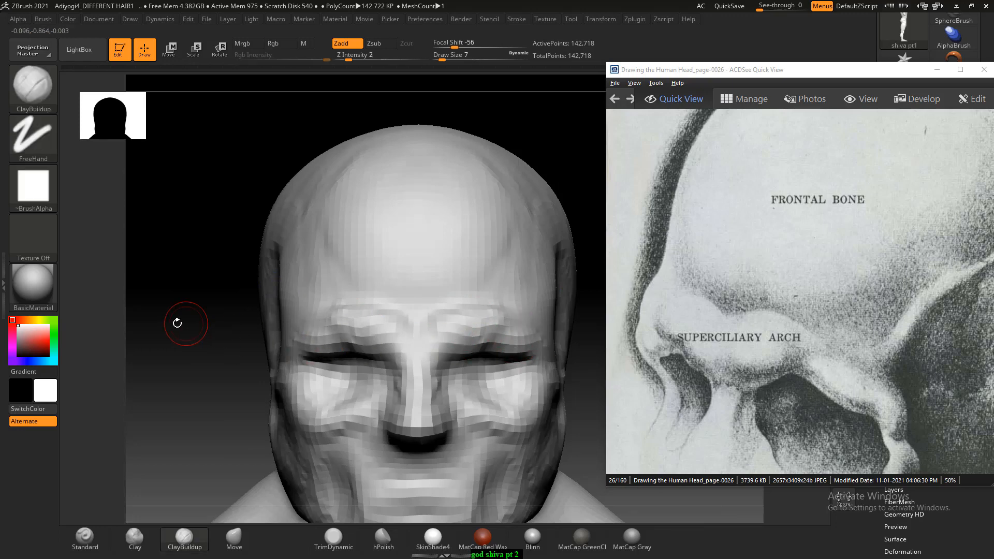
drag(177, 321, 337, 321)
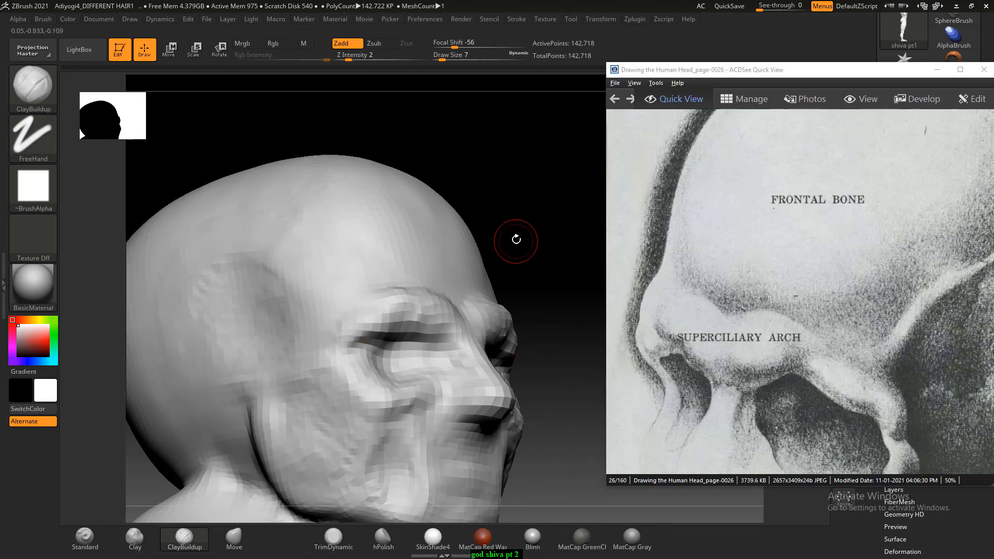
- Compare the full body and head profile with the enlarged eye socket reference, and advance the reference to page 0027
key(f)
mouse_move(555, 276)
mouse_down()
mouse_move(548, 290)
mouse_move(568, 308)
mouse_move(514, 240)
mouse_move(552, 239)
mouse_up()
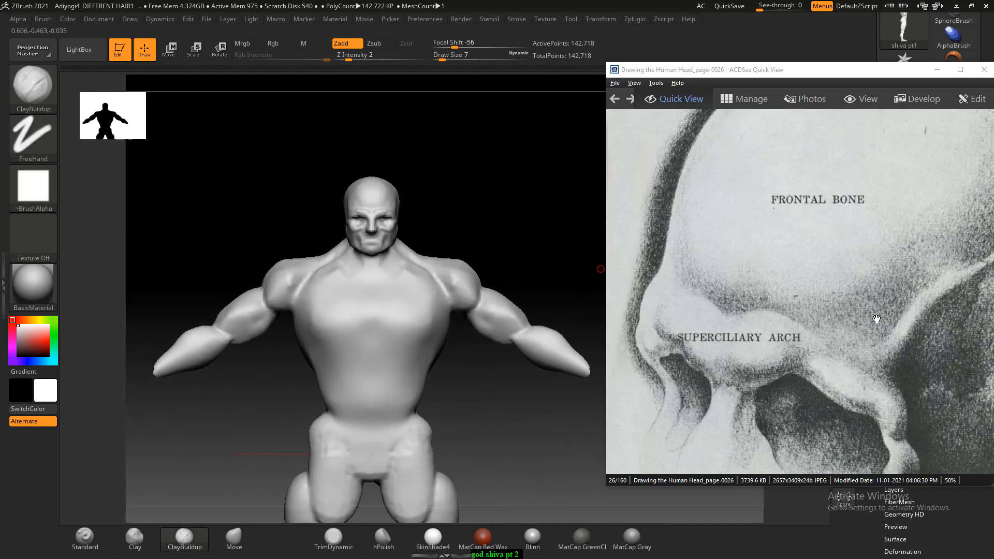
scroll(862, 310, down, 3)
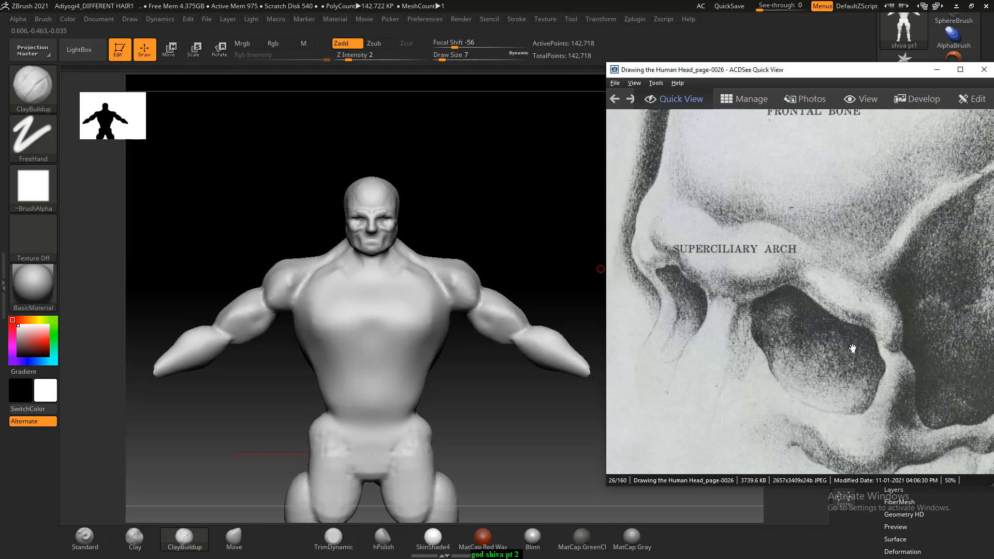
ctrl+scroll(857, 348, up, 2)
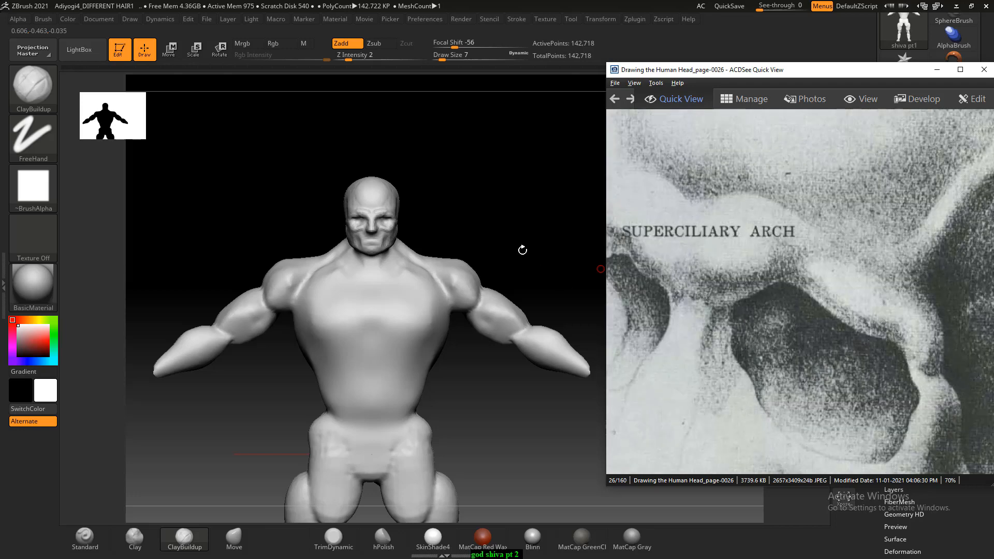
drag(521, 250, 550, 322)
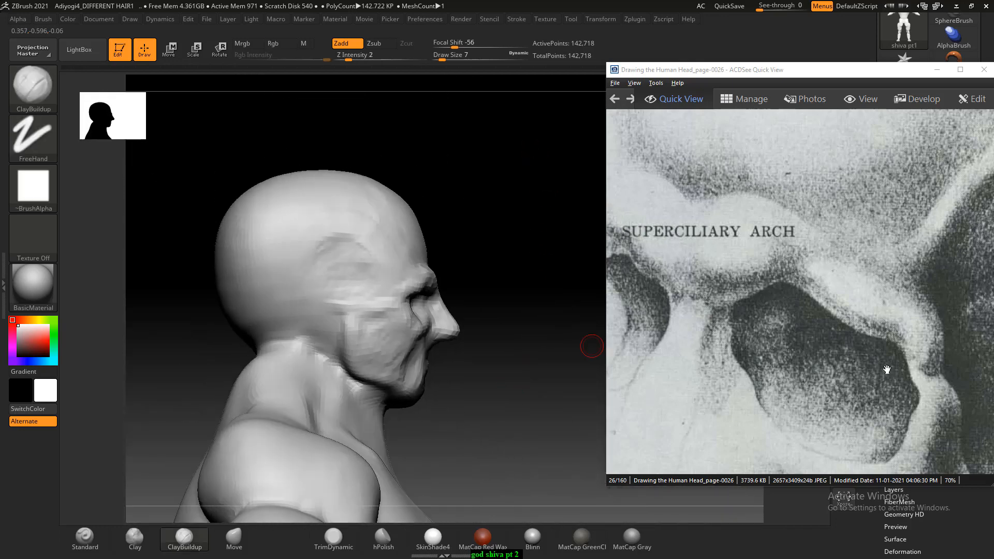
scroll(886, 369, down, 1)
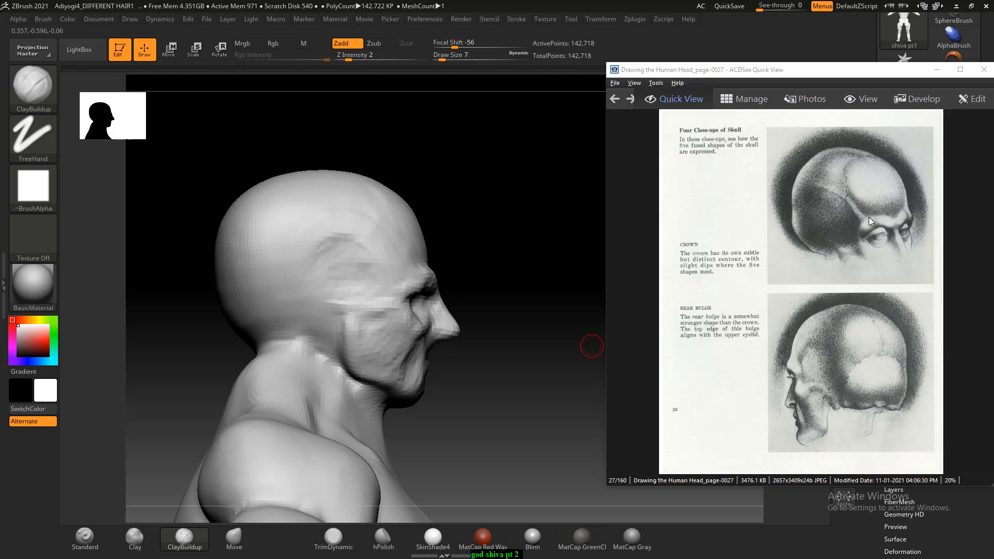
- Shape the temple area behind the outer corner of the eye socket with the ClayBuildup brush at Draw Size 9, checking profile and three-quarter views
drag(453, 250, 479, 223)
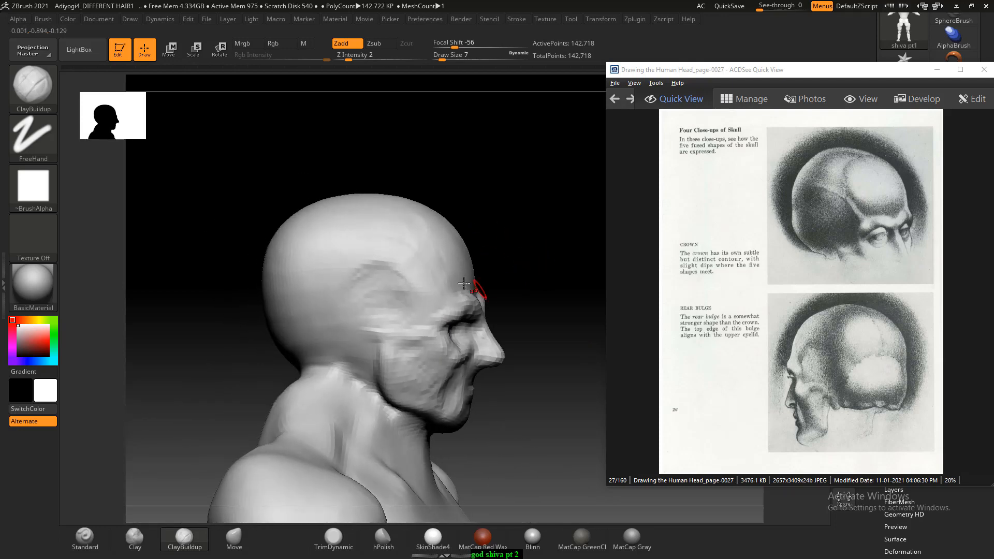
drag(532, 255, 480, 313)
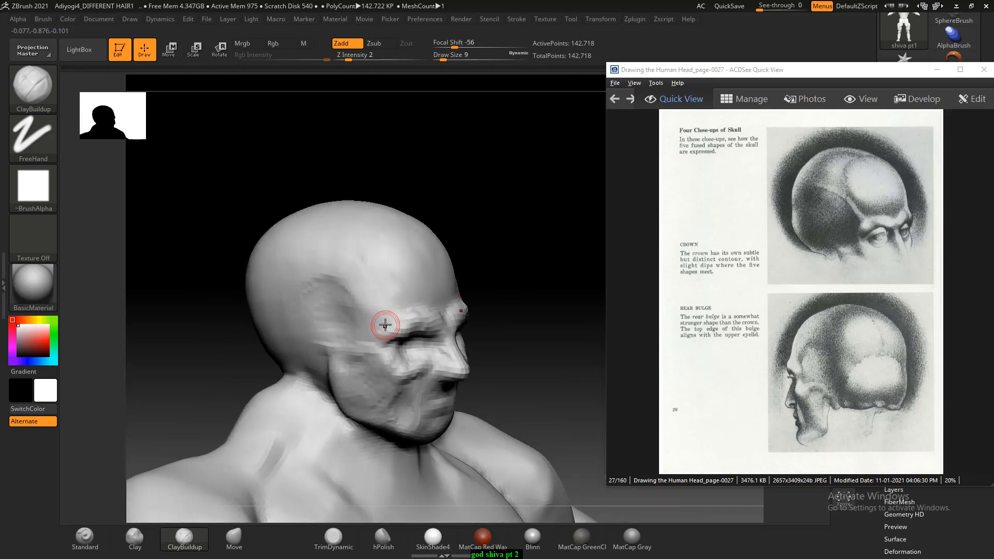
drag(479, 261, 383, 310)
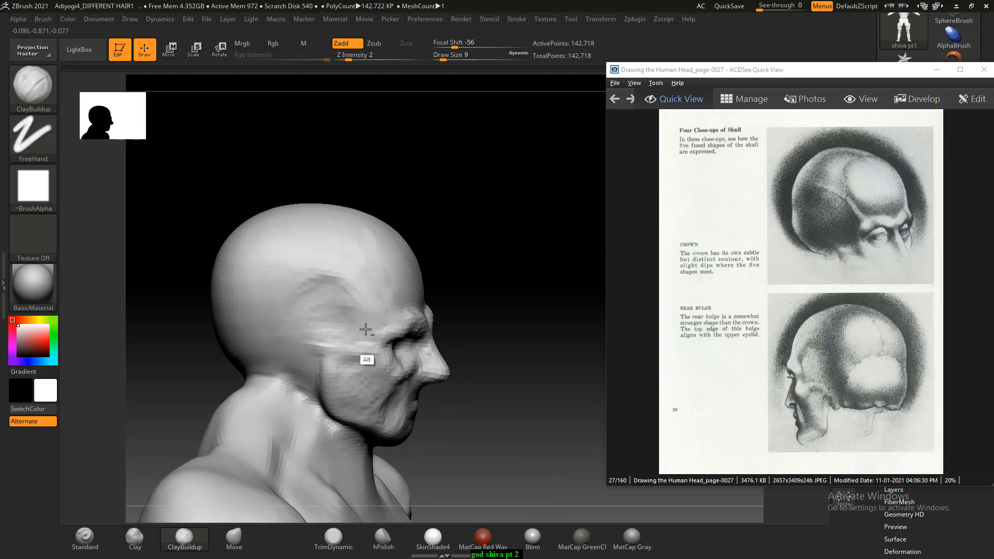
drag(510, 284, 542, 293)
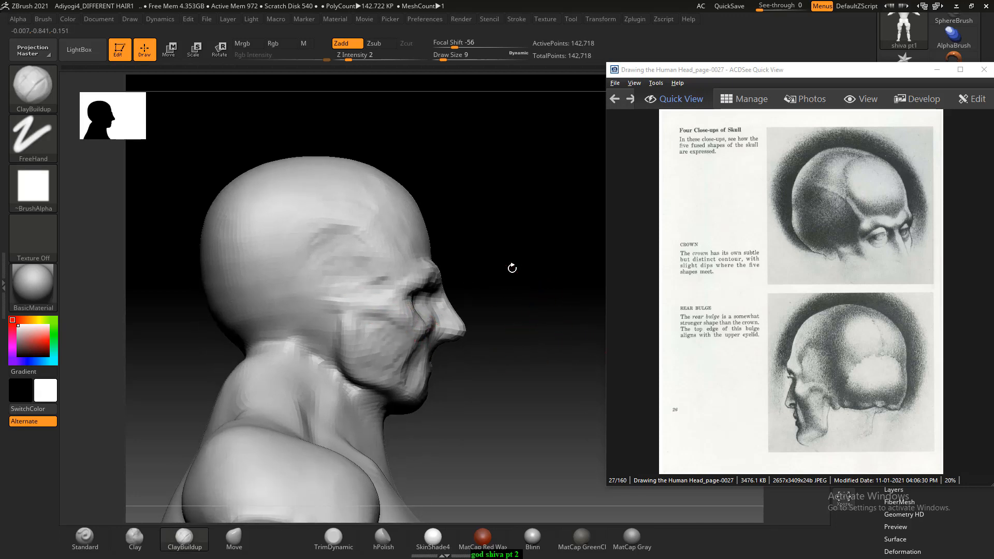
mouse_move(512, 268)
mouse_down()
mouse_move(556, 244)
mouse_move(517, 250)
mouse_up()
alt+drag(219, 306, 262, 309)
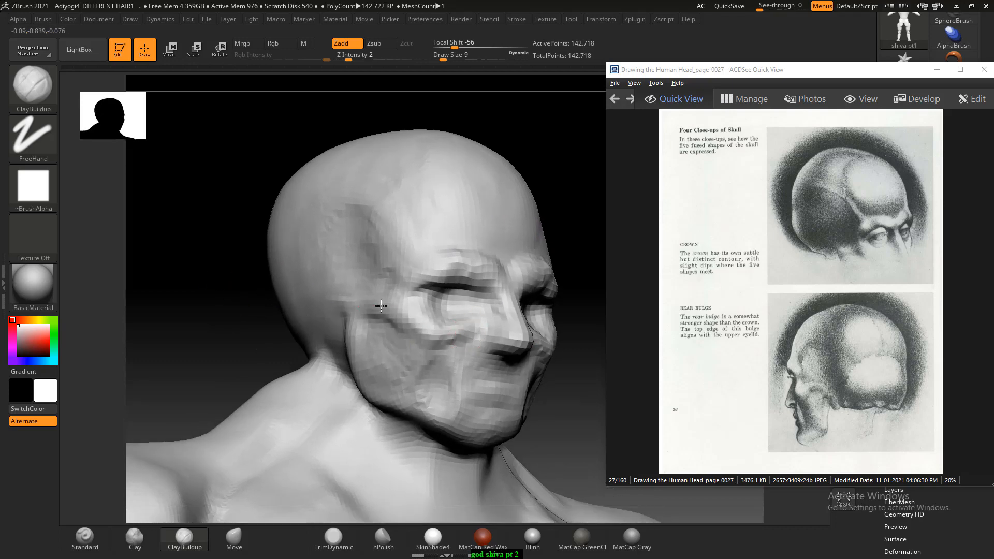
drag(217, 319, 492, 277)
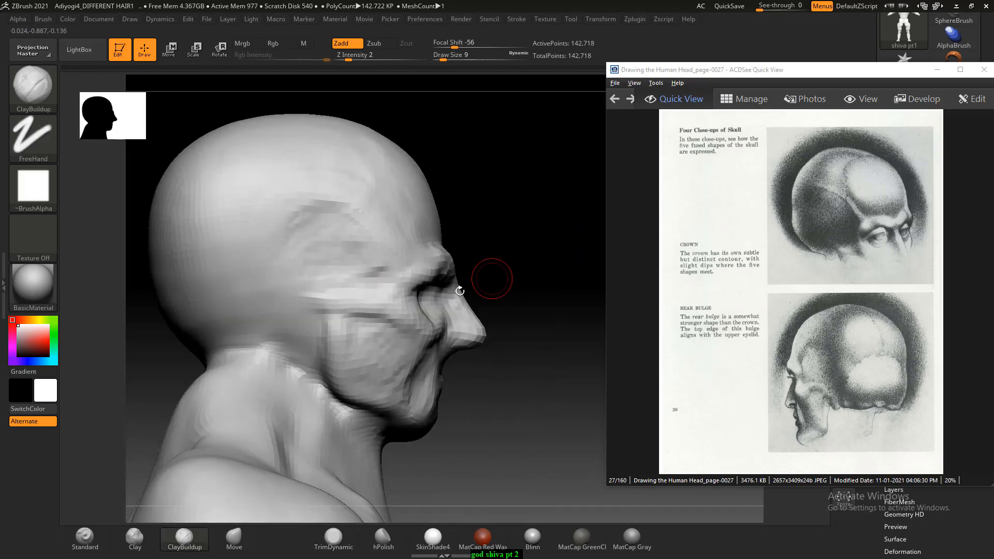
- Carve the temple hollow on the side of the skull with ClayBuildup and smooth it at Draw Size 14
alt+drag(333, 234, 331, 237)
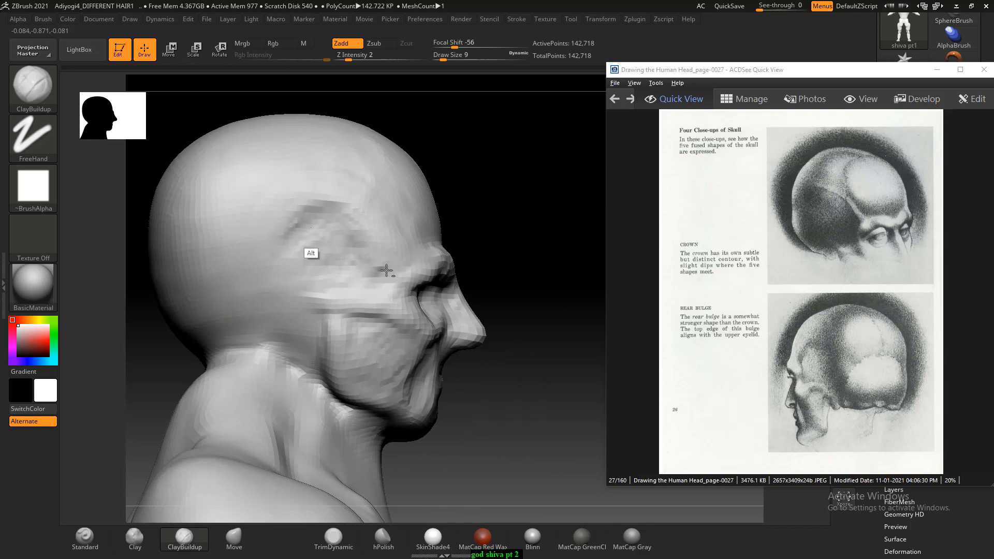
mouse_move(386, 270)
alt+mouse_down()
mouse_move(337, 282)
mouse_move(325, 252)
mouse_move(369, 241)
alt+mouse_up()
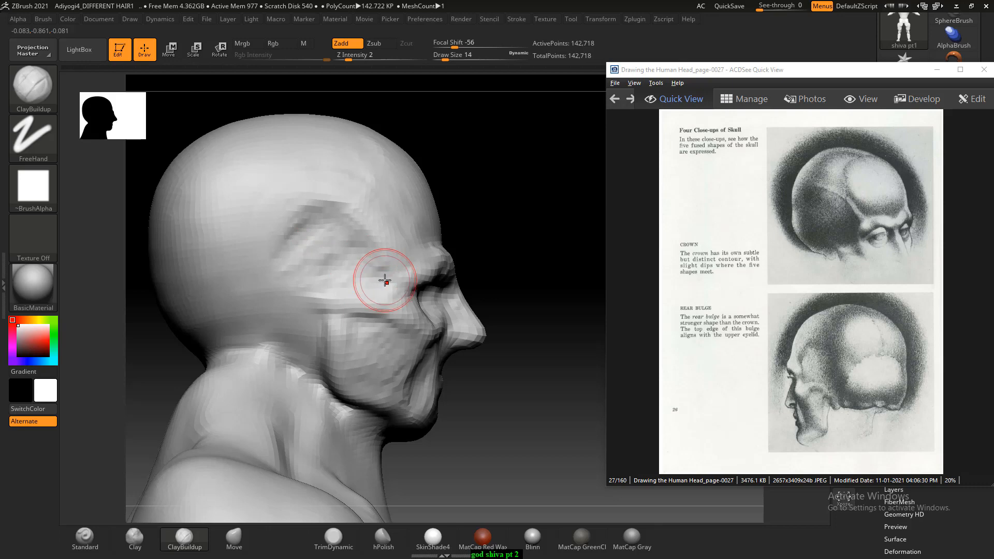
key(shift)
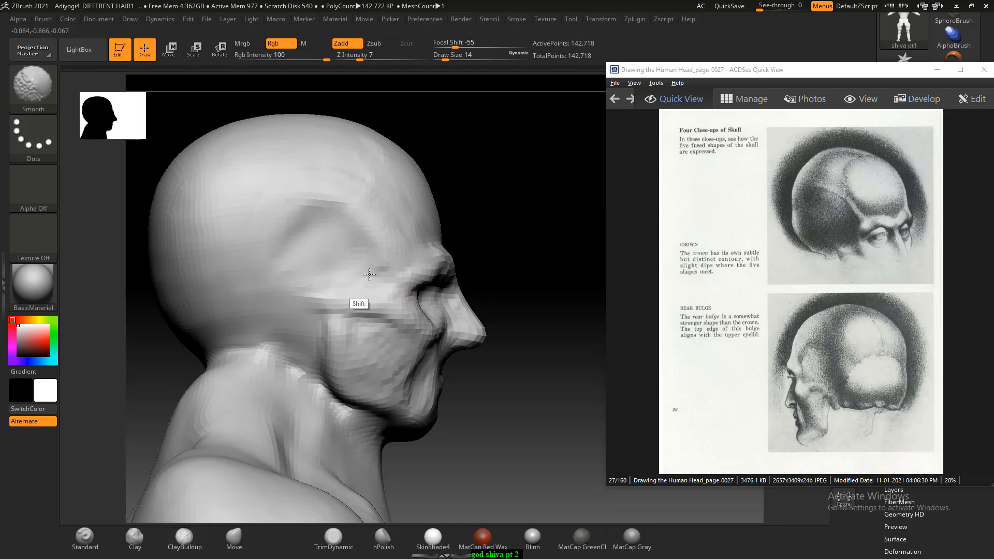
right_drag(369, 274, 367, 237)
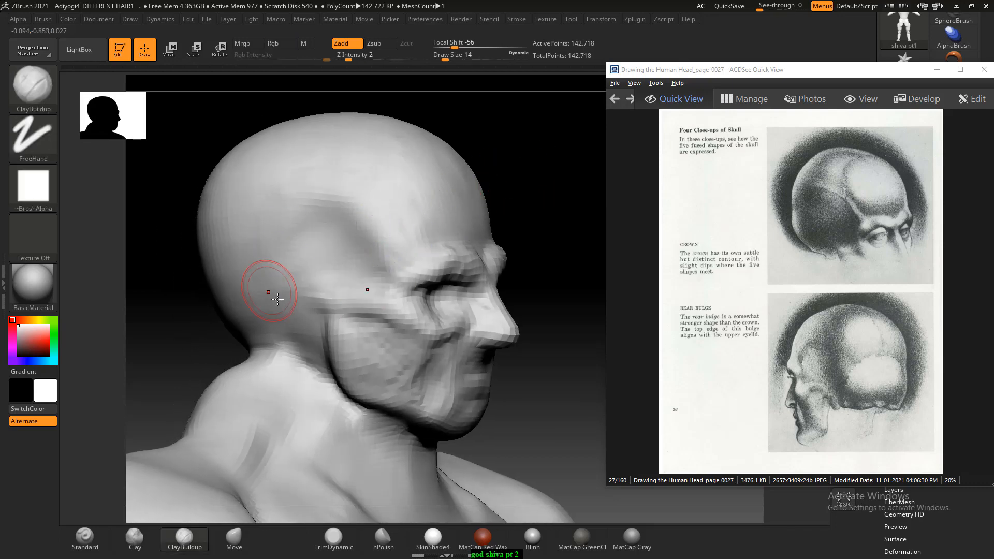
mouse_move(266, 289)
right_down()
mouse_move(188, 360)
mouse_move(211, 317)
right_up()
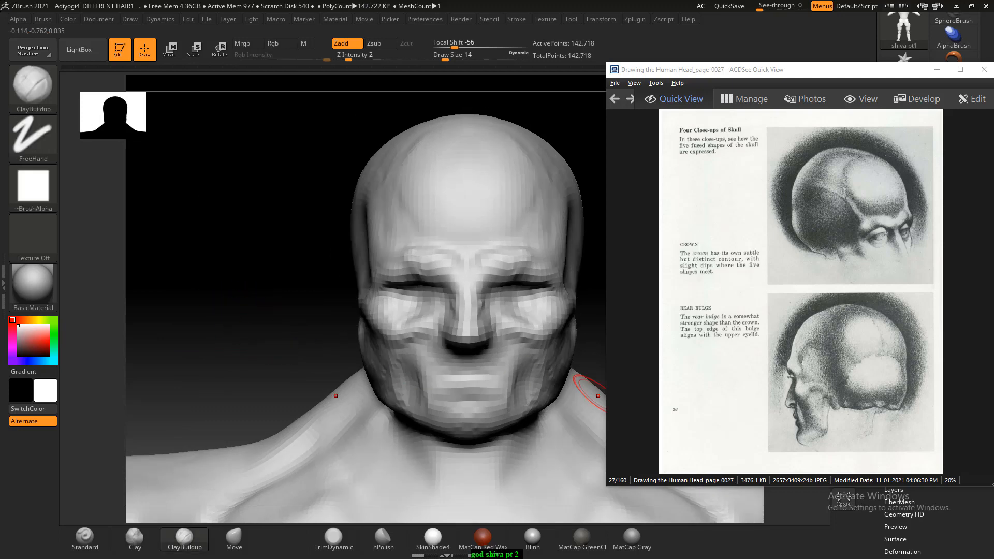
- Move the reference window higher and advance it to page 0032, the labelled skull drawing with brow ridge and cheek bone
drag(849, 72, 840, 43)
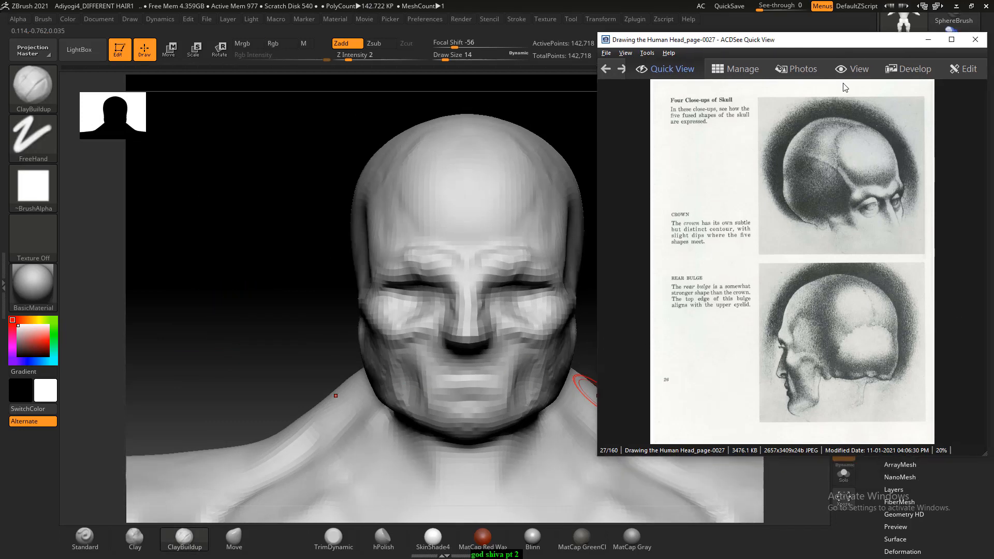
scroll(849, 161, down, 1)
scroll(843, 207, down, 1)
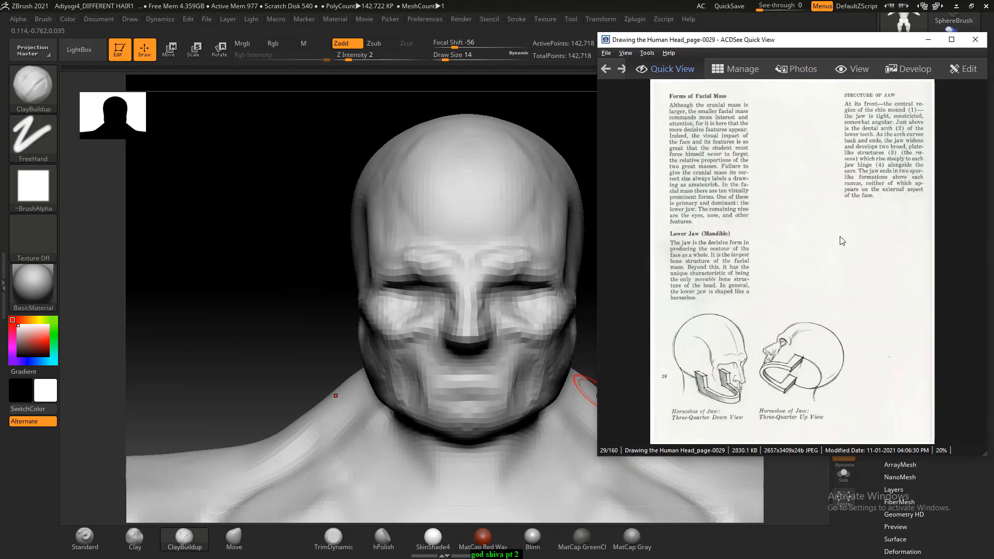
scroll(843, 247, down, 3)
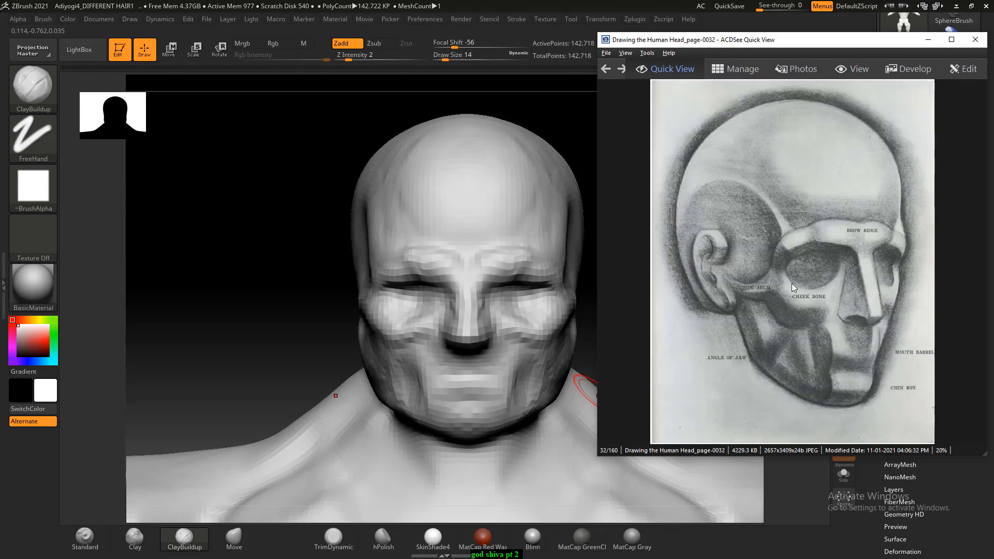
- Carve the lower part of the eye sockets above the cheekbones with the ClayBuildup brush at Draw Size 7
mouse_move(323, 268)
mouse_down()
mouse_move(293, 275)
mouse_move(279, 252)
mouse_up()
mouse_move(279, 252)
alt+mouse_down()
mouse_move(273, 260)
mouse_move(298, 274)
alt+mouse_up()
key(bracketleft)
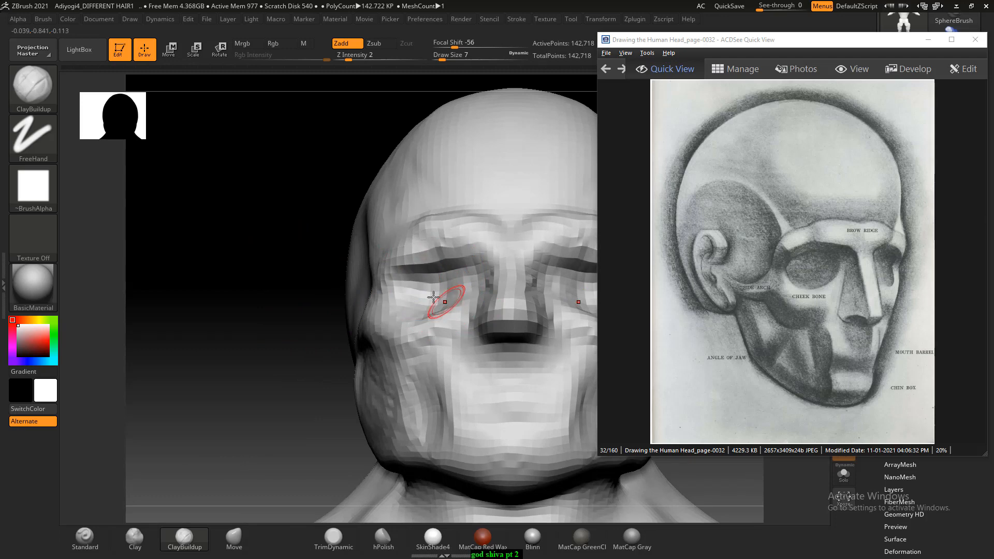
drag(236, 315, 254, 340)
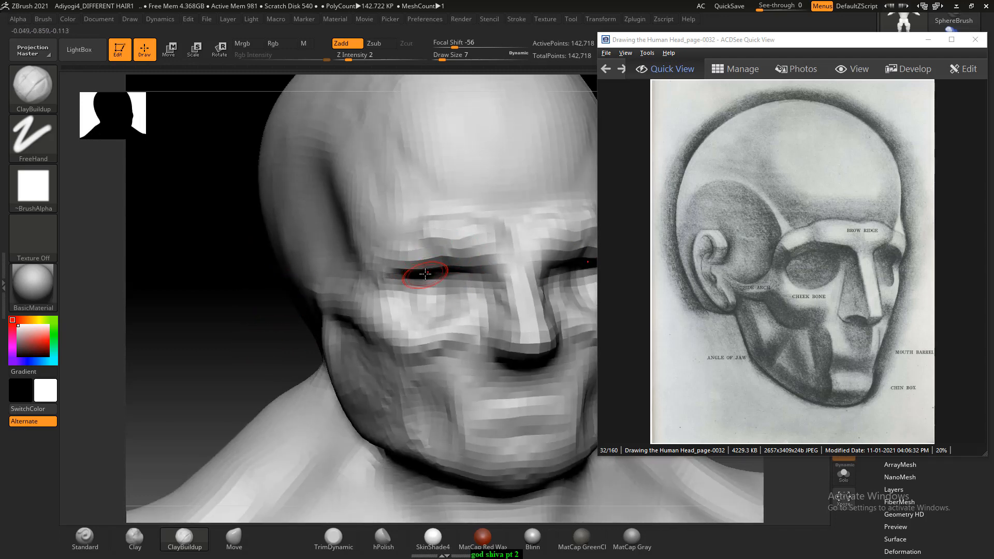
- Subdivide the body mesh one level and refine the lower eye socket rims with ClayBuildup at Draw Size 7, checking the whole head
key(ctrl+d)
drag(291, 302, 334, 295)
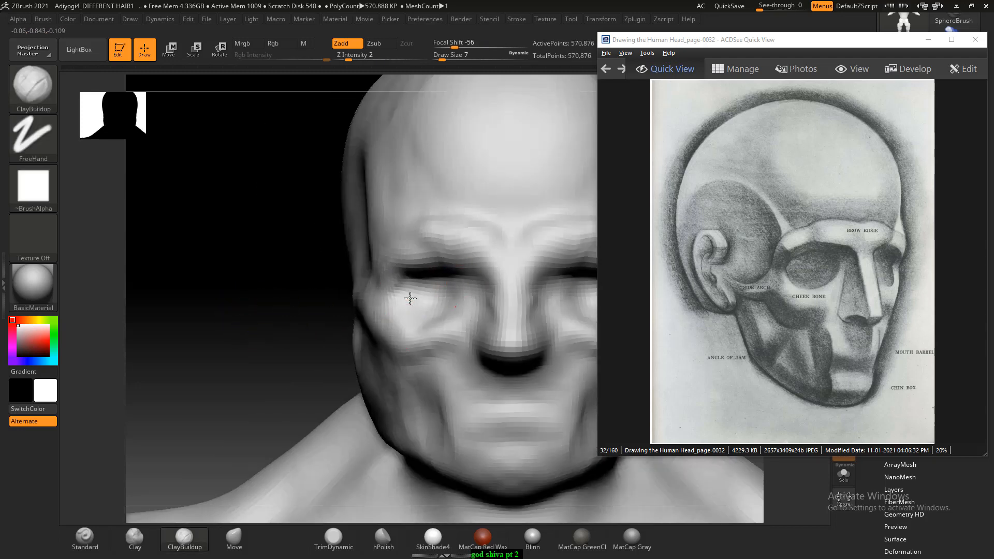
alt+drag(324, 380, 309, 335)
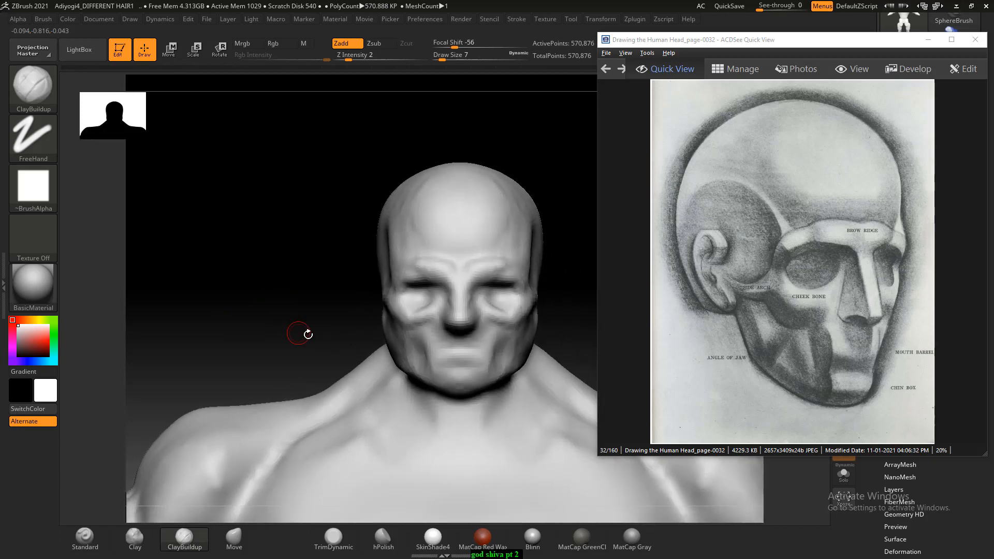
drag(573, 317, 590, 320)
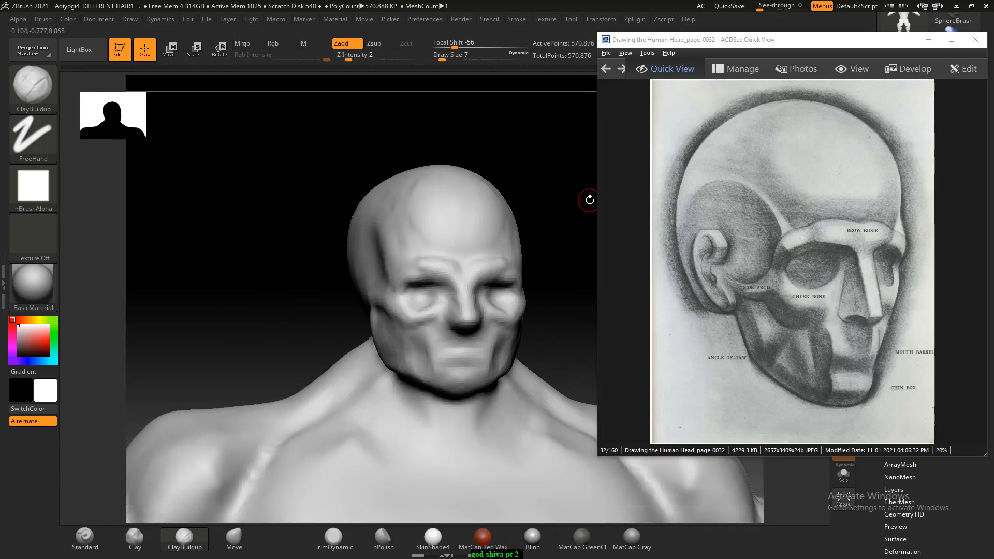
mouse_move(240, 266)
mouse_down()
mouse_move(259, 277)
mouse_move(228, 304)
mouse_move(232, 334)
mouse_up()
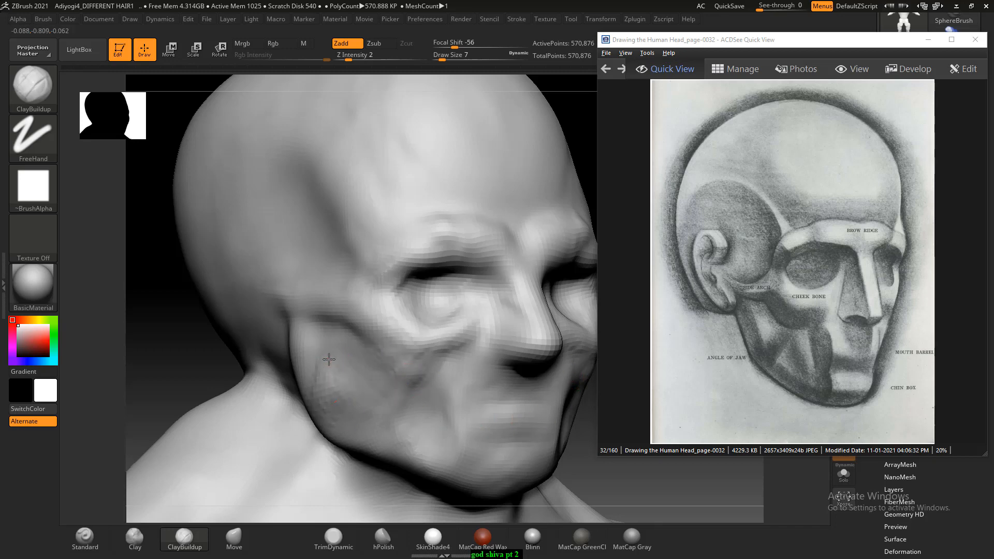
- Build up the side of the jaw in front of the jaw angle with ClayBuildup at Draw Size 7
drag(328, 359, 337, 398)
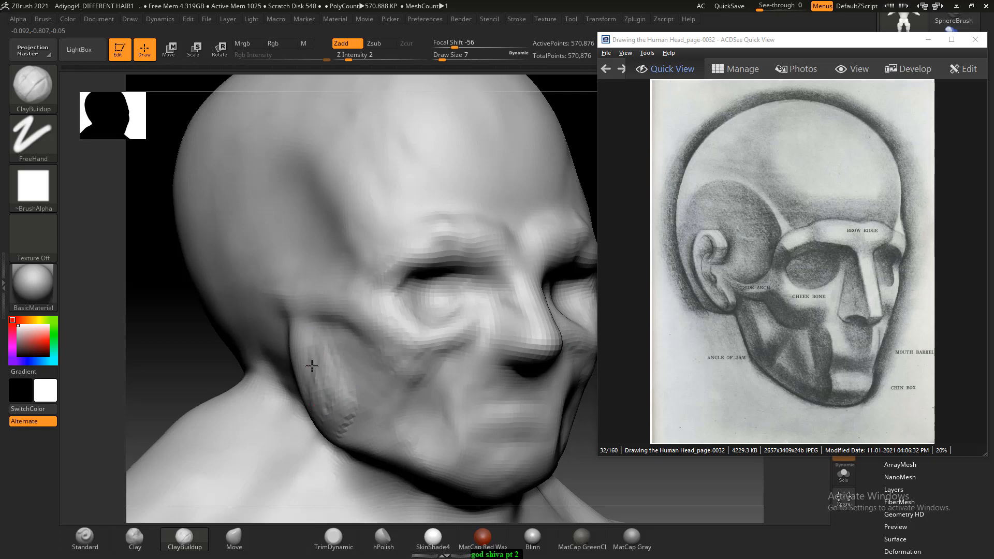
mouse_move(150, 365)
mouse_down()
mouse_move(184, 366)
mouse_move(208, 349)
mouse_up()
drag(339, 413, 353, 411)
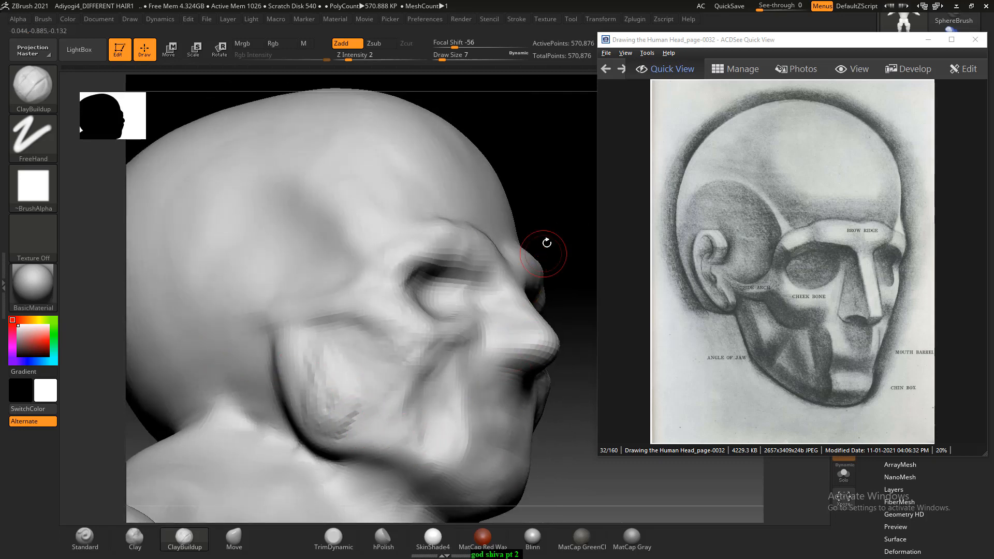
- Define the lower edge of the jawbone from the jaw angle to the chin with the ClayBuildup brush at Draw Size 7
drag(548, 240, 418, 456)
alt+drag(414, 379, 396, 386)
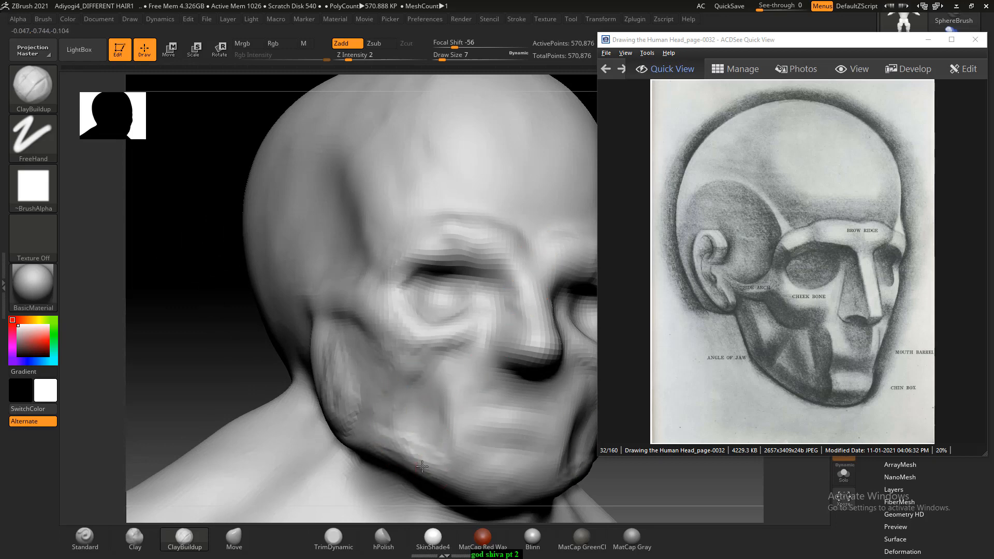
mouse_move(269, 389)
shift+mouse_down()
mouse_move(208, 355)
mouse_move(217, 364)
mouse_move(202, 324)
mouse_move(251, 372)
shift+mouse_up()
mouse_move(251, 371)
alt+mouse_down()
mouse_move(212, 309)
mouse_move(367, 370)
alt+mouse_up()
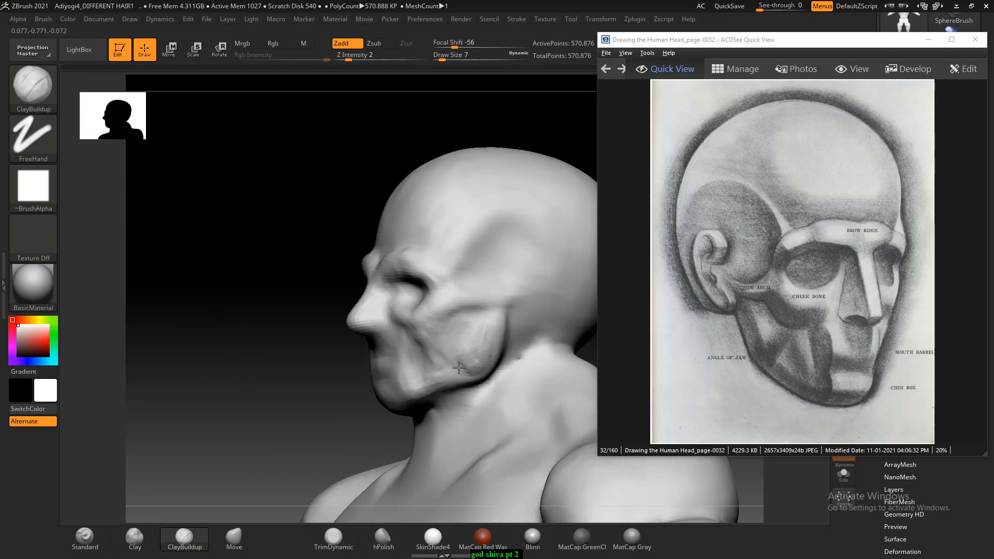
mouse_move(310, 393)
mouse_down()
mouse_move(517, 317)
mouse_move(503, 359)
mouse_move(534, 336)
mouse_up()
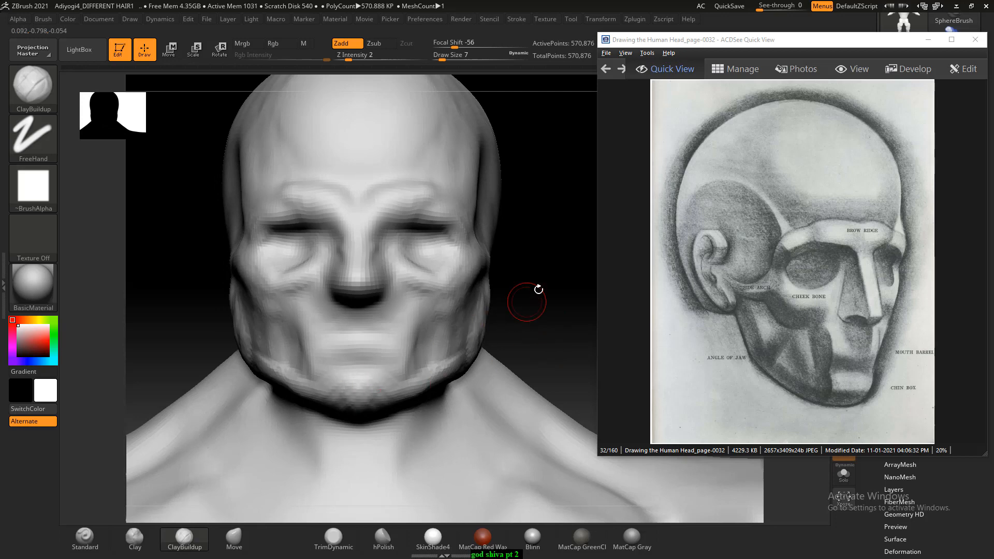
drag(526, 295, 367, 396)
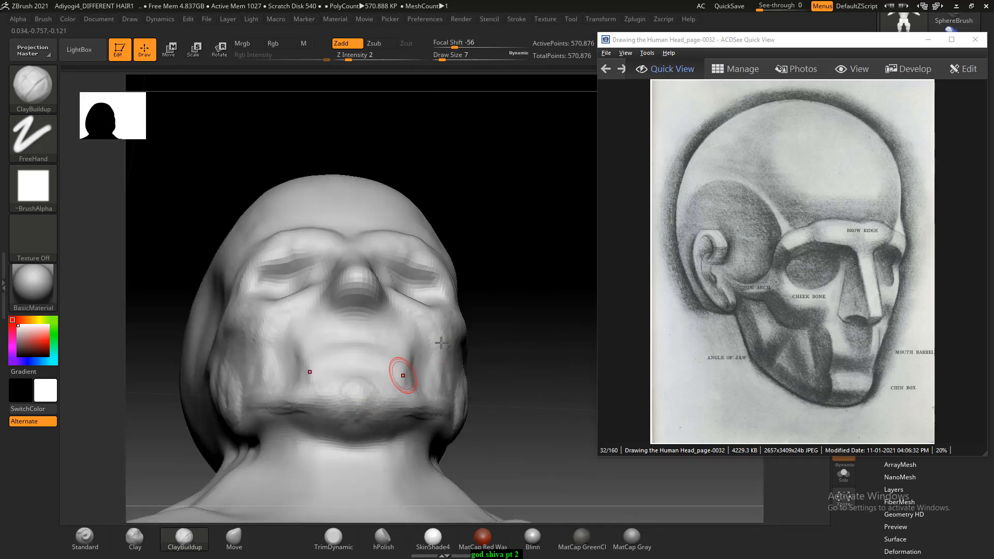
- Build up the boxy chin and refine the planes beside the mouth with ClayBuildup at Draw Size 10
drag(475, 339, 317, 348)
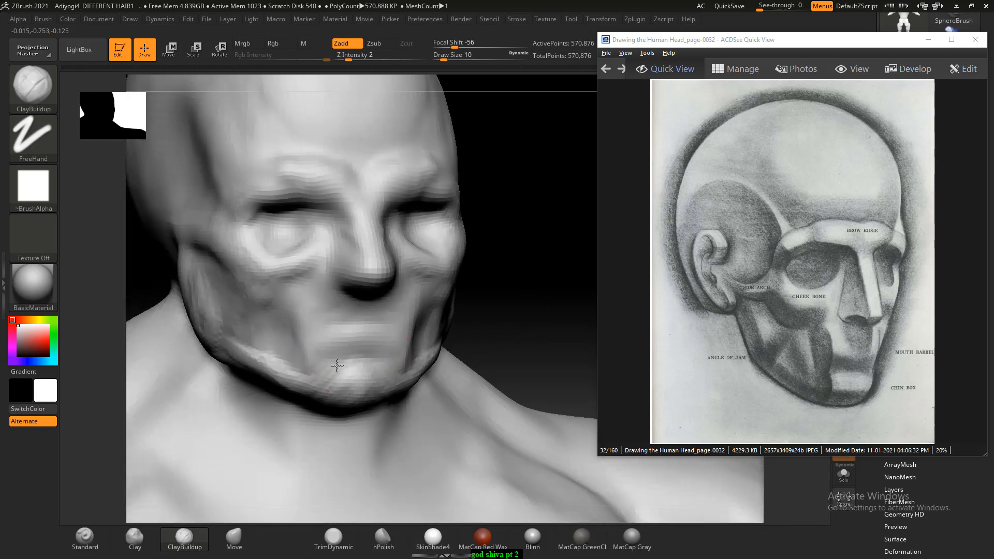
mouse_move(517, 306)
mouse_down()
mouse_move(533, 284)
mouse_move(517, 328)
mouse_move(537, 268)
mouse_move(536, 295)
mouse_up()
drag(361, 391, 355, 413)
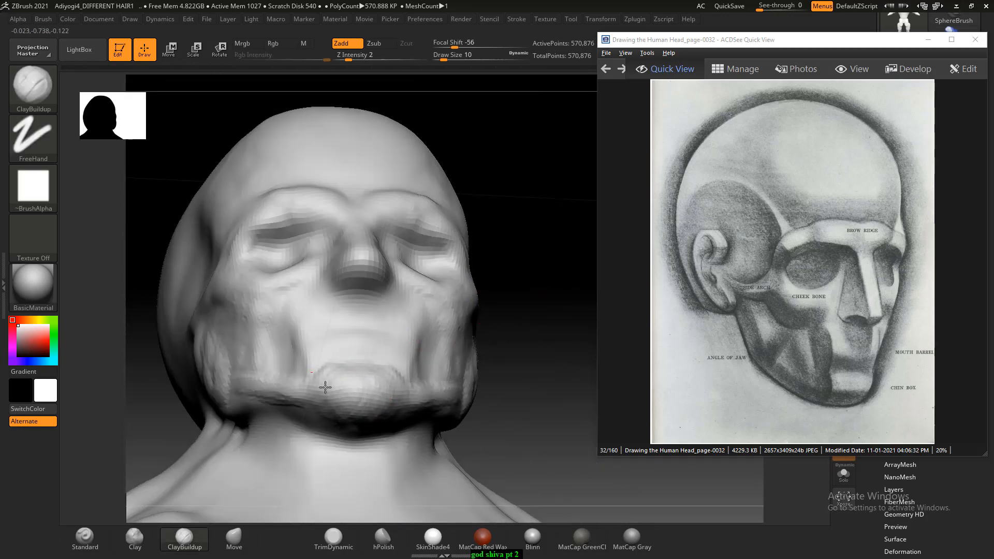
shift+drag(532, 244, 406, 343)
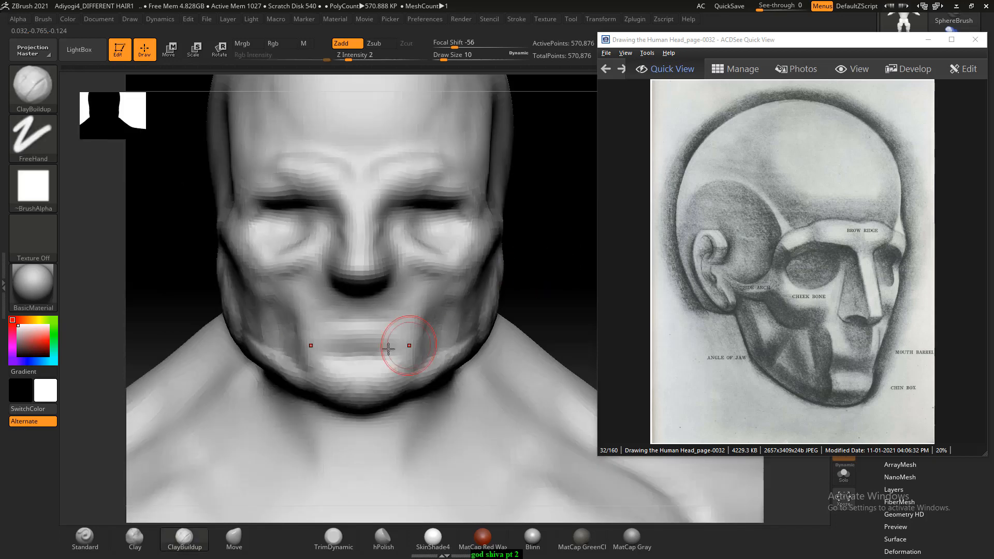
mouse_move(284, 337)
shift+mouse_down()
mouse_move(296, 354)
mouse_move(284, 316)
shift+mouse_up()
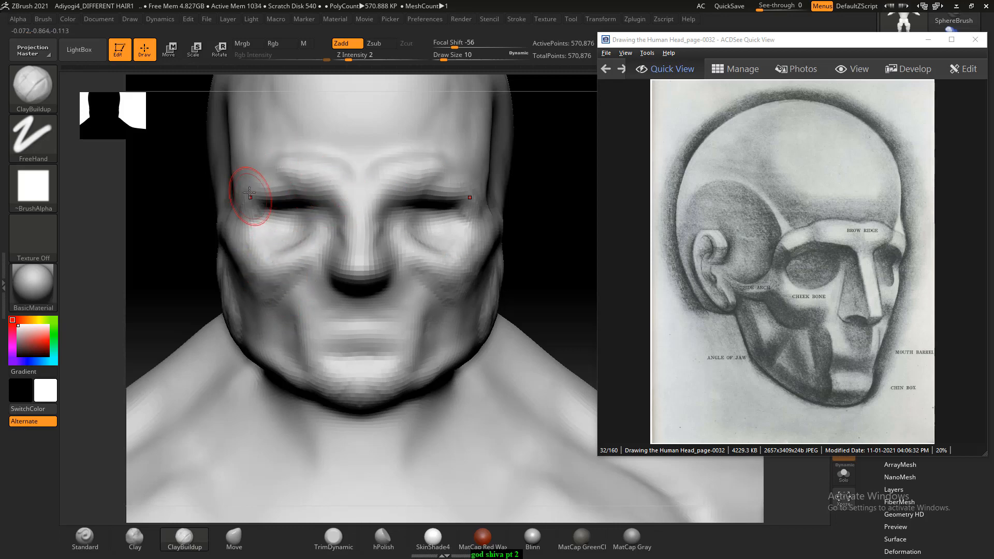
- Build up the outer ends of the brow ridges around the eye sockets with ClayBuildup, reducing the Draw Size from 10 to 8
mouse_move(262, 192)
mouse_down()
mouse_move(253, 196)
mouse_move(259, 186)
mouse_up()
drag(186, 221, 208, 215)
drag(266, 183, 268, 188)
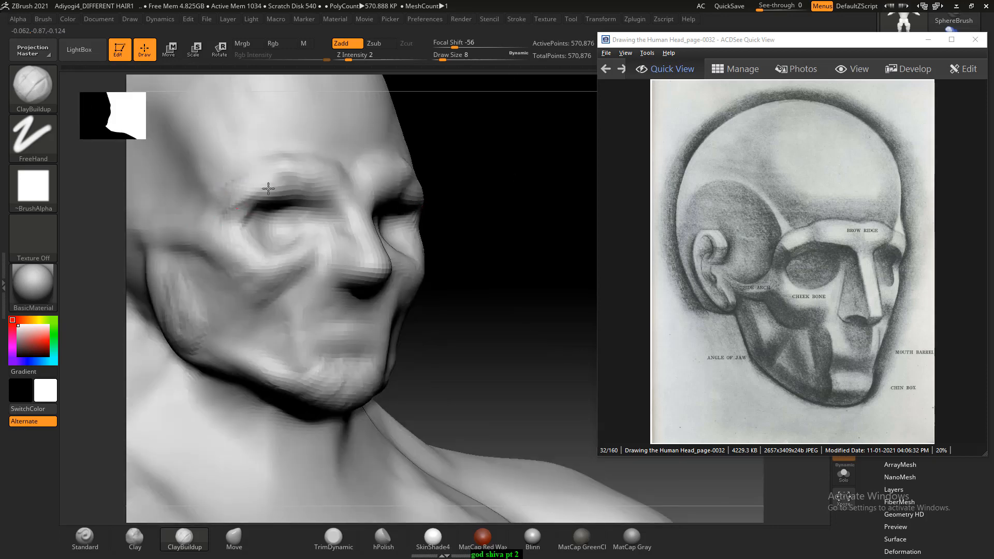
mouse_move(509, 256)
shift+mouse_down()
mouse_move(495, 206)
mouse_move(507, 204)
mouse_move(492, 201)
mouse_move(521, 252)
mouse_move(540, 208)
mouse_move(529, 238)
shift+mouse_up()
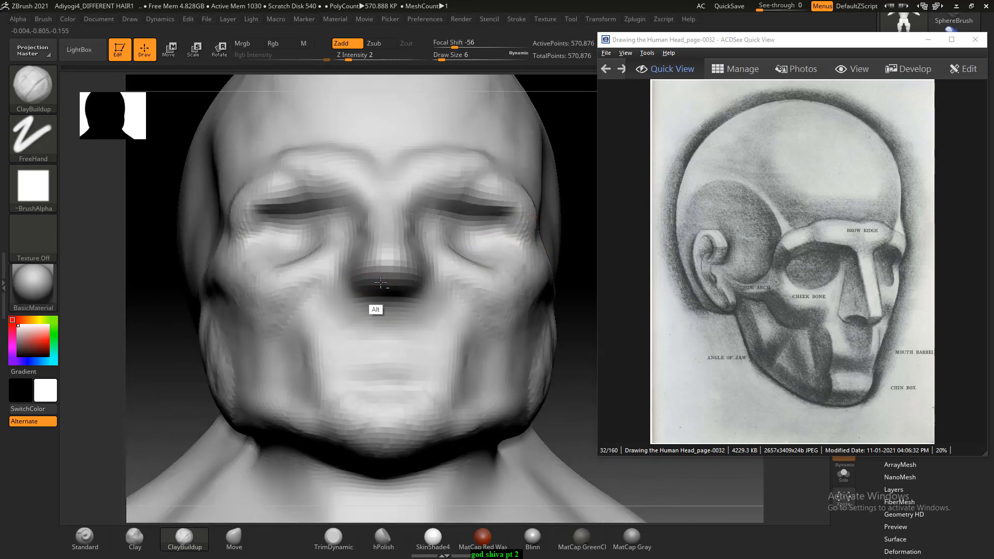
- Carve the underside of the nose with ClayBuildup at Draw Size 6 and check the face against the full body
alt+drag(381, 283, 376, 292)
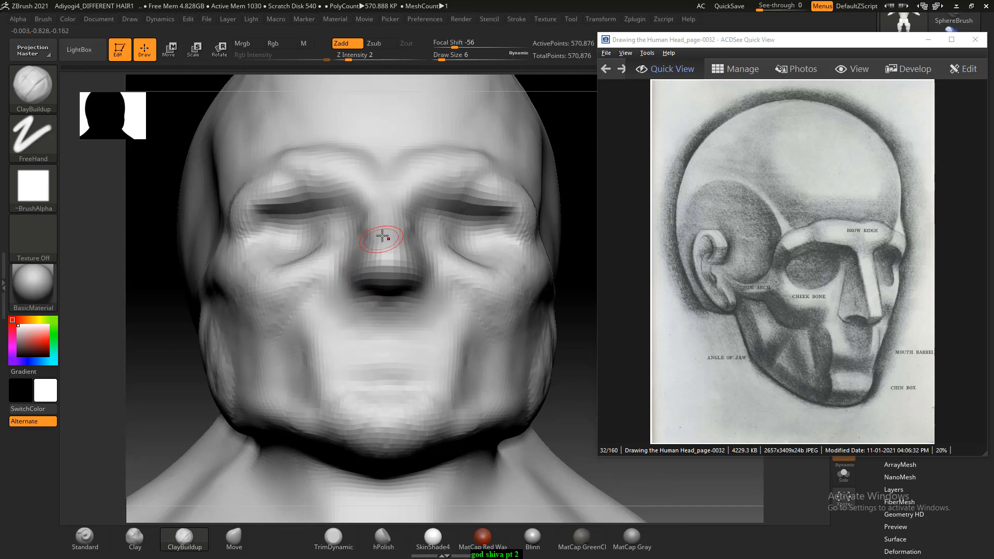
key(f)
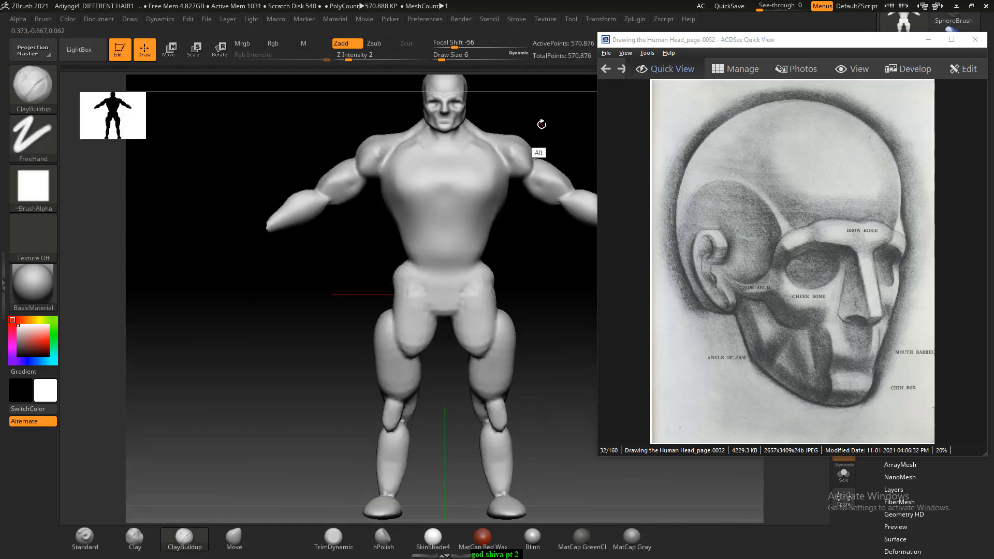
alt+drag(541, 124, 479, 202)
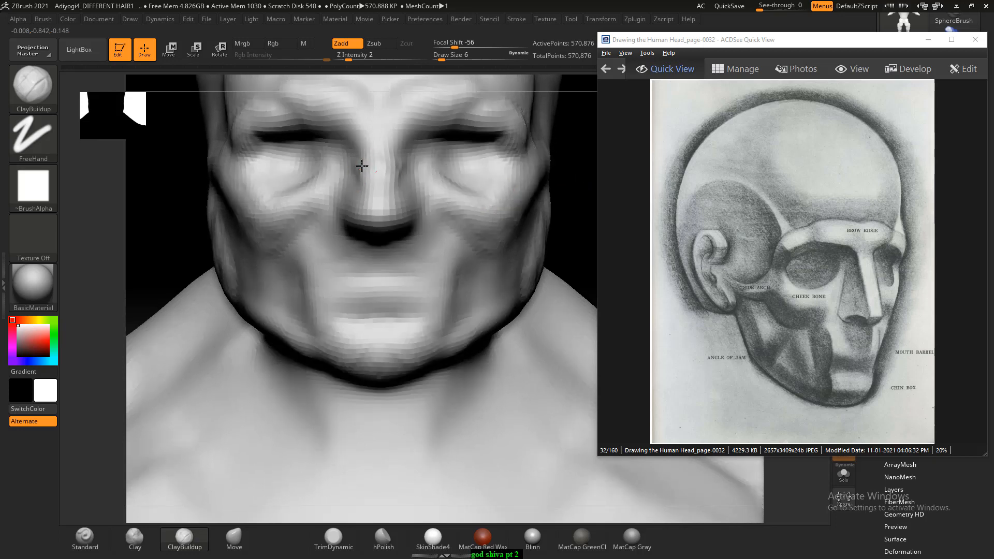
- Carve the sides of the nose bridge and shape the lower eyelid bulges and under-eye folds with ClayBuildup at Draw Size 6
key(alt)
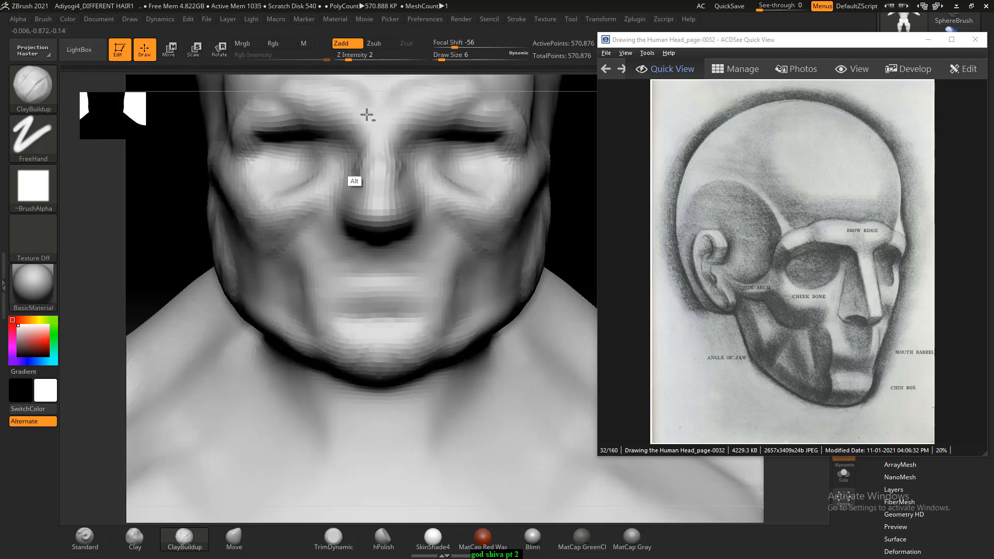
mouse_move(347, 141)
alt+mouse_down()
mouse_move(322, 134)
mouse_move(320, 167)
mouse_move(293, 149)
mouse_move(276, 159)
alt+mouse_up()
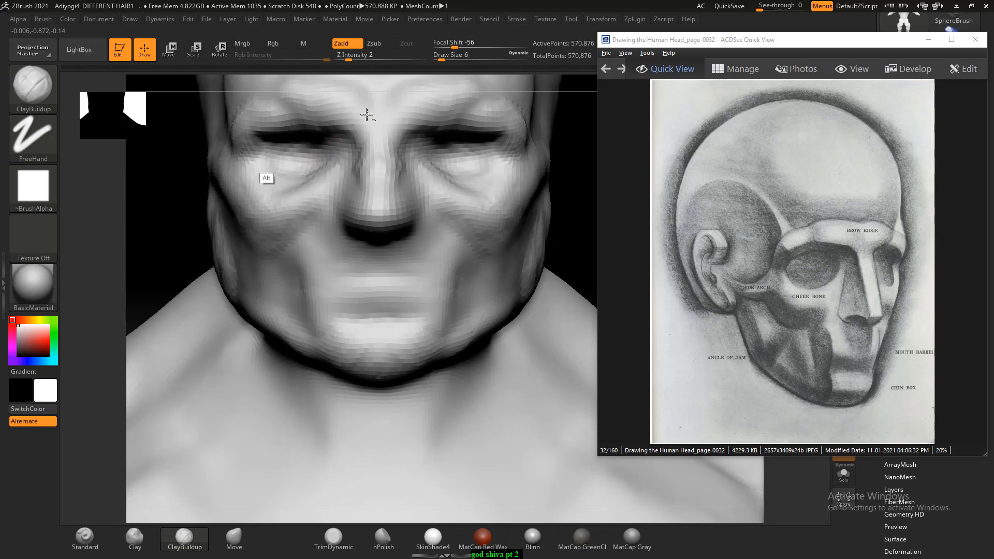
alt+drag(307, 164, 284, 173)
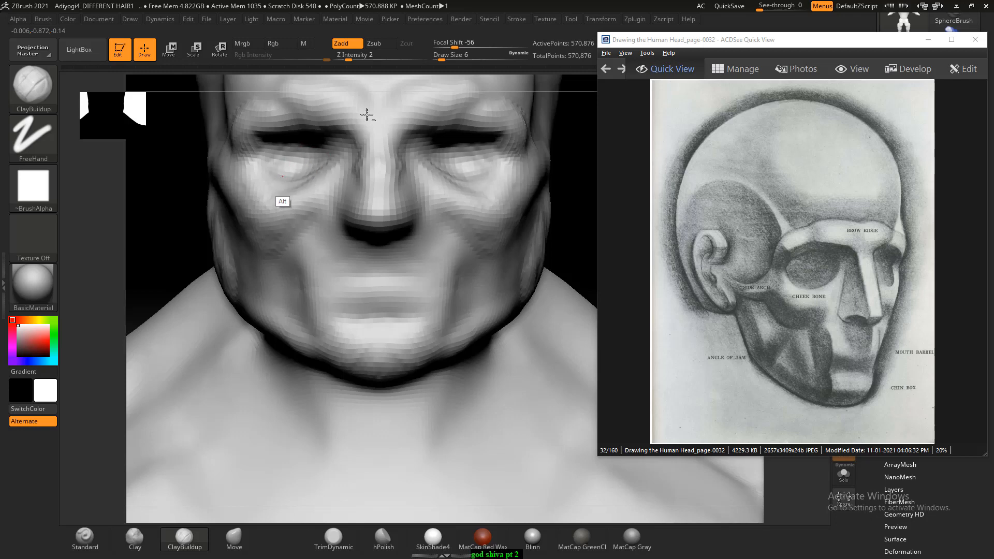
alt+drag(587, 220, 520, 131)
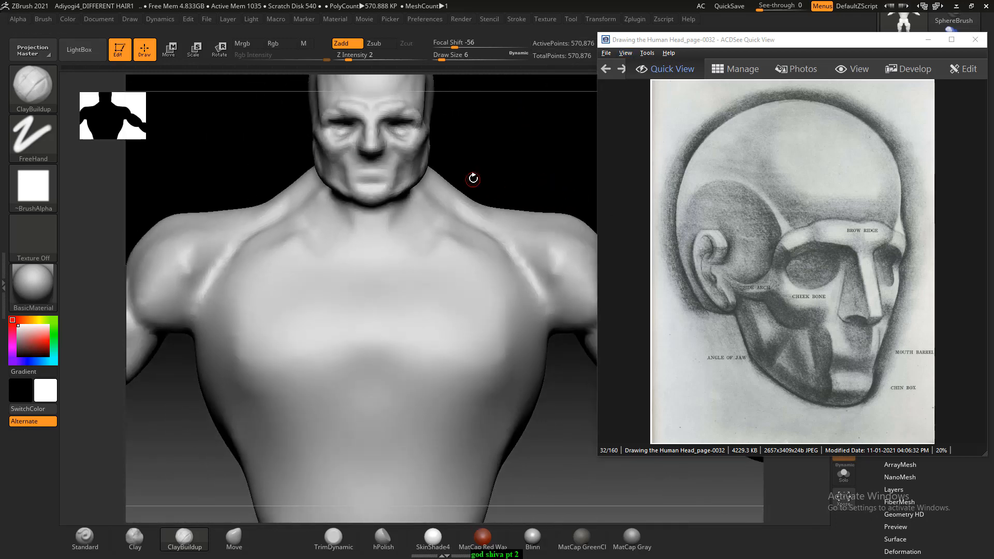
- Enlarge the ear area of the page-0032 drawing and mask an oval ear patch on the side of the head behind the cheekbone arch
drag(473, 178, 606, 277)
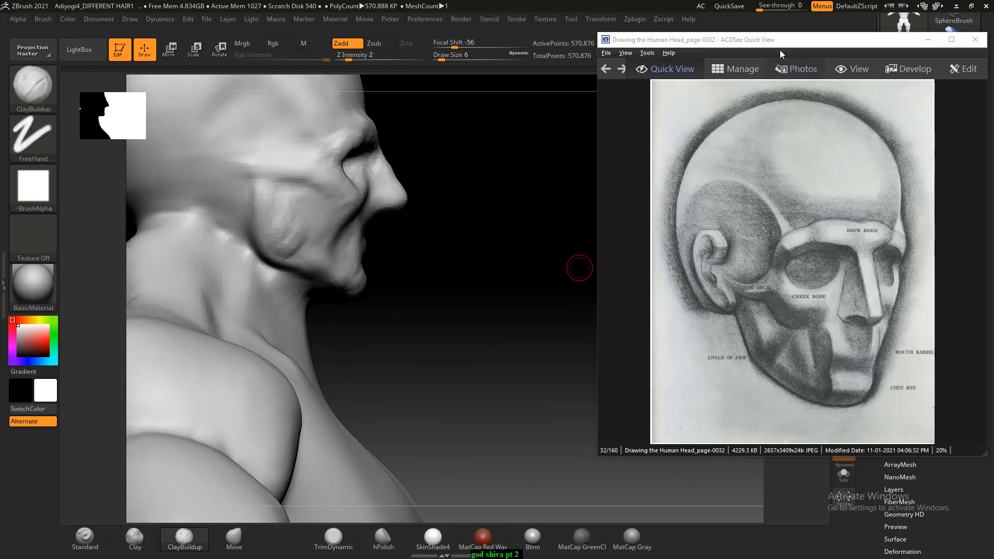
drag(778, 42, 787, 34)
scroll(766, 254, up, 3)
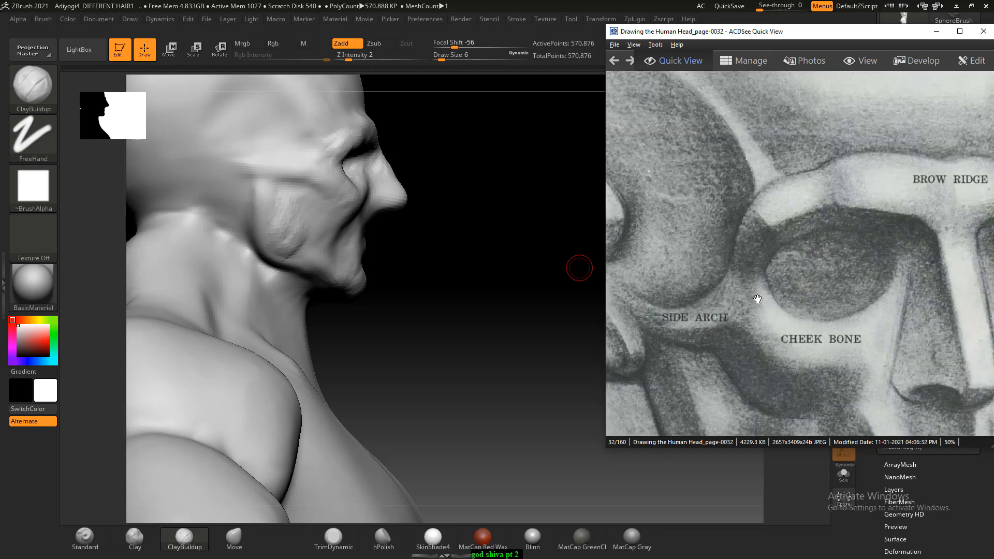
drag(756, 298, 859, 278)
click(526, 291)
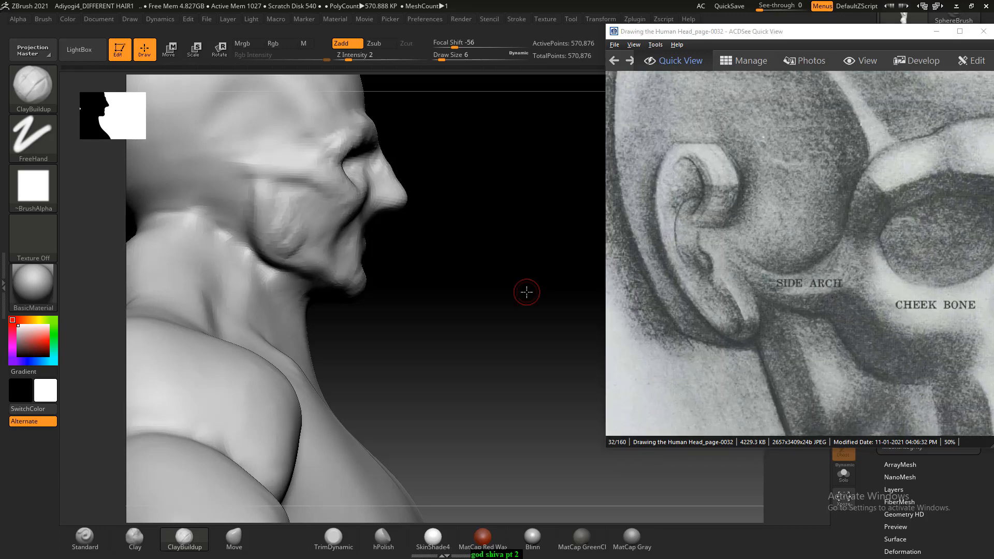
mouse_move(525, 291)
shift+mouse_down()
mouse_move(514, 293)
mouse_move(517, 309)
mouse_move(564, 398)
shift+mouse_up()
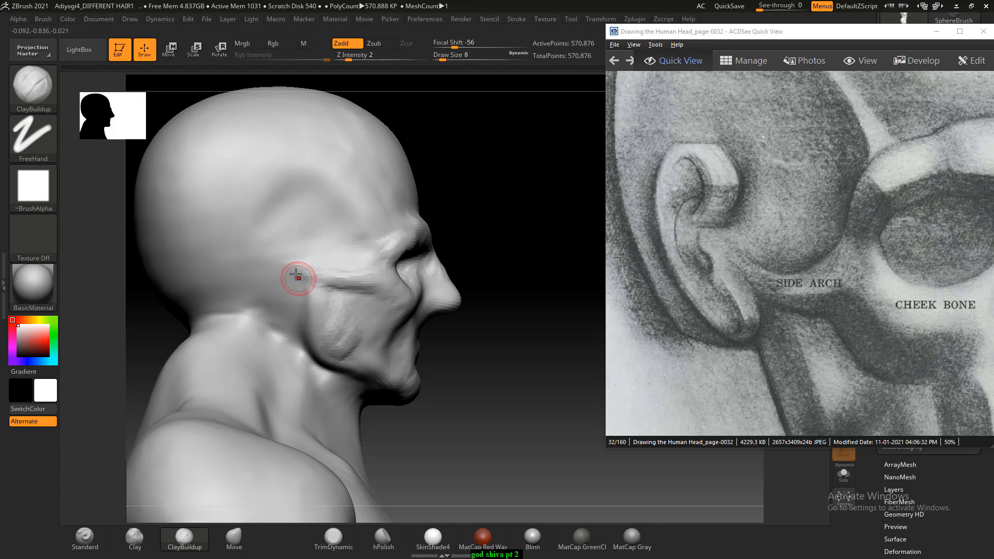
key(ctrl)
mouse_move(293, 264)
ctrl+mouse_down()
mouse_move(294, 248)
mouse_move(293, 264)
ctrl+mouse_up()
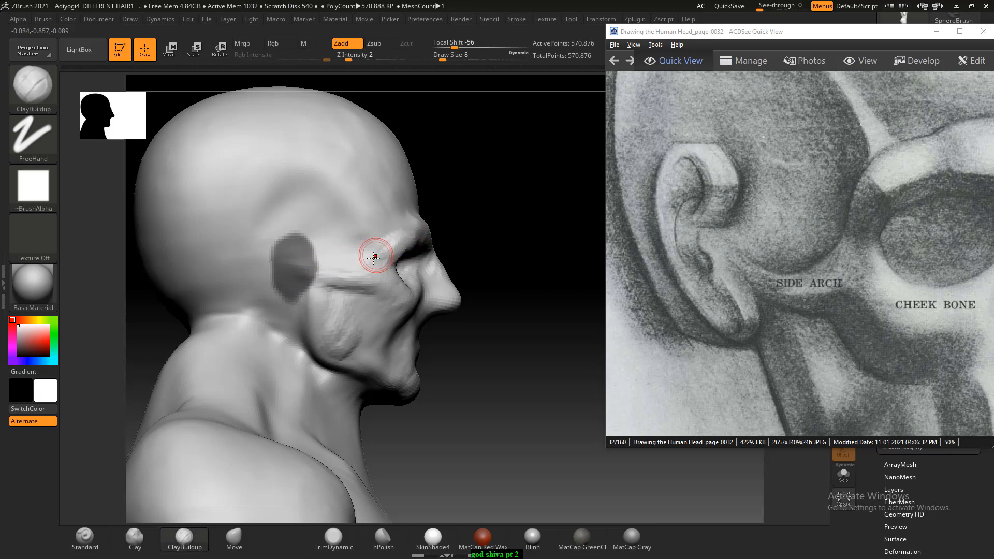
- Compare the head from the front with the brow ridge and nose proportions on Drawing the Human Head_page-0033
drag(583, 246, 496, 258)
shift+drag(553, 287, 565, 283)
ctrl+scroll(722, 251, down, 4)
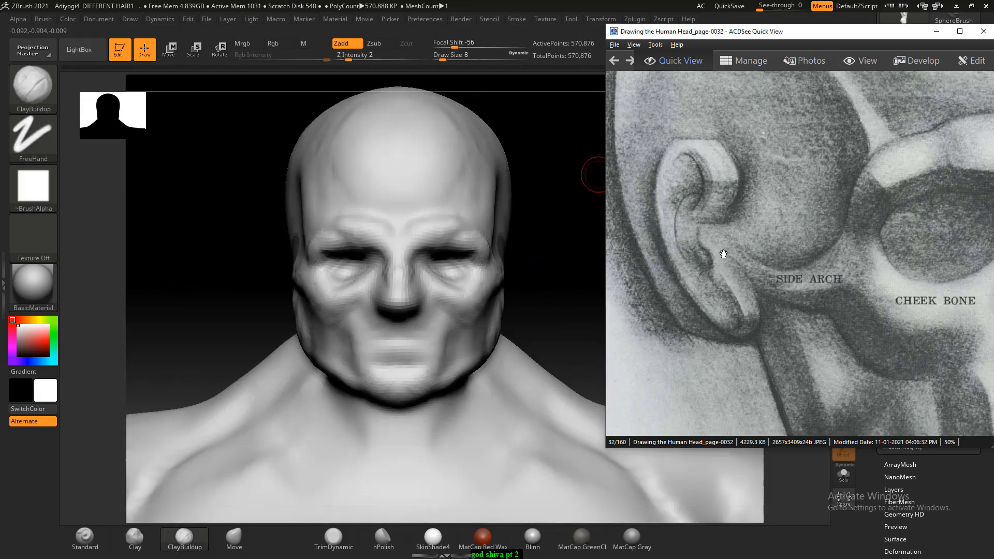
scroll(827, 268, down, 1)
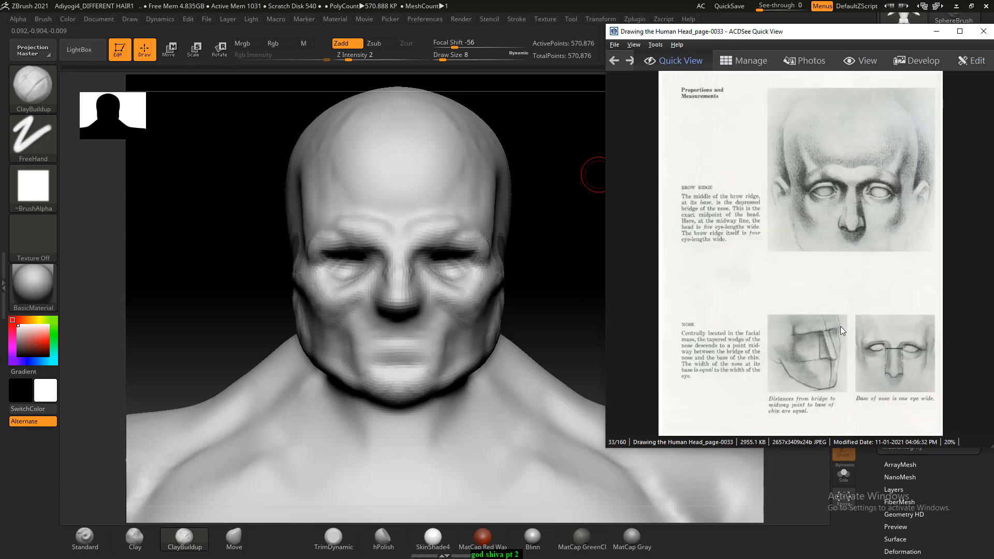
shift+drag(539, 287, 564, 311)
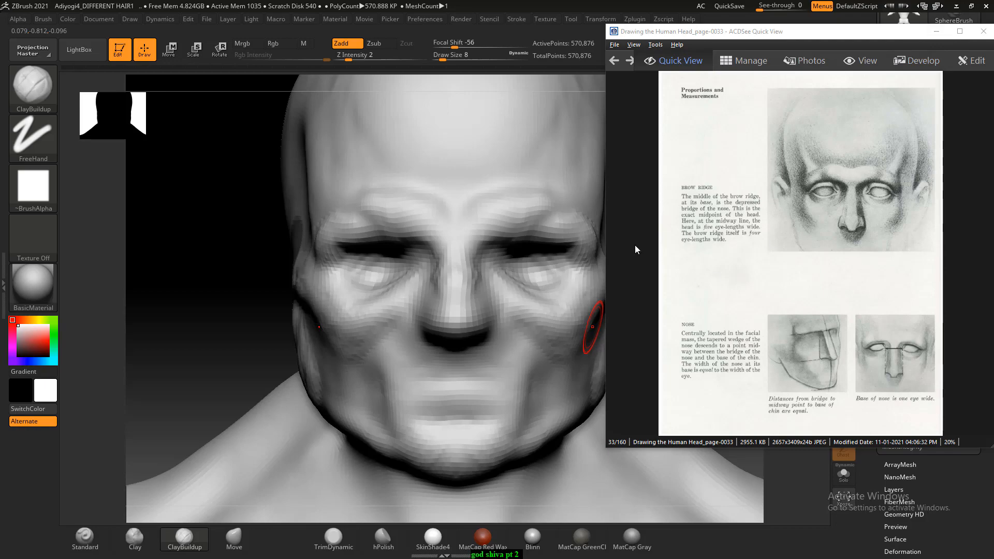
- Switch to File Explorer, open page-022 from the ZBrush Digital Sculpting Human Anatomy folder and enlarge Figure 1.1 as the body reference
key(alt+Tab)
click(516, 129)
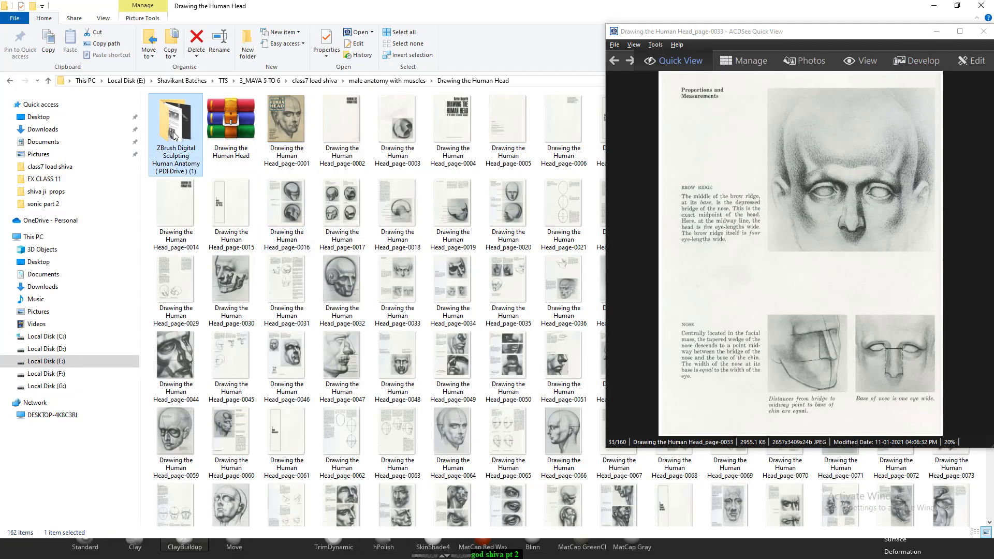
double_click(175, 122)
double_click(442, 217)
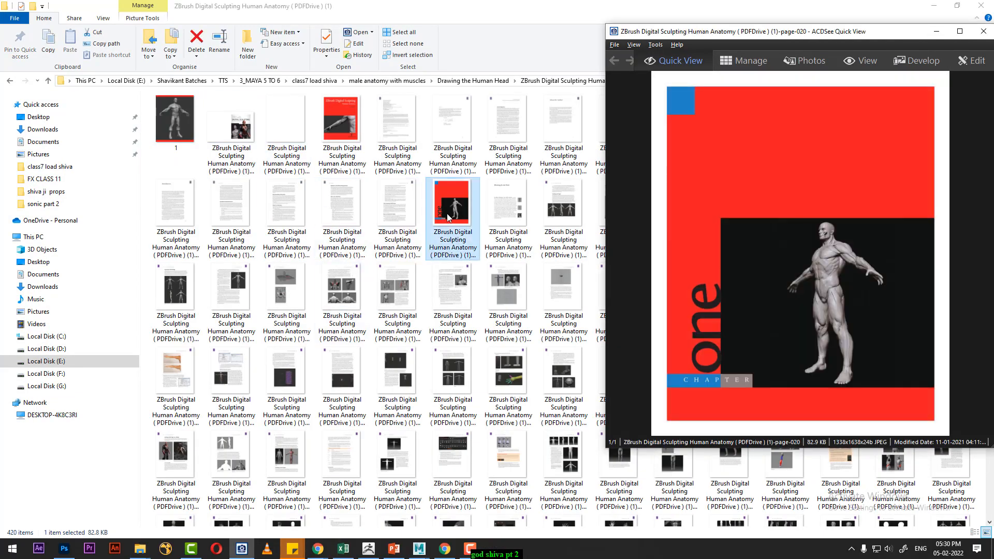
scroll(817, 307, down, 1)
scroll(816, 310, down, 1)
scroll(816, 319, up, 1)
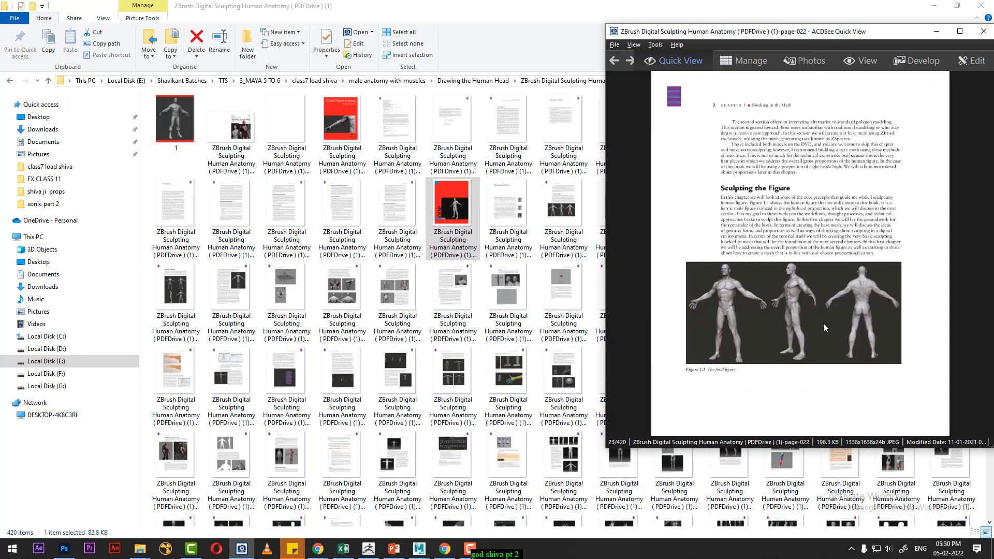
ctrl+scroll(794, 313, up, 4)
drag(821, 323, 916, 193)
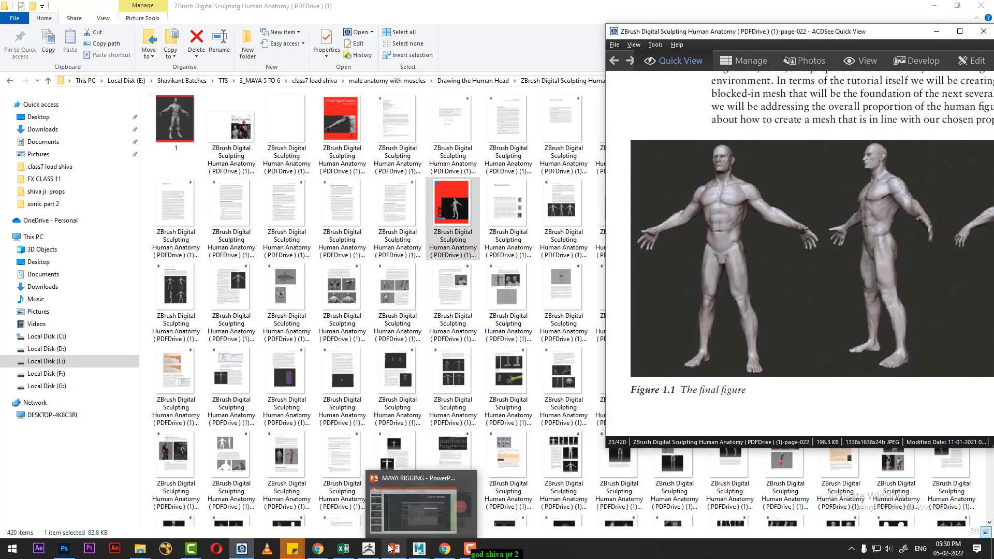
- Switch back to ZBrush and carve the sternum groove and lower pectoral lines with the Standard brush at Draw Size 8
click(455, 497)
alt+drag(254, 314, 238, 240)
alt+drag(545, 278, 555, 243)
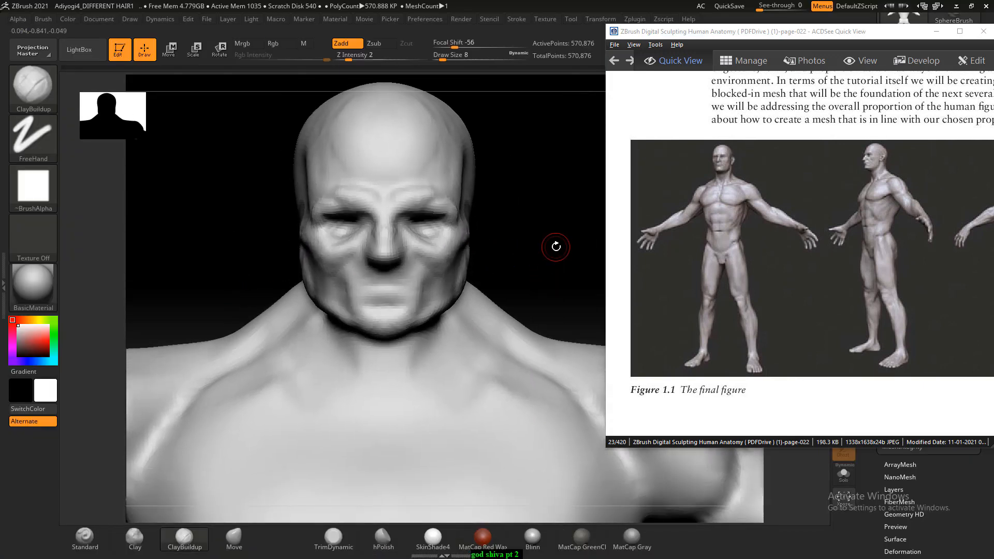
alt+drag(506, 275, 516, 216)
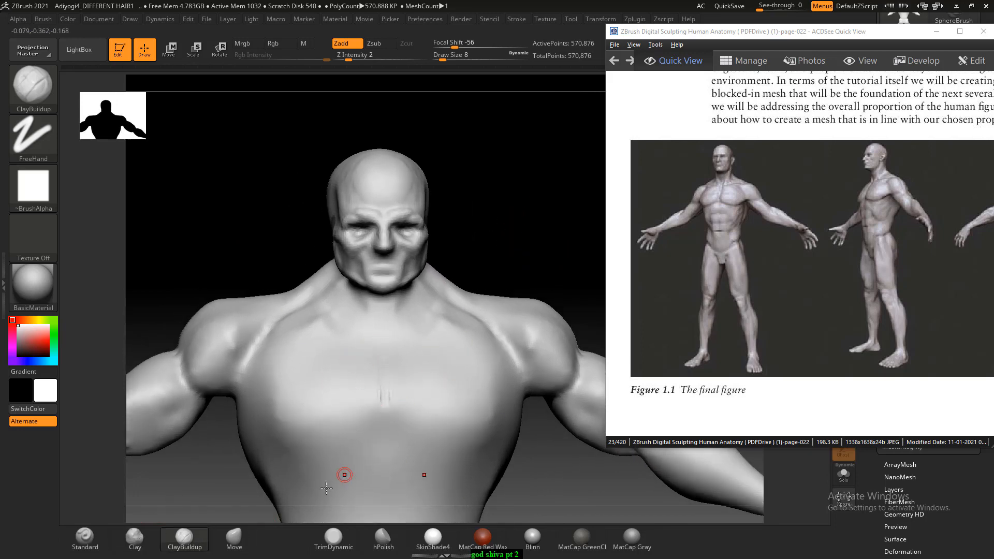
click(85, 536)
mouse_move(382, 331)
alt+mouse_down()
mouse_move(382, 429)
mouse_move(354, 420)
mouse_move(317, 434)
alt+mouse_up()
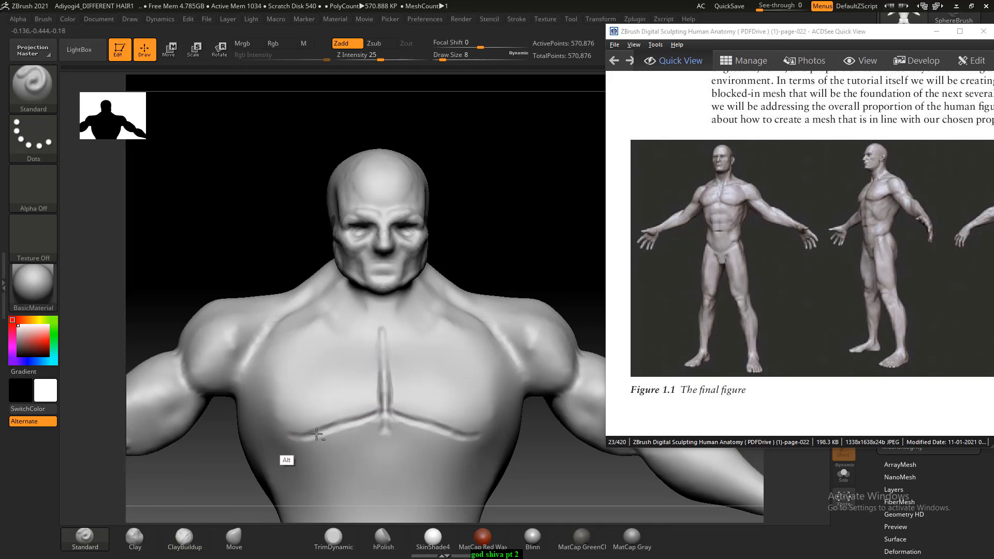
- Deepen the lower pectoral lines and extend them outward toward the armpits with the Standard brush
drag(499, 277, 526, 252)
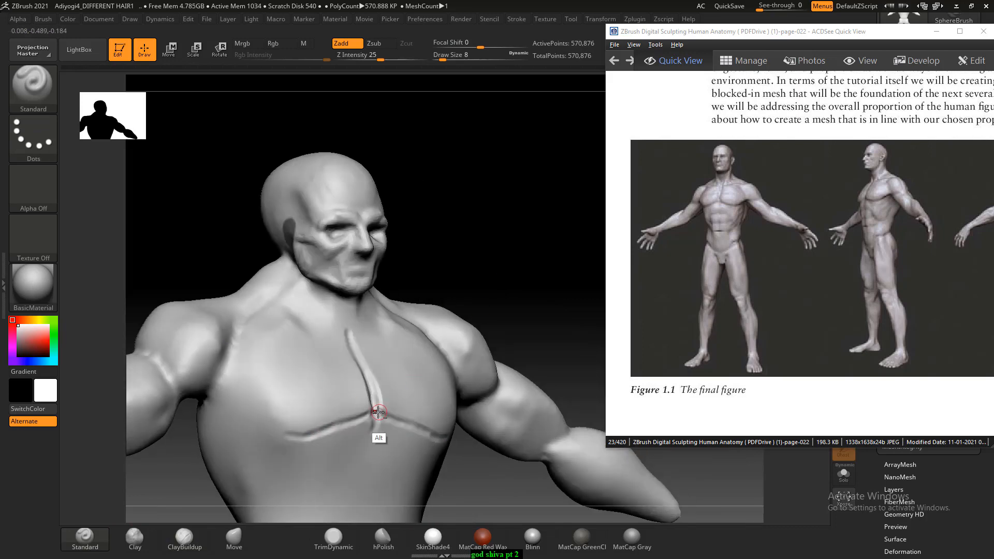
alt+drag(363, 421, 296, 433)
alt+drag(236, 402, 285, 440)
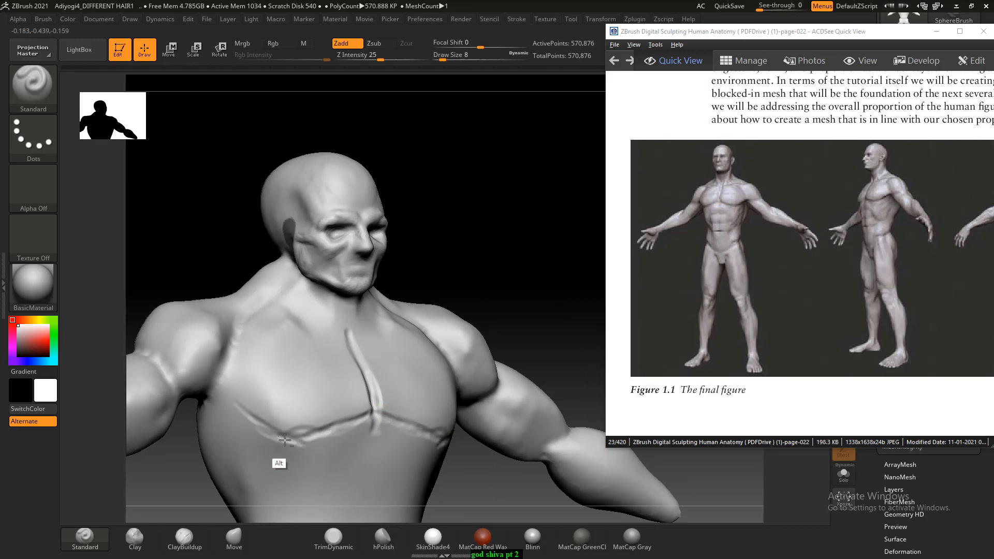
drag(459, 245, 473, 244)
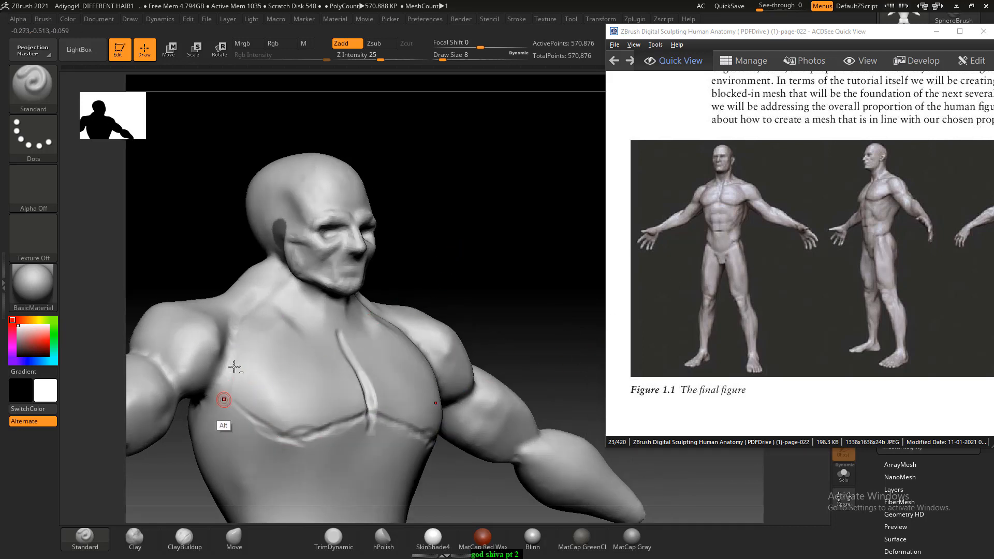
mouse_move(458, 208)
shift+mouse_down()
mouse_move(482, 187)
mouse_move(494, 203)
shift+mouse_up()
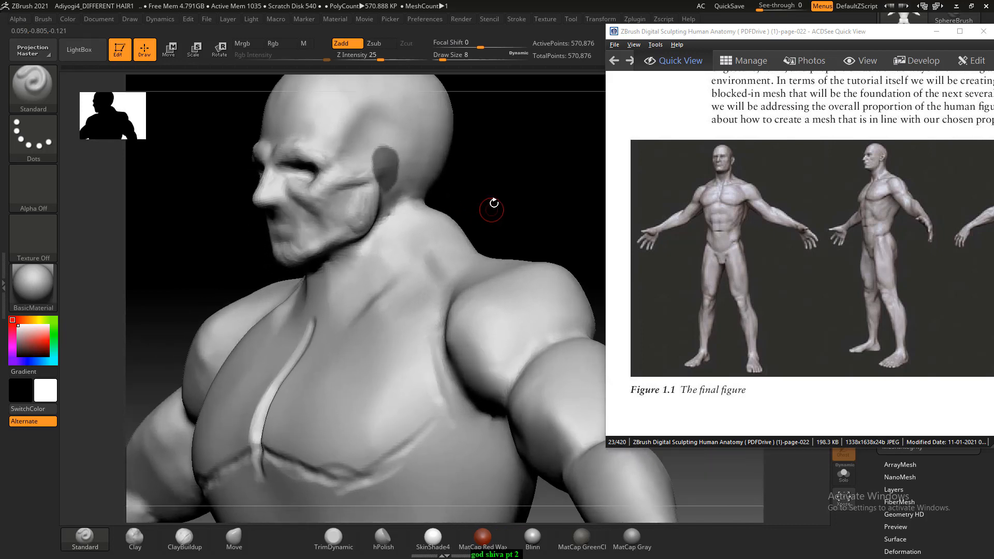
- Carve the neck muscle planes and the hollow above the collarbones with ClayBuildup at Draw Size 18
click(195, 542)
key(bracketright)
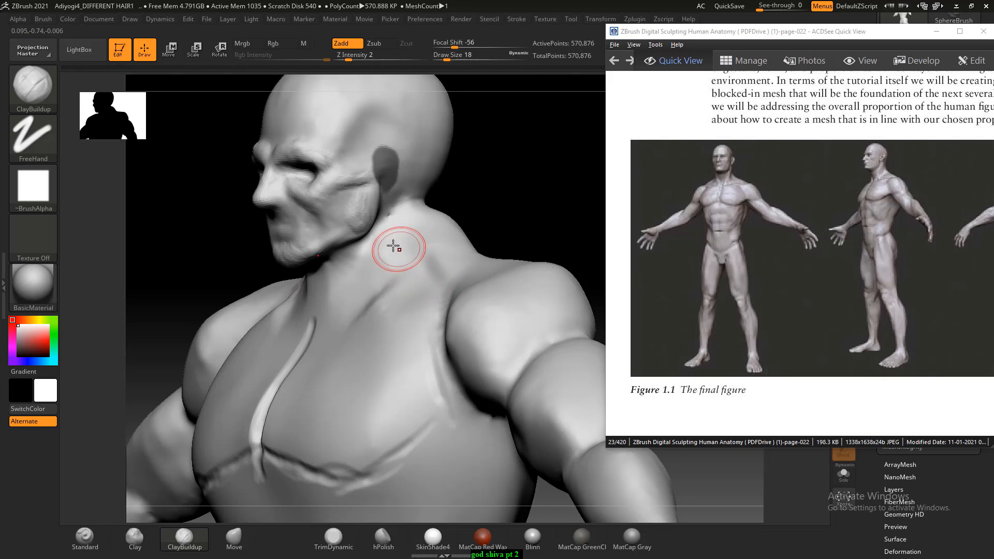
alt+drag(385, 238, 309, 312)
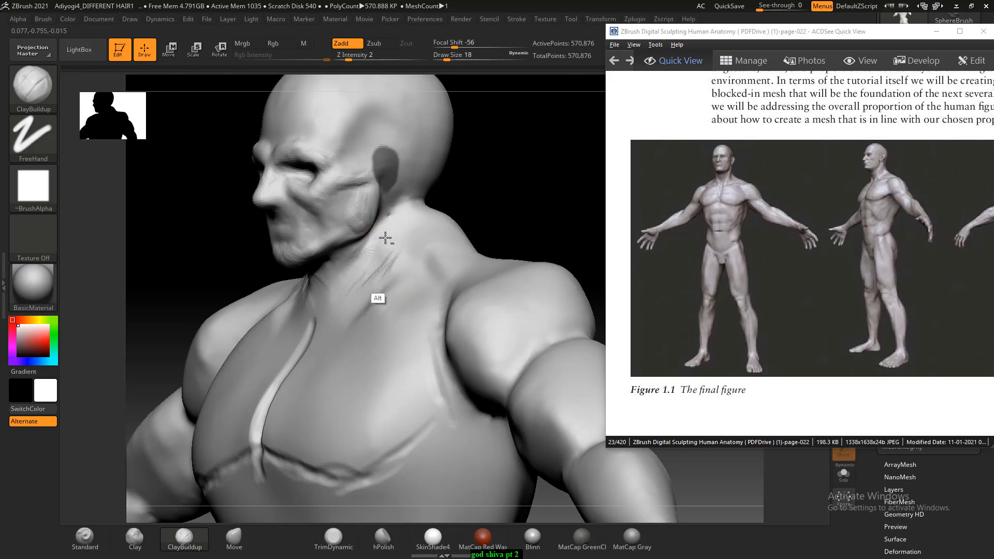
drag(476, 162, 398, 218)
mouse_move(385, 265)
alt+mouse_down()
mouse_move(373, 272)
mouse_move(369, 256)
mouse_move(342, 294)
alt+mouse_up()
shift+drag(481, 181, 543, 195)
mouse_move(312, 236)
mouse_down()
mouse_move(311, 221)
mouse_move(295, 231)
mouse_move(302, 245)
mouse_up()
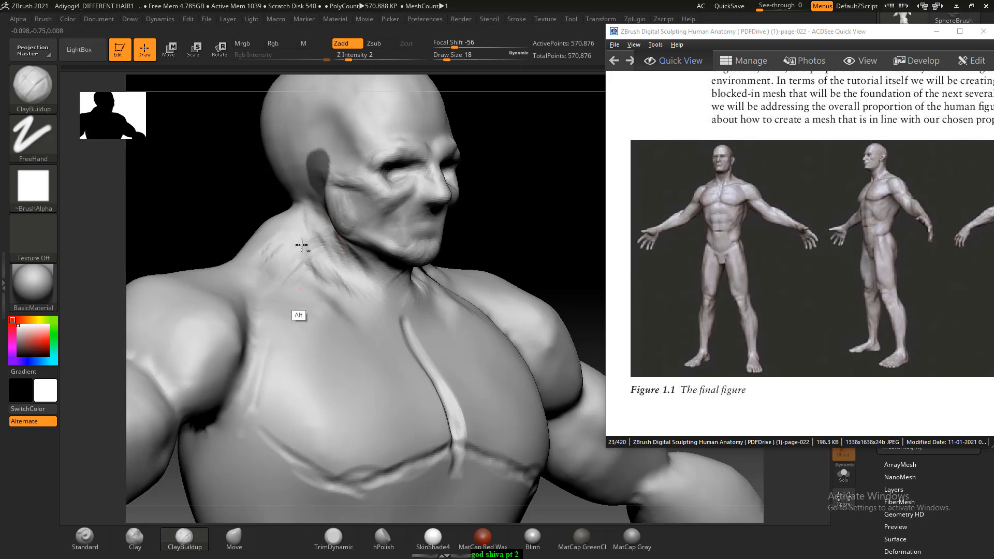
- Define the collarbones from the top of the sternum out to the shoulders with ClayBuildup at Draw Size 8
mouse_move(517, 184)
shift+mouse_down()
mouse_move(519, 150)
mouse_move(541, 148)
mouse_move(507, 220)
shift+mouse_up()
mouse_move(340, 331)
alt+mouse_down()
mouse_move(338, 322)
mouse_move(316, 327)
alt+mouse_up()
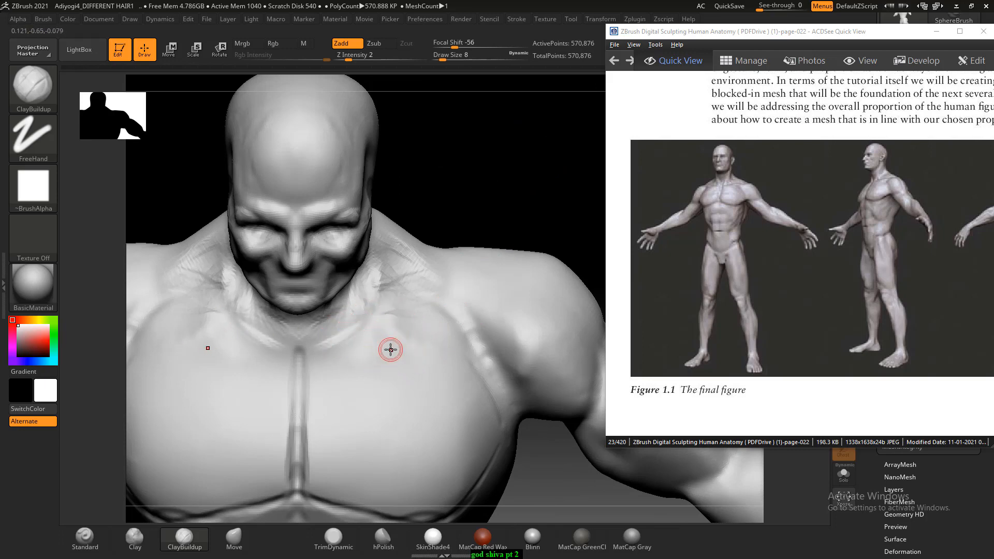
key([)
alt+drag(326, 331, 370, 319)
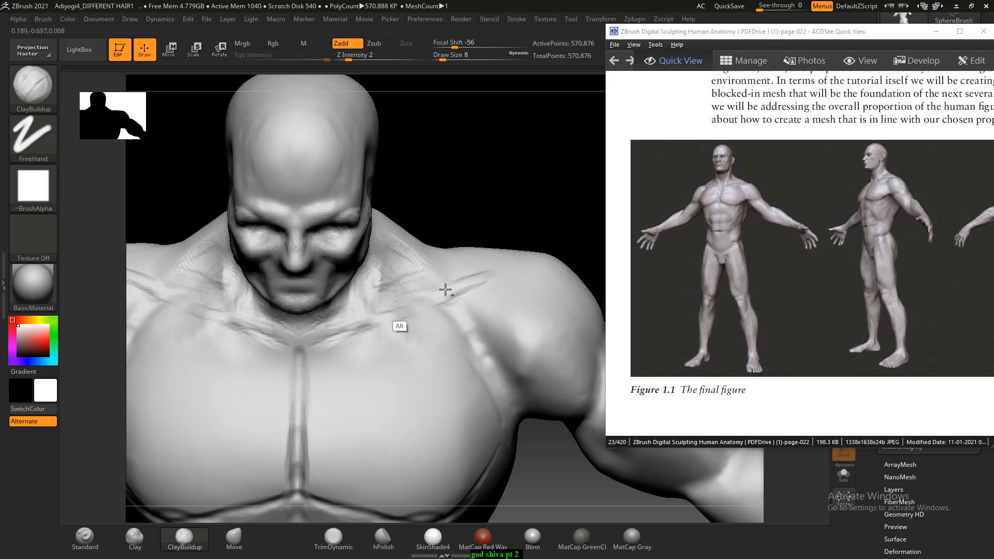
mouse_move(494, 208)
mouse_down()
mouse_move(511, 184)
mouse_move(492, 269)
mouse_up()
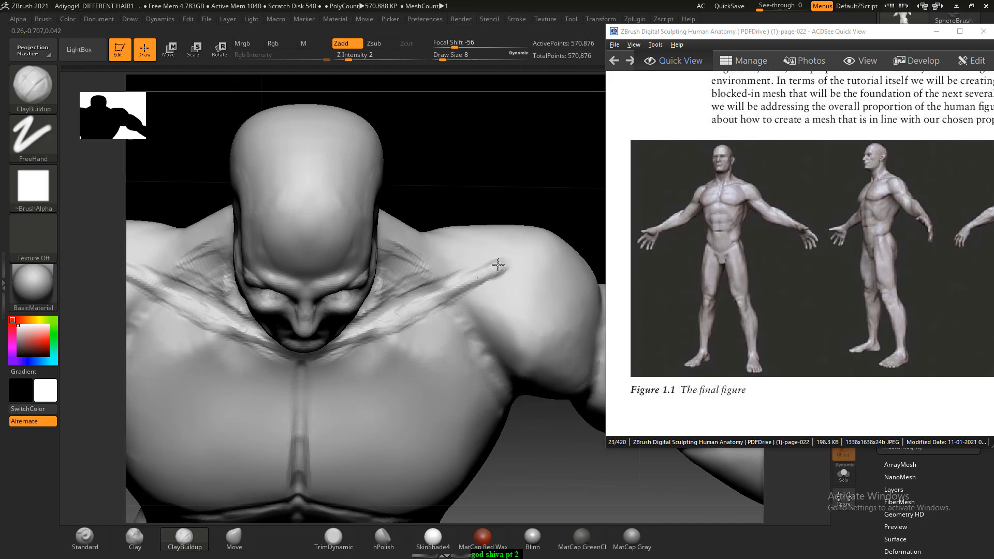
- Shape the trapezius and shoulder blade areas on the upper back with ClayBuildup at Draw Size 38
mouse_move(477, 173)
mouse_down()
mouse_move(457, 155)
mouse_move(272, 257)
mouse_move(290, 273)
mouse_move(281, 188)
mouse_move(284, 224)
mouse_move(428, 293)
mouse_up()
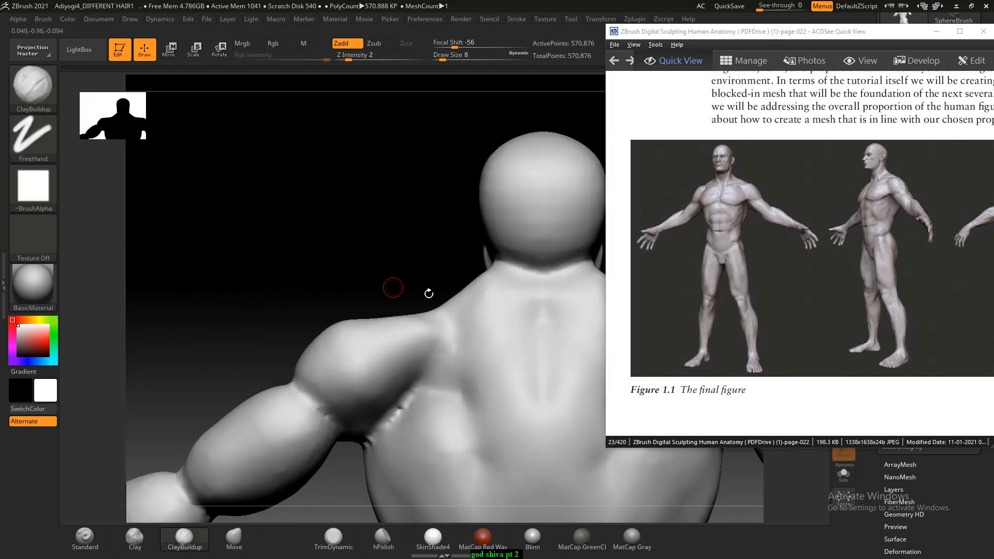
key(bracketright)
key(bracketright)
key(bracketright)
mouse_move(433, 313)
mouse_down()
mouse_move(468, 303)
mouse_move(517, 309)
mouse_move(448, 350)
mouse_move(481, 358)
mouse_up()
mouse_move(526, 312)
mouse_down()
mouse_move(473, 346)
mouse_move(486, 343)
mouse_up()
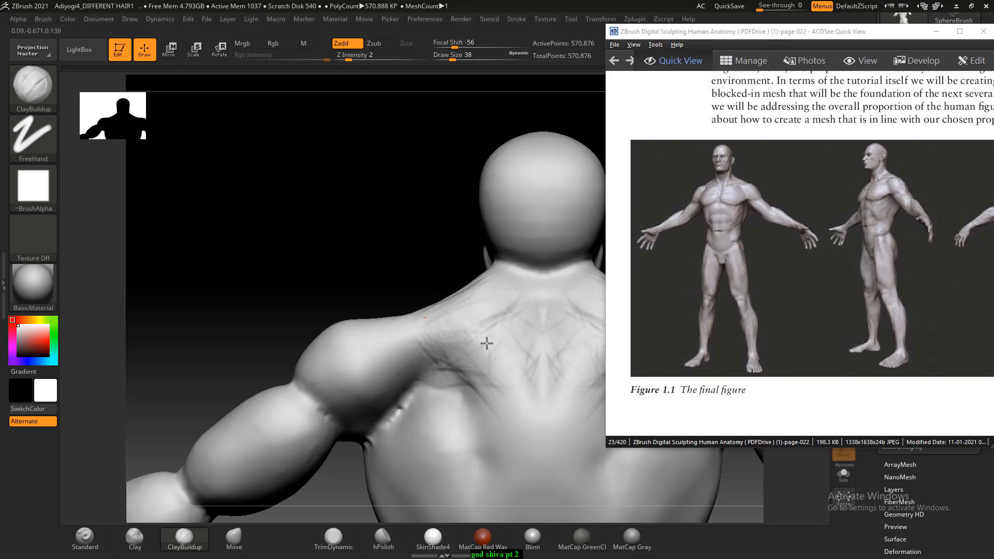
- Refine the front of the shoulder muscles with ClayBuildup at Draw Size 38 and compare the torso with Figure 1.1
mouse_move(362, 277)
mouse_down()
mouse_move(466, 289)
mouse_move(554, 278)
mouse_move(415, 305)
mouse_up()
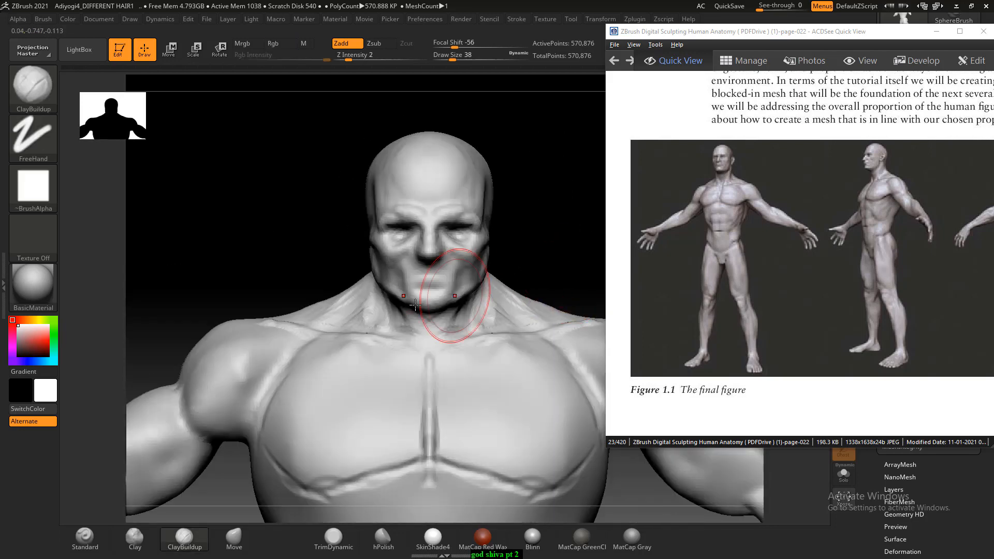
drag(264, 276, 264, 293)
mouse_move(258, 351)
alt+mouse_down()
mouse_move(227, 373)
mouse_move(237, 352)
mouse_move(183, 359)
alt+mouse_up()
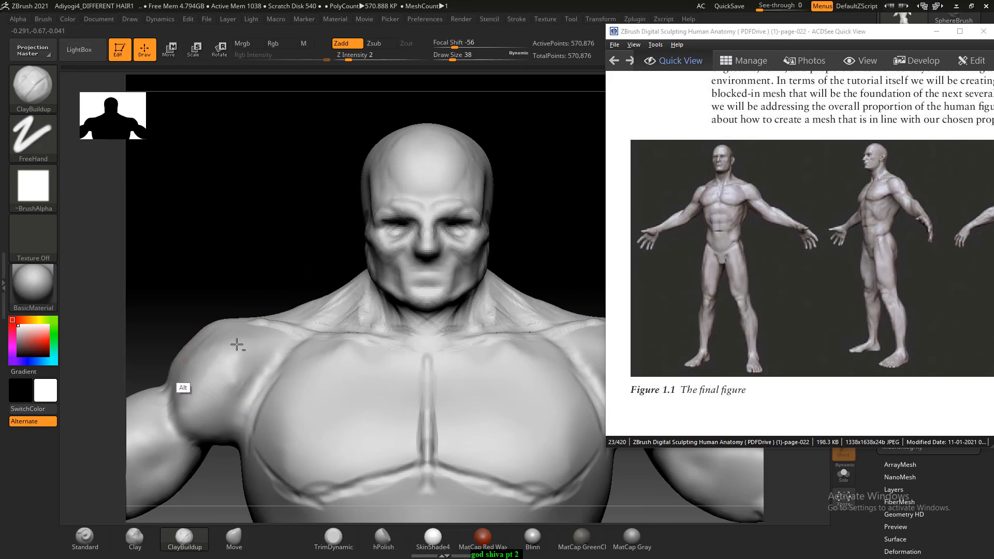
drag(223, 258, 281, 274)
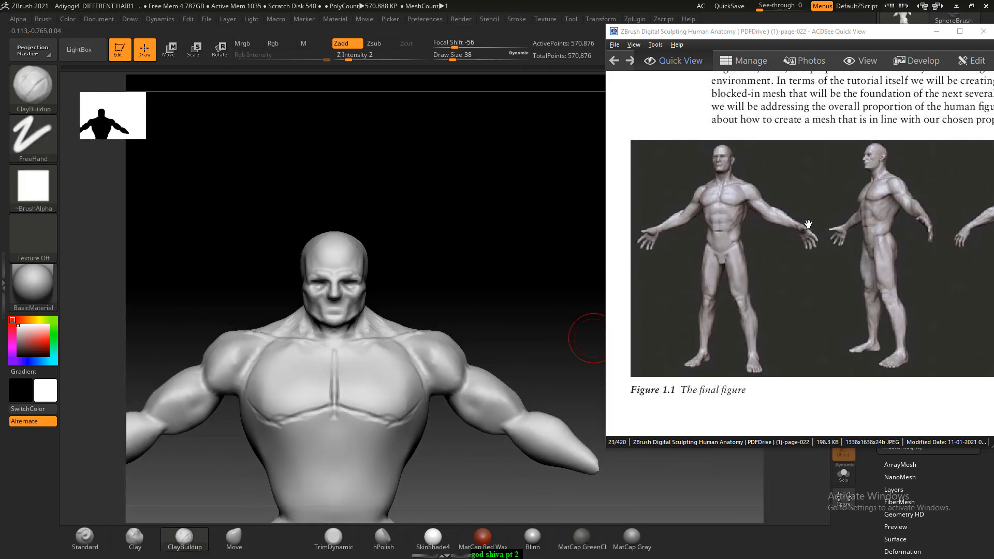
drag(425, 273, 459, 335)
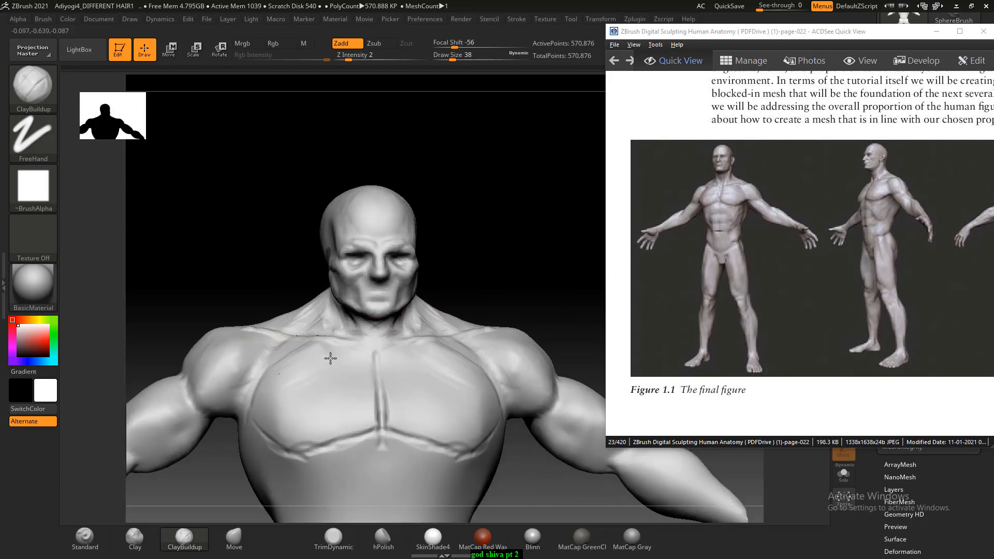
- Build up the pectoral muscle fibres from the sternum toward the shoulders with ClayBuildup at Draw Size 38
mouse_move(350, 374)
mouse_down()
mouse_move(306, 414)
mouse_move(311, 439)
mouse_up()
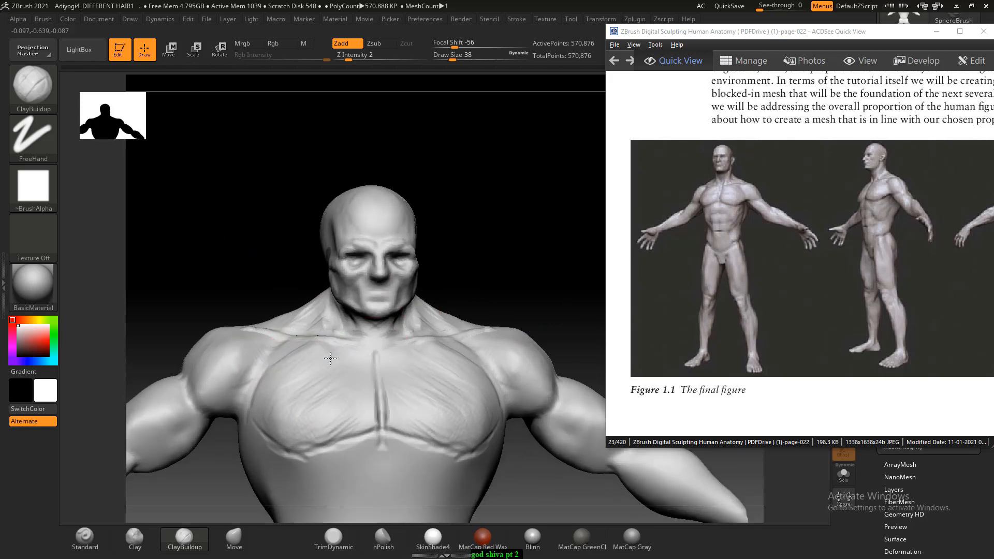
mouse_move(330, 358)
mouse_down()
mouse_move(274, 385)
mouse_move(305, 396)
mouse_move(284, 414)
mouse_up()
mouse_move(255, 354)
alt+mouse_down()
mouse_move(221, 373)
mouse_move(240, 396)
alt+mouse_up()
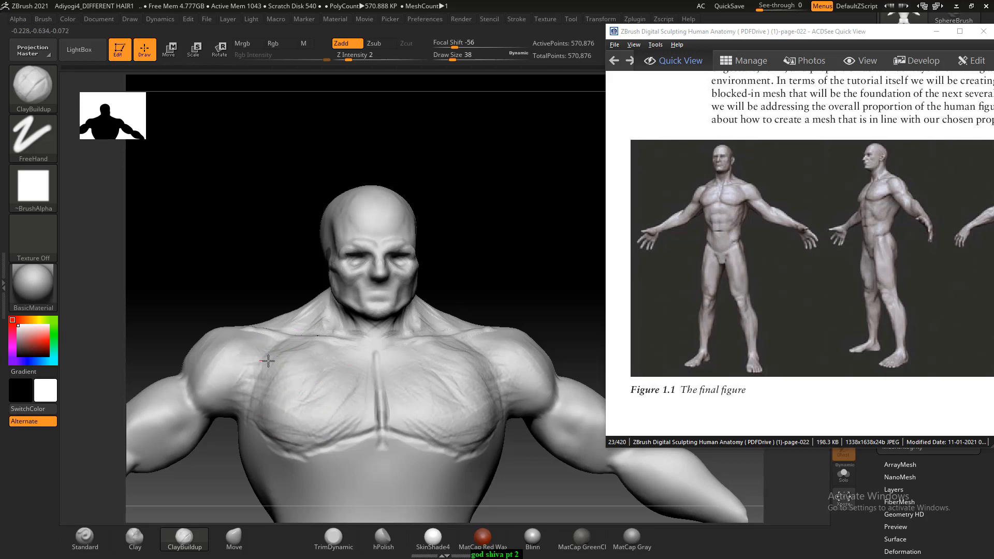
drag(268, 360, 307, 377)
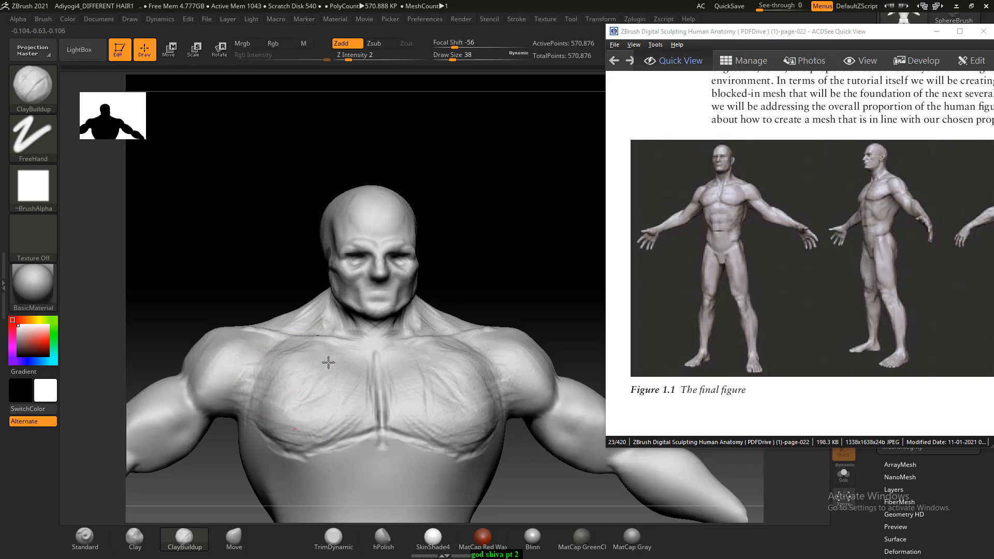
shift+drag(505, 260, 512, 259)
alt+drag(504, 295, 505, 240)
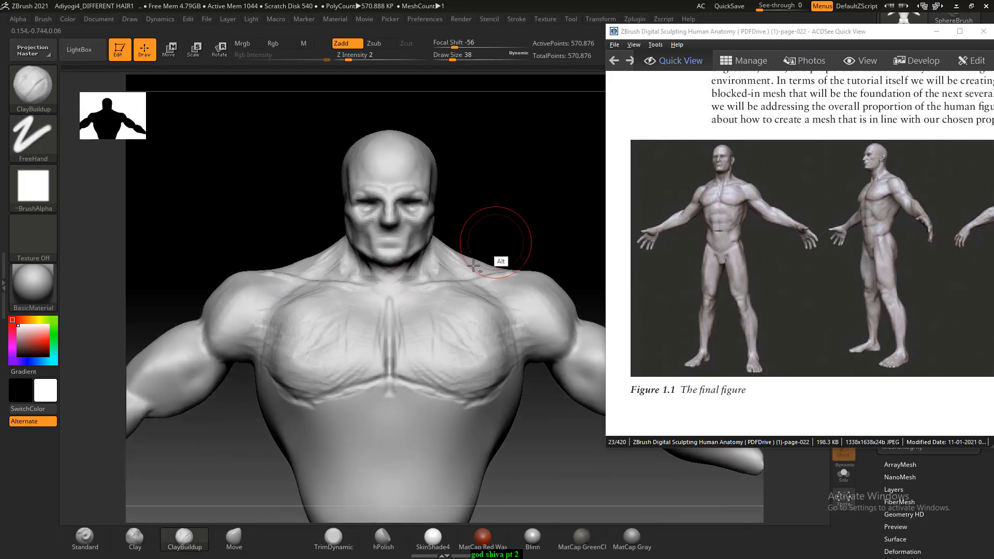
mouse_move(337, 317)
mouse_down()
mouse_move(322, 339)
mouse_move(359, 315)
mouse_up()
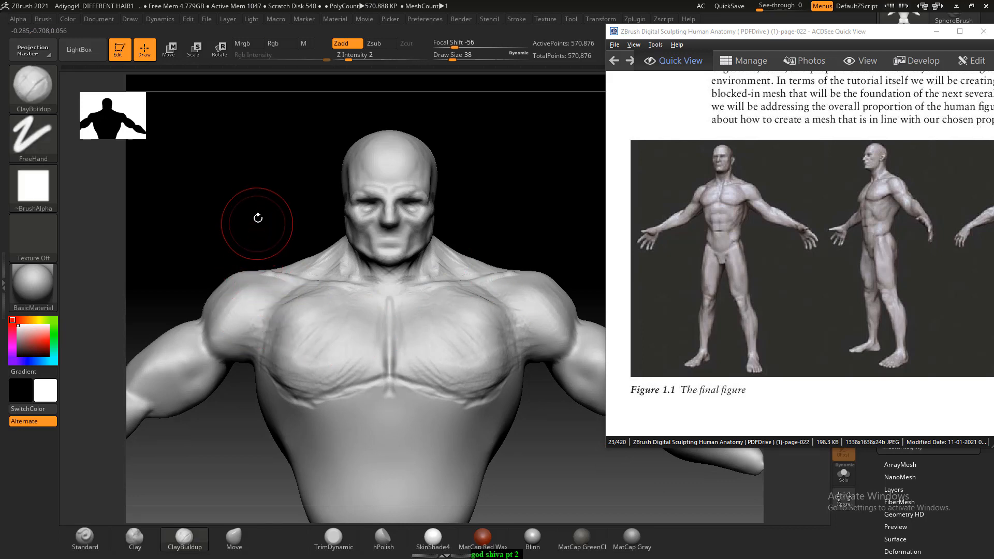
- Blend the outer chest below the collarbones into the front of the shoulders with ClayBuildup at Draw Size 38
drag(259, 217, 259, 247)
drag(287, 297, 295, 289)
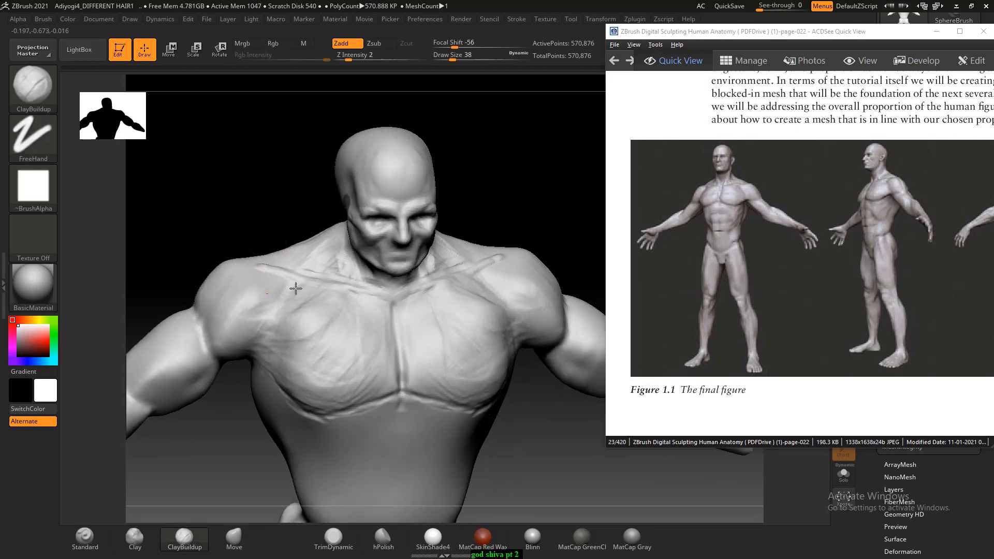
drag(197, 196, 234, 244)
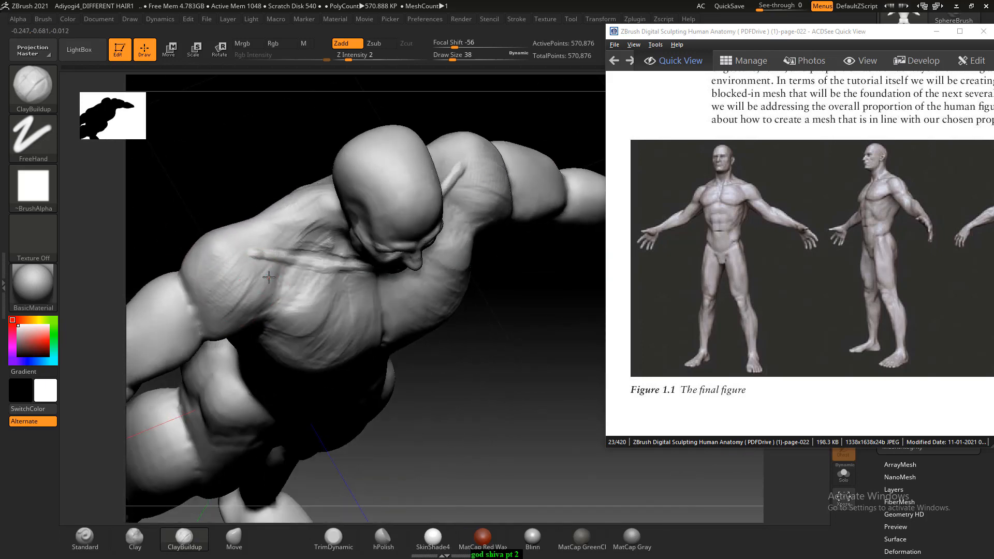
mouse_move(203, 195)
mouse_down()
mouse_move(406, 317)
mouse_move(430, 357)
mouse_move(401, 362)
mouse_up()
drag(241, 296, 230, 270)
mouse_move(357, 296)
mouse_down()
mouse_move(428, 334)
mouse_move(399, 393)
mouse_move(562, 397)
mouse_up()
- Build up the latissimus muscles from the shoulder blades down to the waist with ClayBuildup at Draw Size 38
drag(559, 399, 477, 233)
alt+drag(394, 221, 523, 252)
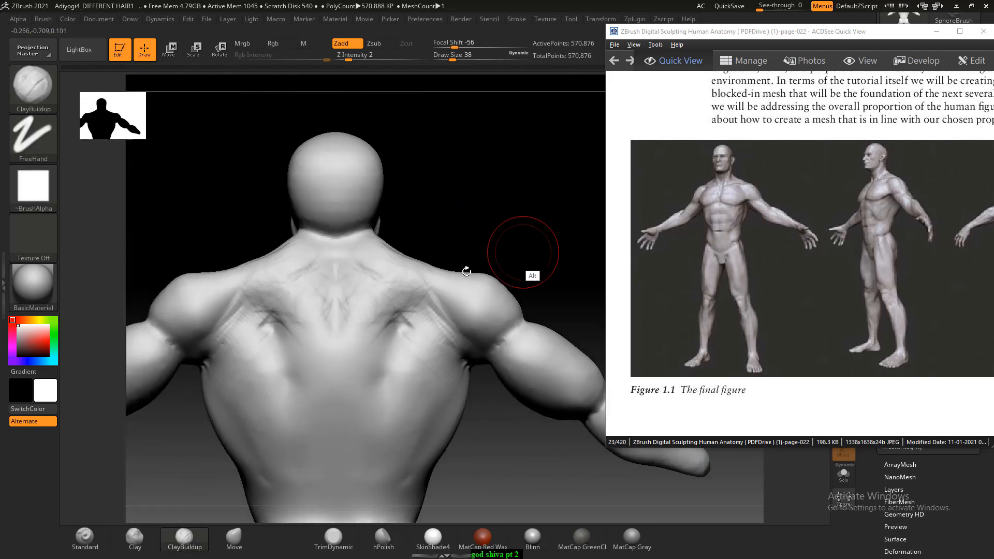
mouse_move(269, 305)
mouse_down()
mouse_move(217, 327)
mouse_move(270, 317)
mouse_move(224, 368)
mouse_up()
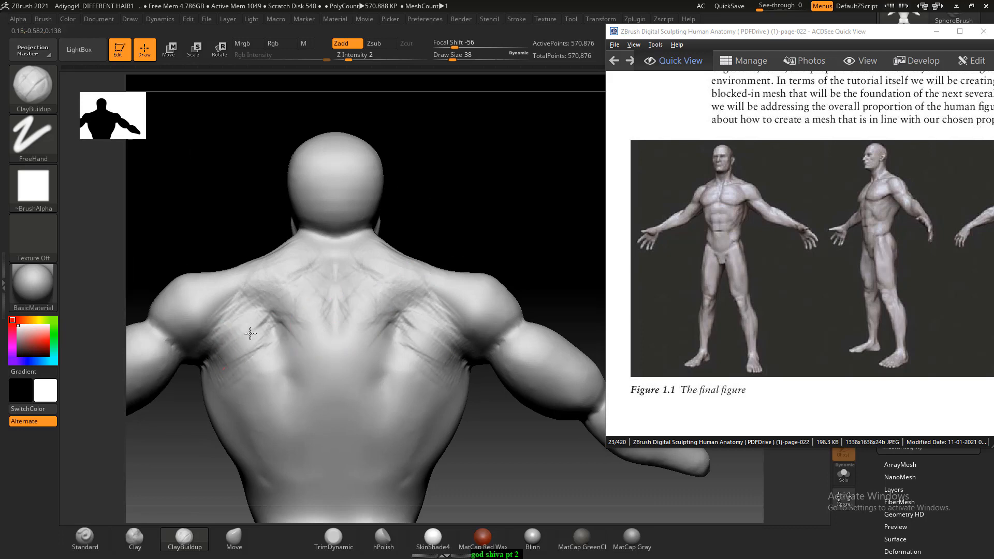
drag(250, 333, 308, 468)
drag(308, 468, 277, 402)
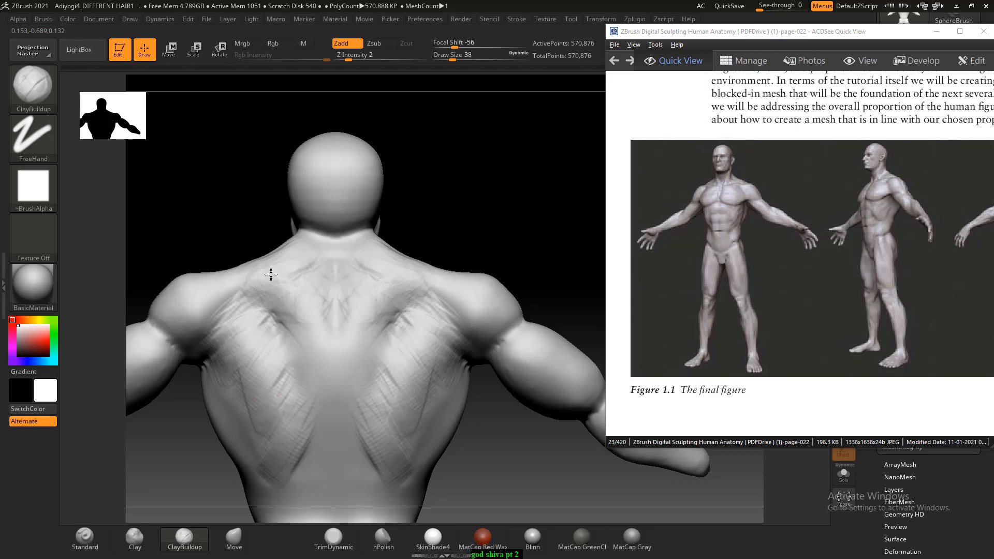
- Shape the middle trapezius along both sides of the upper spine with ClayBuildup at Draw Size 30
drag(270, 264, 268, 307)
mouse_move(335, 296)
mouse_down()
mouse_move(316, 296)
mouse_move(326, 381)
mouse_move(302, 326)
mouse_up()
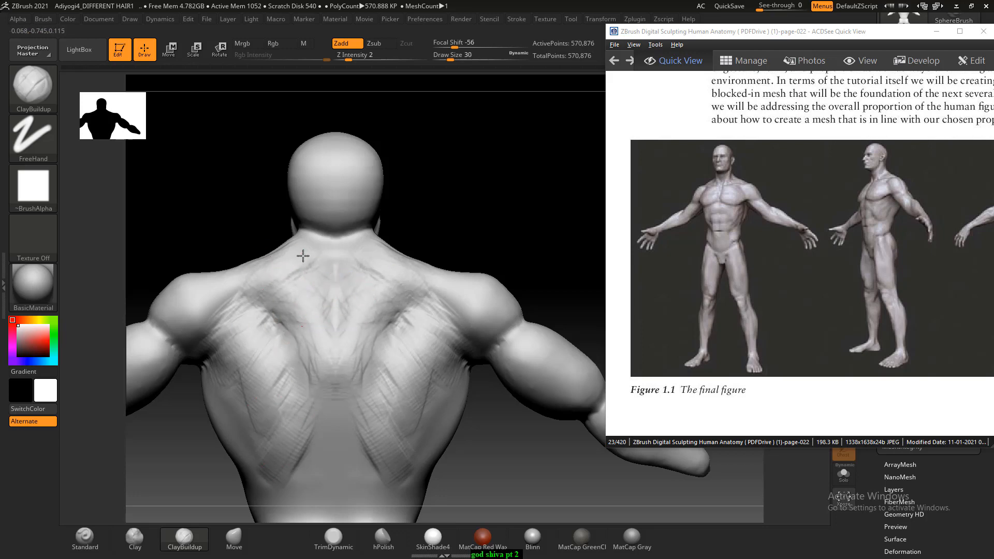
drag(324, 261, 322, 299)
drag(303, 256, 284, 266)
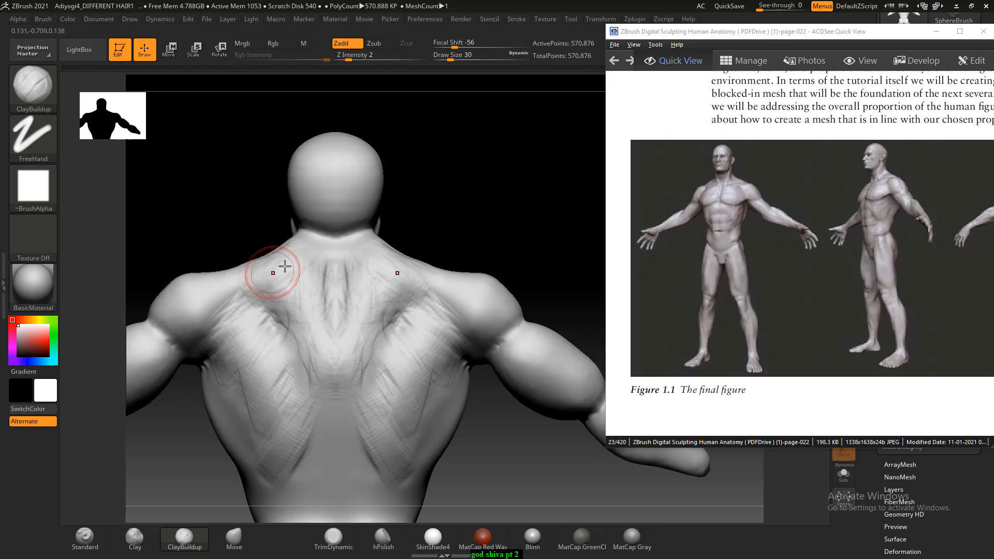
drag(440, 206, 452, 203)
alt+drag(328, 250, 295, 252)
- Bring up an enlarged view of the back-facing figure in the Figure 1.1 reference
mouse_move(408, 223)
mouse_down()
mouse_move(424, 210)
mouse_move(490, 246)
mouse_move(452, 207)
mouse_move(461, 213)
mouse_up()
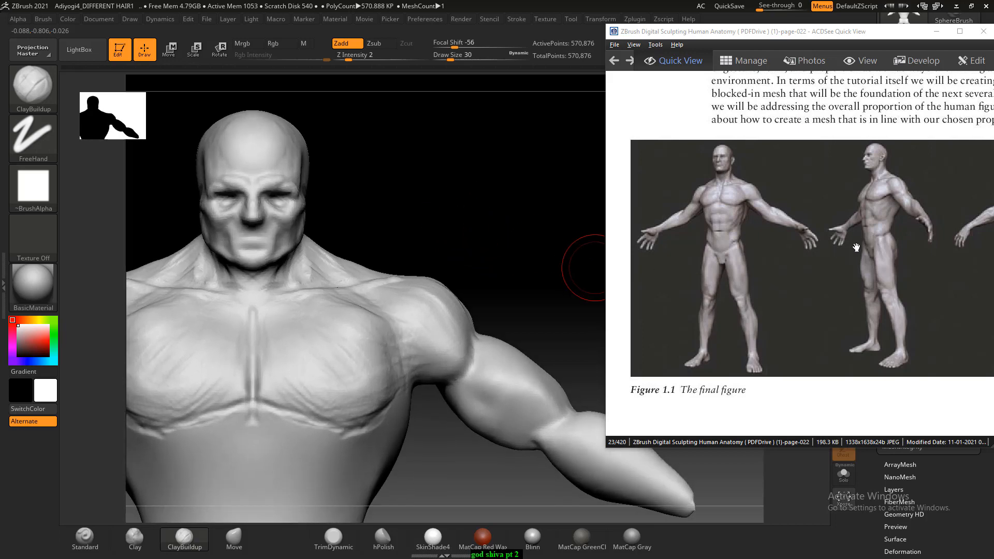
drag(884, 235, 710, 232)
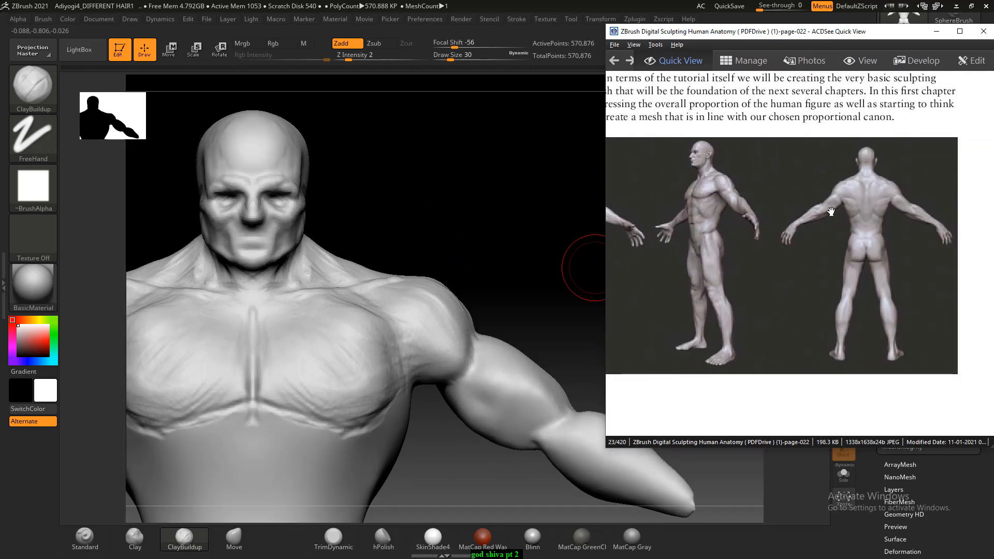
ctrl+scroll(831, 212, up, 2)
drag(839, 216, 719, 341)
- Sculpt the upper trapezius from the back of the neck to the shoulders with ClayBuildup at Draw Size 30, and smooth the neck side
mouse_move(448, 244)
mouse_down()
mouse_move(437, 238)
mouse_move(473, 220)
mouse_up()
mouse_move(409, 224)
alt+mouse_down()
mouse_move(457, 237)
mouse_move(415, 218)
mouse_move(470, 175)
alt+mouse_up()
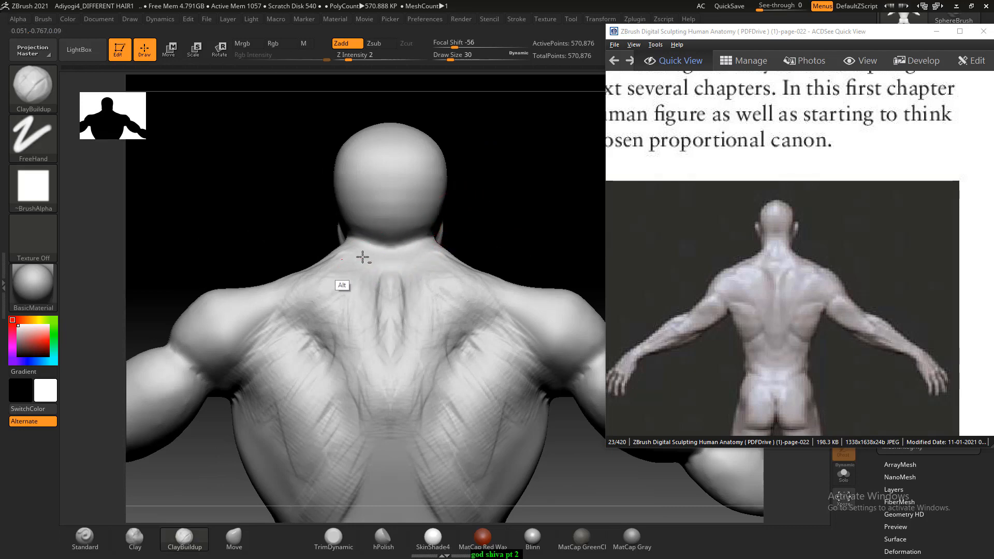
alt+drag(362, 257, 274, 284)
drag(233, 233, 288, 236)
mouse_move(333, 275)
alt+mouse_down()
mouse_move(308, 295)
mouse_move(308, 329)
mouse_move(352, 314)
alt+mouse_up()
drag(546, 164, 495, 173)
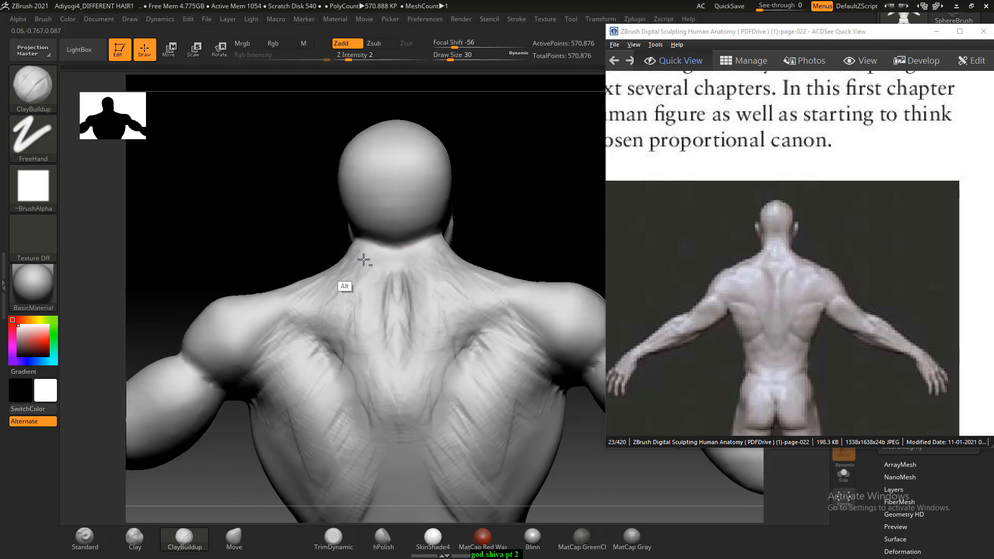
mouse_move(283, 255)
mouse_down()
mouse_move(455, 231)
mouse_move(395, 266)
mouse_up()
key(shift)
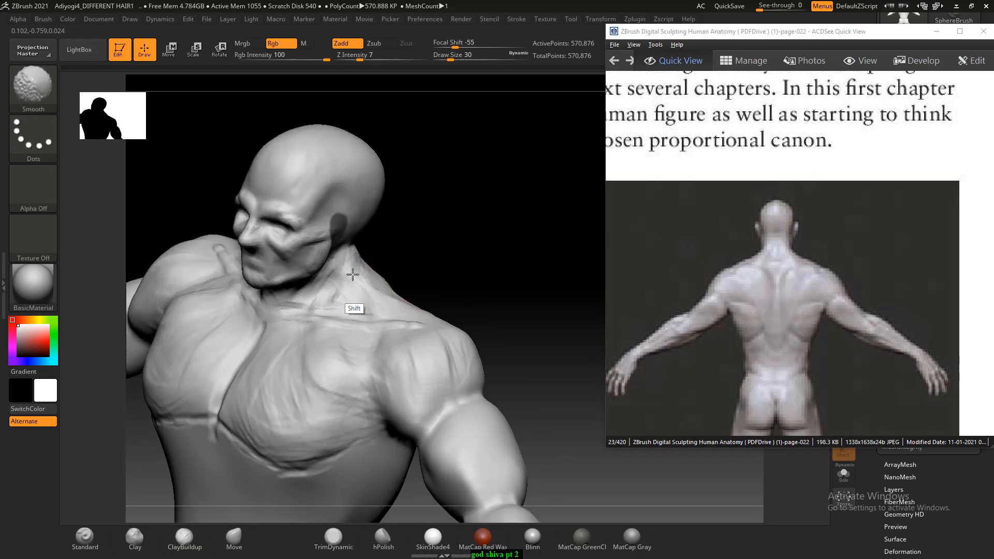
- Refine the collarbones and pectorals with ClayBuildup, then smooth the chest surface at Draw Size 38
mouse_move(445, 249)
shift+mouse_down()
mouse_move(506, 216)
mouse_move(488, 228)
shift+mouse_up()
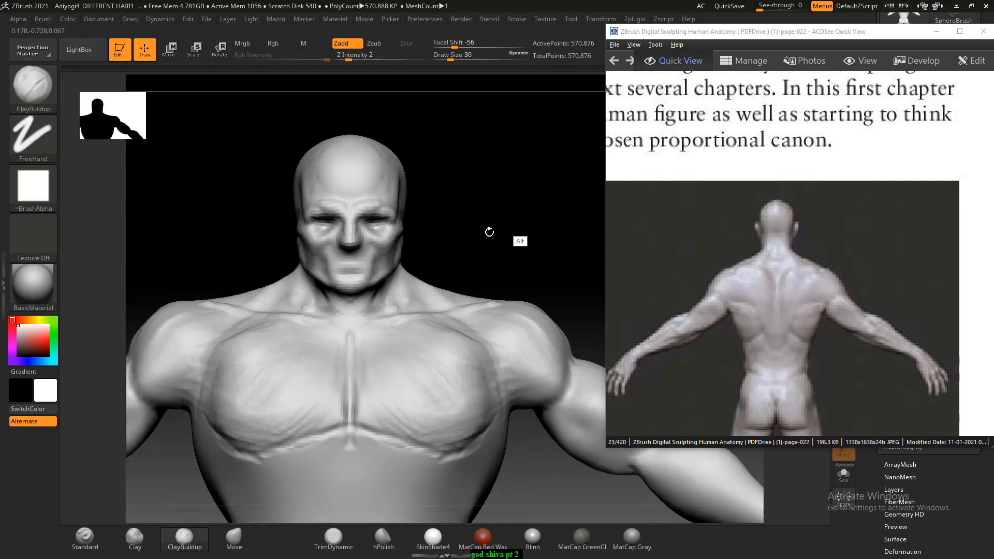
shift+drag(285, 302, 233, 309)
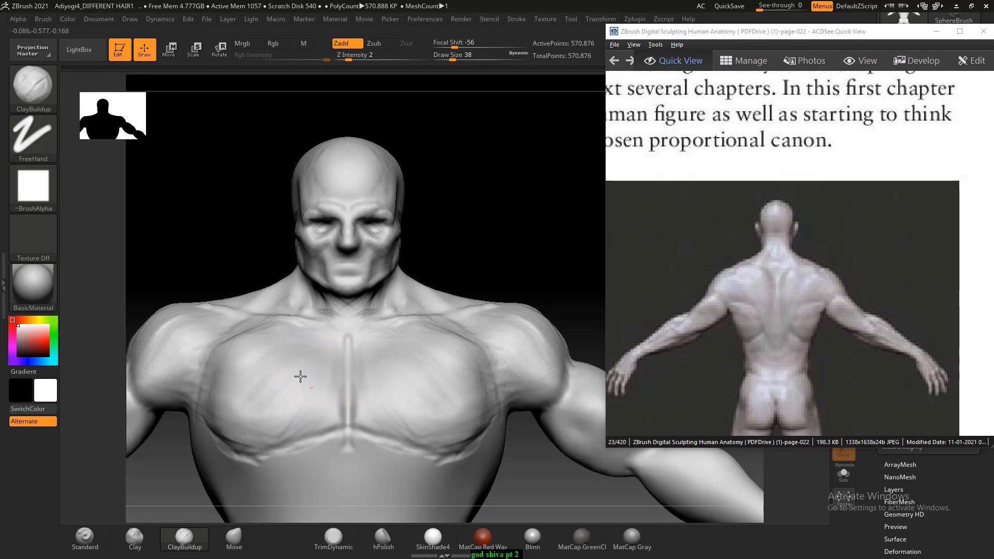
key(shift)
mouse_move(280, 330)
alt+mouse_down()
mouse_move(218, 366)
mouse_move(234, 405)
alt+mouse_up()
mouse_move(245, 343)
alt+mouse_down()
mouse_move(286, 383)
mouse_move(285, 370)
alt+mouse_up()
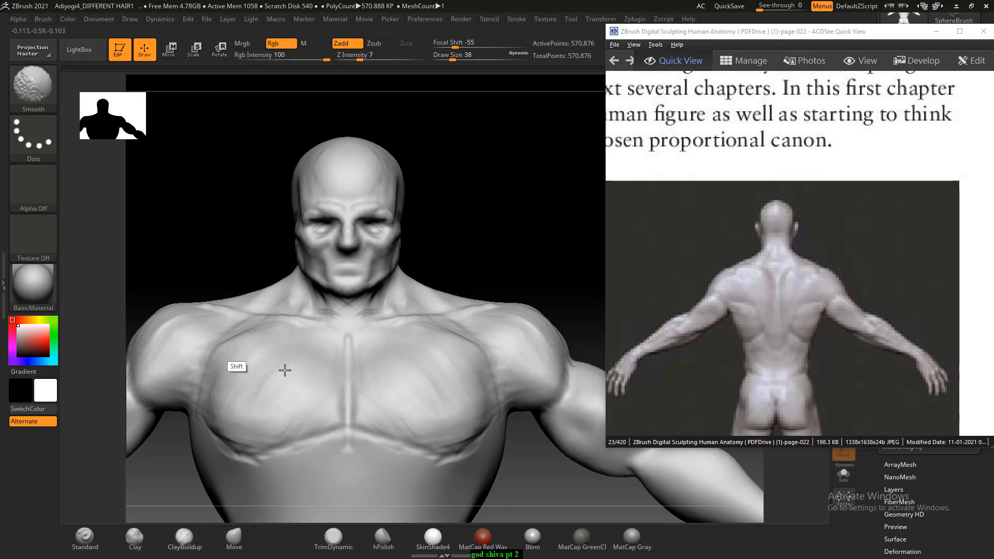
- Strengthen the shoulder blade and mid-back muscle forms with ClayBuildup at Draw Size 38, following the back reference
mouse_move(482, 207)
alt+mouse_down()
mouse_move(496, 226)
mouse_move(485, 191)
mouse_move(507, 269)
mouse_move(486, 266)
mouse_move(519, 292)
alt+mouse_up()
mouse_move(560, 377)
mouse_down()
mouse_move(433, 266)
mouse_move(486, 268)
mouse_move(484, 251)
mouse_up()
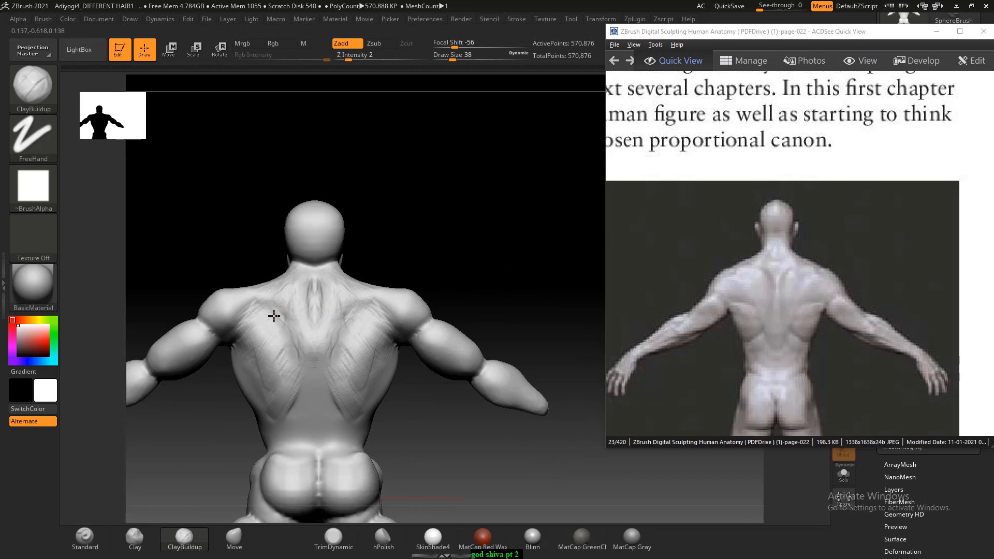
alt+drag(396, 241, 449, 210)
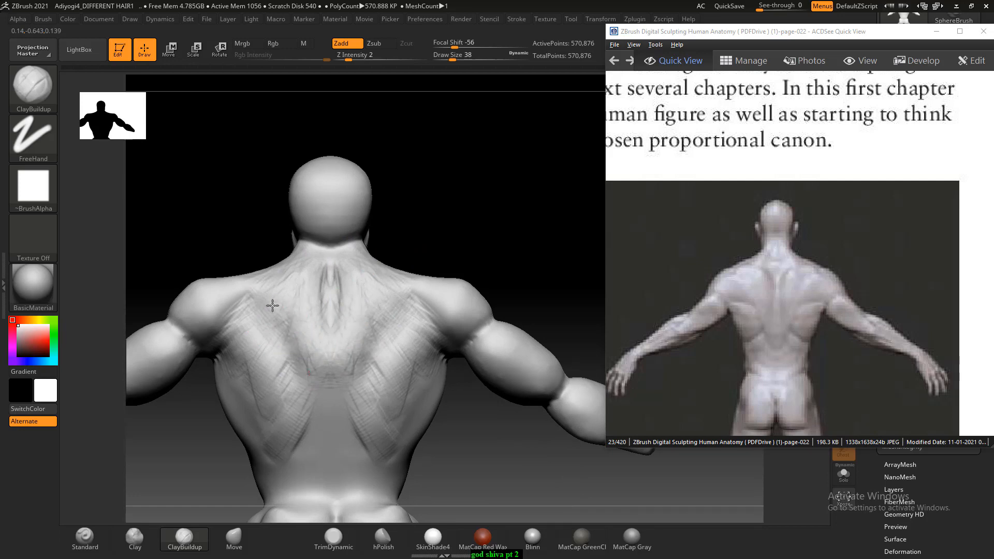
alt+drag(491, 212, 497, 170)
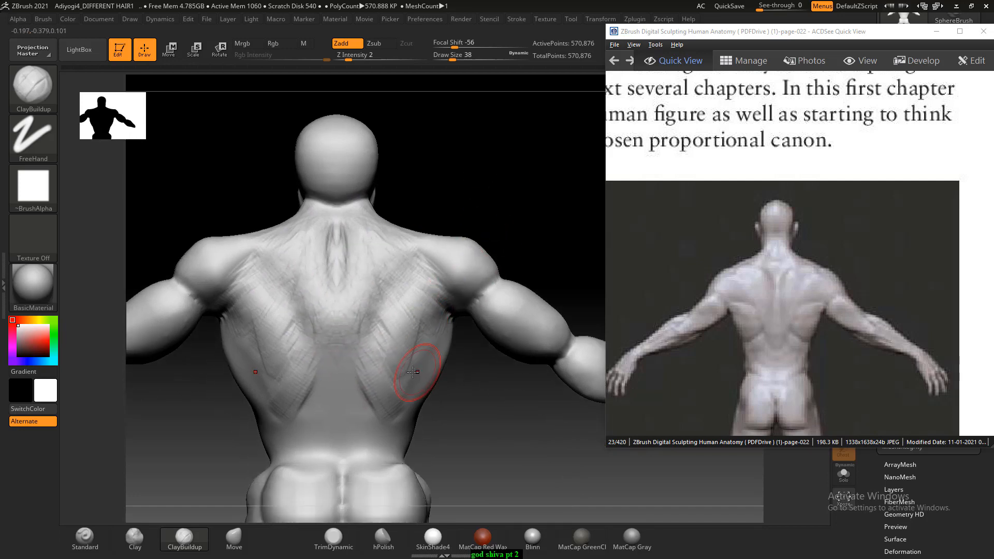
- Build up the tapering lower trapezius and lower back around the spine with ClayBuildup at Draw Size 30
key([)
mouse_move(343, 351)
mouse_down()
mouse_move(339, 340)
mouse_move(333, 357)
mouse_move(309, 354)
mouse_move(303, 285)
mouse_move(300, 316)
mouse_move(322, 342)
mouse_move(320, 417)
mouse_up()
alt+drag(536, 424, 530, 407)
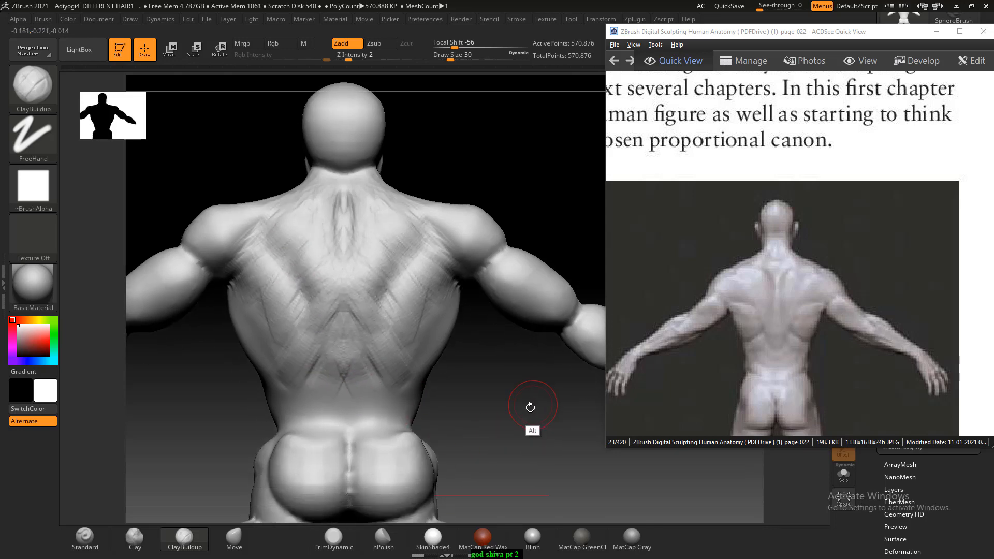
- Carve the separating lines of the trapezius and latissimus down to the lower spine with the Standard brush at Draw Size 7
click(85, 538)
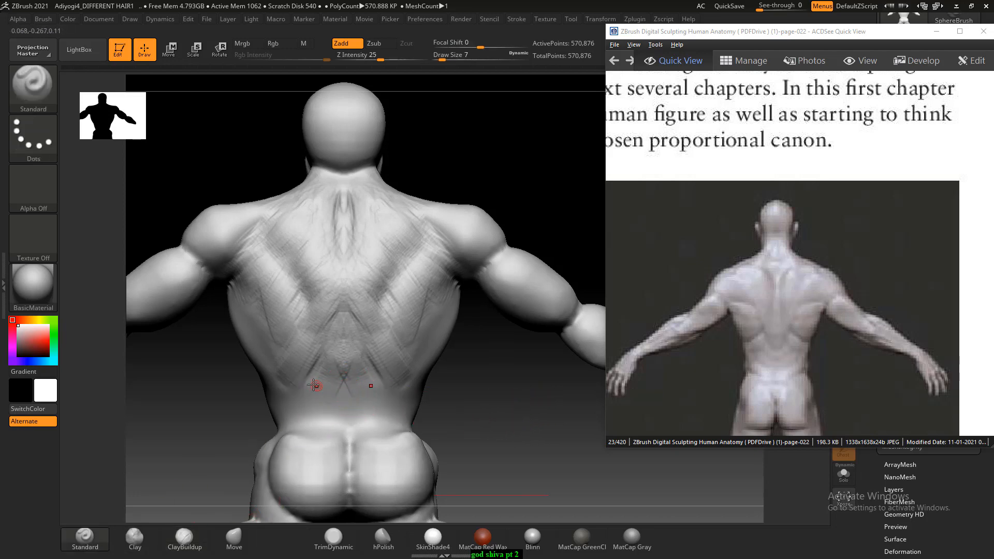
alt+drag(314, 347, 279, 375)
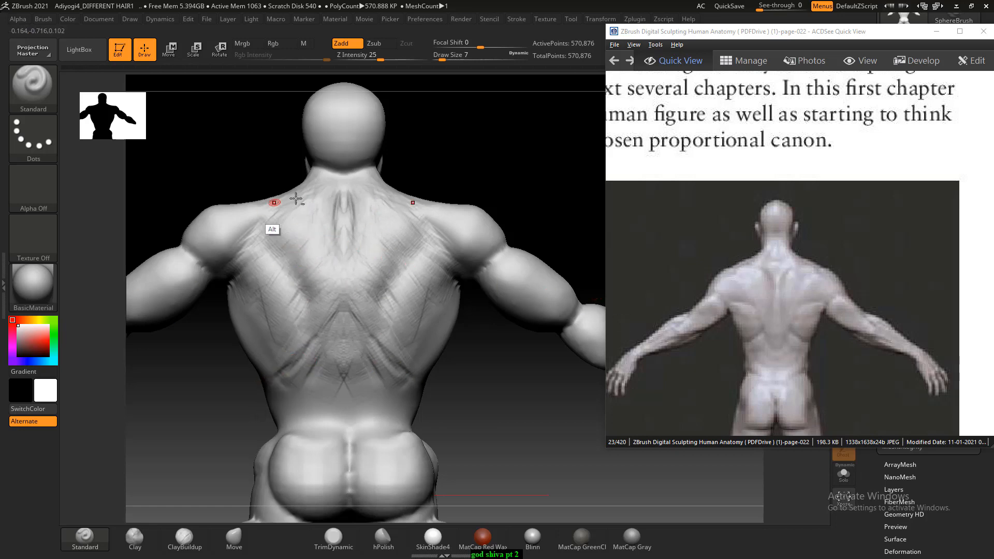
mouse_move(262, 216)
alt+mouse_down()
mouse_move(320, 349)
mouse_move(348, 380)
alt+mouse_up()
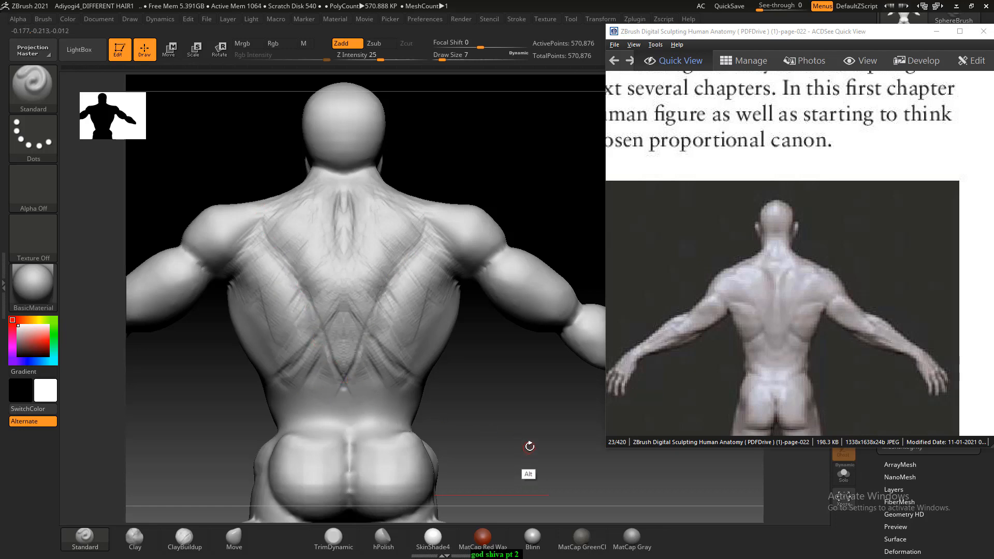
alt+drag(529, 445, 510, 351)
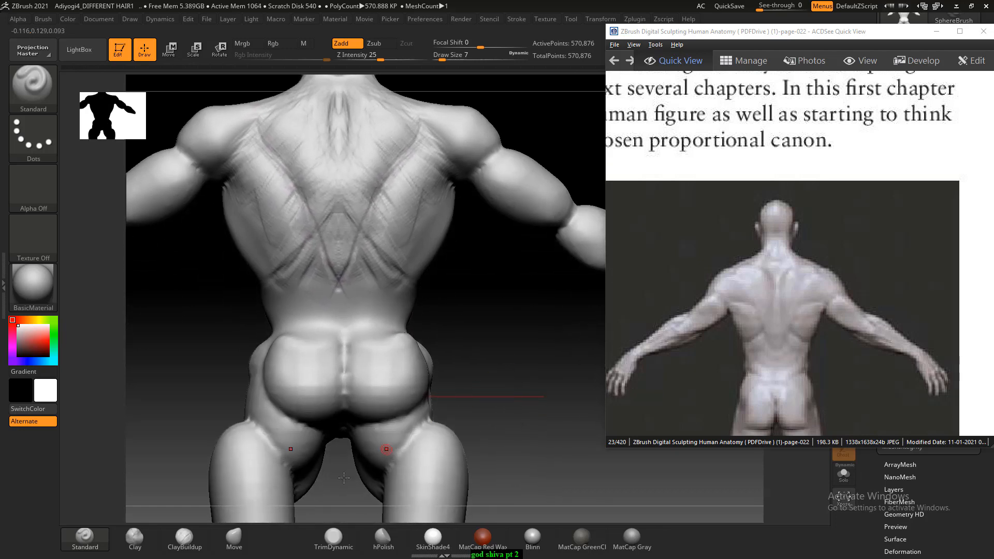
- Shape the upper glutes and the lower back muscles beside the spine with ClayBuildup at Draw Size 26
click(185, 538)
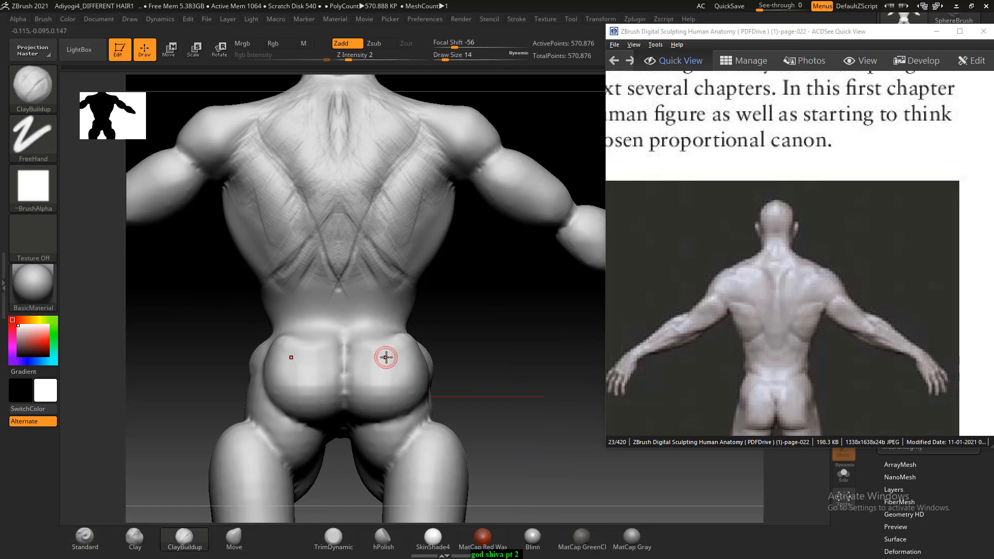
key(bracketright)
drag(438, 335, 422, 354)
drag(308, 324, 298, 340)
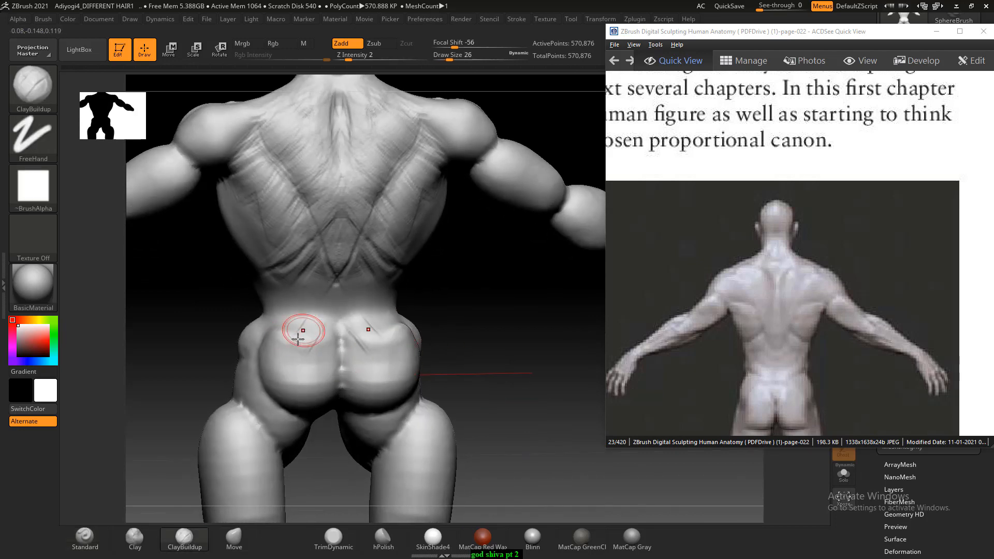
mouse_move(455, 300)
mouse_down()
mouse_move(467, 342)
mouse_move(421, 340)
mouse_up()
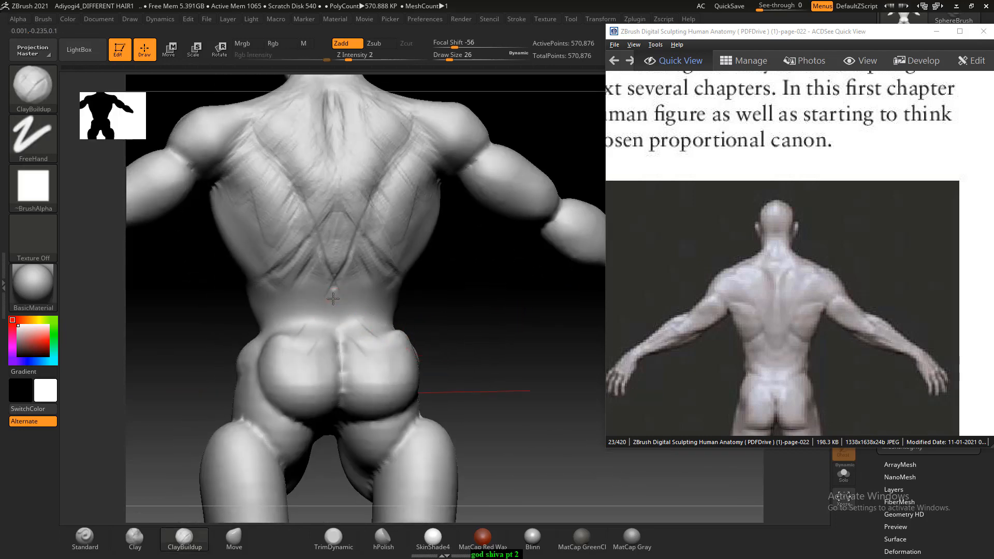
mouse_move(333, 299)
mouse_down()
mouse_move(313, 312)
mouse_move(318, 340)
mouse_move(293, 339)
mouse_up()
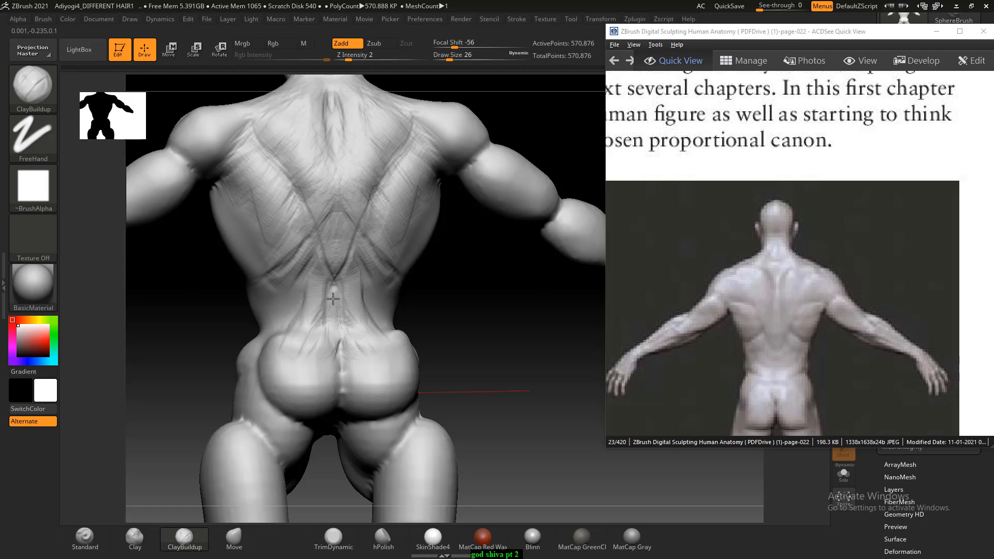
- Lay in the central abdominal column and the lower side lines of the front torso with ClayBuildup at Draw Size 30
mouse_move(430, 316)
mouse_down()
mouse_move(468, 326)
mouse_move(497, 395)
mouse_move(523, 389)
mouse_up()
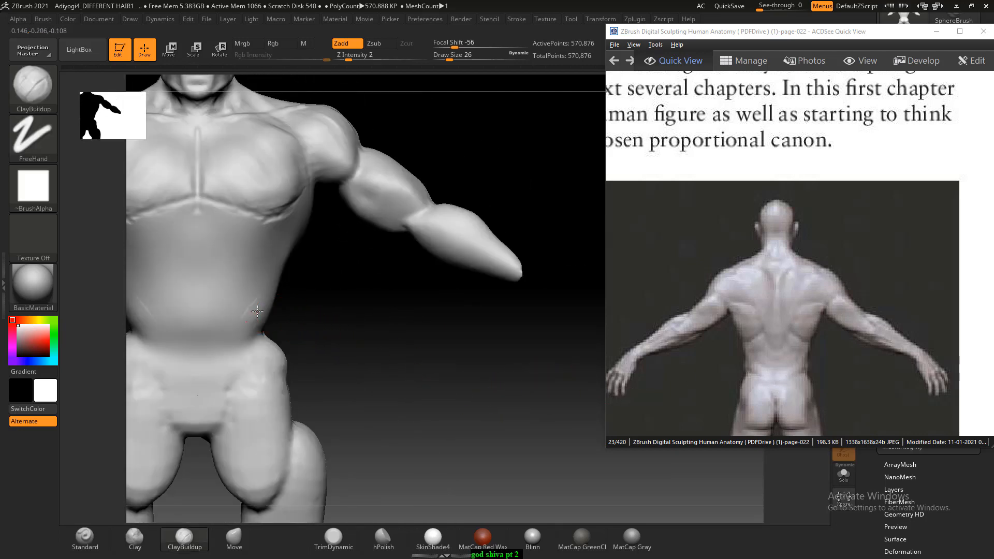
drag(257, 311, 261, 322)
alt+drag(362, 322, 438, 355)
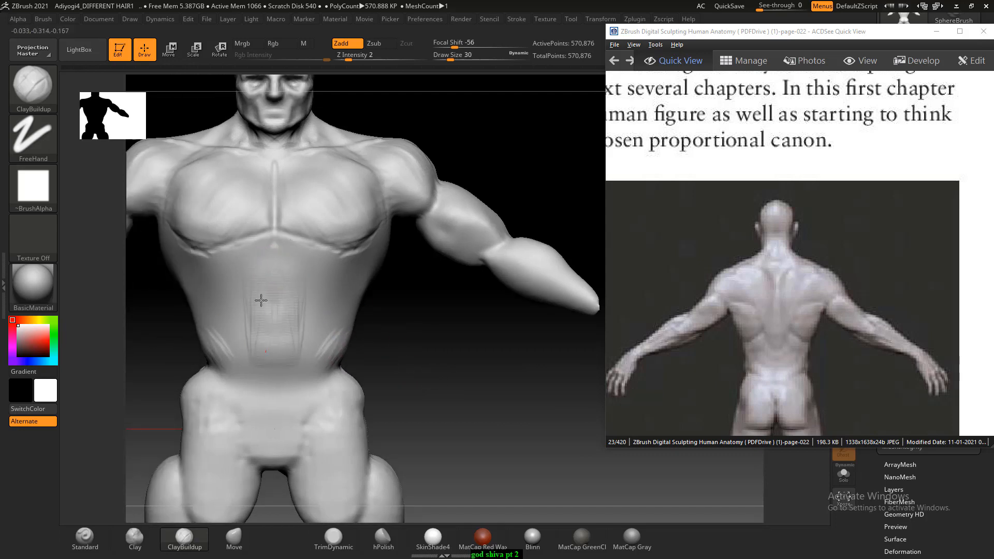
mouse_move(261, 300)
mouse_down()
mouse_move(263, 252)
mouse_move(257, 342)
mouse_up()
mouse_move(260, 282)
mouse_down()
mouse_move(257, 253)
mouse_move(245, 348)
mouse_up()
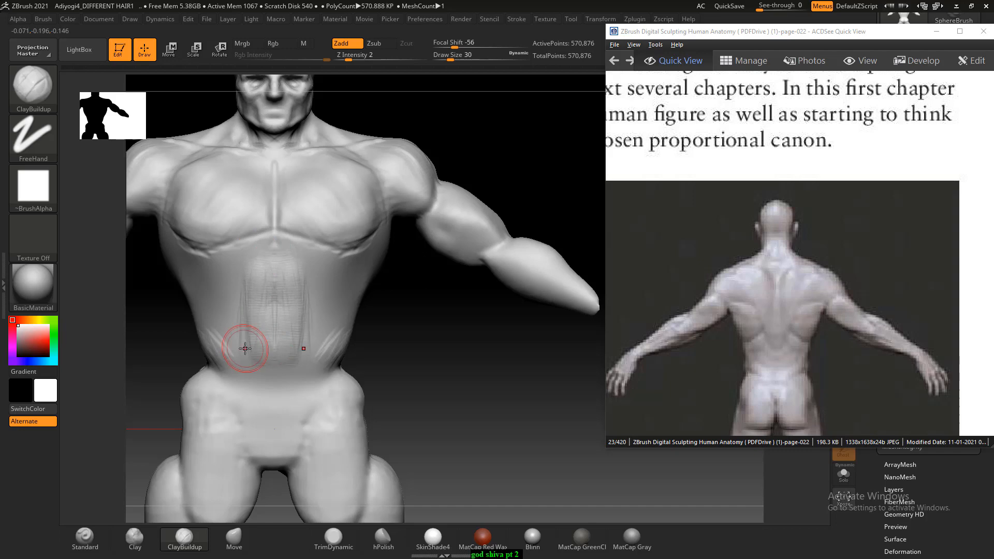
- Bring the front-view figure into view in the anatomy reference and build up the lower rib cage and side ribs with ClayBuildup
drag(702, 370, 840, 273)
drag(744, 269, 898, 277)
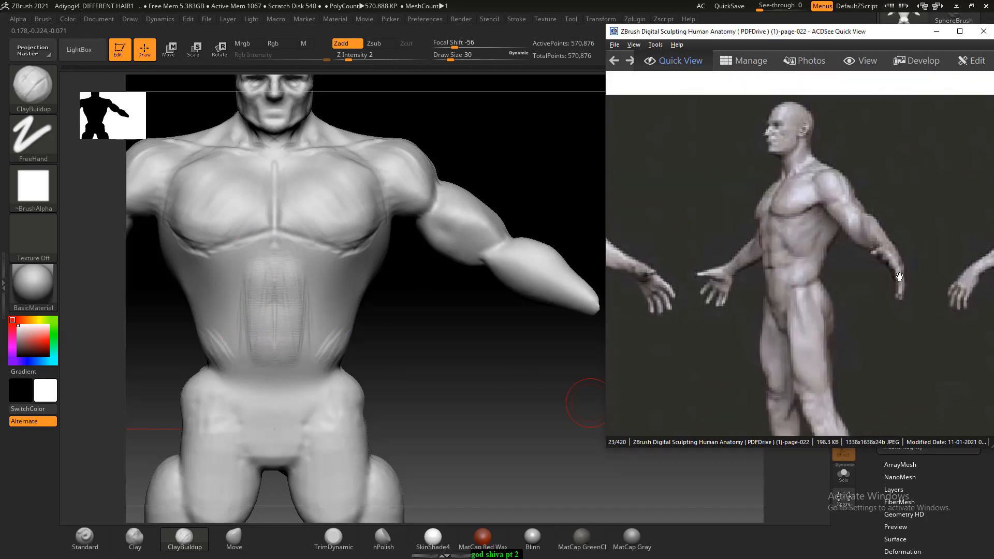
drag(729, 298, 892, 311)
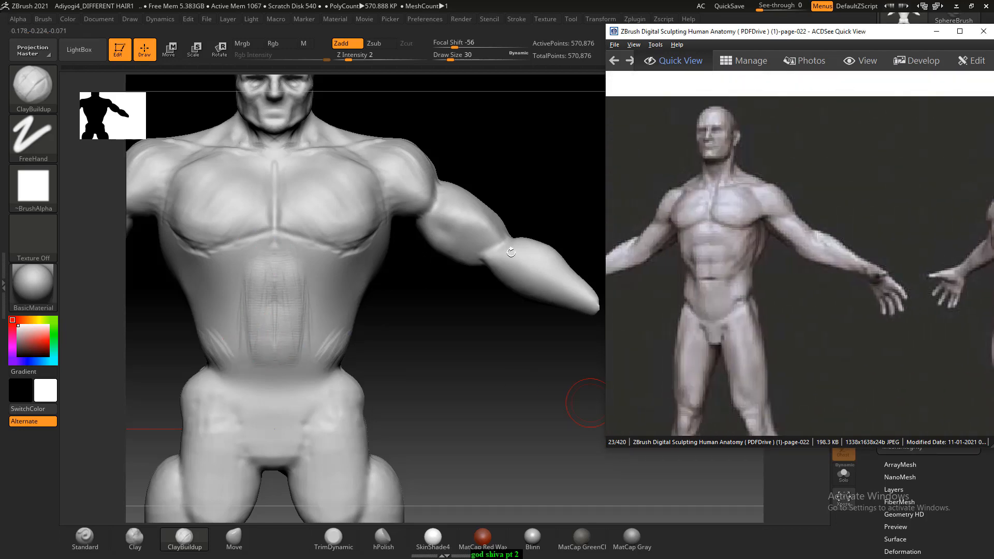
drag(410, 313, 332, 300)
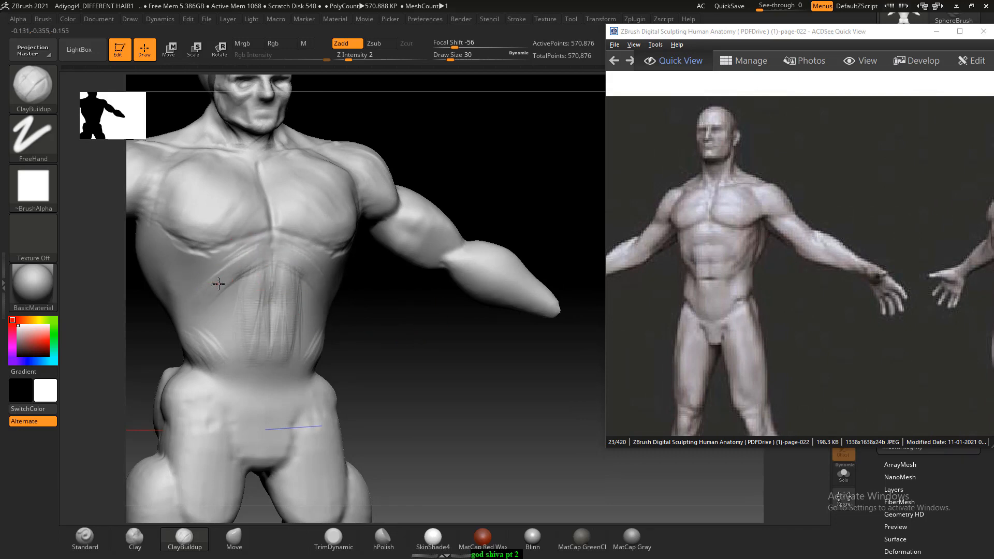
drag(399, 324, 410, 319)
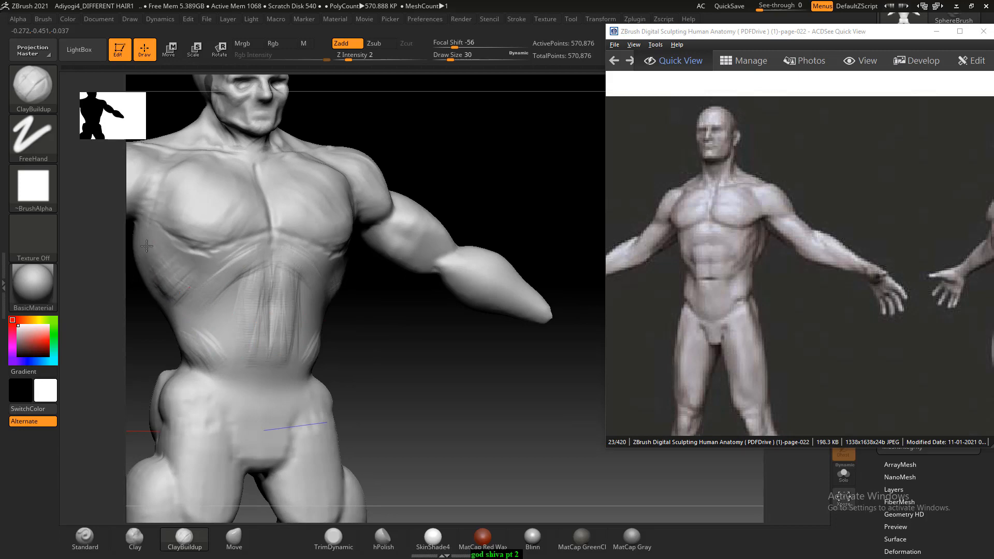
mouse_move(224, 263)
mouse_down()
mouse_move(234, 260)
mouse_move(209, 288)
mouse_up()
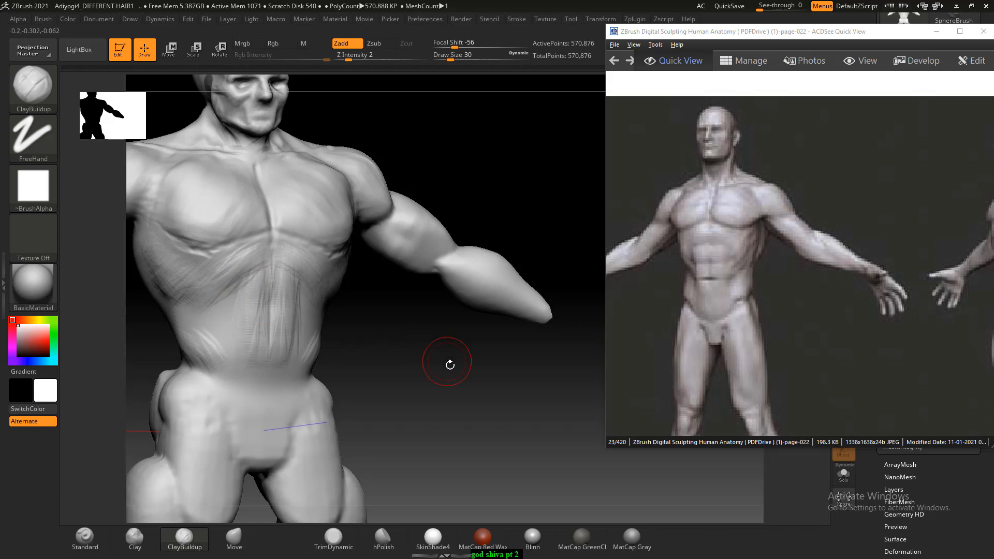
- Extend the central abdominal muscles down to the pubic area with ClayBuildup at Draw Size 30 and smooth the strokes
drag(448, 362, 410, 362)
mouse_move(279, 299)
mouse_down()
mouse_move(262, 283)
mouse_move(259, 380)
mouse_move(257, 369)
mouse_up()
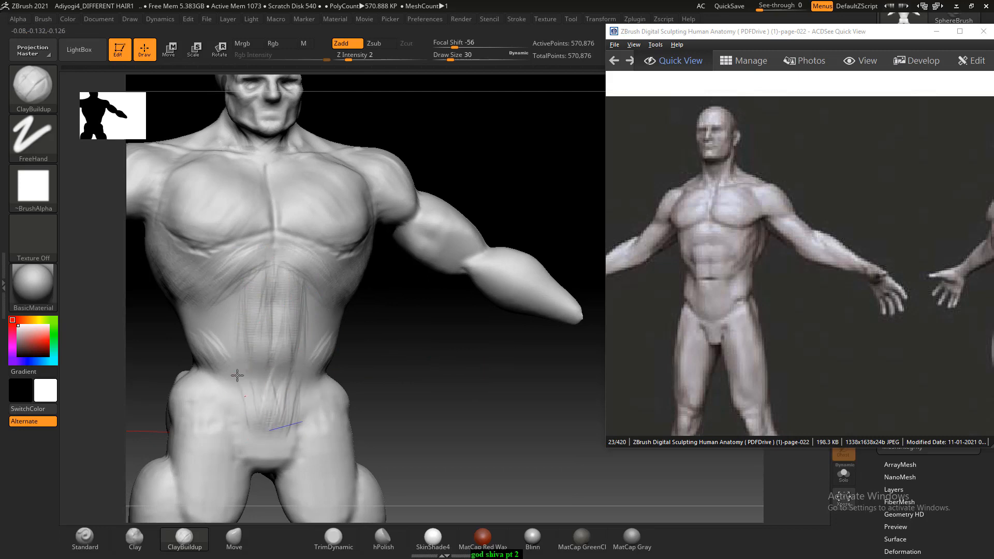
mouse_move(401, 401)
shift+mouse_down()
mouse_move(468, 387)
mouse_move(450, 395)
mouse_move(503, 367)
shift+mouse_up()
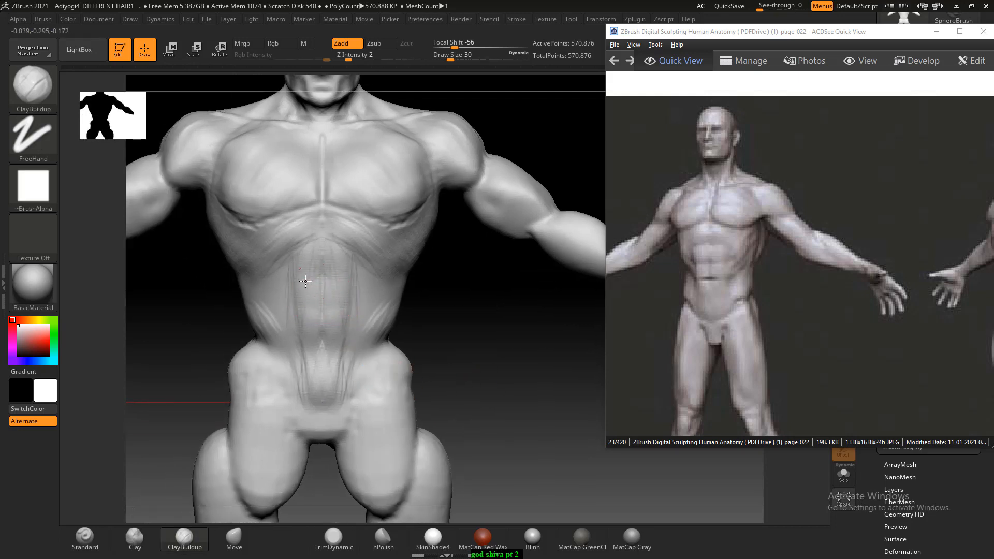
mouse_move(301, 271)
mouse_down()
mouse_move(317, 345)
mouse_move(305, 388)
mouse_up()
drag(317, 346, 302, 397)
key(shift)
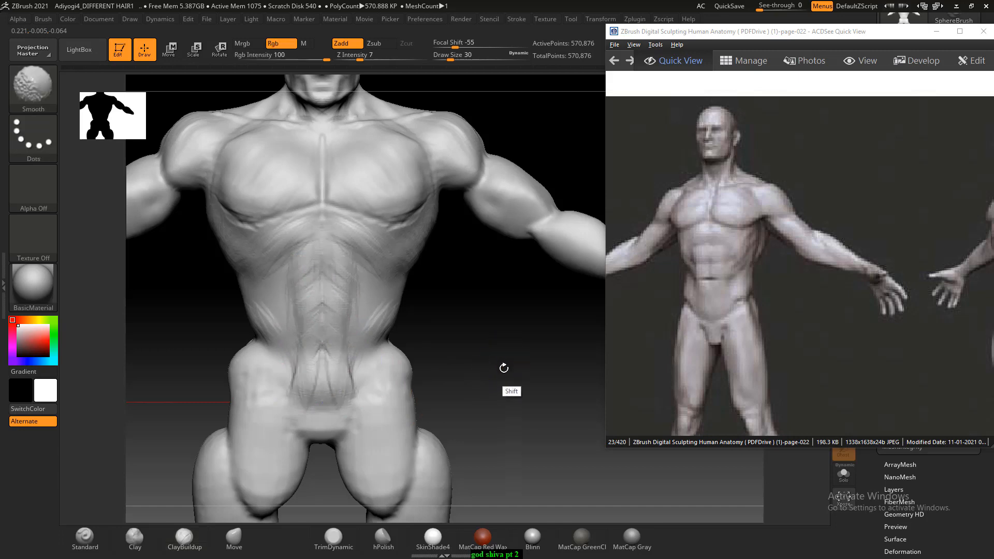
mouse_move(350, 370)
mouse_down()
mouse_move(328, 390)
mouse_move(317, 382)
mouse_up()
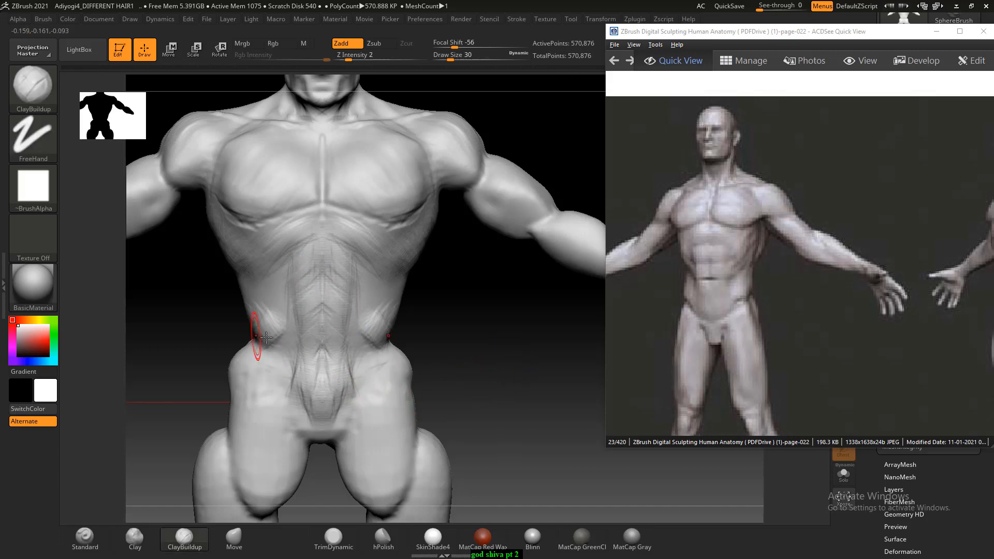
- Build up the bulging obliques above the hips and the muscle forms beside the lower abdomen with ClayBuildup at Draw Size 30
drag(484, 329, 372, 335)
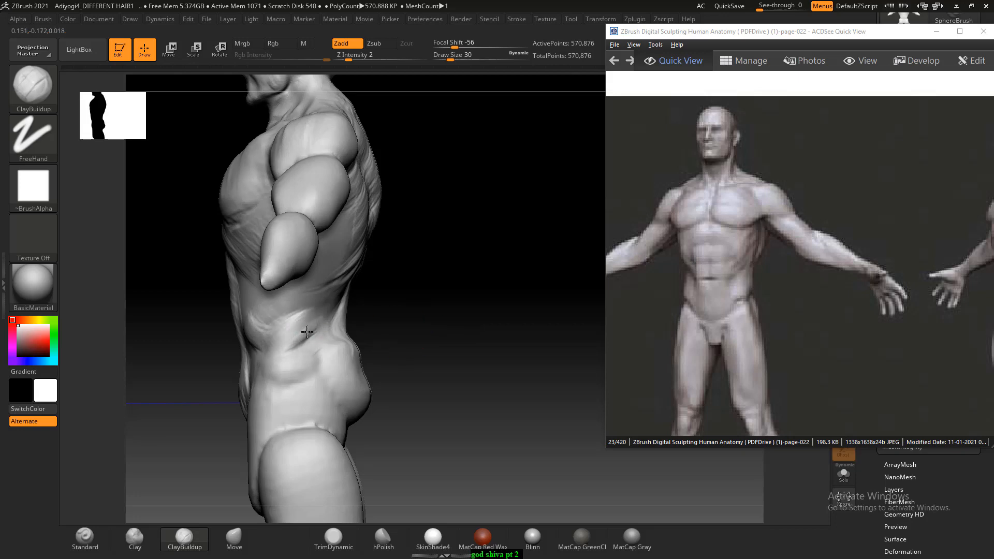
drag(307, 331, 272, 321)
drag(384, 331, 526, 364)
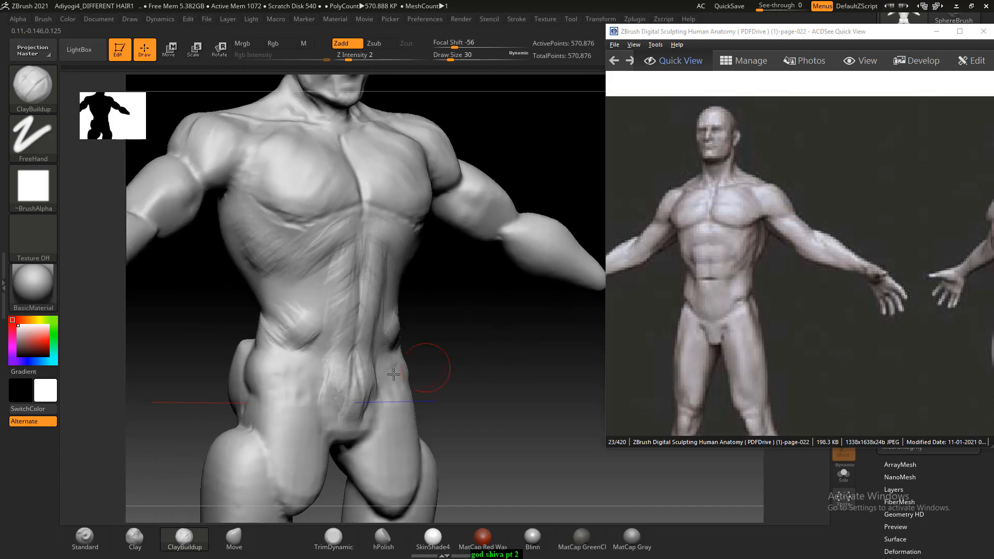
click(288, 325)
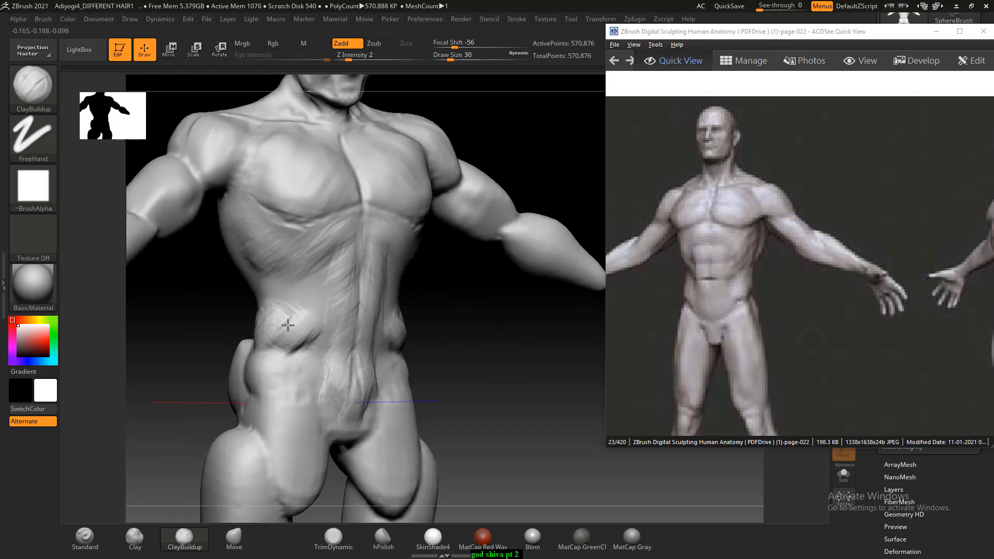
mouse_move(299, 348)
mouse_down()
mouse_move(314, 380)
mouse_move(318, 362)
mouse_move(292, 358)
mouse_up()
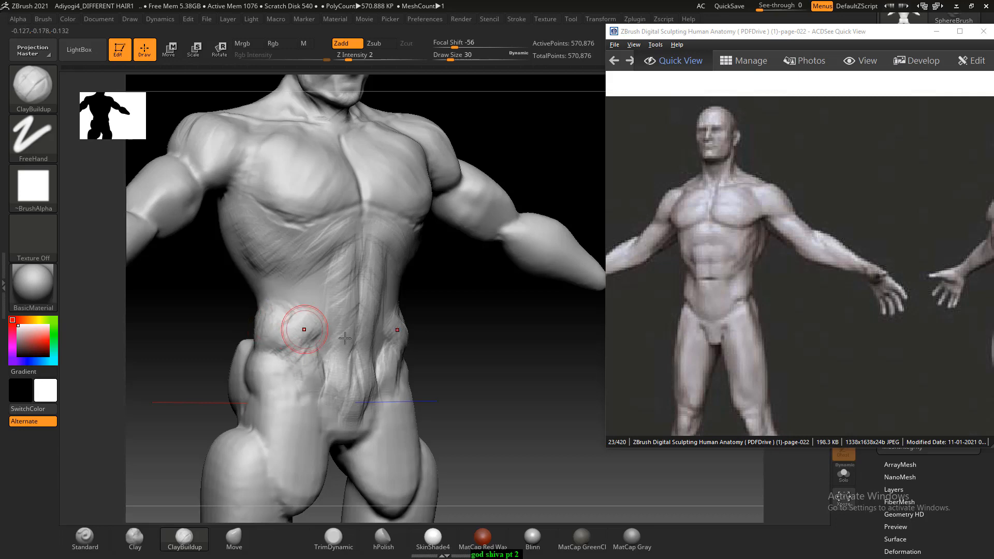
drag(522, 366, 479, 364)
- Add diagonal muscle strokes from the ribs across the obliques and upper abdomen with ClayBuildup, and smooth them
mouse_move(530, 347)
alt+mouse_down()
mouse_move(504, 355)
mouse_move(428, 333)
mouse_move(427, 306)
alt+mouse_up()
drag(393, 277, 388, 284)
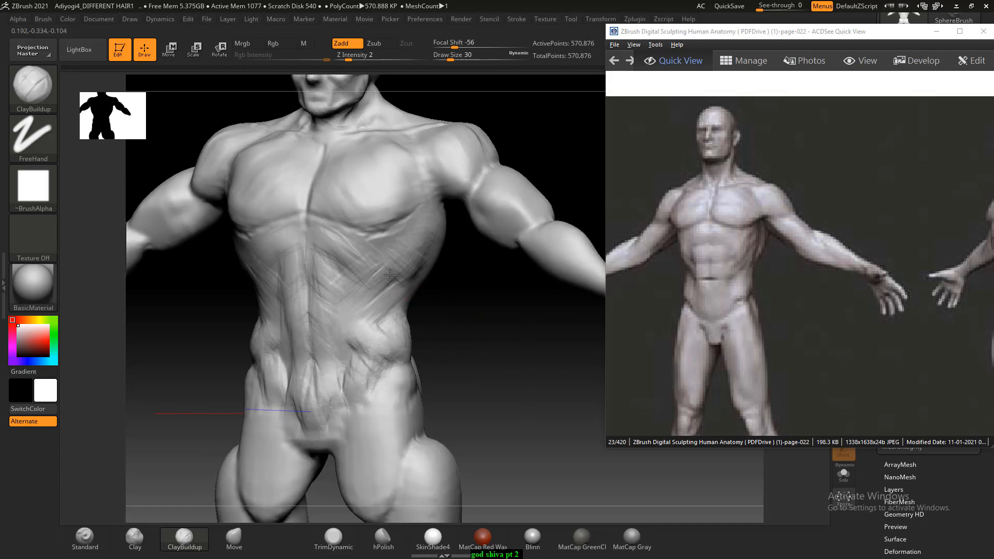
shift+drag(494, 335, 485, 348)
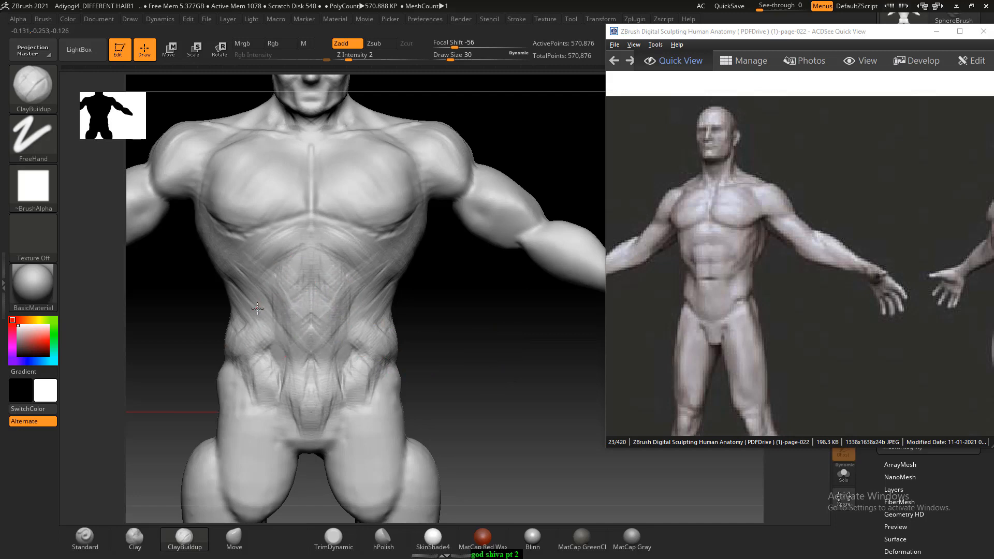
key(shift)
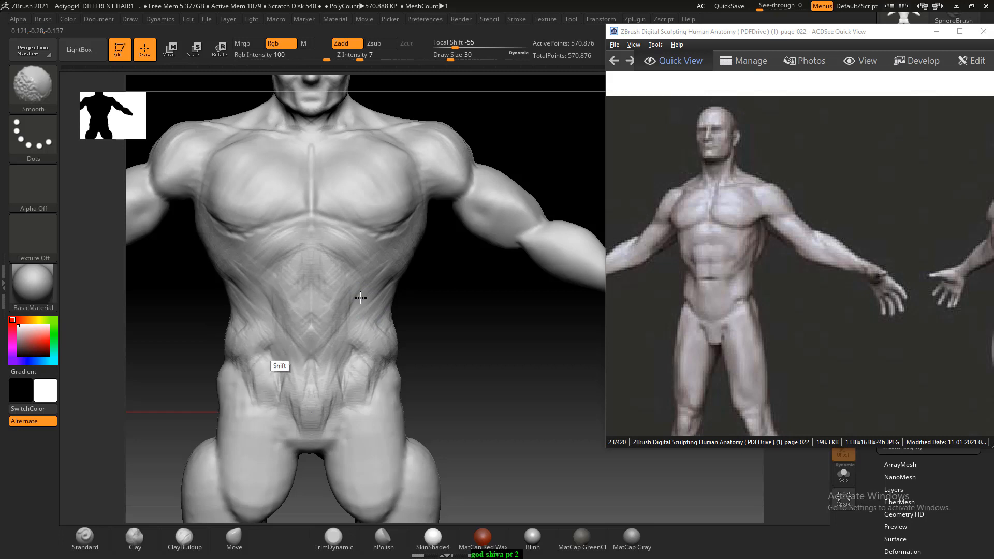
- Refine the inner thighs and build up the outer upper thighs with ClayBuildup, raising the Draw Size to 42
mouse_move(456, 386)
alt+mouse_down()
mouse_move(476, 329)
mouse_move(475, 284)
alt+mouse_up()
alt+drag(476, 329, 488, 306)
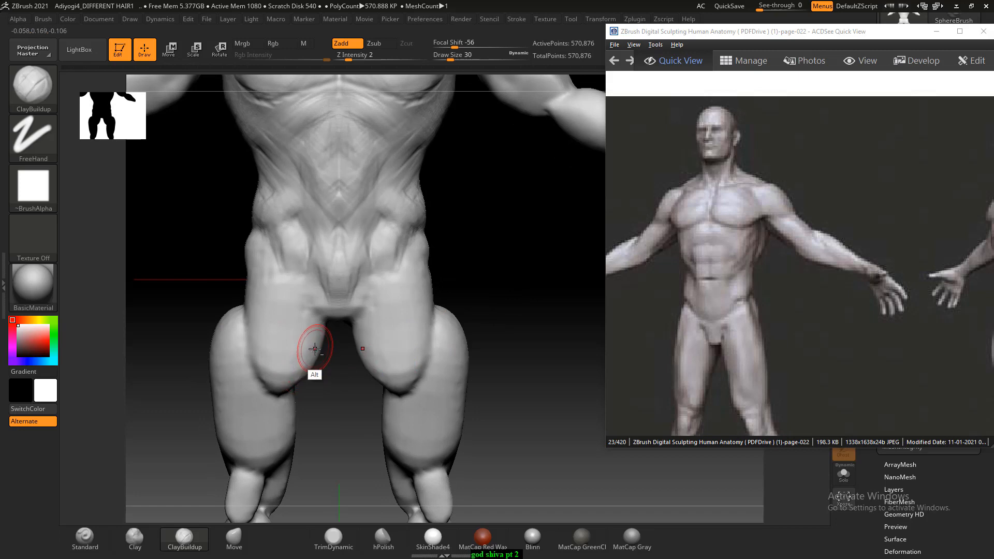
mouse_move(315, 347)
alt+mouse_down()
mouse_move(276, 393)
mouse_move(262, 377)
alt+mouse_up()
mouse_move(523, 306)
mouse_down()
mouse_move(455, 295)
mouse_move(514, 289)
mouse_up()
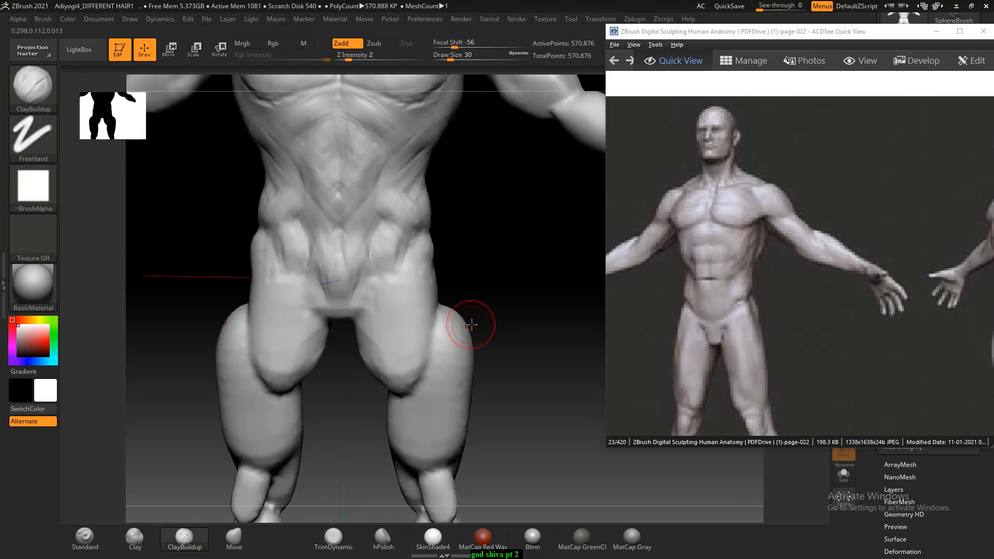
drag(472, 328, 520, 325)
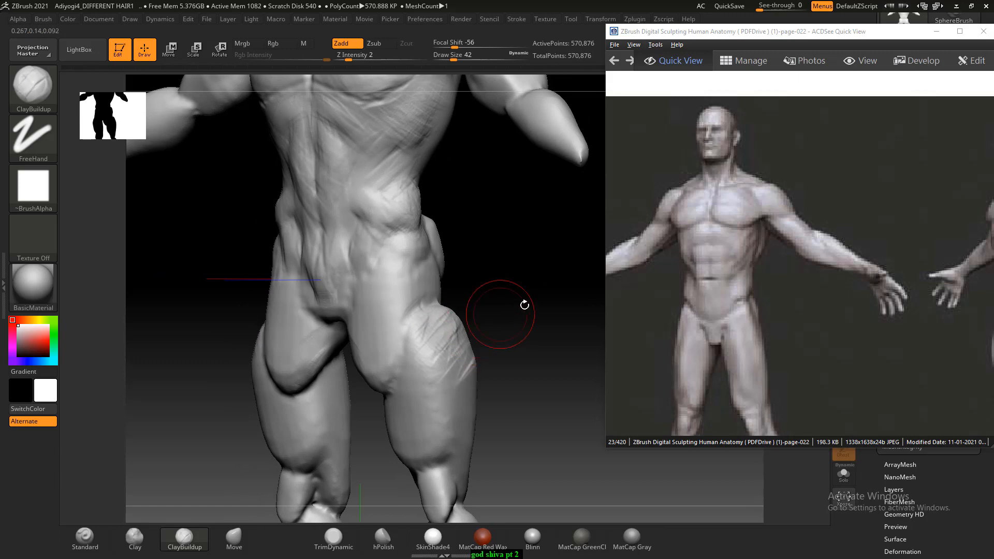
drag(524, 305, 525, 327)
mouse_move(226, 325)
alt+mouse_down()
mouse_move(207, 329)
mouse_move(208, 359)
mouse_move(189, 373)
mouse_move(218, 337)
alt+mouse_up()
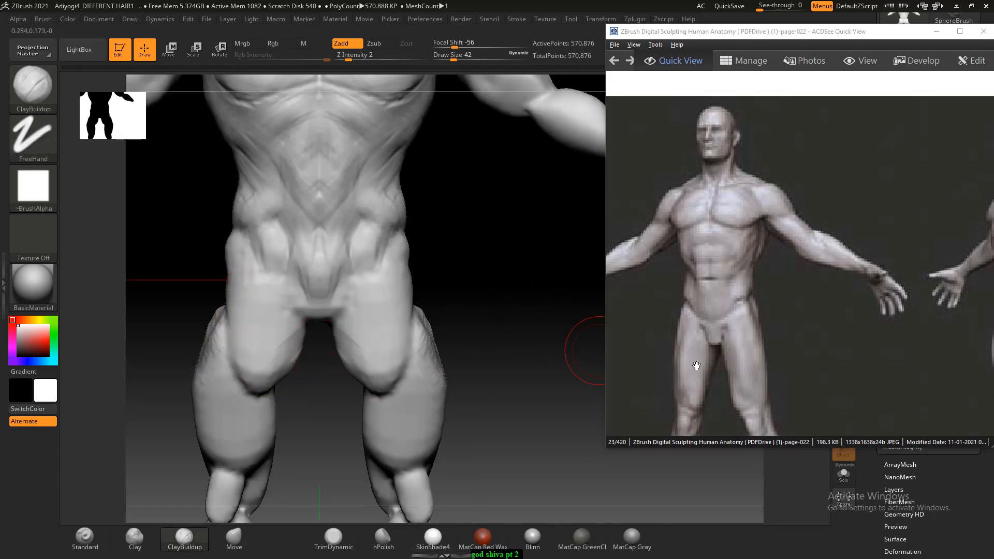
- Sculpt the long front thigh muscles from hip to knee and fill the upper thighs with ClayBuildup at Draw Size 42
mouse_move(276, 320)
mouse_down()
mouse_move(261, 352)
mouse_move(241, 341)
mouse_move(219, 450)
mouse_move(246, 401)
mouse_move(242, 434)
mouse_up()
drag(461, 343, 482, 298)
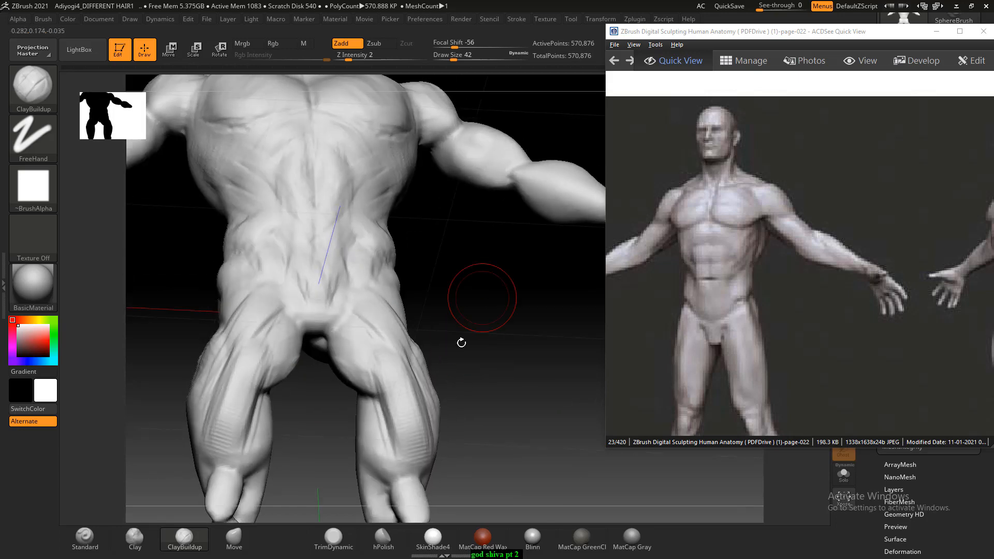
drag(375, 382, 387, 375)
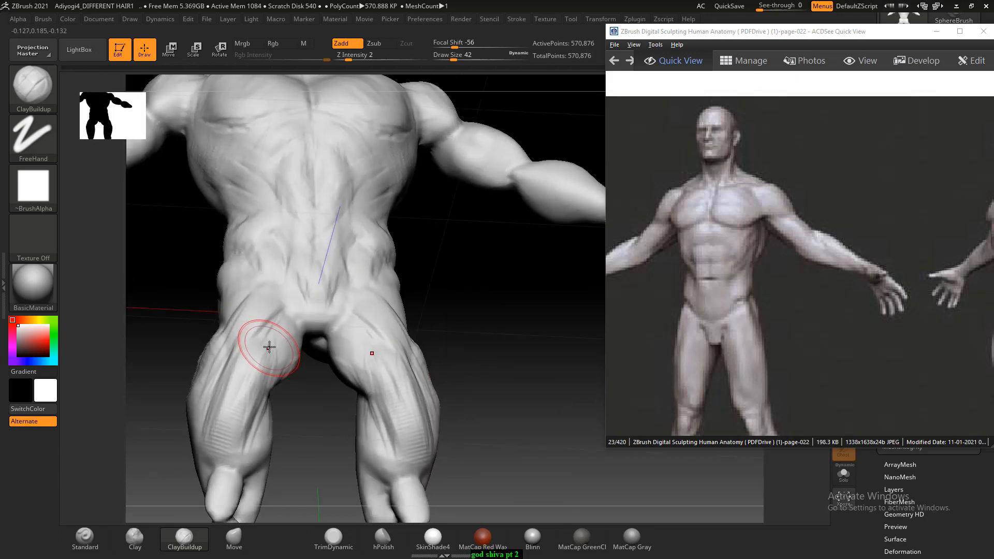
drag(246, 352, 246, 337)
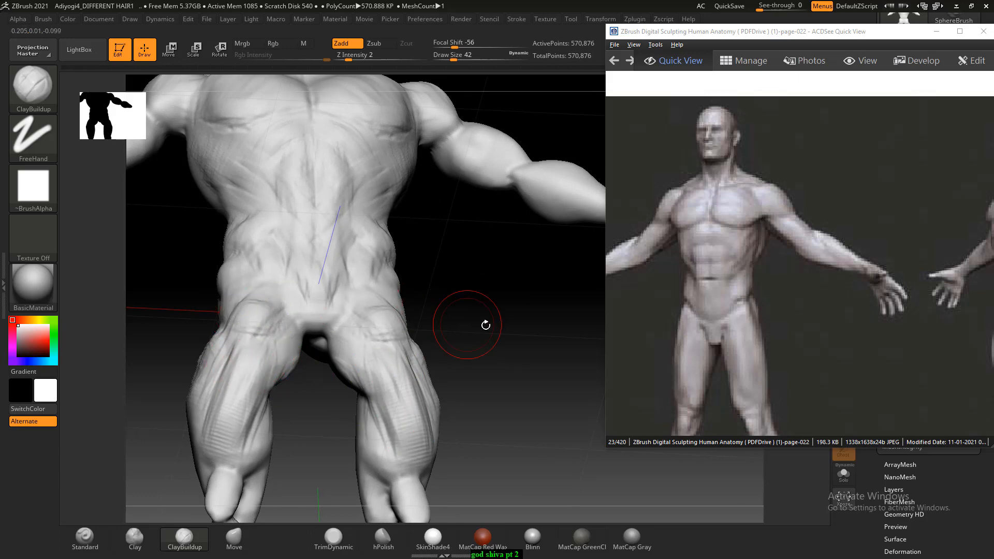
- Thicken the obliques and hip transitions around the waist with ClayBuildup at Draw Size 42, and smooth them
drag(484, 324, 501, 348)
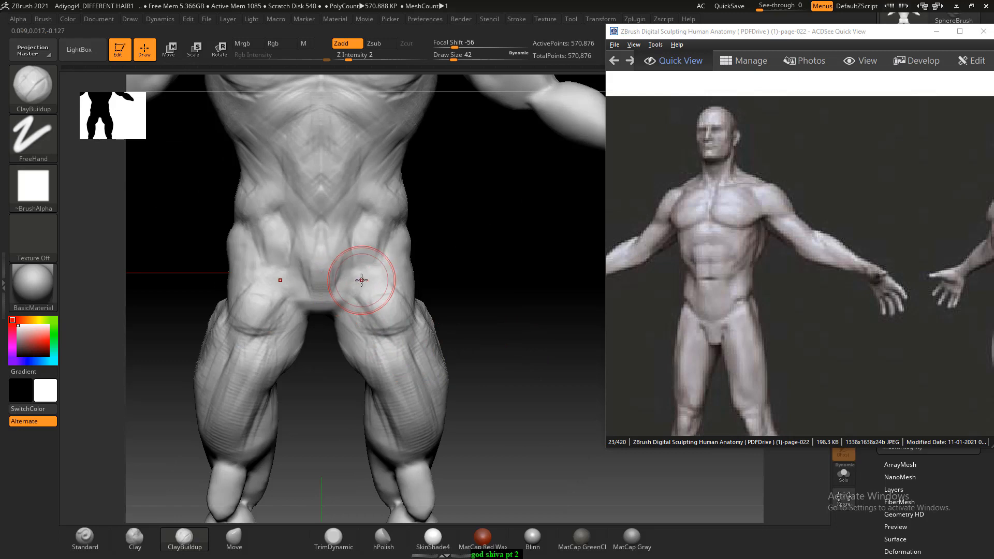
drag(384, 225, 389, 230)
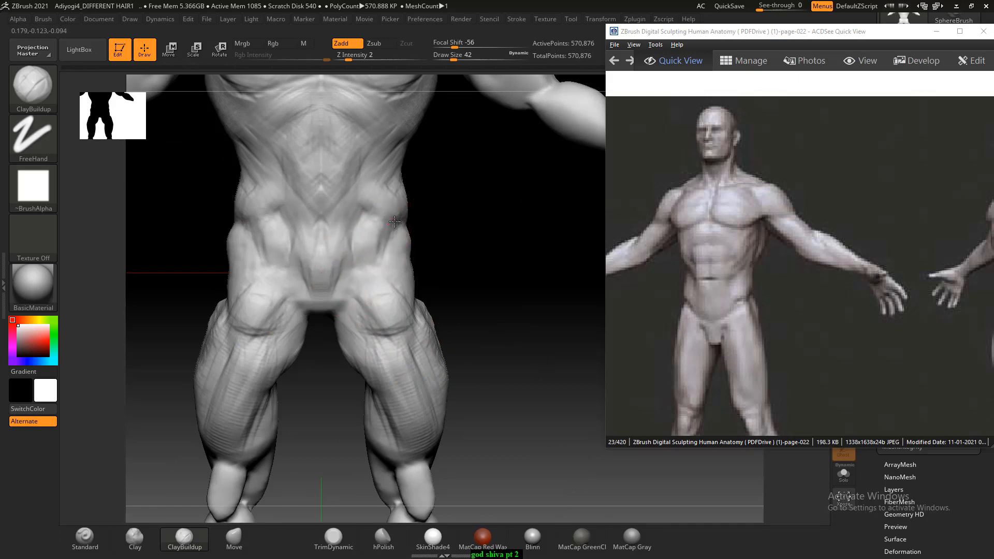
mouse_move(498, 231)
mouse_down()
mouse_move(414, 212)
mouse_move(439, 199)
mouse_move(392, 213)
mouse_up()
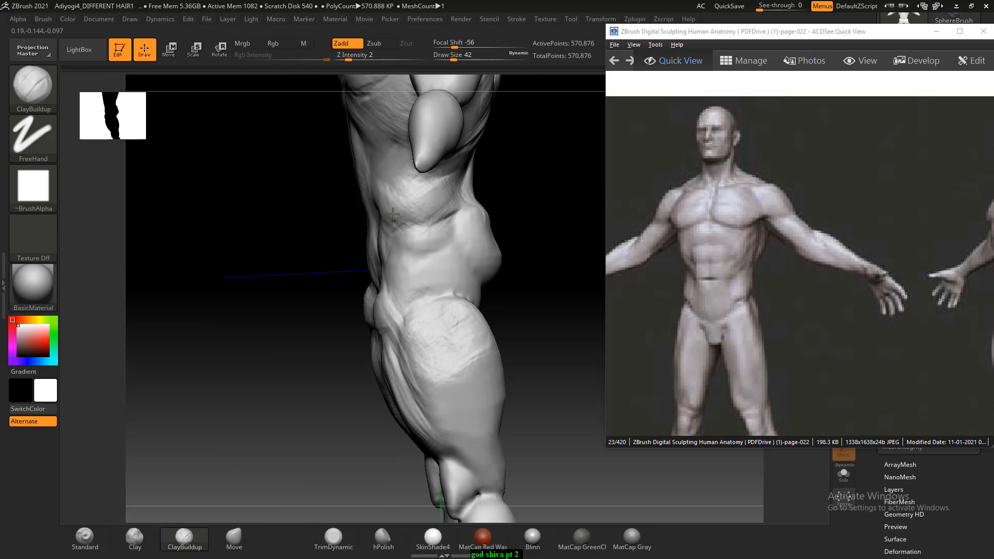
drag(277, 264, 502, 251)
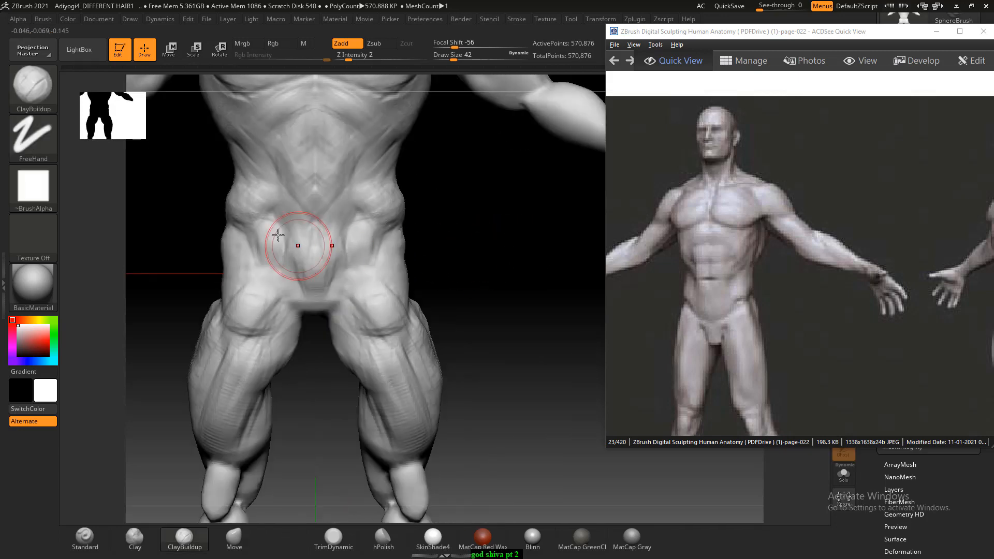
drag(288, 237, 260, 213)
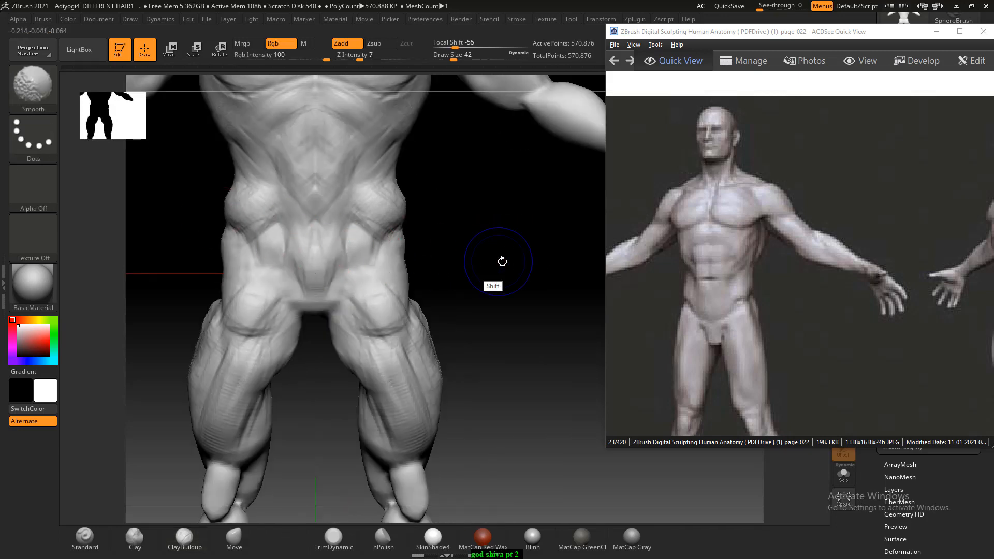
mouse_move(502, 260)
mouse_down()
mouse_move(523, 244)
mouse_move(511, 317)
mouse_move(372, 295)
mouse_up()
drag(248, 257, 256, 263)
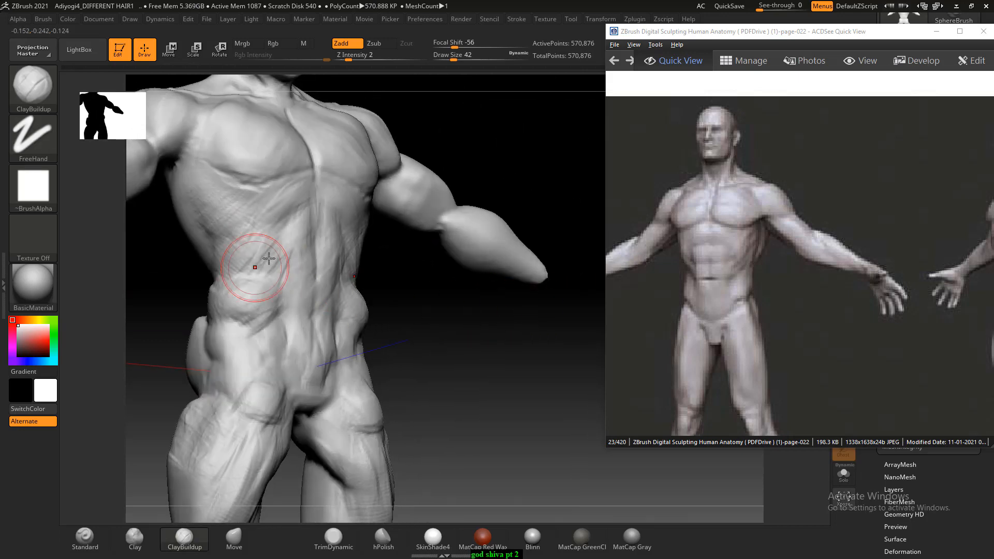
- Build up muscle strokes on the glutes and lower back with ClayBuildup at Draw Size 42, and smooth them
mouse_move(461, 316)
mouse_down()
mouse_move(499, 357)
mouse_move(472, 393)
mouse_move(532, 382)
mouse_up()
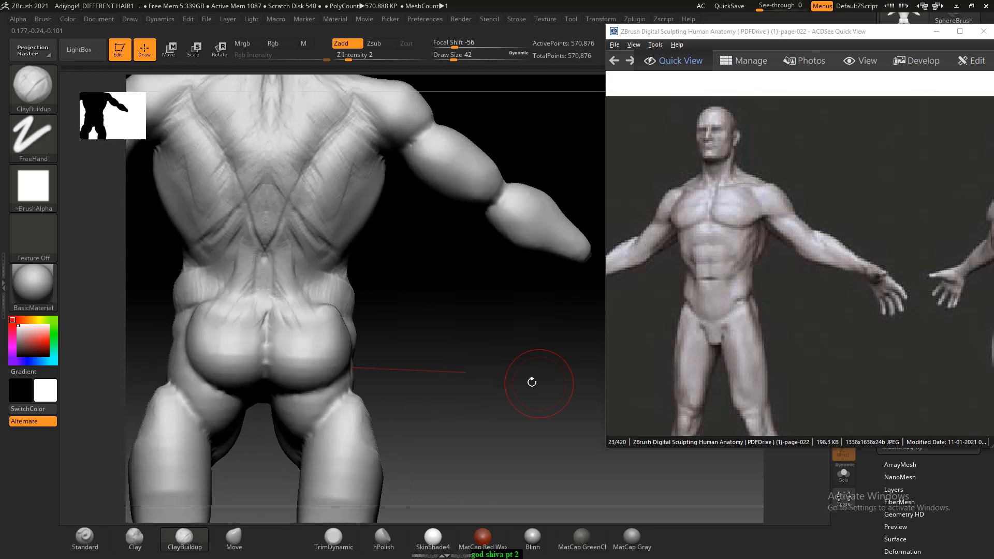
drag(243, 311, 225, 348)
mouse_move(513, 362)
mouse_down()
mouse_move(439, 389)
mouse_move(428, 337)
mouse_move(474, 334)
mouse_up()
drag(240, 274, 240, 273)
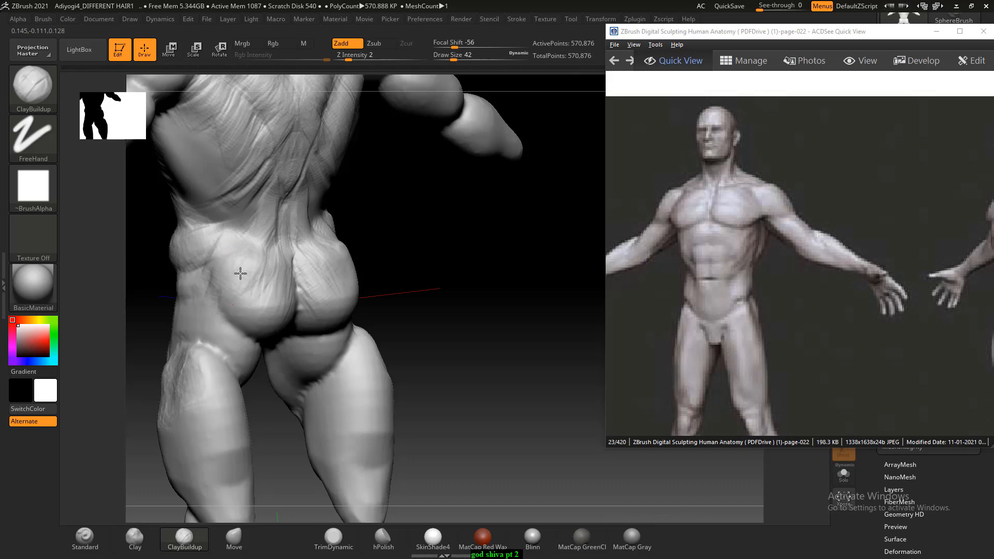
drag(479, 304, 439, 302)
key(shift)
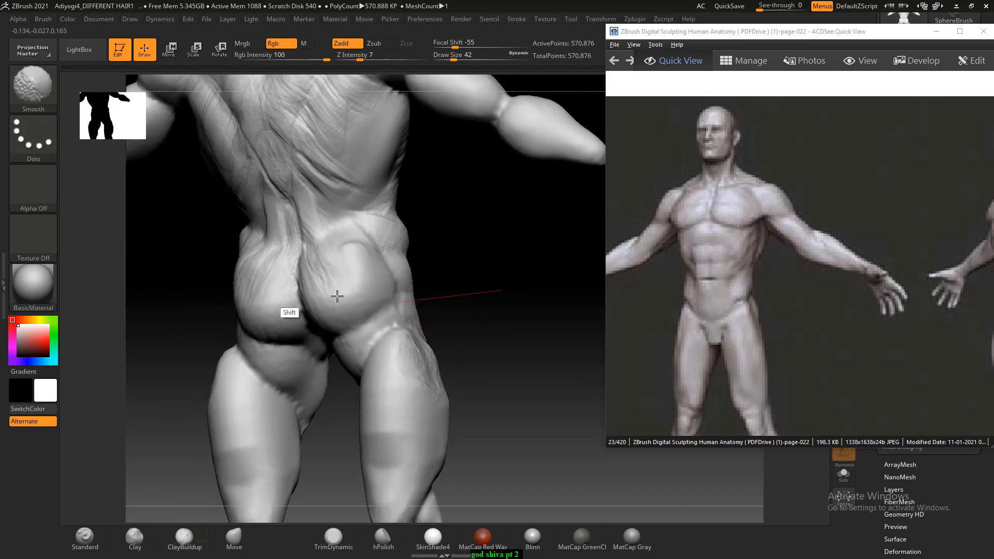
shift+drag(337, 296, 332, 344)
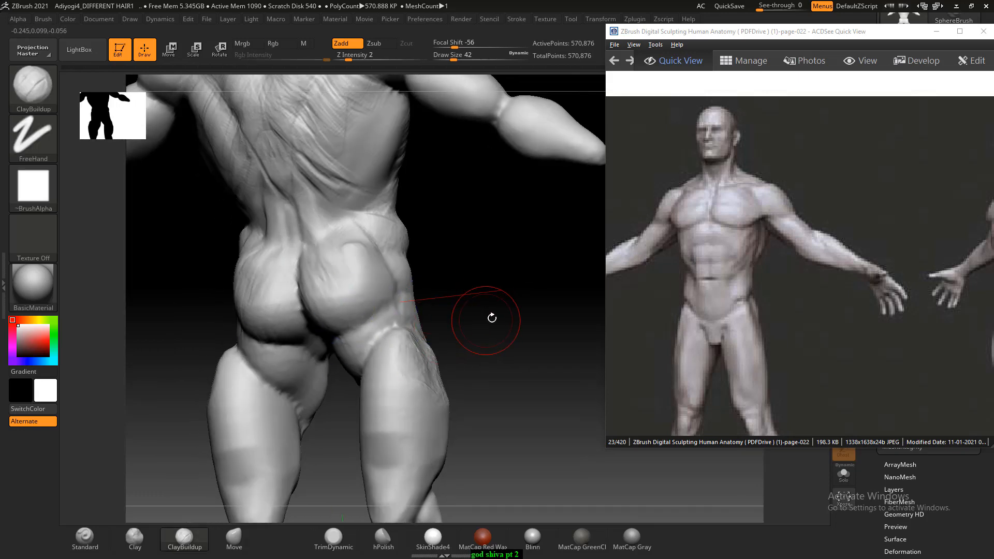
- Carve the groin creases from hips to crotch with the Standard brush at Draw Size 18, setting Z Intensity to 5
mouse_move(490, 317)
shift+mouse_down()
mouse_move(521, 324)
mouse_move(477, 293)
mouse_move(492, 355)
mouse_move(470, 360)
mouse_move(501, 361)
mouse_move(539, 342)
mouse_move(532, 396)
shift+mouse_up()
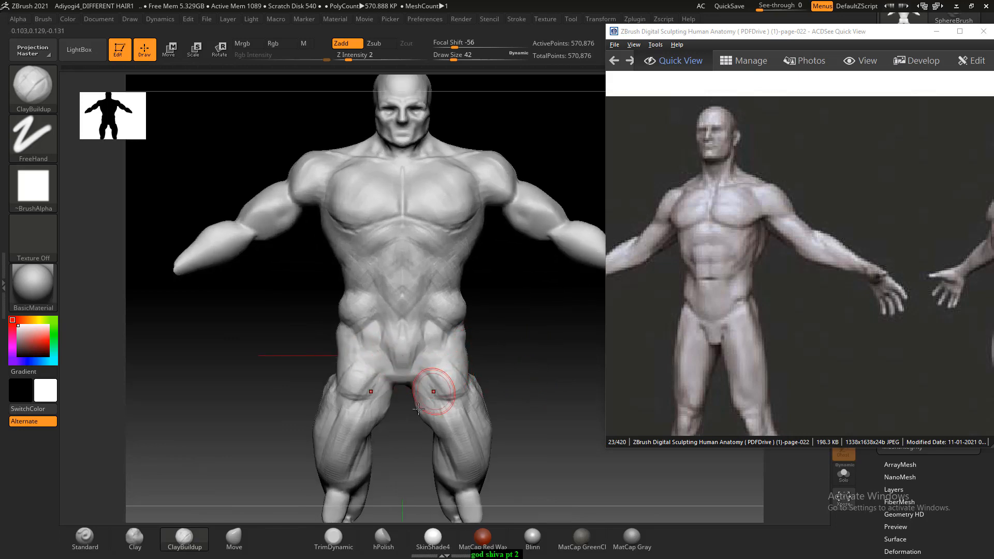
click(85, 539)
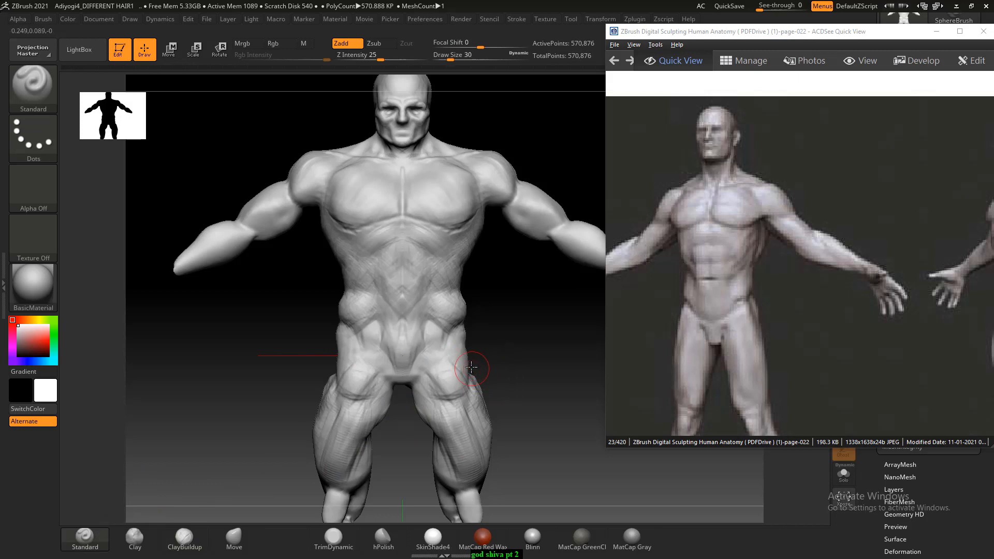
key(bracketleft)
alt+drag(463, 324, 426, 360)
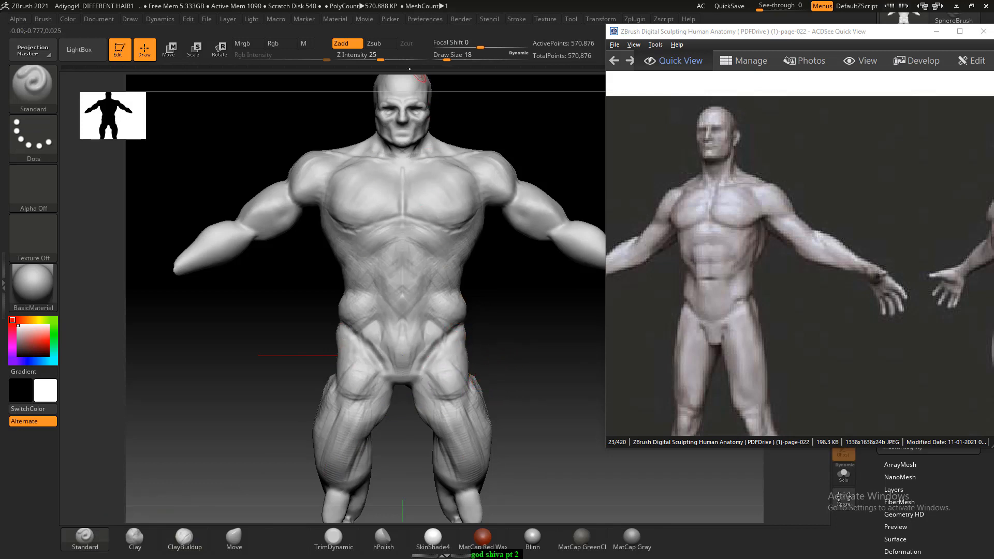
click(380, 56)
text(9)
drag(380, 56, 377, 55)
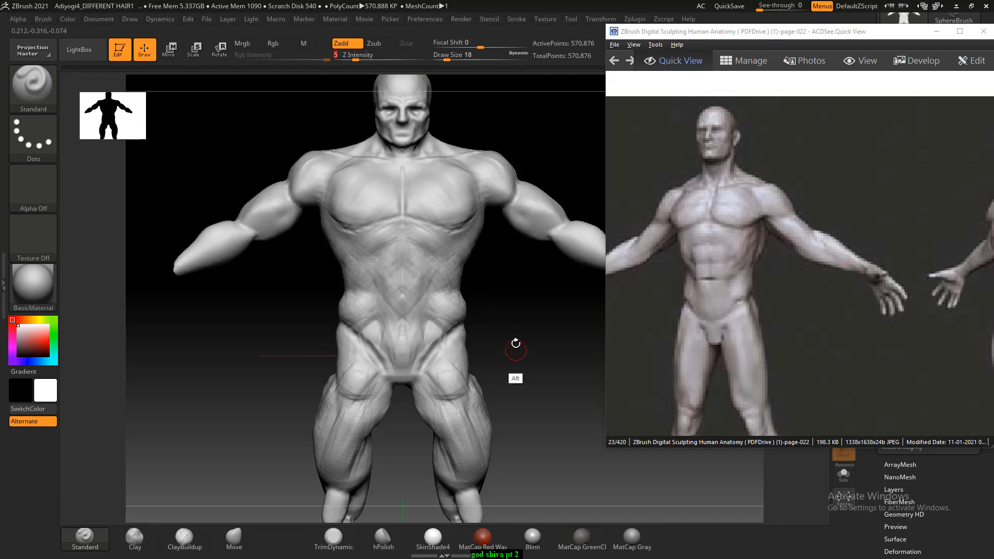
alt+drag(515, 342, 520, 390)
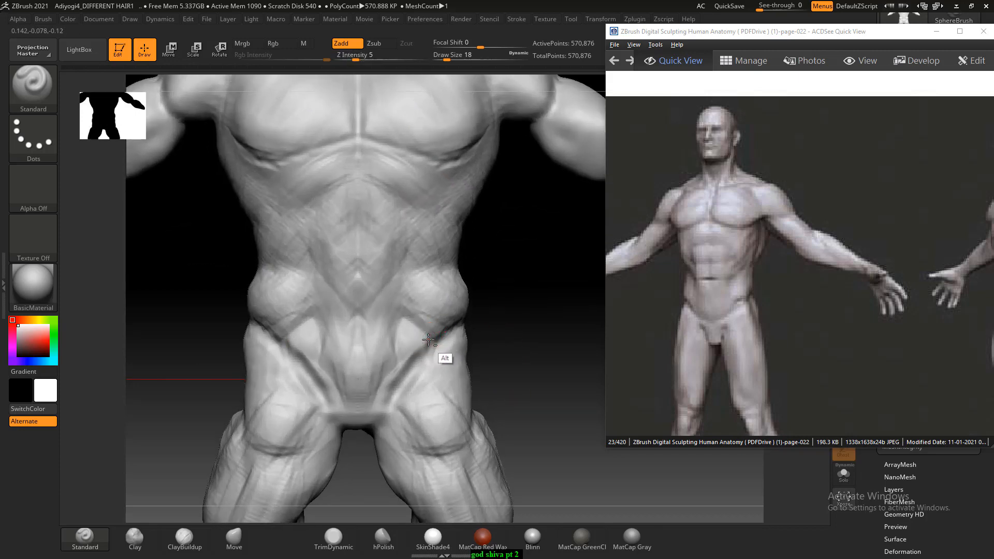
mouse_move(498, 309)
mouse_down()
mouse_move(470, 331)
mouse_move(539, 273)
mouse_move(482, 331)
mouse_up()
- Compare with the reference's side view and sculpt the outer hip muscles down to the thigh with ClayBuildup at Draw Size 30
drag(849, 295, 706, 266)
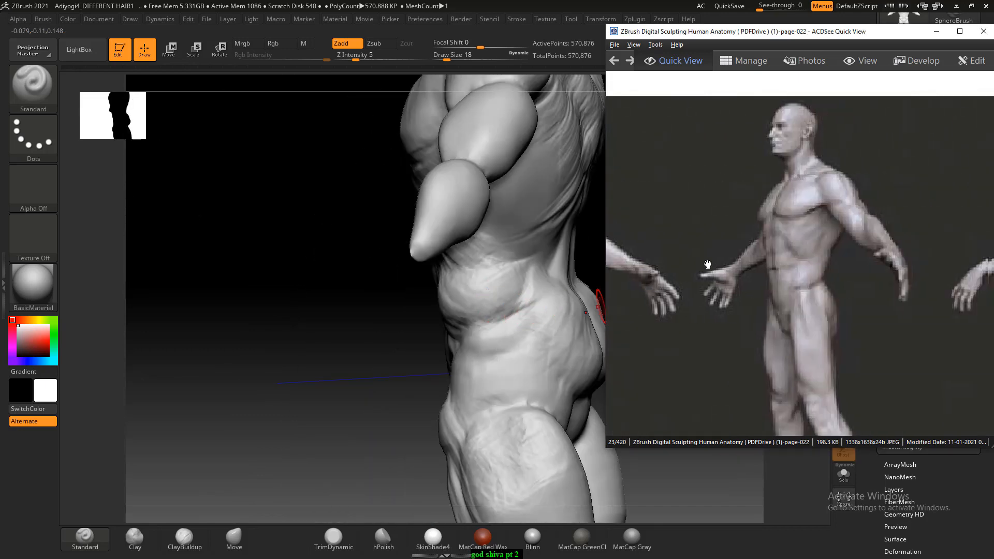
drag(322, 348, 293, 354)
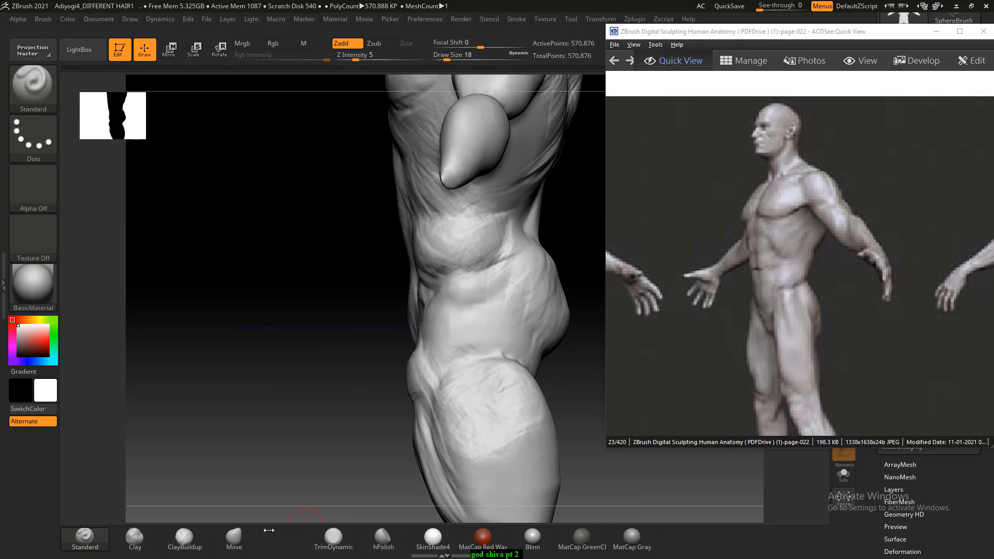
key(b)
key(c)
key(b)
key(])
key(])
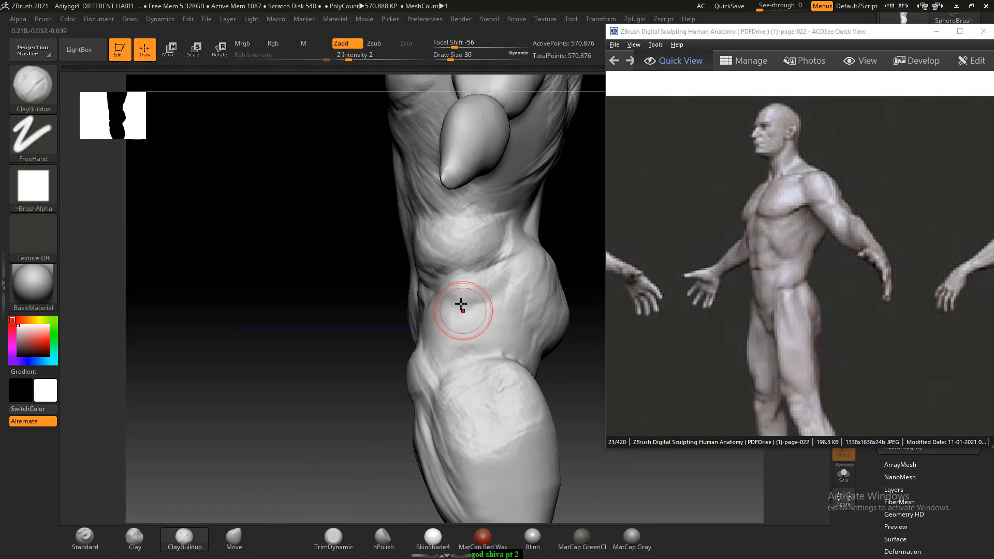
mouse_move(462, 309)
mouse_down()
mouse_move(459, 293)
mouse_move(452, 309)
mouse_up()
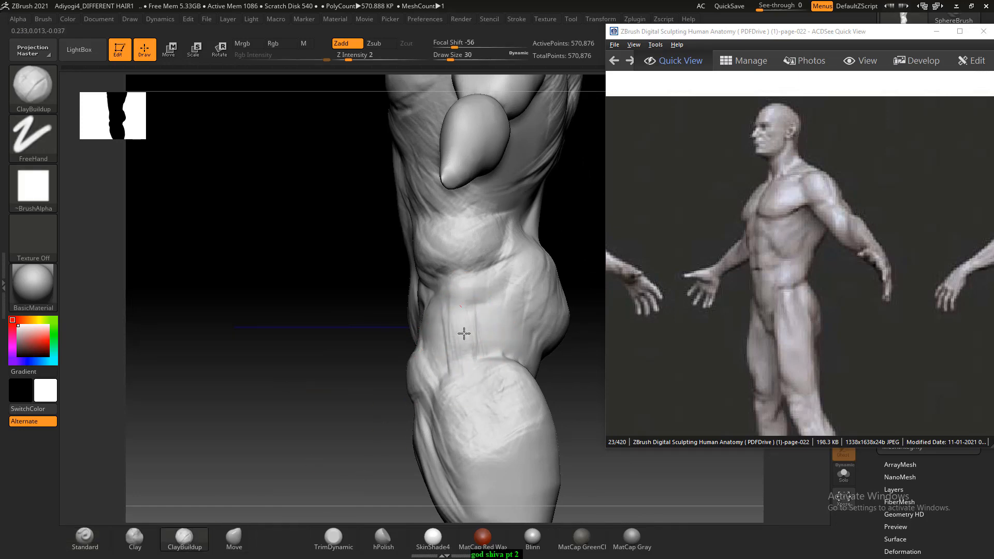
mouse_move(509, 321)
mouse_down()
mouse_move(481, 304)
mouse_move(493, 309)
mouse_up()
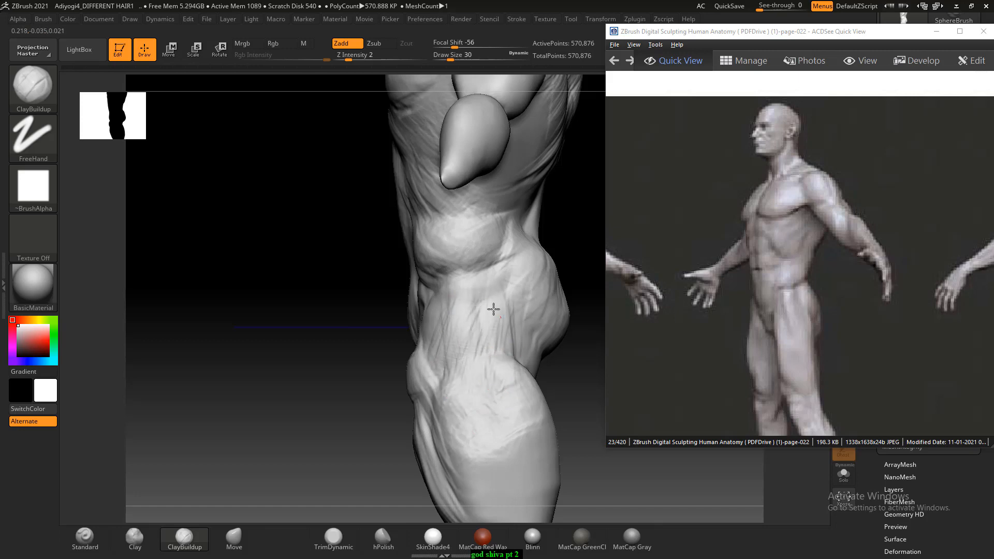
drag(340, 322, 382, 339)
shift+drag(538, 316, 525, 283)
drag(286, 339, 286, 337)
drag(264, 384, 323, 390)
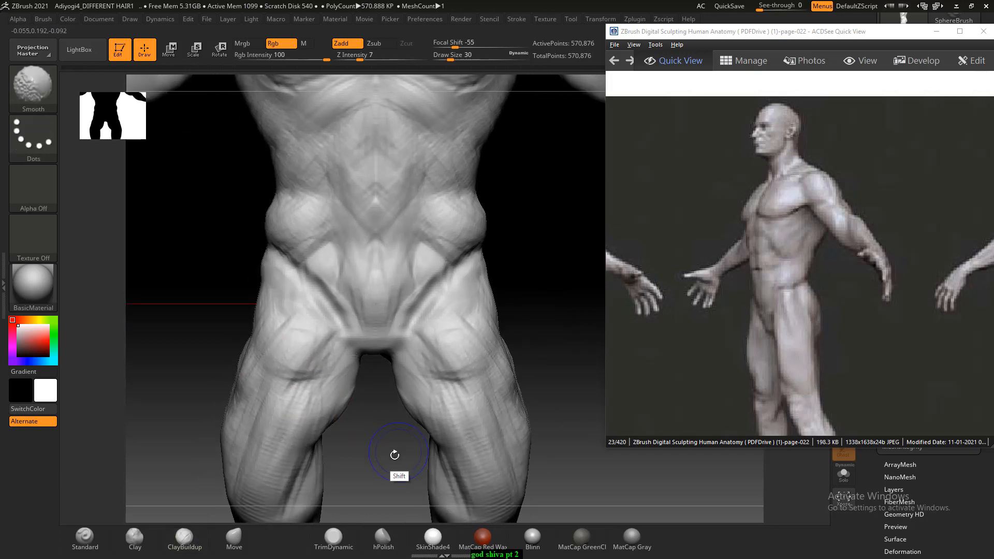
- Refine the front upper thighs and build up the pubic area with ClayBuildup, reducing the Draw Size to 18
alt+drag(394, 462, 387, 352)
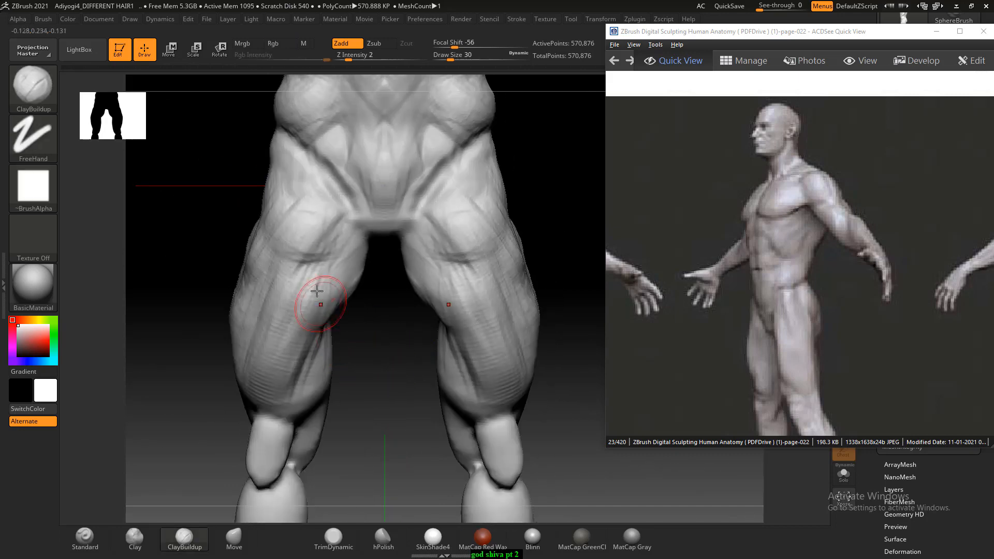
mouse_move(304, 189)
mouse_down()
mouse_move(295, 202)
mouse_move(312, 227)
mouse_up()
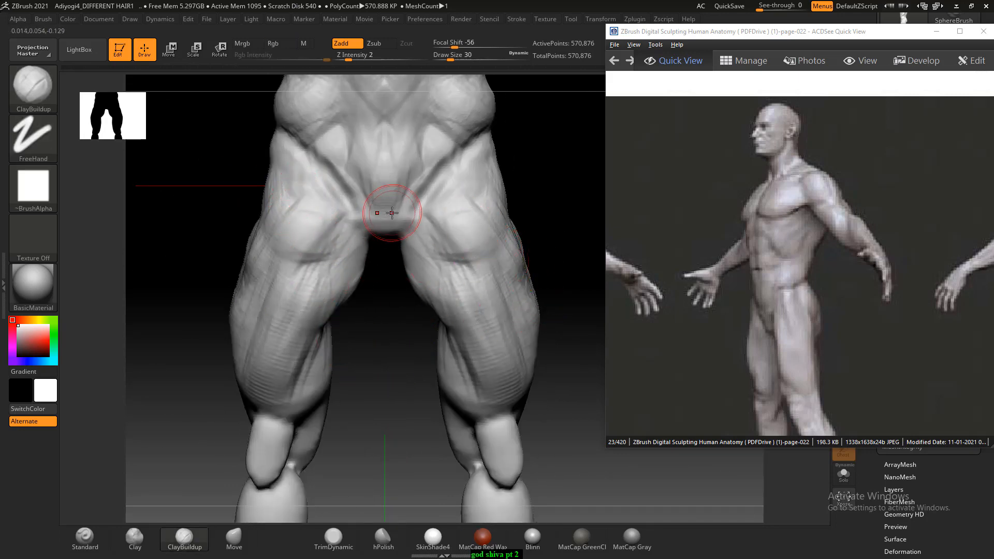
drag(383, 212, 386, 204)
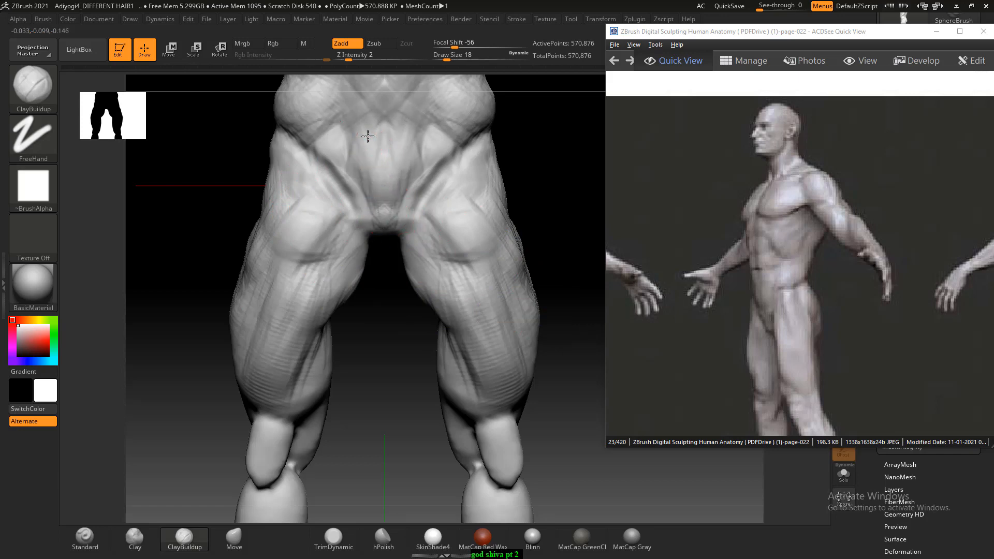
- Layer muscle strokes over the abdomen and ribs with ClayBuildup, setting Draw Size to 22 and Z Intensity to 1
alt+drag(547, 156, 493, 333)
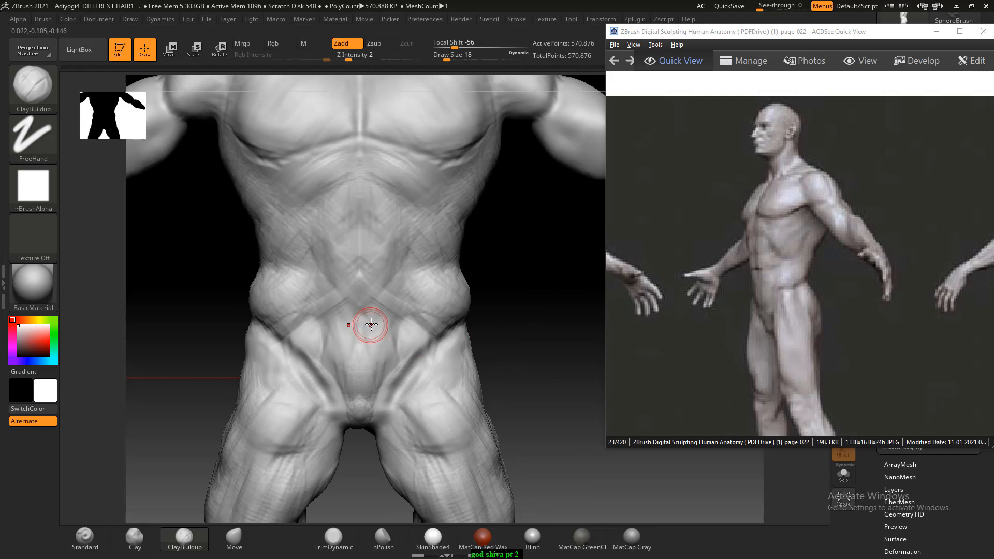
drag(346, 318, 336, 303)
drag(340, 368, 331, 302)
click(345, 58)
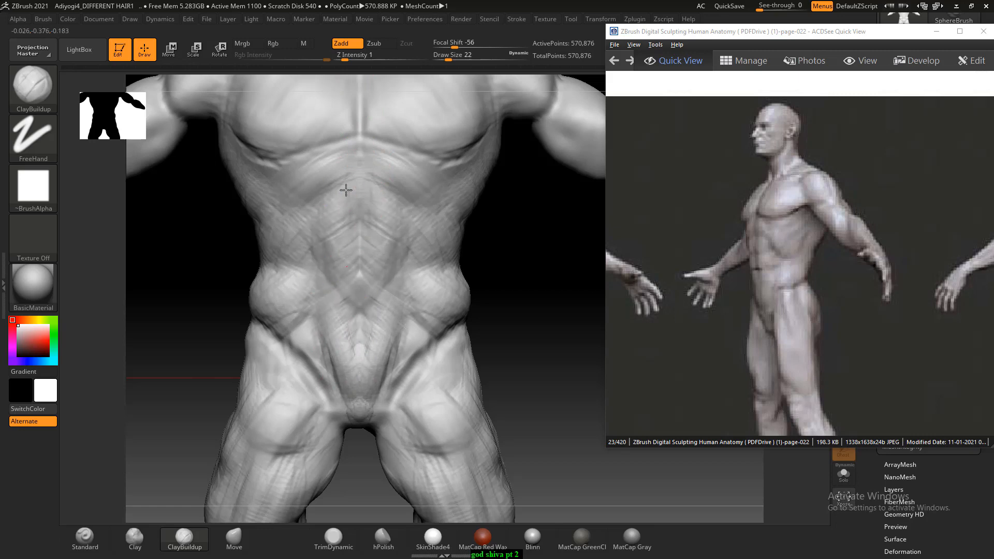
mouse_move(534, 279)
mouse_down()
mouse_move(545, 268)
mouse_move(488, 261)
mouse_move(513, 295)
mouse_up()
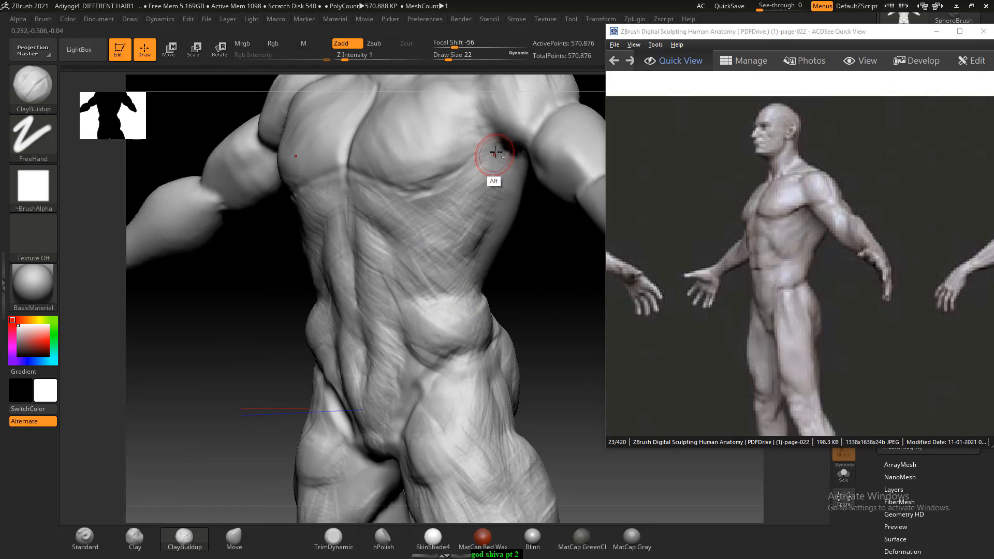
- Carve the crease under the outer chest near the armpit with the Standard brush at Draw Size 22 and Z Intensity 5
click(85, 539)
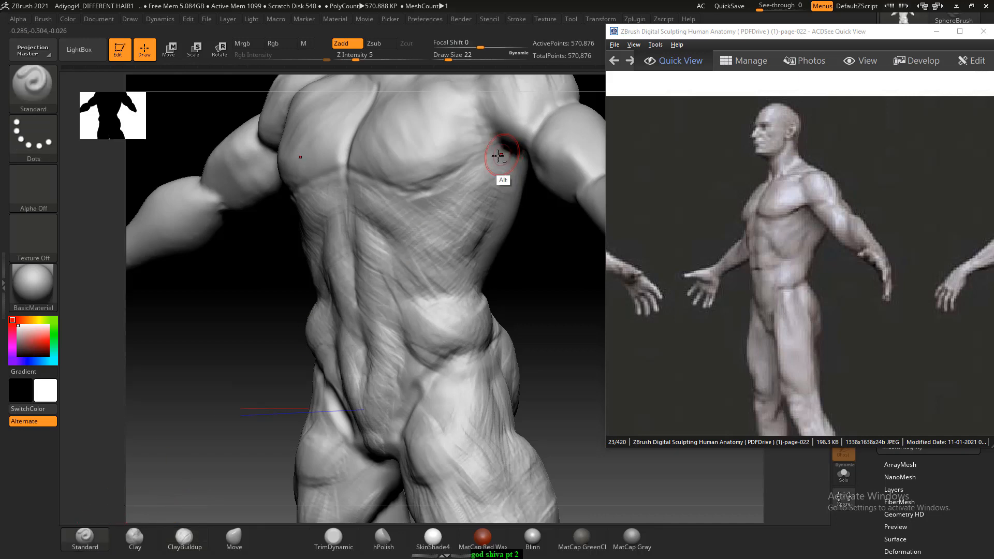
mouse_move(503, 156)
alt+mouse_down()
mouse_move(467, 172)
mouse_move(499, 152)
alt+mouse_up()
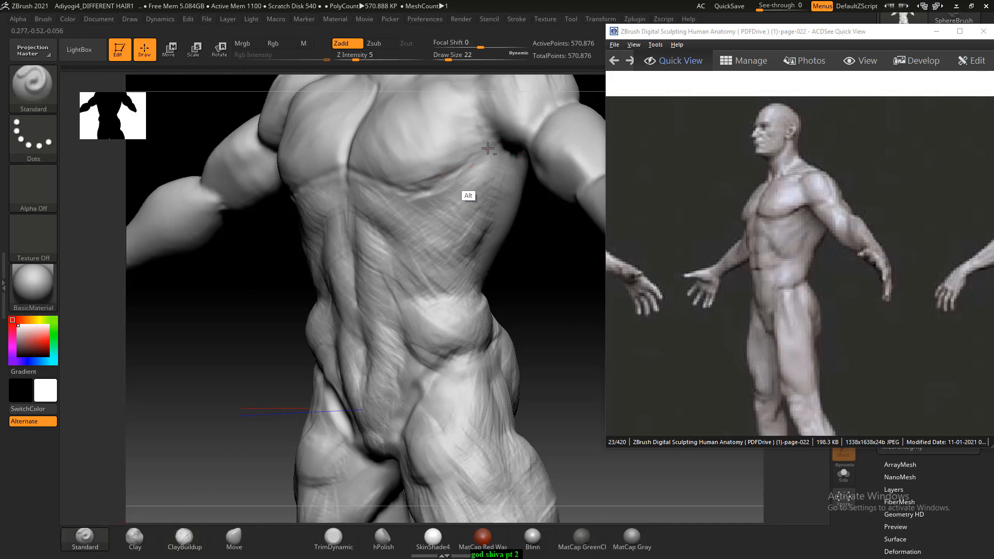
drag(464, 186, 488, 169)
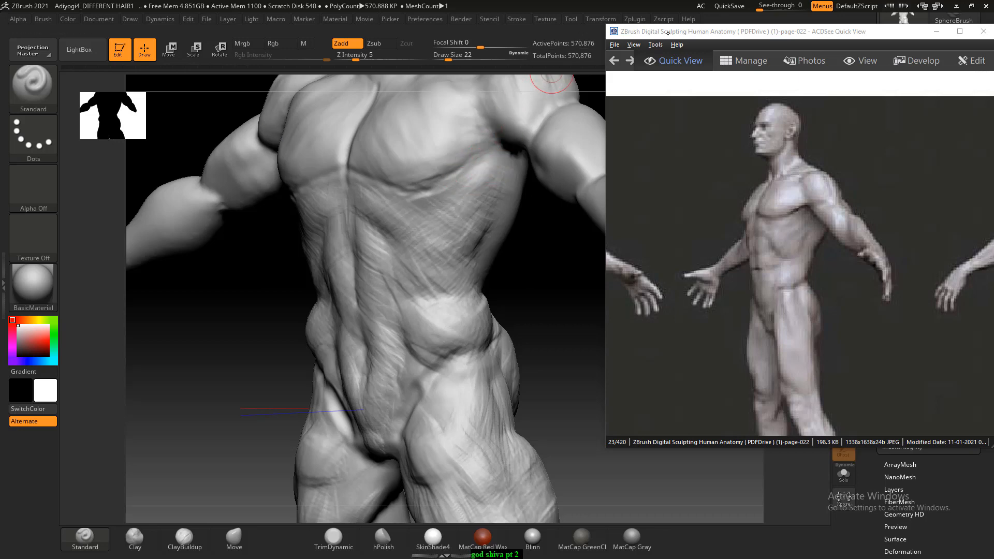
- Sharpen the lower edge of the pectorals with the Standard brush, setting Focal Shift to 86 and Z Intensity to 14
drag(667, 32, 714, 191)
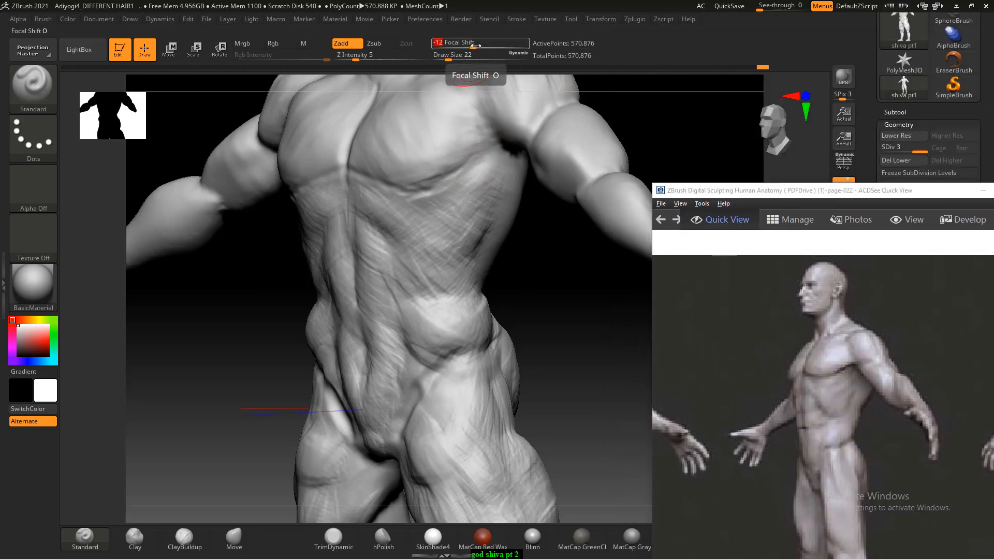
drag(474, 43, 475, 45)
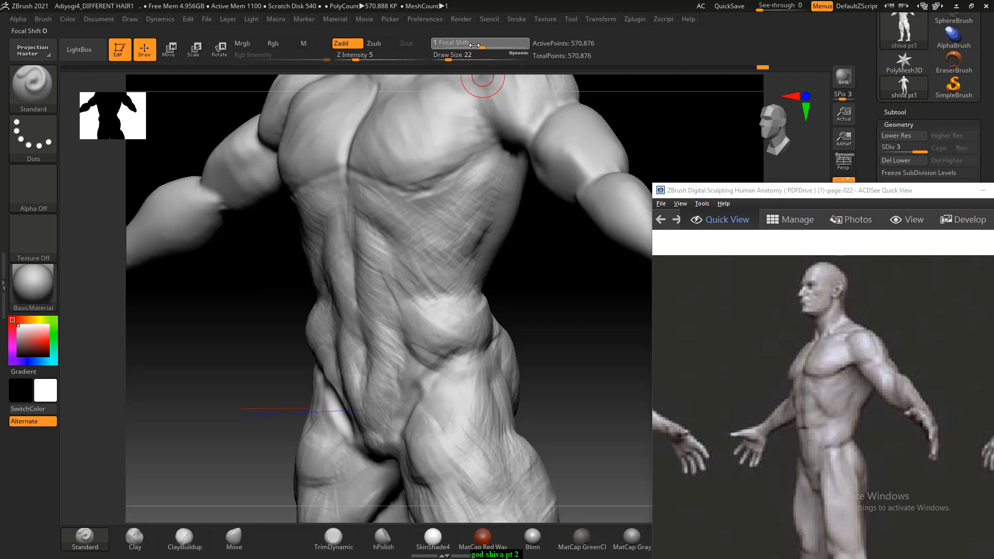
drag(474, 45, 485, 45)
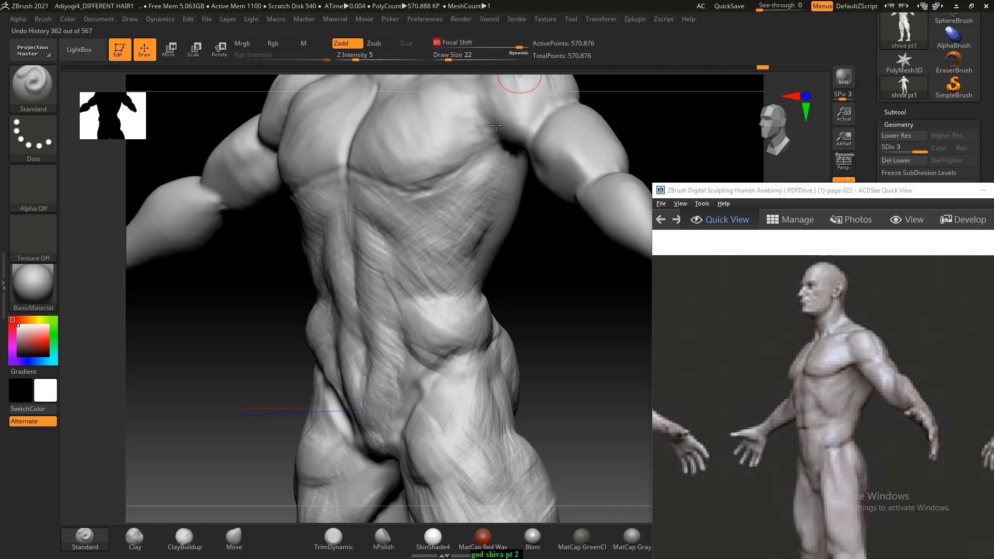
drag(363, 64, 370, 61)
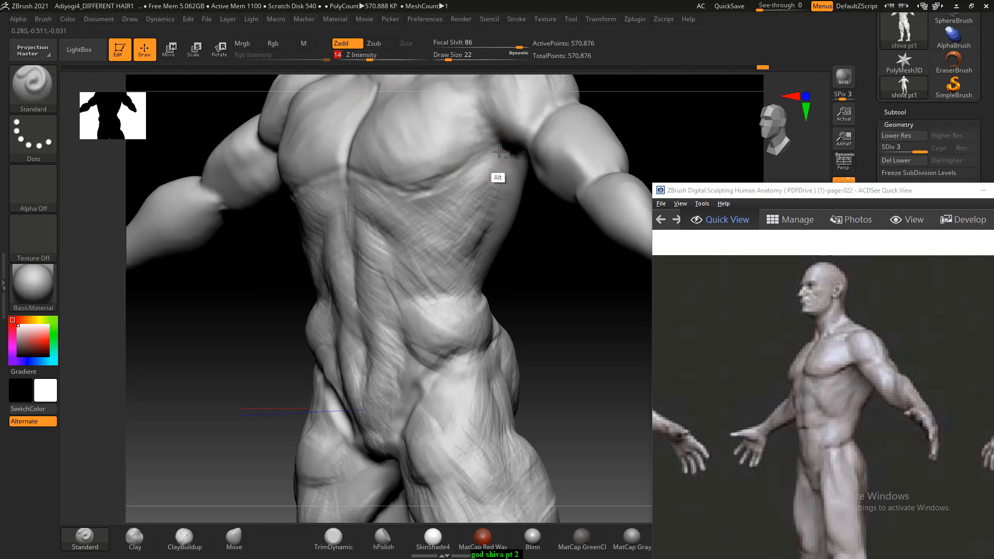
mouse_move(495, 150)
alt+mouse_down()
mouse_move(421, 194)
mouse_move(360, 173)
alt+mouse_up()
shift+drag(541, 279, 517, 282)
mouse_move(328, 141)
alt+mouse_down()
mouse_move(289, 167)
mouse_move(311, 173)
mouse_move(288, 176)
alt+mouse_up()
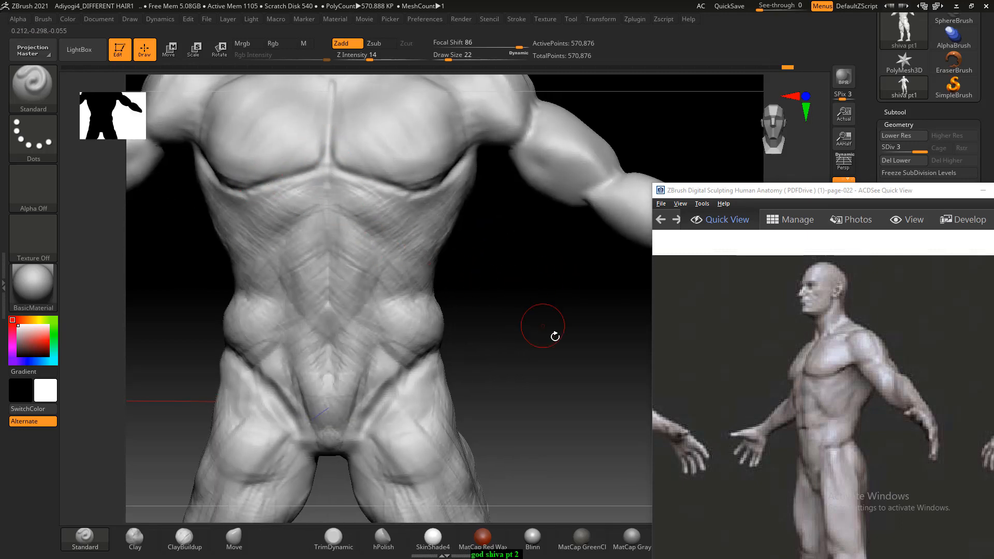
- Sculpt muscle strokes on the shoulders and upper chest with ClayBuildup at Draw Size 34 and Z Intensity 1, and smooth them
mouse_move(553, 336)
mouse_down()
mouse_move(539, 323)
mouse_move(547, 324)
mouse_move(543, 339)
mouse_move(513, 275)
mouse_move(557, 326)
mouse_move(554, 366)
mouse_move(529, 350)
mouse_move(563, 406)
mouse_up()
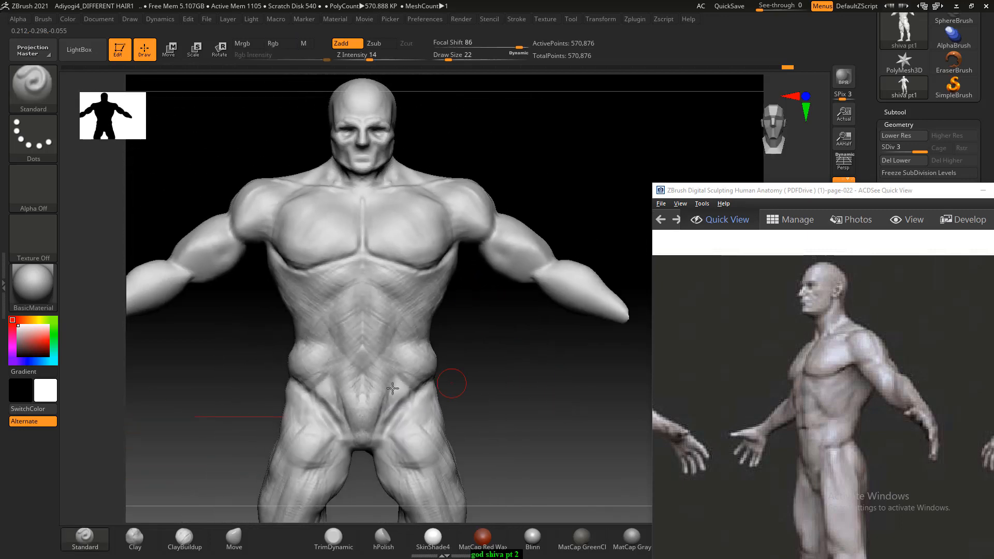
drag(200, 394, 225, 397)
click(184, 538)
mouse_move(150, 372)
mouse_down()
mouse_move(219, 386)
mouse_move(292, 257)
mouse_up()
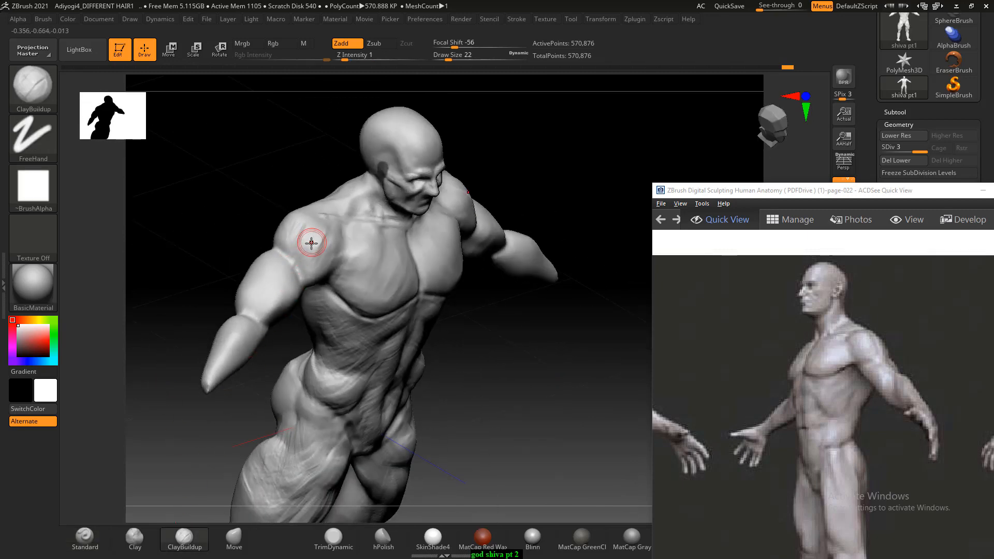
key(])
mouse_move(243, 210)
mouse_down()
mouse_move(267, 246)
mouse_move(334, 251)
mouse_up()
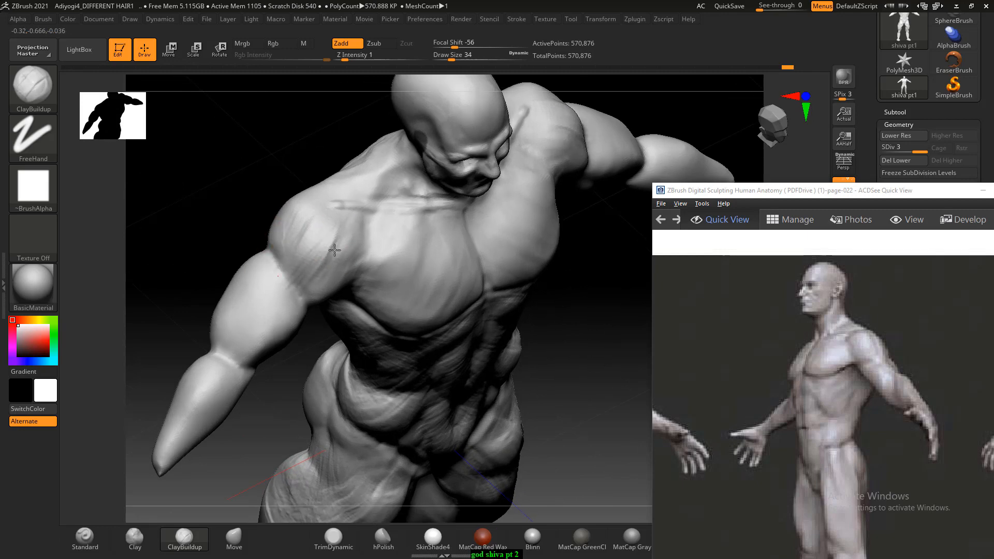
mouse_move(334, 251)
mouse_down()
mouse_move(233, 184)
mouse_move(306, 251)
mouse_up()
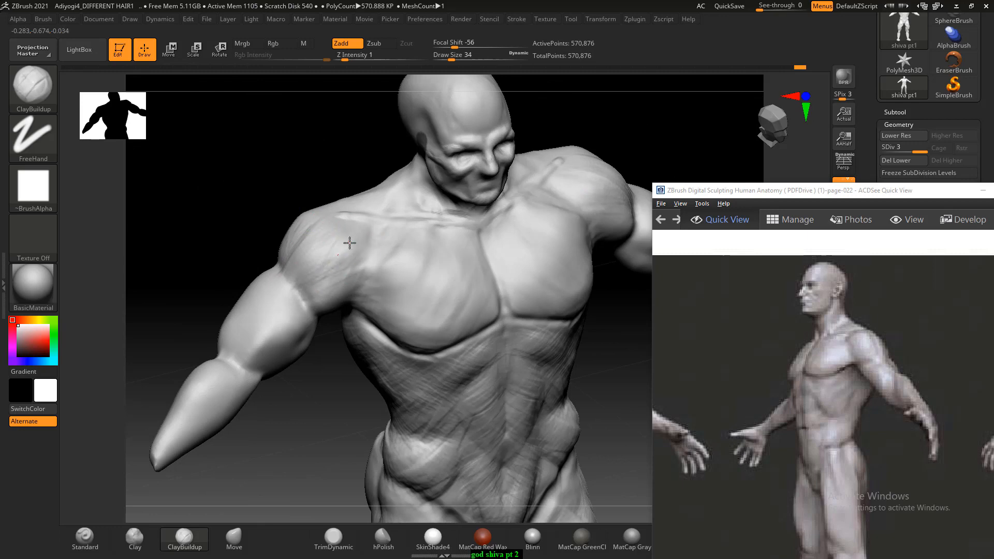
key(shift)
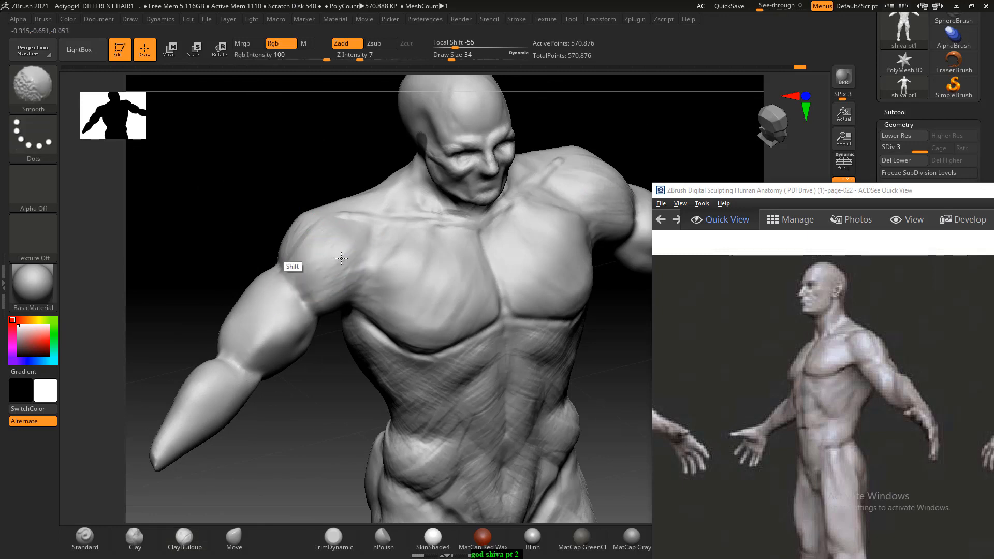
drag(243, 223, 213, 229)
mouse_move(301, 416)
alt+mouse_down()
mouse_move(304, 395)
mouse_move(282, 351)
alt+mouse_up()
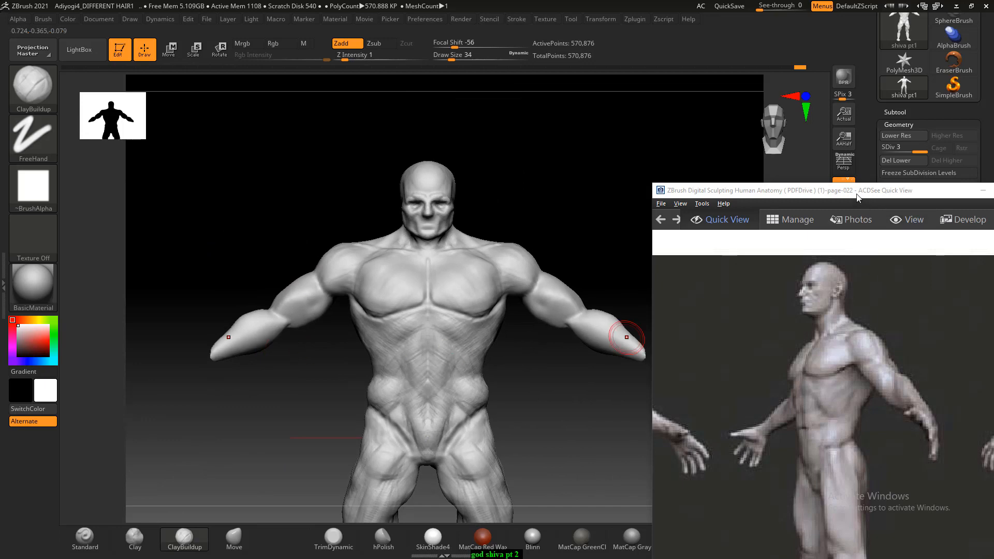
- Open page 028 of the anatomy reference in ACDSee, enlarge the eight-head canon figure, and compare its proportions with the sculpted body beside it
drag(856, 197, 808, 116)
scroll(745, 279, down, 6)
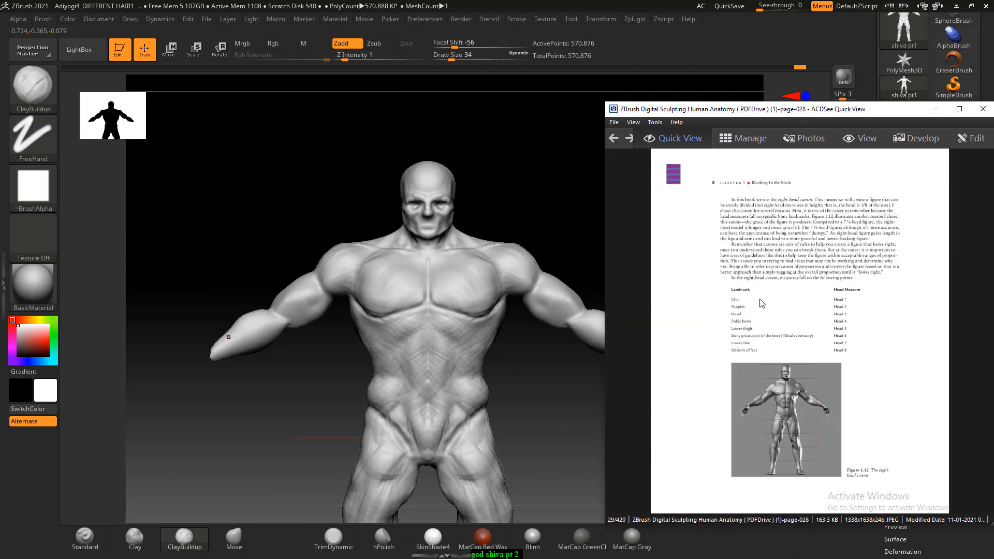
ctrl+scroll(803, 373, up, 5)
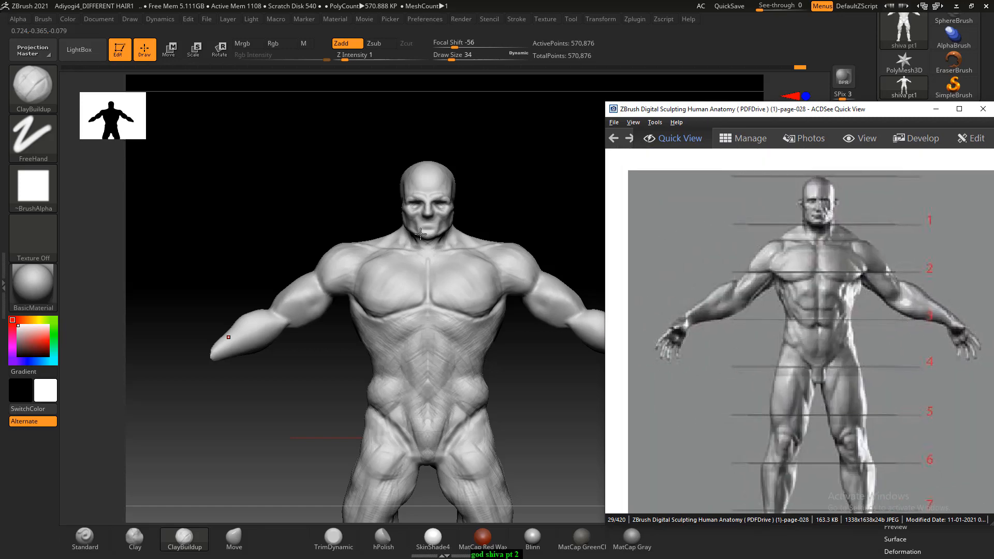
click(335, 196)
mouse_move(332, 195)
mouse_down()
mouse_move(302, 193)
mouse_move(312, 188)
mouse_move(290, 212)
mouse_up()
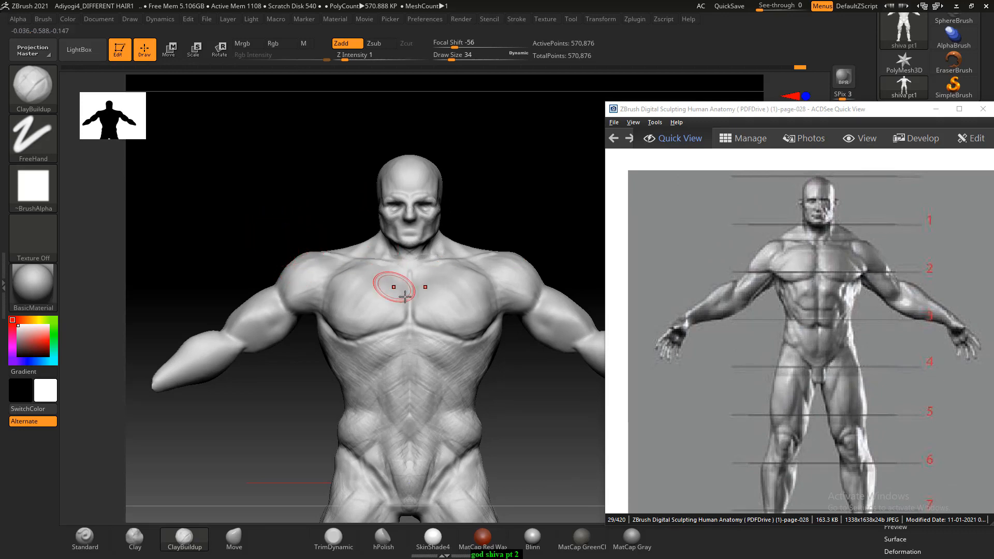
alt+drag(273, 231, 290, 231)
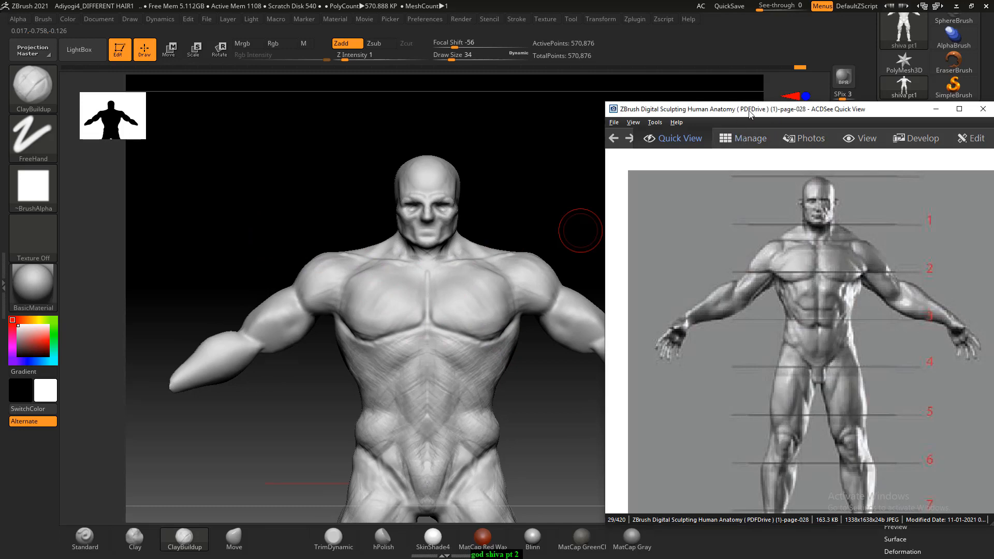
drag(739, 113, 749, 114)
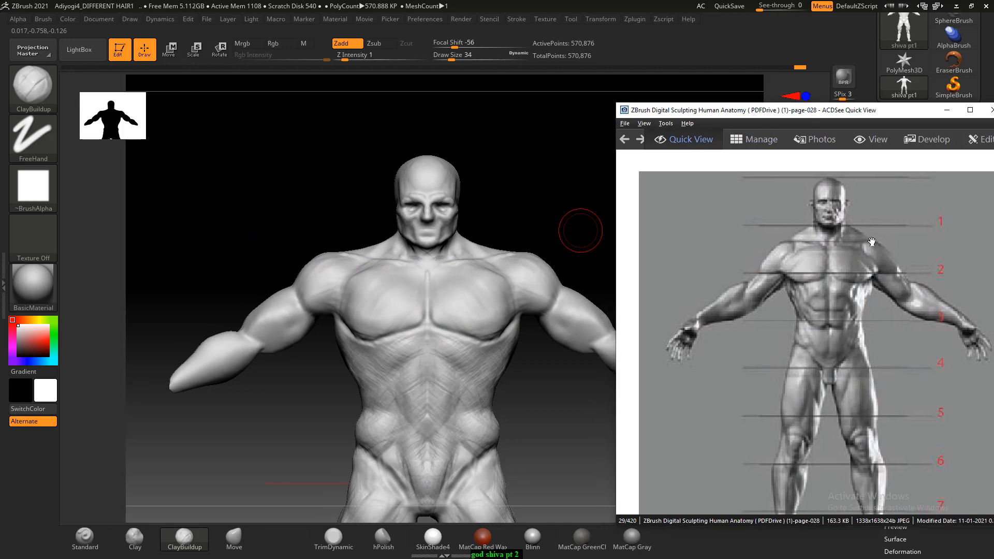
click(558, 194)
mouse_move(572, 189)
mouse_down()
mouse_move(564, 194)
mouse_move(574, 189)
mouse_up()
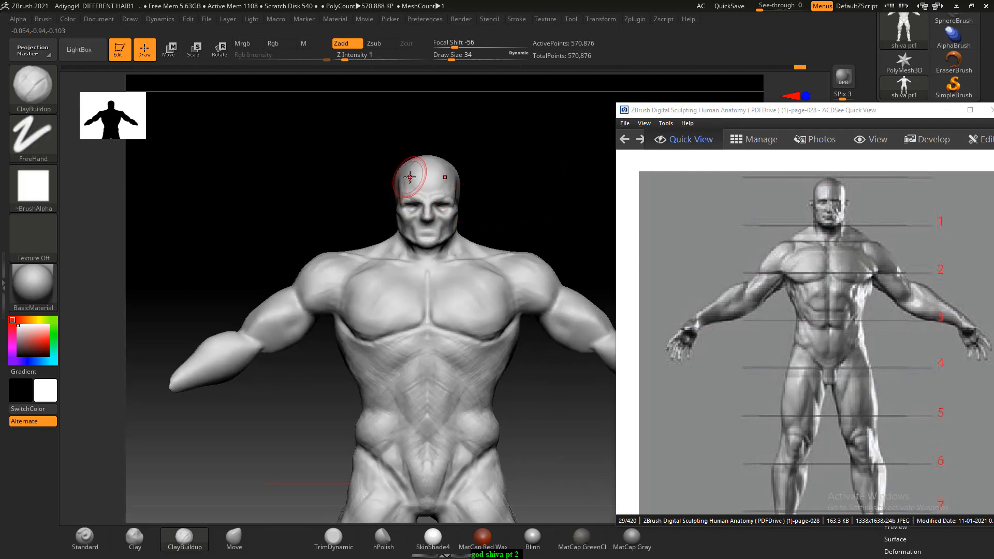
key(ctrl)
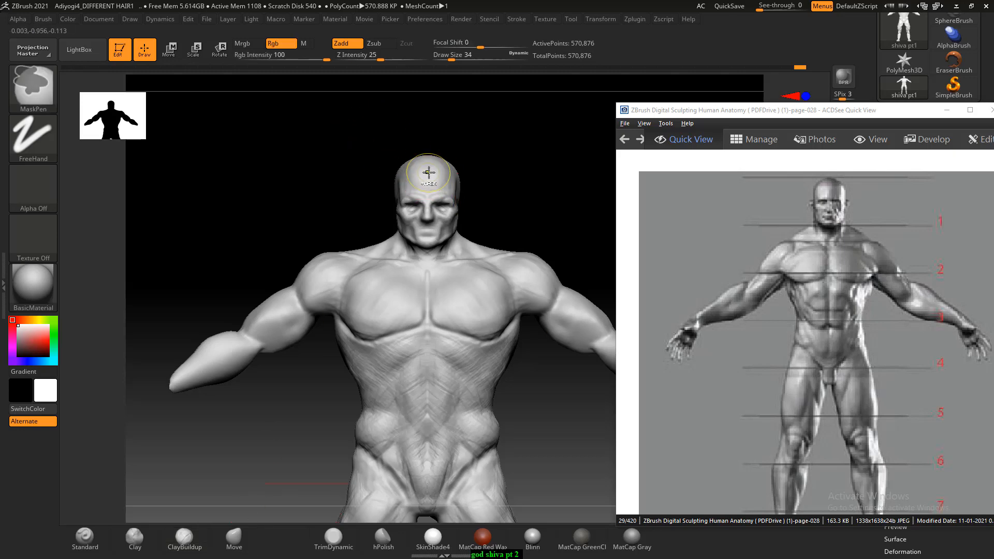
ctrl+drag(429, 173, 426, 209)
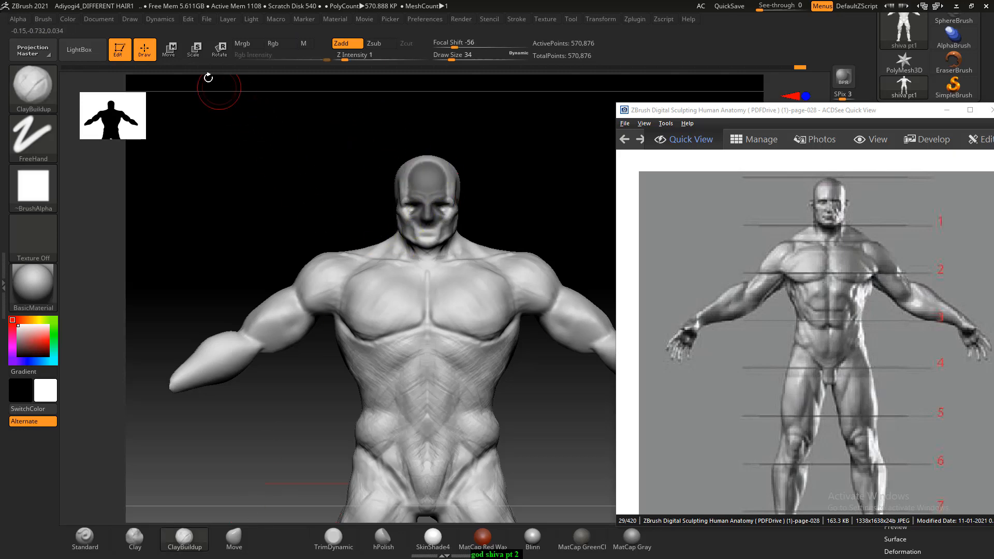
click(168, 49)
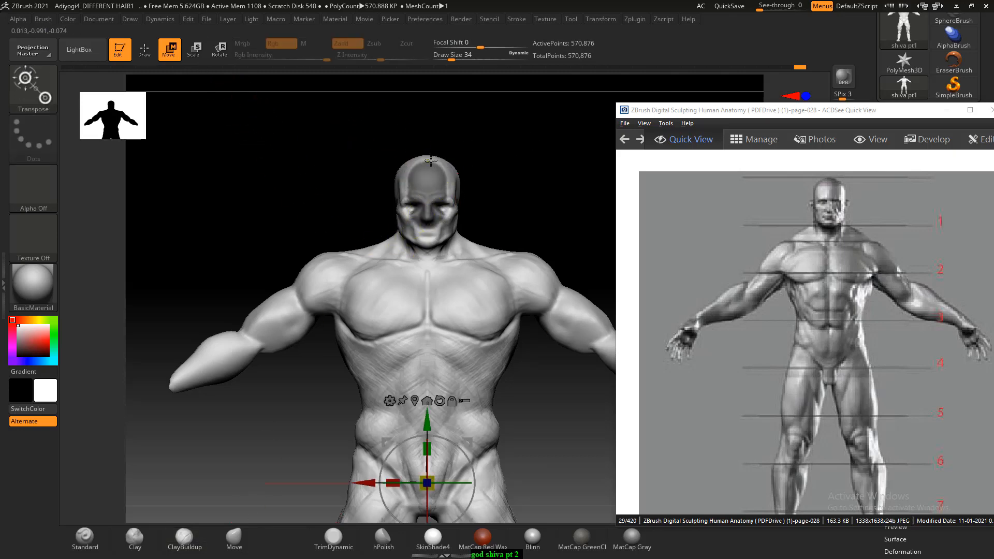
drag(431, 160, 431, 236)
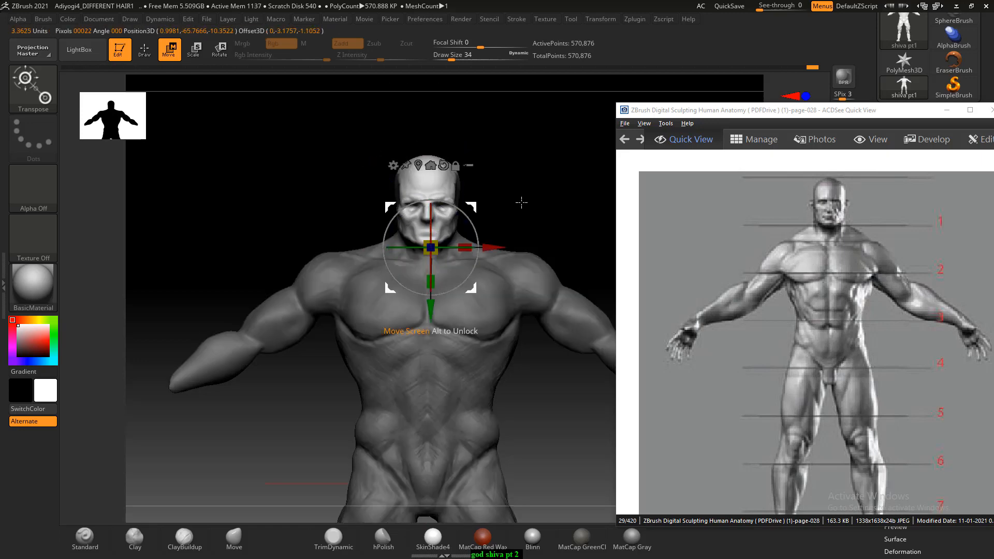
shift+drag(521, 202, 559, 199)
ctrl+click(561, 212)
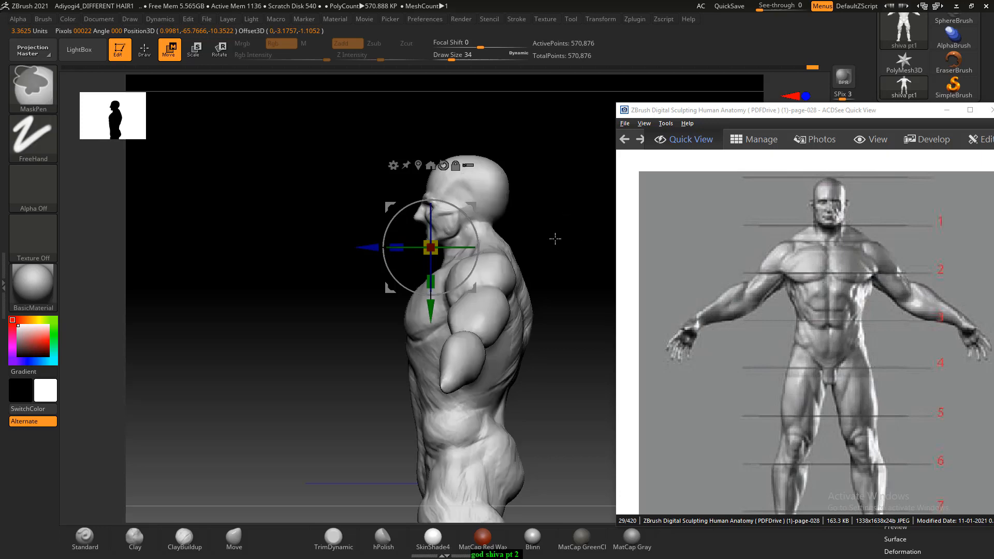
alt+click(495, 238)
ctrl+drag(496, 239, 487, 229)
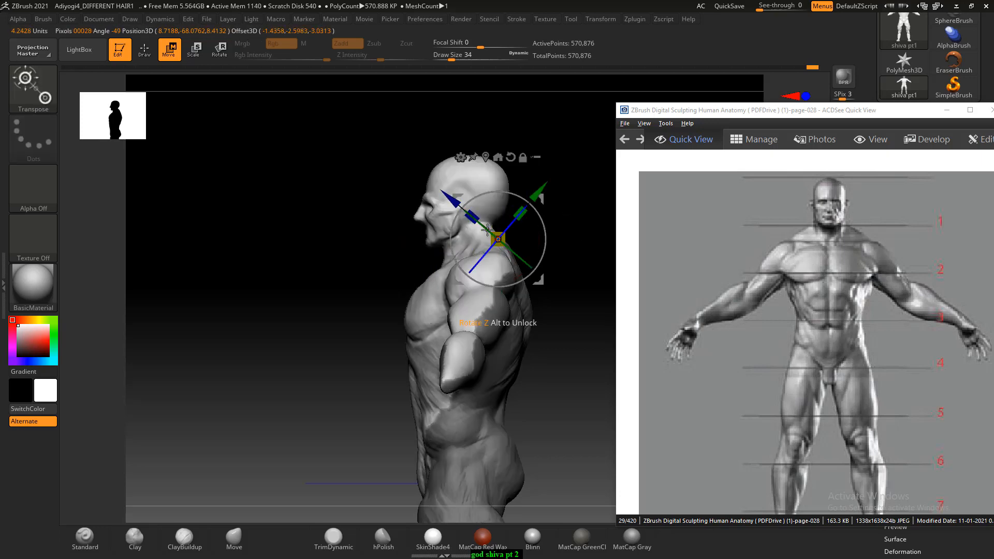
alt+drag(578, 203, 606, 303)
ctrl+drag(419, 150, 429, 188)
key(ctrl+z)
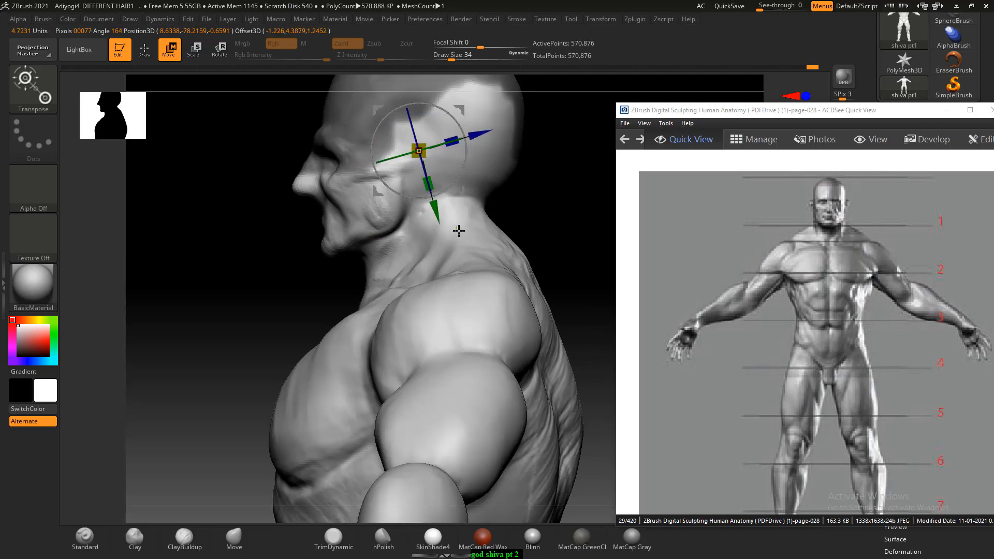
ctrl+drag(460, 238, 360, 261)
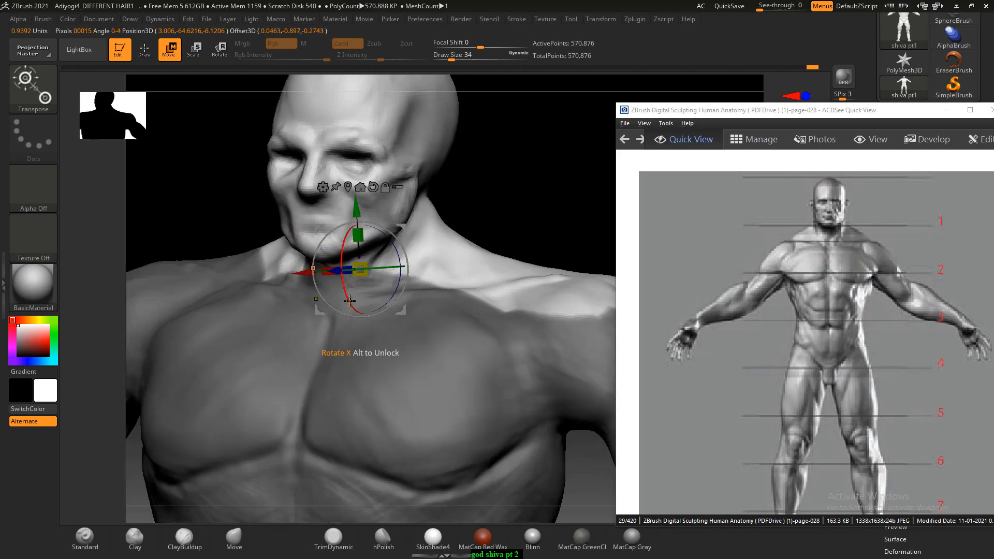
shift+drag(545, 208, 541, 210)
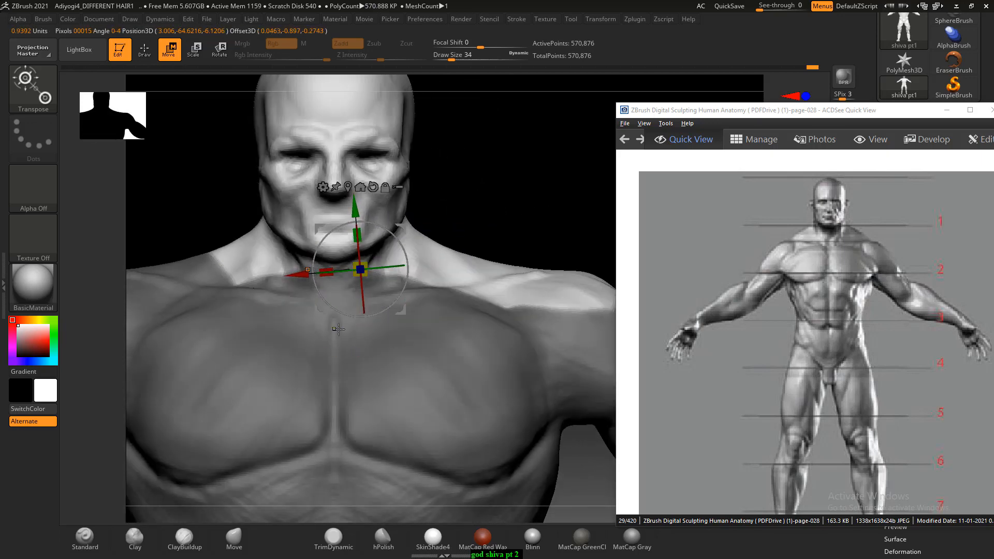
ctrl+drag(335, 324, 328, 210)
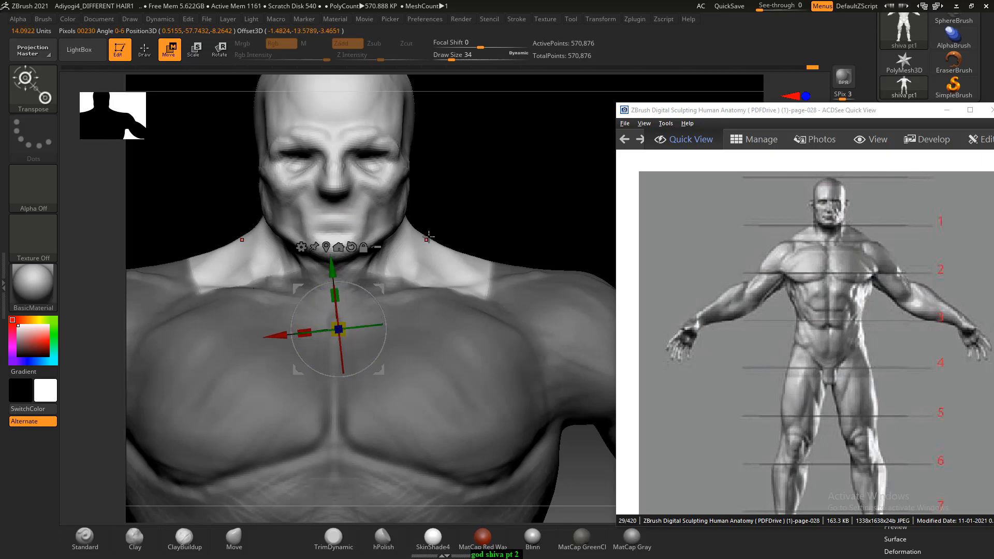
click(147, 52)
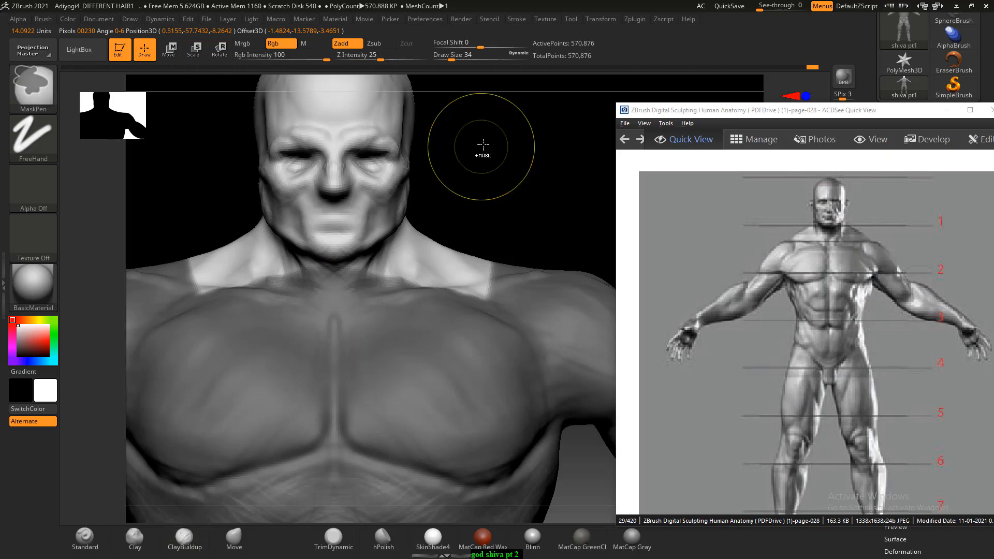
mouse_move(456, 124)
ctrl+mouse_down()
mouse_move(517, 186)
mouse_move(521, 153)
mouse_move(480, 210)
ctrl+mouse_up()
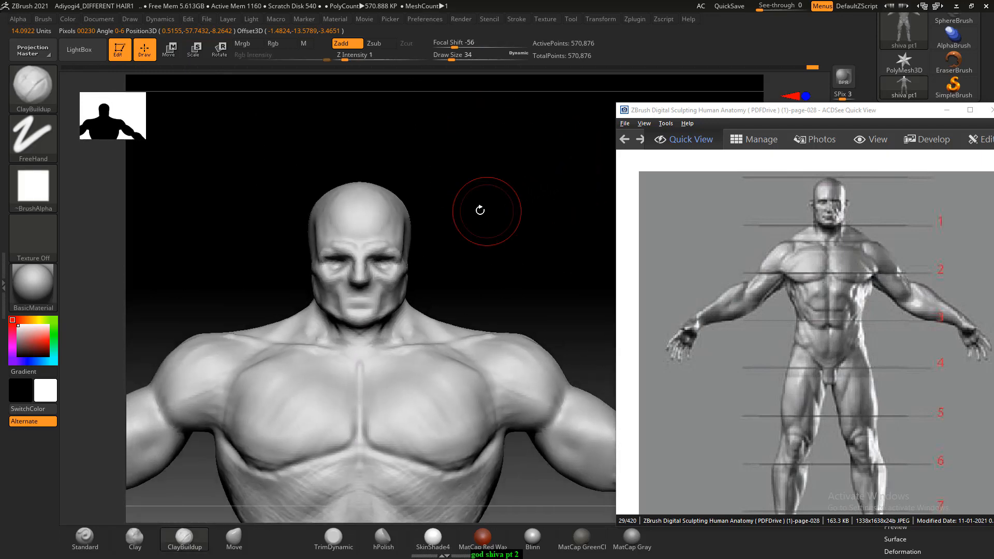
- Paint a mask with MaskPen over the whole head and upper neck, covering the front, sides and back
key(ctrl)
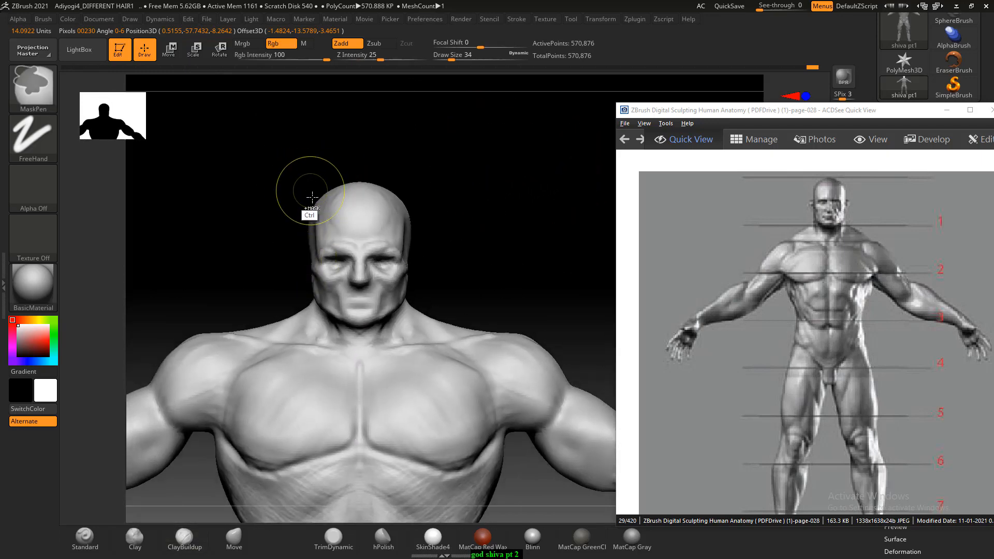
mouse_move(370, 211)
ctrl+mouse_down()
mouse_move(348, 221)
mouse_move(362, 294)
mouse_move(348, 222)
mouse_move(370, 211)
ctrl+mouse_up()
mouse_move(465, 200)
mouse_down()
mouse_move(328, 222)
mouse_move(439, 222)
mouse_move(402, 309)
mouse_move(473, 269)
mouse_move(402, 220)
mouse_move(483, 277)
mouse_up()
ctrl+drag(433, 228, 409, 233)
drag(397, 176, 338, 201)
mouse_move(481, 205)
ctrl+mouse_down()
mouse_move(492, 290)
mouse_move(436, 301)
ctrl+mouse_up()
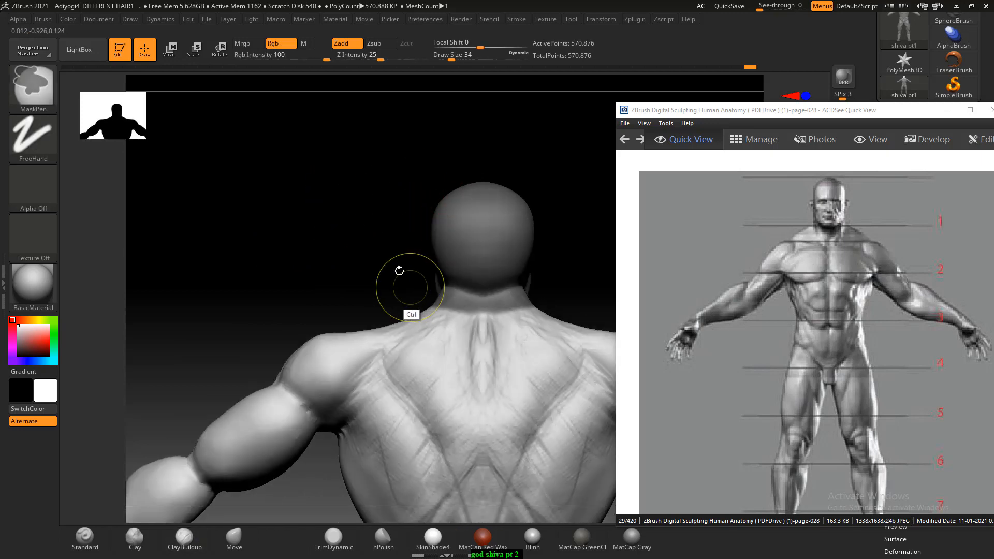
drag(398, 269, 417, 260)
mouse_move(511, 246)
mouse_down()
mouse_move(542, 213)
mouse_move(503, 251)
mouse_up()
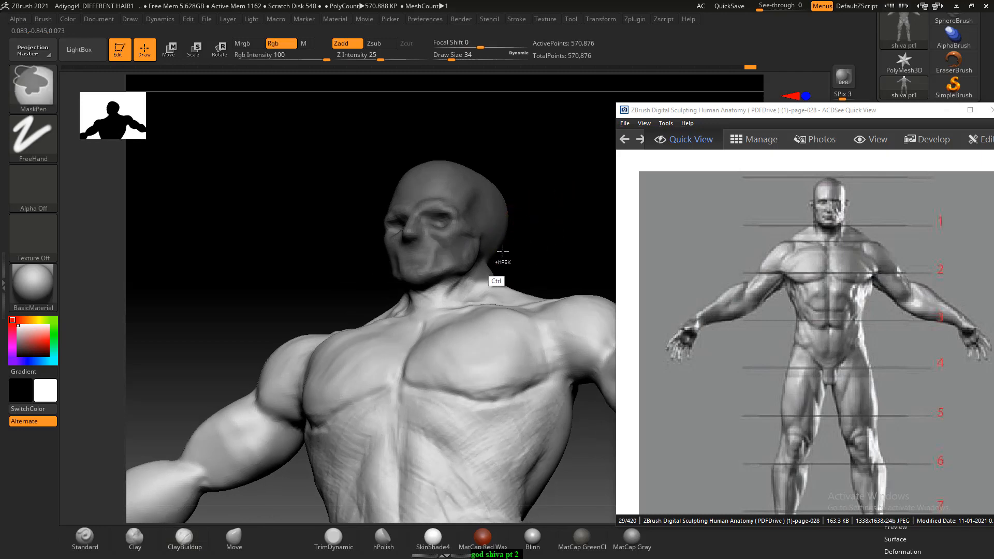
drag(298, 270, 331, 261)
mouse_move(570, 219)
mouse_down()
mouse_move(545, 211)
mouse_move(559, 239)
mouse_up()
key(ctrl)
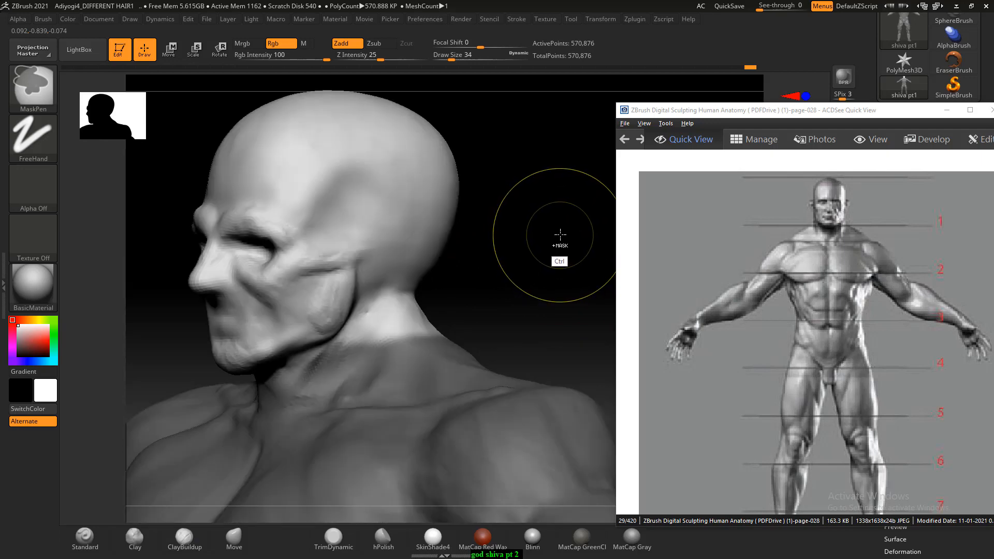
ctrl+click(560, 236)
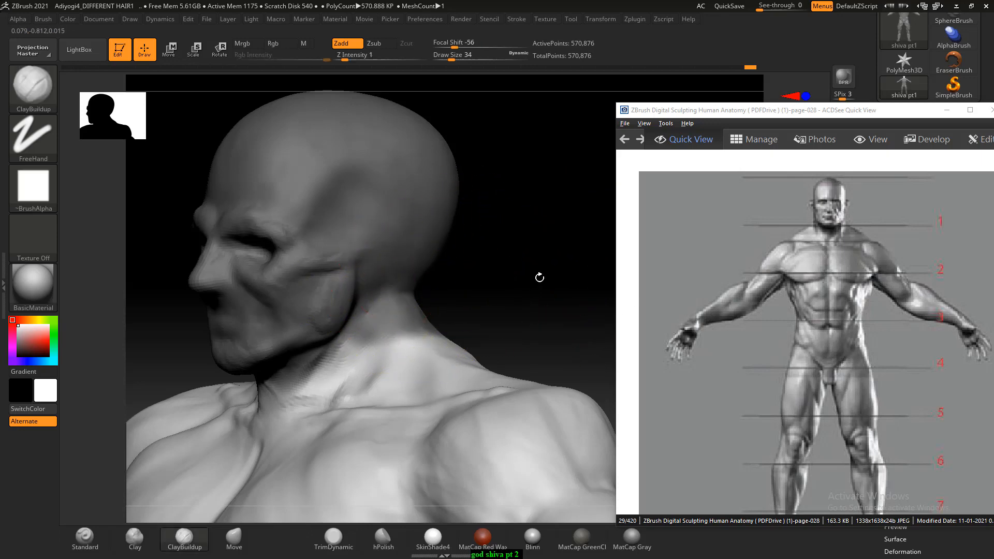
- Invert the mask to protect the body and move the head slightly upward along its Y axis to lengthen the neck
shift+drag(539, 277, 538, 252)
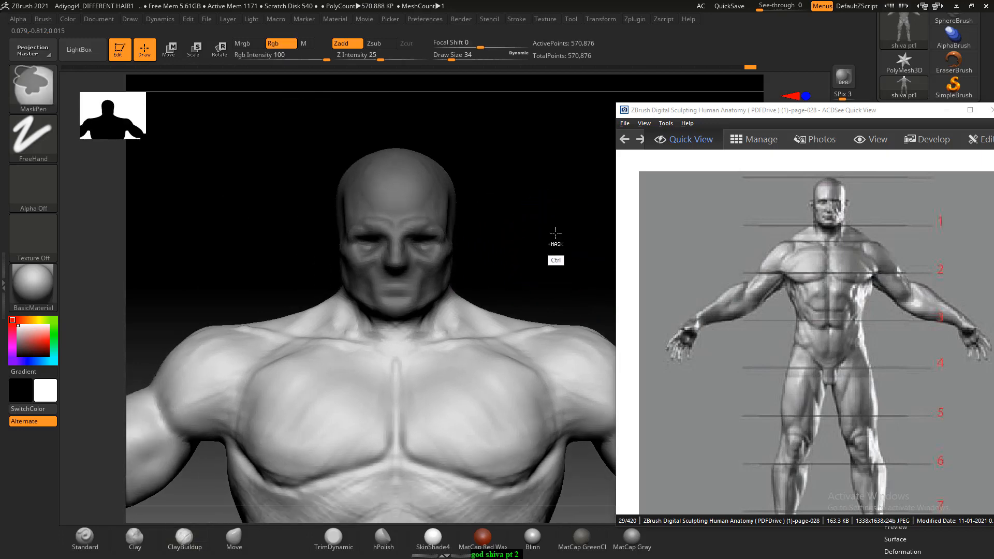
ctrl+click(555, 233)
key(w)
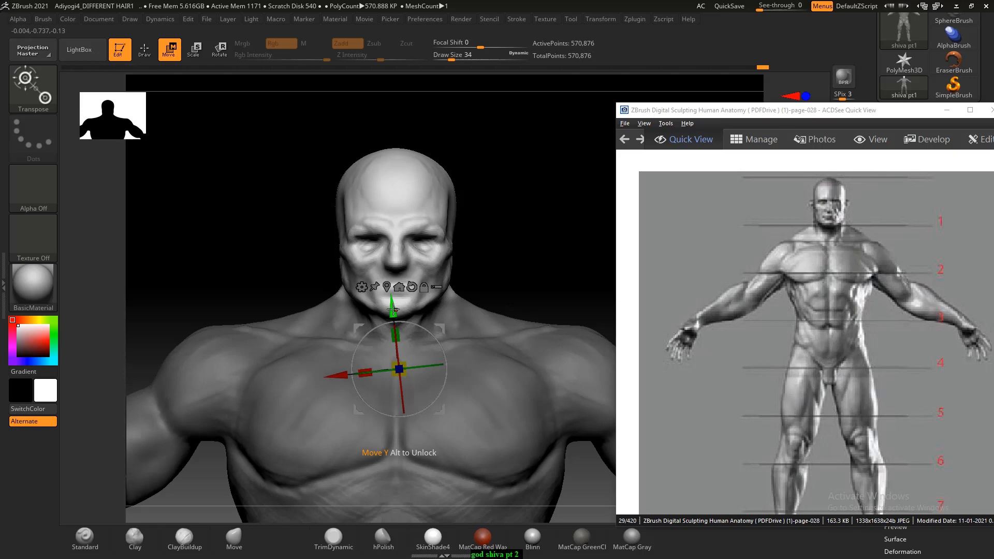
drag(393, 309, 391, 297)
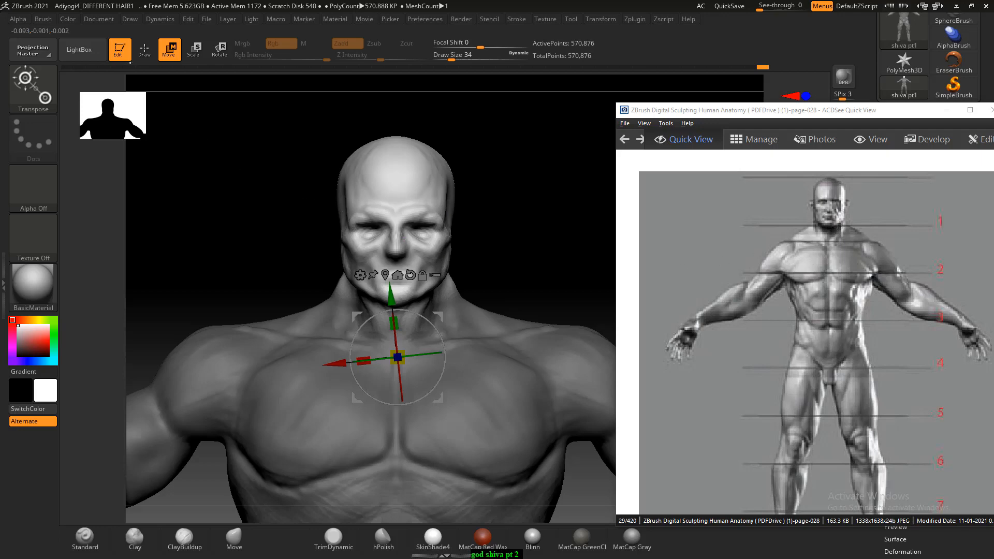
- Sculpt the side of the neck and the trapezius slope with ClayBuildup at Draw Size 18 and Z Intensity 1
click(142, 52)
mouse_move(524, 224)
ctrl+mouse_down()
mouse_move(544, 239)
mouse_move(526, 245)
mouse_move(521, 233)
mouse_move(492, 262)
ctrl+mouse_up()
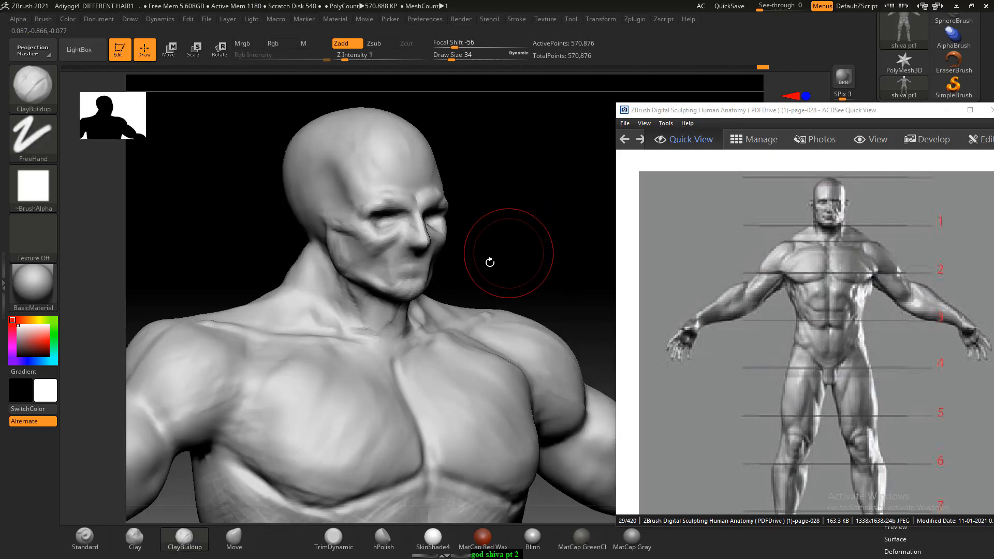
click(184, 543)
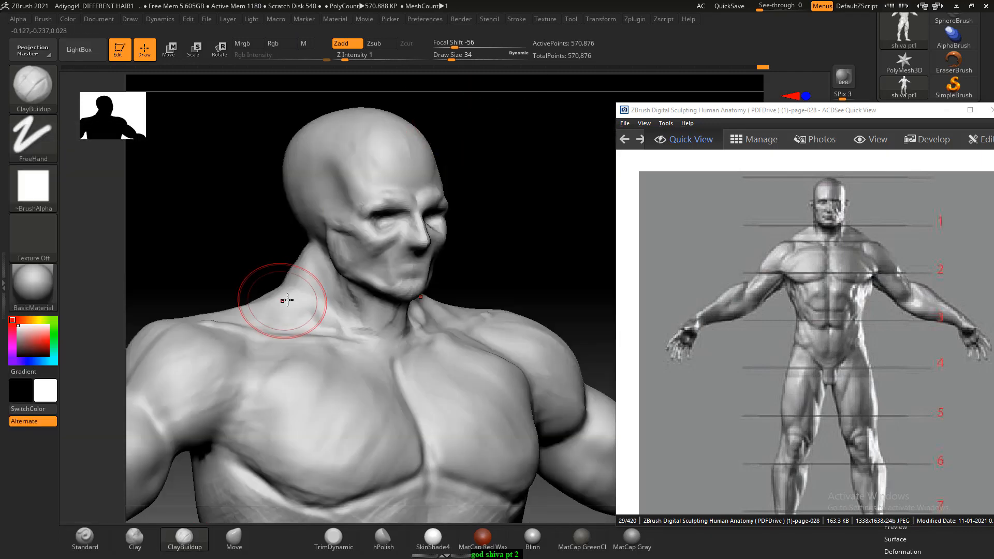
key(bracketleft)
key(bracketleft)
key(bracketleft)
key(bracketleft)
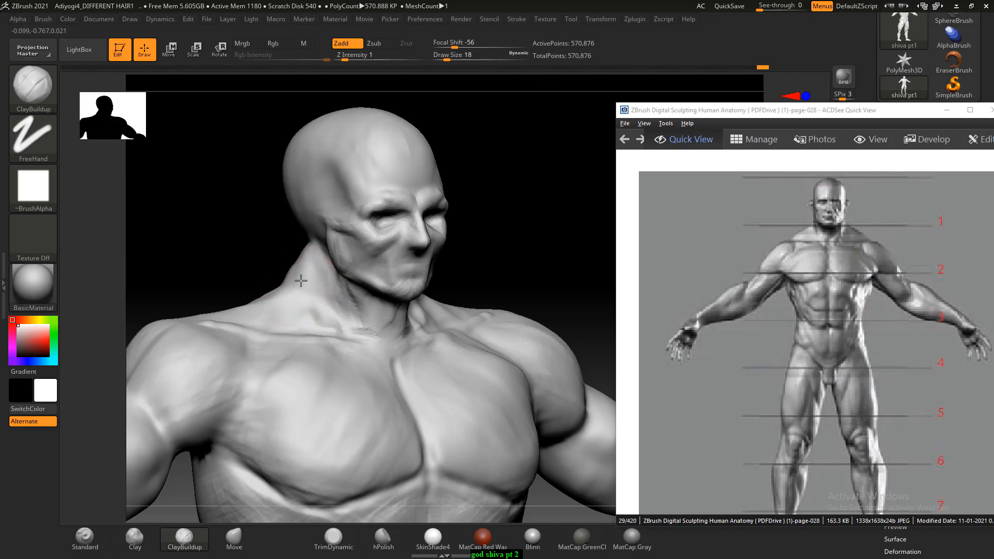
drag(246, 252, 310, 267)
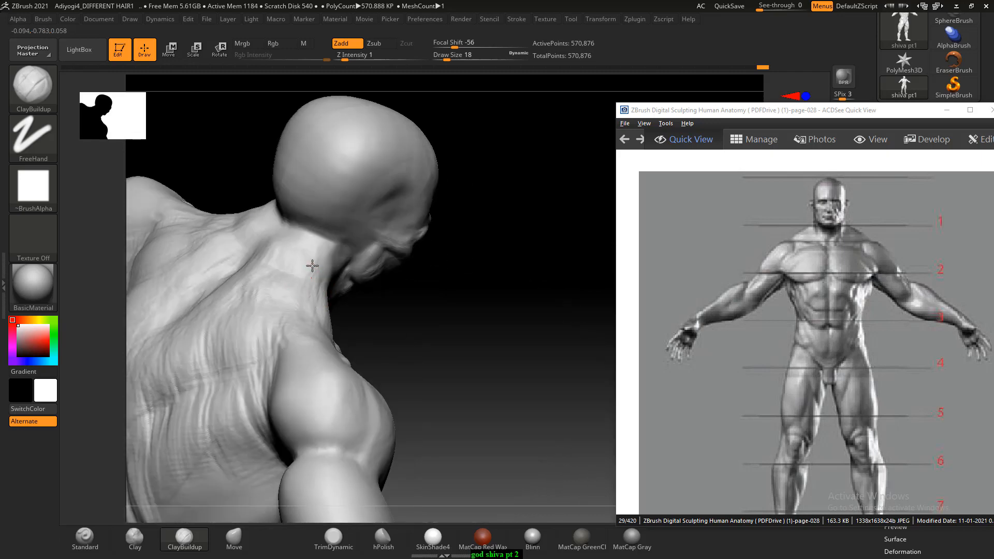
- Refine the trapezius around the back and both sides of the neck with ClayBuildup, and smooth the strokes
drag(482, 323, 471, 268)
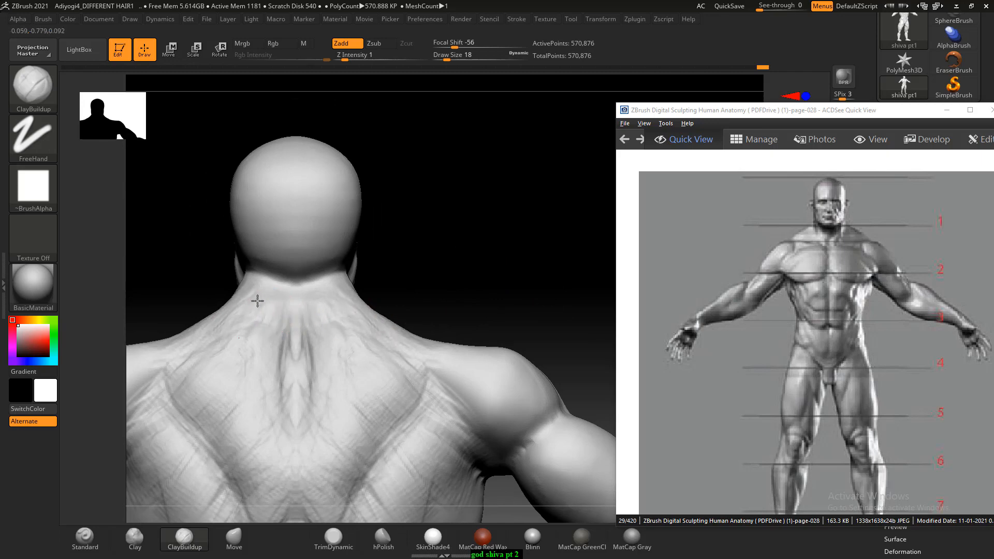
drag(200, 311, 595, 256)
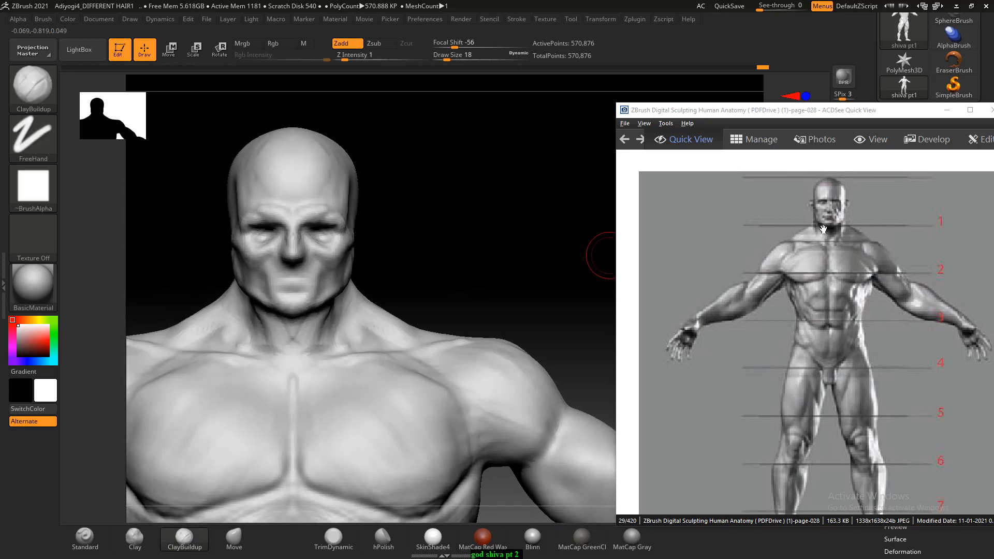
drag(421, 248, 397, 264)
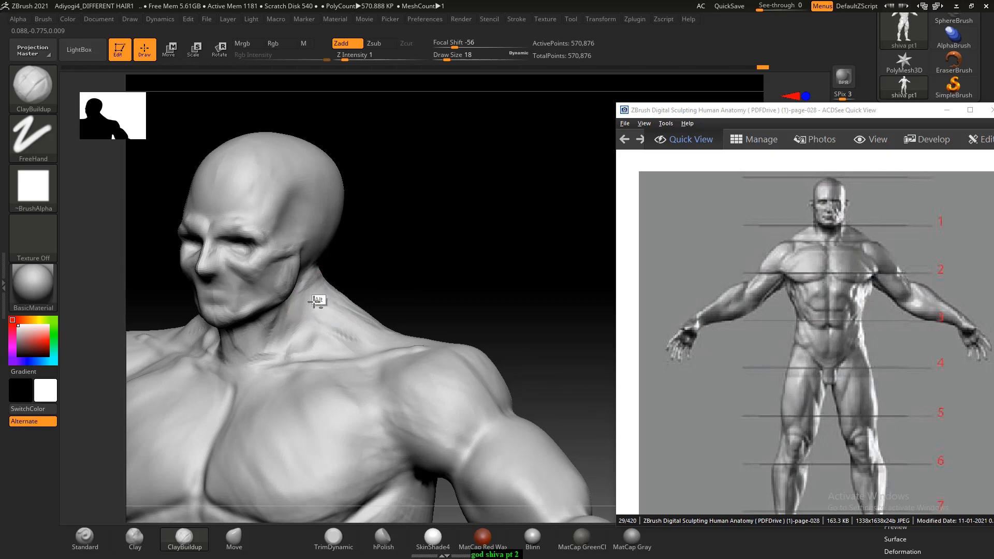
mouse_move(314, 302)
right_down()
mouse_move(428, 250)
mouse_move(352, 279)
right_up()
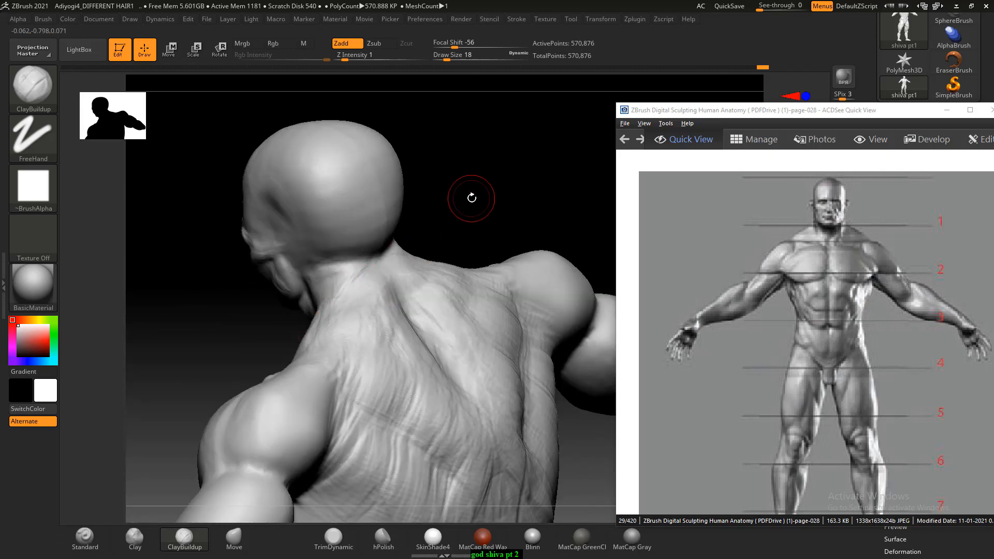
mouse_move(471, 198)
mouse_down()
mouse_move(492, 204)
mouse_move(505, 259)
mouse_move(517, 257)
mouse_move(492, 231)
mouse_move(538, 230)
mouse_up()
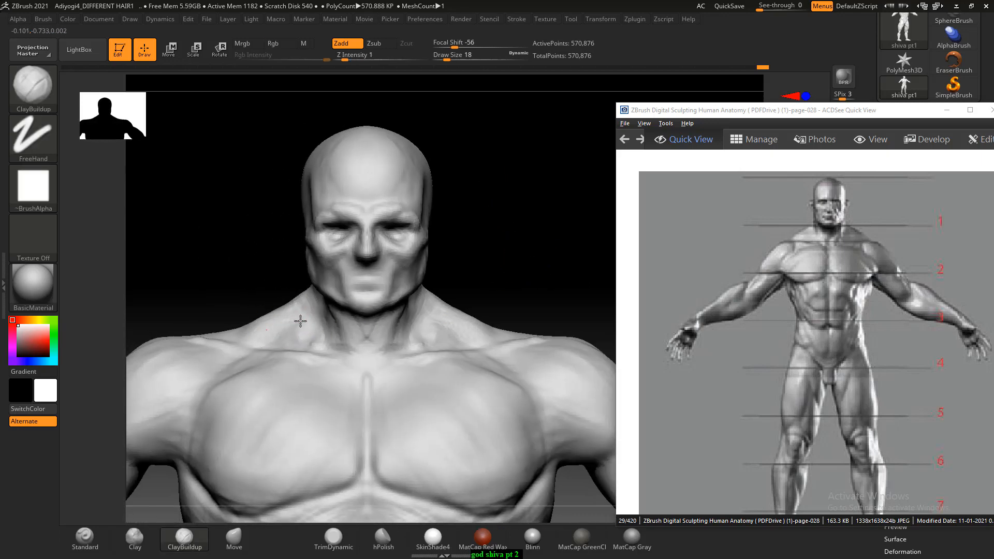
alt+drag(213, 276, 313, 233)
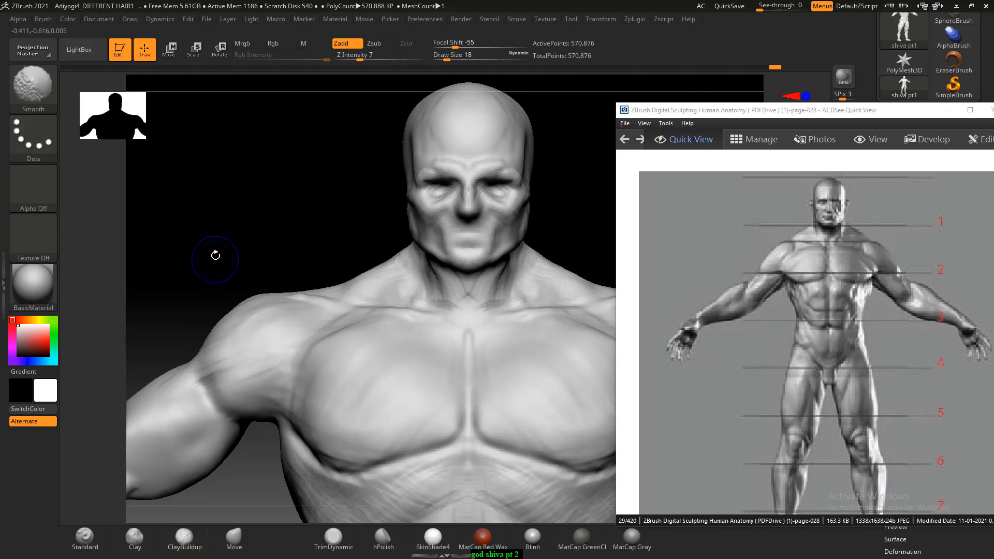
mouse_move(255, 234)
alt+mouse_down()
mouse_move(222, 224)
mouse_move(247, 278)
alt+mouse_up()
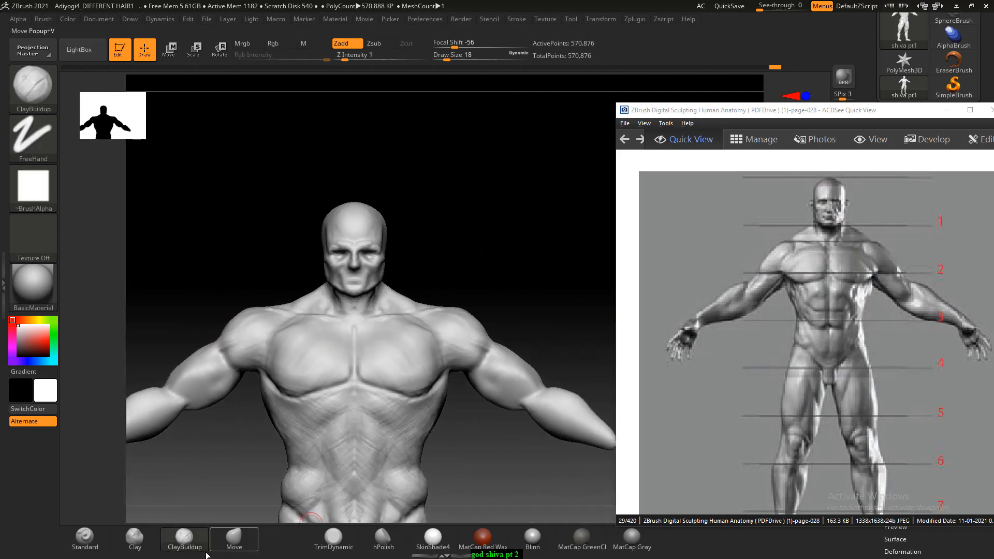
- Reshape the outer shoulders and upper arms with the Move brush at Draw Size 66, following the reference figure
click(234, 538)
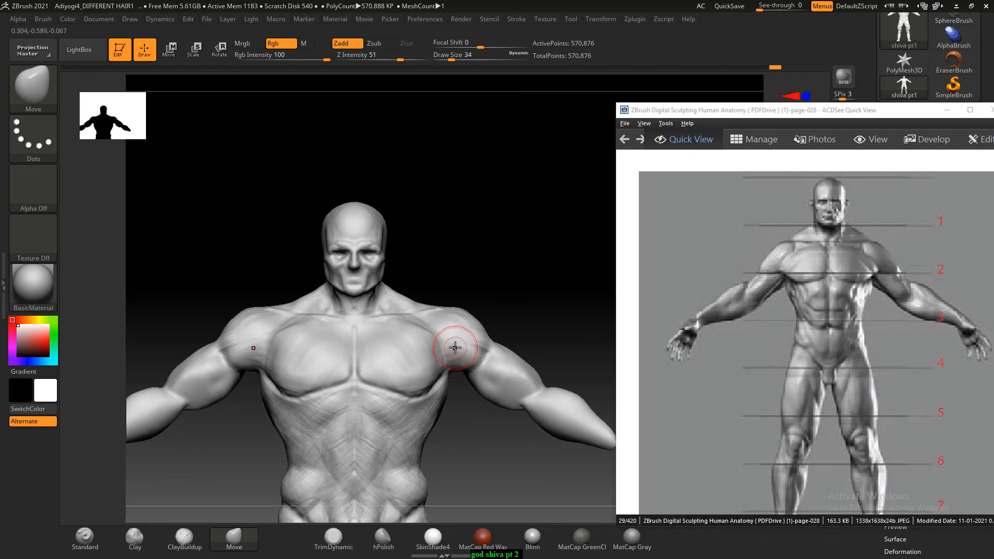
key(bracketright)
key(bracketright)
drag(482, 346, 493, 346)
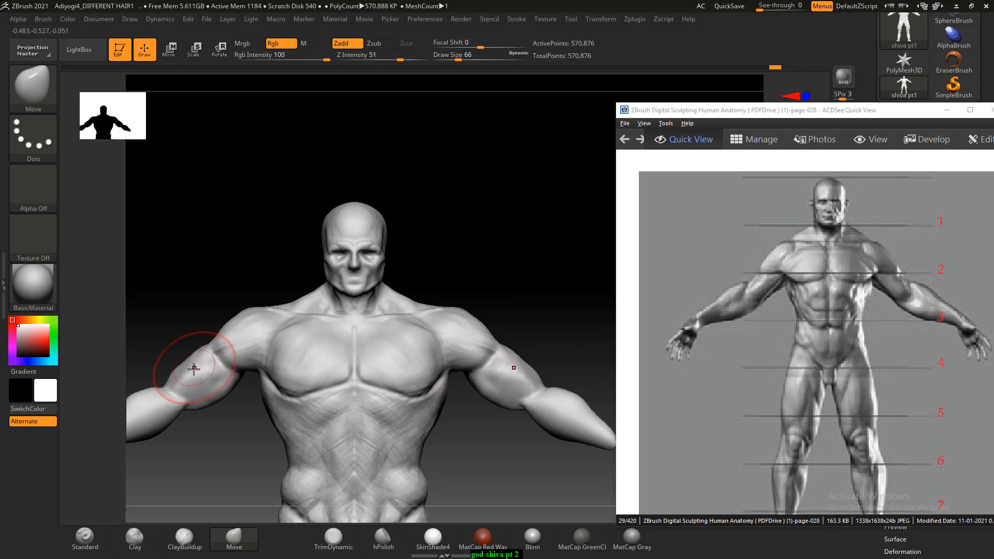
alt+drag(177, 326, 196, 304)
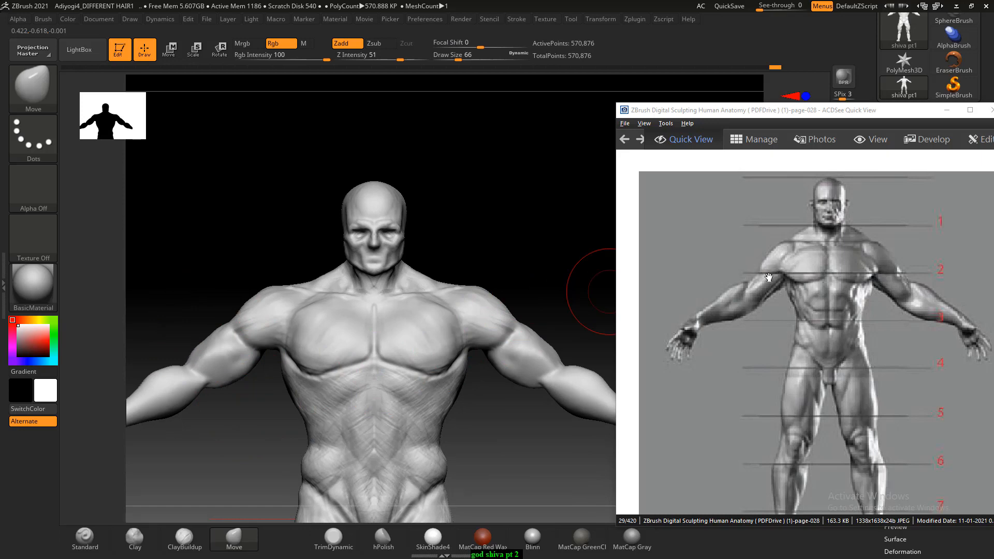
alt+drag(544, 294, 539, 249)
drag(523, 307, 529, 304)
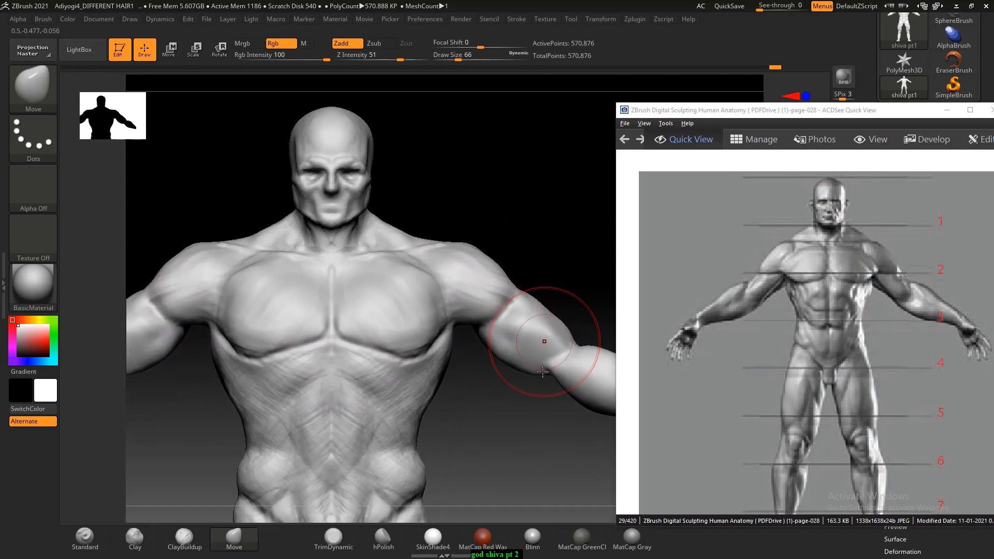
drag(497, 356, 521, 313)
- Minimize the ACDSee reference window and compare the body mesh at subdivision levels 1, 2 and 3
key(shift)
key(shift+d)
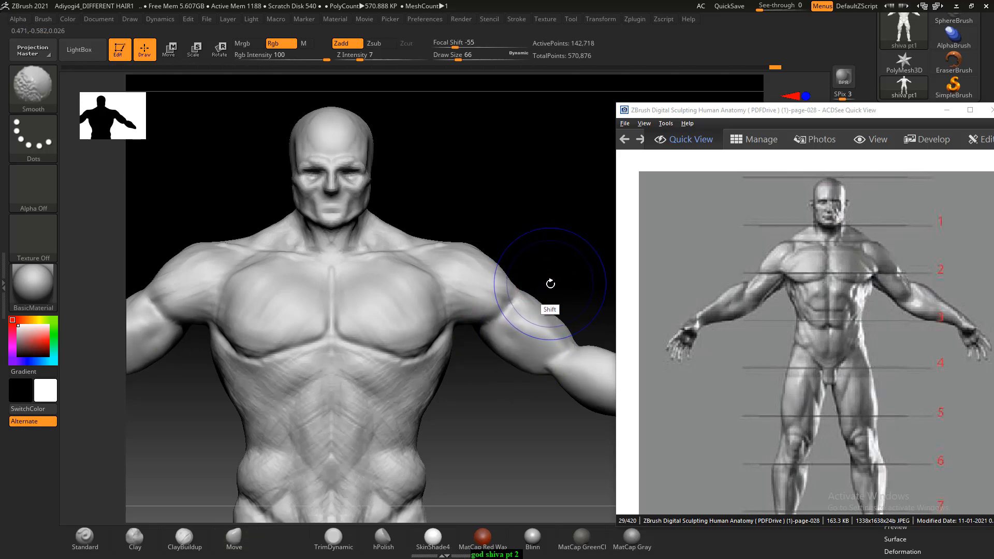
click(947, 110)
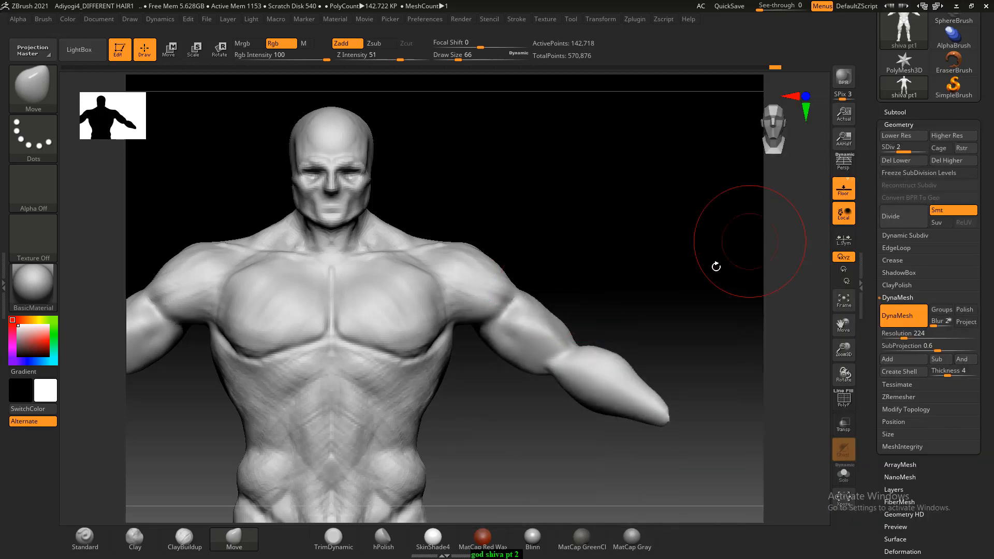
key(shift)
key(shift+d)
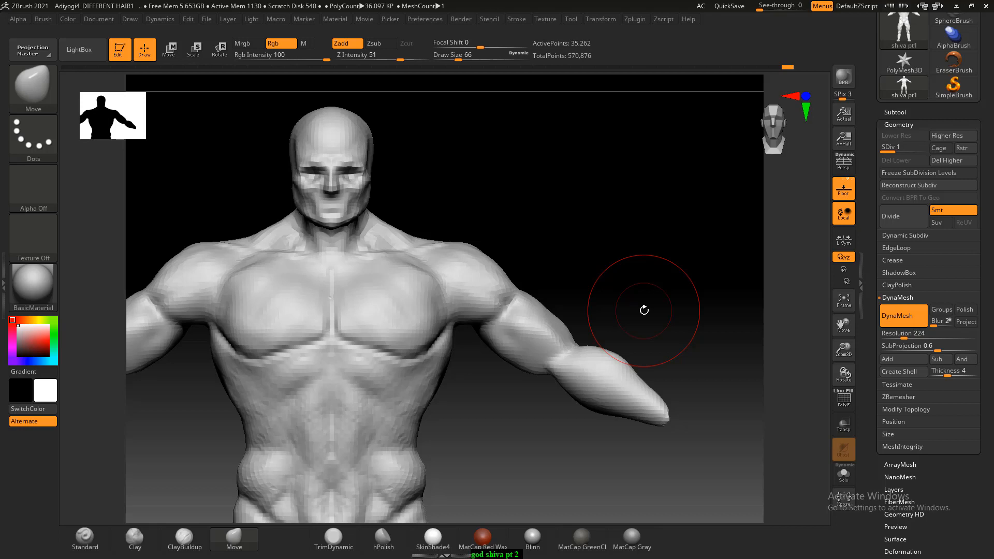
key(d)
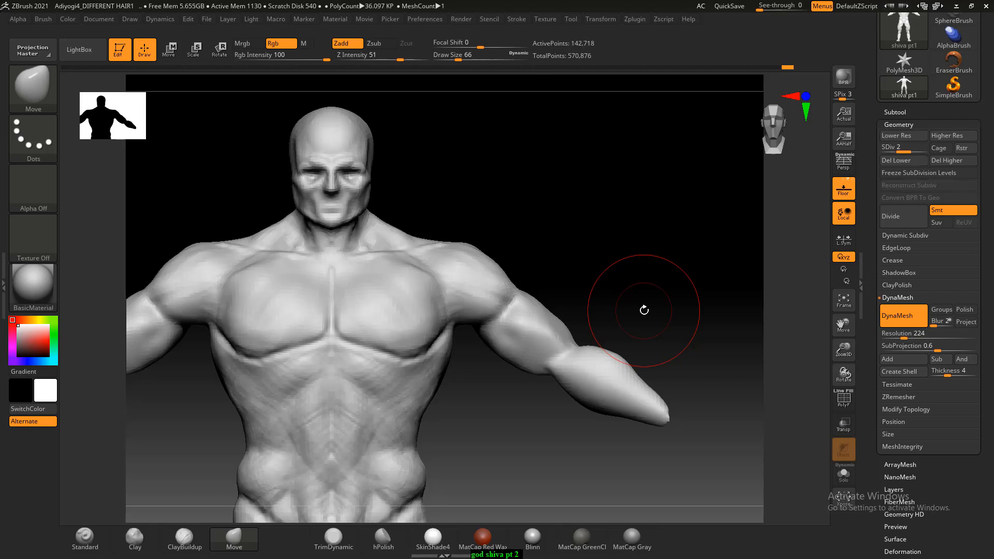
key(d)
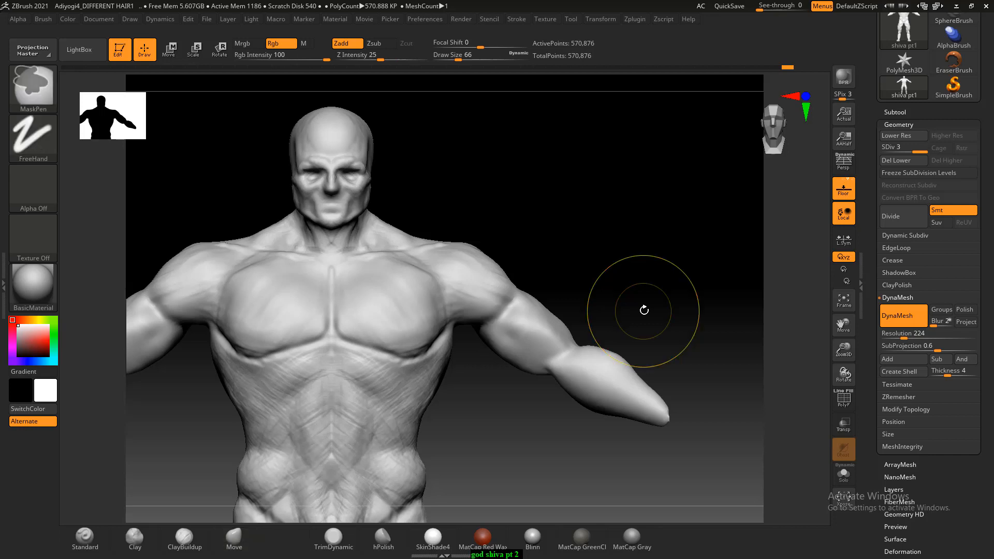
- Divide the body mesh to subdivision level 4 and return to subdivision level 3
key(ctrl+d)
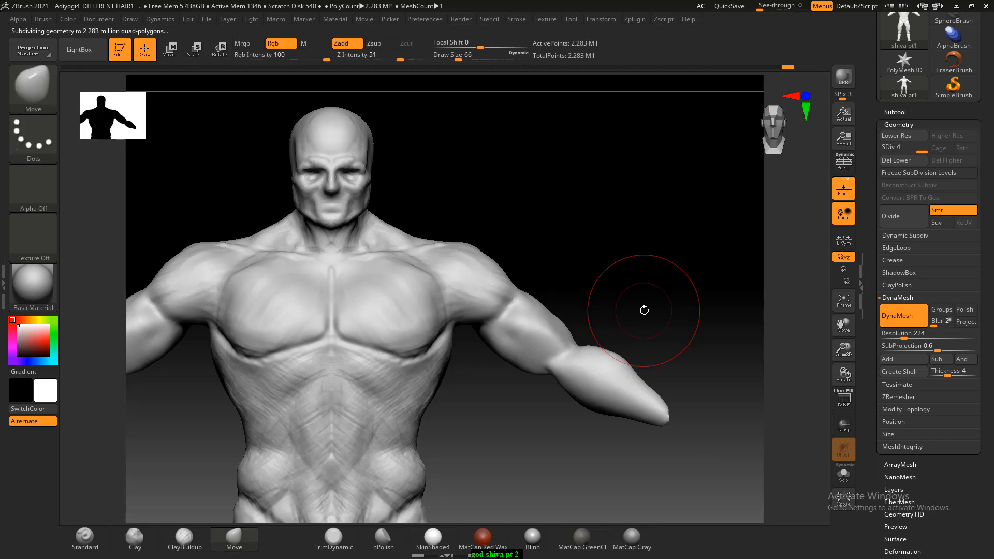
key(shift)
key(shift+d)
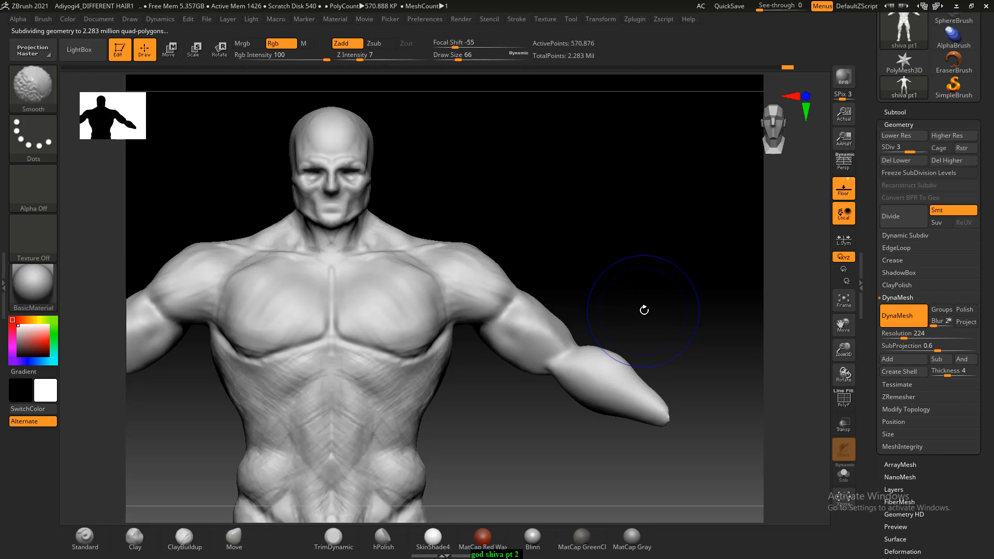
key(shift+d)
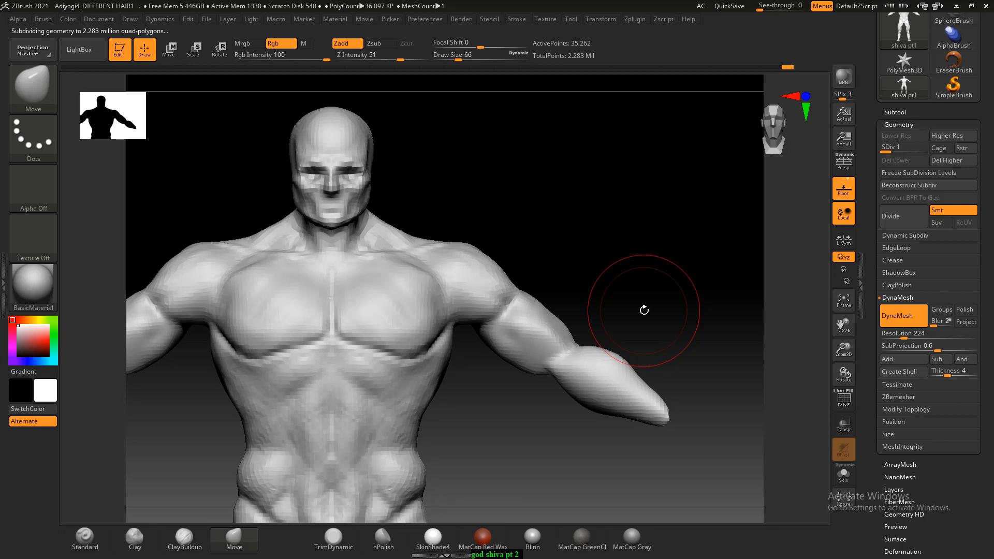
key(d)
key(d)
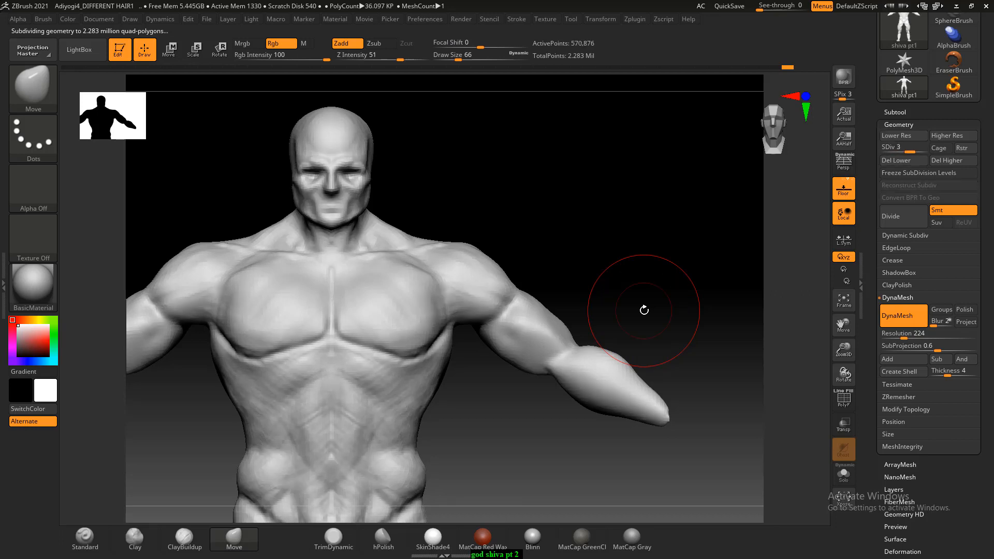
key(shift)
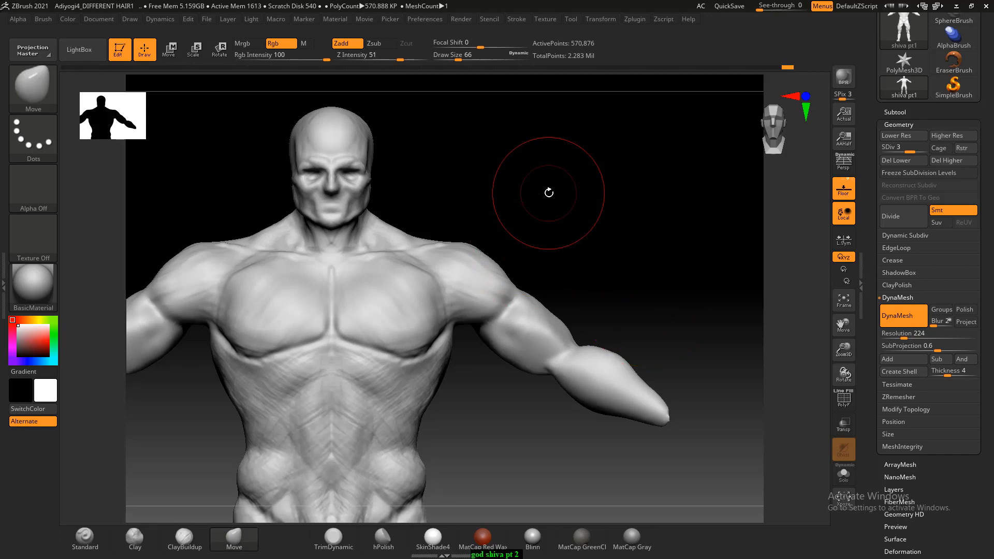
- Bring the page 028 anatomy reference window back in ACDSee and reposition it beside the sculpted body
key(alt+Tab)
click(431, 134)
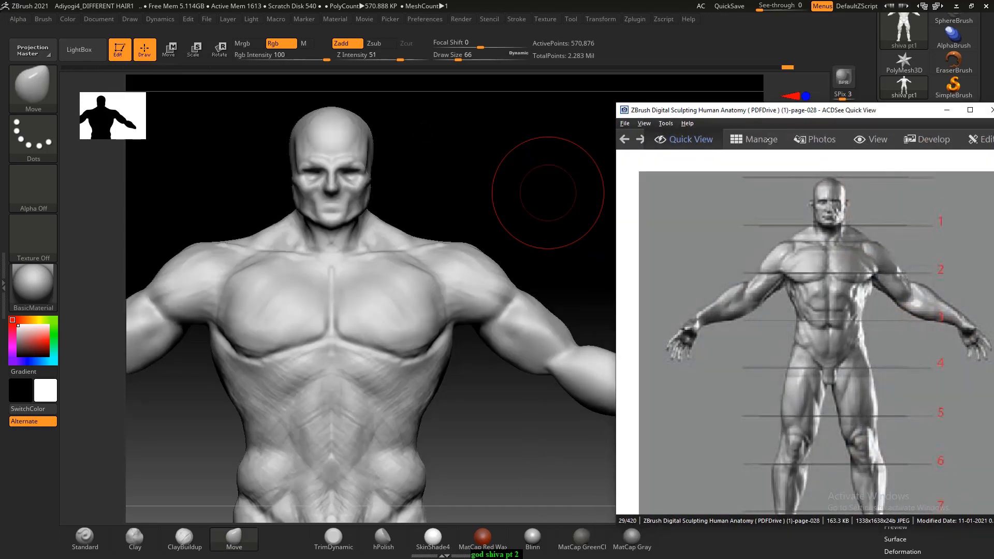
drag(763, 115, 783, 70)
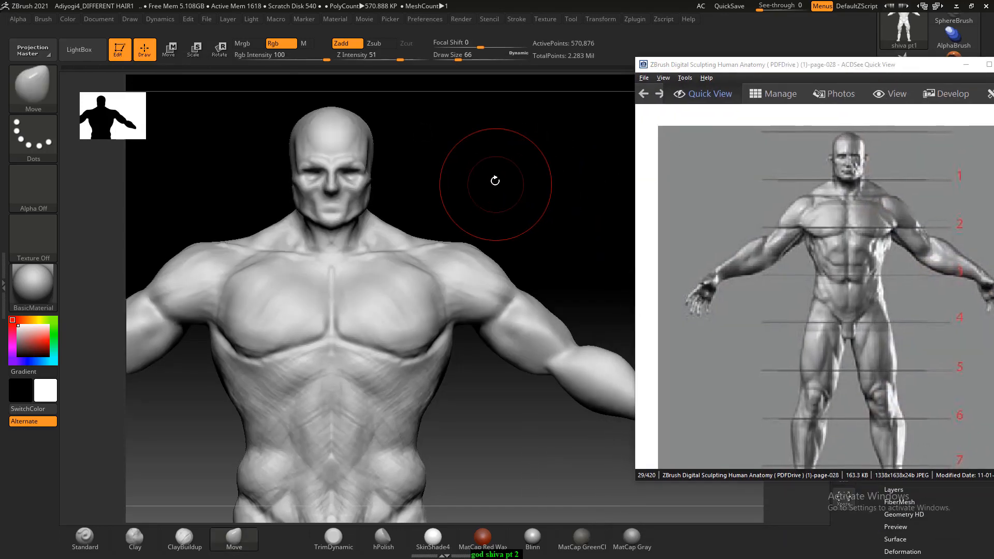
- Sculpt the deltoids and upper arms with ClayBuildup at Draw Size 42 and Z Intensity 1, and smooth the strokes
alt+drag(492, 180, 537, 163)
key(bracketleft)
key(bracketleft)
key(bracketleft)
key(bracketleft)
key(bracketleft)
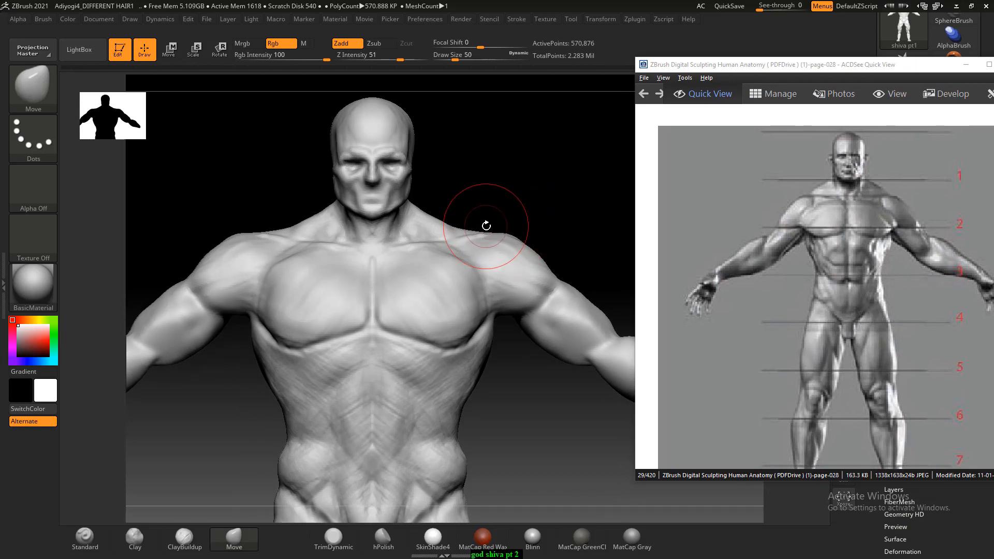
drag(510, 195, 466, 222)
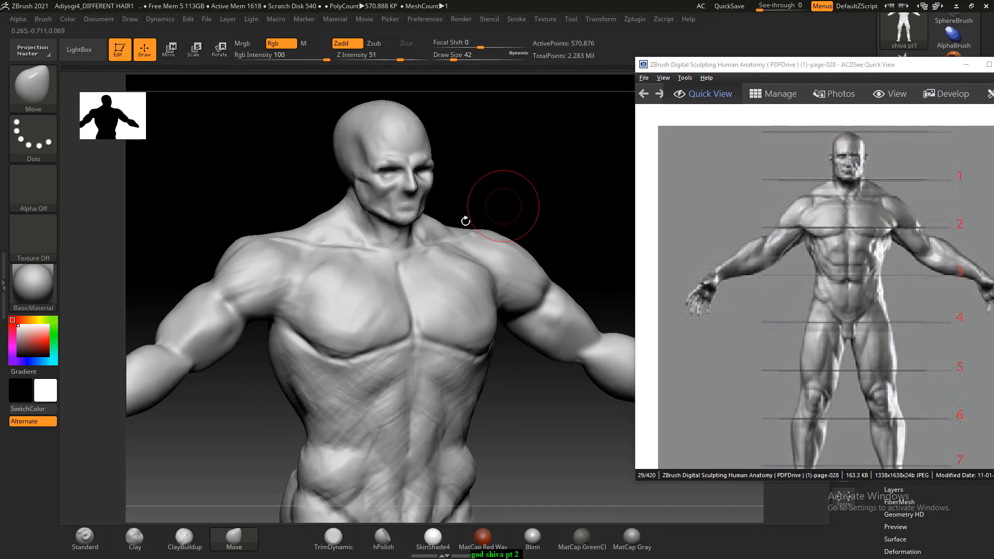
key(b)
key(c)
key(b)
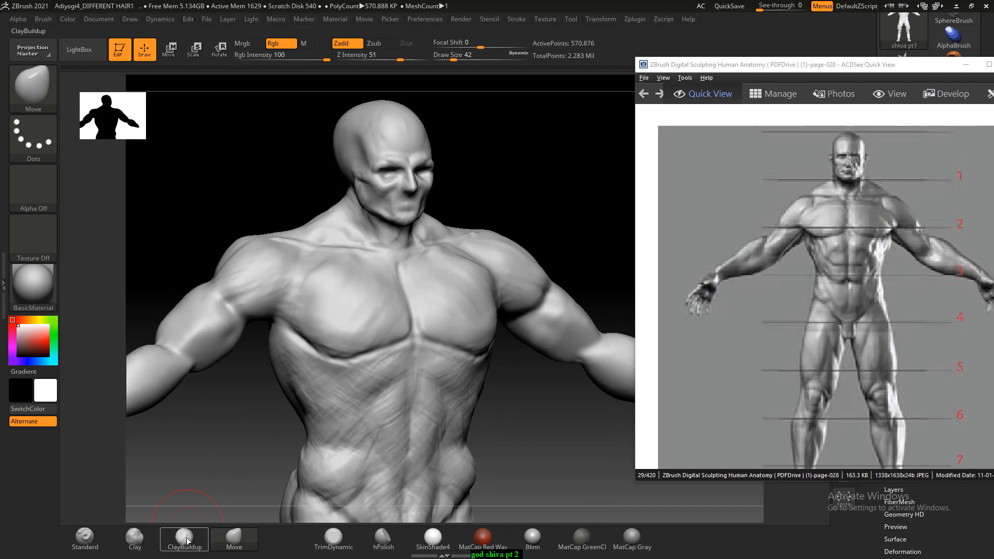
mouse_move(322, 212)
mouse_down()
mouse_move(279, 195)
mouse_move(326, 216)
mouse_up()
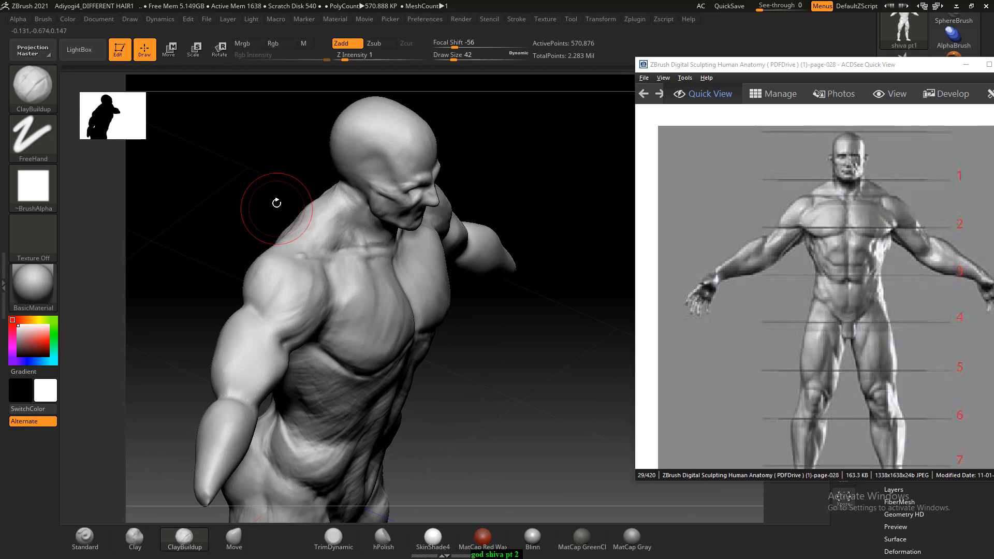
mouse_move(272, 199)
mouse_down()
mouse_move(253, 211)
mouse_move(224, 203)
mouse_move(233, 212)
mouse_up()
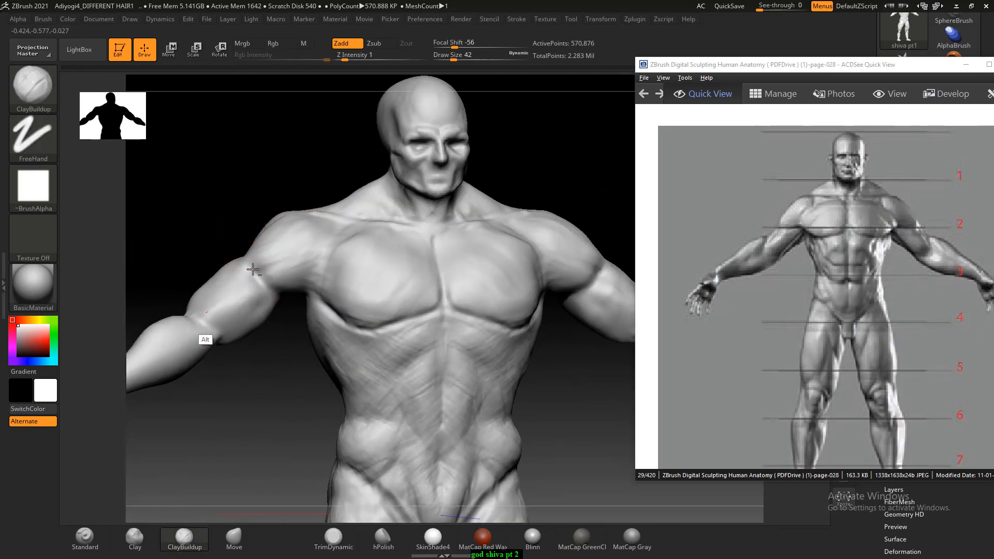
mouse_move(251, 270)
mouse_down()
mouse_move(222, 280)
mouse_move(254, 238)
mouse_up()
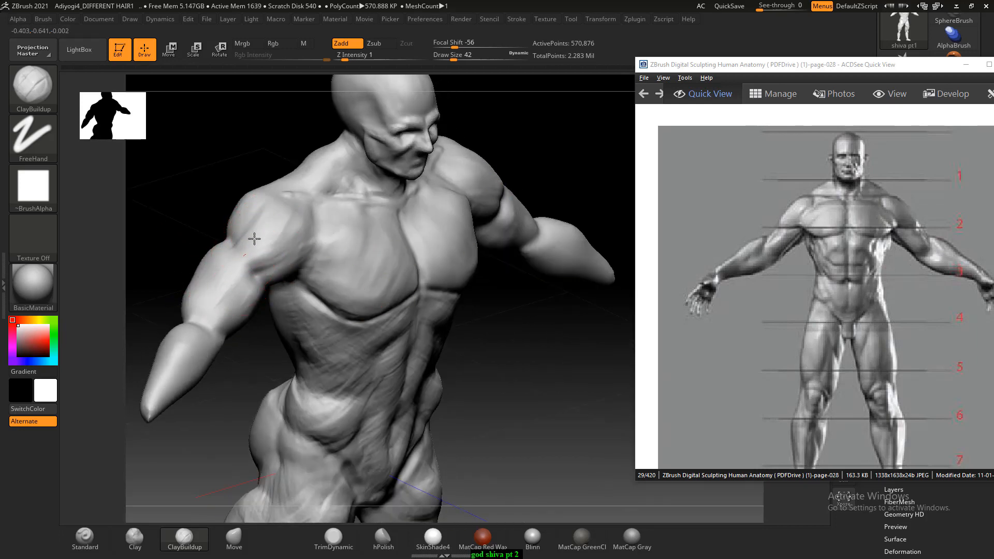
shift+drag(200, 199, 230, 193)
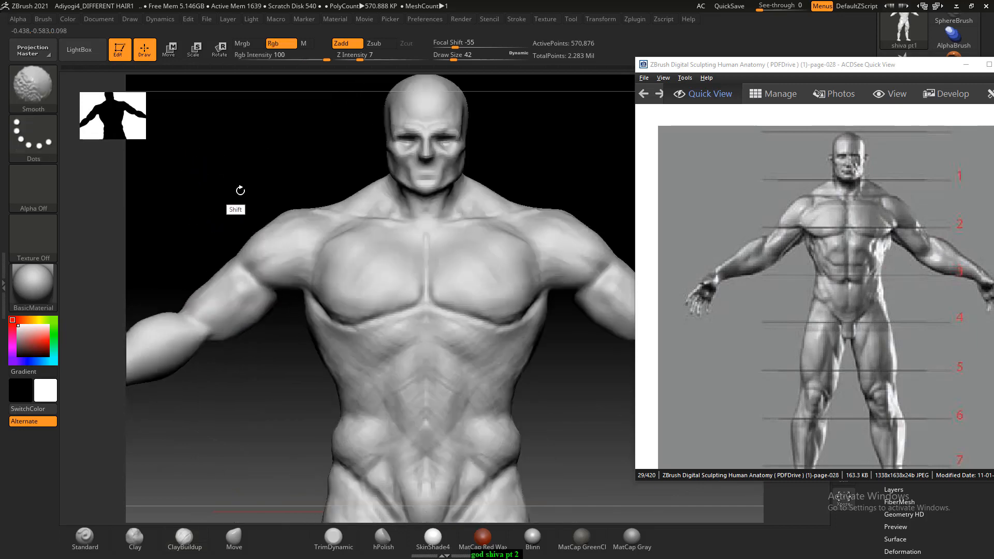
drag(294, 228, 298, 231)
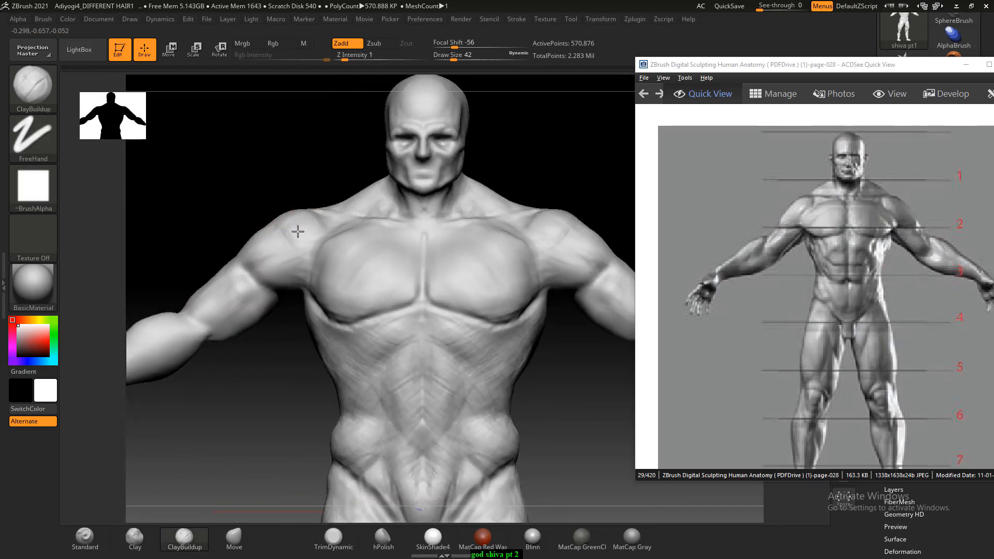
- Build up the deltoid and shoulder from the front and side with ClayBuildup at Draw Size 42
drag(295, 218, 296, 222)
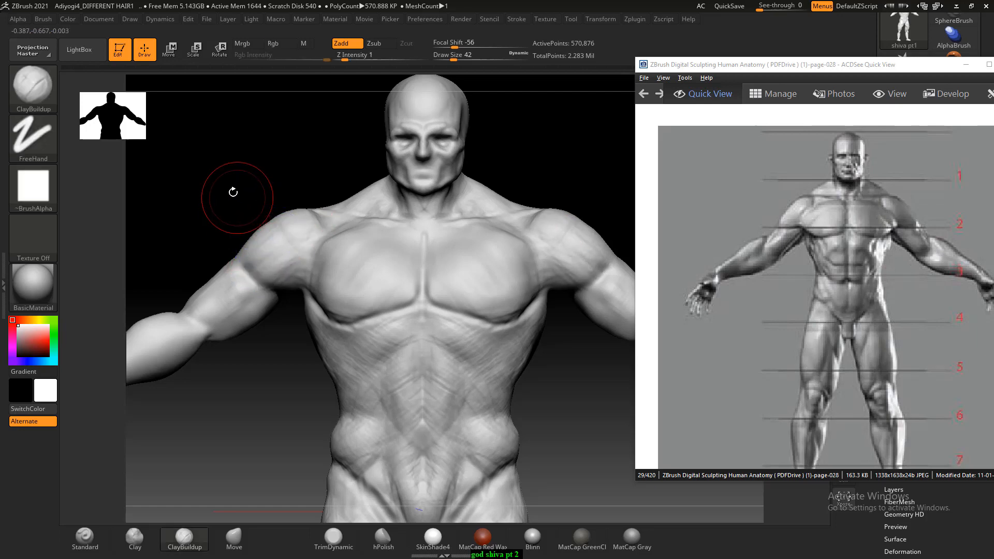
drag(233, 191, 298, 283)
drag(310, 246, 238, 207)
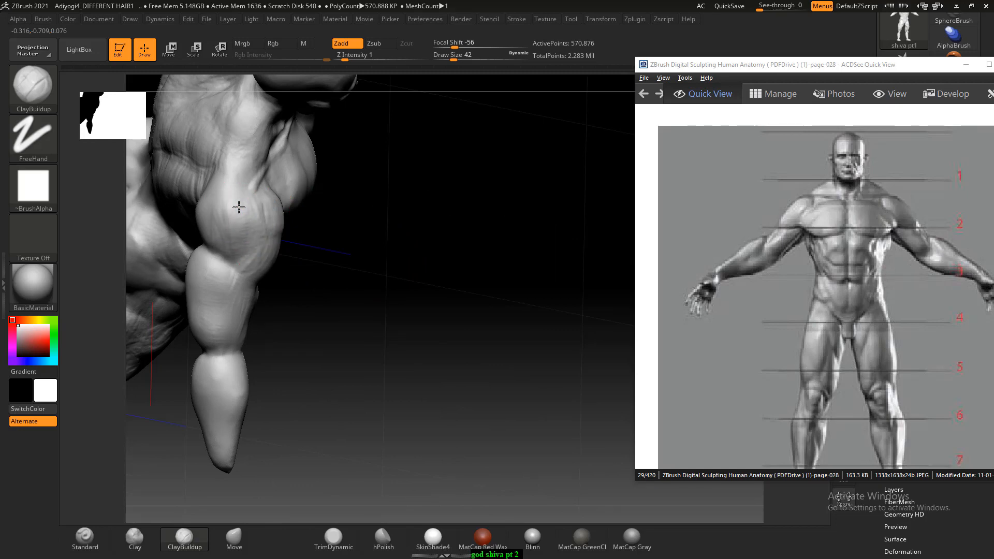
drag(393, 262, 321, 269)
mouse_move(256, 218)
shift+mouse_down()
mouse_move(250, 274)
mouse_move(182, 193)
mouse_move(218, 189)
mouse_move(235, 212)
shift+mouse_up()
mouse_move(162, 217)
alt+mouse_down()
mouse_move(195, 213)
mouse_move(178, 238)
alt+mouse_up()
alt+drag(157, 220, 220, 267)
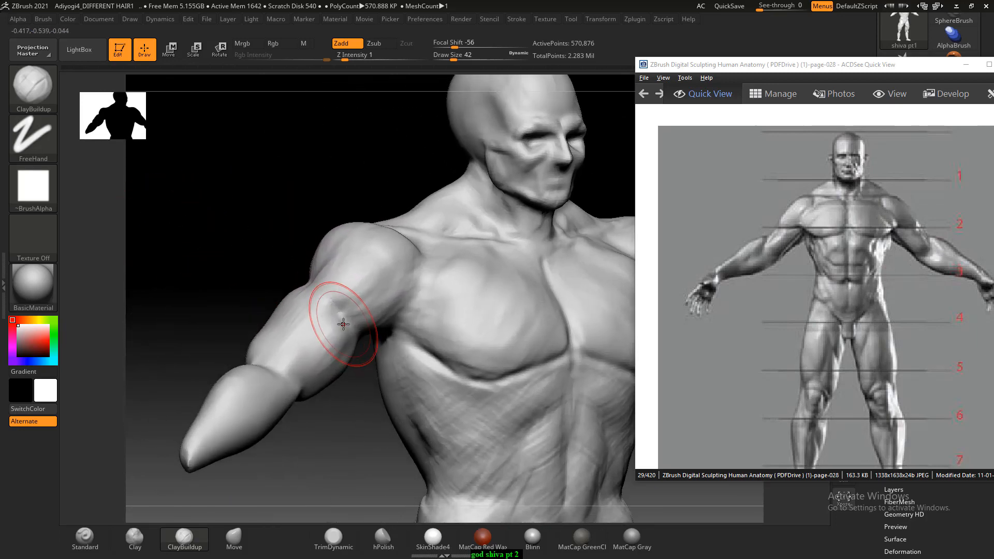
- Carve and build the biceps, triceps and rear upper arm with ClayBuildup at Draw Size 30
key(bracketleft)
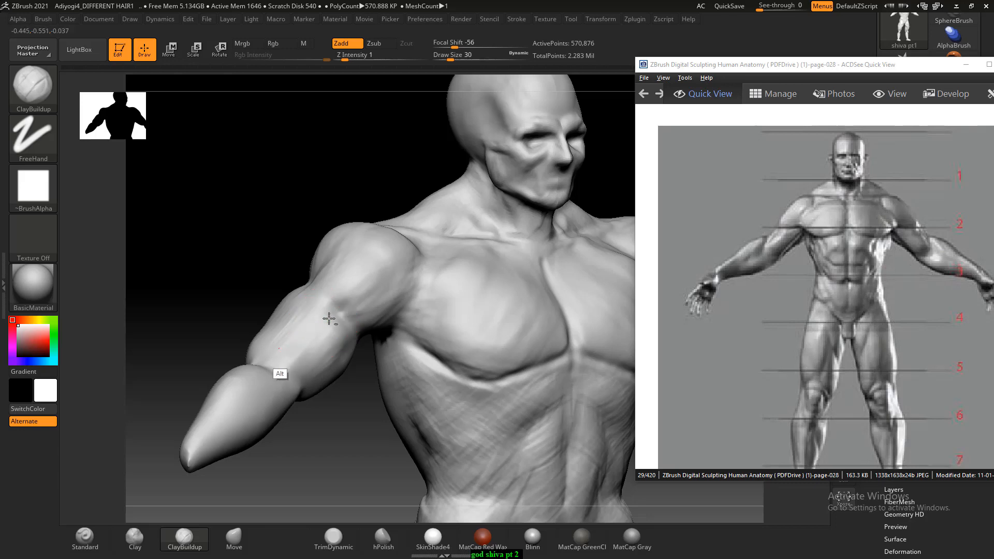
drag(359, 415, 339, 348)
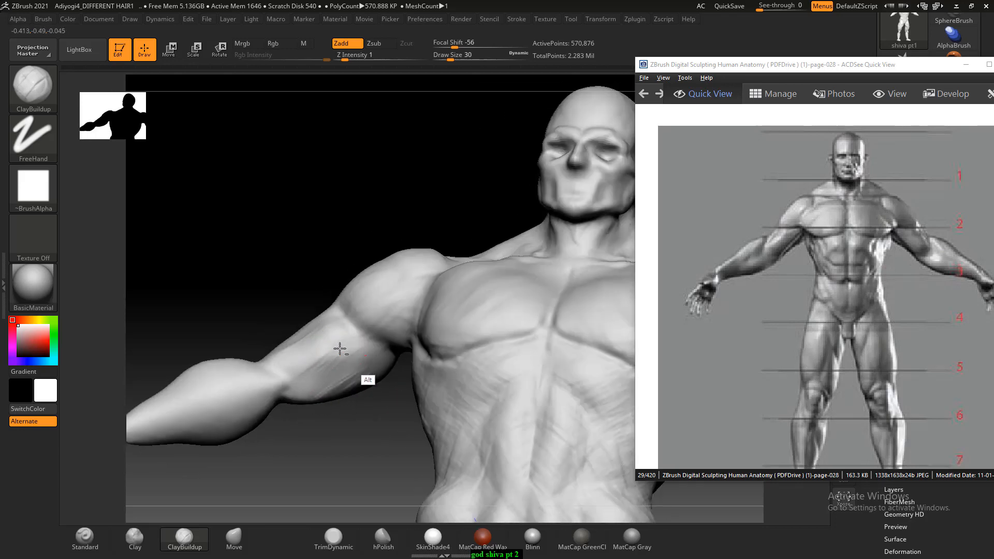
mouse_move(317, 444)
mouse_down()
mouse_move(481, 347)
mouse_move(537, 294)
mouse_move(477, 288)
mouse_move(476, 246)
mouse_up()
drag(352, 277, 361, 272)
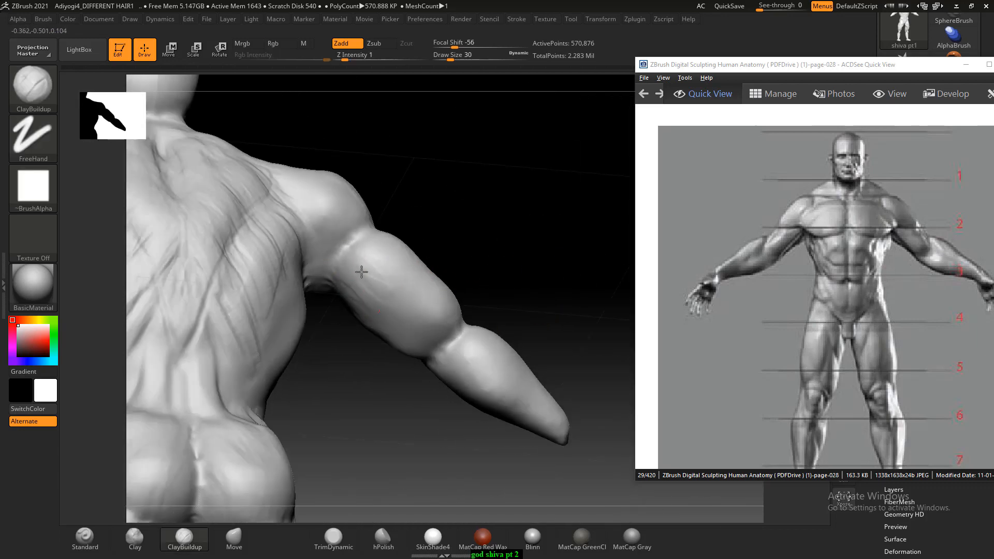
mouse_move(402, 195)
mouse_down()
mouse_move(392, 233)
mouse_move(377, 228)
mouse_up()
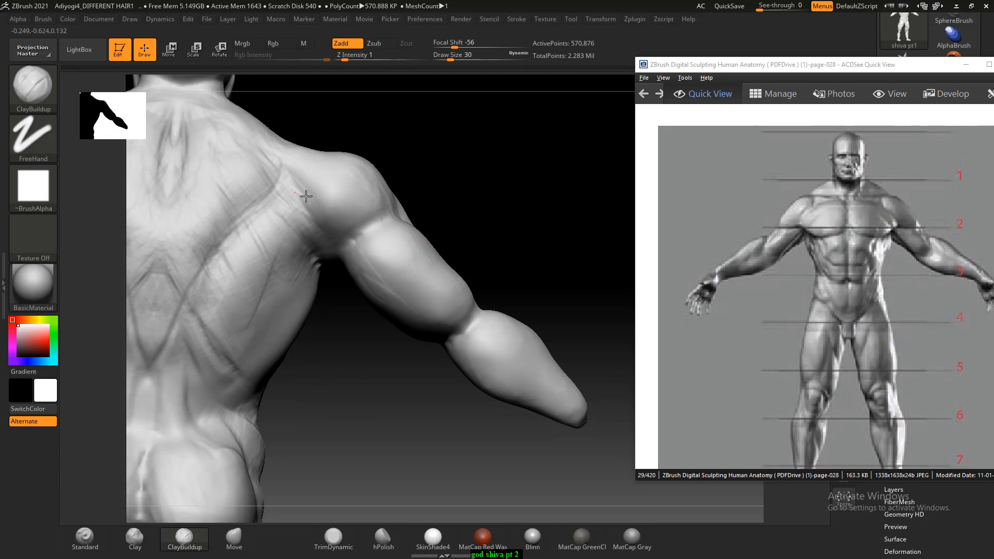
mouse_move(408, 166)
mouse_down()
mouse_move(437, 160)
mouse_move(375, 197)
mouse_move(385, 184)
mouse_up()
- Reduce ClayBuildup to Draw Size 18 and sculpt muscle strokes on the rear deltoid and upper back
key(bracketleft)
key(bracketleft)
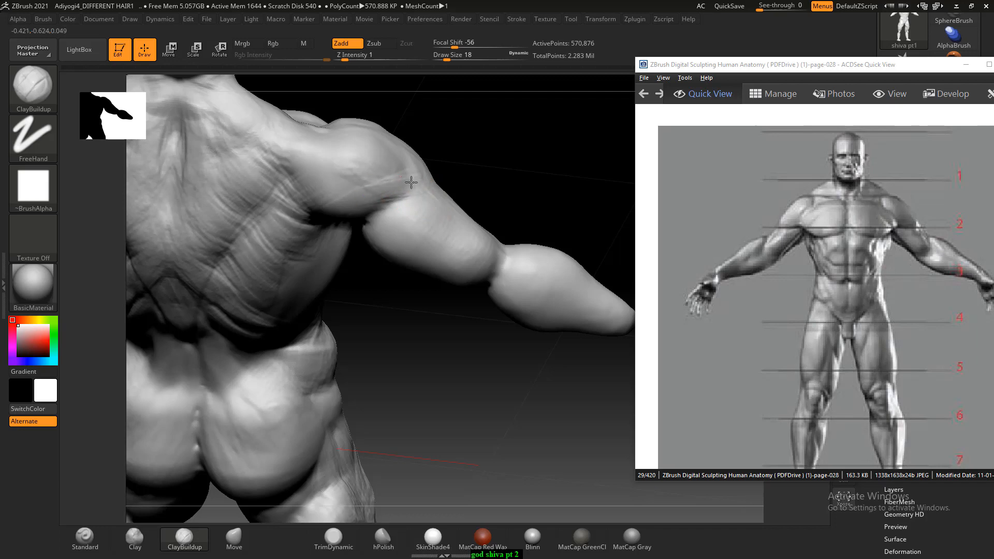
mouse_move(470, 174)
shift+mouse_down()
mouse_move(483, 170)
mouse_move(470, 142)
mouse_move(528, 213)
shift+mouse_up()
mouse_move(220, 189)
alt+mouse_down()
mouse_move(231, 204)
mouse_move(199, 224)
alt+mouse_up()
alt+drag(149, 184, 306, 193)
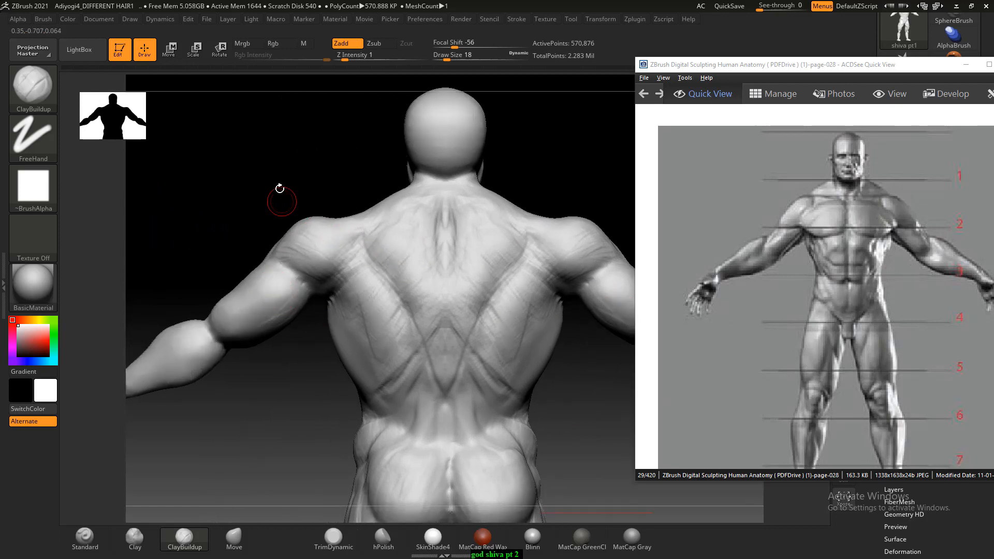
drag(280, 189, 186, 211)
- Define the front of the upper arm and the lower deltoid edge with ClayBuildup at Draw Size 18, smoothing the strokes
shift+drag(336, 264, 349, 263)
mouse_move(432, 283)
alt+mouse_down()
mouse_move(259, 284)
mouse_move(310, 253)
mouse_move(241, 280)
mouse_move(291, 272)
mouse_move(284, 259)
mouse_move(373, 343)
alt+mouse_up()
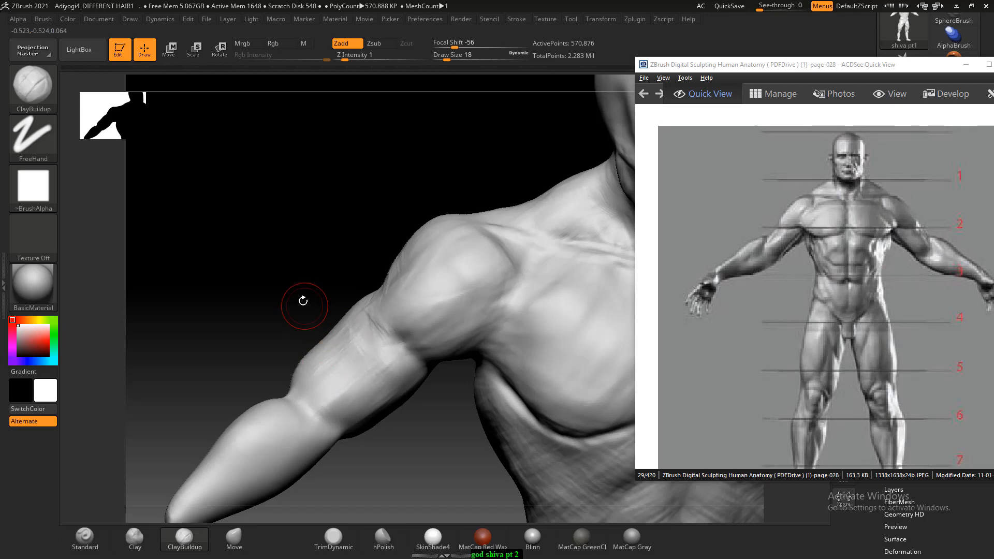
mouse_move(304, 297)
alt+mouse_down()
mouse_move(315, 271)
mouse_move(271, 281)
mouse_move(318, 313)
mouse_move(322, 330)
alt+mouse_up()
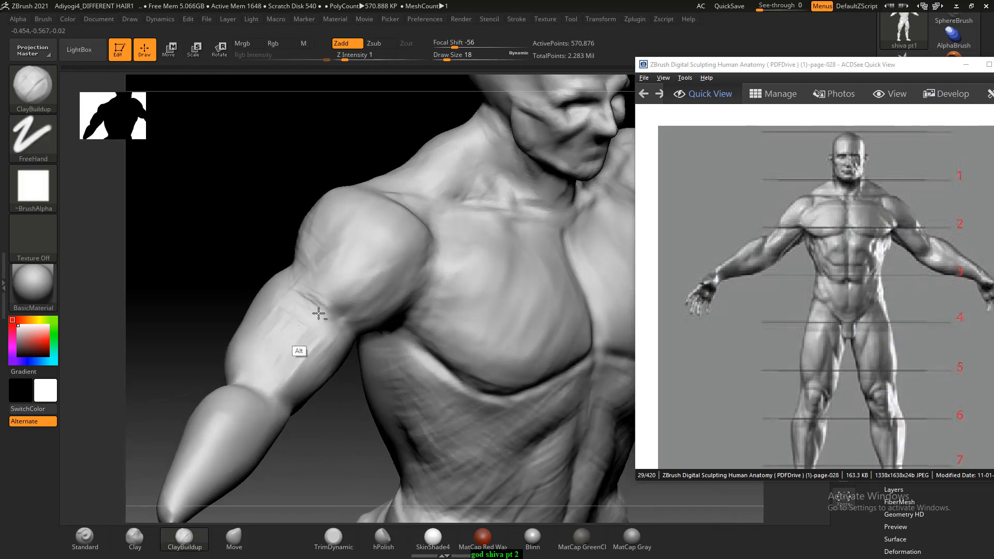
mouse_move(269, 209)
mouse_down()
mouse_move(218, 231)
mouse_move(228, 233)
mouse_up()
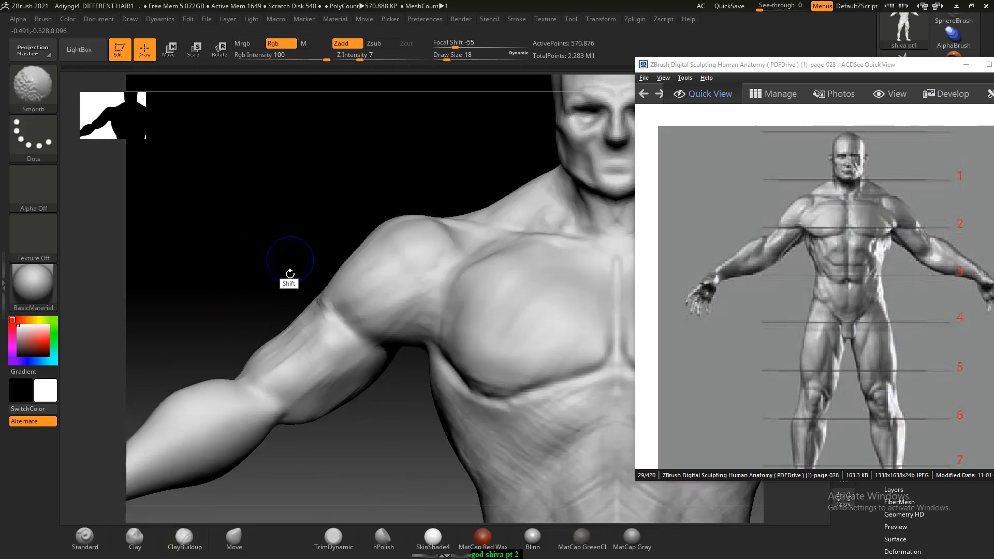
alt+drag(288, 275, 257, 249)
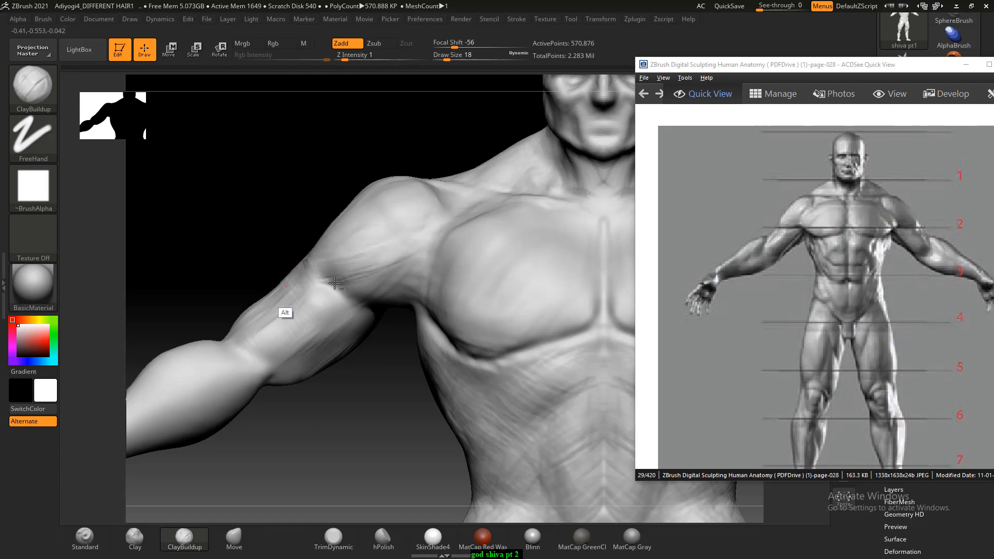
- Carve the crease between deltoid and biceps with the Standard brush in Zsub mode at Draw Size 9 and Z Intensity 14
click(84, 538)
drag(351, 294, 350, 310)
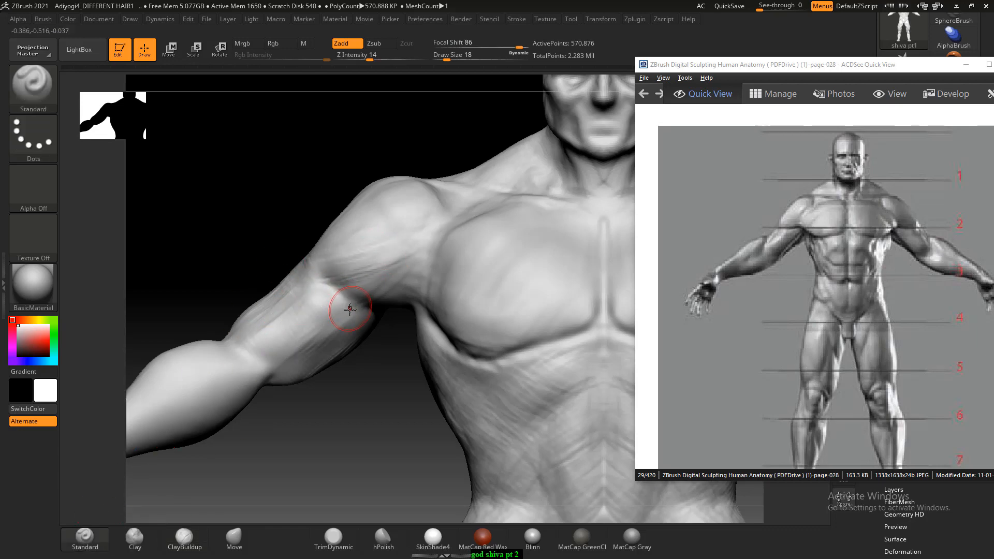
click(376, 44)
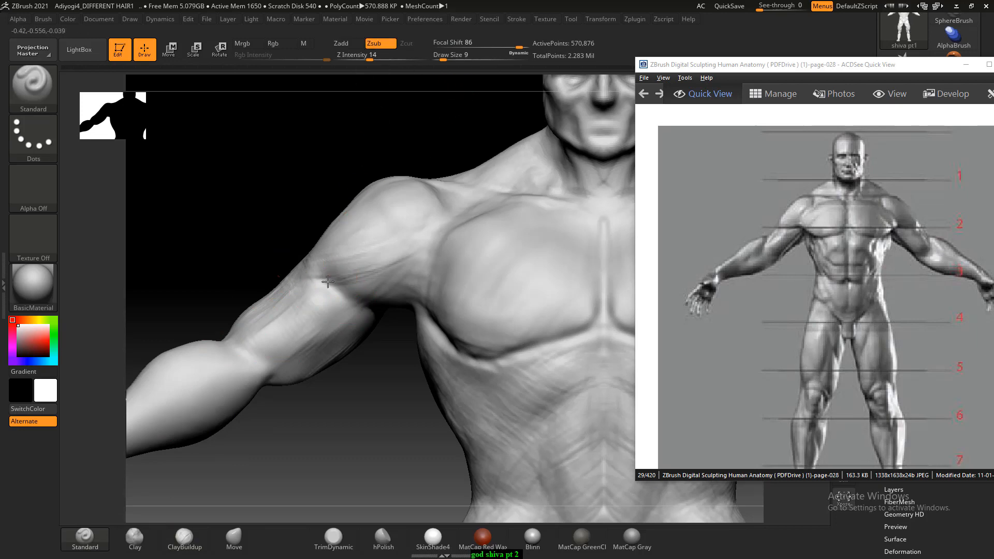
drag(328, 281, 310, 277)
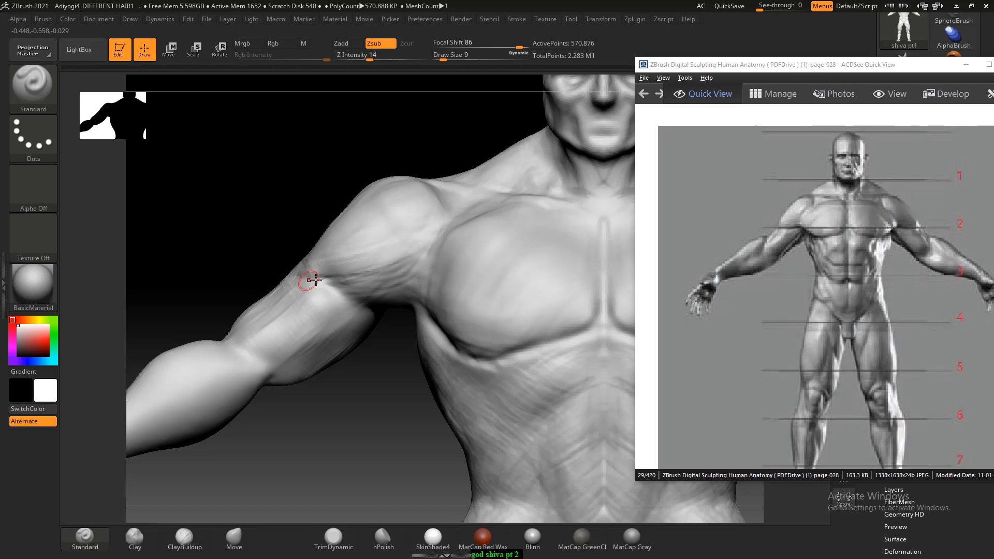
drag(247, 241, 261, 511)
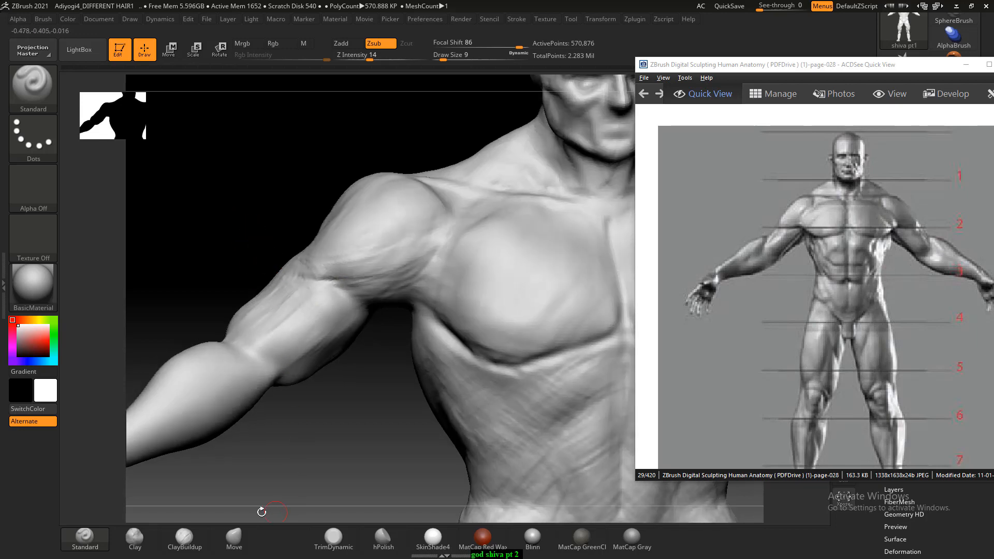
- Sculpt diagonal muscle fibres across the pectoral and deltoid with ClayBuildup at Draw Size 18, smoothing the chest strokes
click(184, 537)
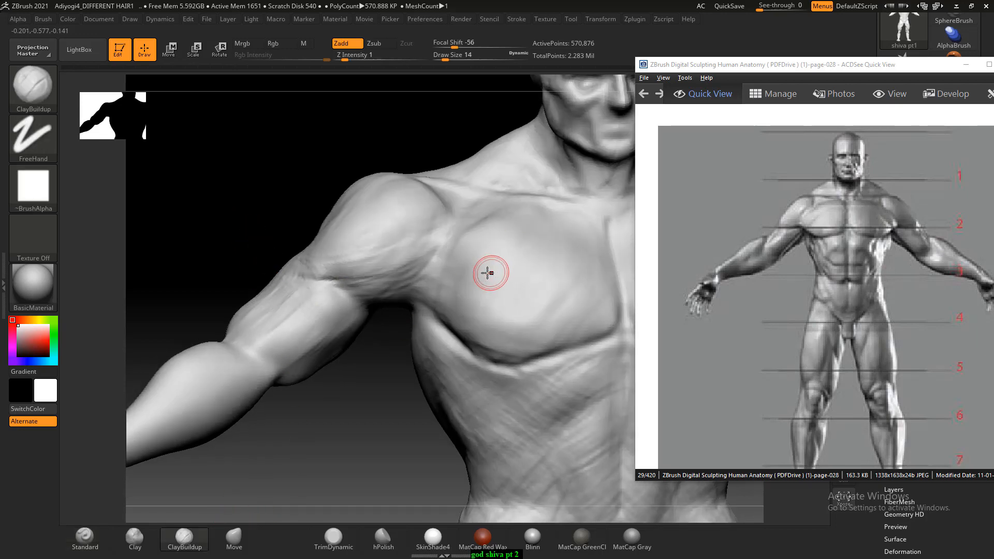
drag(487, 272, 485, 254)
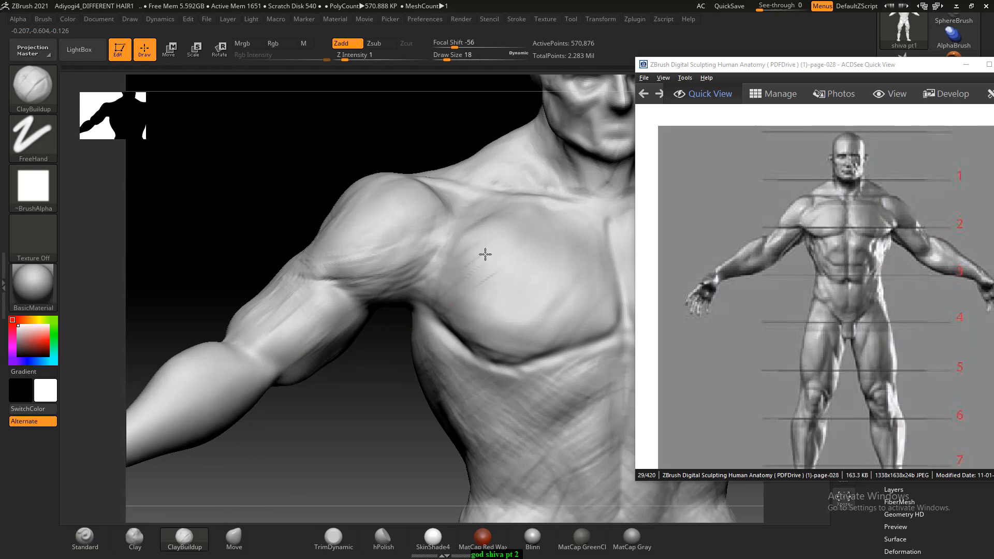
drag(481, 299, 519, 272)
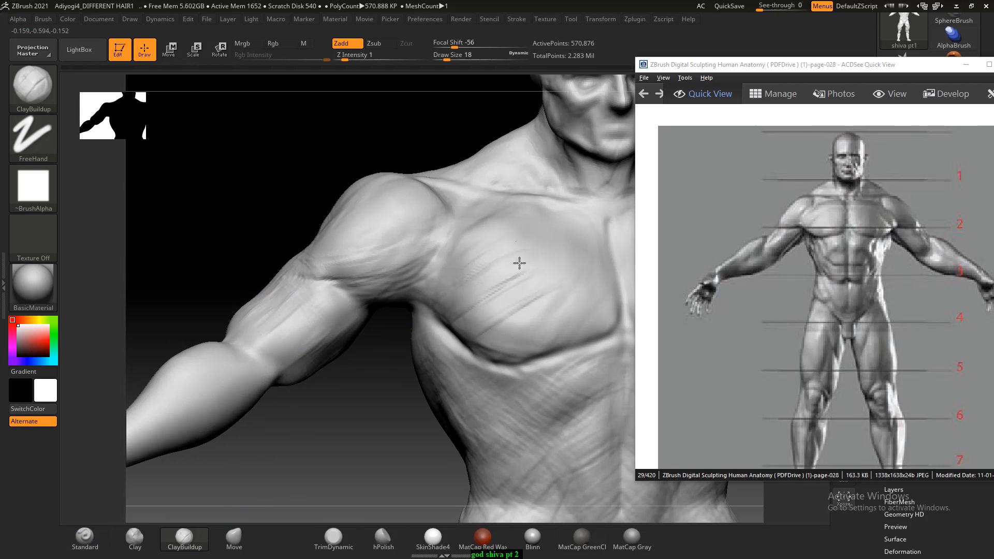
key(shift)
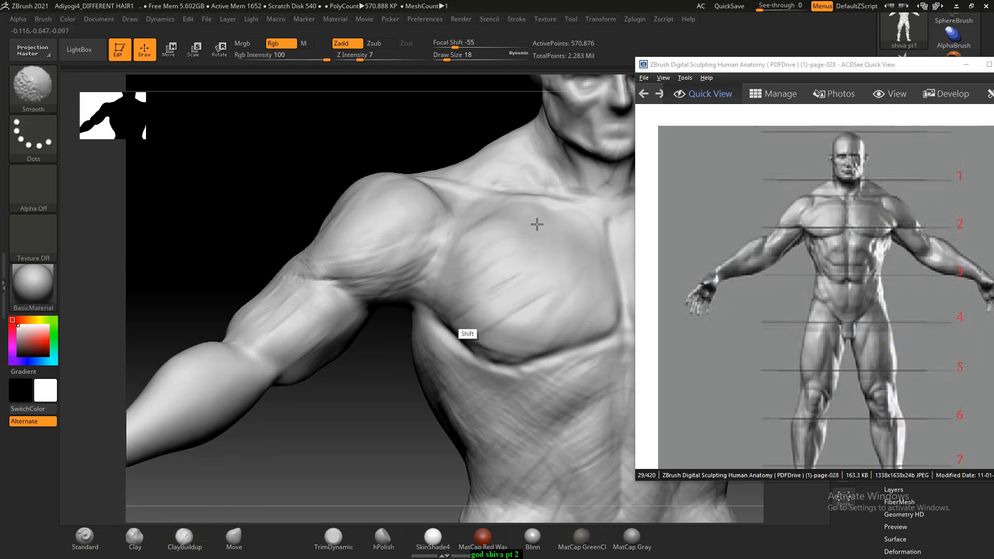
mouse_move(375, 226)
mouse_down()
mouse_move(362, 265)
mouse_move(375, 241)
mouse_up()
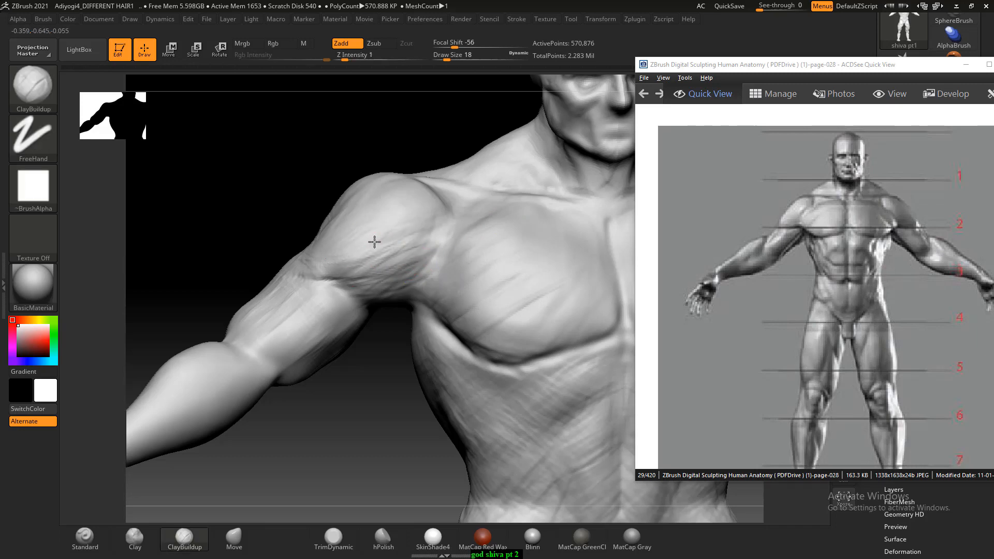
drag(317, 187, 385, 202)
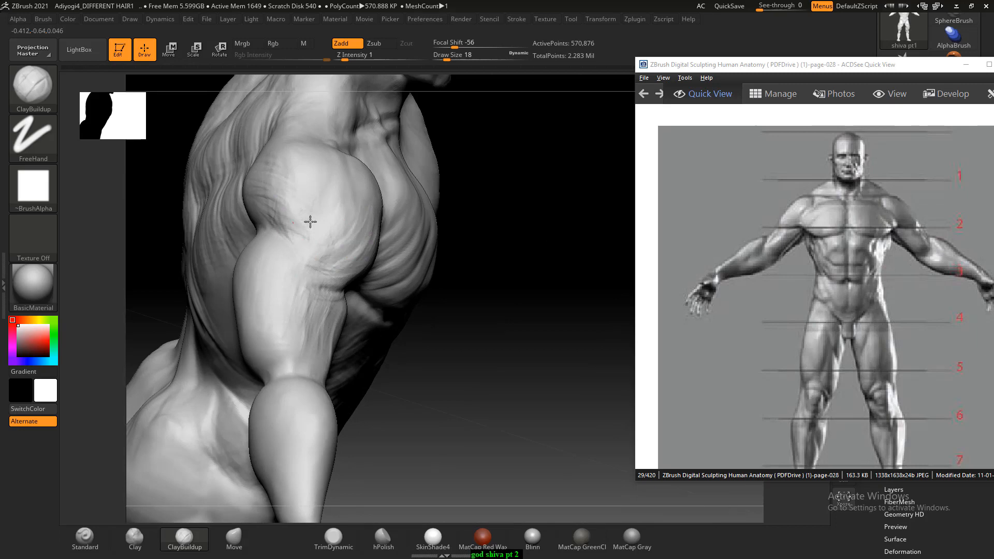
- Cut lengthwise muscle fibres into the biceps and inner upper arm with ClayBuildup at Draw Size 18
mouse_move(492, 248)
mouse_down()
mouse_move(554, 293)
mouse_move(311, 266)
mouse_move(287, 202)
mouse_move(256, 194)
mouse_move(244, 207)
mouse_up()
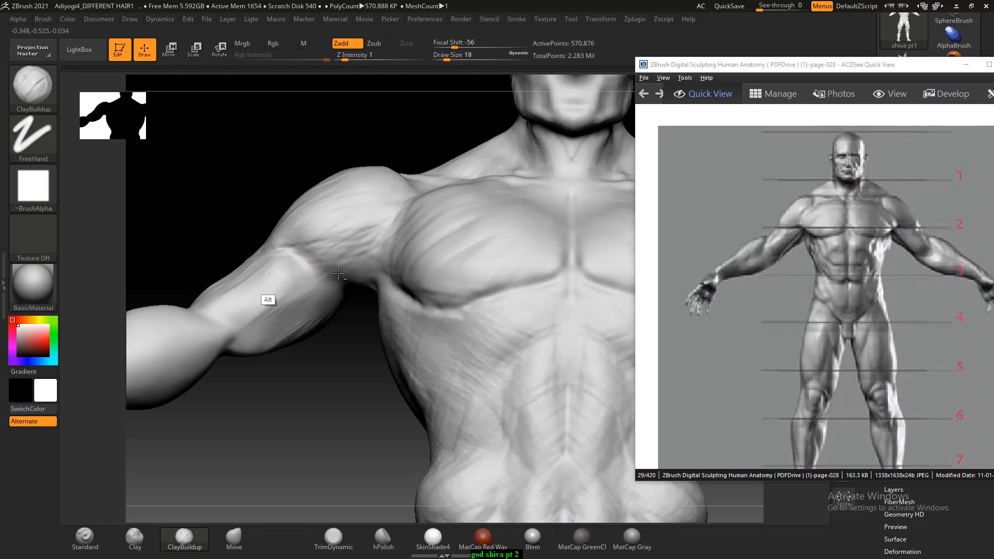
alt+drag(279, 283, 235, 319)
alt+drag(306, 280, 244, 314)
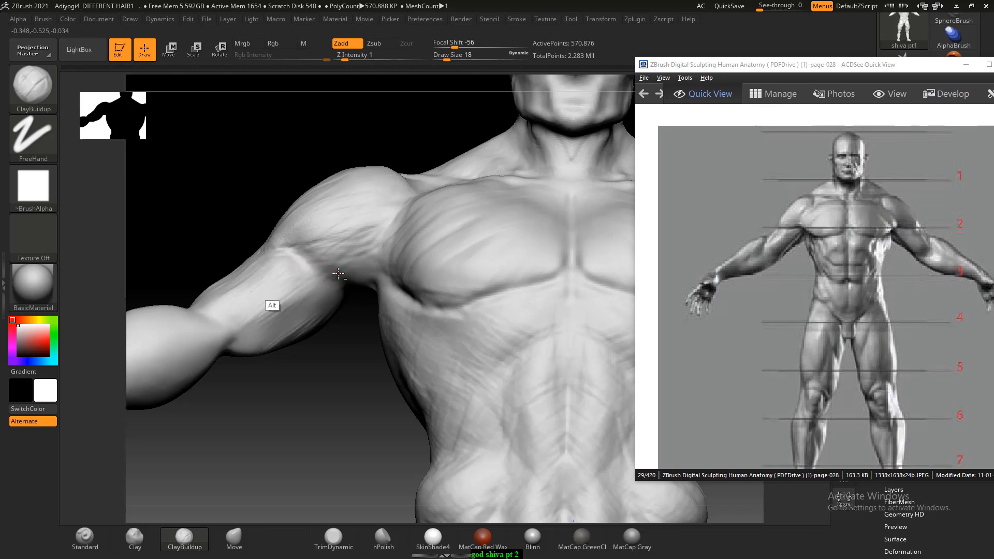
alt+drag(300, 286, 259, 316)
drag(331, 388, 317, 329)
drag(347, 289, 299, 306)
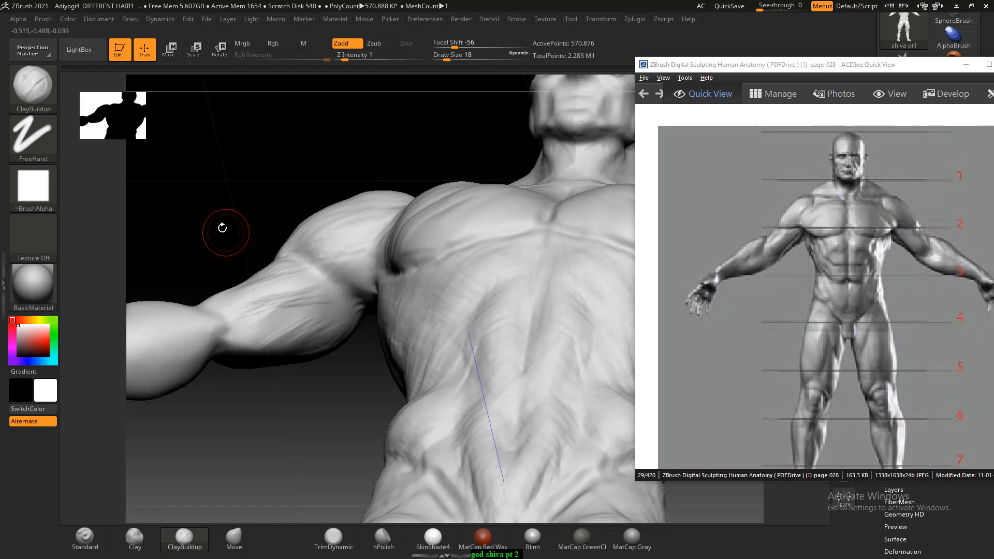
- Deepen the groove separating the biceps from the triceps along the underside of the upper arm
mouse_move(222, 228)
mouse_down()
mouse_move(284, 295)
mouse_move(233, 334)
mouse_up()
drag(317, 291, 239, 334)
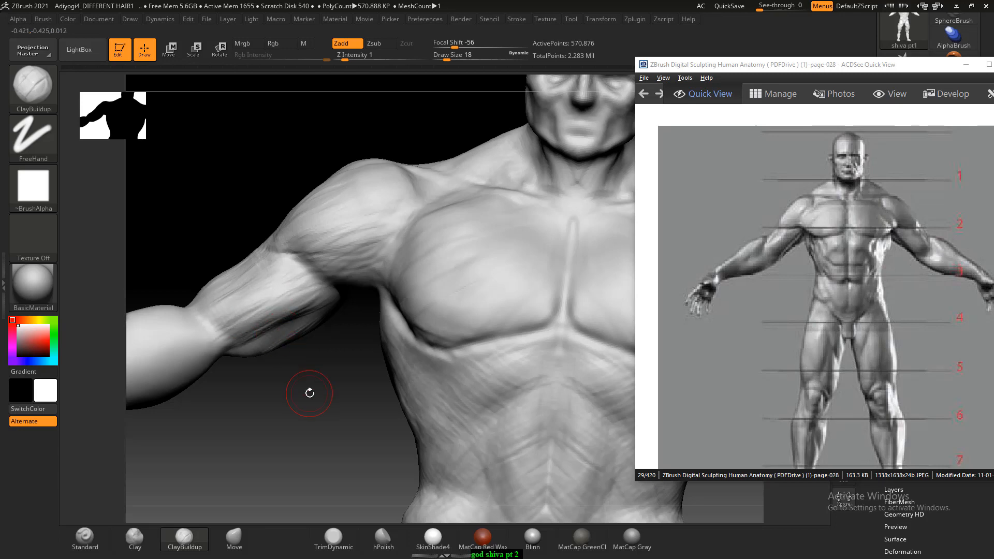
drag(308, 392, 289, 310)
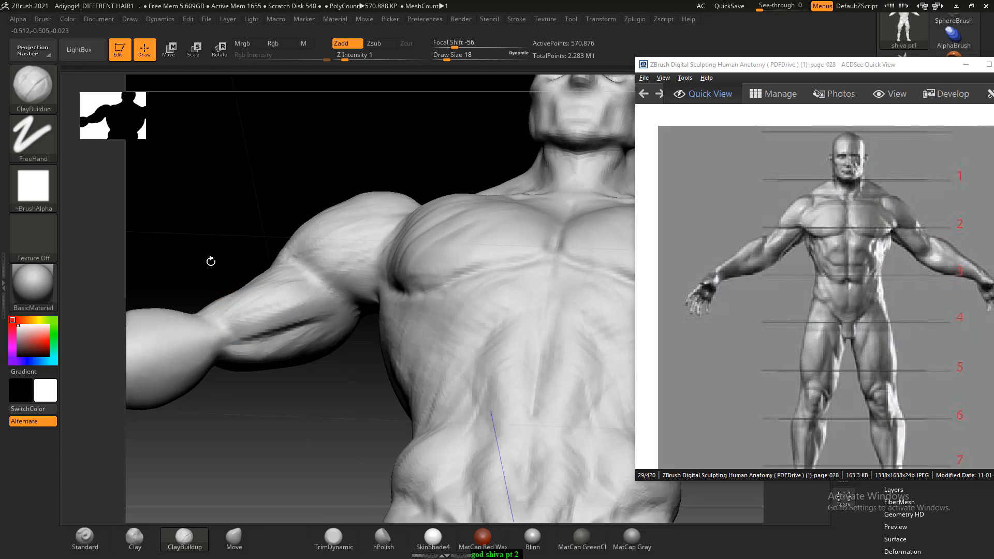
drag(211, 259, 243, 295)
mouse_move(312, 340)
alt+mouse_down()
mouse_move(237, 353)
mouse_move(243, 360)
alt+mouse_up()
drag(202, 244, 349, 401)
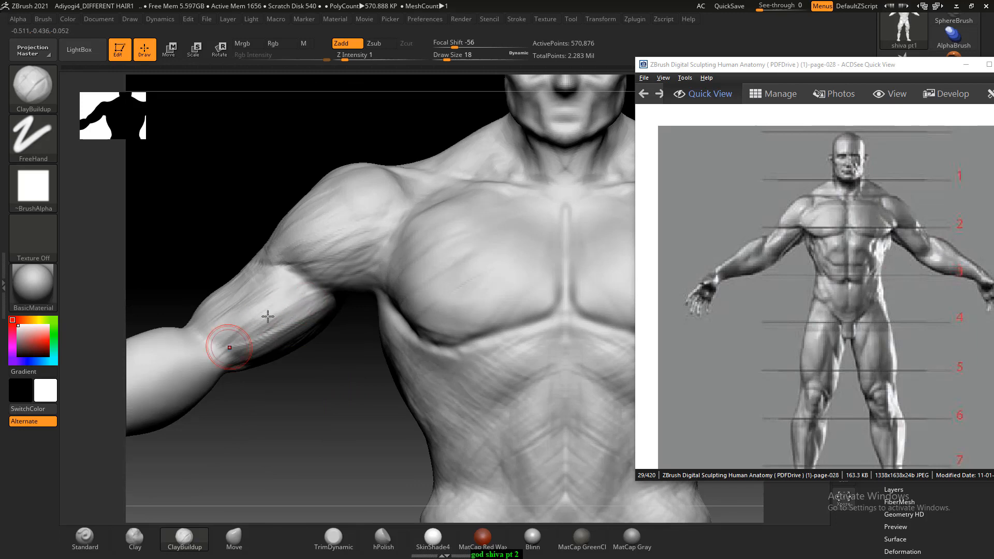
- Sculpt lengthwise muscle bands on the forearm from the elbow towards the wrist with ClayBuildup at Draw Size 18
mouse_move(368, 417)
mouse_down()
mouse_move(311, 422)
mouse_move(280, 394)
mouse_move(315, 391)
mouse_move(295, 399)
mouse_move(248, 284)
mouse_move(279, 295)
mouse_up()
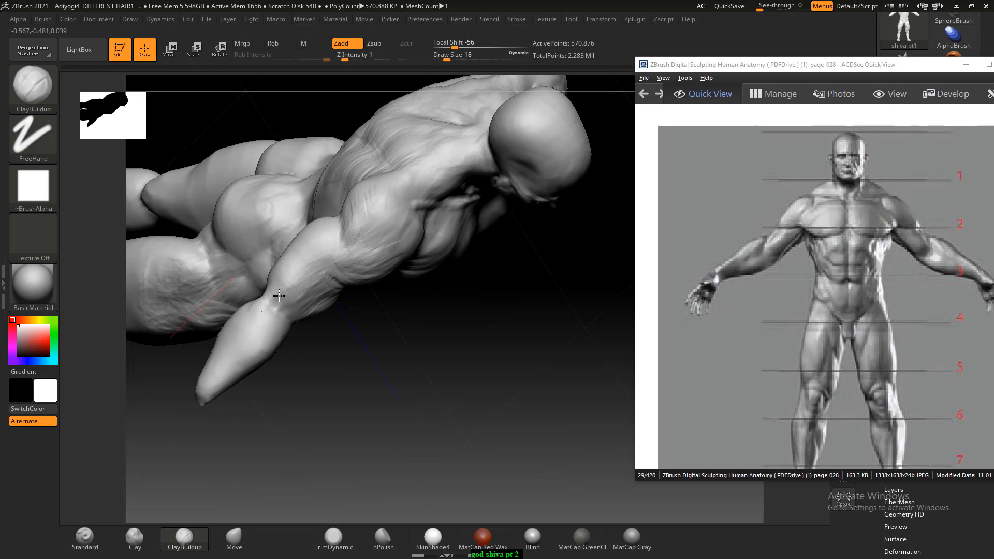
mouse_move(279, 296)
mouse_down()
mouse_move(328, 401)
mouse_move(350, 384)
mouse_move(324, 411)
mouse_move(328, 421)
mouse_move(302, 316)
mouse_up()
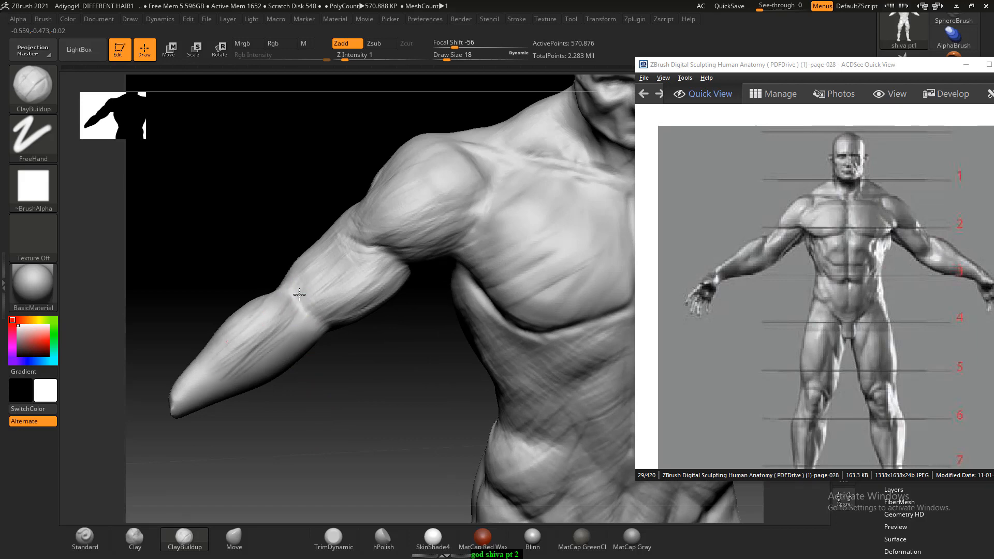
drag(337, 406, 346, 412)
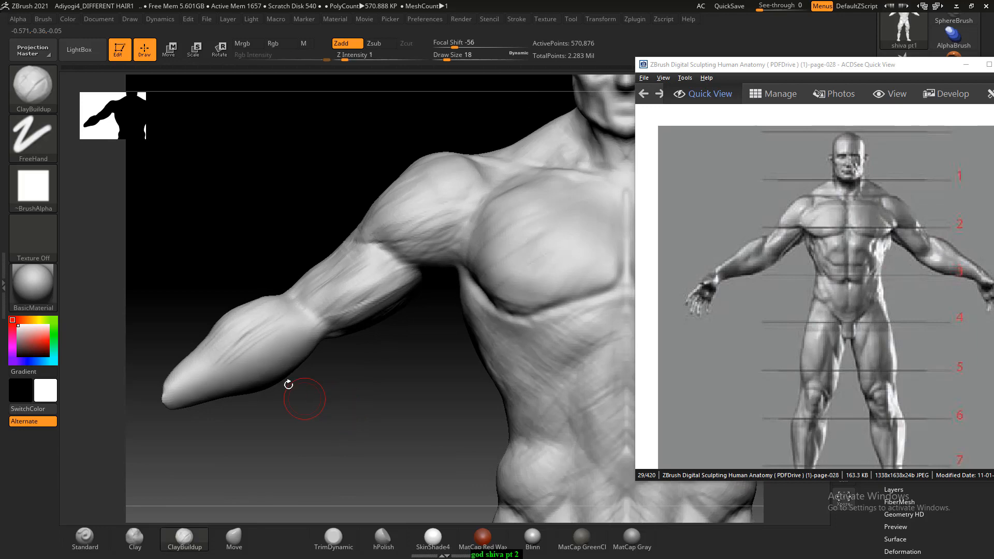
mouse_move(262, 293)
mouse_down()
mouse_move(250, 255)
mouse_move(306, 328)
mouse_up()
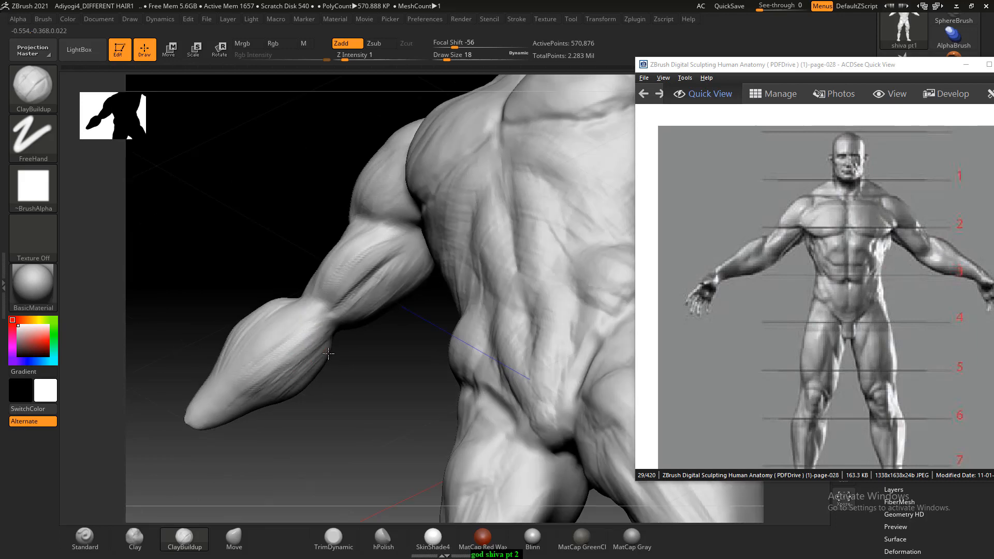
drag(328, 353, 377, 402)
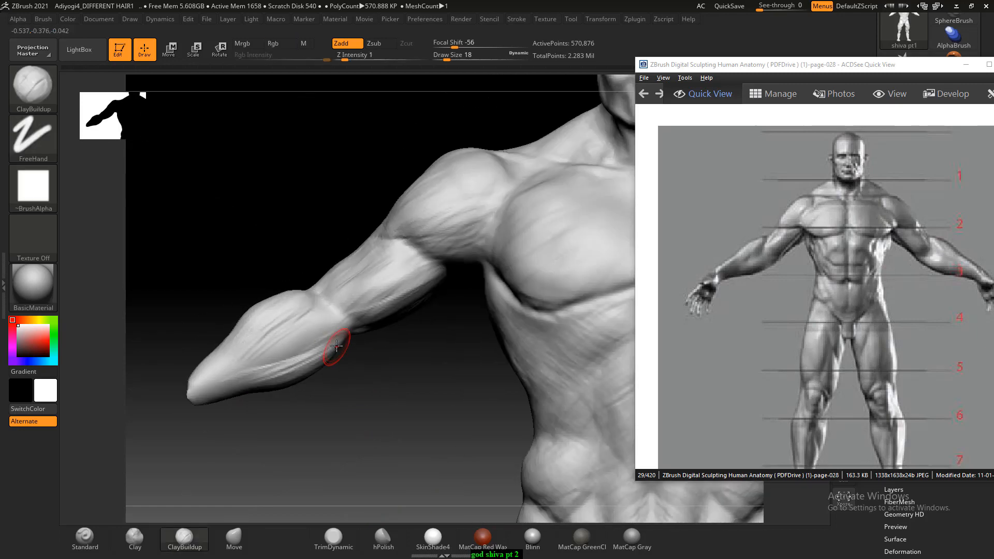
mouse_move(329, 334)
mouse_down()
mouse_move(270, 361)
mouse_move(306, 332)
mouse_move(299, 339)
mouse_up()
- Sharpen the muscle grooves and ridges on the forearm below the elbow with the Standard brush at Draw Size 18, finishing in Zadd
click(85, 538)
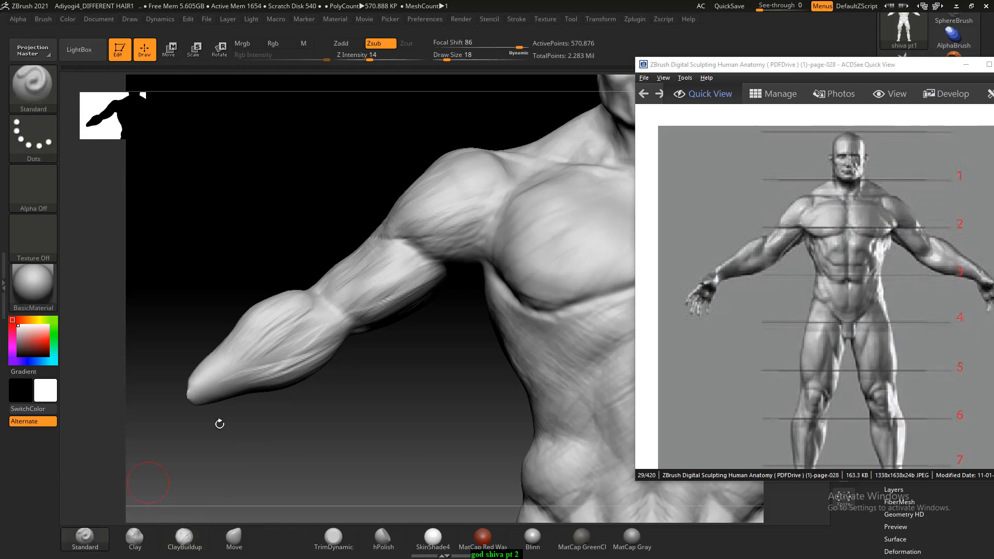
mouse_move(319, 305)
alt+mouse_down()
mouse_move(295, 341)
mouse_move(309, 326)
mouse_move(262, 358)
alt+mouse_up()
click(342, 43)
alt+drag(306, 326, 245, 362)
alt+drag(301, 330, 275, 371)
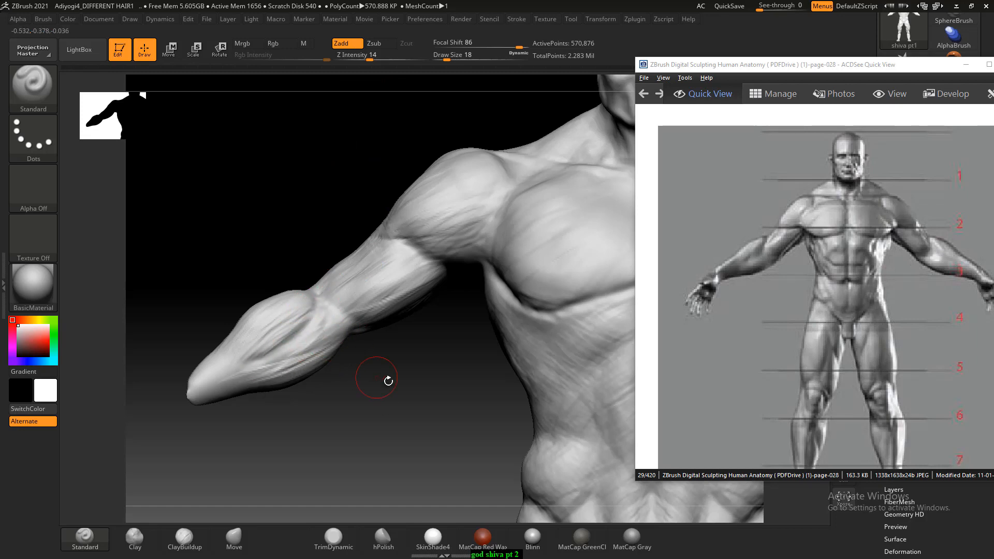
- Reshape the oblique bulges at both sides of the waist with the Move brush at Draw Size 42
mouse_move(389, 381)
alt+mouse_down()
mouse_move(306, 404)
mouse_move(268, 346)
alt+mouse_up()
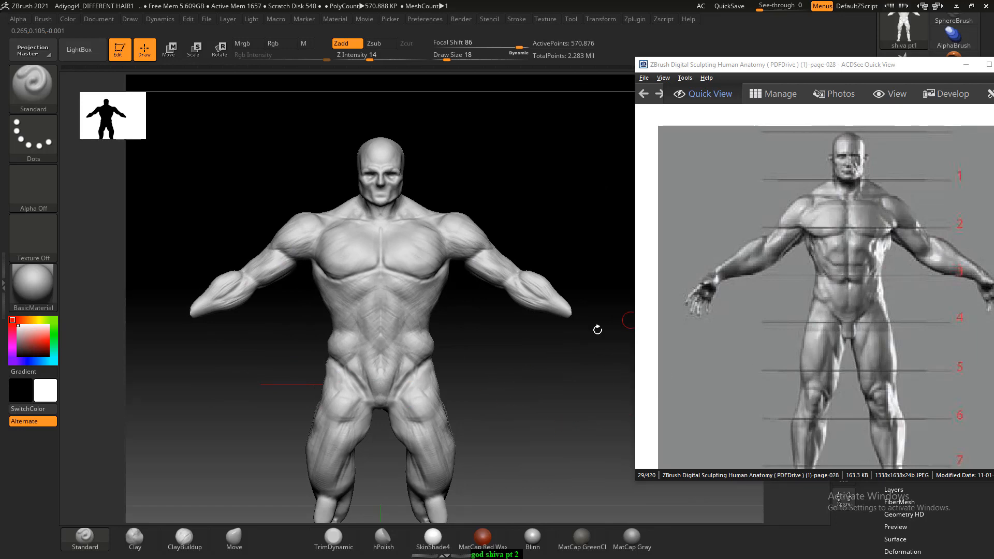
mouse_move(506, 348)
alt+mouse_down()
mouse_move(546, 349)
mouse_move(562, 259)
mouse_move(551, 299)
alt+mouse_up()
click(234, 538)
key(bracketright)
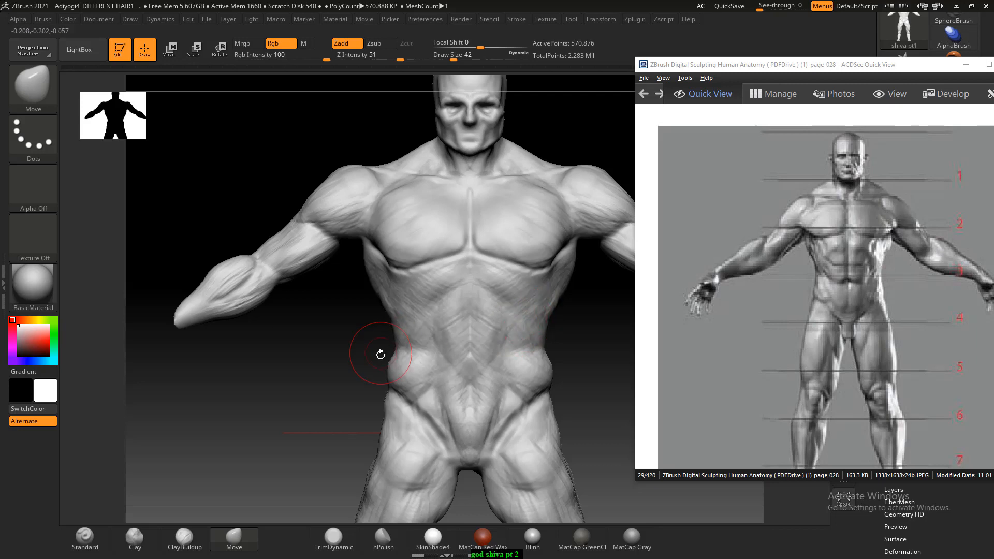
drag(401, 357, 398, 347)
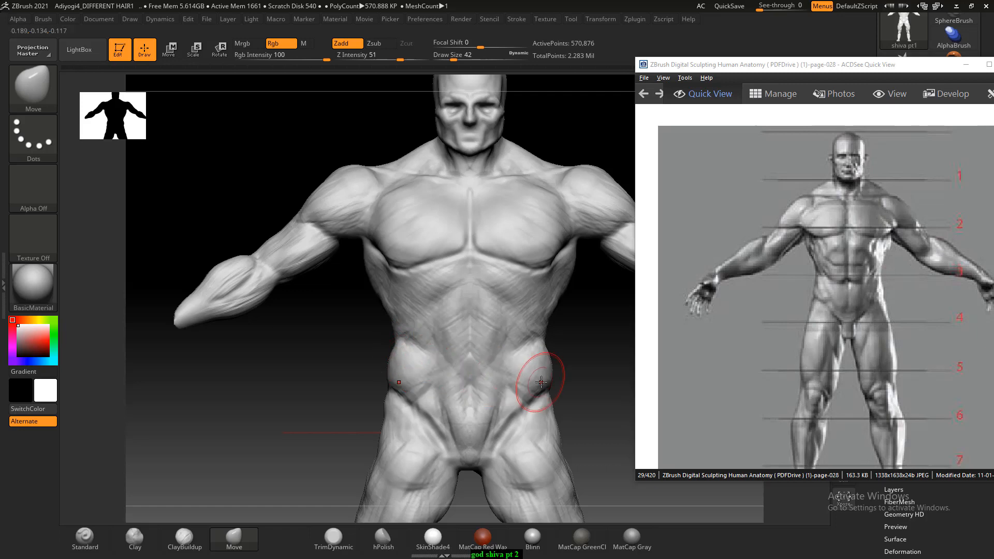
drag(532, 380, 536, 389)
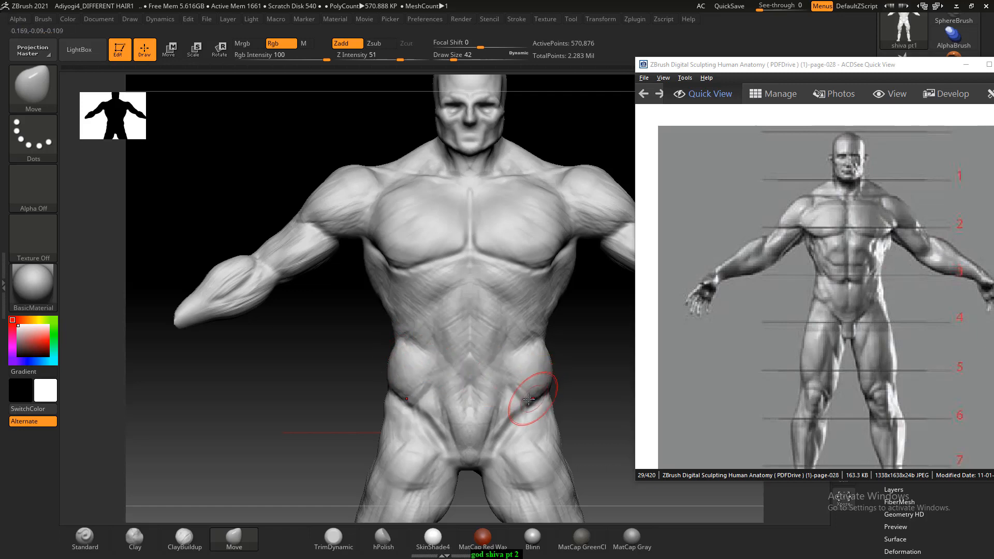
mouse_move(406, 399)
mouse_down()
mouse_move(390, 438)
mouse_move(337, 417)
mouse_move(317, 336)
mouse_move(398, 387)
mouse_up()
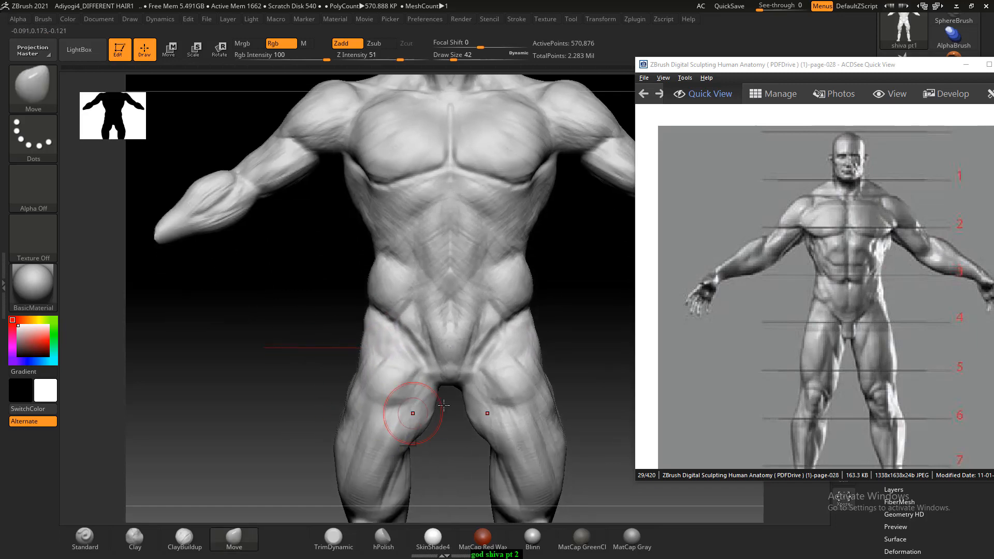
alt+drag(597, 346, 539, 351)
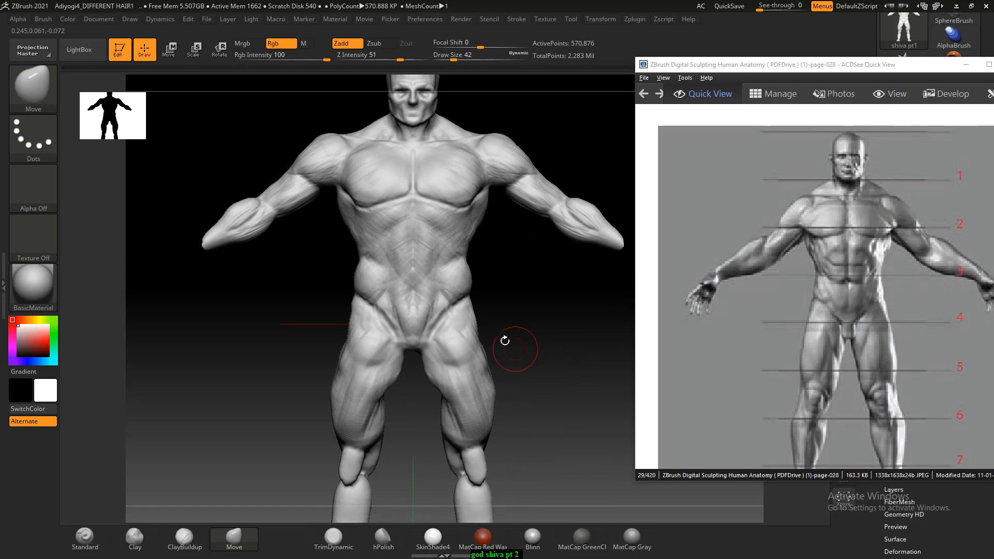
mouse_move(317, 279)
mouse_down()
mouse_move(321, 288)
mouse_move(288, 278)
mouse_move(292, 388)
mouse_up()
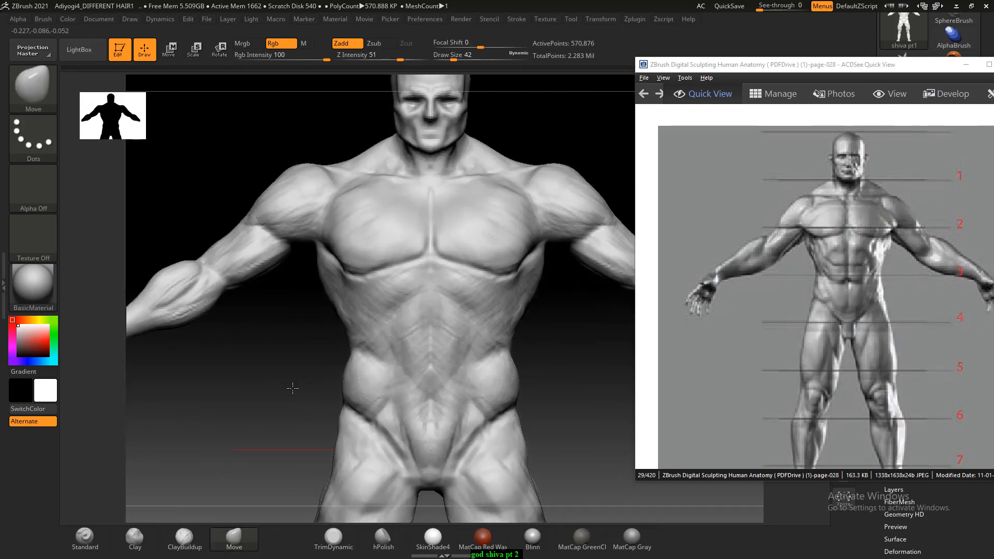
alt+drag(596, 387, 573, 392)
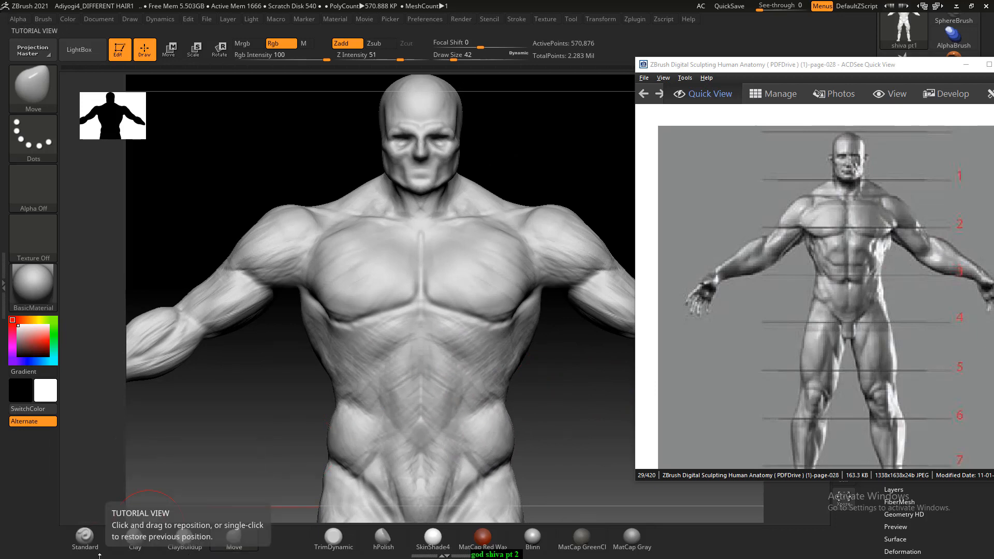
- Browse the anatomy reference to page-075 and enlarge Figure 2.24 on sculpting the chest muscles
click(194, 536)
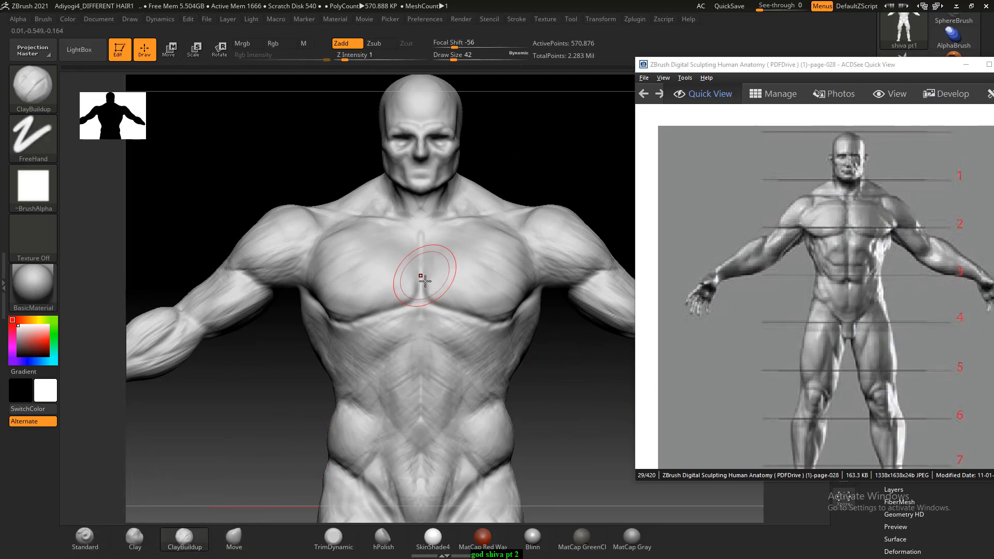
key([)
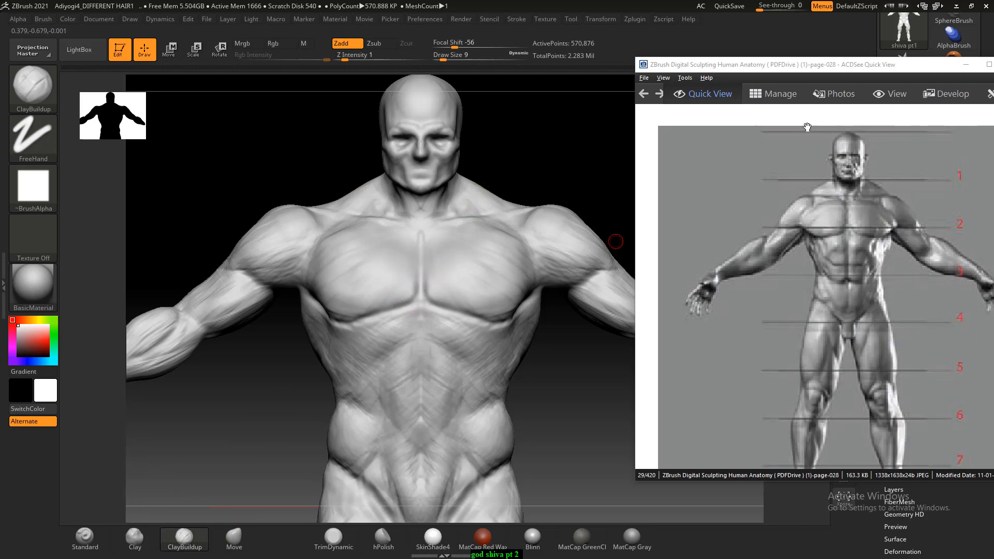
drag(810, 66, 790, 43)
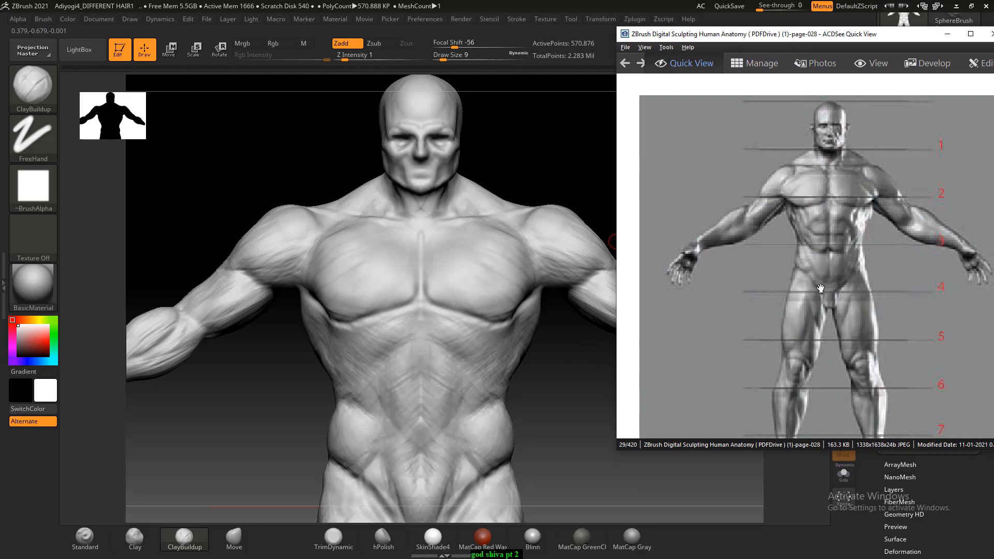
scroll(820, 289, down, 4)
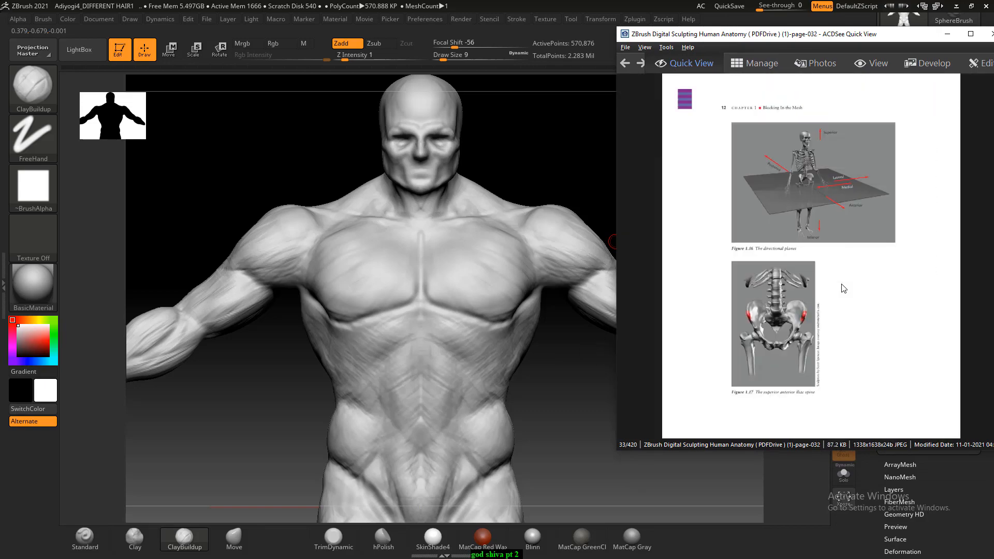
scroll(842, 288, down, 13)
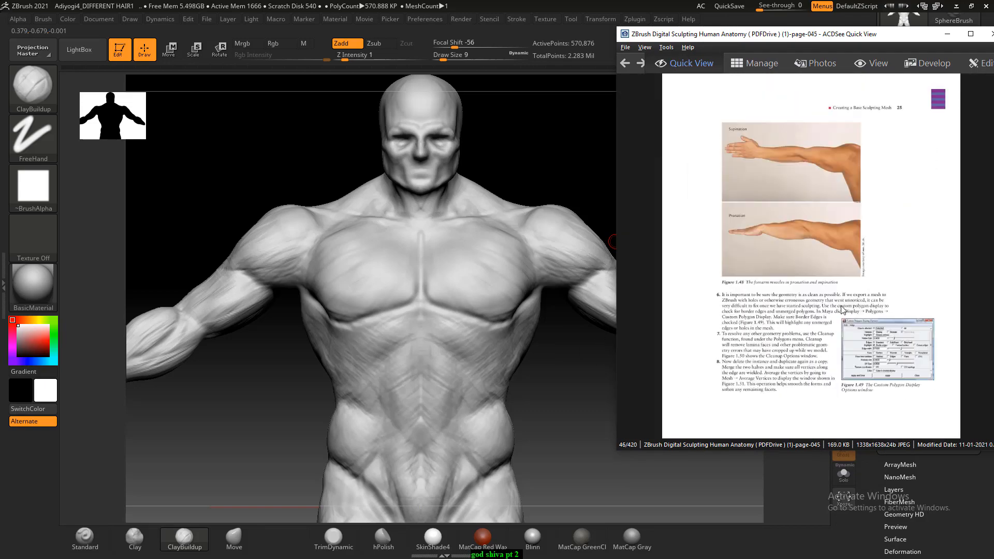
scroll(842, 309, down, 20)
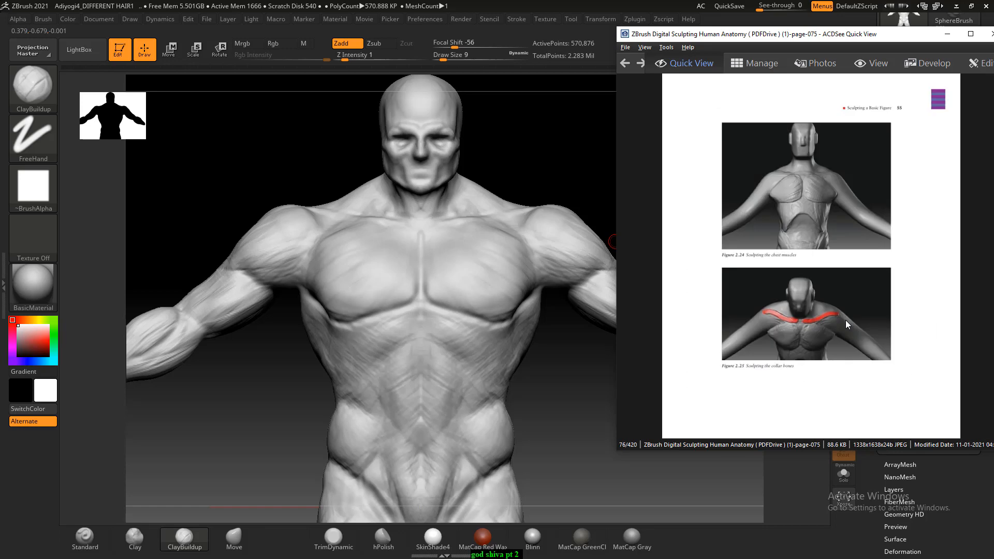
scroll(845, 320, down, 1)
scroll(846, 320, up, 3)
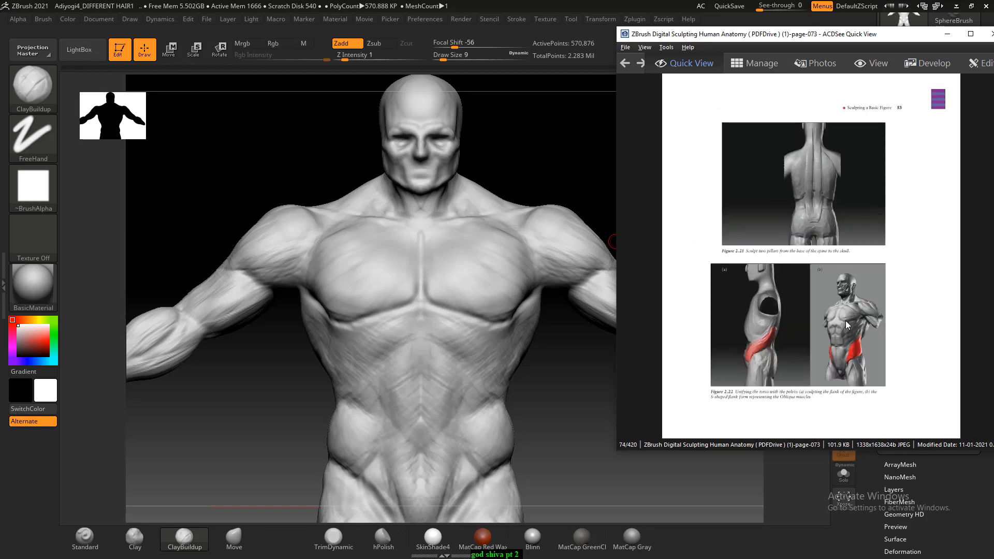
scroll(846, 321, down, 2)
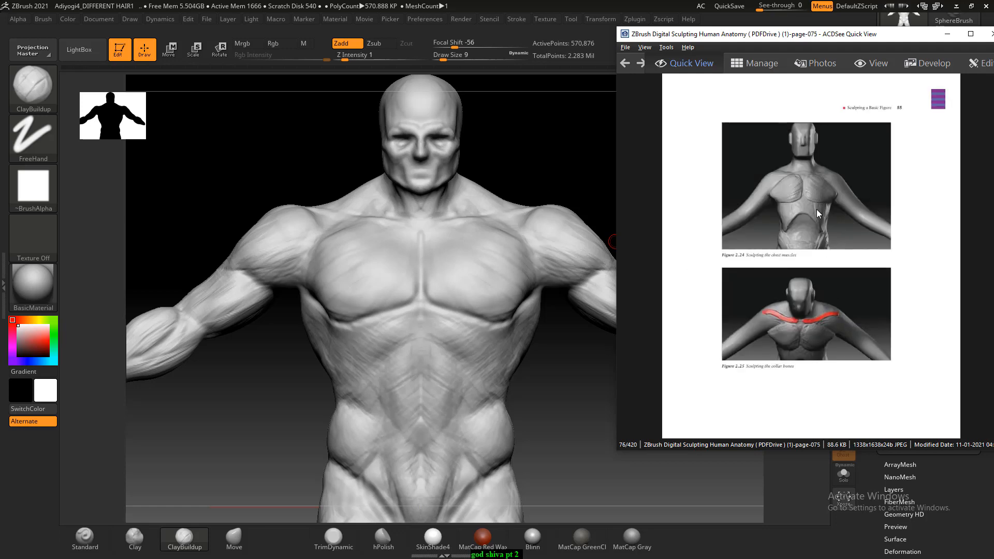
ctrl+scroll(815, 209, up, 2)
ctrl+scroll(829, 205, up, 2)
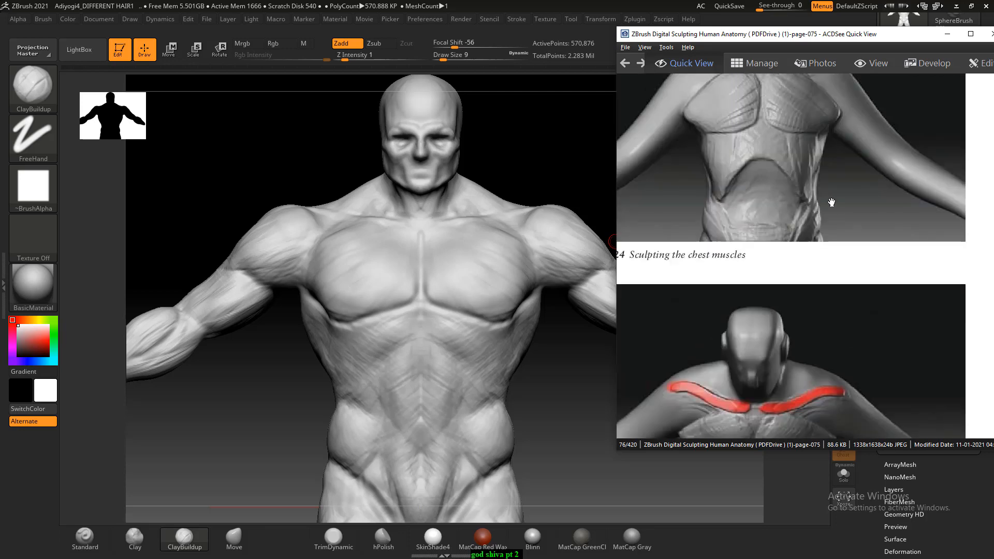
- Sculpt diagonal muscle fibres across the pectorals with ClayBuildup at Draw Size 26, following the chest reference
drag(171, 390, 217, 446)
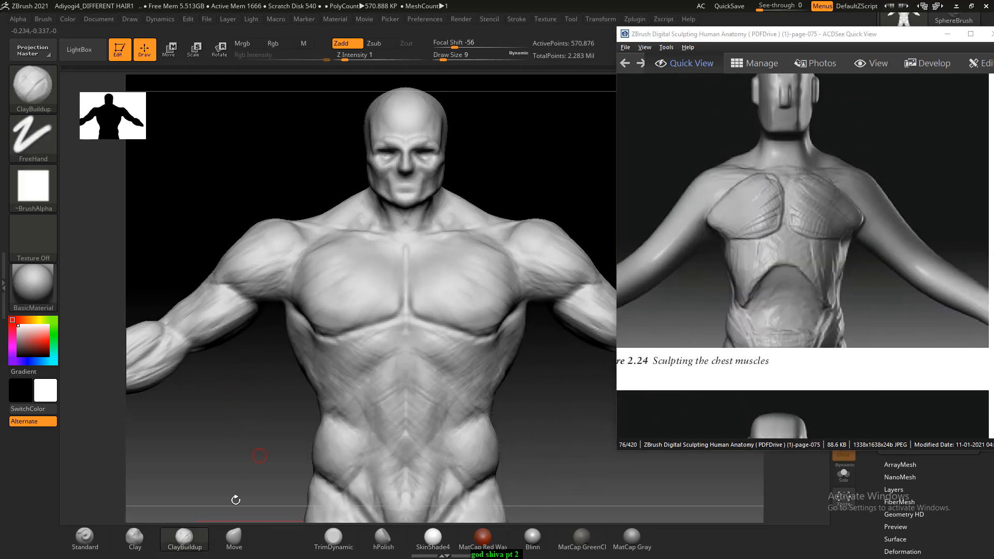
key(bracketright)
key(bracketright)
key(bracketright)
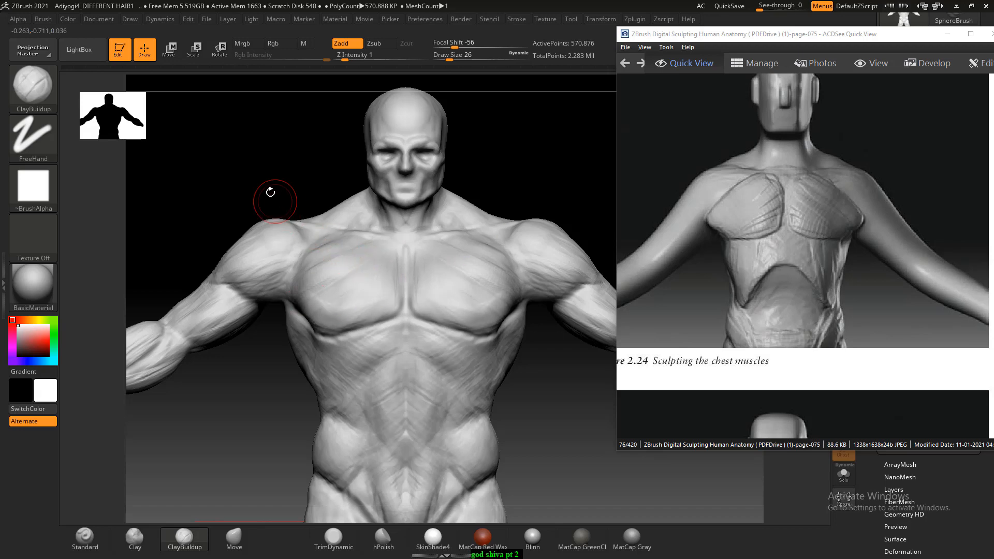
mouse_move(271, 195)
mouse_down()
mouse_move(328, 262)
mouse_move(339, 299)
mouse_up()
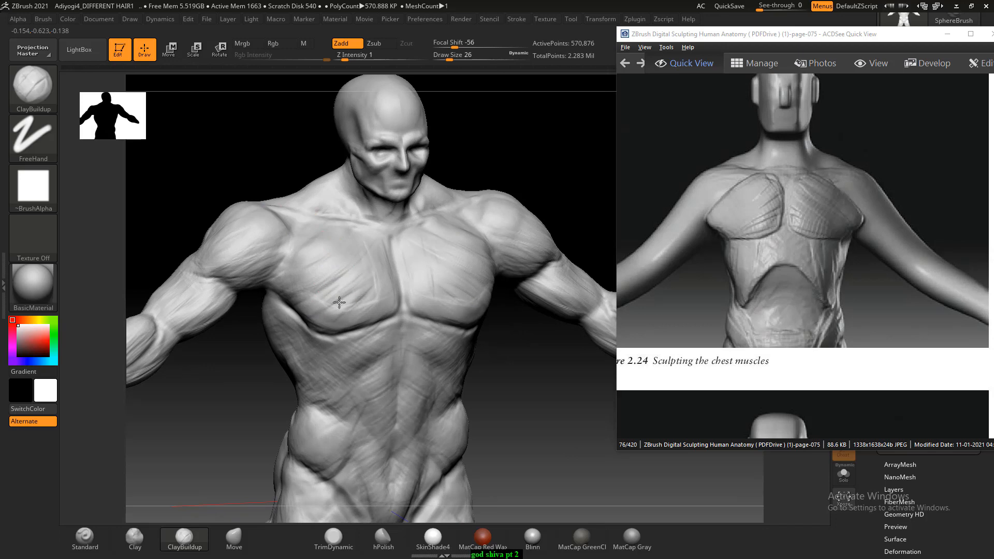
mouse_move(368, 262)
shift+mouse_down()
mouse_move(363, 304)
mouse_move(301, 318)
shift+mouse_up()
mouse_move(282, 156)
mouse_down()
mouse_move(248, 165)
mouse_move(310, 217)
mouse_up()
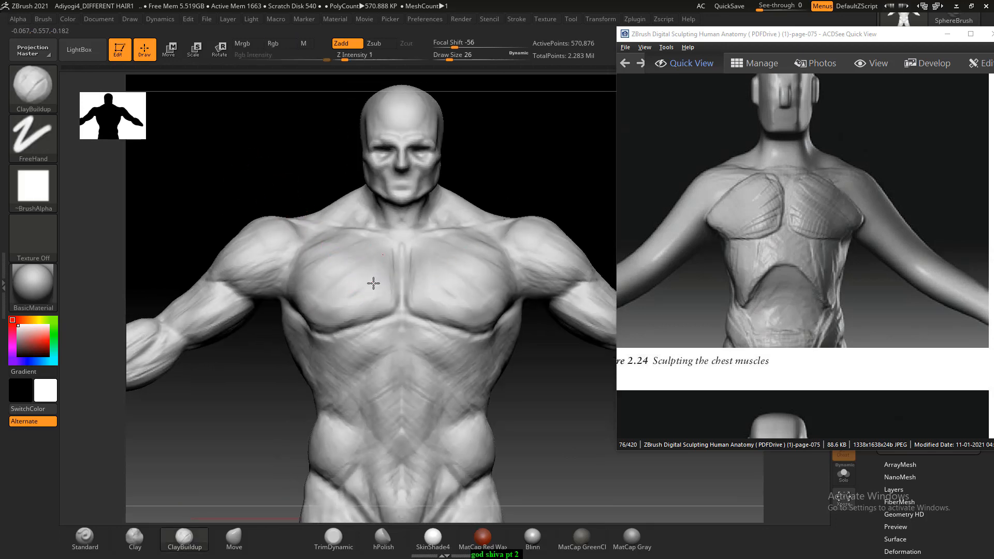
- Smooth both pectorals with the Smooth brush at Z Intensity 13 and decline turning on Sticky Keys
key(shift)
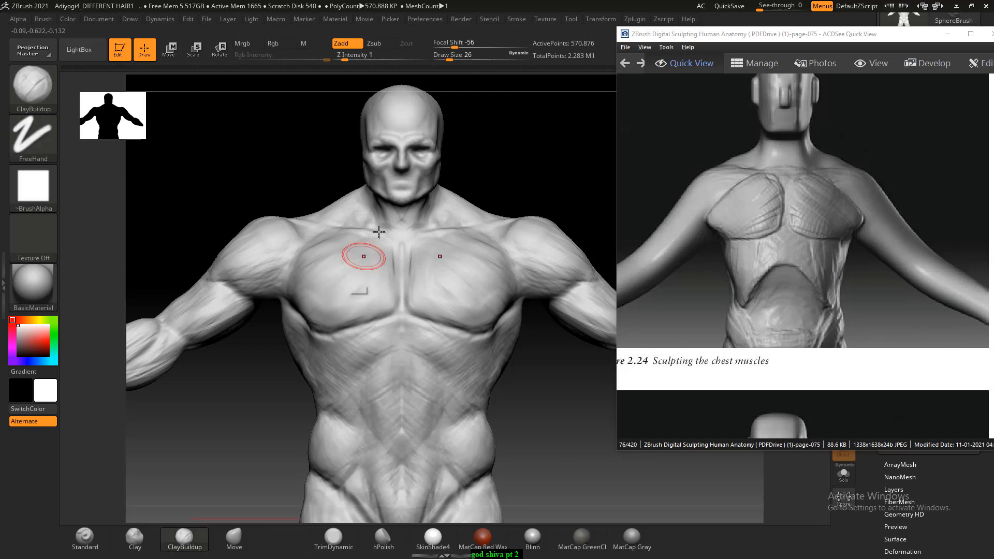
key(shift)
shift+drag(354, 58, 360, 59)
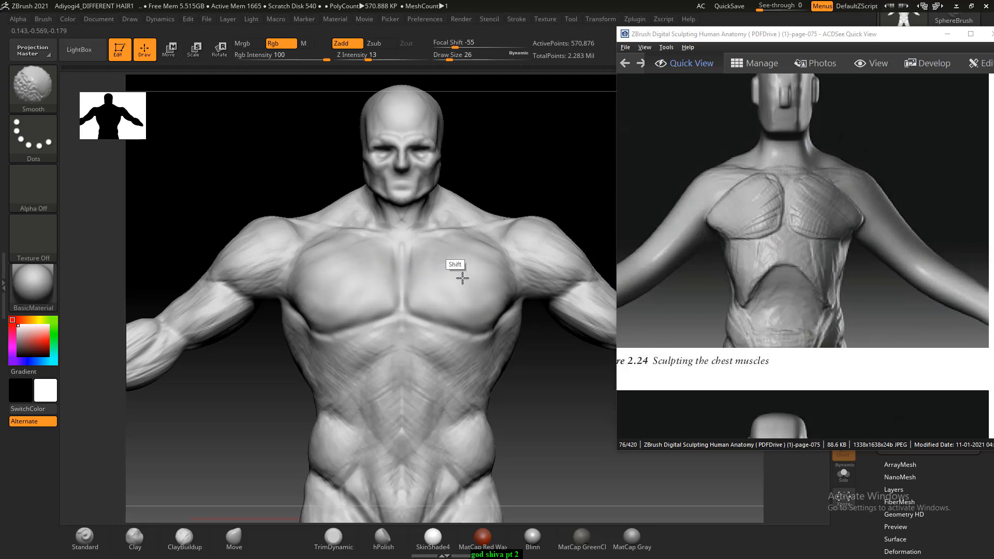
key(shift)
key(shift)
key(shift)
key(shift)
key(shift)
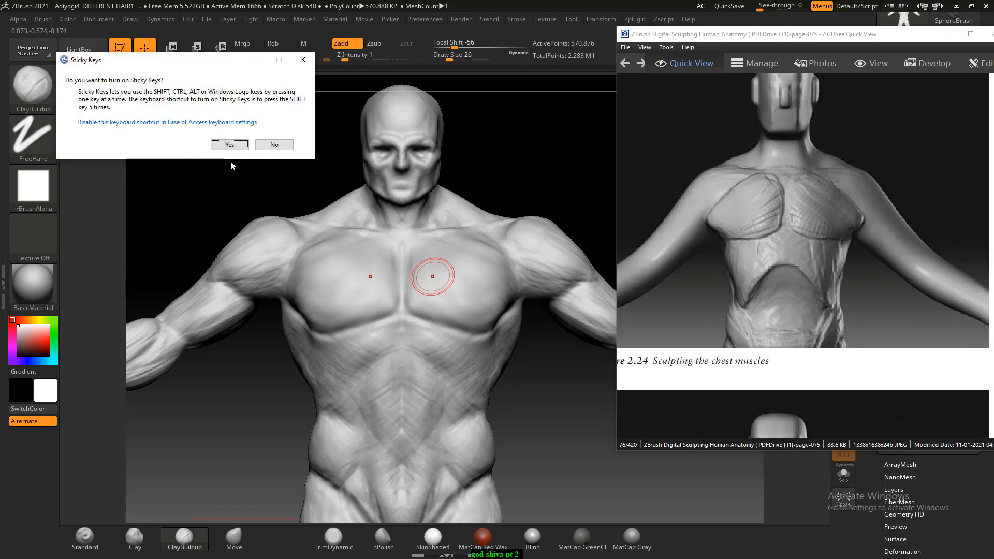
click(270, 146)
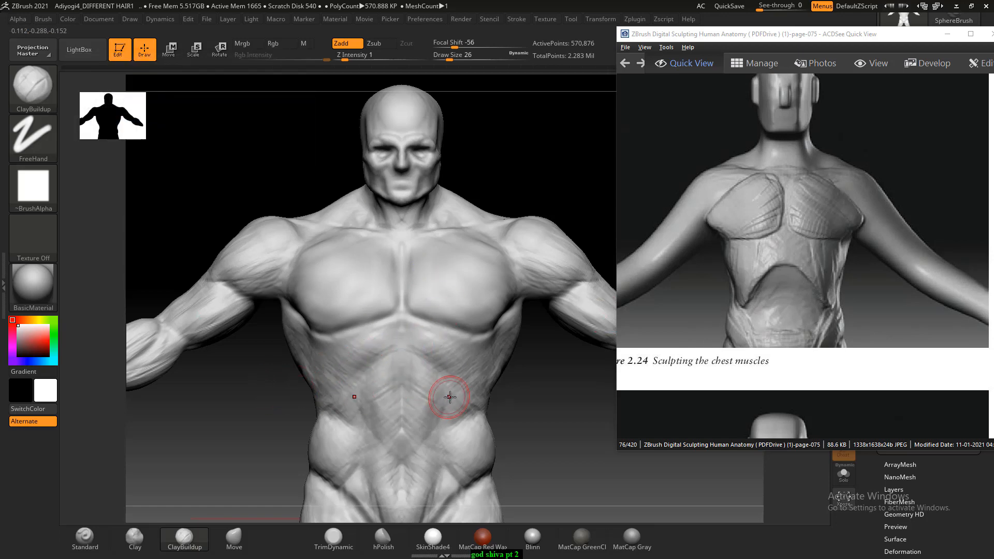
- Sculpt the rib cage arch across the upper abdomen below the chest with ClayBuildup at Draw Size 14
key([)
mouse_move(404, 364)
alt+mouse_down()
mouse_move(408, 356)
mouse_move(345, 396)
alt+mouse_up()
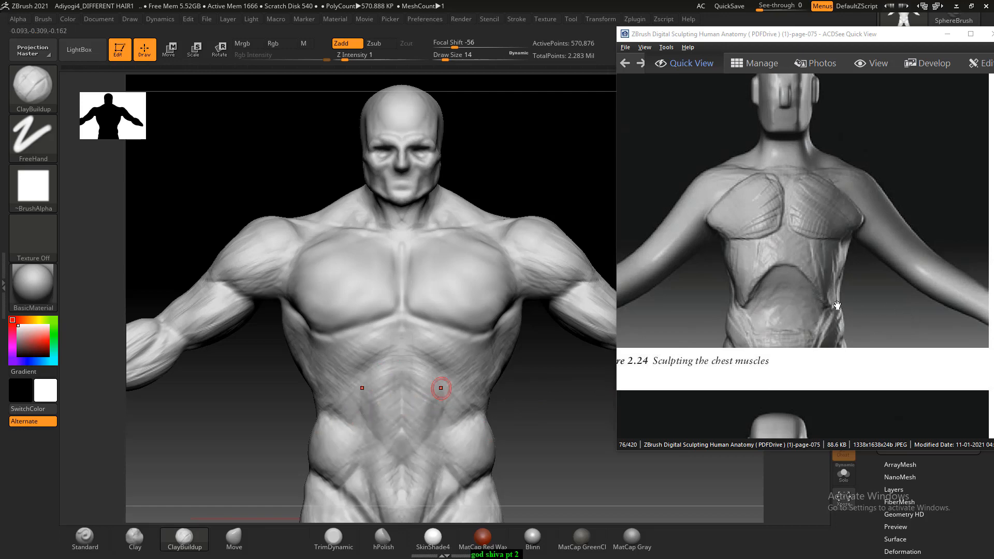
- Paint masks along both collarbones with MaskPen at Draw Size 14, following Figure 2.25, and invert the mask
scroll(831, 290, down, 2)
scroll(827, 281, down, 2)
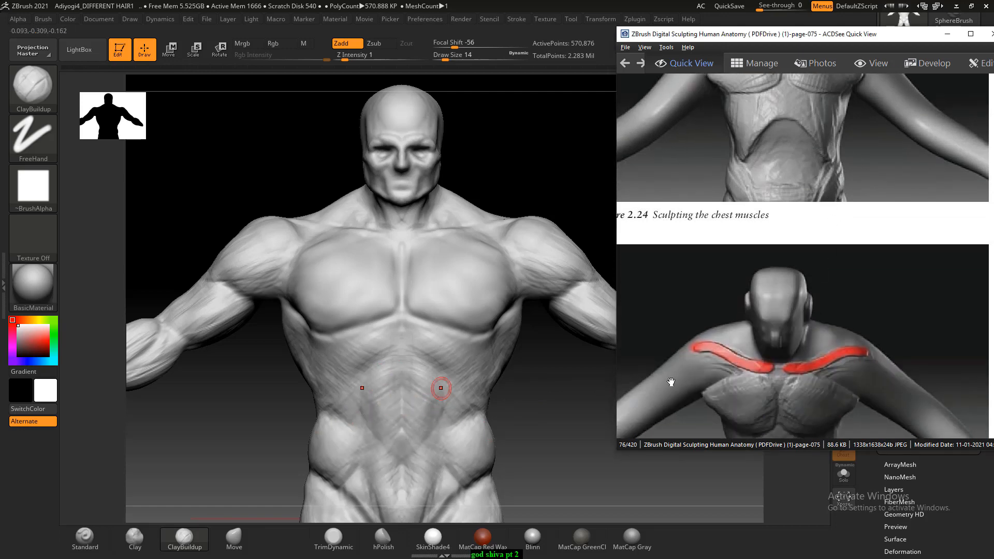
drag(554, 401, 506, 414)
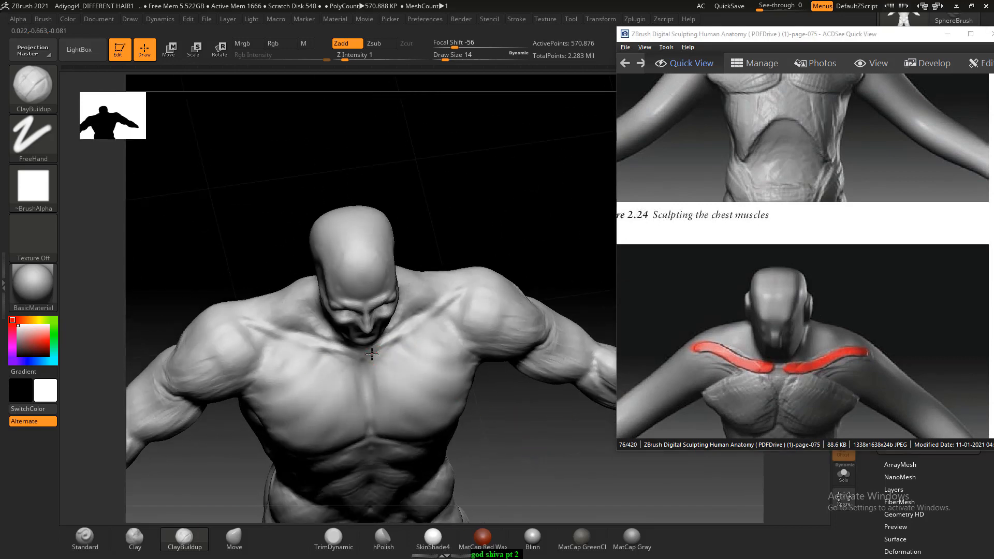
ctrl+drag(470, 286, 370, 349)
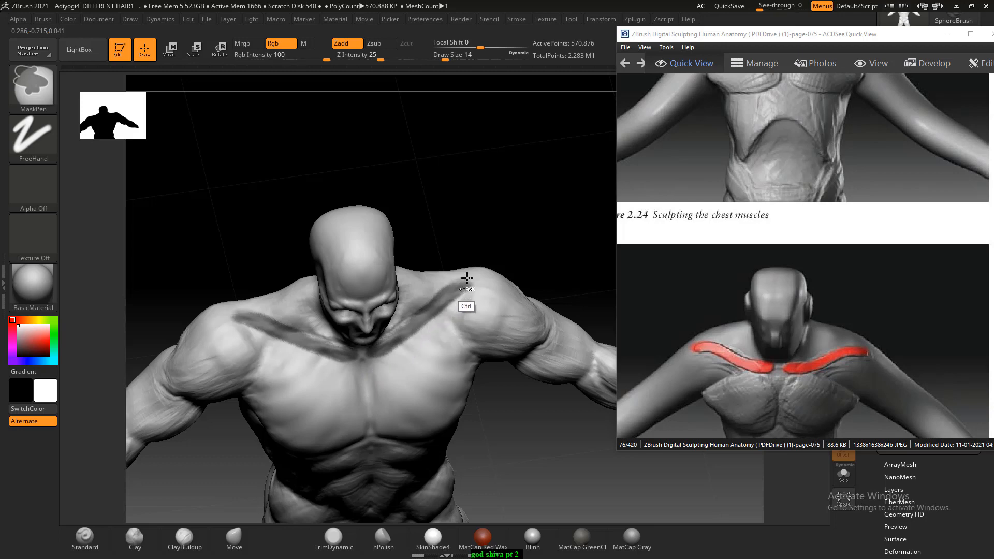
mouse_move(480, 248)
mouse_down()
mouse_move(483, 232)
mouse_move(457, 228)
mouse_move(484, 216)
mouse_up()
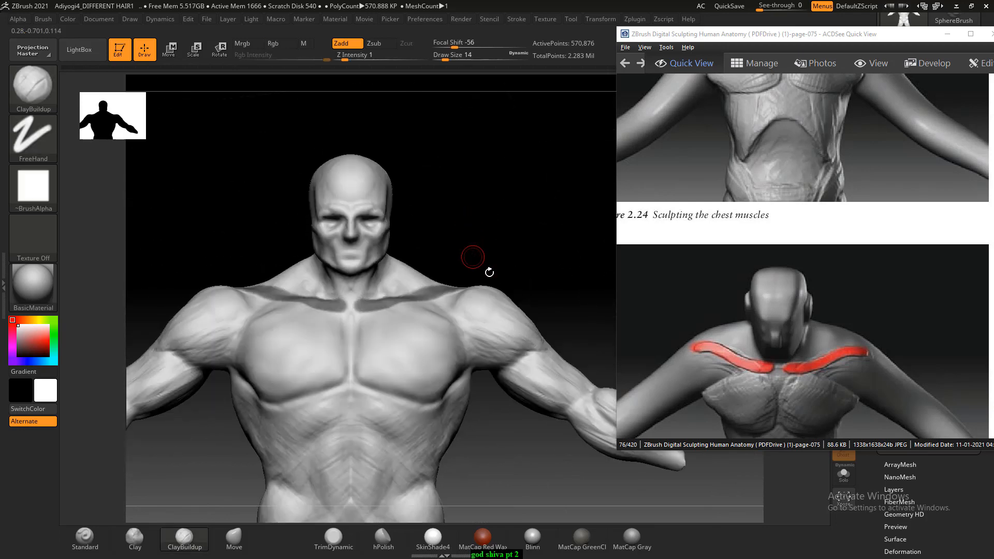
ctrl+click(471, 217)
drag(474, 204, 461, 299)
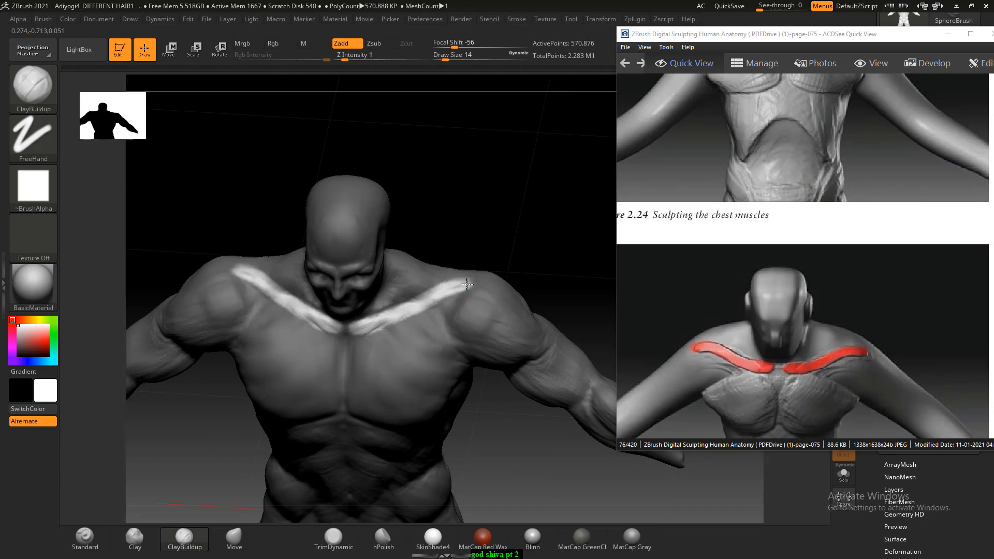
- Pull the unmasked collarbones into shape on both sides with the Move brush at Draw Size 42, following Figure 2.25
mouse_move(467, 284)
mouse_down()
mouse_move(444, 193)
mouse_move(463, 215)
mouse_move(462, 188)
mouse_move(456, 235)
mouse_move(459, 204)
mouse_move(475, 193)
mouse_move(523, 384)
mouse_move(393, 456)
mouse_up()
click(234, 538)
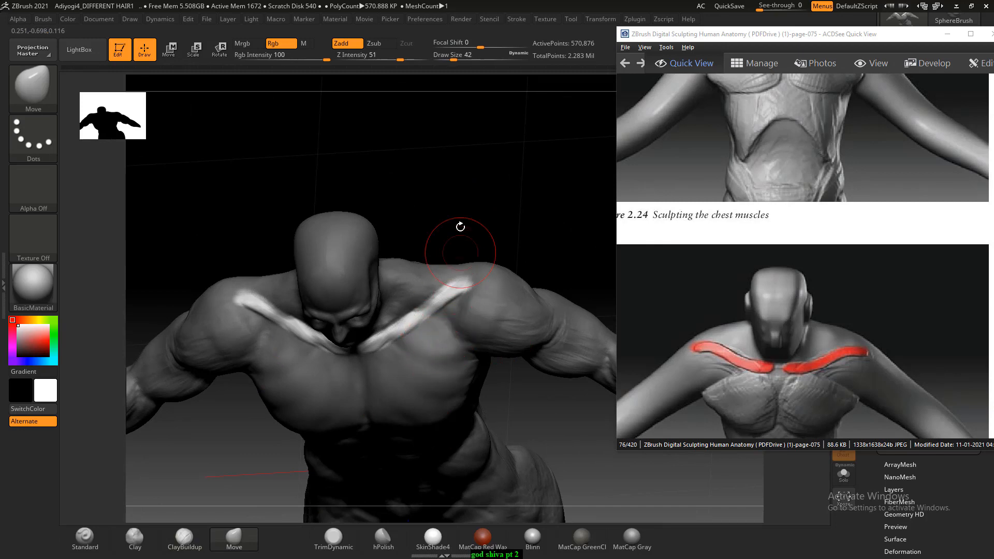
mouse_move(459, 224)
mouse_down()
mouse_move(457, 213)
mouse_move(465, 255)
mouse_up()
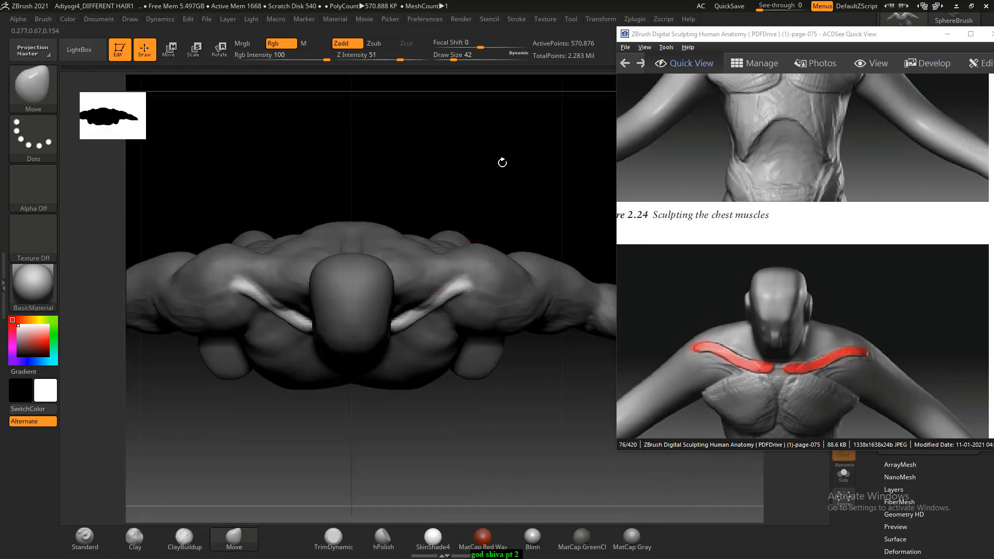
mouse_move(503, 160)
mouse_down()
mouse_move(496, 153)
mouse_move(508, 187)
mouse_move(502, 243)
mouse_up()
drag(421, 310, 280, 311)
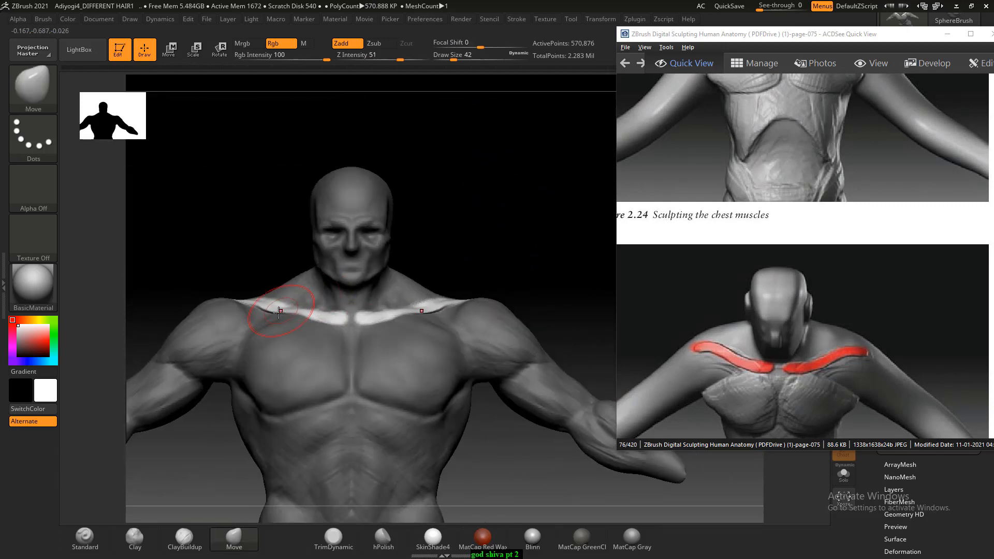
- Clear the mask and adjust the collarbones' curve from above with the Move brush
mouse_move(443, 218)
mouse_down()
mouse_move(492, 184)
mouse_move(544, 402)
mouse_move(526, 382)
mouse_up()
ctrl+drag(534, 422, 544, 440)
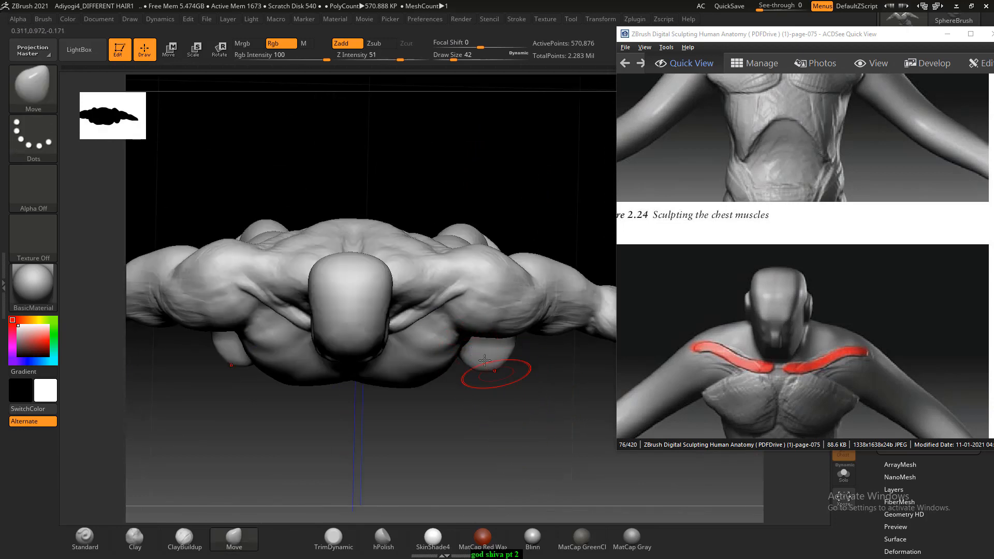
drag(430, 319, 431, 312)
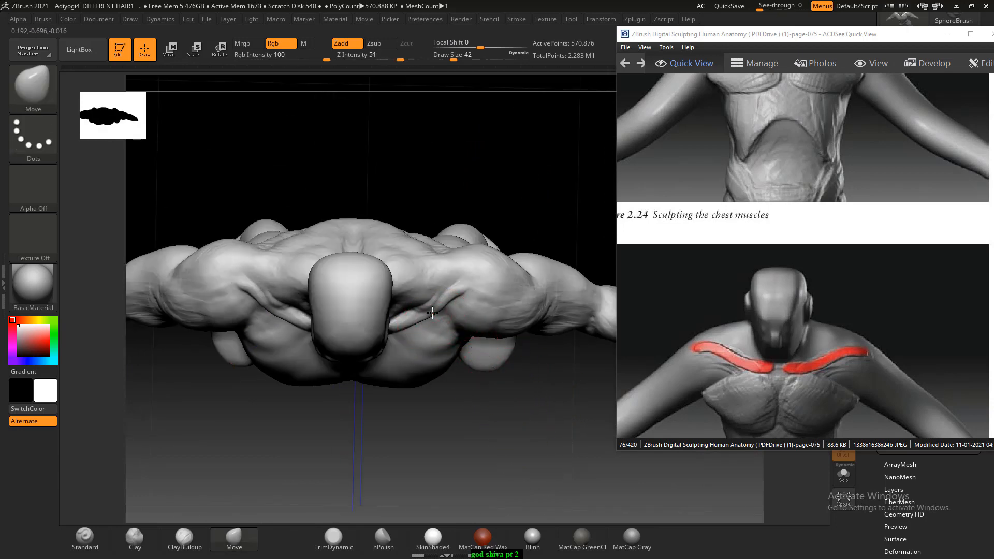
drag(535, 416, 530, 222)
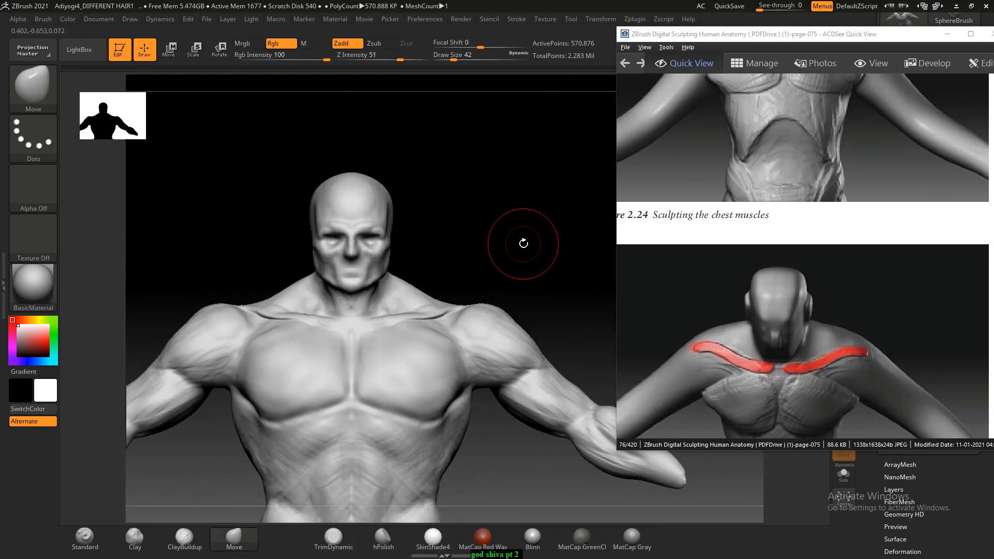
- Carve the edges beneath both collarbones with the Standard brush at Draw Size 14 and Z Intensity 14
key(bracketleft)
key(bracketleft)
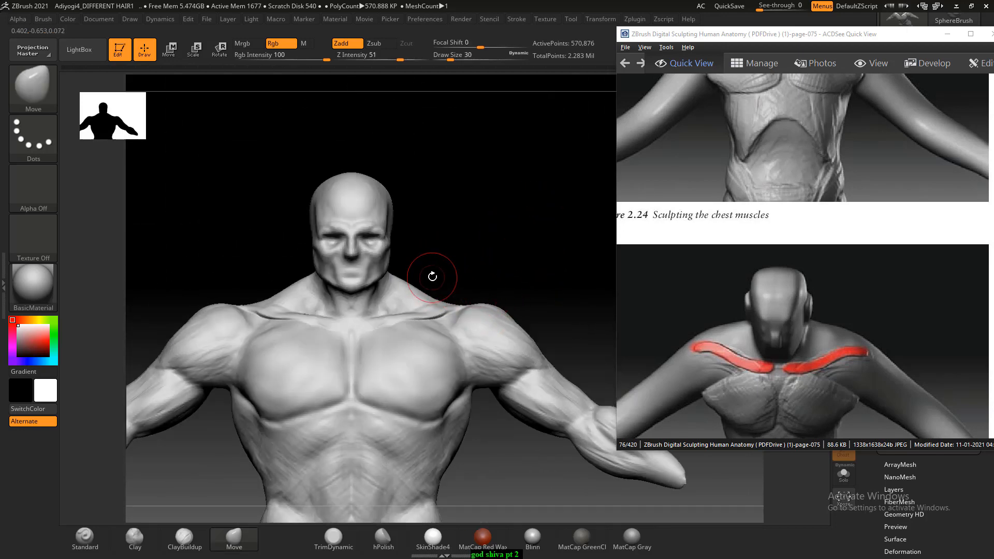
key(bracketleft)
drag(459, 244, 458, 274)
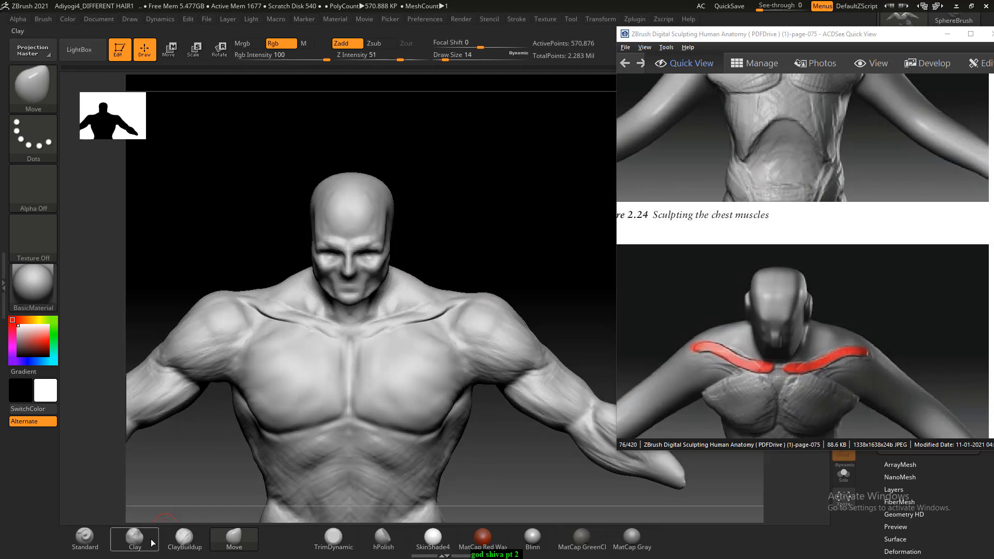
click(85, 538)
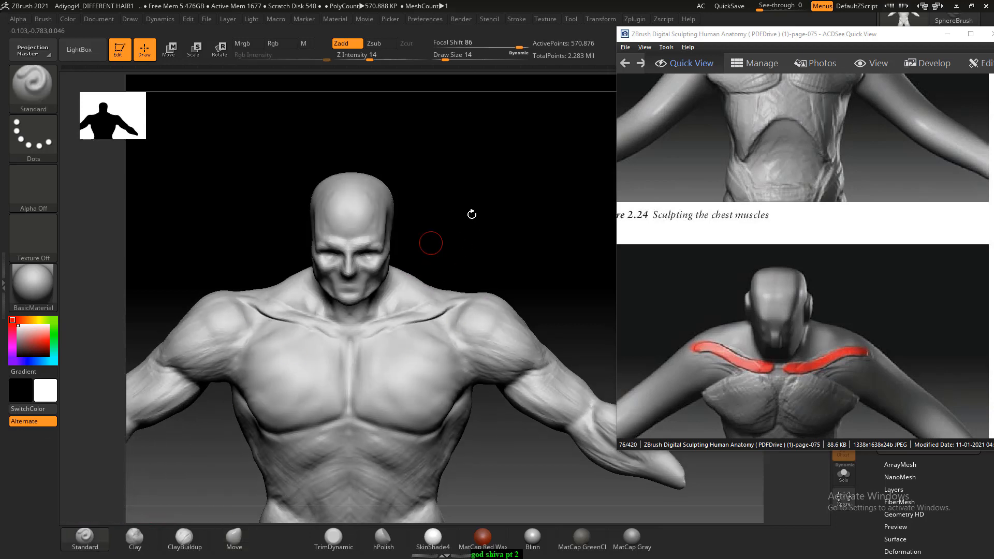
drag(473, 212, 474, 294)
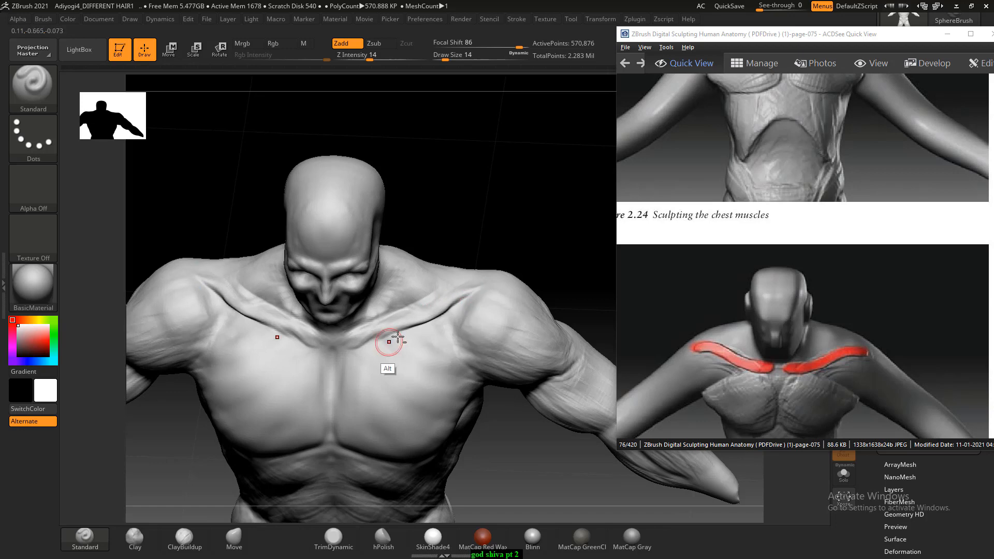
mouse_move(499, 249)
mouse_down()
mouse_move(483, 202)
mouse_move(449, 304)
mouse_up()
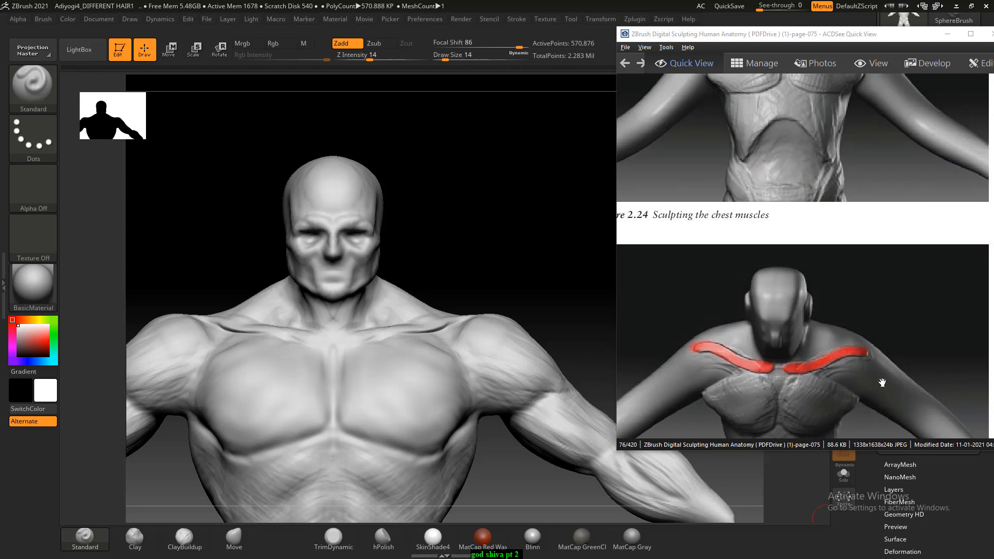
- In ACDSee, go to the next reference page and enlarge Figure 2.26 on sculpting the shoulder muscle
scroll(882, 382, down, 5)
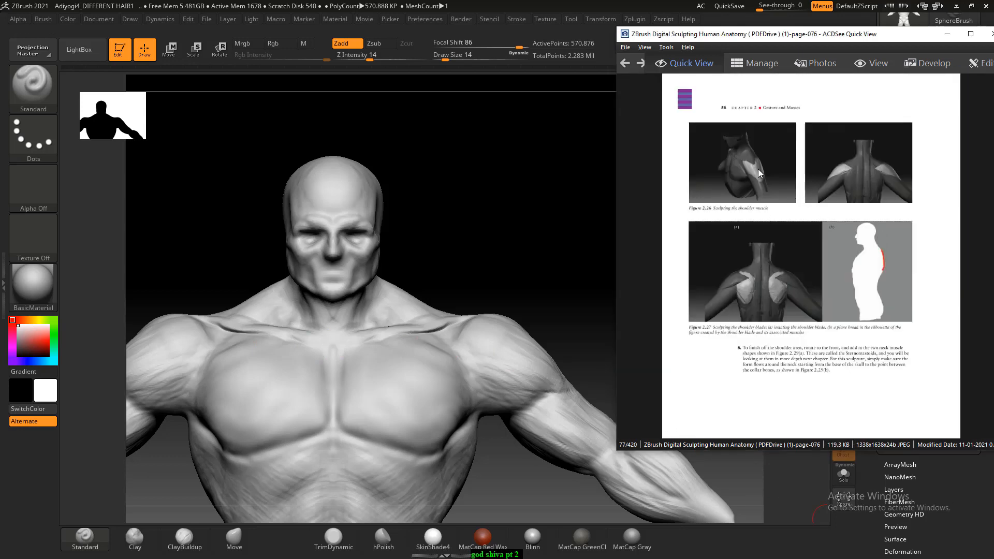
mouse_move(569, 211)
mouse_down()
mouse_move(527, 173)
mouse_move(512, 246)
mouse_move(503, 204)
mouse_move(501, 257)
mouse_move(592, 283)
mouse_move(594, 243)
mouse_up()
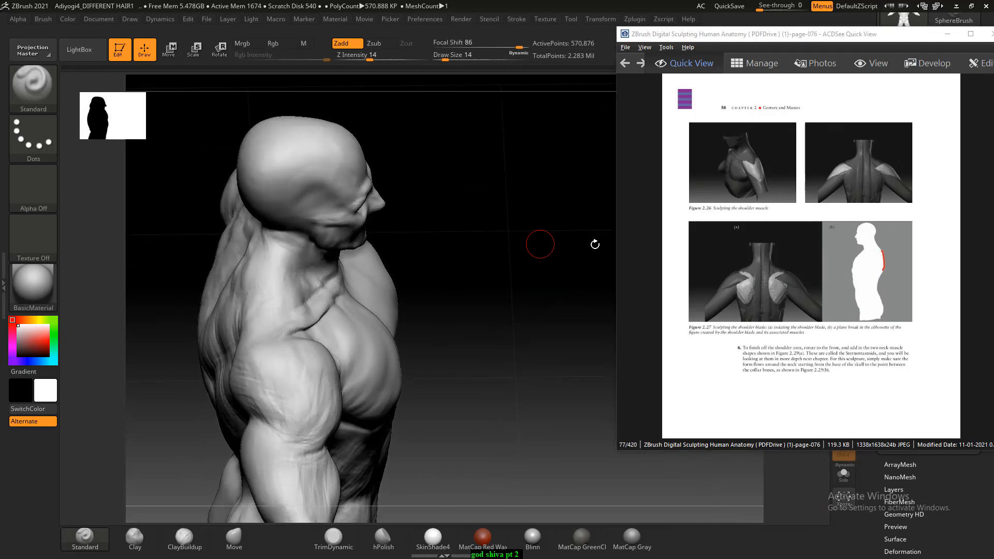
click(775, 179)
scroll(775, 184, up, 3)
drag(776, 186, 785, 254)
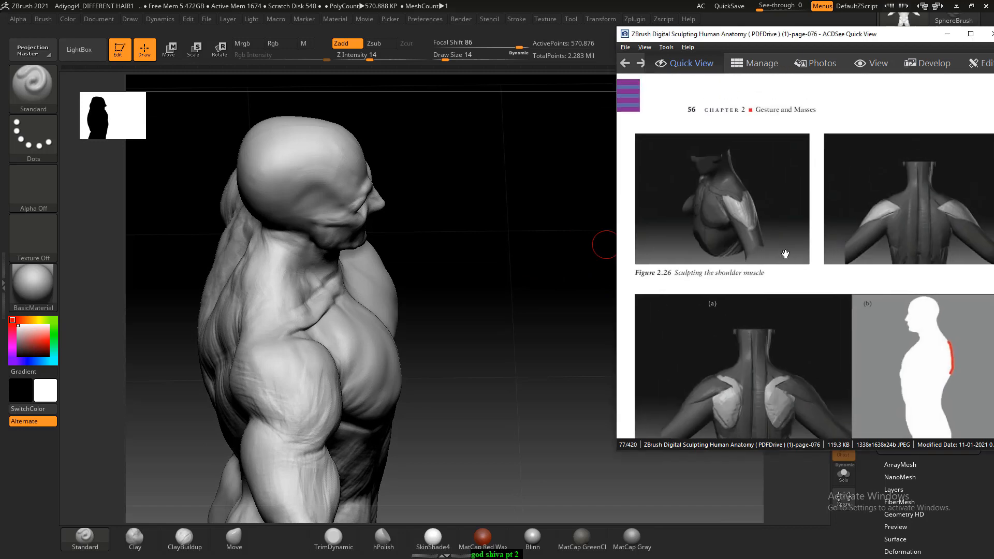
scroll(785, 255, up, 2)
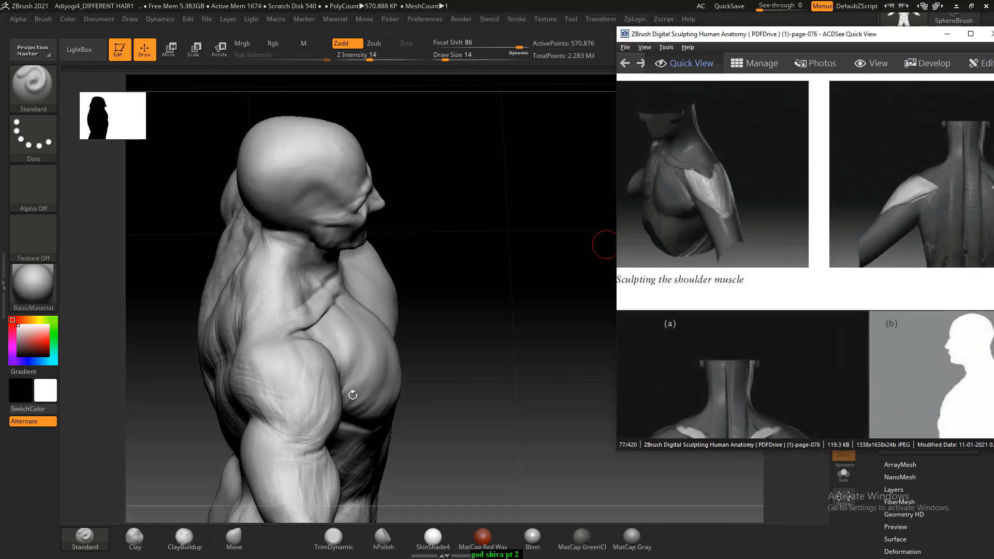
- In ZBrush, refine the shoulder muscle with ClayBuildup at Draw Size 30, following Figure 2.26
mouse_move(306, 412)
right_down()
mouse_move(463, 328)
mouse_move(284, 435)
right_up()
click(193, 537)
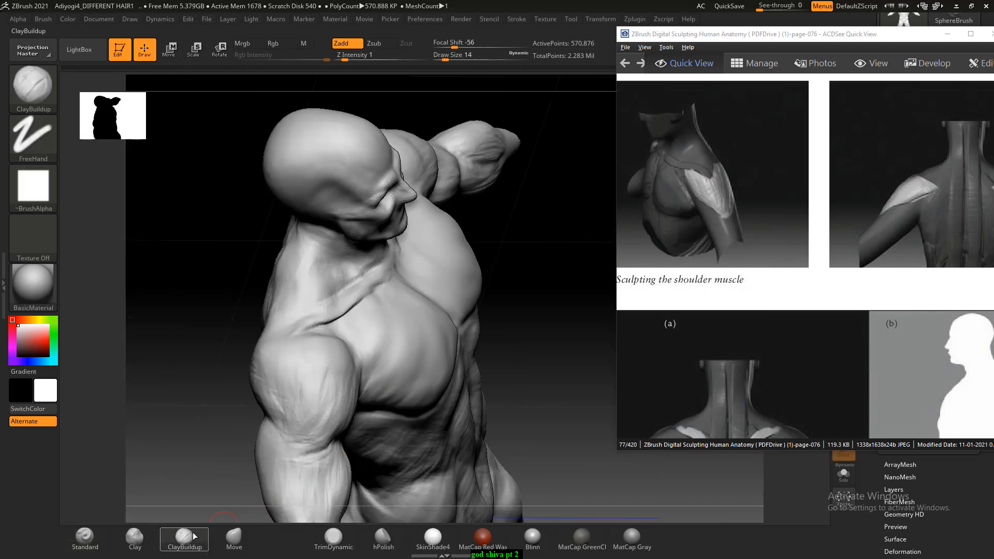
mouse_move(186, 441)
alt+right_down()
mouse_move(184, 348)
mouse_move(184, 364)
alt+right_up()
key(bracketright)
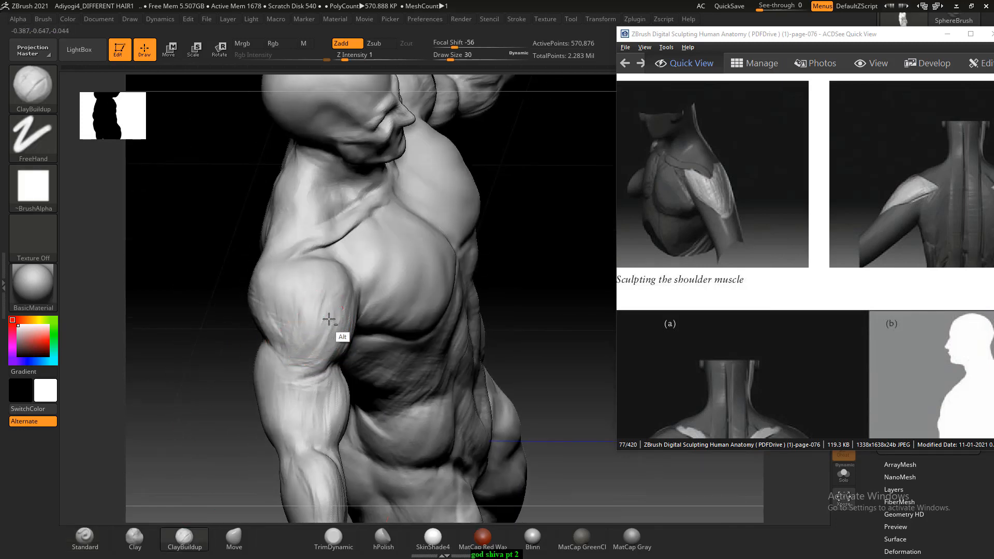
mouse_move(318, 337)
right_down()
mouse_move(211, 344)
mouse_move(466, 336)
right_up()
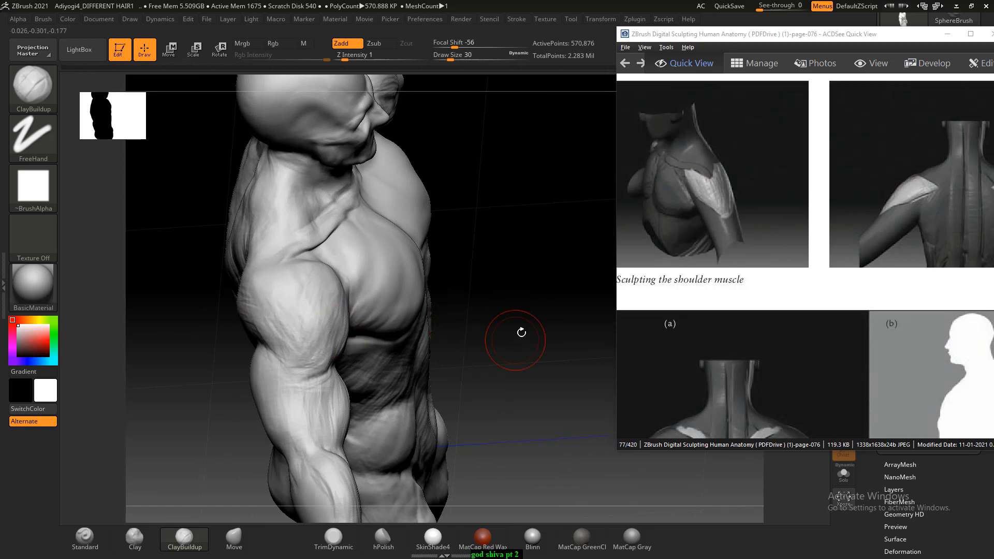
mouse_move(521, 332)
right_down()
mouse_move(537, 284)
mouse_move(455, 300)
mouse_move(306, 262)
mouse_move(316, 289)
right_up()
alt+drag(328, 304, 343, 307)
shift+drag(299, 269, 252, 216)
- In ACDSee, go to the next reference page and enlarge Figure 2.29 on the neck muscle forms
scroll(843, 277, down, 1)
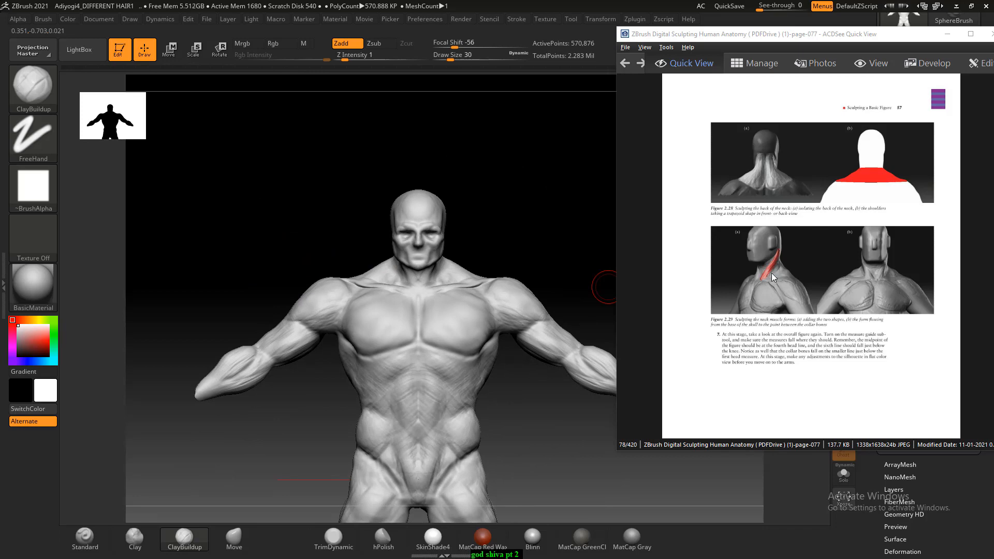
scroll(771, 272, up, 1)
ctrl+scroll(803, 275, up, 3)
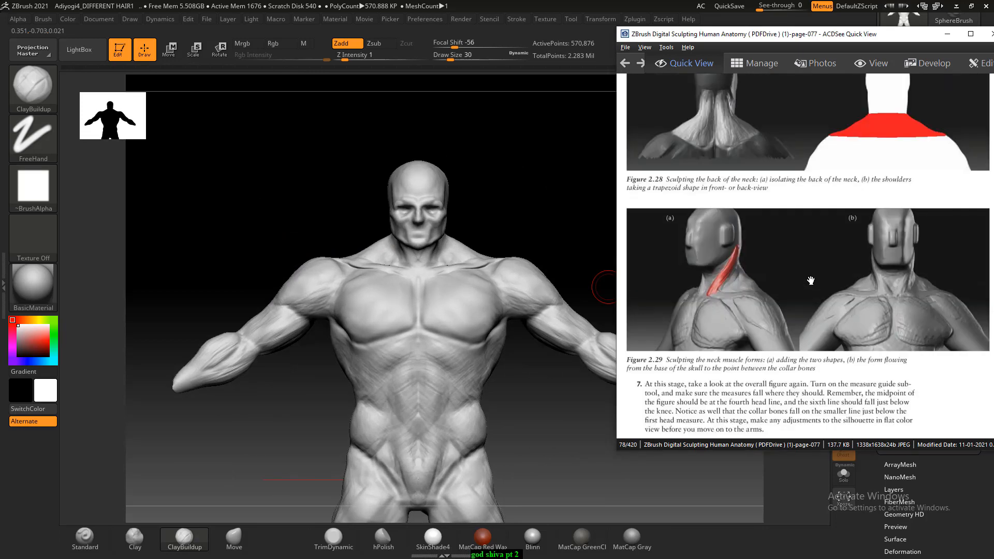
- In ZBrush, paint an oval ear-shaped mask on the side of the head with MaskPen at Draw Size 9
drag(477, 210, 509, 214)
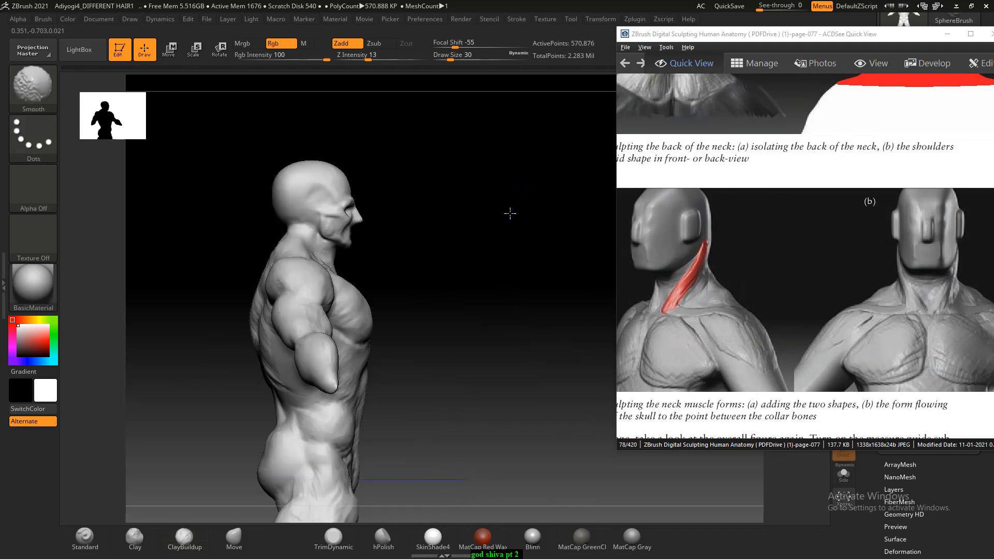
mouse_move(484, 253)
alt+mouse_down()
mouse_move(511, 278)
mouse_move(531, 351)
alt+mouse_up()
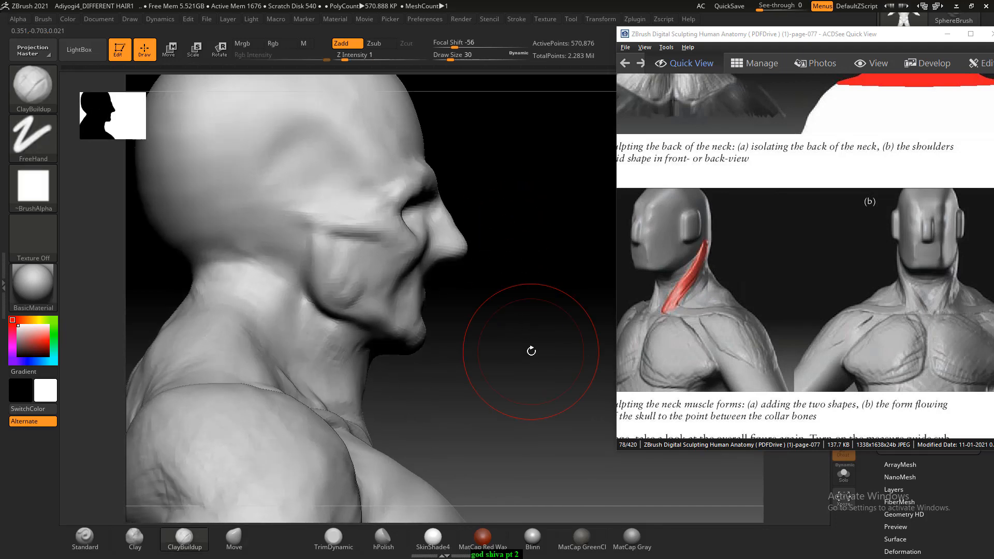
key([)
key([)
key([)
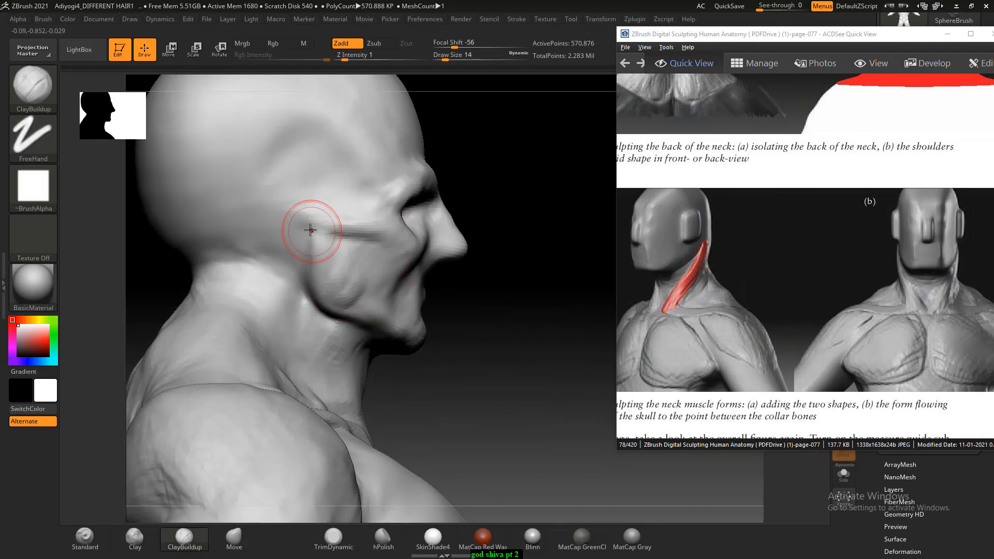
mouse_move(299, 207)
ctrl+mouse_down()
mouse_move(291, 201)
mouse_move(301, 222)
mouse_move(298, 178)
mouse_move(316, 207)
mouse_move(284, 187)
mouse_move(294, 195)
ctrl+mouse_up()
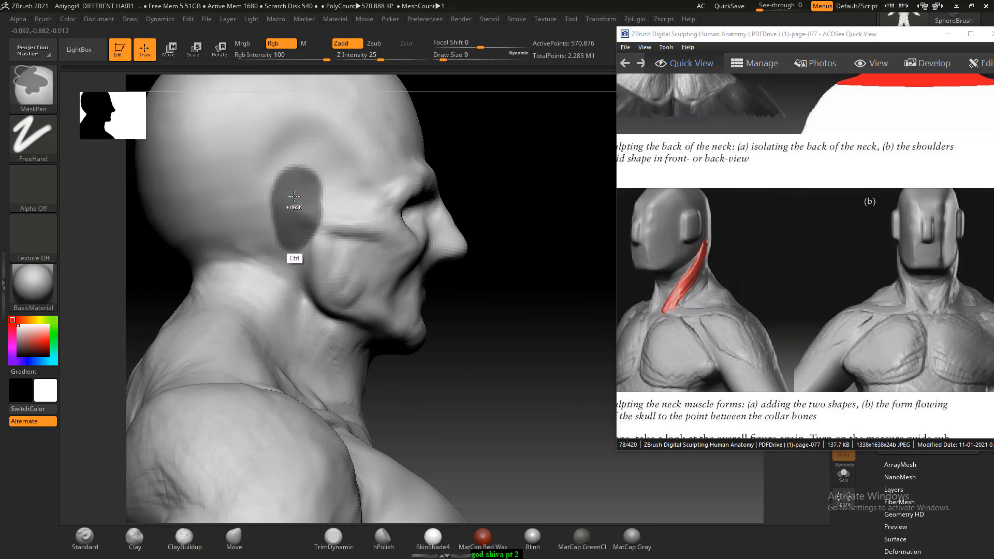
drag(574, 133, 507, 134)
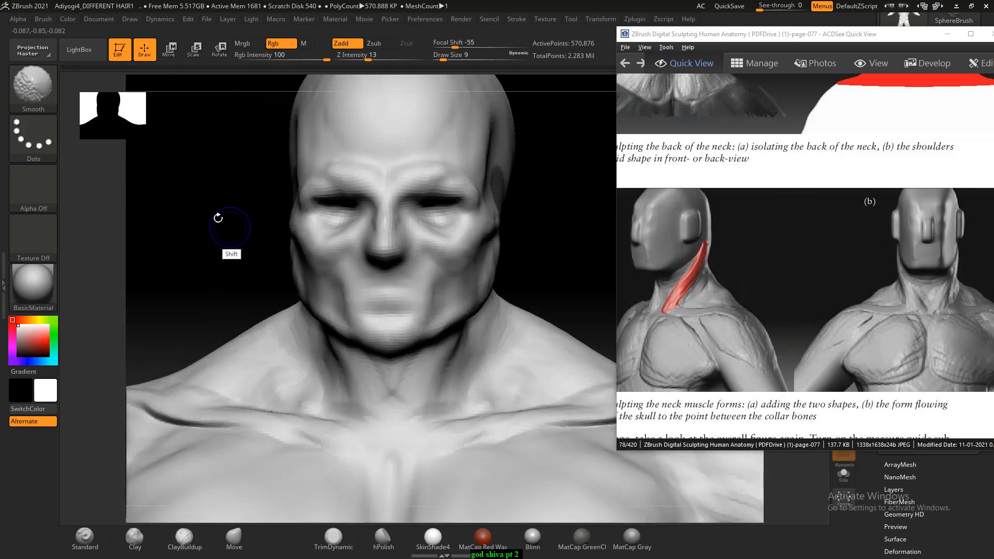
- Invert the mask and pull the ears outward from the head with the Move brush at Draw Size 34
mouse_move(218, 217)
shift+mouse_down()
mouse_move(233, 224)
mouse_move(209, 222)
shift+mouse_up()
ctrl+click(219, 218)
click(241, 538)
key(bracketright)
key(bracketright)
mouse_move(529, 200)
shift+mouse_down()
mouse_move(500, 188)
mouse_move(556, 201)
mouse_move(324, 234)
mouse_move(361, 249)
mouse_move(388, 213)
mouse_move(379, 221)
shift+mouse_up()
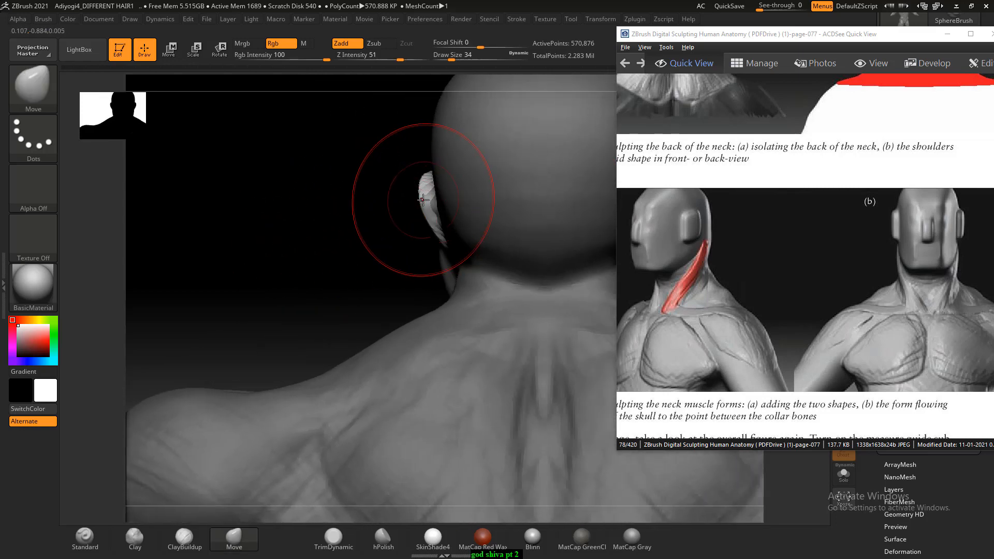
- Refine the shape of both ears with the Move brush at Draw Size 22 and clear the mask
key(bracketleft)
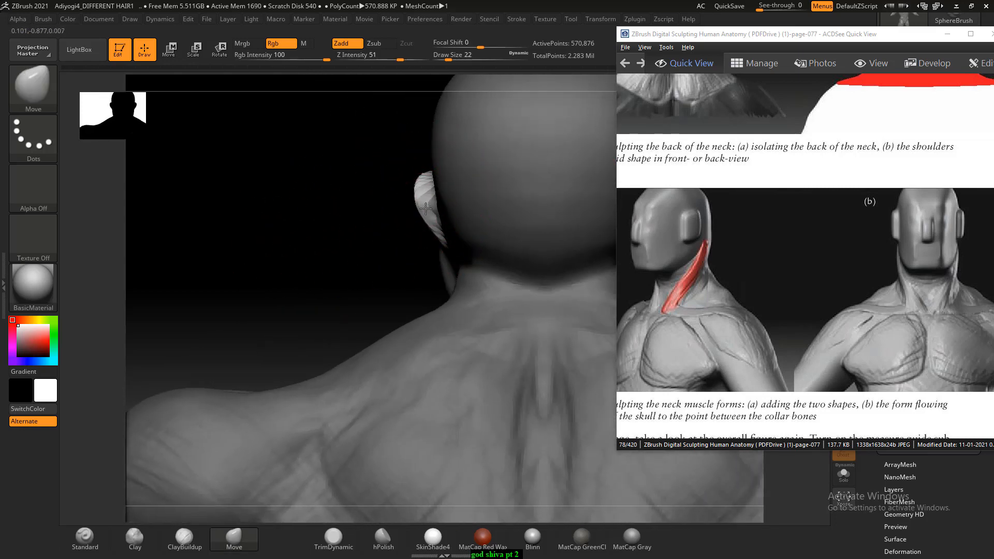
drag(289, 248, 545, 217)
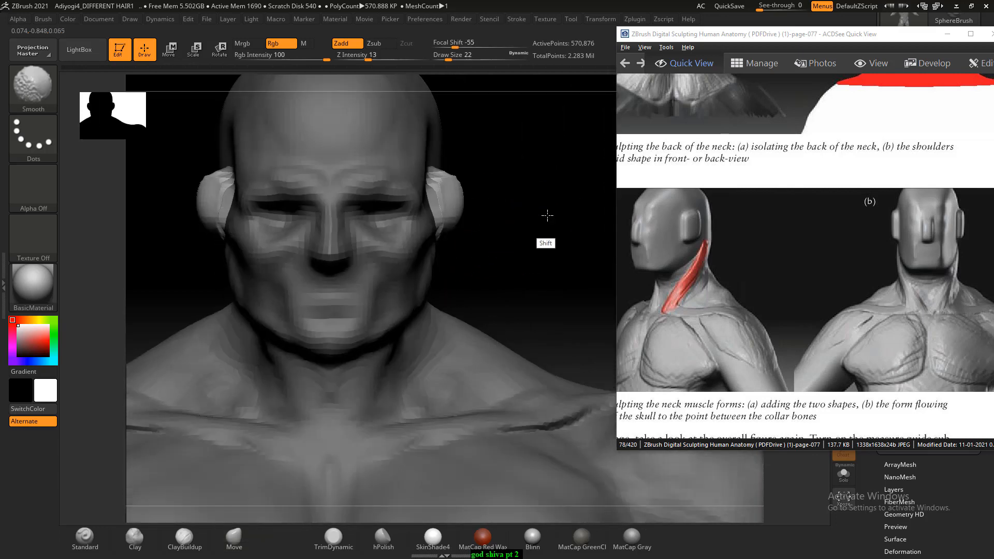
drag(444, 222, 438, 233)
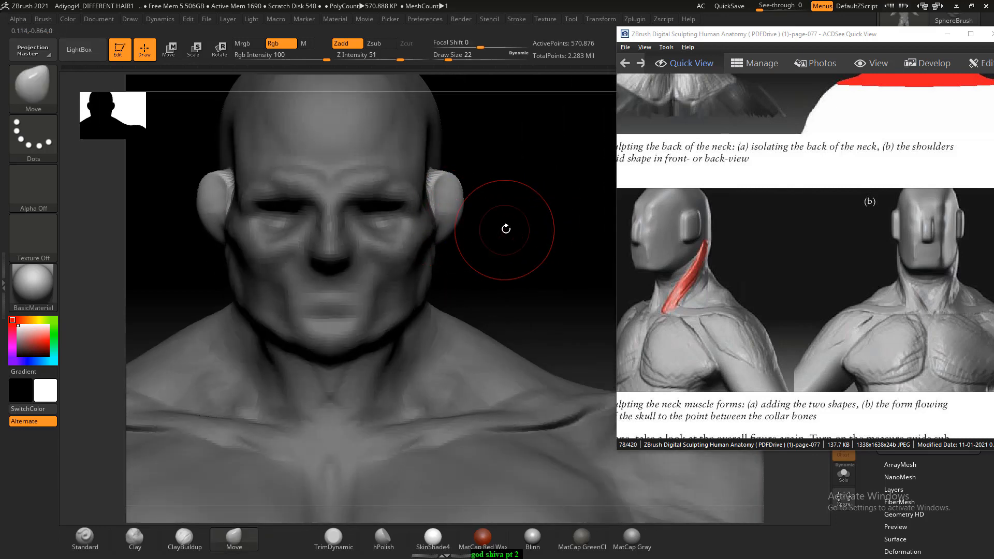
mouse_move(506, 228)
shift+mouse_down()
mouse_move(514, 210)
mouse_move(561, 210)
mouse_move(575, 200)
mouse_move(564, 219)
mouse_move(552, 204)
mouse_move(562, 194)
mouse_move(455, 337)
shift+mouse_up()
- Sculpt the side of the neck below the ear and under the jaw with ClayBuildup at Draw Size 9
click(185, 538)
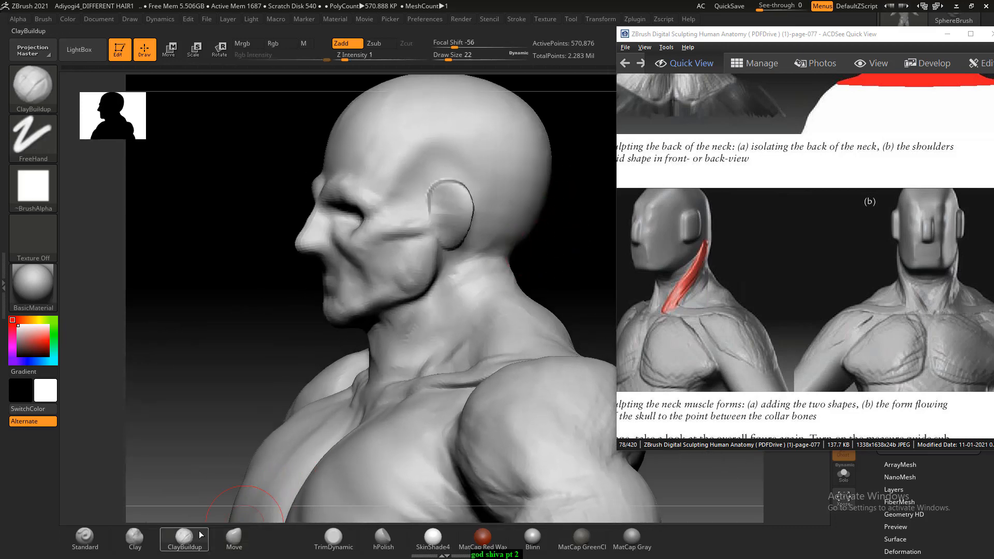
key(bracketleft)
key(bracketleft)
key(bracketleft)
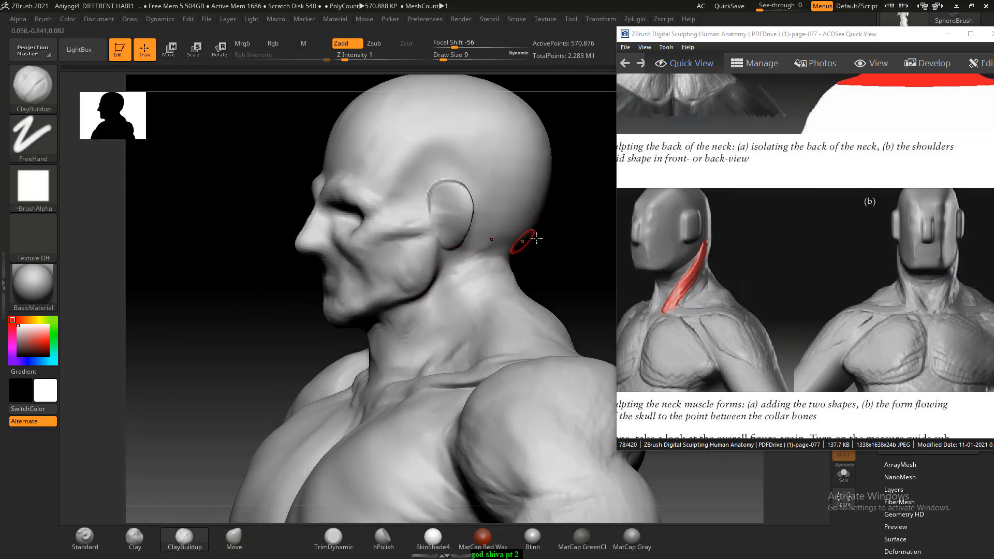
mouse_move(560, 235)
mouse_down()
mouse_move(552, 236)
mouse_move(561, 259)
mouse_move(466, 227)
mouse_up()
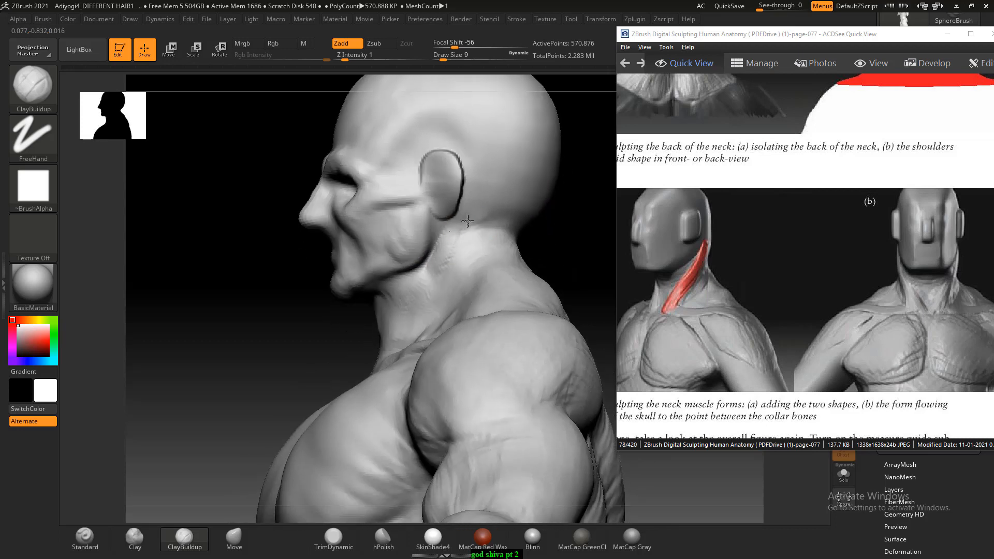
mouse_move(330, 342)
right_down()
mouse_move(455, 268)
mouse_move(382, 326)
right_up()
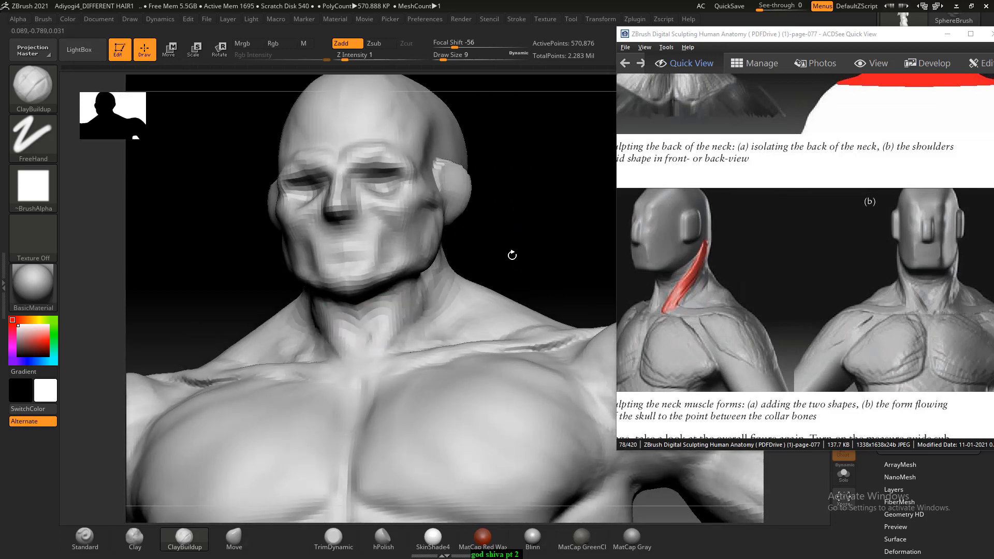
right_drag(512, 256, 362, 299)
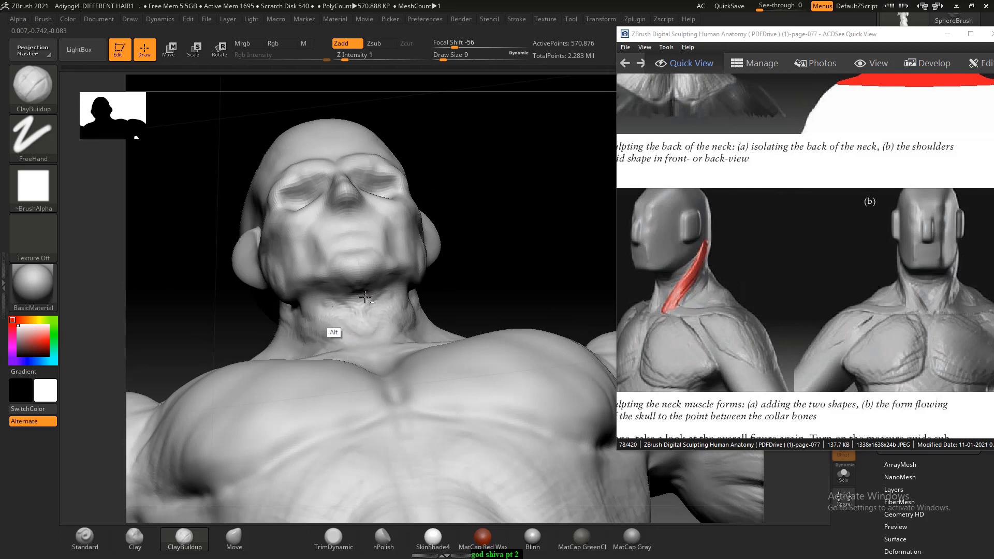
- Build up the diagonal neck muscle from behind the ear towards the collarbone with ClayBuildup at Draw Size 14
right_drag(508, 239, 458, 284)
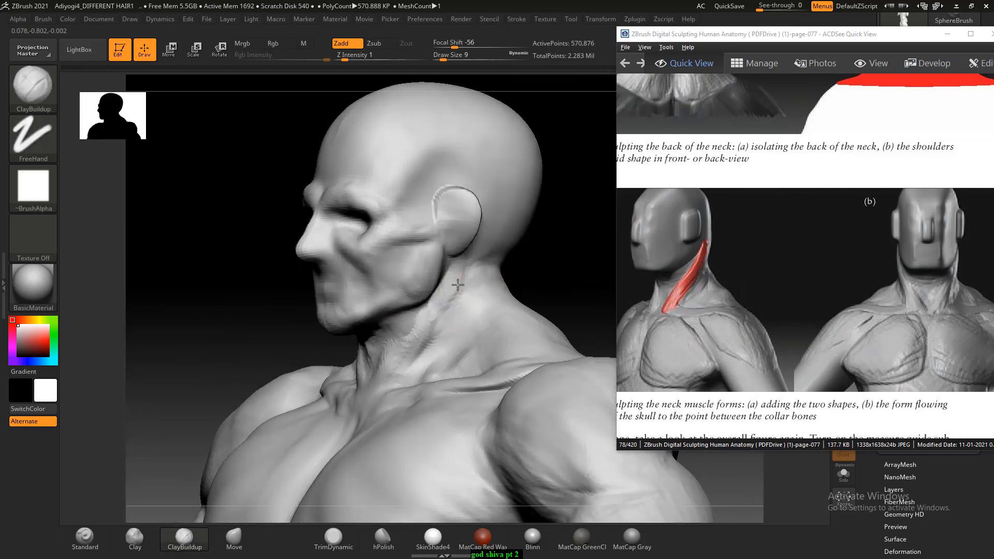
drag(457, 285, 429, 333)
key(bracketright)
key(bracketright)
drag(467, 285, 430, 347)
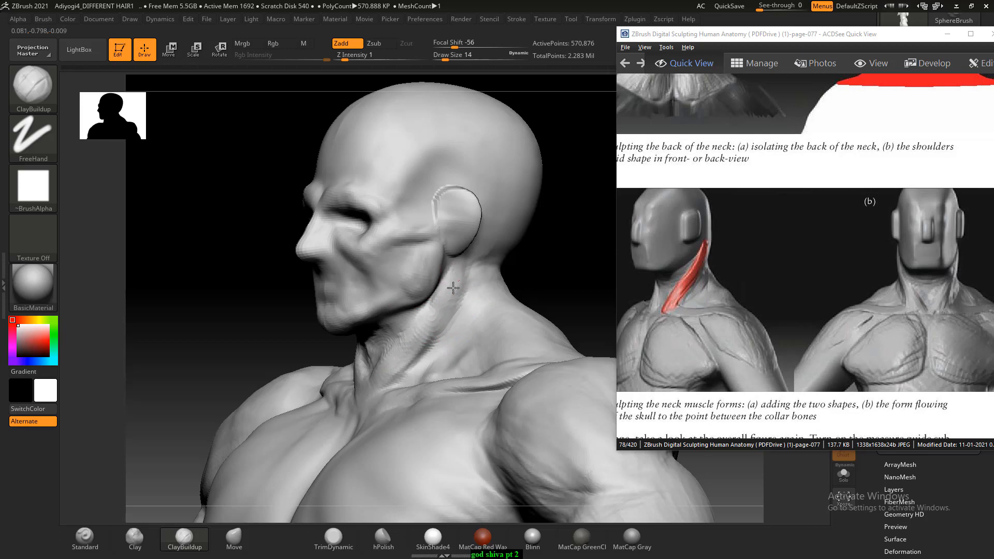
mouse_move(446, 304)
right_down()
mouse_move(577, 264)
mouse_move(550, 288)
right_up()
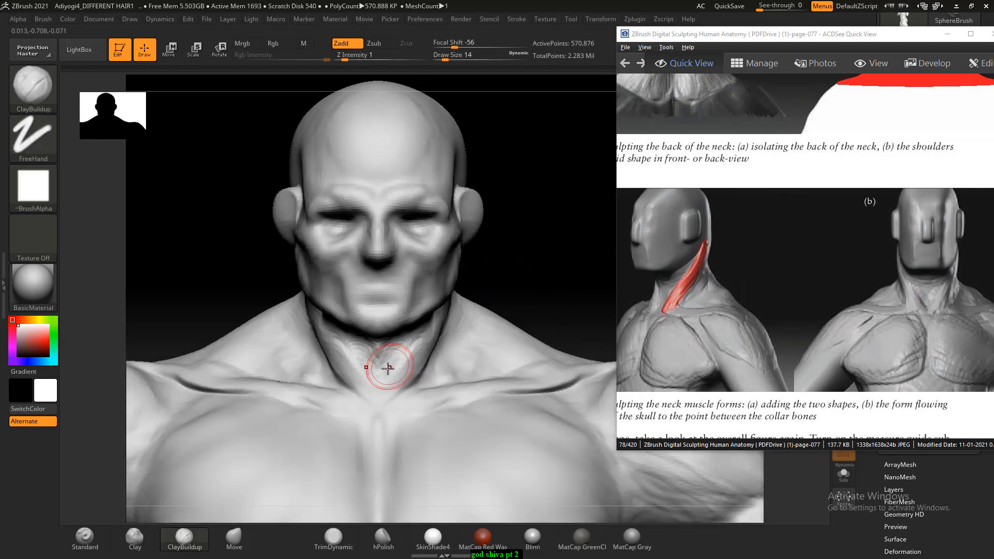
- Carve the front of the throat with ClayBuildup at Draw Size 9 and smooth the surface under the chin
key(bracketleft)
key(bracketleft)
key(alt)
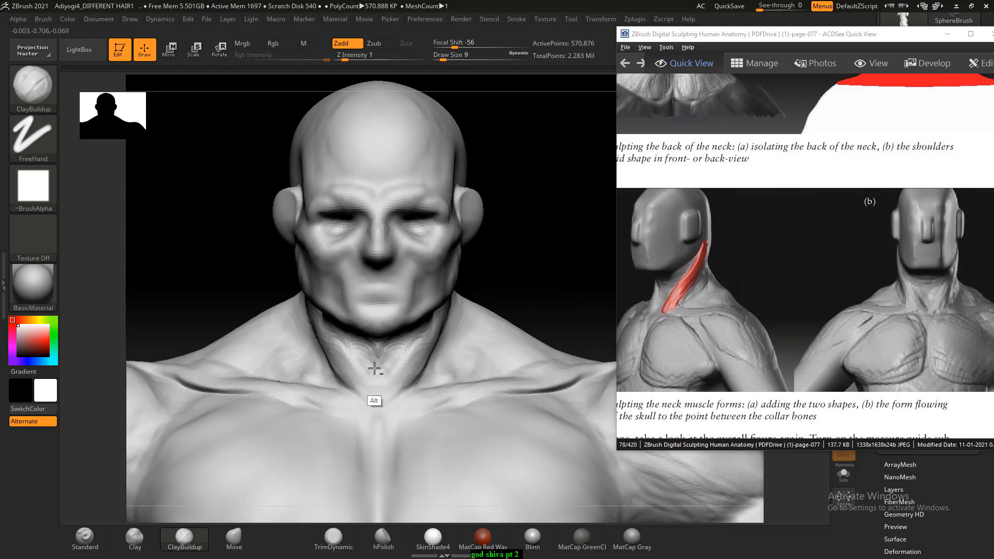
right_drag(501, 277, 350, 355)
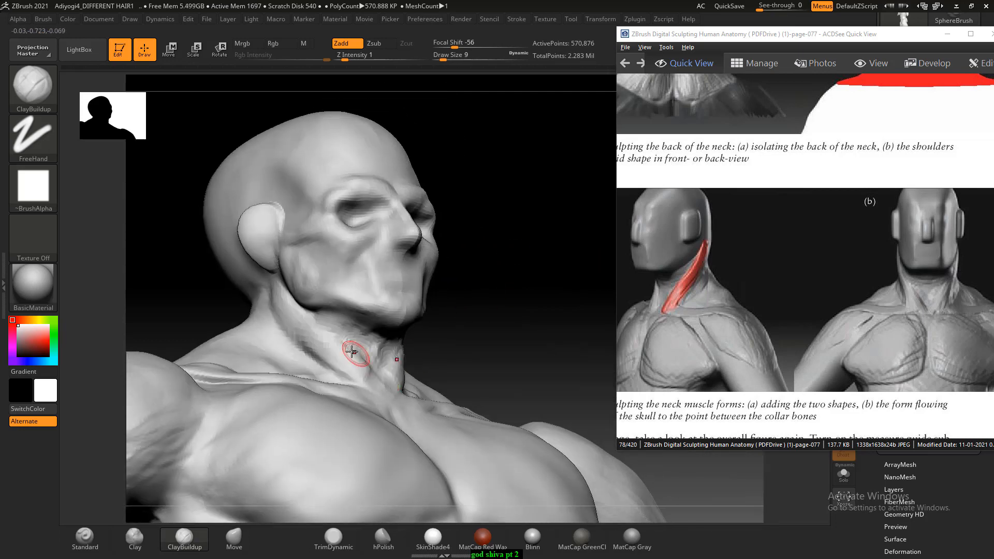
mouse_move(455, 300)
right_down()
mouse_move(514, 274)
mouse_move(532, 253)
mouse_move(396, 333)
right_up()
key(shift)
shift+drag(397, 333, 373, 323)
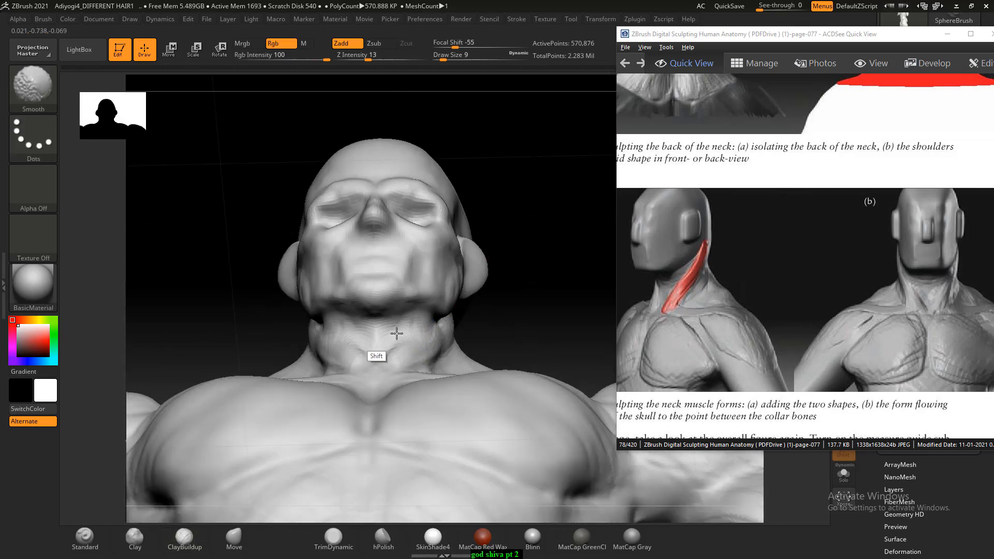
- Sculpt the lower neck where the muscles meet the inner ends of the collarbones with ClayBuildup at Draw Size 10
shift+drag(534, 275, 532, 244)
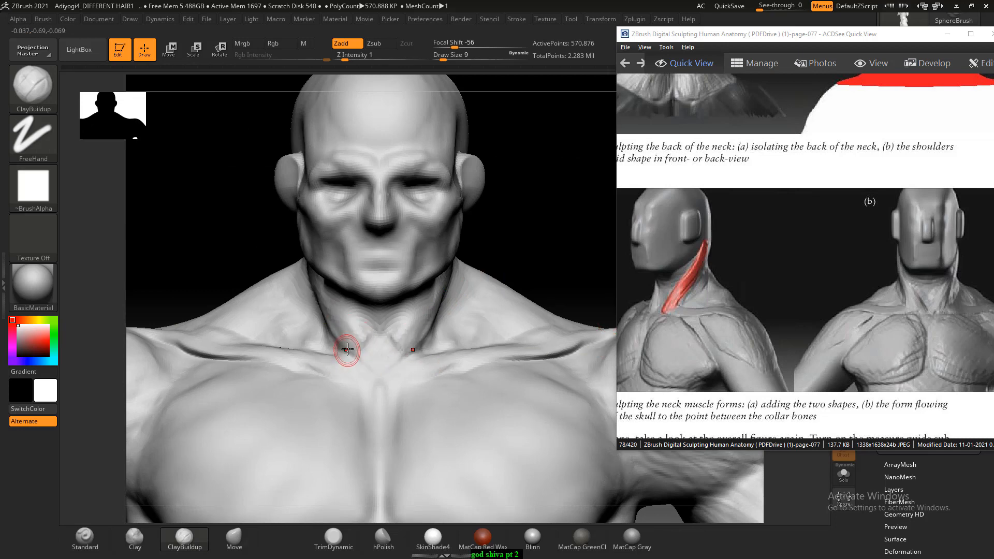
drag(345, 348, 345, 340)
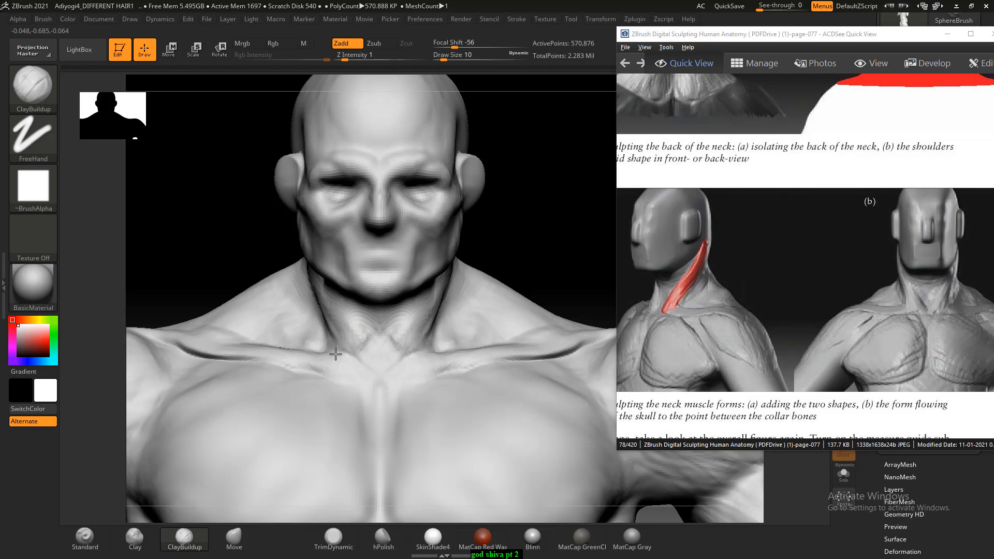
drag(336, 354, 328, 325)
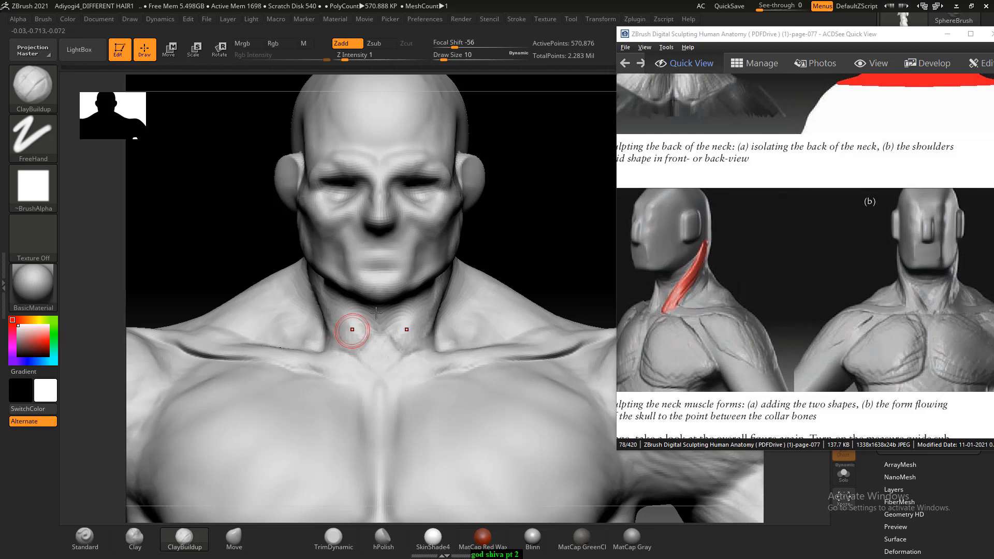
drag(559, 249, 480, 259)
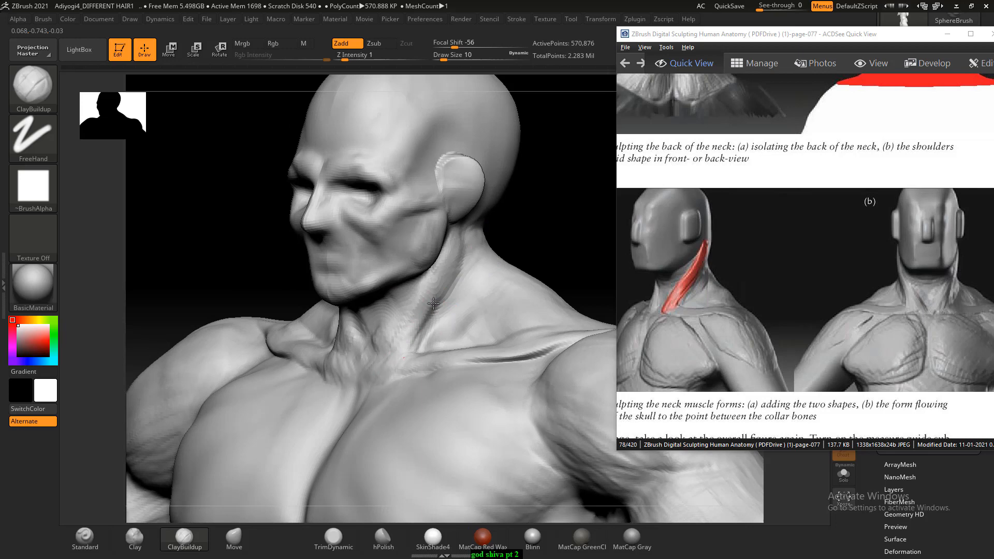
drag(554, 224, 444, 361)
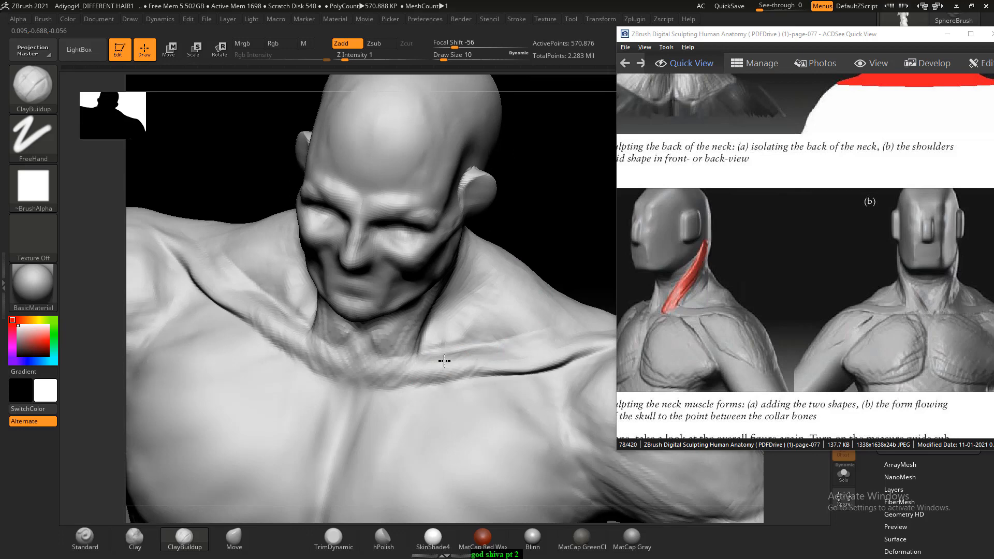
mouse_move(529, 264)
mouse_down()
mouse_move(537, 244)
mouse_move(498, 277)
mouse_up()
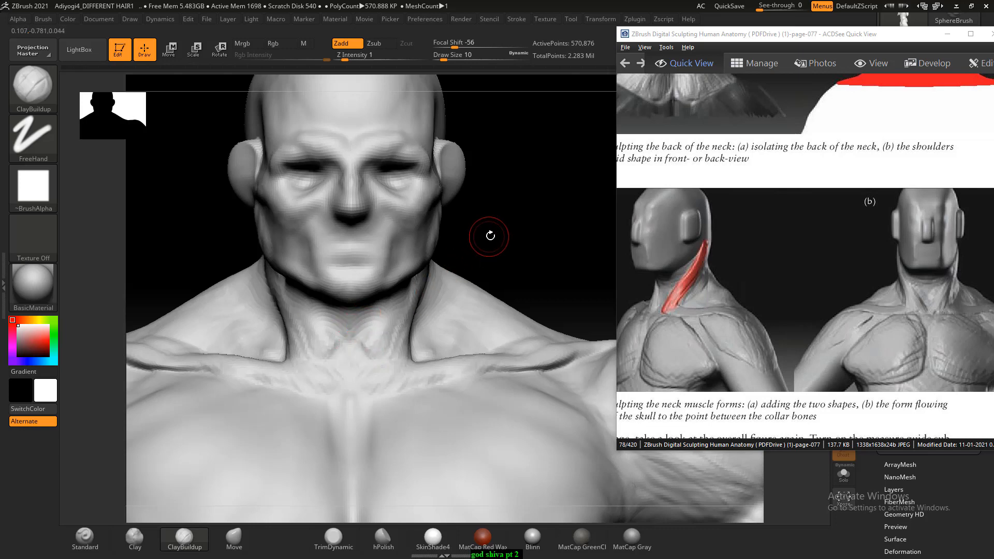
drag(490, 231, 505, 226)
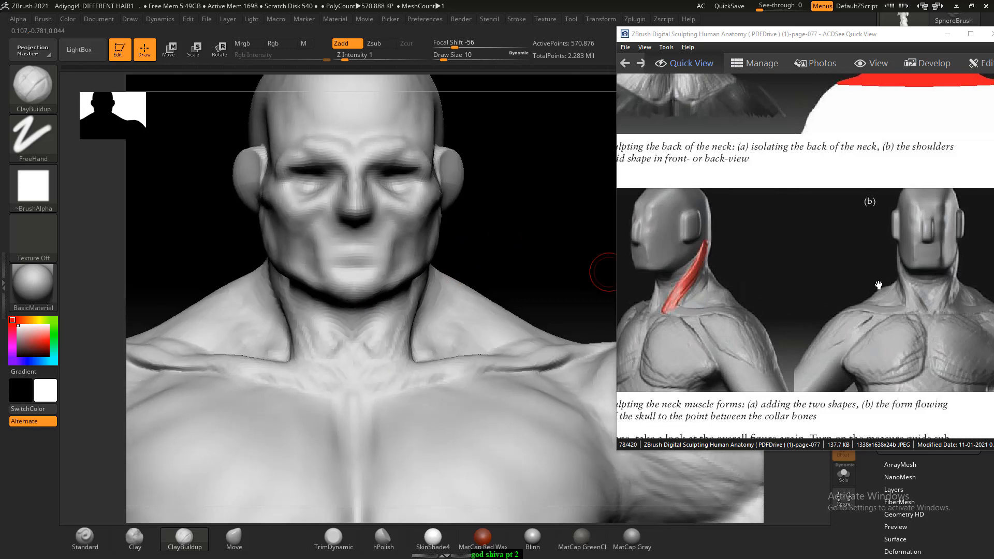
- Thicken the neck muscle band running from behind the ear down to the collarbone, following the red form in the reference
drag(521, 269, 514, 243)
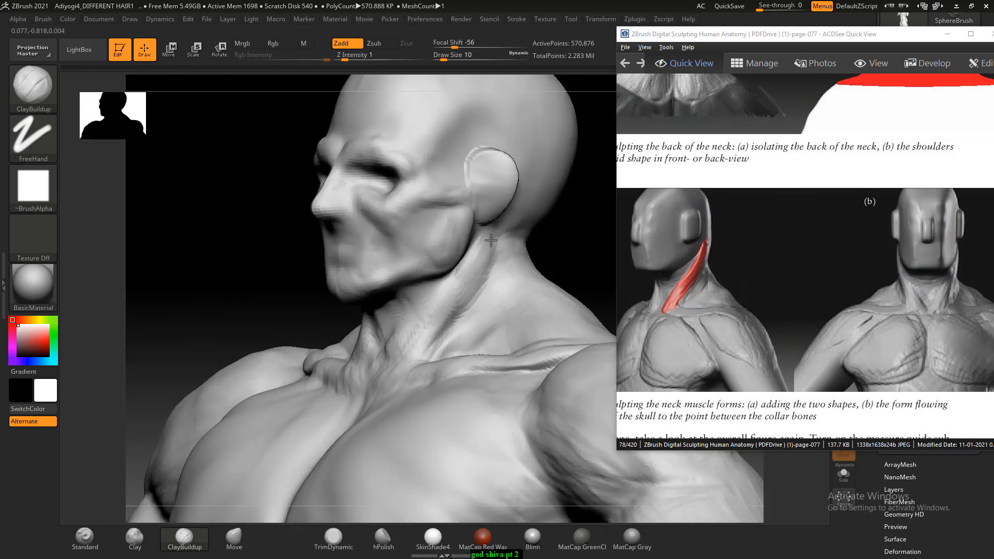
drag(469, 294, 444, 325)
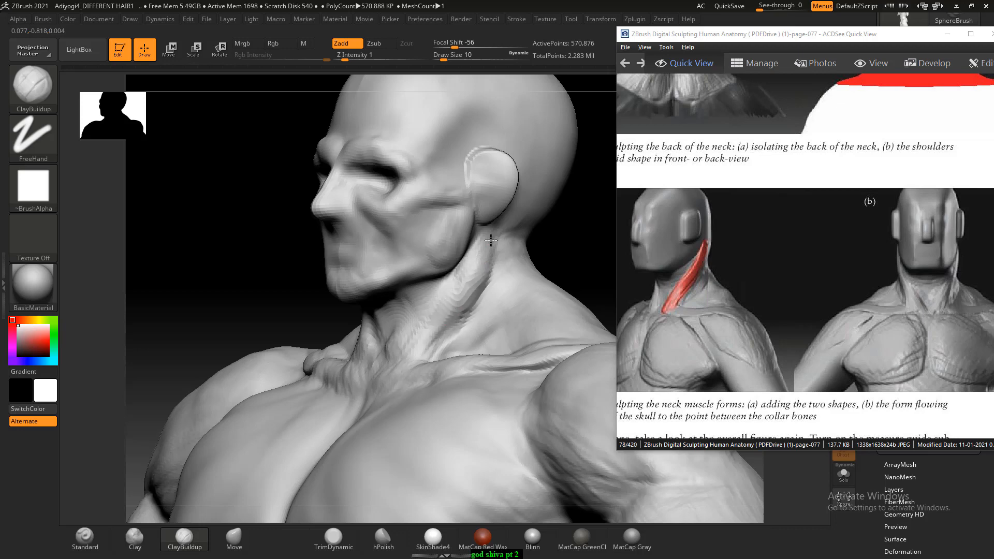
drag(479, 294, 440, 337)
drag(481, 264, 477, 291)
drag(571, 233, 603, 239)
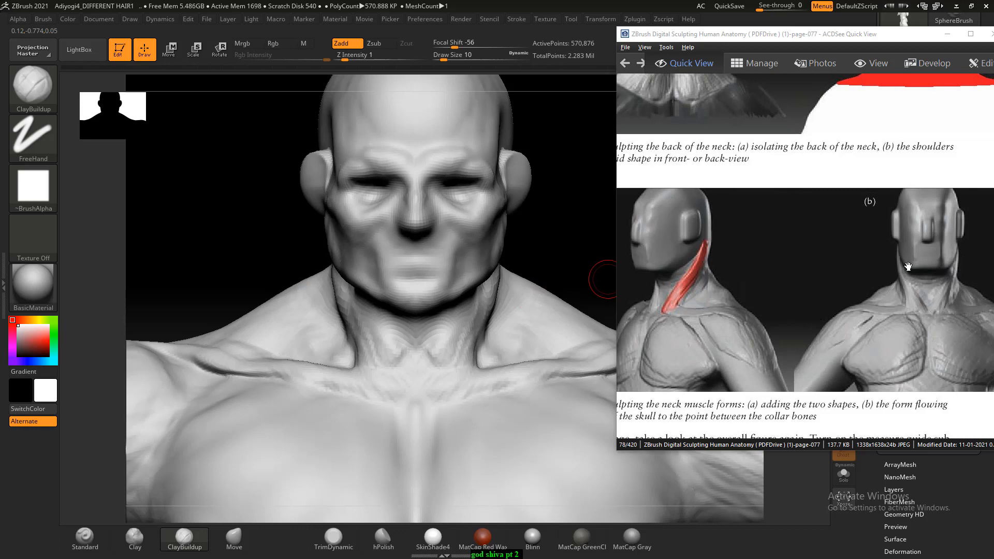
drag(514, 262, 480, 259)
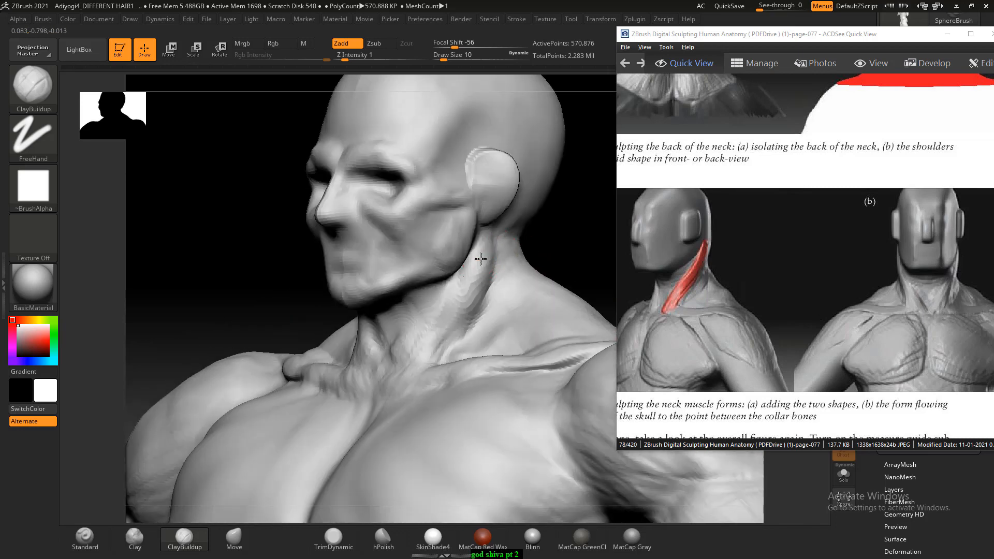
drag(429, 342, 470, 301)
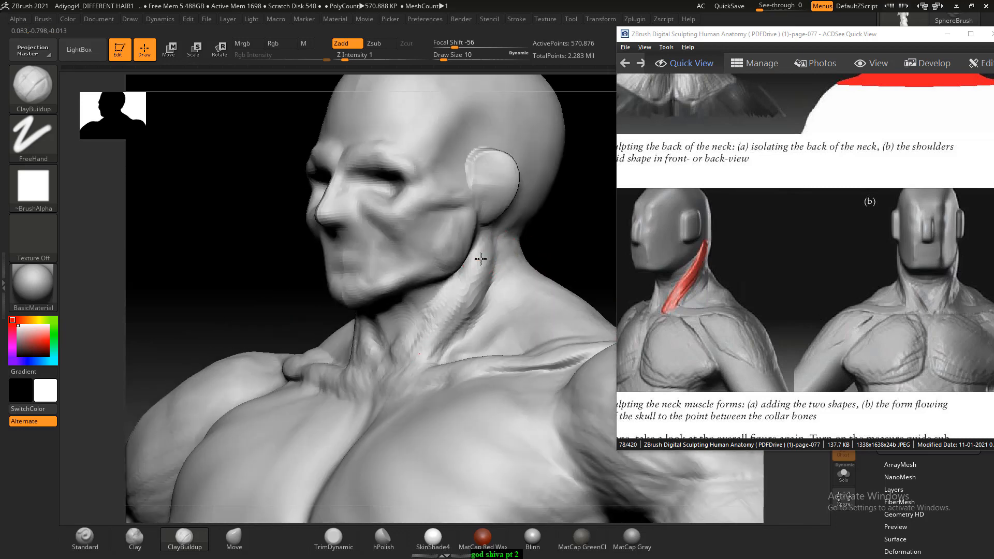
drag(420, 354, 431, 352)
- Define the front neck muscles as they converge from the throat to the point between the collarbones
drag(596, 238, 615, 239)
mouse_move(382, 363)
alt+mouse_down()
mouse_move(400, 345)
mouse_move(382, 357)
mouse_move(388, 326)
mouse_move(370, 338)
mouse_move(412, 314)
alt+mouse_up()
alt+drag(388, 347, 395, 332)
shift+drag(544, 248, 571, 244)
mouse_move(429, 311)
alt+mouse_down()
mouse_move(402, 348)
mouse_move(414, 333)
alt+mouse_up()
drag(543, 239, 486, 260)
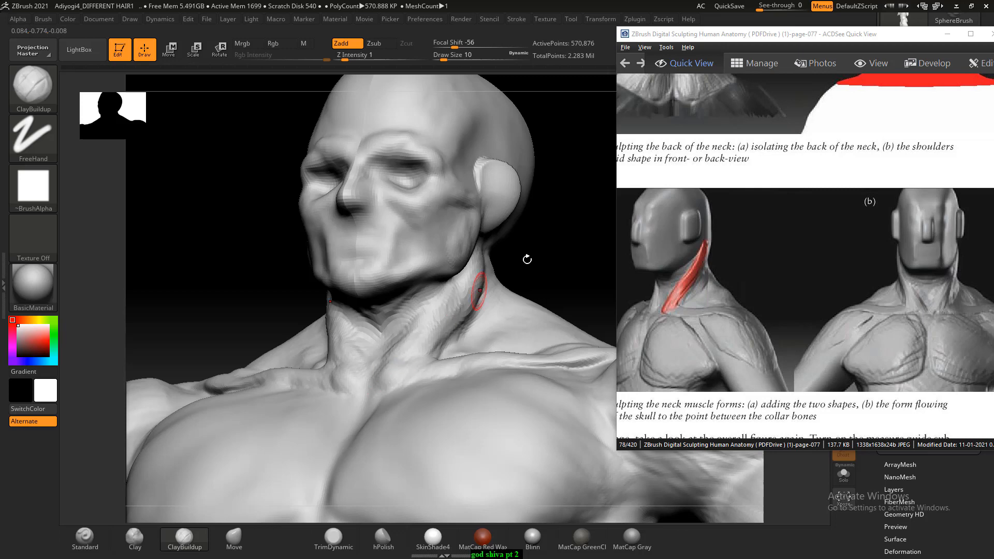
shift+drag(528, 260, 557, 280)
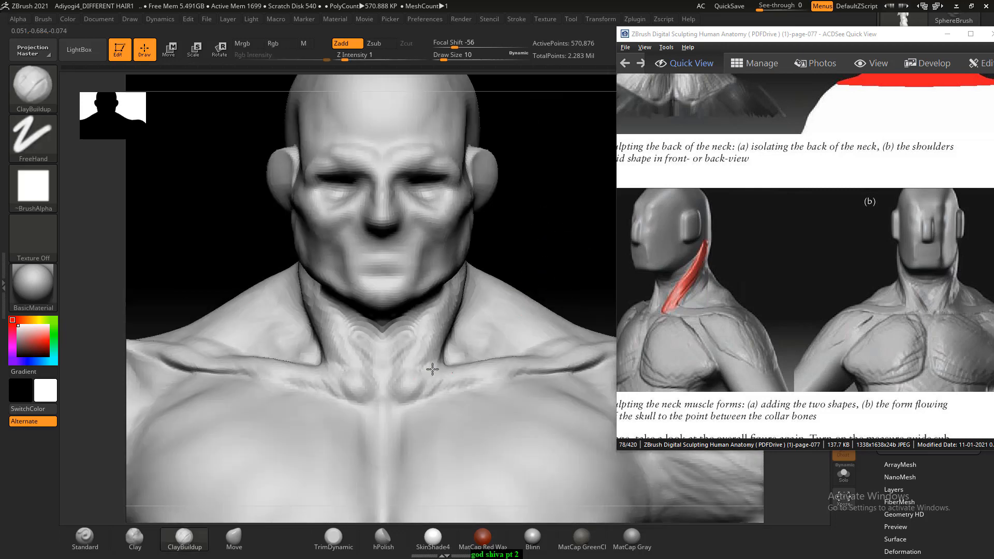
mouse_move(562, 291)
alt+mouse_down()
mouse_move(505, 259)
mouse_move(484, 265)
mouse_move(538, 237)
mouse_move(519, 197)
mouse_move(510, 213)
mouse_move(509, 198)
mouse_move(489, 263)
alt+mouse_up()
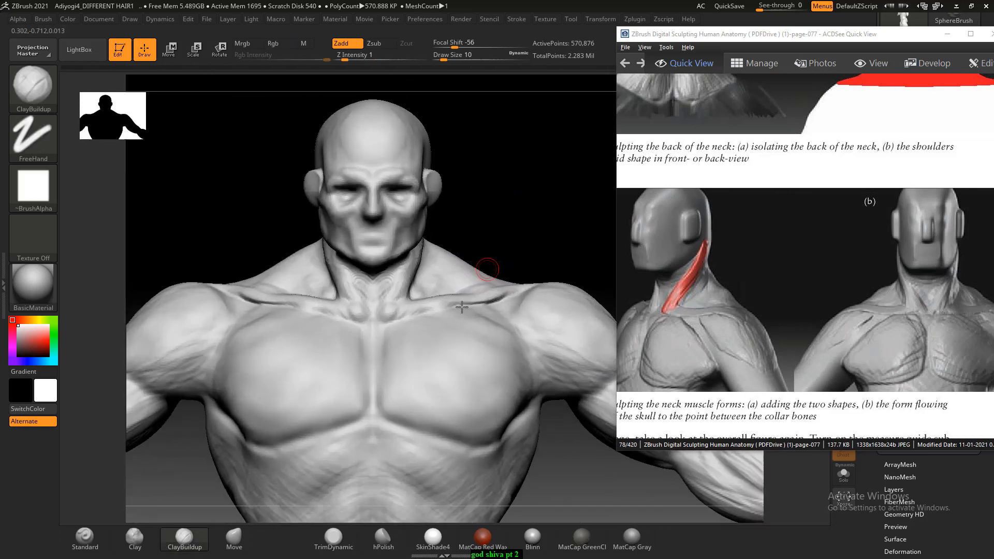
- Carve diagonal muscle fibres across the pectorals with ClayBuildup at Draw Size 26 and soften them with the Smooth brush
key(bracketright)
key(bracketright)
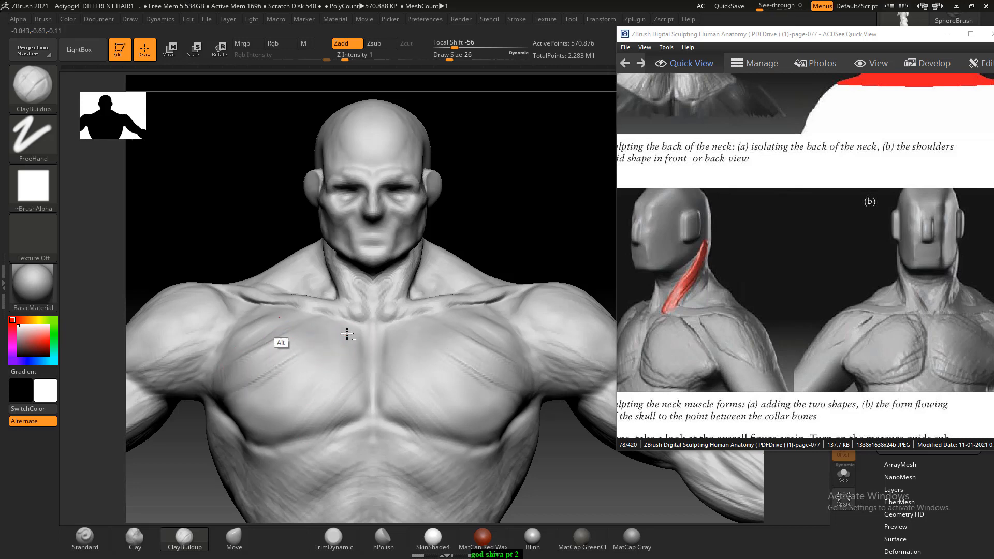
key(shift)
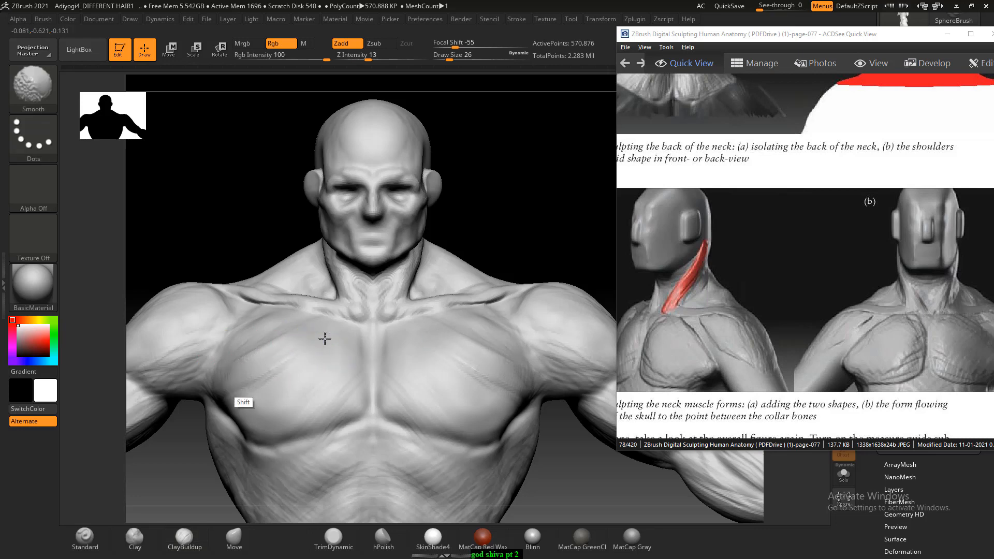
shift+drag(324, 338, 272, 354)
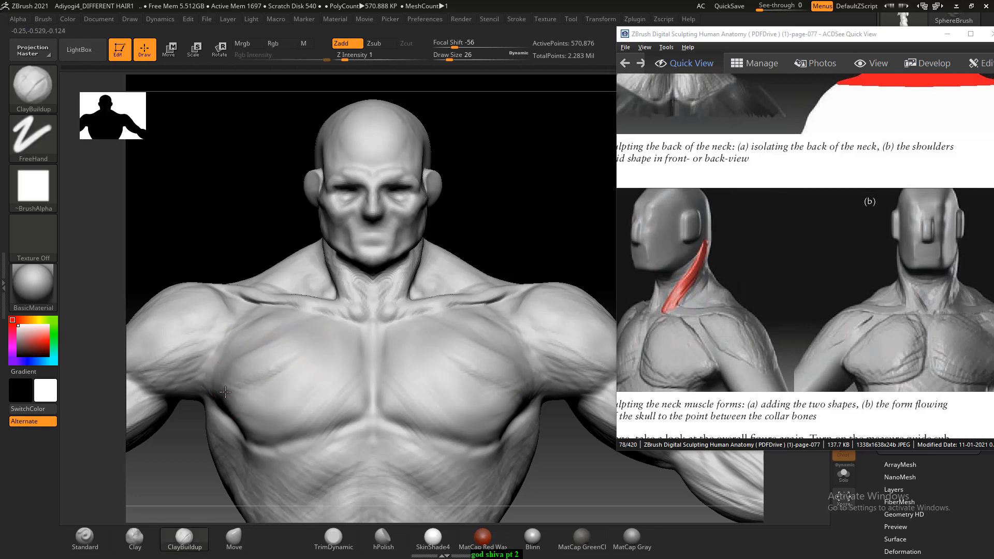
- Add volume to the lower and inner pectorals with ClayBuildup and smooth the chest surface
drag(247, 406, 282, 409)
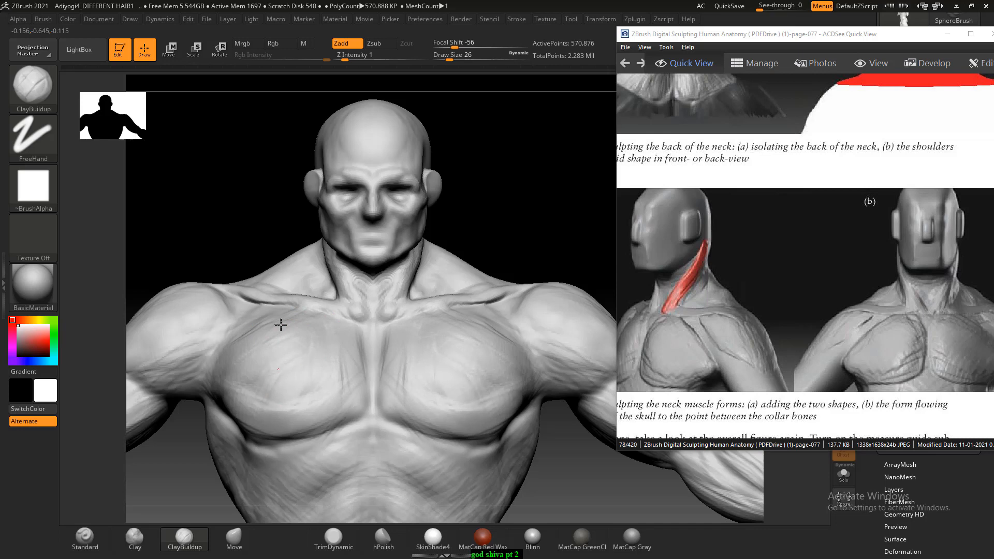
key(shift)
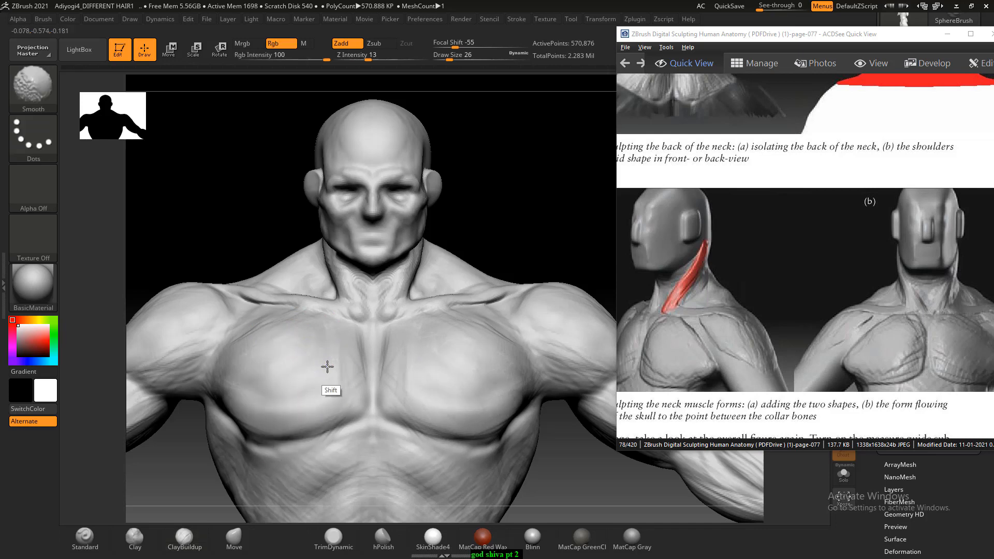
mouse_move(327, 367)
shift+mouse_down()
mouse_move(219, 356)
mouse_move(258, 326)
shift+mouse_up()
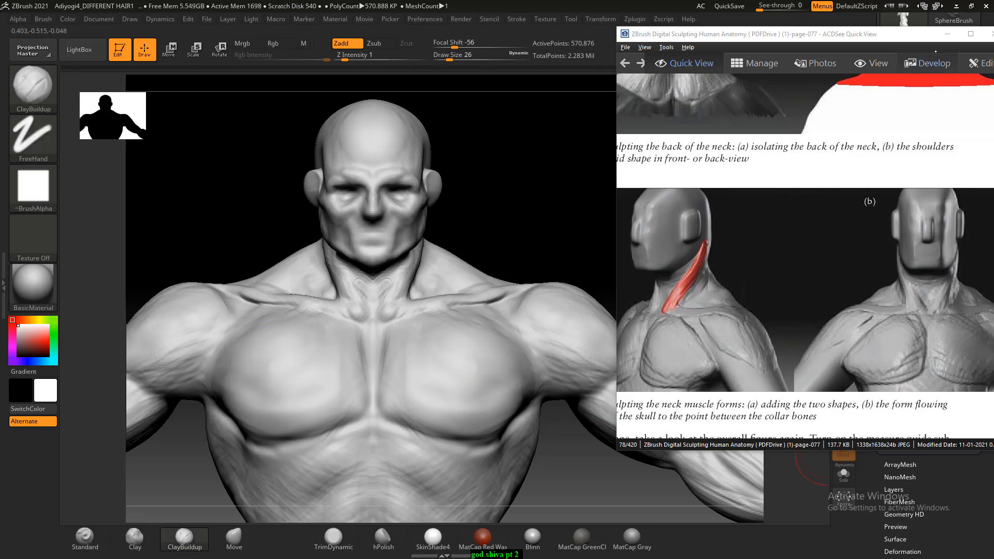
- Minimize the ACDSee reference viewer and switch to the File Explorer folder of ZBrush Digital Sculpting Human Anatomy pages
click(948, 34)
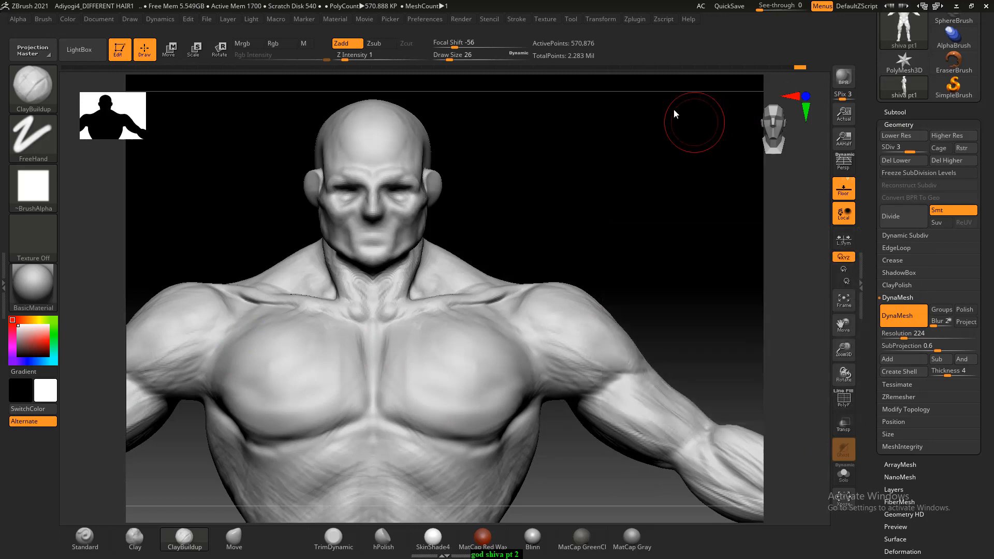
key(alt+Tab)
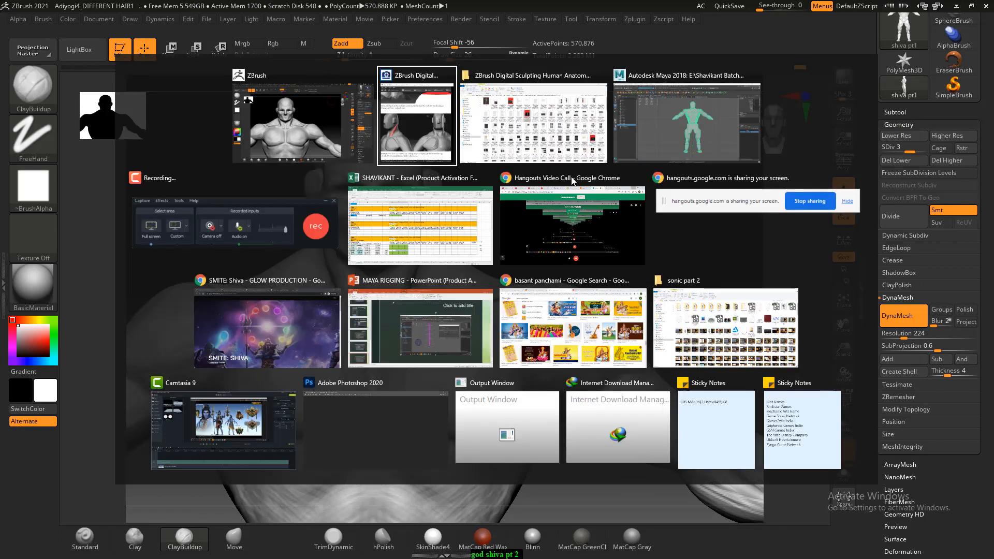
click(529, 148)
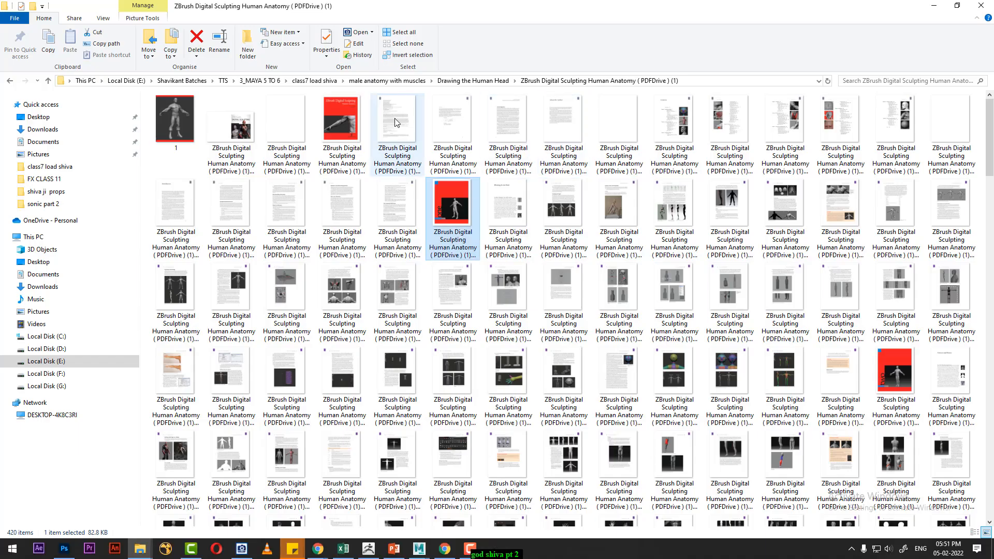
- Open the glow-production-17 reference image from the class7 load shiva folder and switch back to ZBrush
click(314, 81)
scroll(344, 170, down, 5)
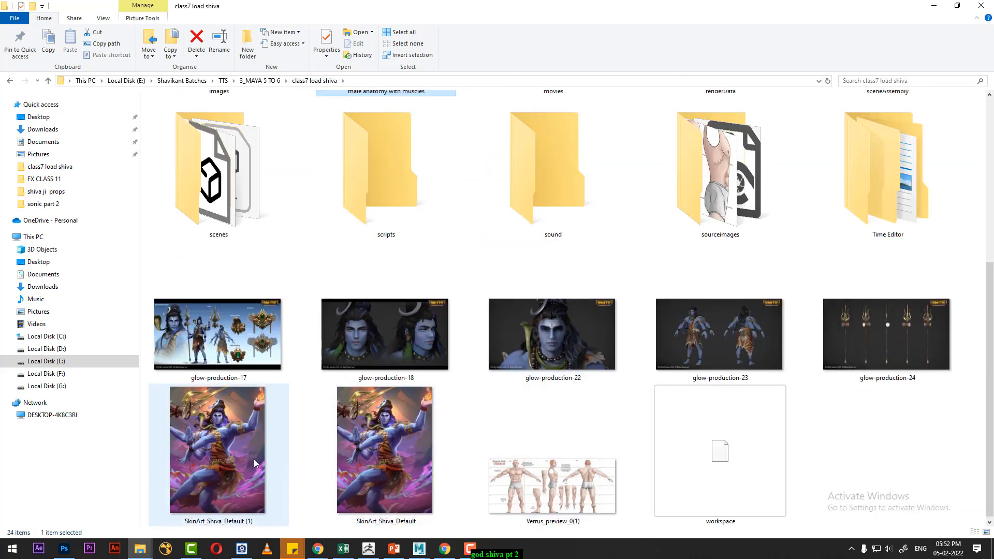
double_click(216, 340)
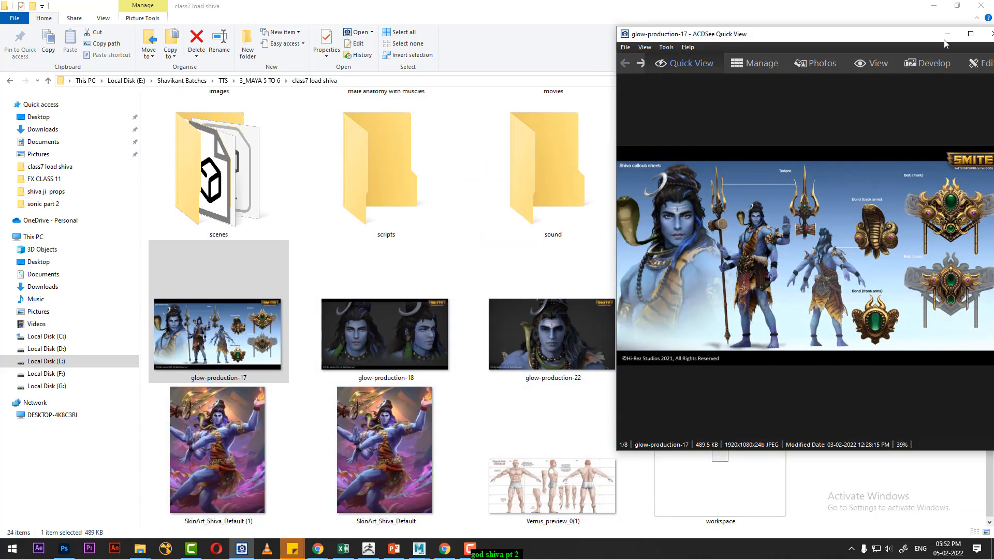
click(368, 549)
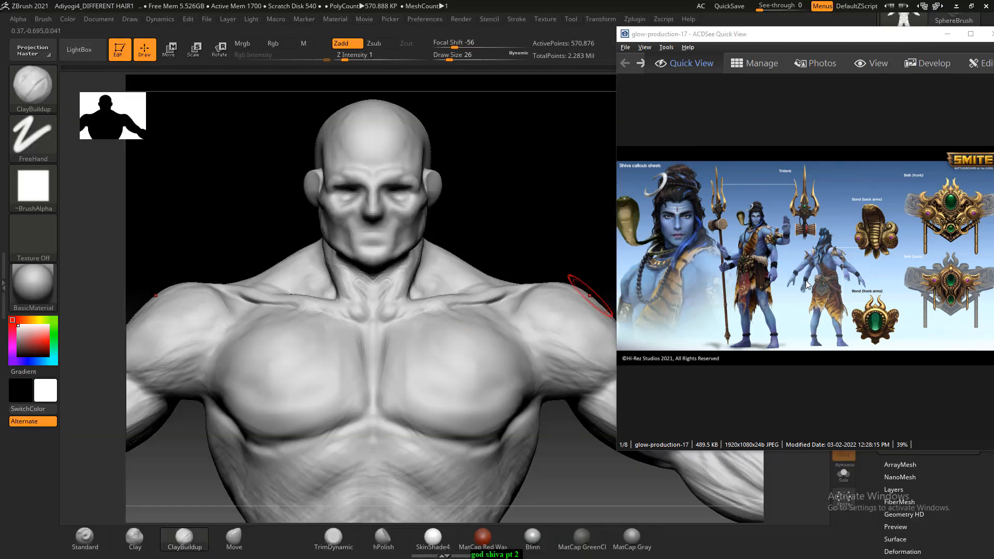
- Look through the Shiva reference images up to glow-production-23 and examine its front-facing figure's upper body enlarged to 200%
scroll(810, 281, up, 5)
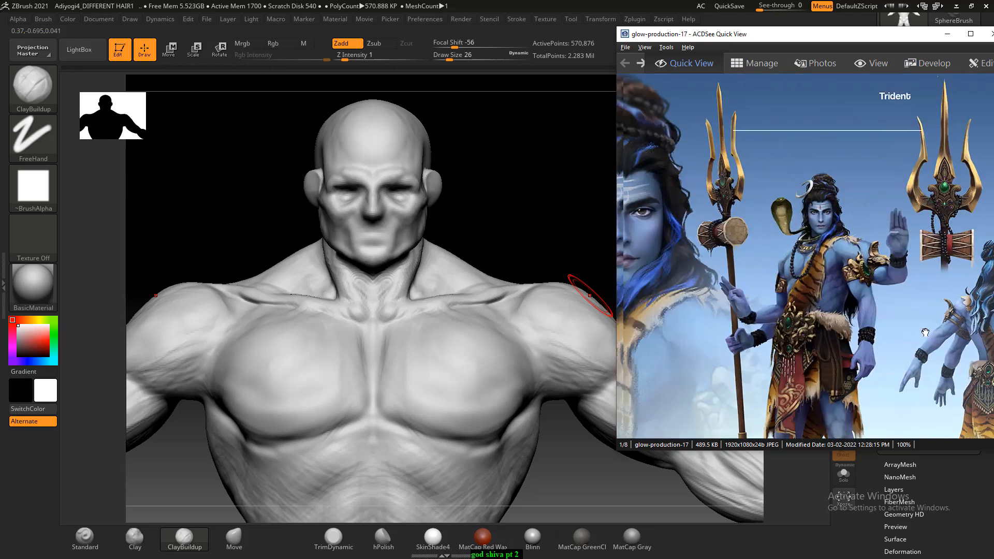
drag(860, 310, 958, 273)
scroll(951, 298, down, 1)
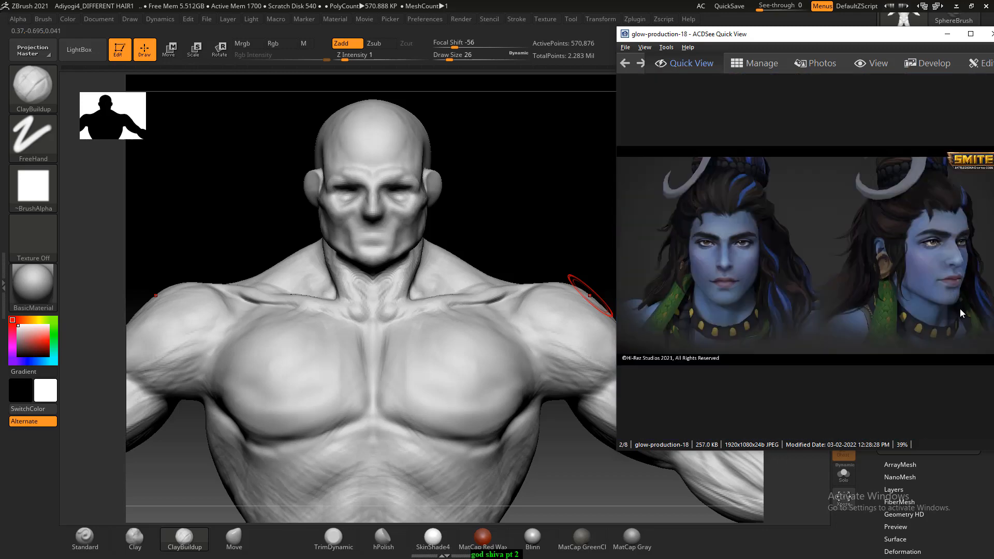
scroll(960, 314, down, 2)
scroll(822, 307, up, 3)
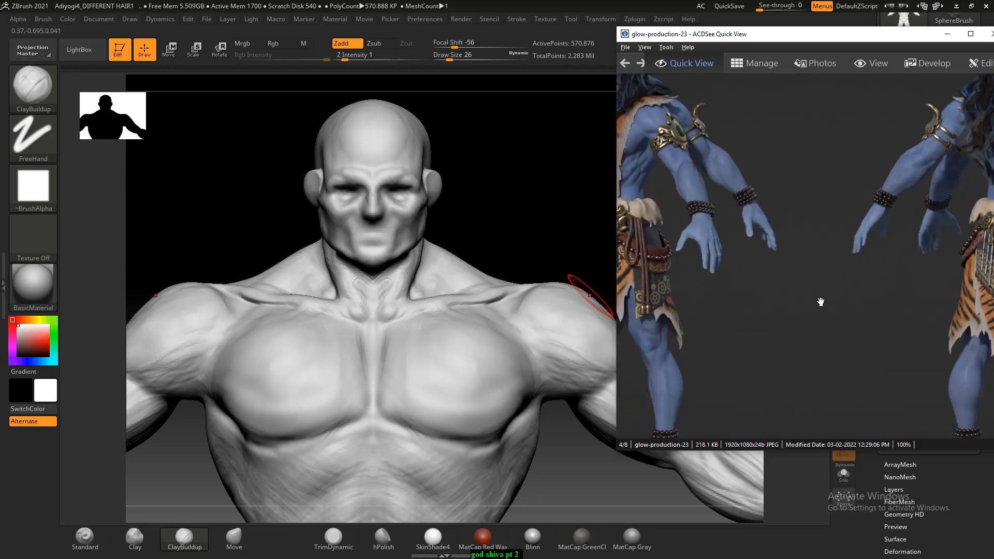
drag(820, 302, 957, 382)
scroll(808, 301, up, 2)
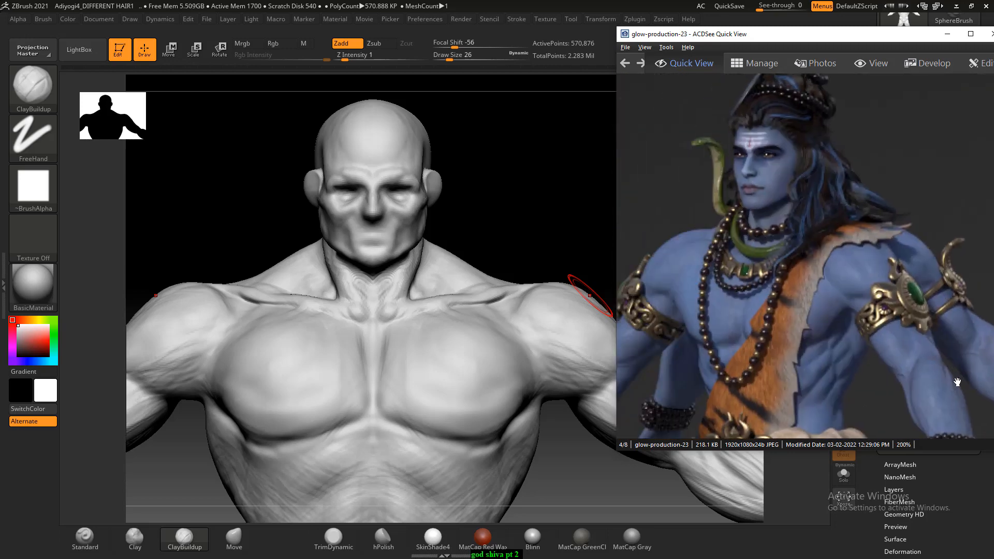
- Carve diagonal muscle fibres across the pectorals toward the sternum with ClayBuildup and soften them with the Smooth brush
mouse_move(482, 246)
alt+mouse_down()
mouse_move(492, 189)
mouse_move(522, 177)
mouse_move(501, 176)
mouse_move(488, 213)
alt+mouse_up()
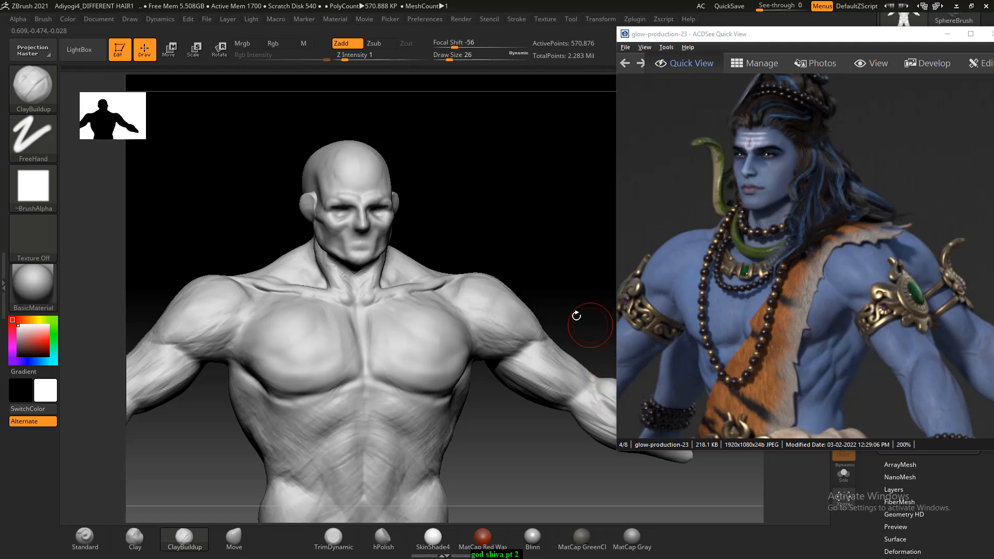
mouse_move(533, 290)
alt+mouse_down()
mouse_move(476, 217)
mouse_move(512, 215)
mouse_move(499, 207)
alt+mouse_up()
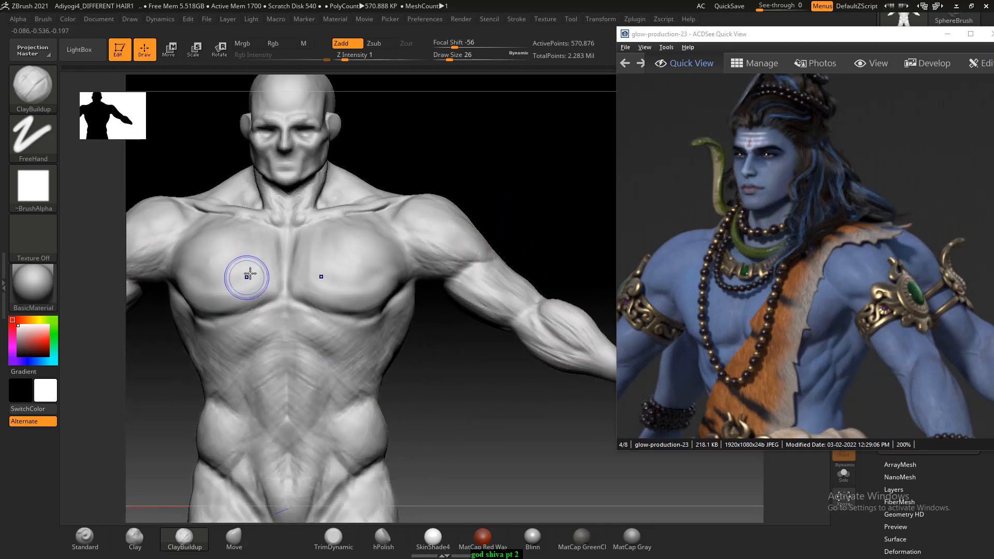
key(shift)
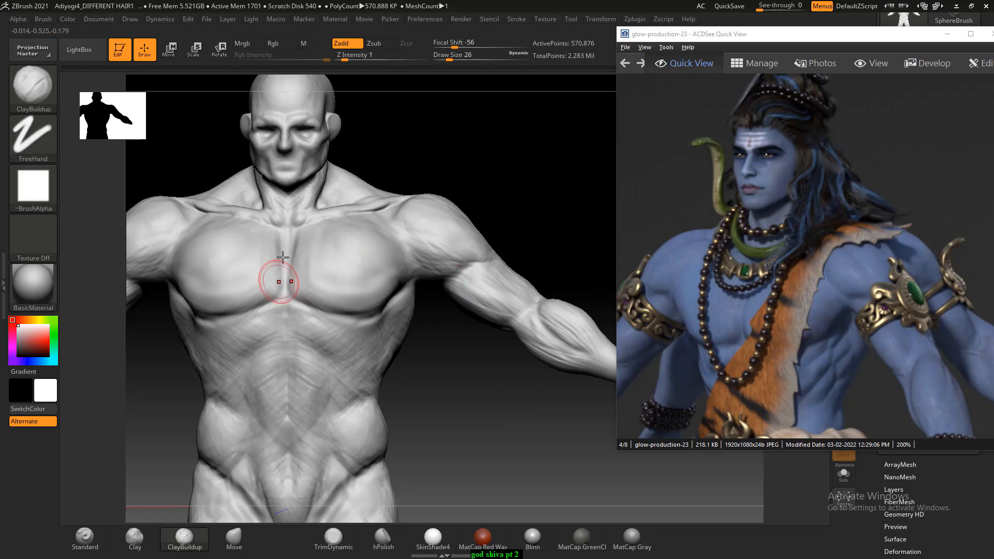
mouse_move(404, 151)
mouse_down()
mouse_move(417, 134)
mouse_move(414, 144)
mouse_up()
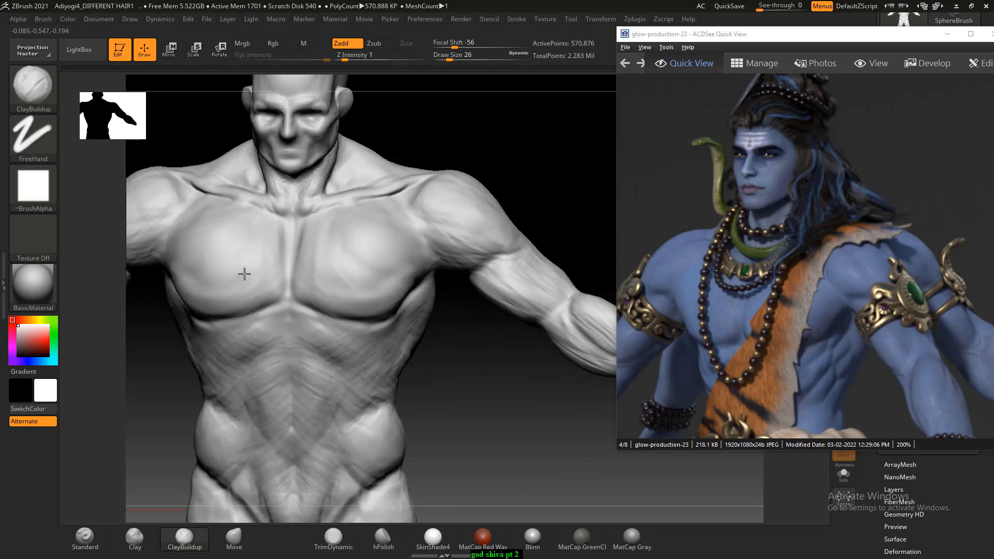
drag(244, 274, 241, 271)
mouse_move(239, 267)
shift+mouse_down()
mouse_move(249, 258)
mouse_move(217, 262)
mouse_move(271, 243)
shift+mouse_up()
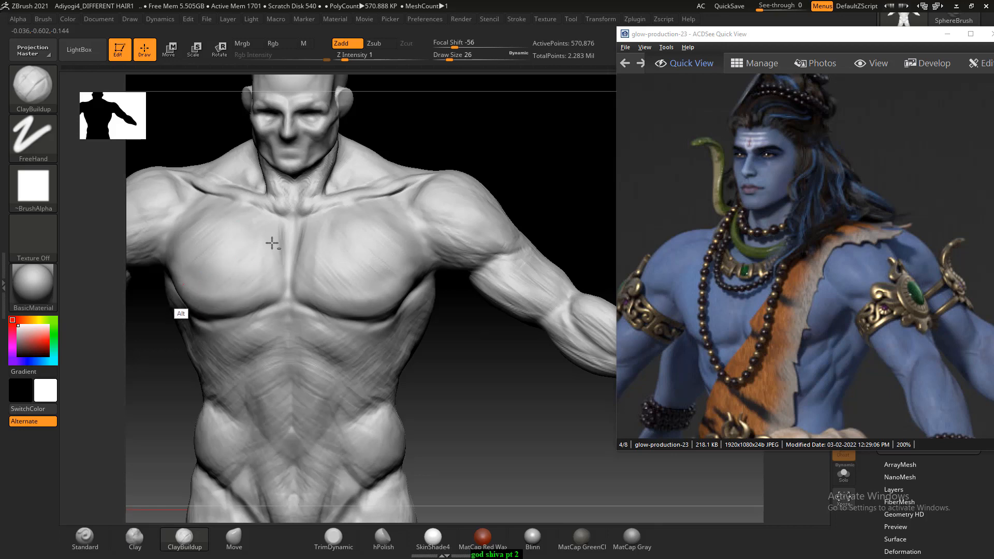
mouse_move(212, 211)
alt+mouse_down()
mouse_move(198, 274)
mouse_move(240, 263)
mouse_move(266, 274)
alt+mouse_up()
key(shift)
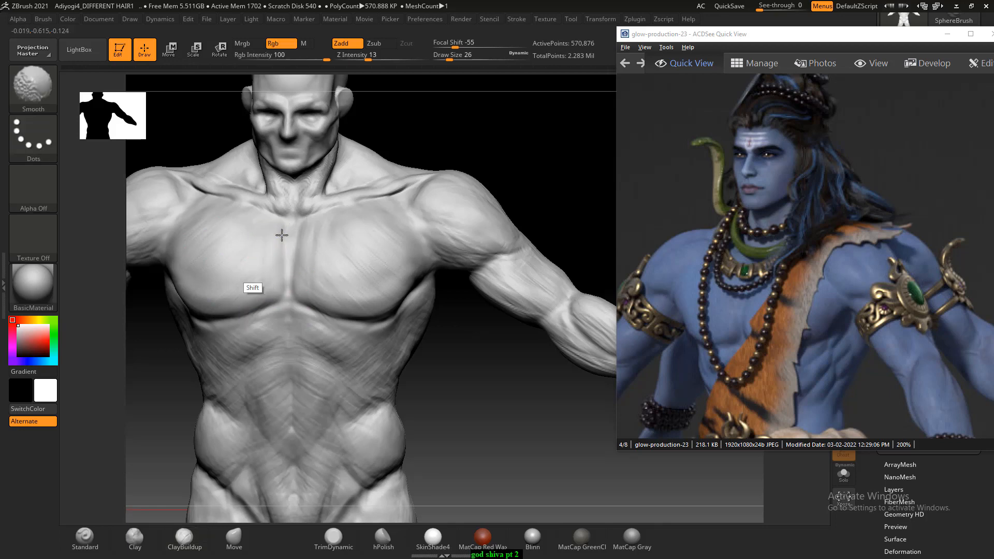
- Add ClayBuildup strokes to the side of the ribcage below the armpit and inspect the torso from the back
mouse_move(508, 416)
alt+mouse_down()
mouse_move(503, 395)
mouse_move(787, 373)
alt+mouse_up()
mouse_move(555, 410)
mouse_down()
mouse_move(483, 377)
mouse_move(480, 393)
mouse_move(432, 406)
mouse_up()
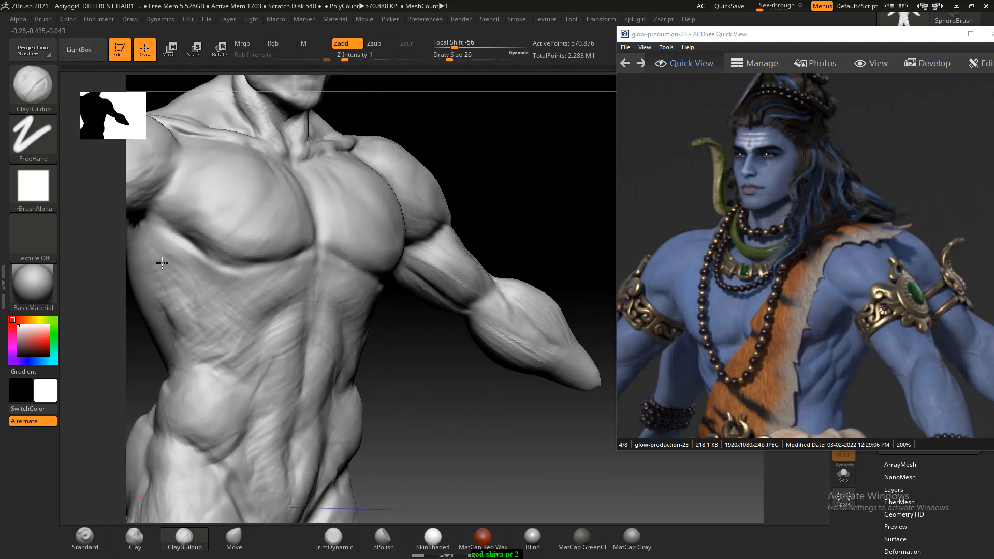
drag(171, 264, 189, 274)
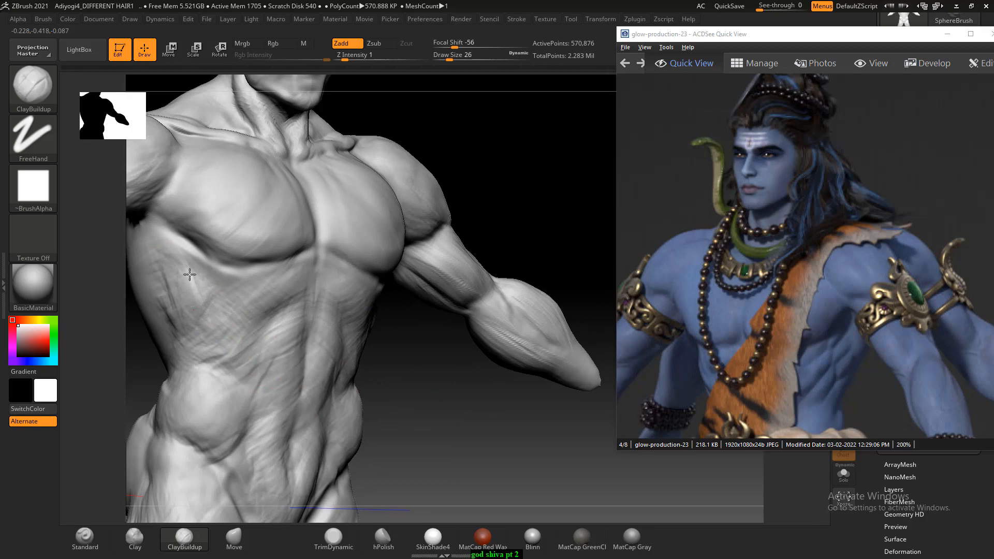
mouse_move(414, 390)
mouse_down()
mouse_move(444, 405)
mouse_move(415, 355)
mouse_move(434, 372)
mouse_move(468, 353)
mouse_move(448, 374)
mouse_move(394, 382)
mouse_up()
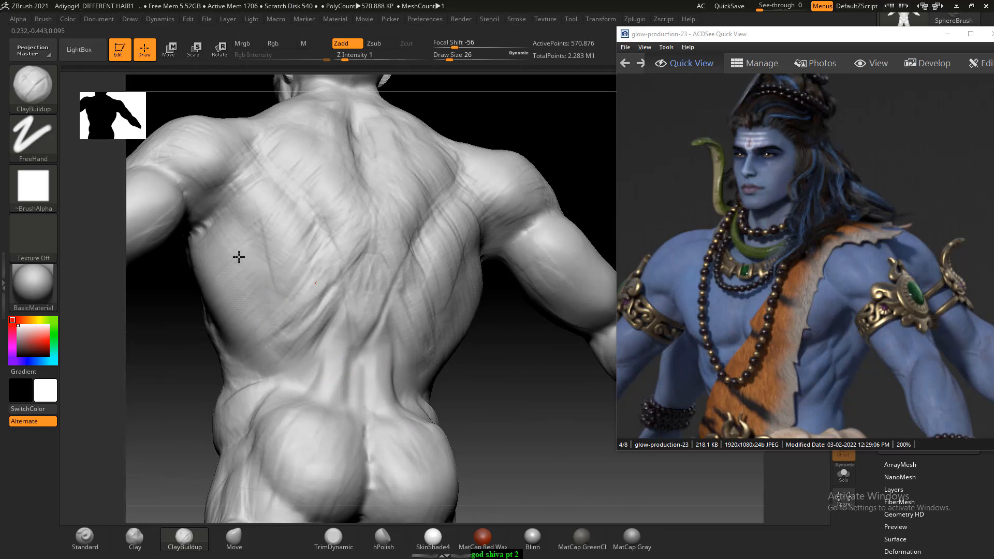
shift+drag(501, 355, 471, 344)
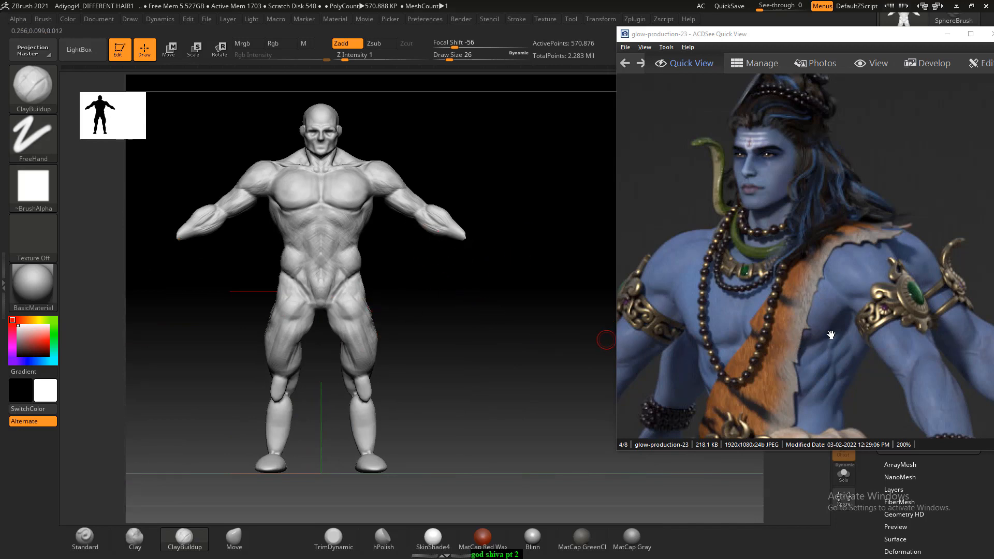
- Reduce the ClayBuildup Draw Size to 18 and detail the upper arm and forearm muscles around the elbow
mouse_move(447, 332)
mouse_down()
mouse_move(497, 397)
mouse_move(472, 367)
mouse_move(497, 348)
mouse_move(500, 307)
mouse_up()
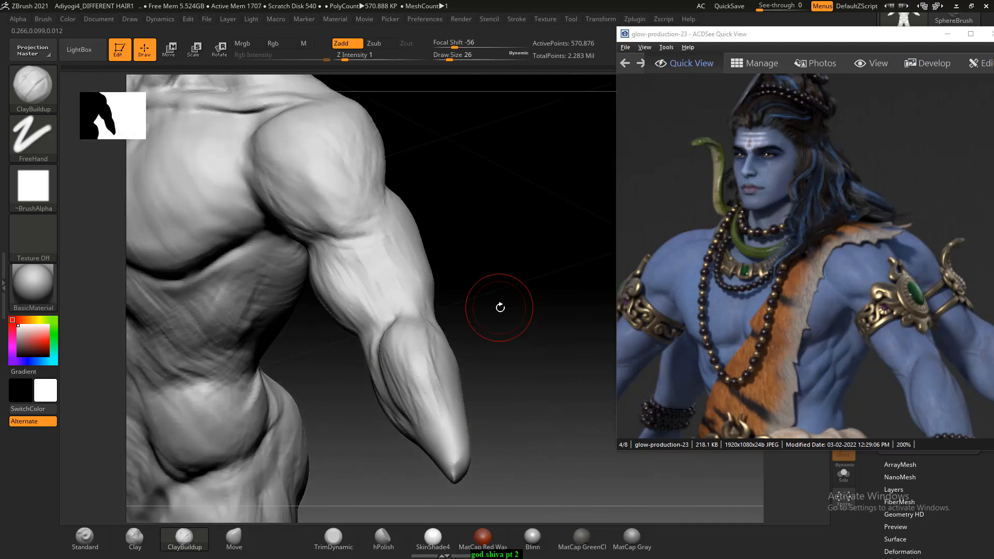
key([)
drag(414, 316, 413, 295)
drag(501, 332, 502, 326)
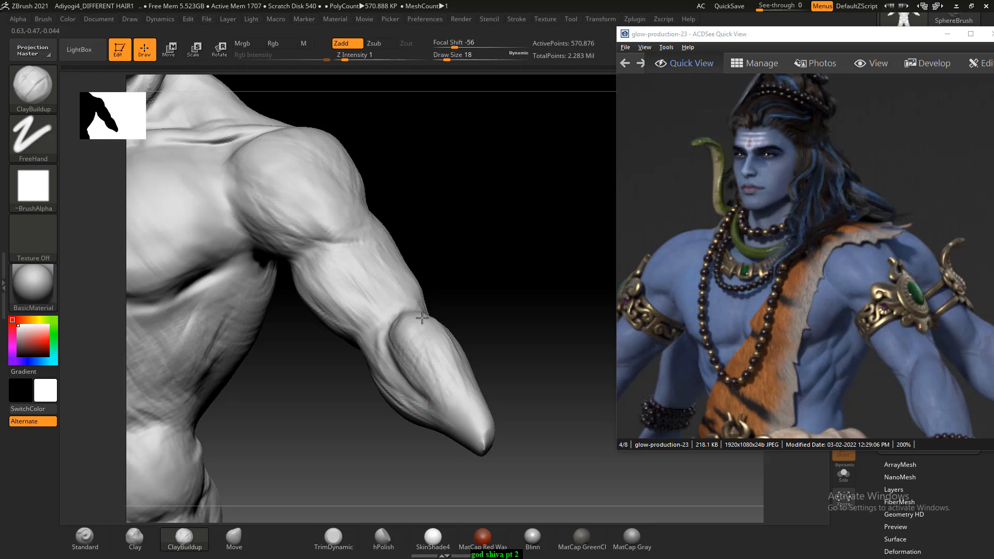
mouse_move(470, 281)
mouse_down()
mouse_move(483, 264)
mouse_move(433, 303)
mouse_up()
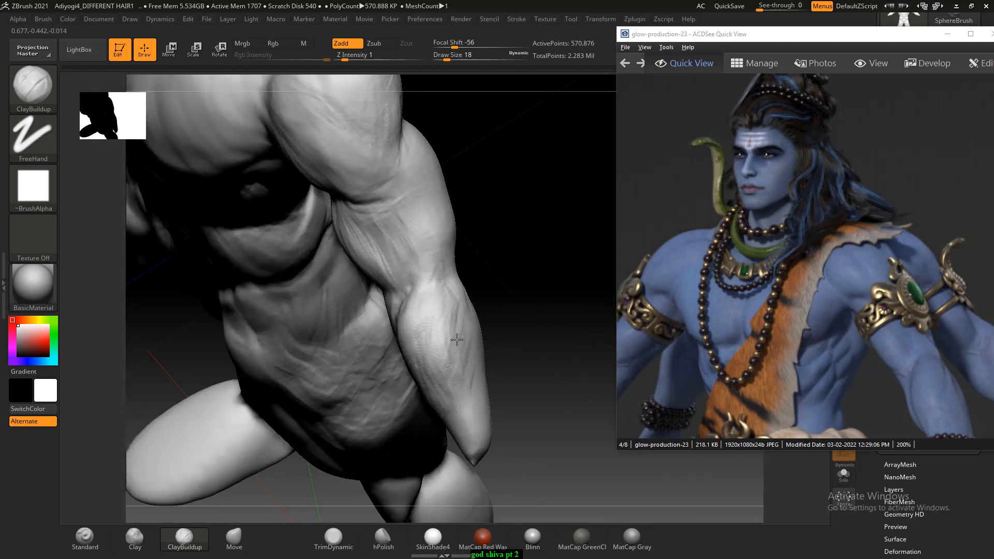
- Carve lengthwise grooves into the back of the upper arm to block in the triceps
mouse_move(505, 307)
mouse_down()
mouse_move(521, 255)
mouse_move(389, 269)
mouse_move(413, 262)
mouse_move(406, 306)
mouse_up()
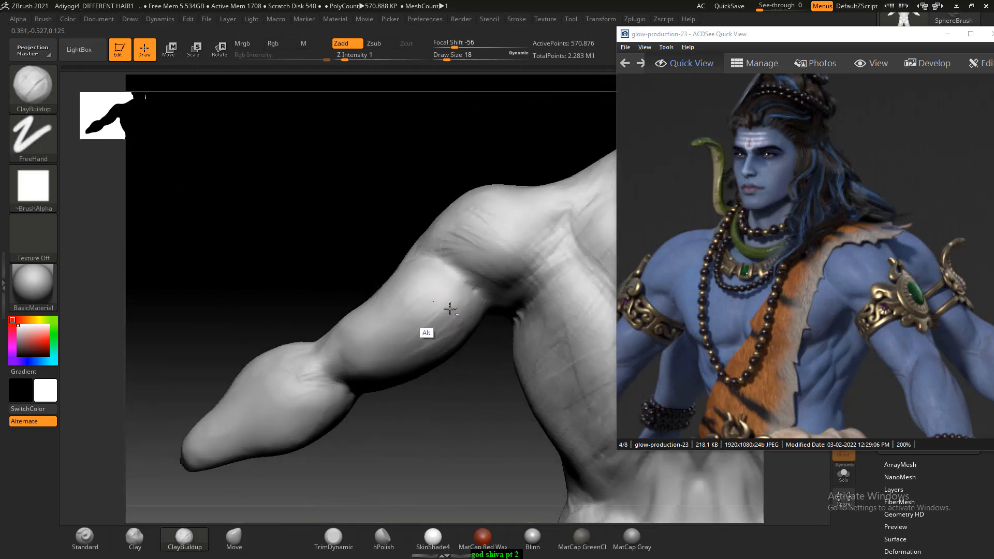
right_drag(407, 294, 412, 297)
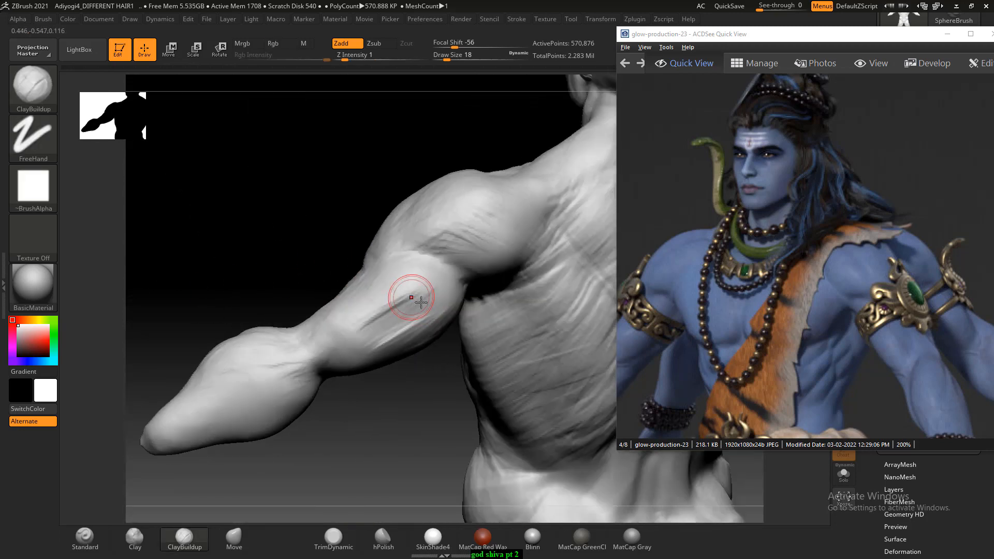
drag(414, 286, 381, 290)
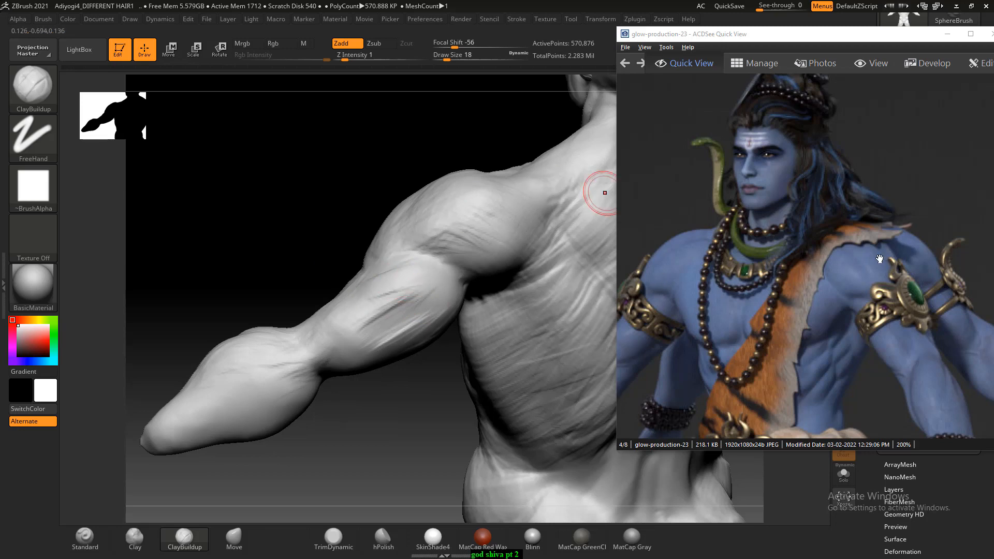
- Show the back-view arm in the glow-production-23 reference and build up the triceps with strokes running toward the elbow
drag(879, 258, 672, 230)
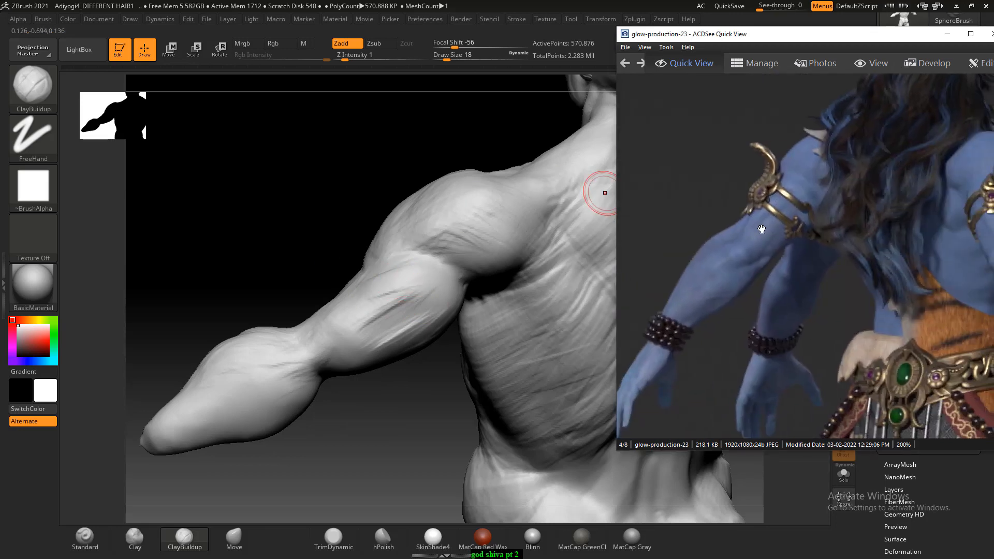
click(435, 275)
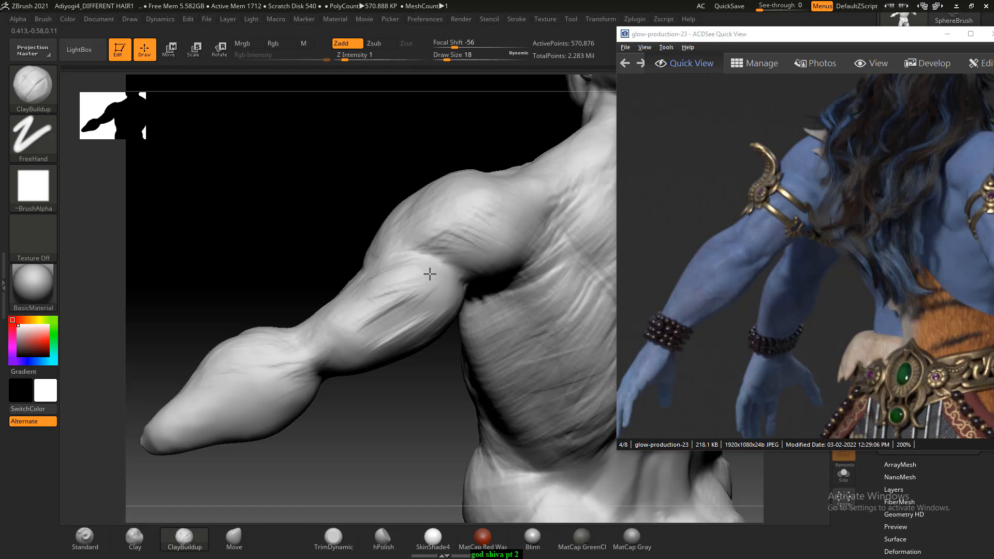
drag(417, 290, 372, 310)
drag(306, 262, 317, 283)
drag(389, 260, 448, 288)
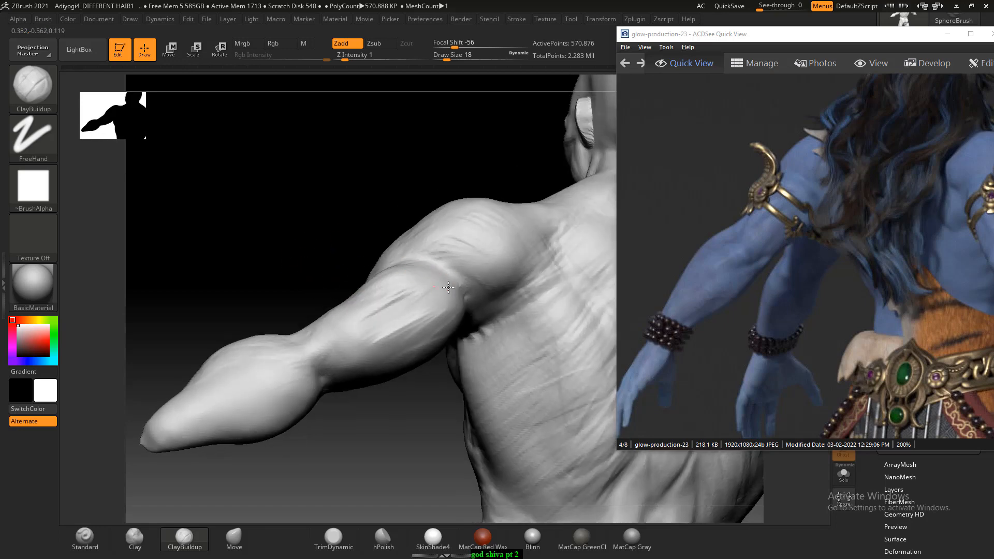
alt+drag(354, 317, 337, 338)
alt+drag(398, 306, 357, 336)
mouse_move(410, 309)
alt+mouse_down()
mouse_move(362, 334)
mouse_move(377, 348)
mouse_move(362, 365)
alt+mouse_up()
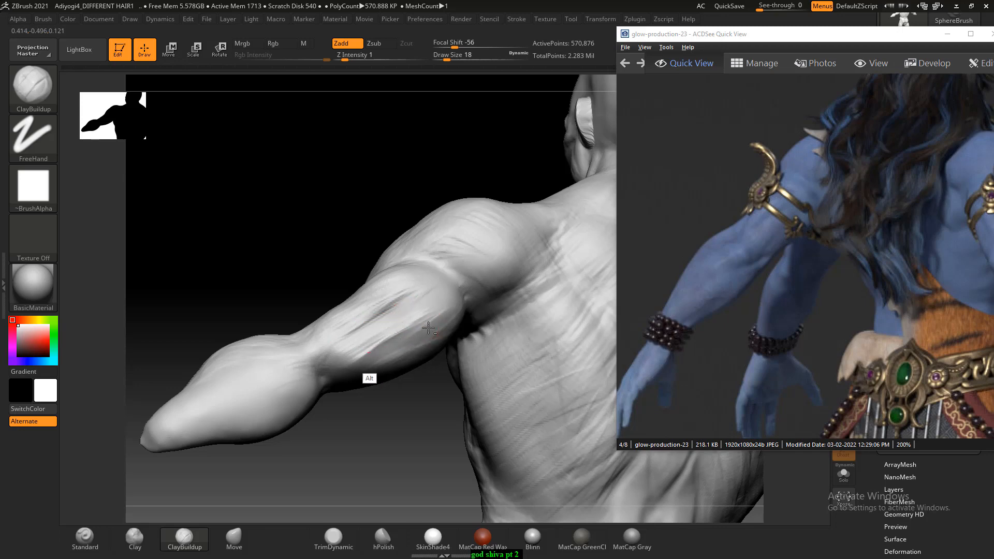
- Deepen the separation between the triceps heads with additional ClayBuildup strokes along the back of the upper arm
alt+drag(401, 336, 366, 358)
alt+drag(379, 315, 350, 335)
mouse_move(428, 328)
alt+mouse_down()
mouse_move(336, 361)
mouse_move(374, 326)
mouse_move(343, 331)
alt+mouse_up()
alt+drag(408, 291, 357, 318)
drag(293, 272, 254, 249)
alt+drag(404, 310, 401, 291)
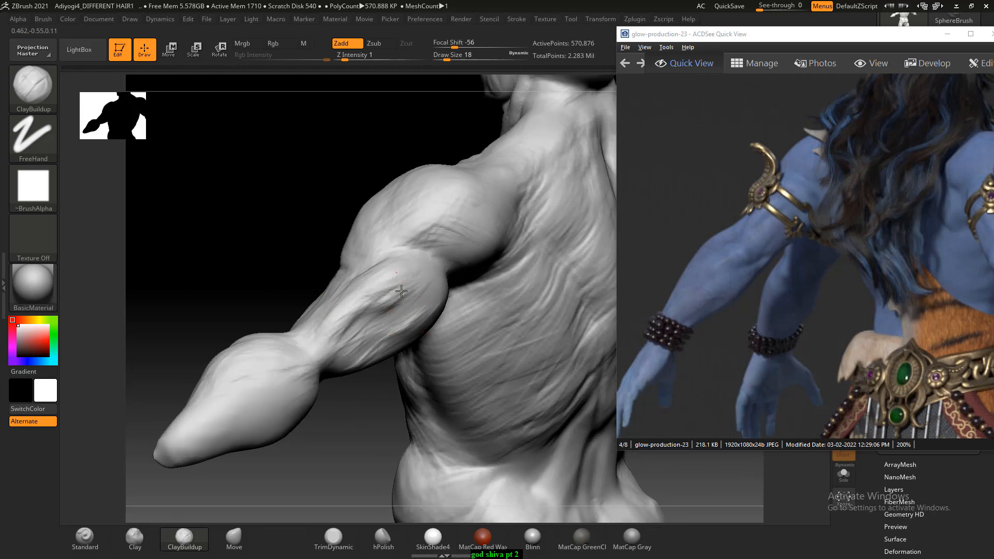
- Shape the lower triceps where it tapers into the elbow and joins the forearm
drag(285, 286, 267, 228)
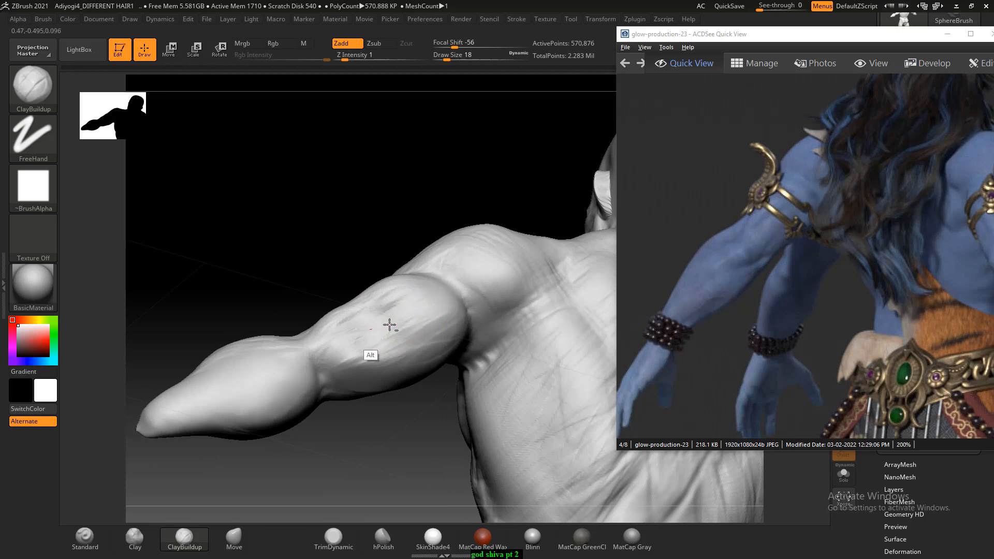
mouse_move(389, 325)
alt+mouse_down()
mouse_move(353, 346)
mouse_move(301, 351)
alt+mouse_up()
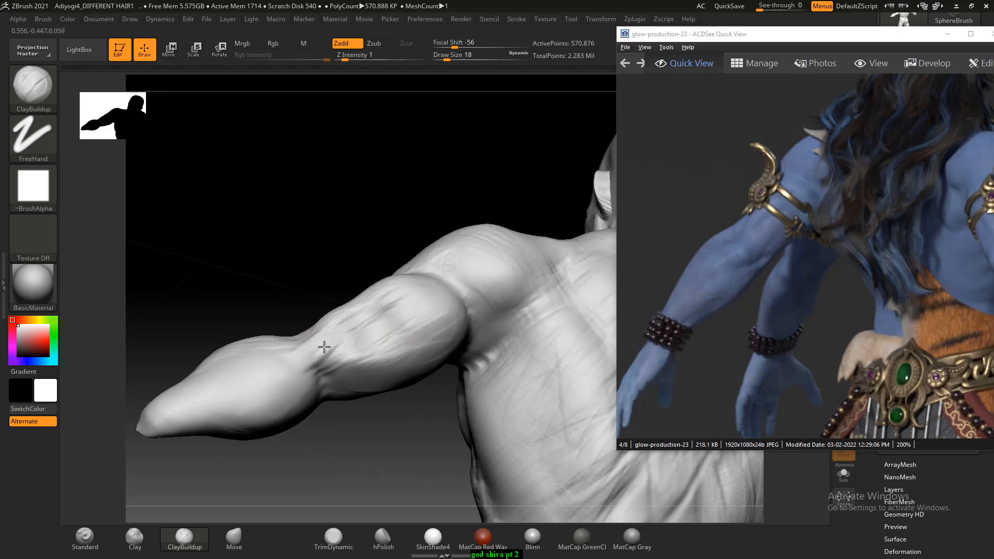
drag(281, 300, 322, 346)
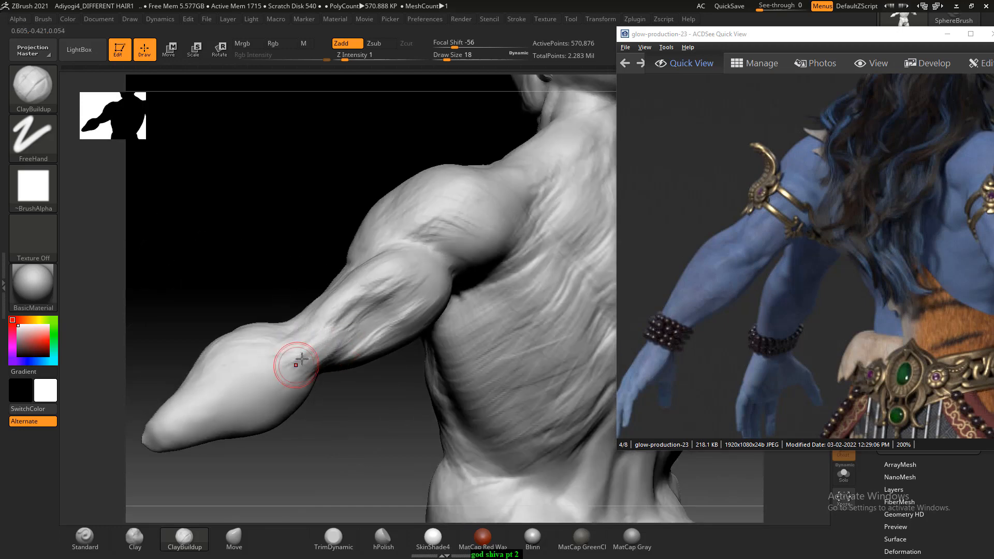
drag(288, 358, 415, 326)
- Carve muscle fibres along the underside and central hollow of the triceps with ClayBuildup
drag(414, 440, 426, 455)
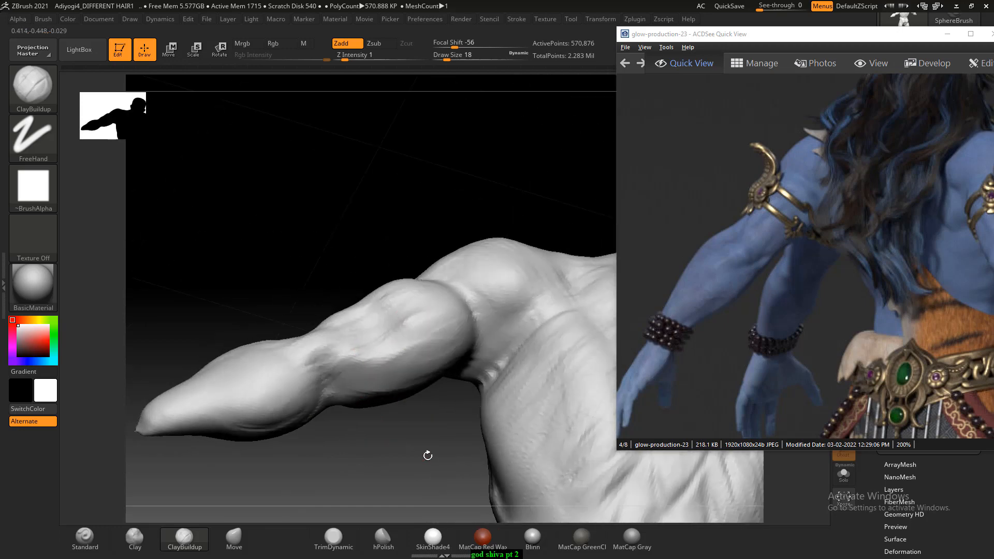
mouse_move(434, 315)
alt+mouse_down()
mouse_move(355, 353)
mouse_move(375, 364)
alt+mouse_up()
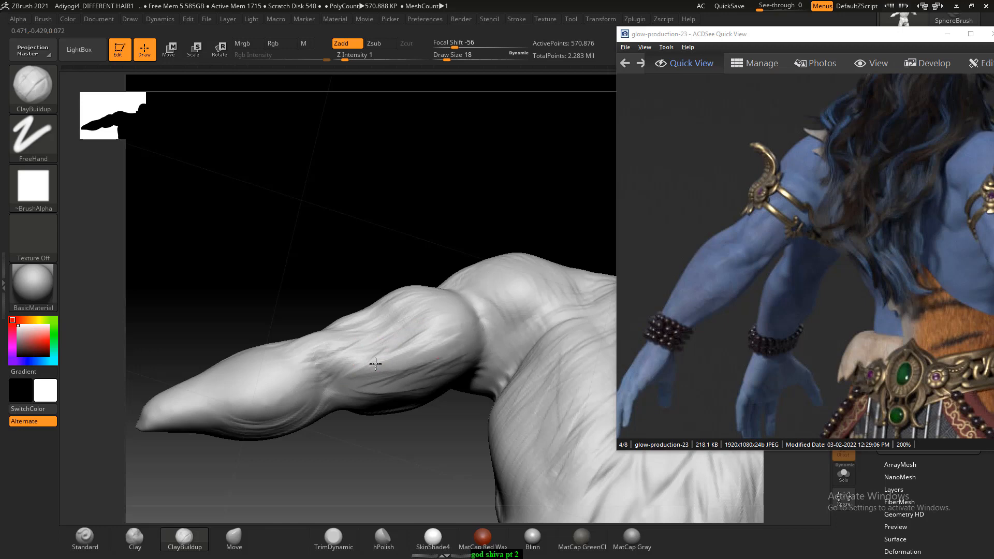
mouse_move(382, 237)
mouse_down()
mouse_move(435, 318)
mouse_move(422, 337)
mouse_move(430, 346)
mouse_move(405, 360)
mouse_up()
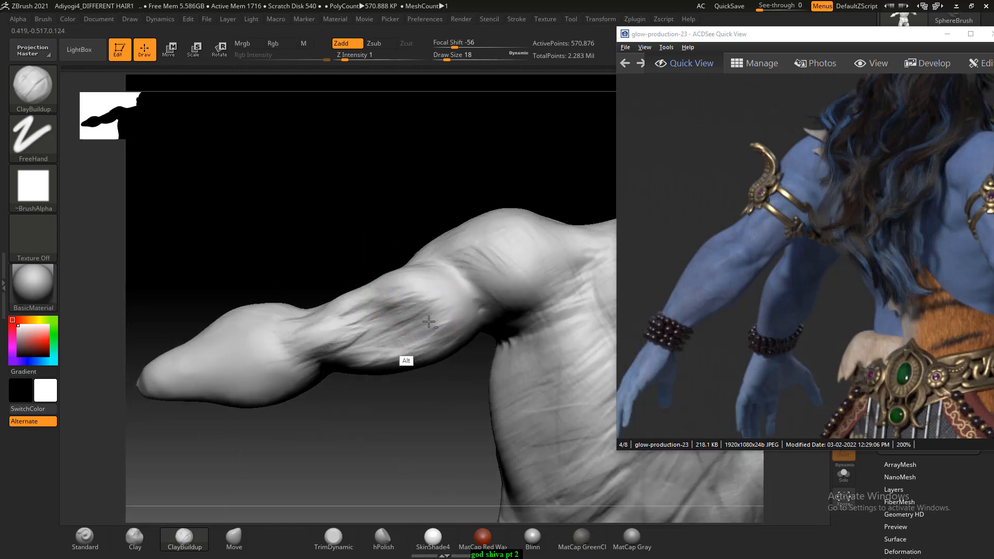
drag(310, 253, 362, 274)
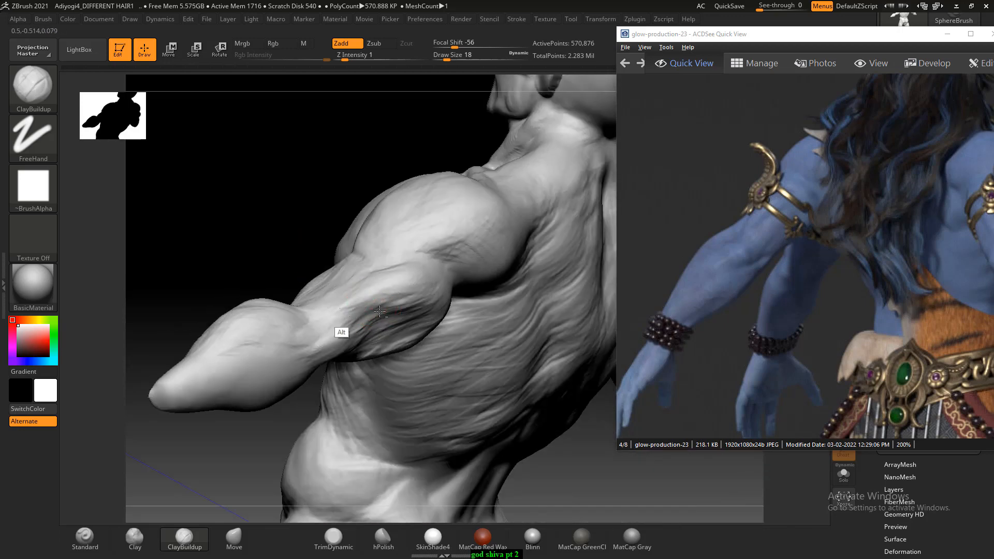
- Refine the triceps heads and muscle fibres along the back of the upper arm with ClayBuildup strokes at draw size 18
alt+drag(341, 329, 409, 289)
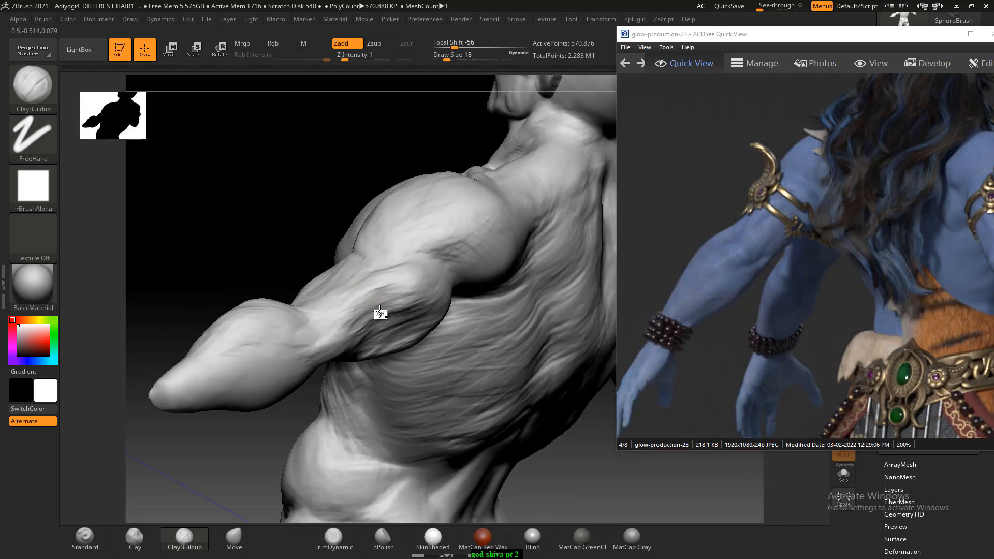
mouse_move(316, 276)
mouse_down()
mouse_move(284, 248)
mouse_move(430, 311)
mouse_up()
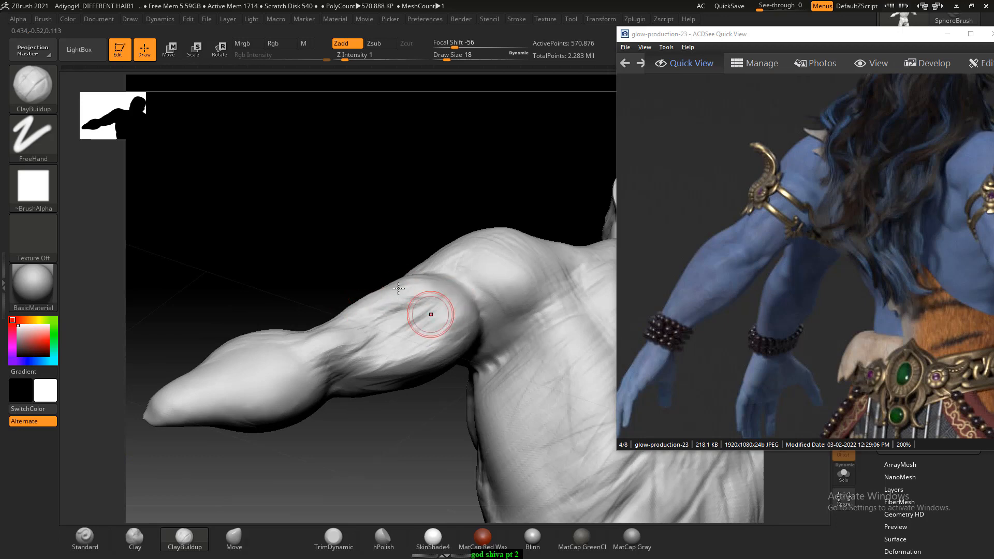
mouse_move(399, 288)
right_down()
mouse_move(444, 328)
mouse_move(371, 235)
mouse_move(396, 328)
right_up()
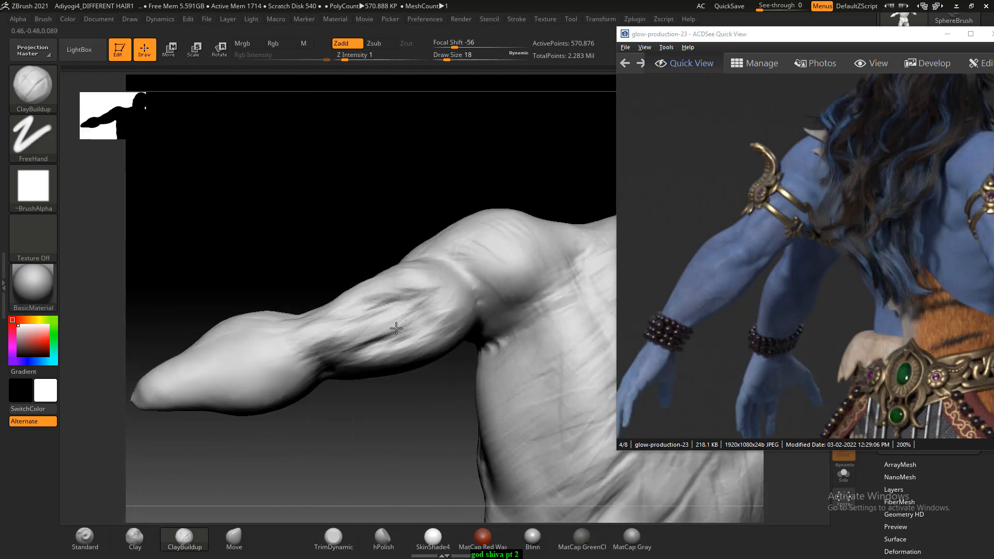
mouse_move(389, 321)
mouse_down()
mouse_move(421, 284)
mouse_move(446, 303)
mouse_up()
right_drag(412, 404, 451, 331)
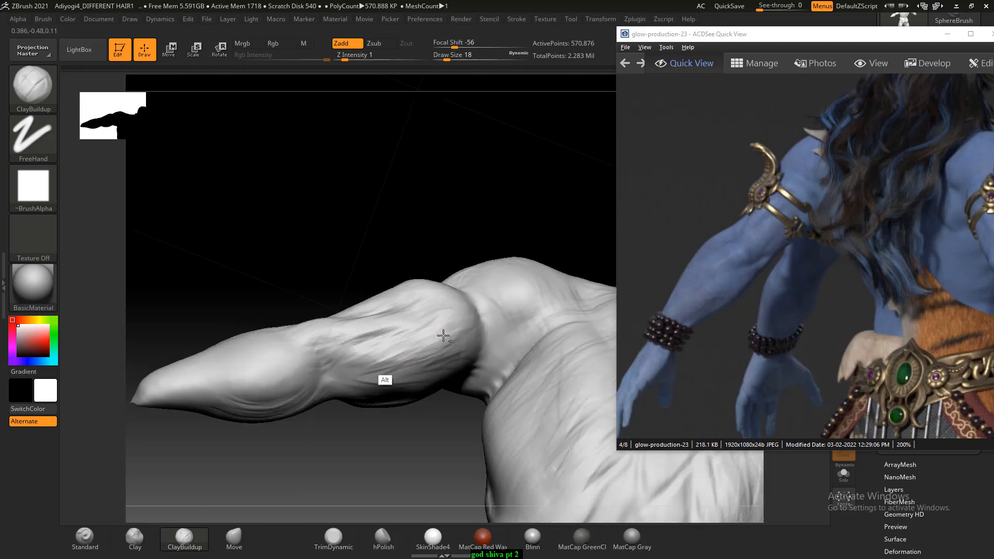
- Show the front-view arm in the glow-production-23 reference and shape the deltoid with ClayBuildup at draw size 30
mouse_move(390, 421)
right_down()
mouse_move(401, 437)
mouse_move(402, 428)
mouse_move(455, 409)
mouse_move(530, 402)
mouse_move(559, 452)
mouse_move(566, 428)
mouse_move(526, 441)
mouse_move(562, 491)
right_up()
mouse_move(563, 453)
mouse_down()
mouse_move(533, 468)
mouse_move(583, 444)
mouse_up()
mouse_move(498, 460)
alt+mouse_down()
mouse_move(517, 420)
mouse_move(499, 422)
mouse_move(495, 376)
alt+mouse_up()
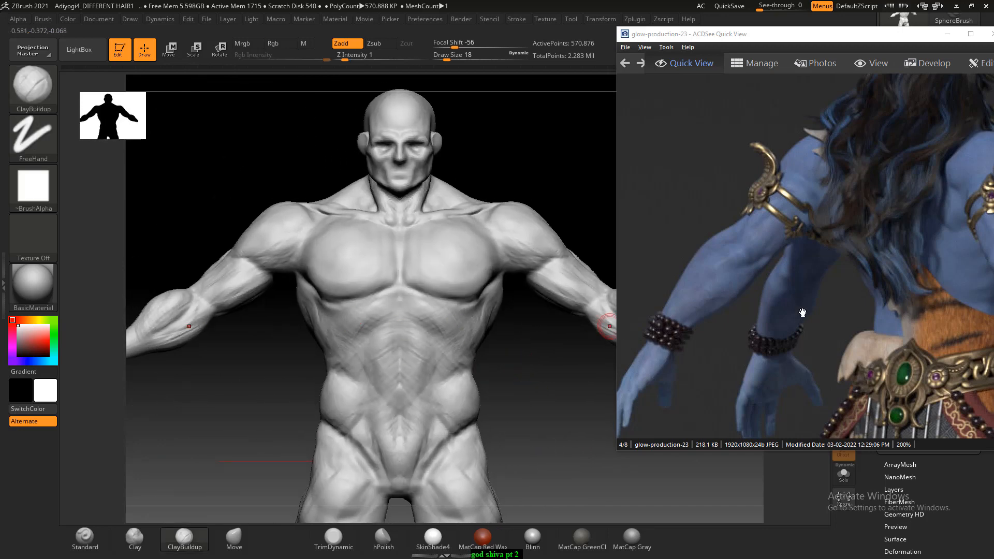
drag(753, 261, 936, 256)
drag(806, 243, 920, 287)
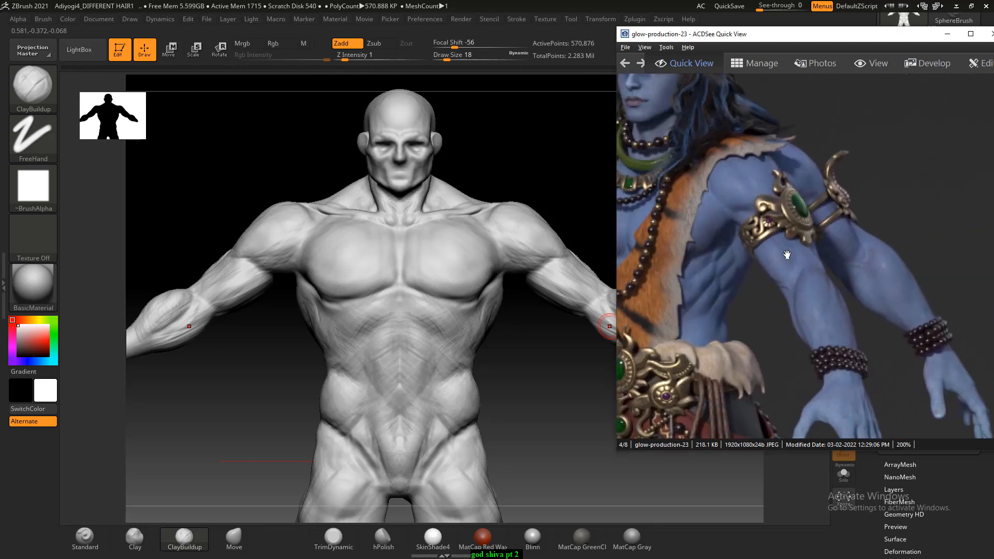
mouse_move(220, 197)
mouse_down()
mouse_move(222, 173)
mouse_move(237, 166)
mouse_move(215, 140)
mouse_move(309, 214)
mouse_move(382, 302)
mouse_up()
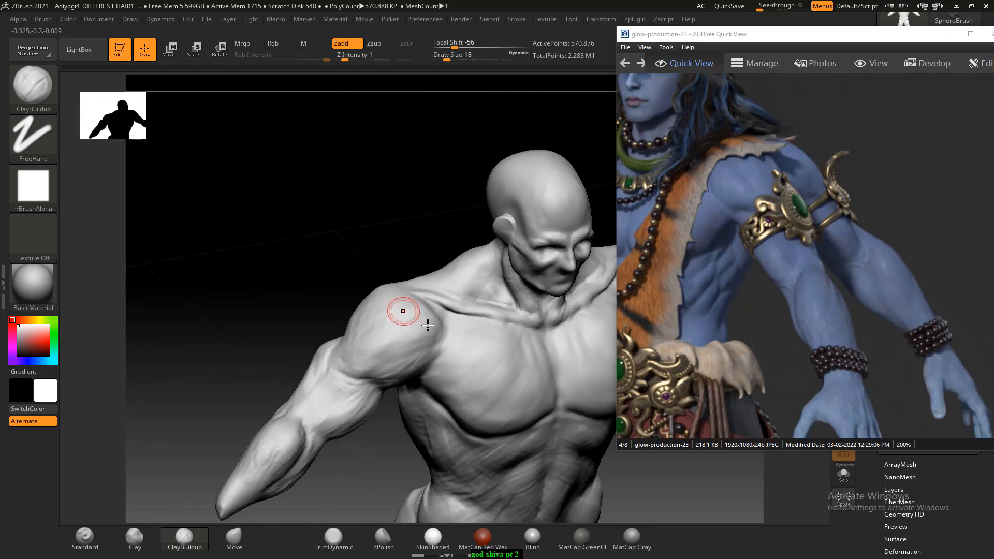
key(bracketright)
key(bracketright)
alt+drag(383, 344, 400, 335)
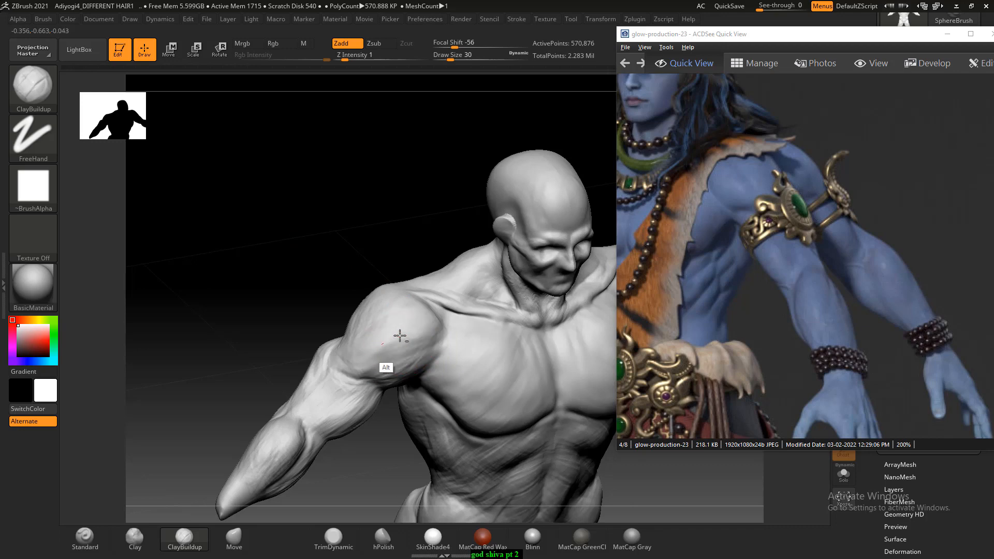
mouse_move(328, 297)
mouse_down()
mouse_move(417, 344)
mouse_move(439, 334)
mouse_up()
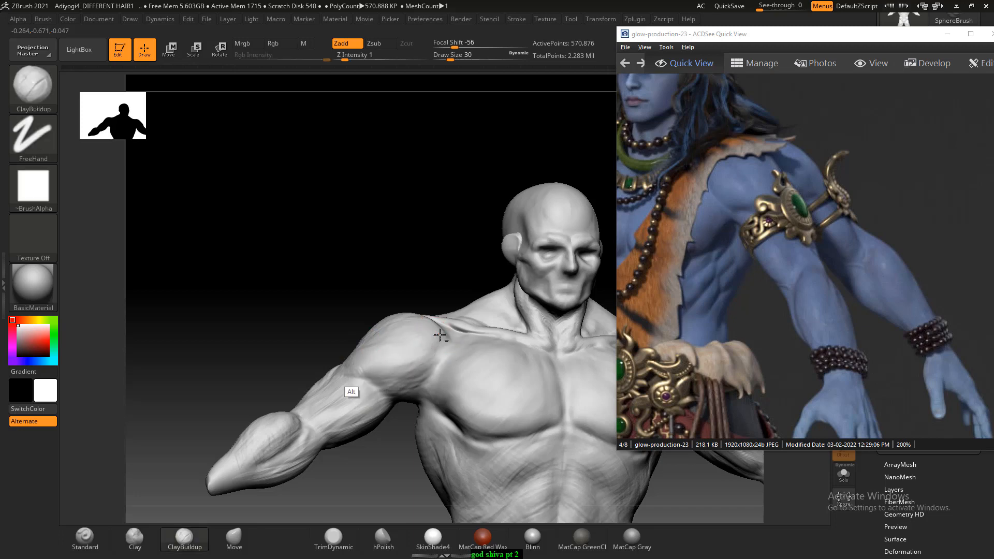
drag(364, 309, 377, 342)
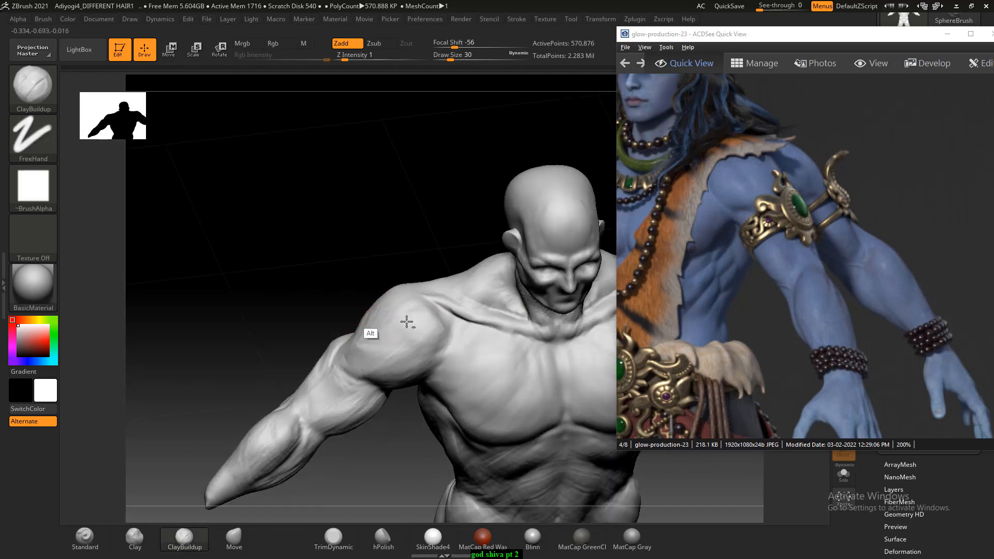
drag(339, 275, 383, 325)
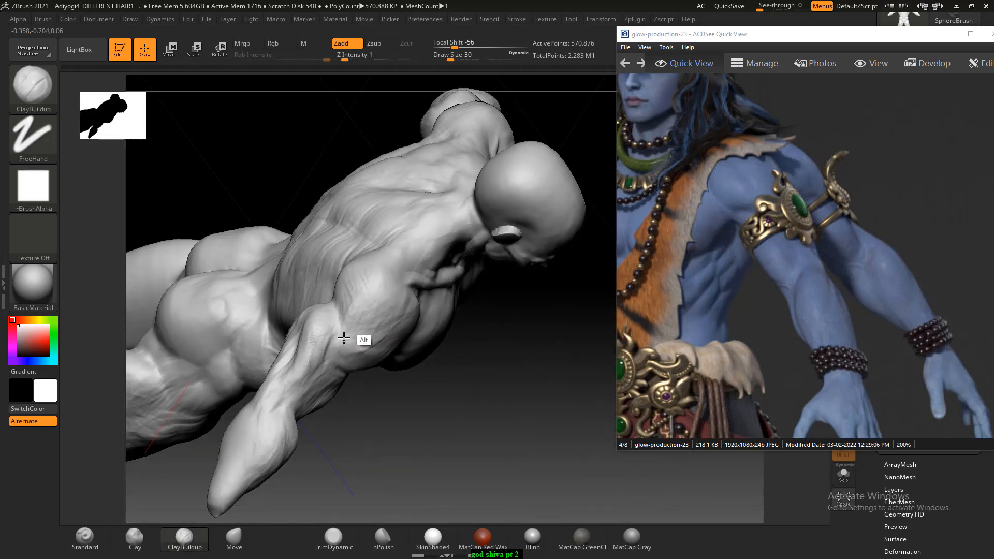
- Examine the torso from the front and back against the matching views in the glow-production-23 reference
drag(549, 479, 507, 414)
shift+drag(319, 264, 333, 262)
alt+drag(349, 263, 247, 212)
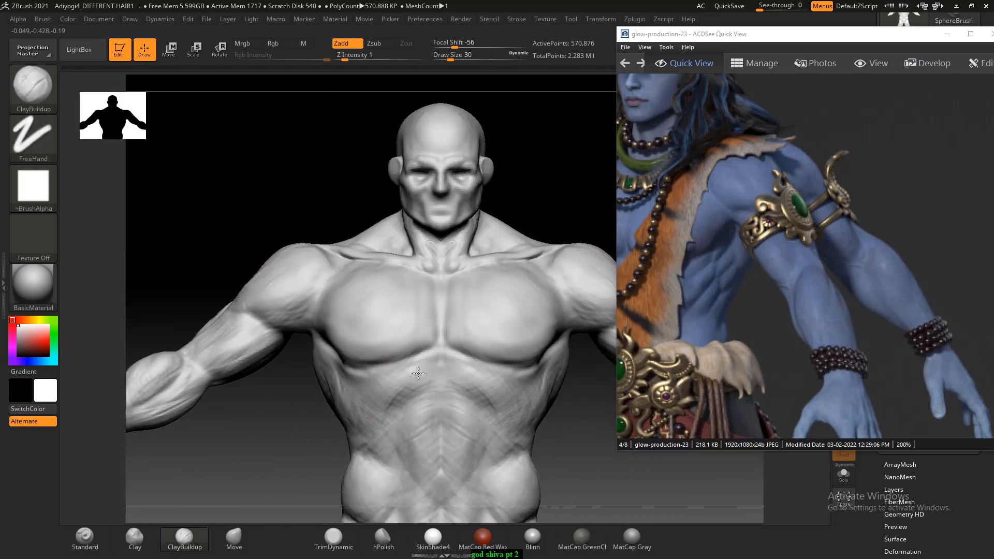
alt+drag(304, 409, 281, 282)
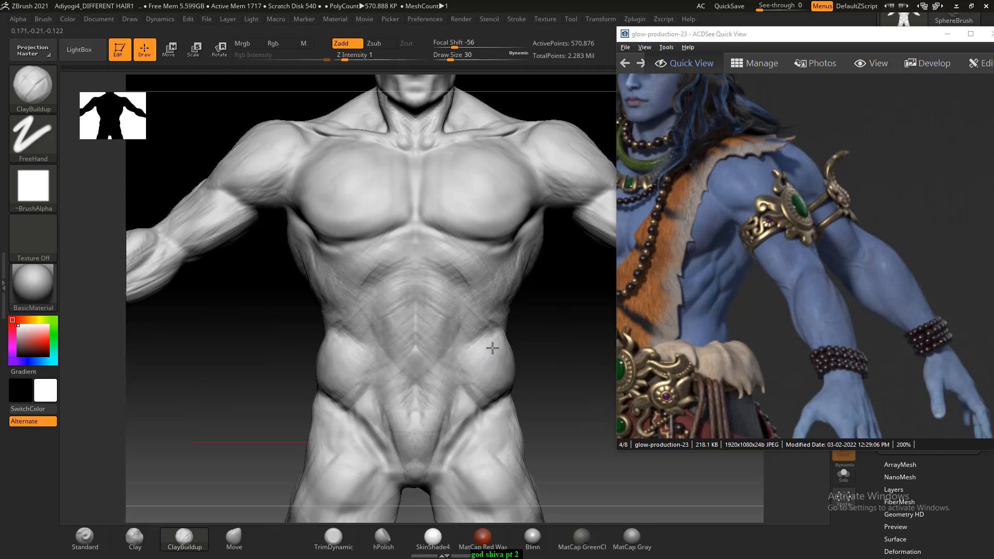
mouse_move(519, 369)
mouse_down()
mouse_move(544, 346)
mouse_move(513, 348)
mouse_up()
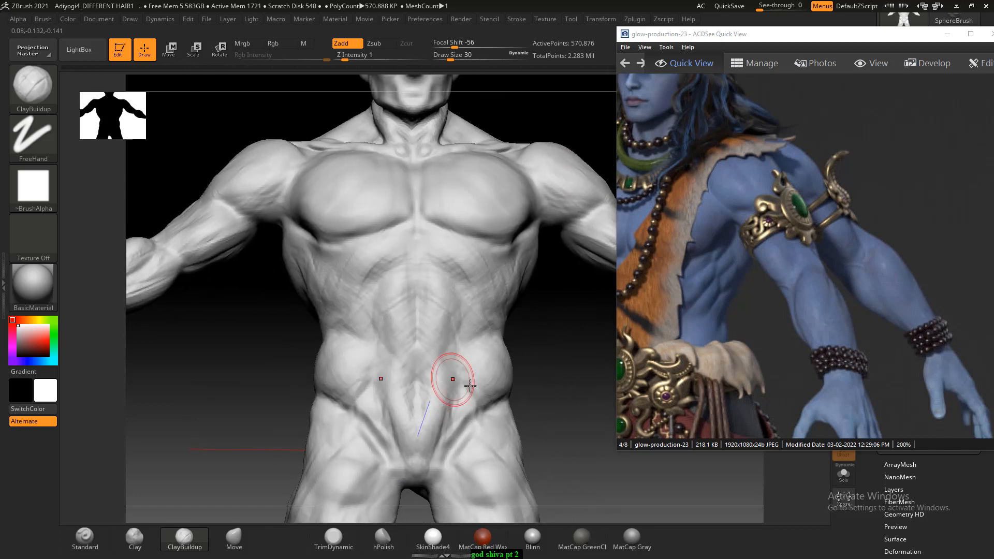
drag(629, 315, 759, 313)
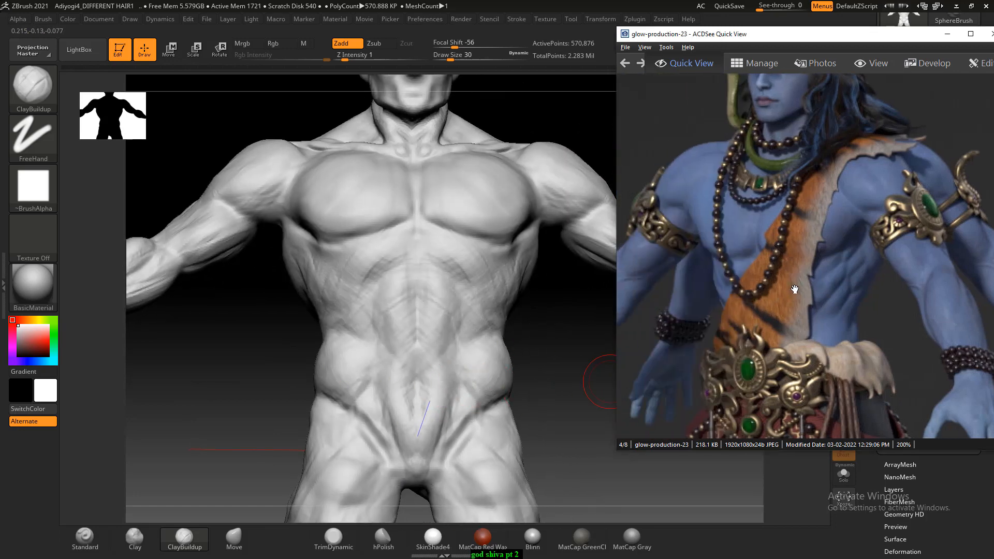
drag(840, 285, 637, 284)
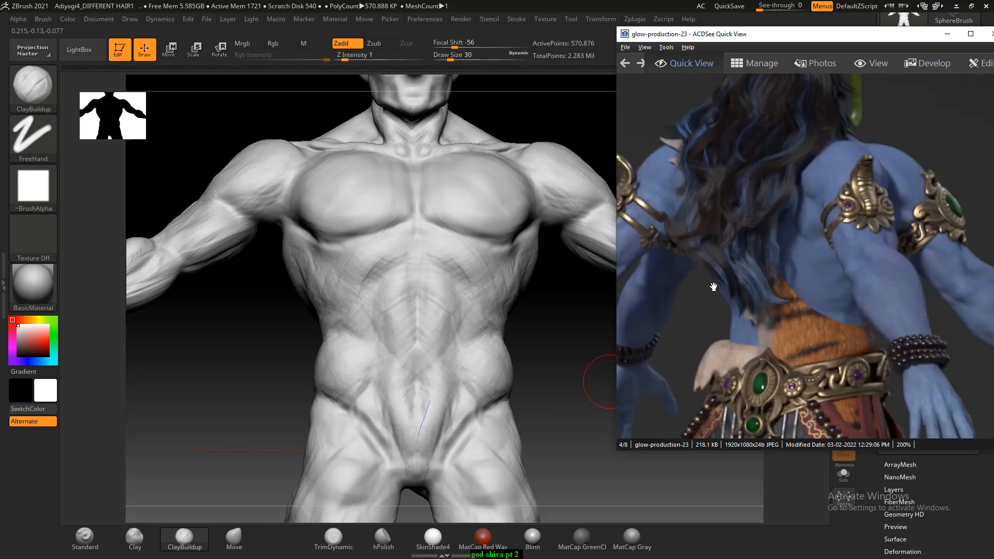
drag(320, 310, 344, 392)
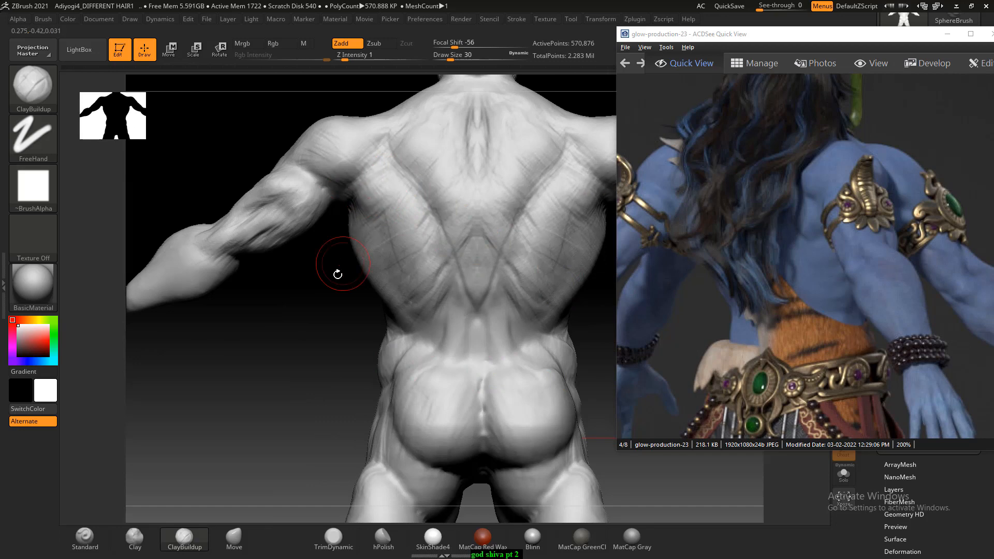
drag(337, 274, 519, 391)
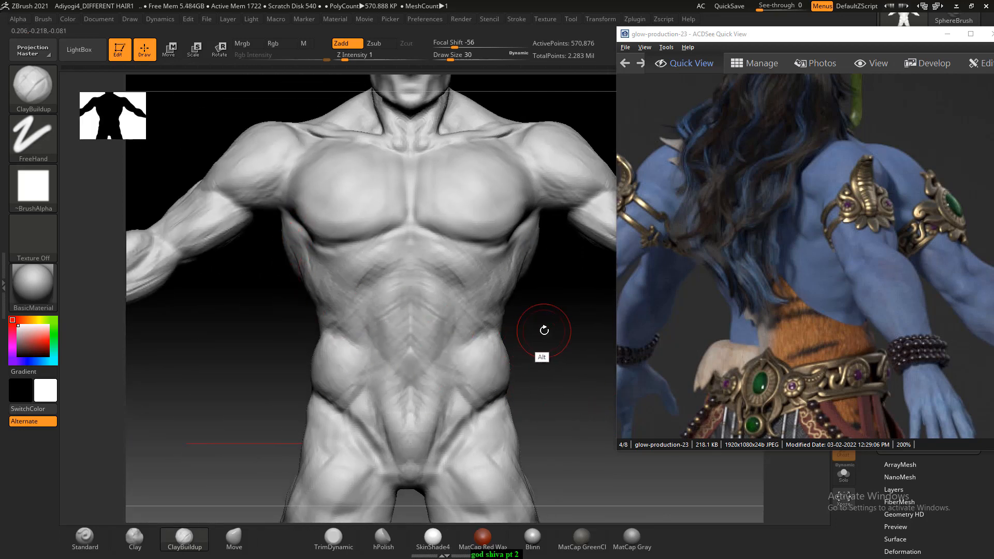
mouse_move(543, 333)
mouse_down()
mouse_move(549, 325)
mouse_move(546, 337)
mouse_up()
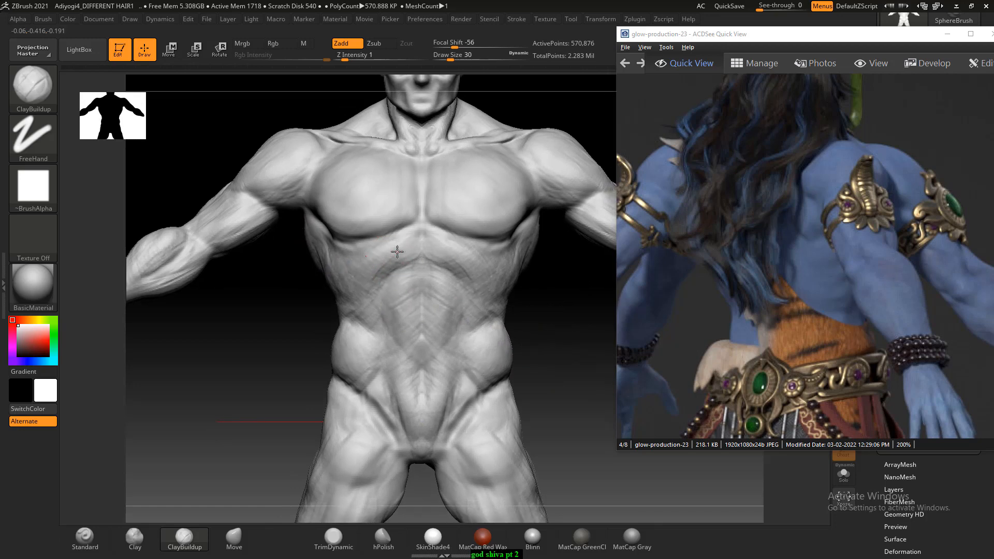
drag(545, 315, 557, 312)
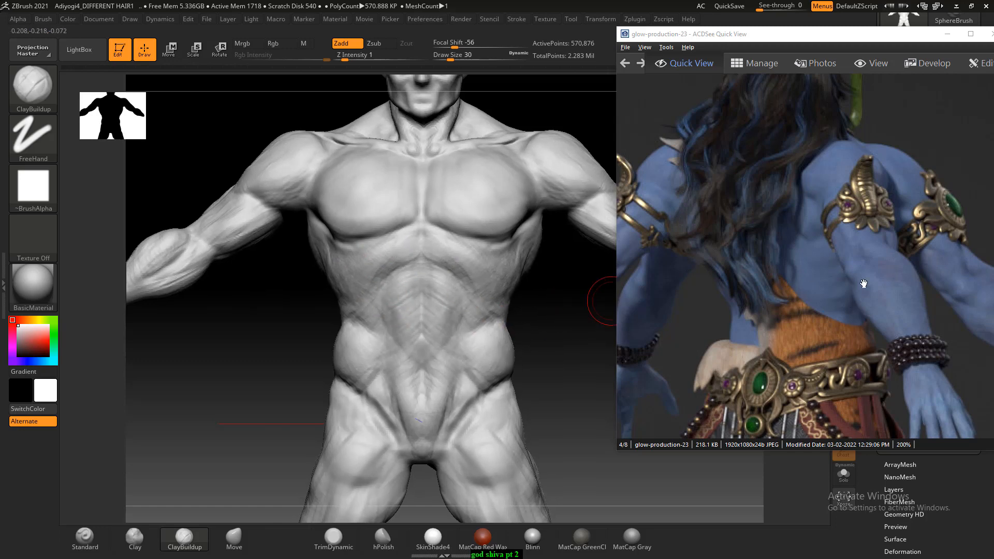
- Bring up the front-view torso in the reference and smooth the rough strokes over the side of the ribcage
drag(863, 283, 991, 282)
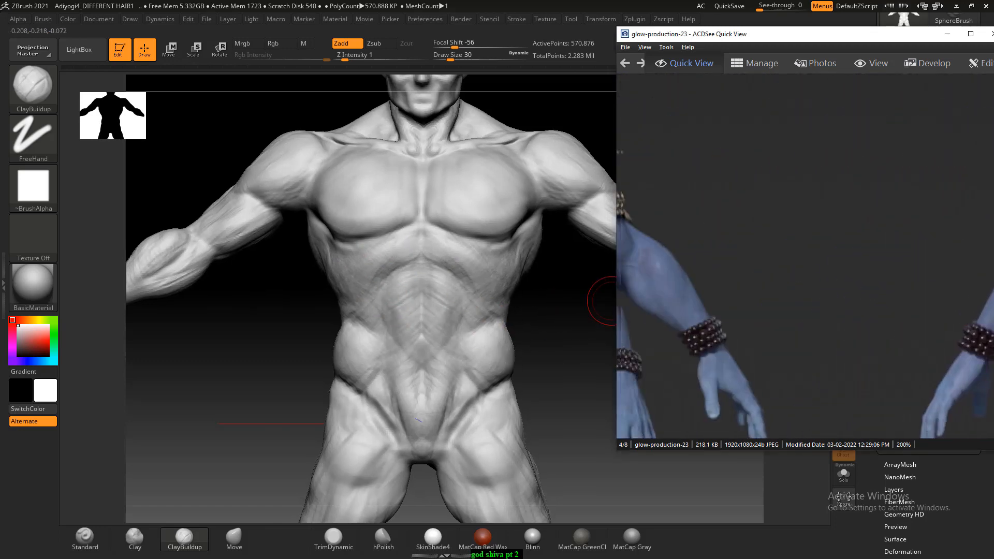
drag(674, 284, 898, 281)
drag(803, 288, 857, 284)
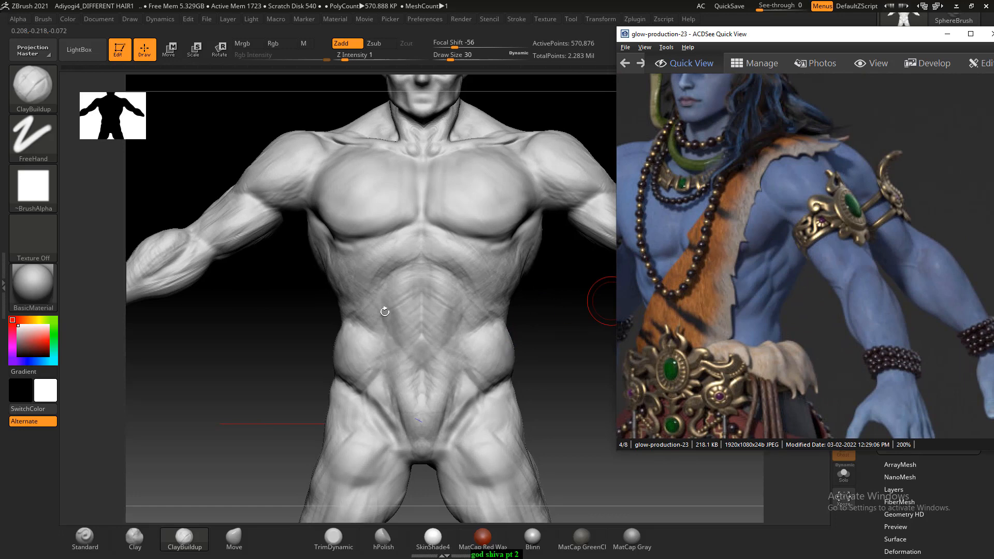
right_drag(243, 304, 319, 275)
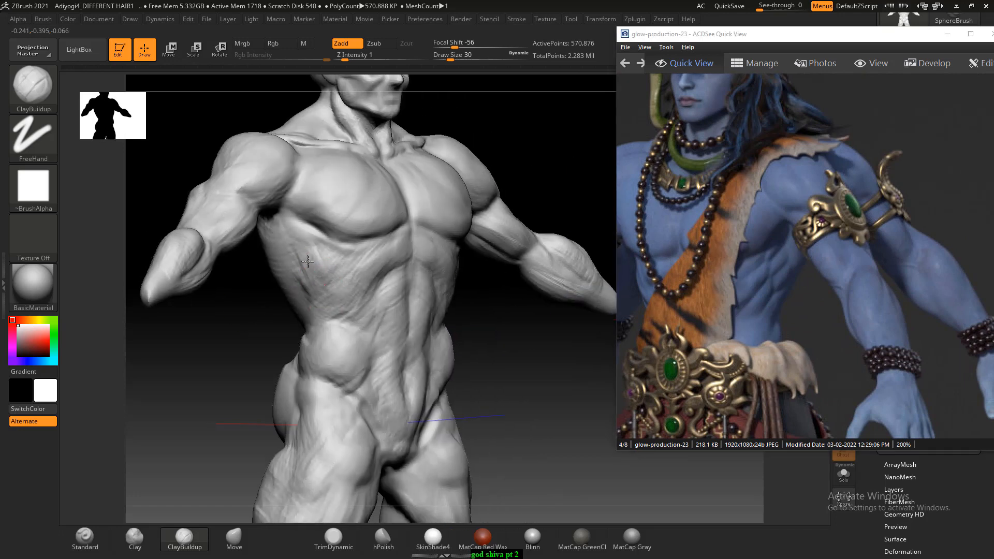
key(shift)
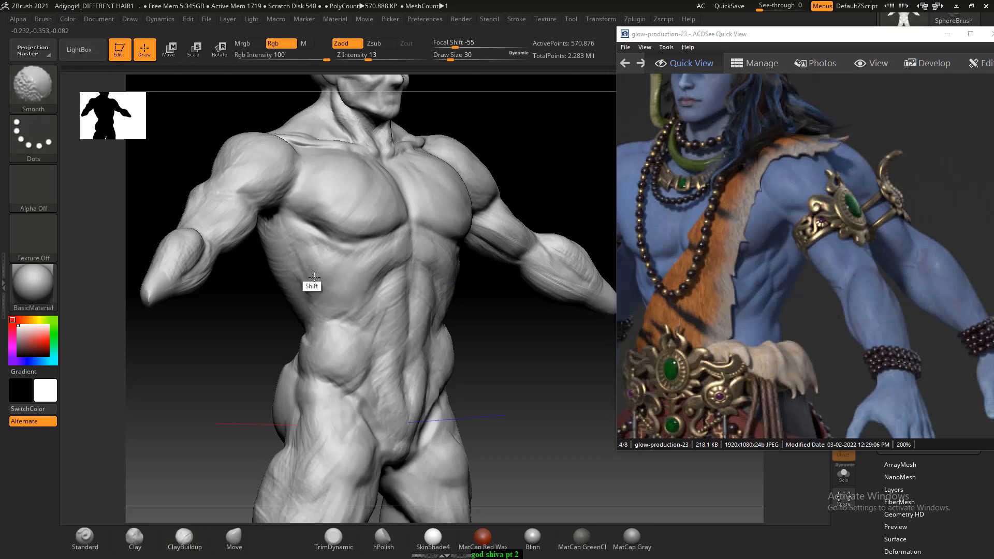
mouse_move(315, 279)
shift+right_down()
mouse_move(202, 340)
mouse_move(275, 348)
shift+right_up()
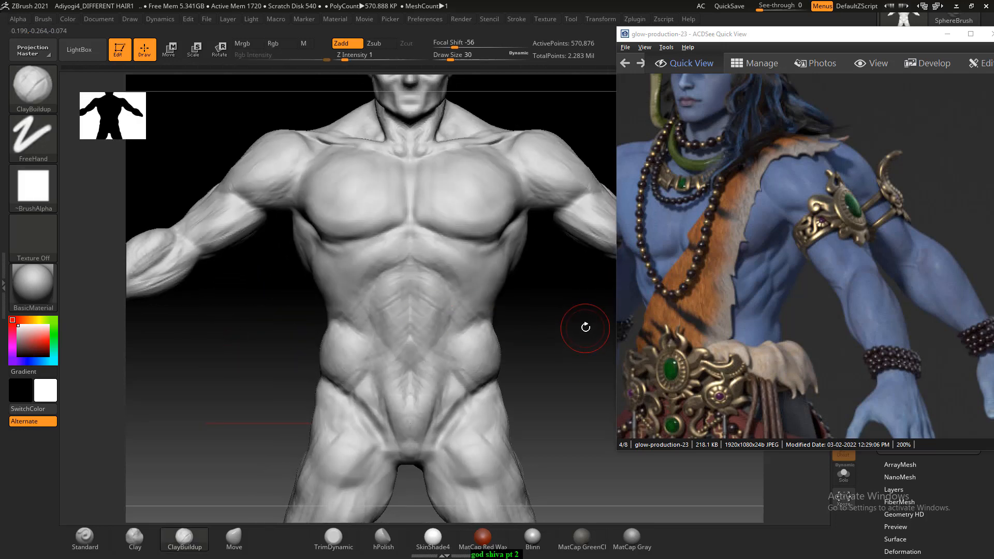
alt+right_drag(558, 352, 516, 306)
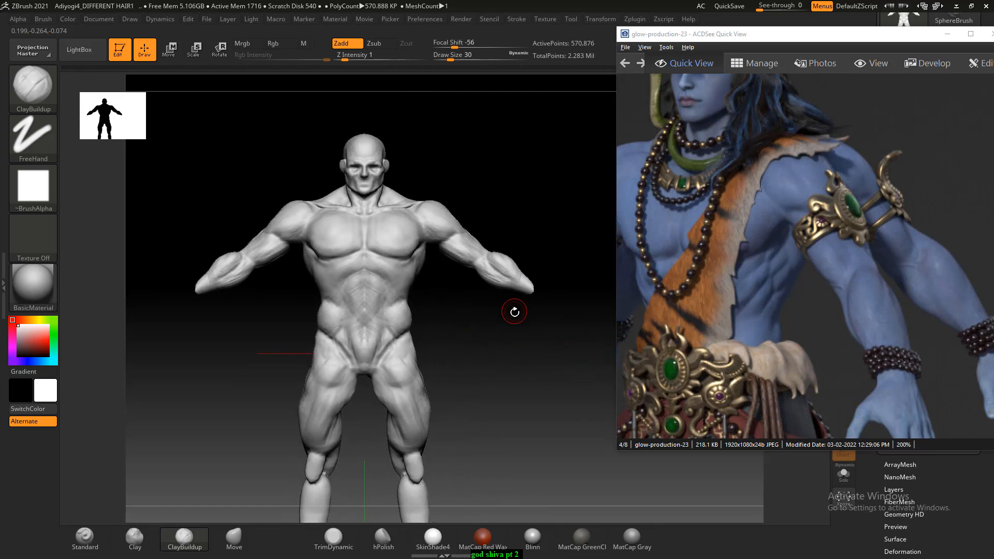
- Switch to Chrome and open the 2019 architectural V-Ray showreel video on YouTube
key(super)
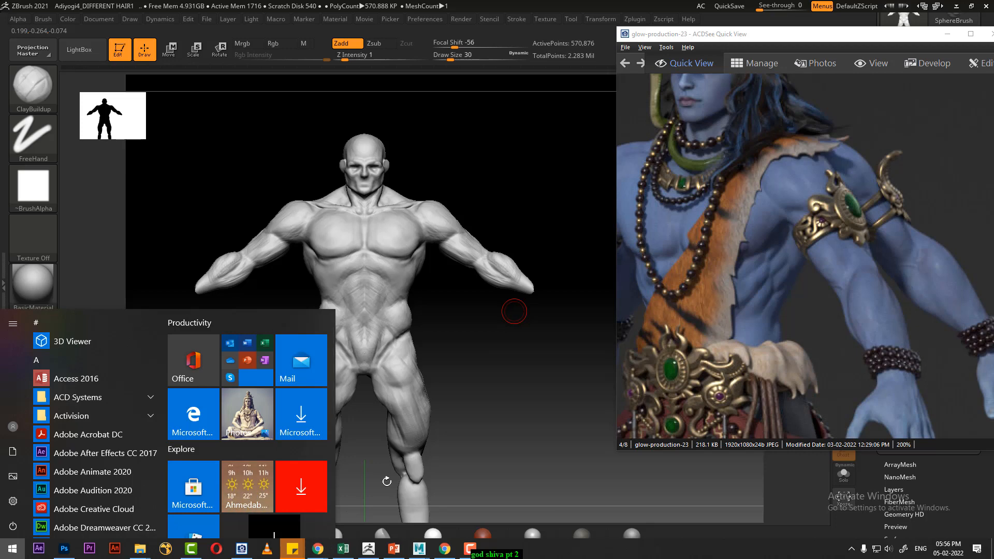
text(ch)
click(168, 383)
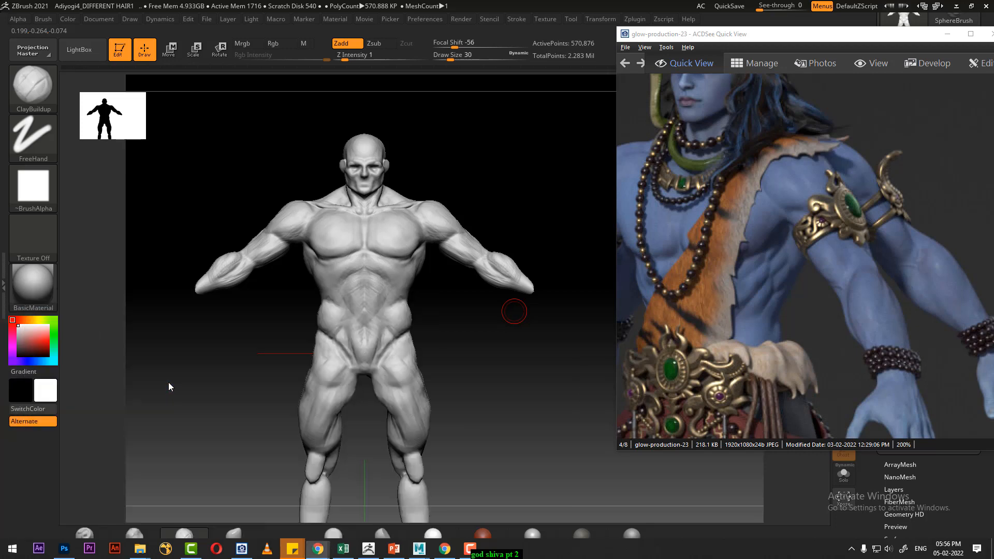
click(417, 154)
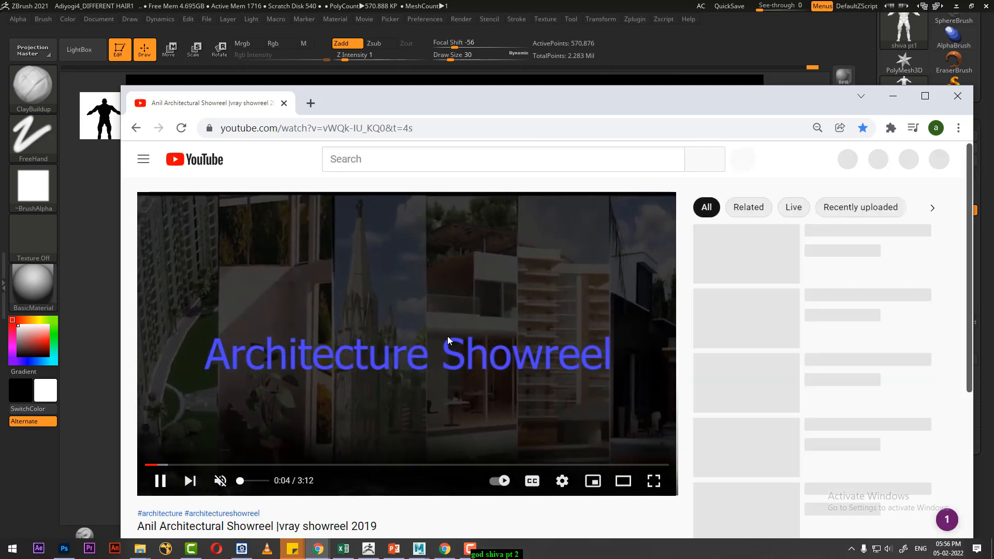
- Go to the cg artist all rounder channel and open its God Shiva maya modeling pt 1 video
scroll(395, 395, down, 4)
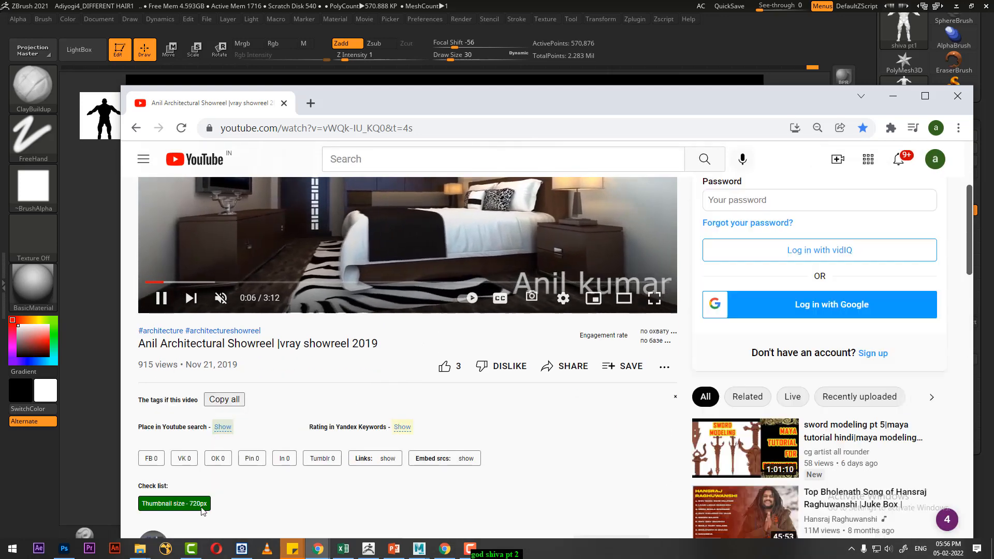
scroll(223, 445, down, 3)
click(212, 336)
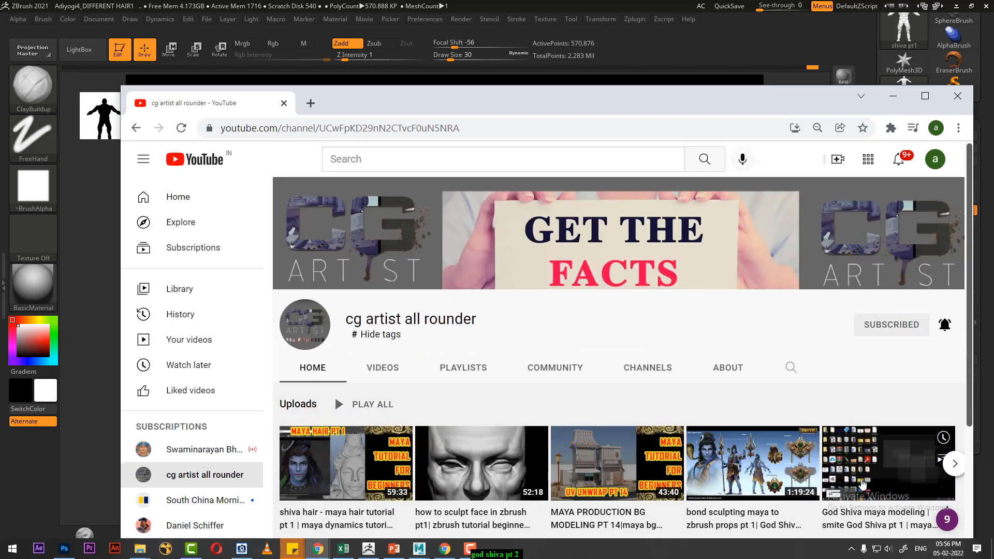
click(867, 469)
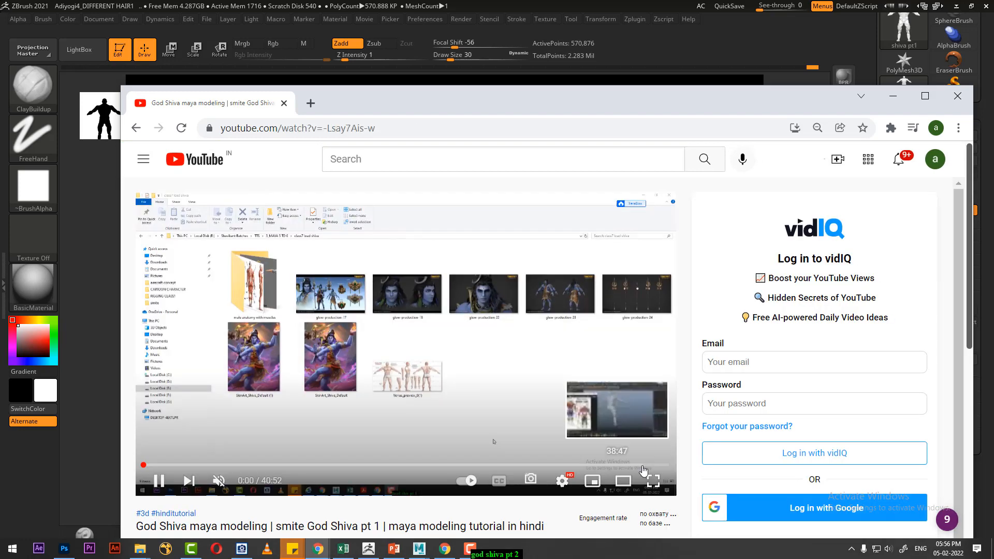
- Skip the video ahead to the finished Maya base body at 40:25 and pause it there
click(648, 466)
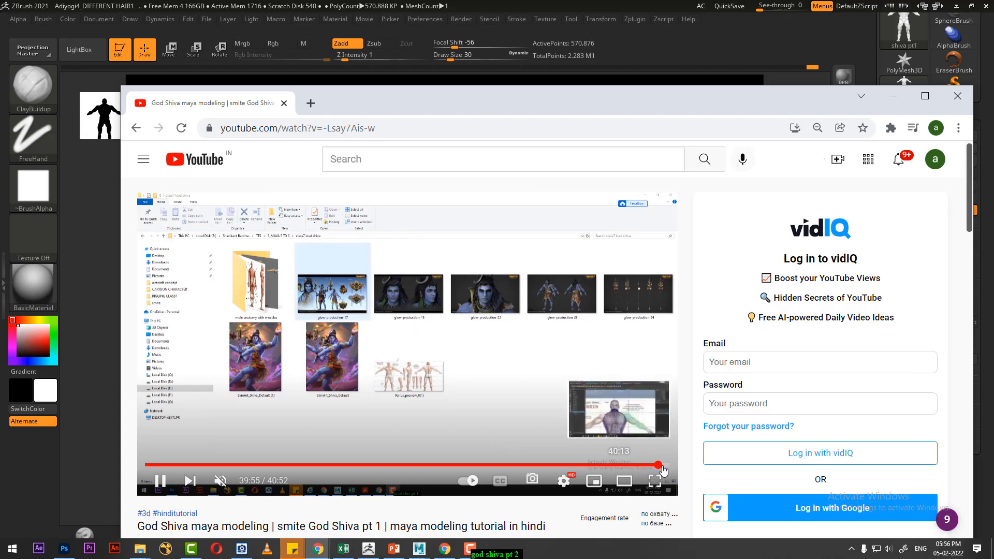
click(658, 465)
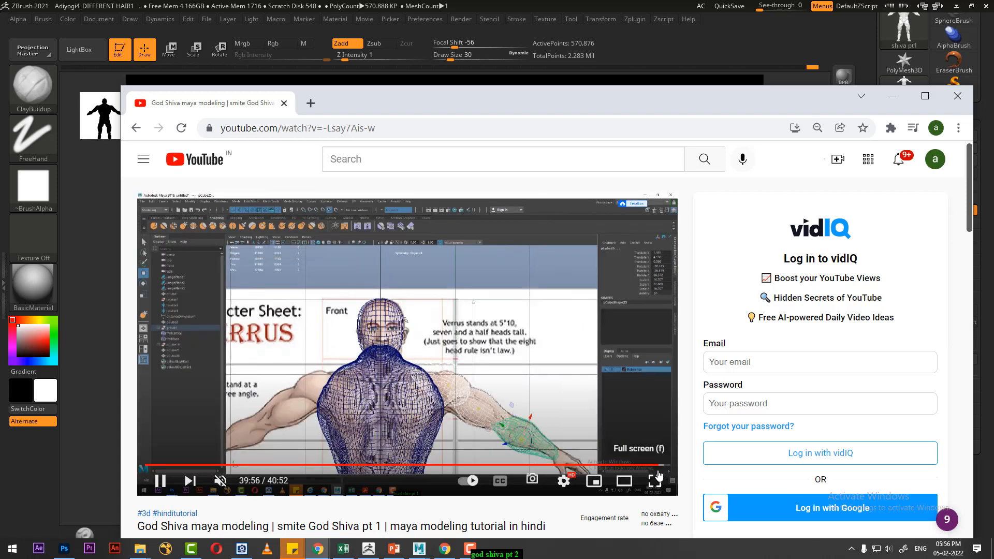
click(663, 466)
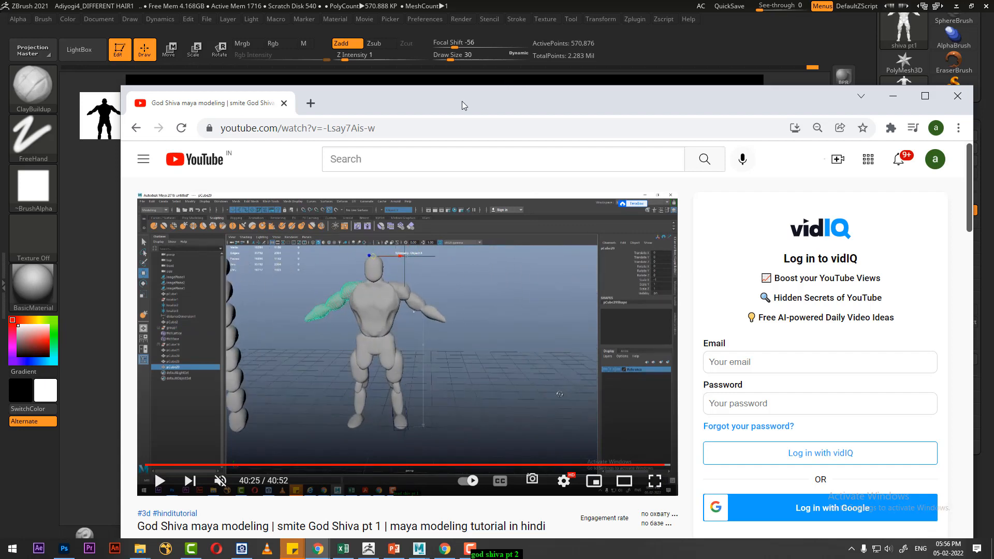
- Arrange the YouTube video and the glow-production-23 reference on either side of the ZBrush sculpt for comparison
drag(461, 101, 860, 83)
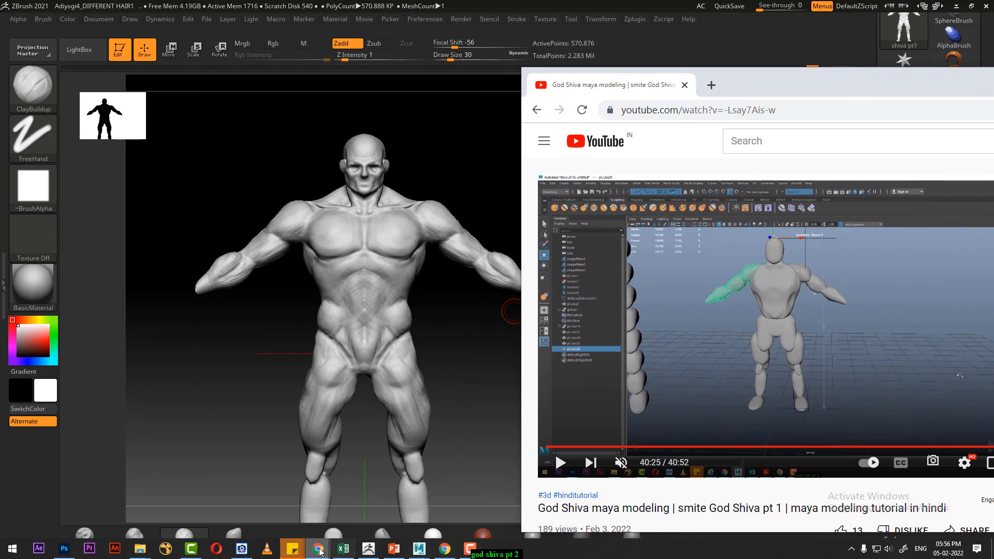
click(241, 551)
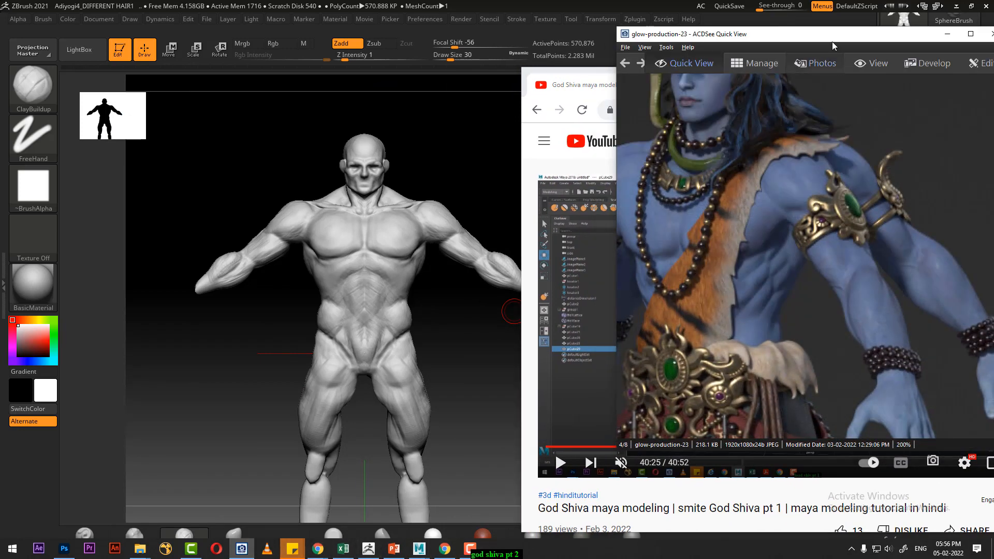
drag(831, 41, 182, 97)
drag(158, 162, 236, 161)
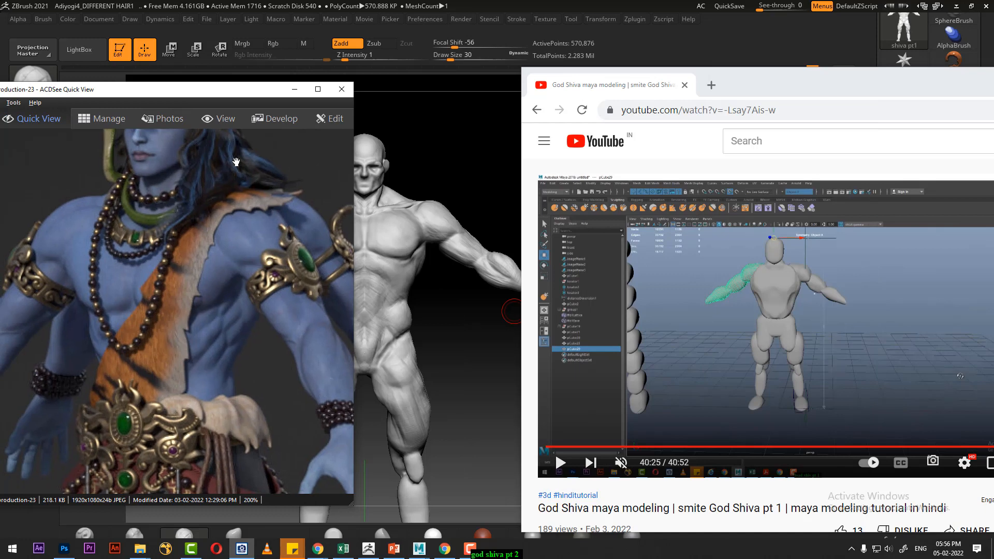
drag(231, 99, 117, 95)
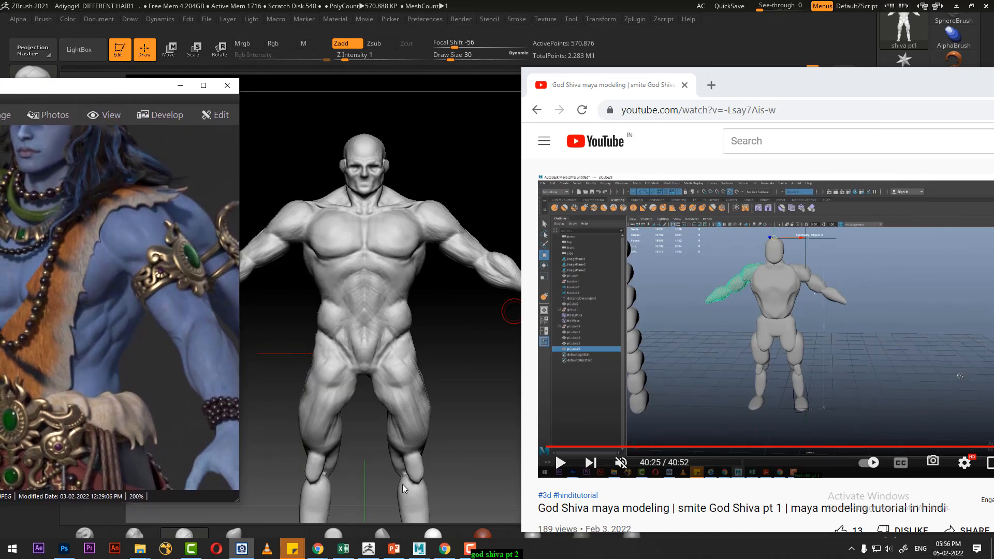
click(476, 552)
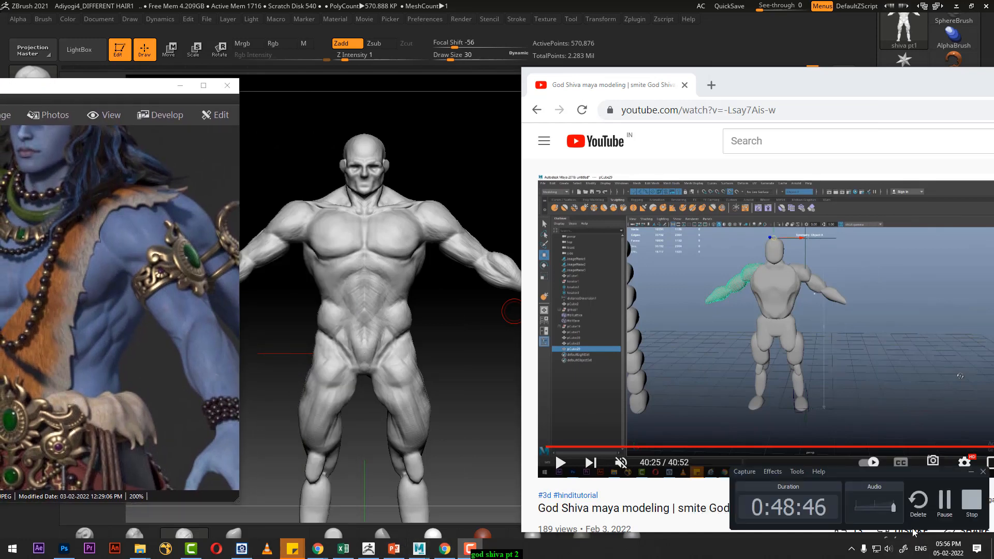